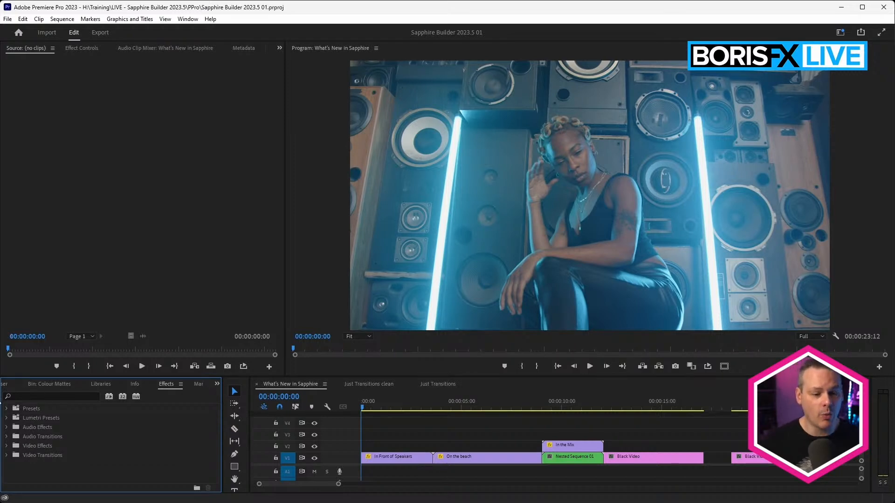
Step: Apply the S_Effect video effect from Sapphire Builder to the "In Front of Speakers" clip on V1
left_click(6, 446)
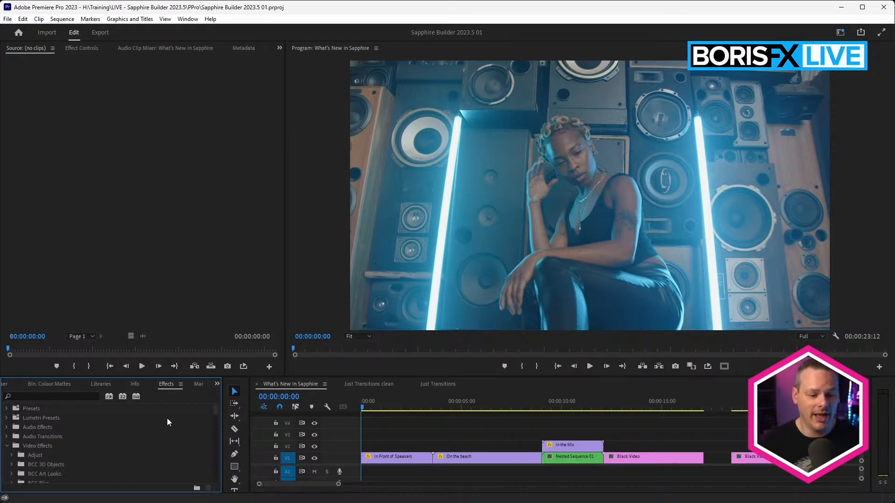
scroll(216, 412, "down", 3)
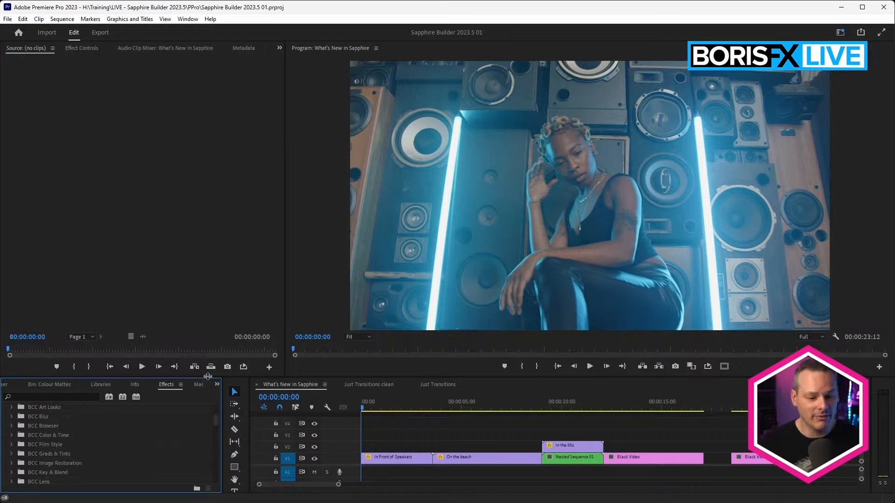
left_click_drag(203, 376, 202, 242)
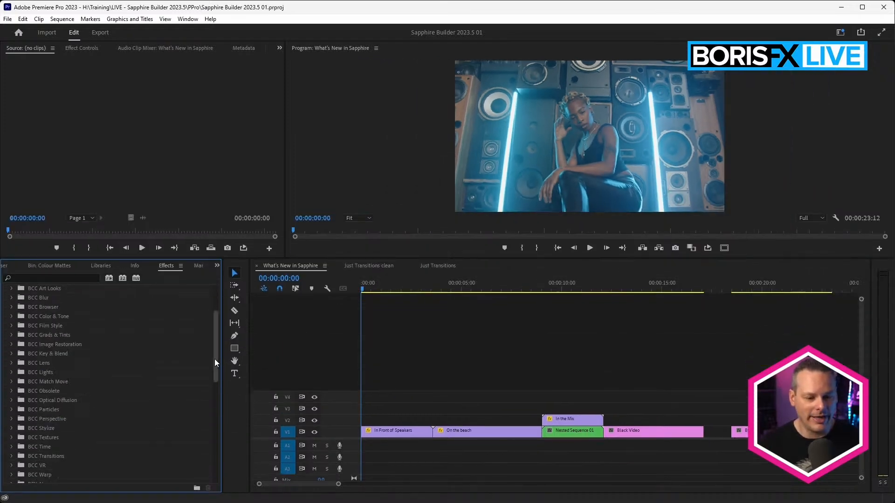
left_click_drag(214, 358, 211, 441)
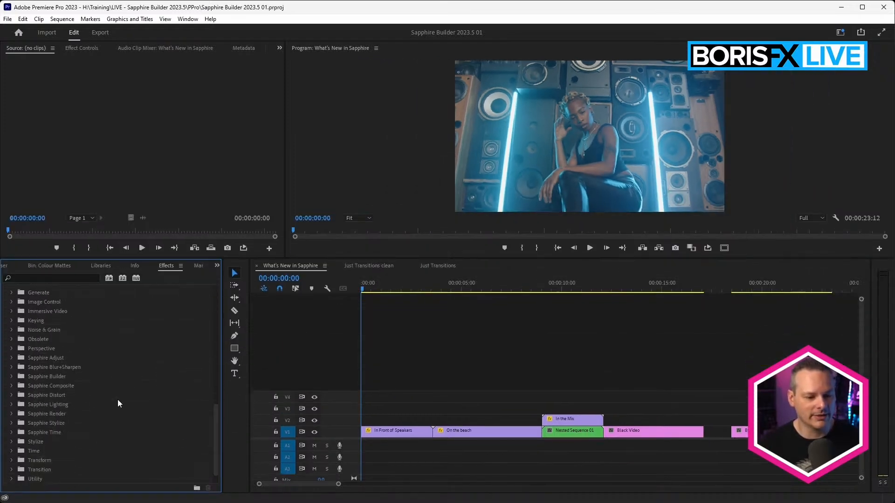
left_click(11, 376)
left_click(41, 385)
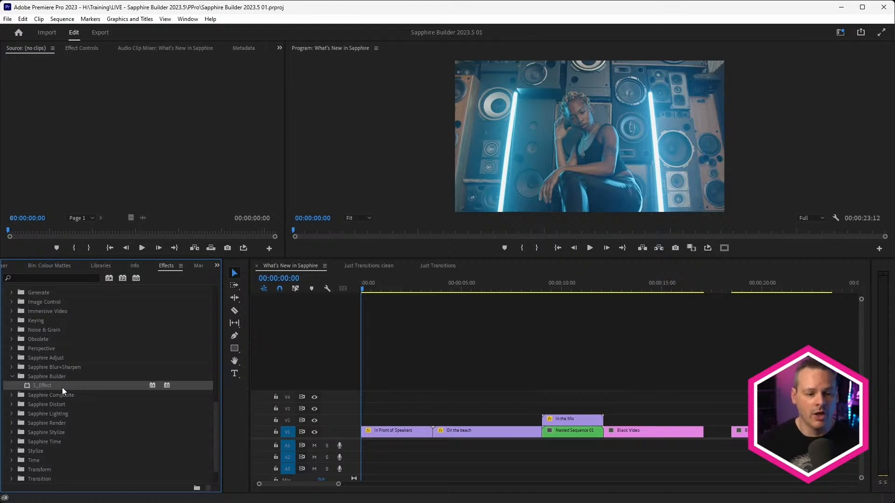
left_click_drag(38, 385, 389, 431)
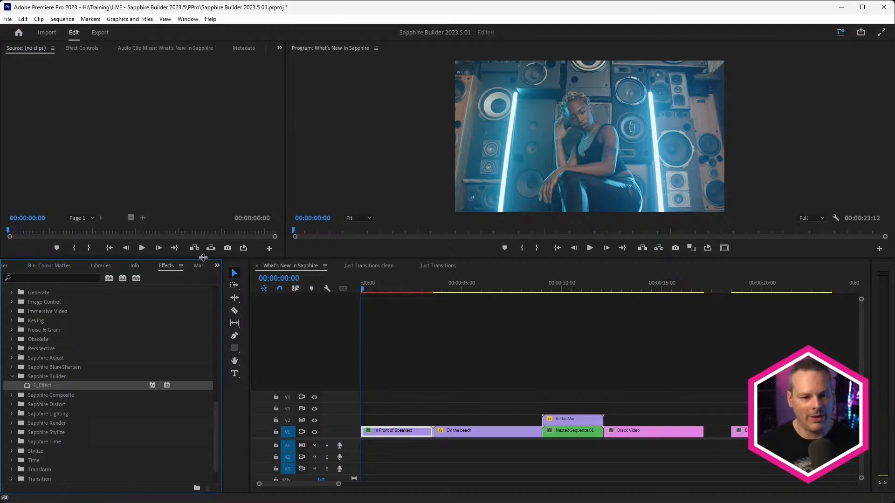
Step: Open the clip's S_Effect for editing in the Sapphire Effect Builder
left_click_drag(203, 257, 220, 401)
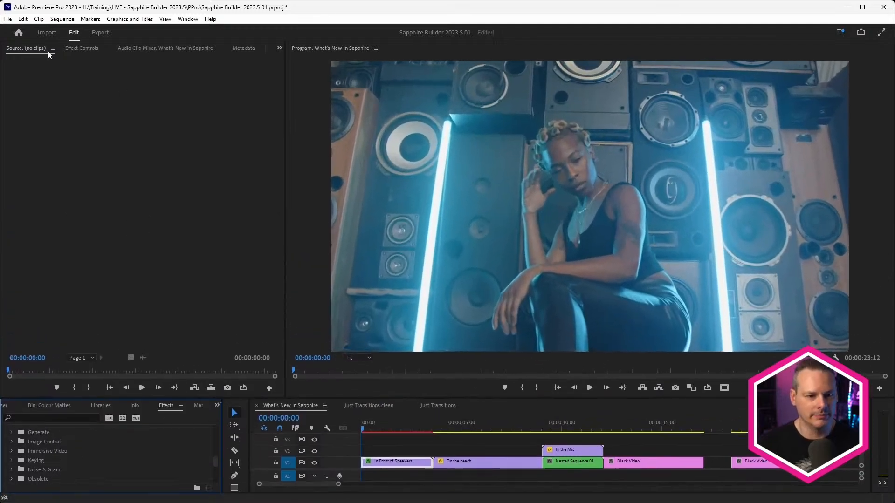
left_click(79, 50)
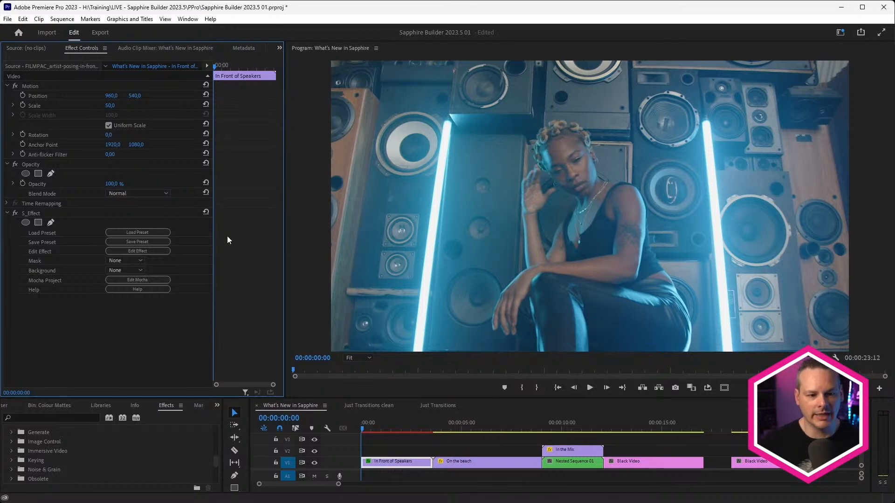
left_click(159, 253)
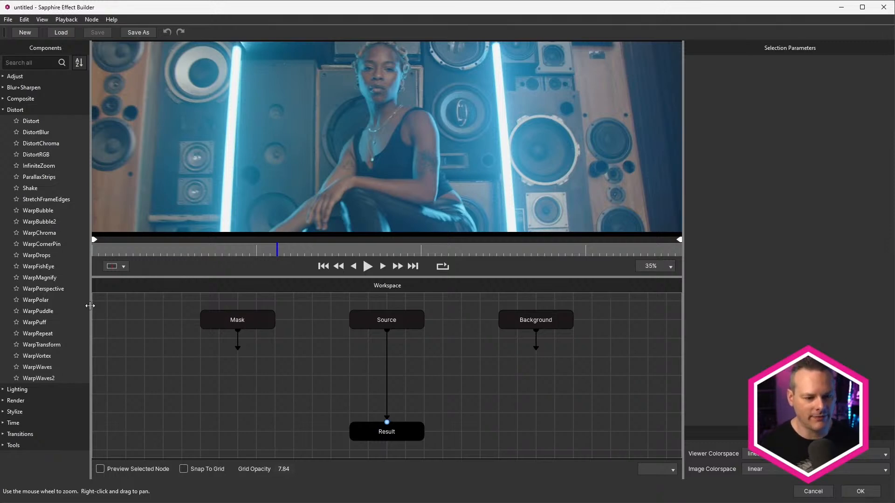
Step: Widen the component list, enlarge the preview area, and browse the Blur+Sharpen components down to Blur
left_click_drag(86, 311, 148, 307)
left_click(4, 110)
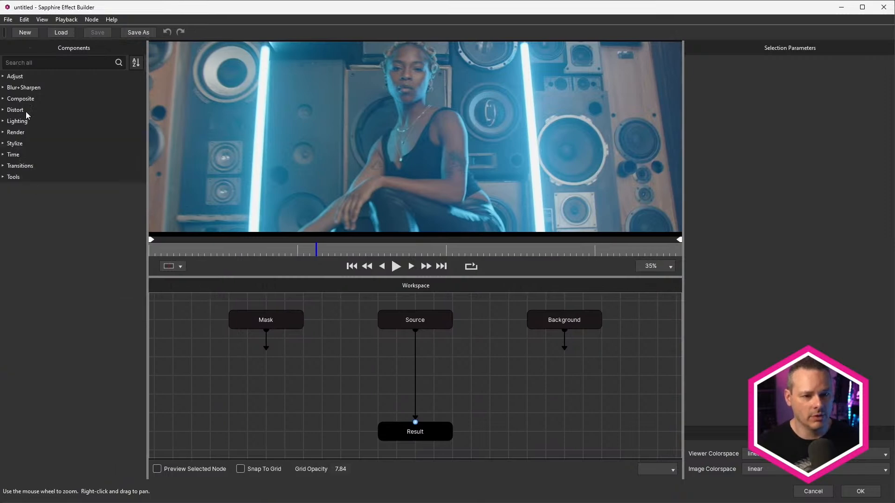
left_click(3, 87)
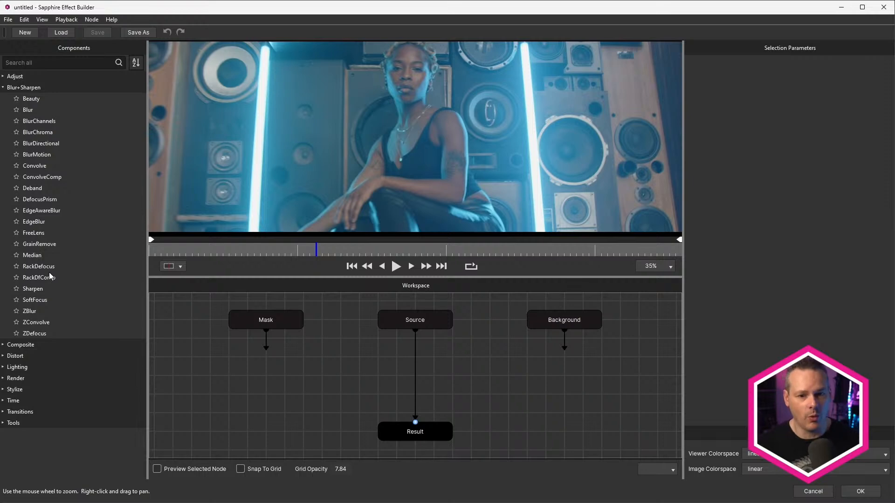
left_click_drag(535, 278, 540, 323)
left_click(28, 213)
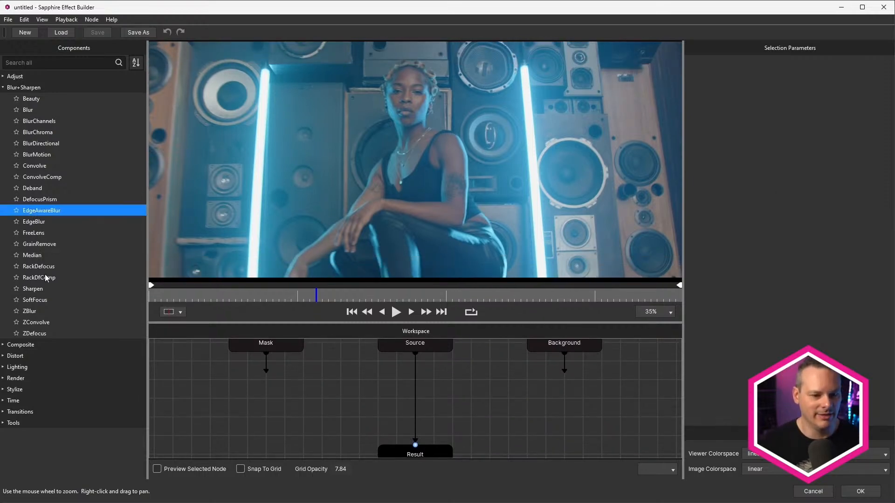
left_click(43, 267)
left_click(53, 189)
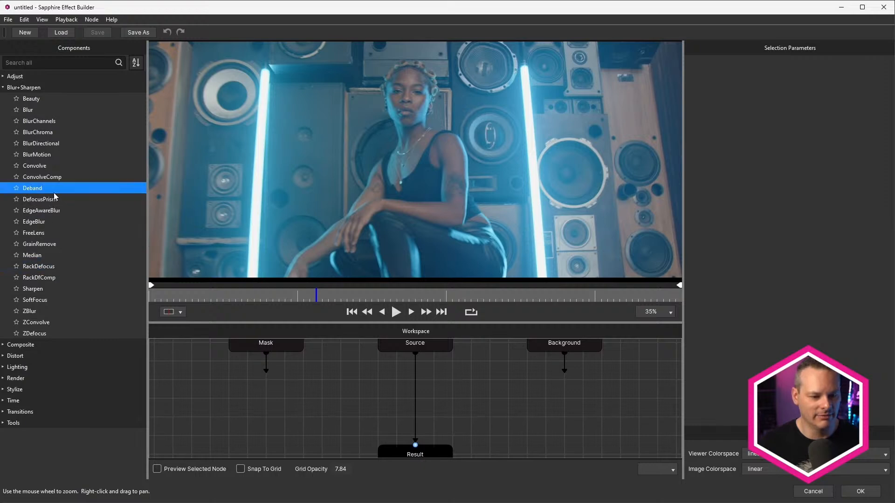
left_click(29, 111)
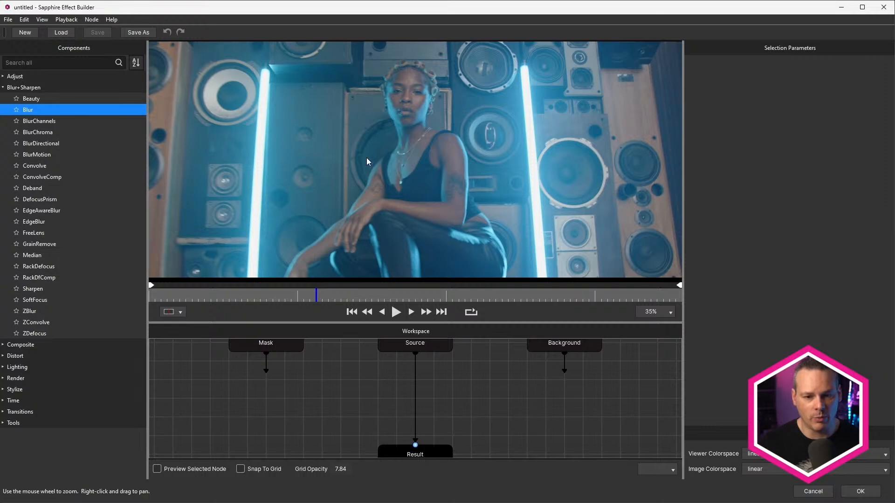
Step: Fit the preview image to the viewer and frame the whole node graph from Source to Result in the workspace
left_click(650, 314)
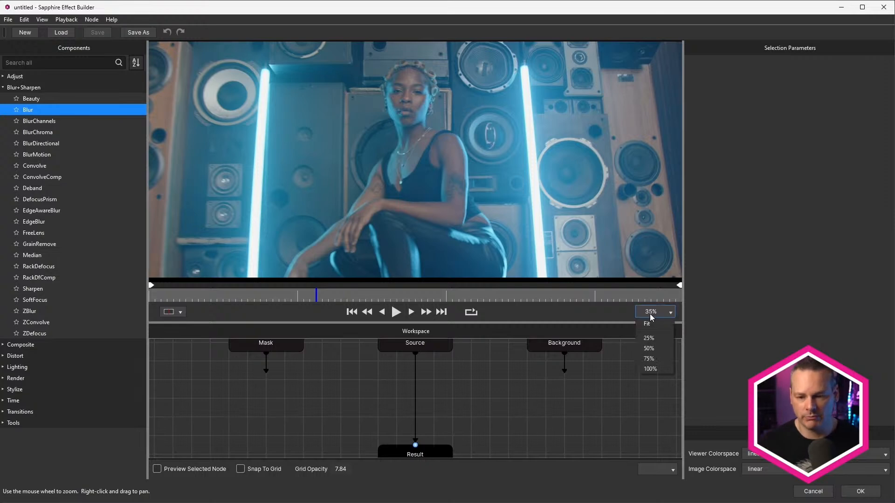
left_click(653, 324)
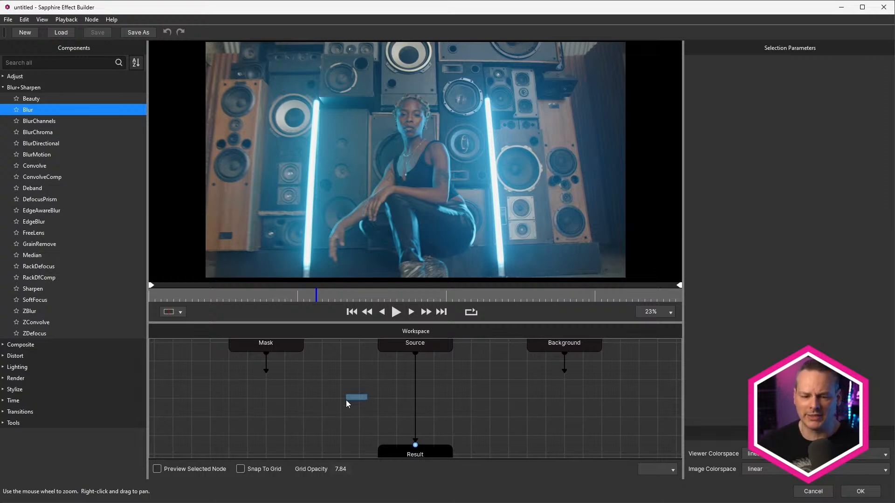
scroll(322, 410, "down", 2)
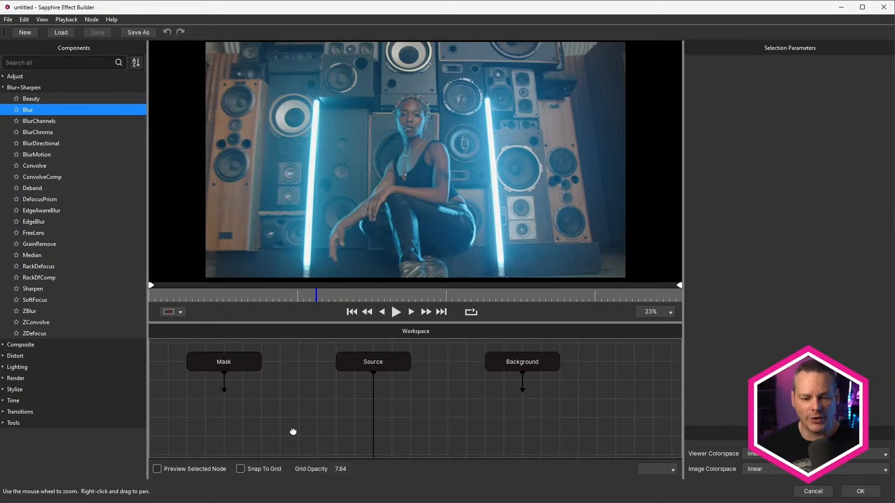
scroll(298, 424, "up", 2)
scroll(433, 373, "down", 2)
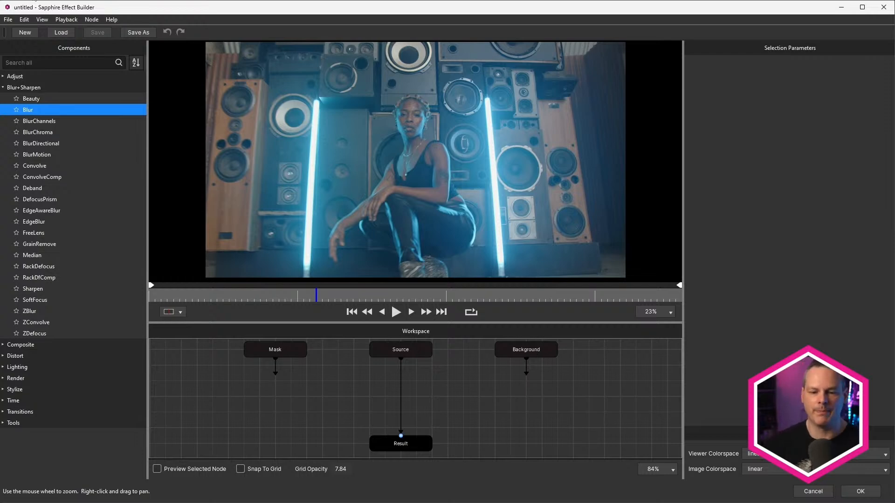
Step: Add a Blur node between Source and Result, and enable Snap To Grid for the workspace
double_click(30, 110)
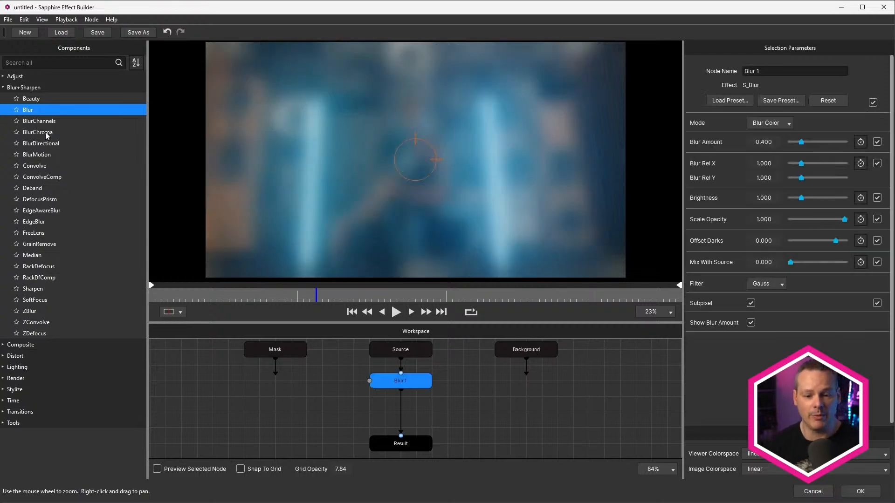
mouse_move(406, 382)
left_mouse_down()
mouse_move(421, 382)
mouse_move(402, 380)
left_mouse_up()
left_click(240, 469)
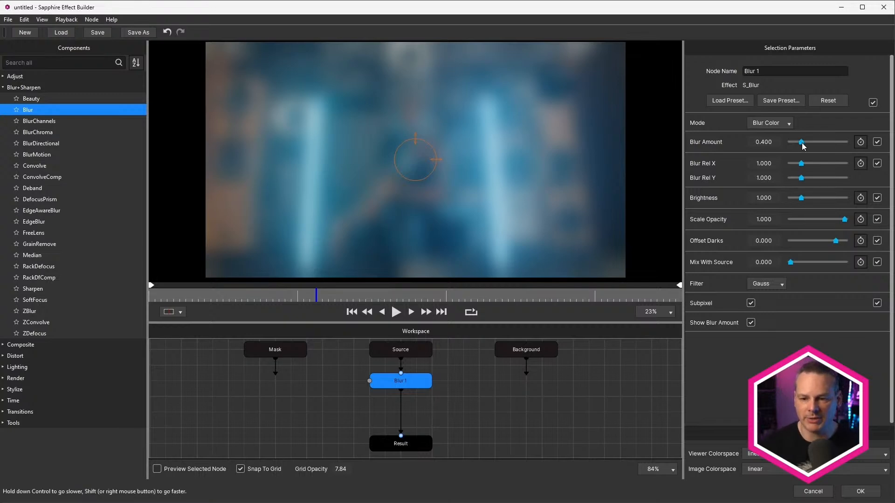
Step: Set the Blur node's Blur Amount to 0 and make that parameter a driver
left_click_drag(800, 143, 751, 158)
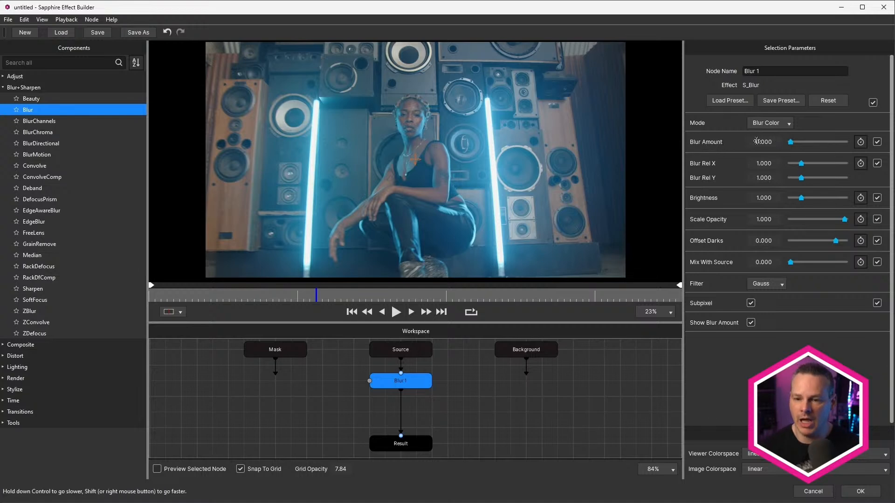
left_click(861, 141)
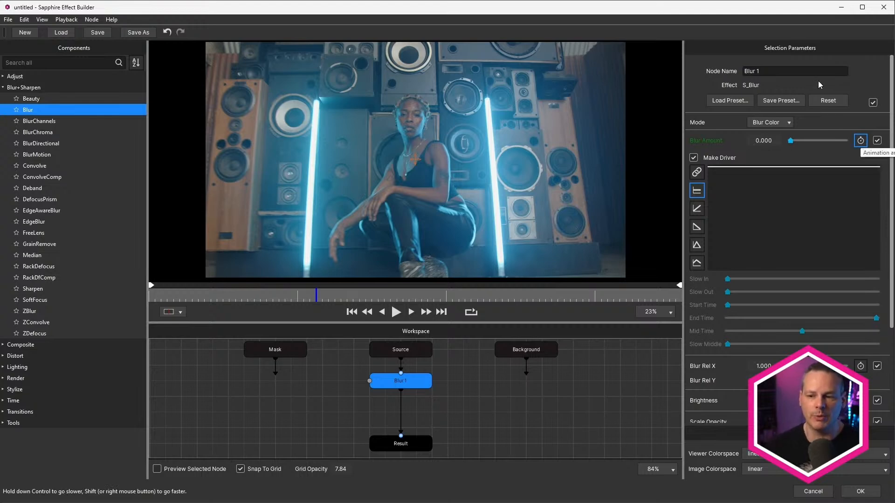
left_click(860, 141)
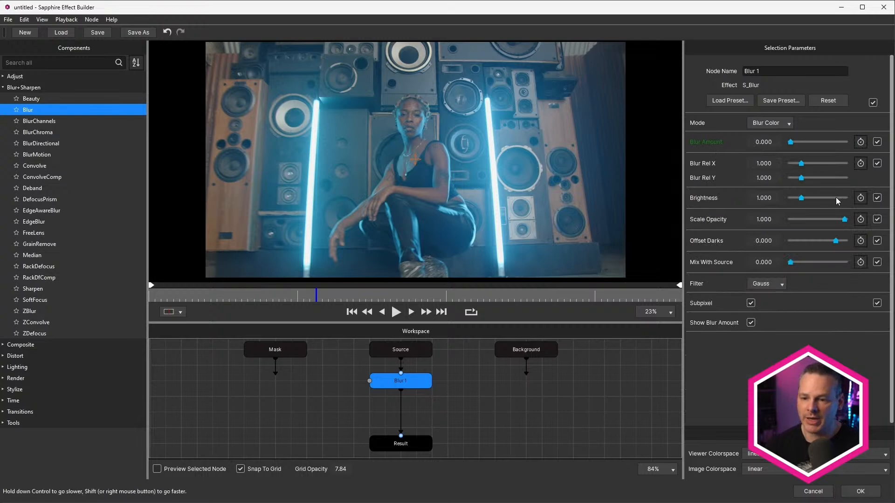
Step: Link the Blur node's Brightness to the "Blur 1: Blur Amount" driver and test the link by varying the blur
left_click(861, 198)
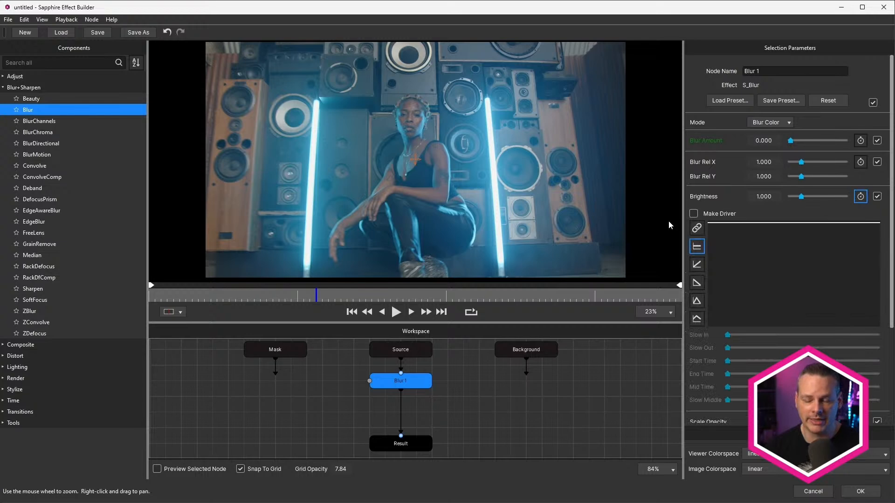
left_click(697, 228)
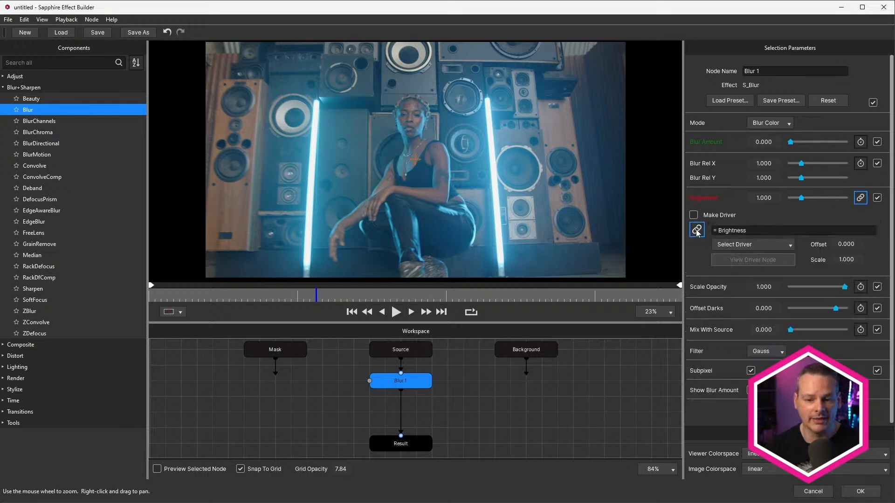
left_click(748, 244)
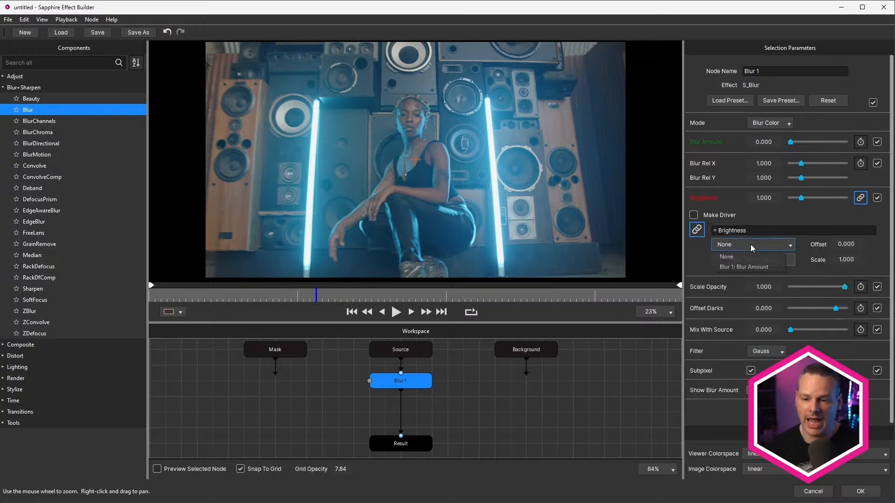
left_click(758, 267)
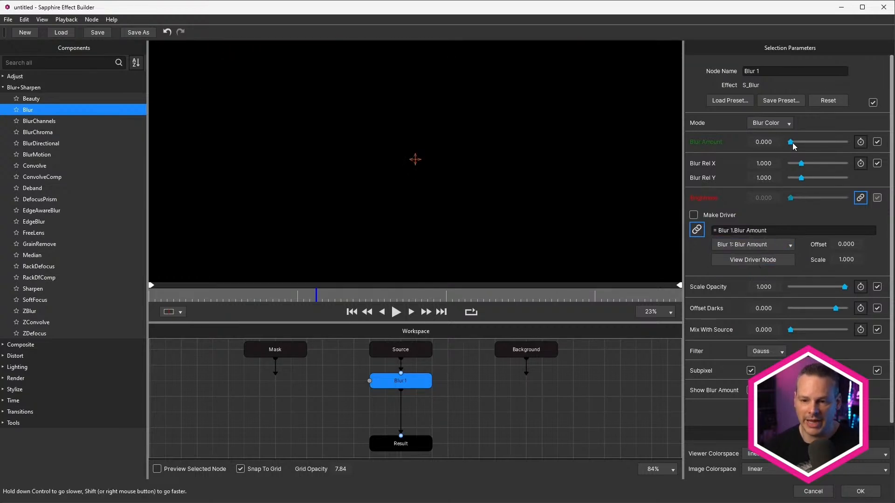
mouse_move(792, 144)
left_mouse_down()
mouse_move(832, 145)
mouse_move(789, 145)
left_mouse_up()
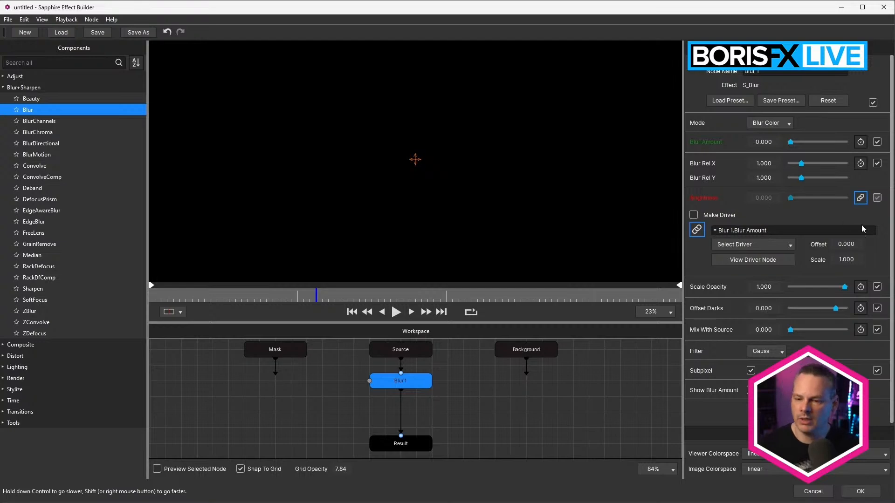
Step: Set the Brightness link's offset to 1 and test it by varying Blur Amount, returning it to 0
left_click(846, 243)
type("1")
key("Return")
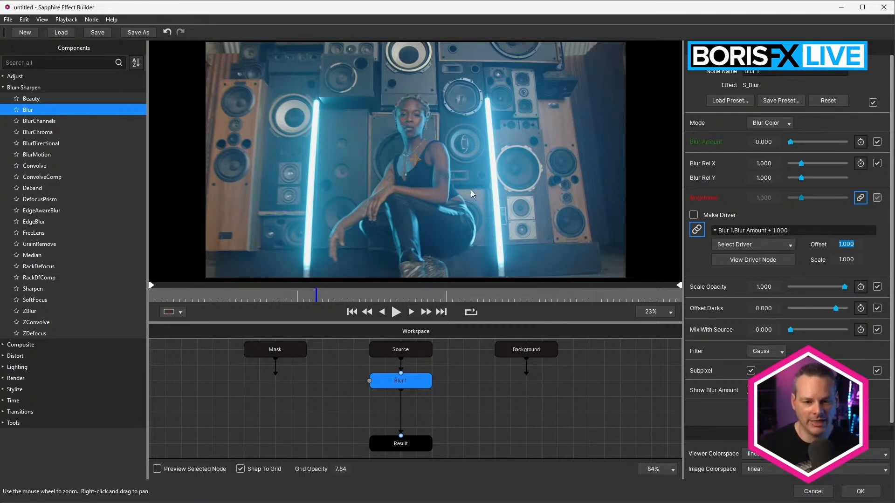
left_click(795, 142)
left_click_drag(795, 144, 768, 146)
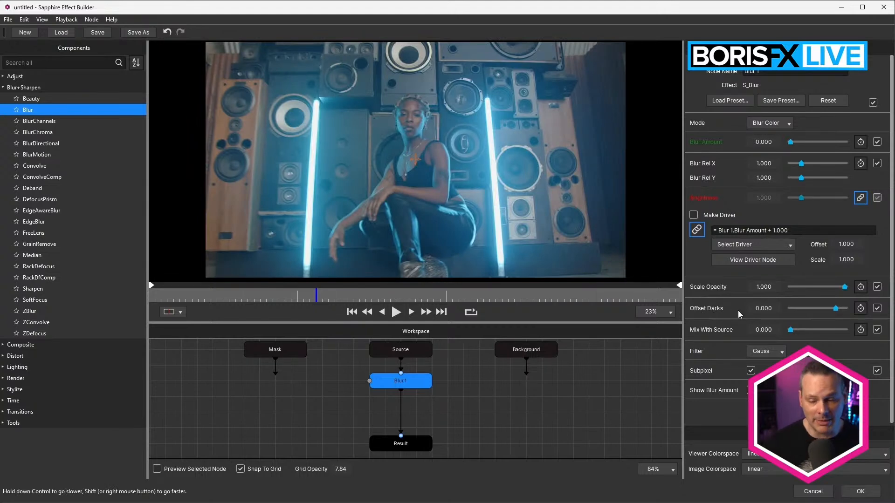
Step: Link Offset Darks to the "Blur 1: Blur Amount" driver and test it by varying Blur Amount, returning it to 0
left_click(860, 309)
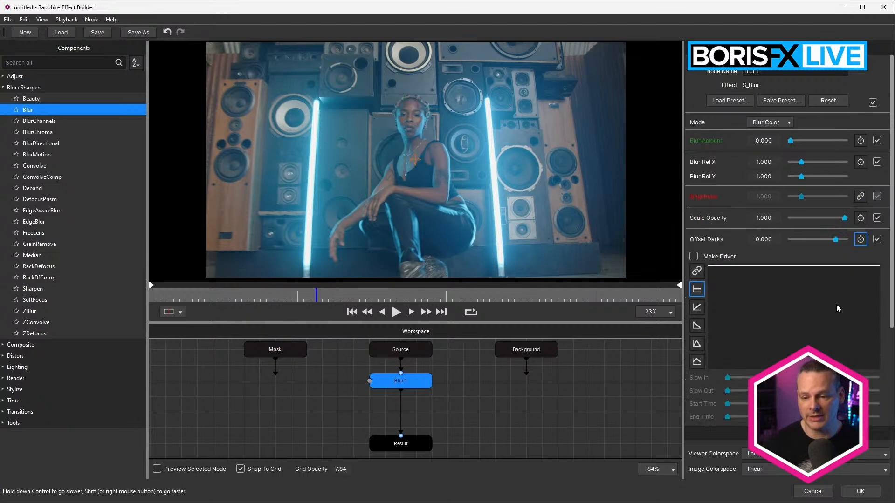
left_click(696, 271)
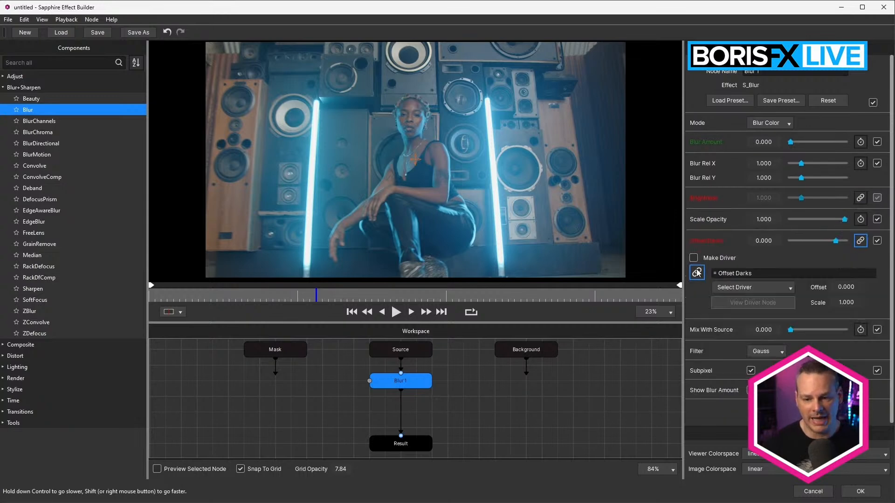
left_click(746, 287)
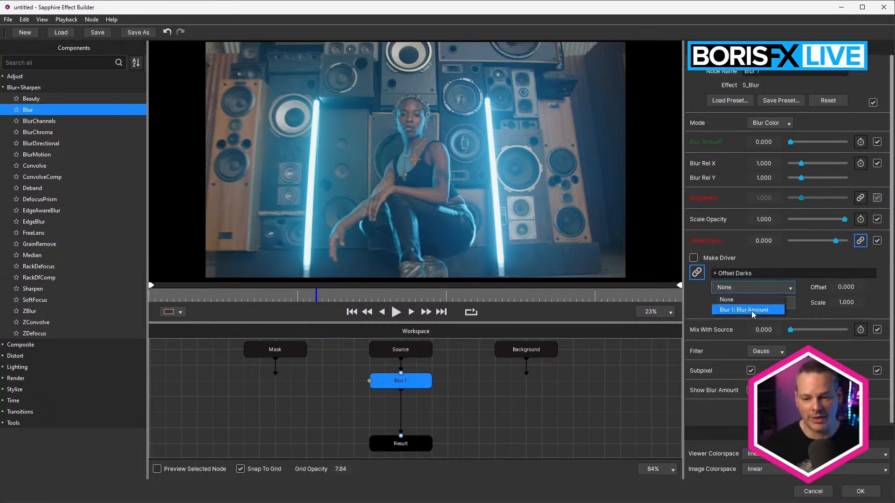
left_click(752, 310)
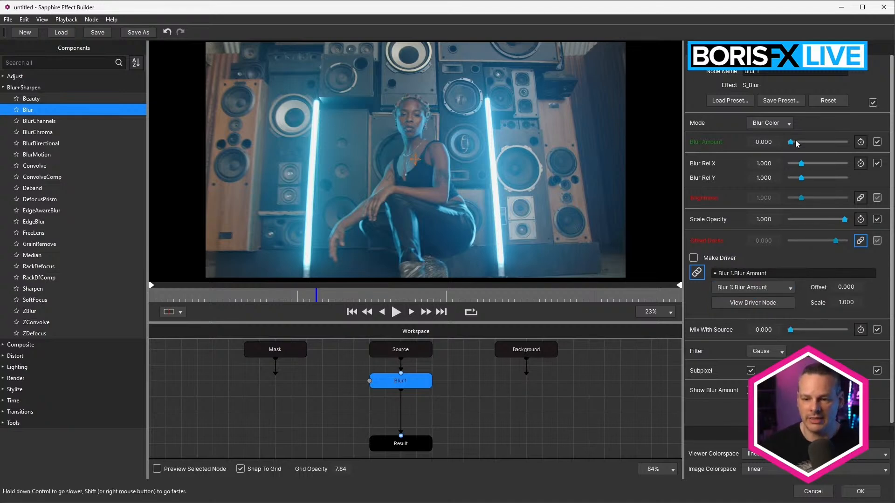
mouse_move(791, 142)
left_mouse_down()
mouse_move(808, 144)
mouse_move(787, 143)
left_mouse_up()
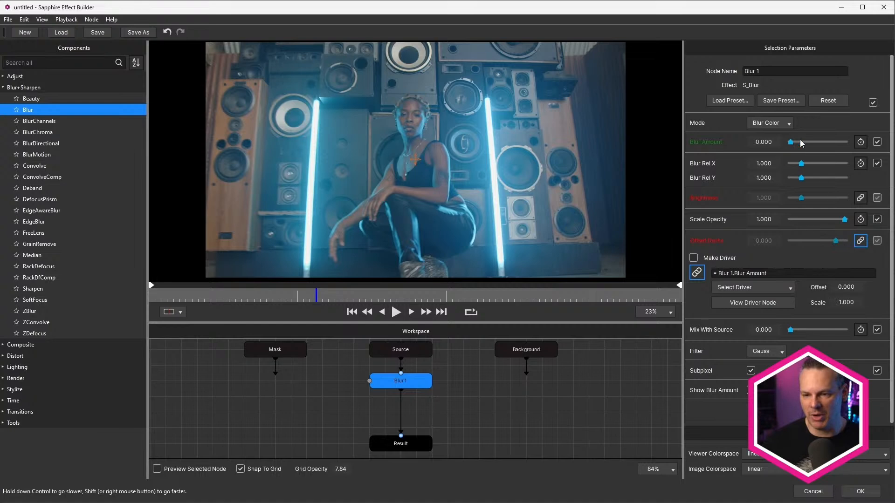
Step: Set the Offset Darks link's scale to -1 and test it by raising Blur Amount to 1.373
left_click_drag(792, 141, 764, 141)
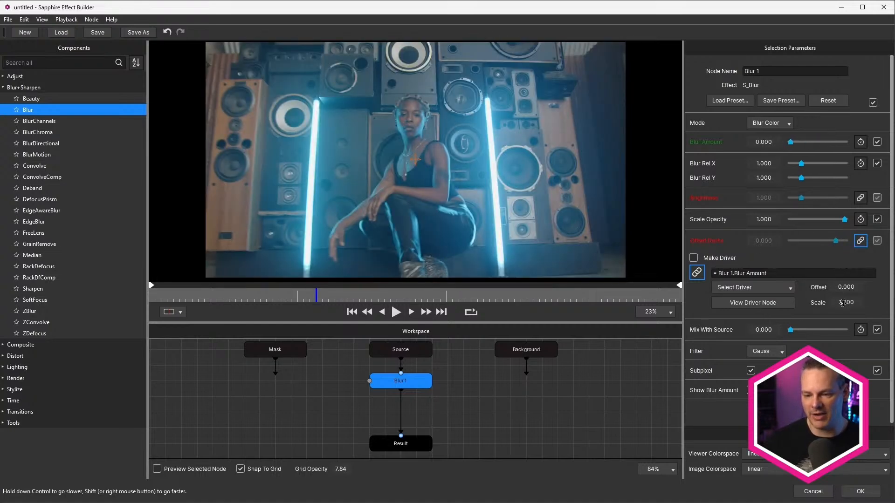
left_click_drag(840, 311, 846, 310)
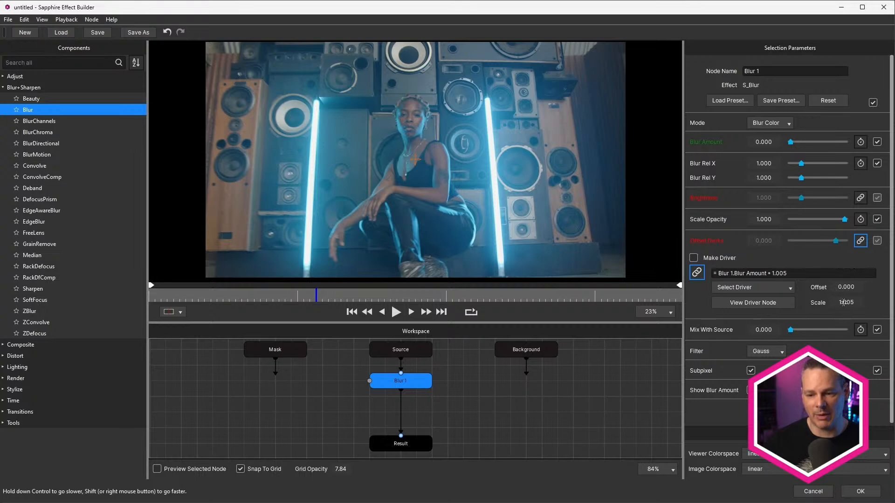
left_click(845, 310)
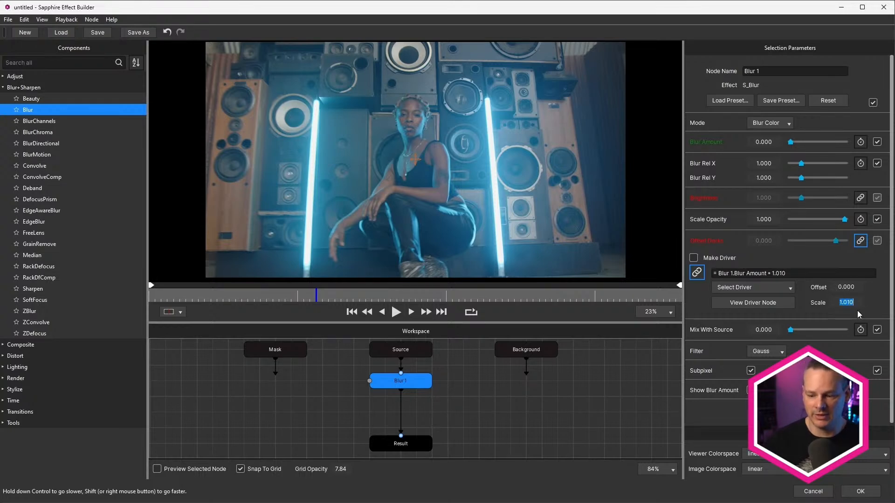
type("-1")
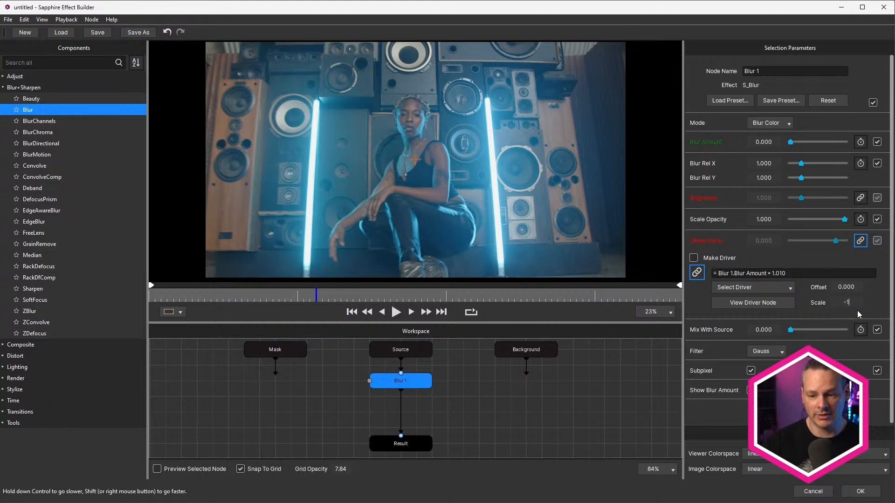
key("Return")
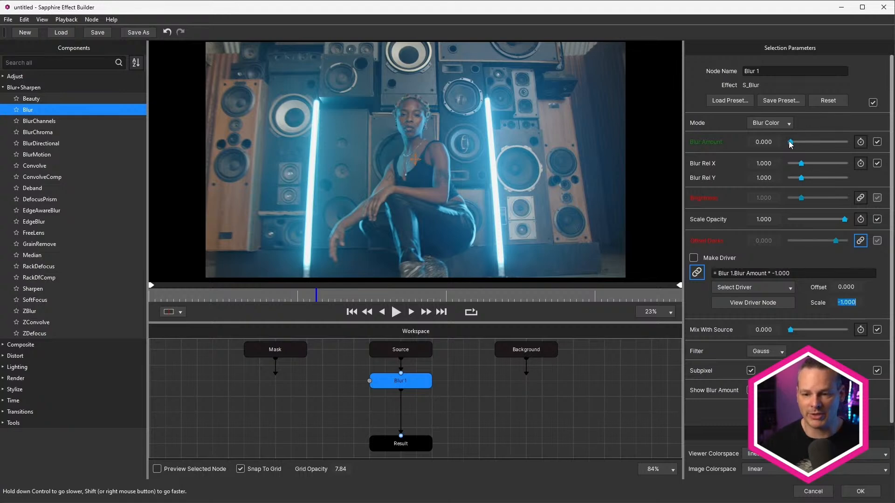
left_click_drag(791, 141, 828, 144)
Step: Set the Offset Darks link's scale to -0.305, test it by varying Blur Amount, and return Blur Amount to 0
left_click_drag(846, 303, 885, 303)
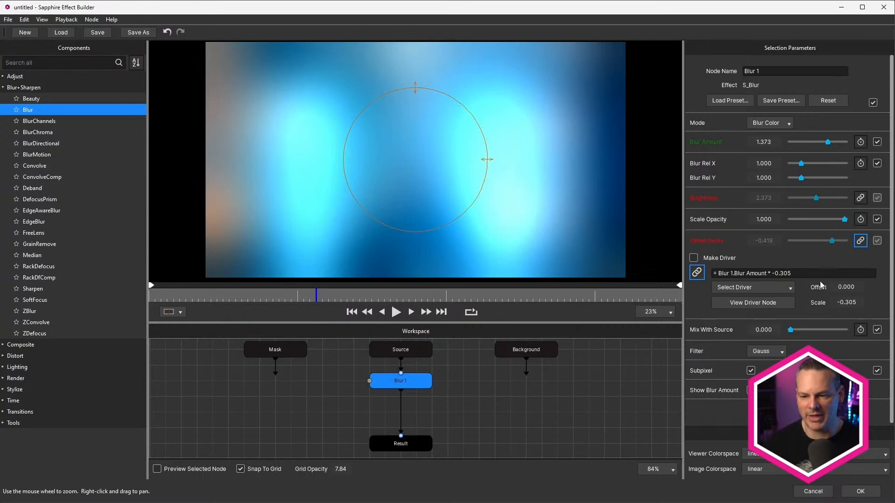
left_click(811, 142)
left_click_drag(811, 145, 670, 153)
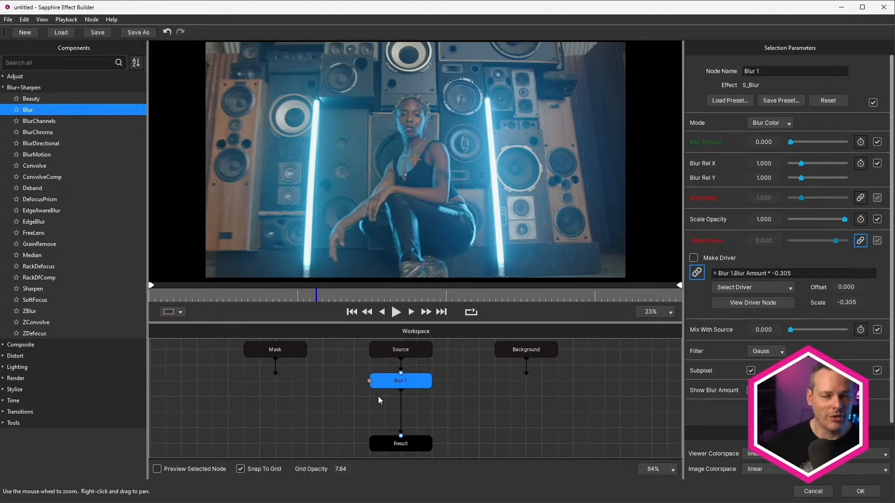
Step: Add a Distort node between the Blur node and the Result
key("Tab")
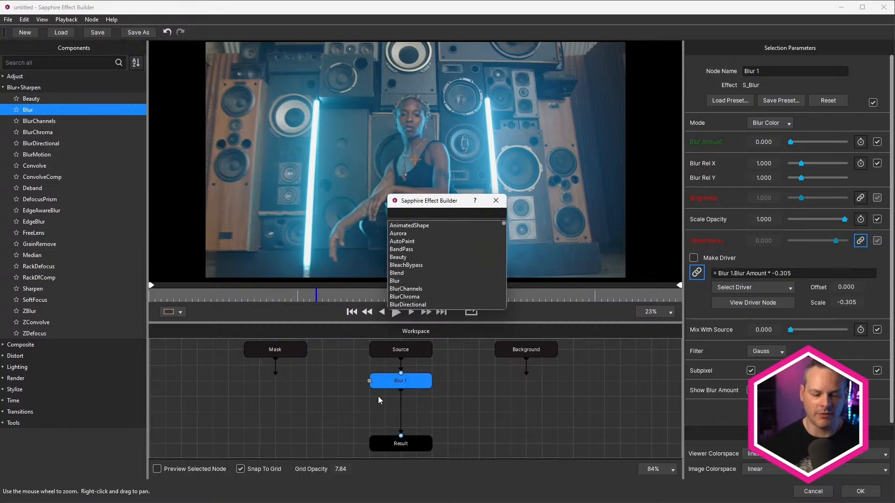
type("distor")
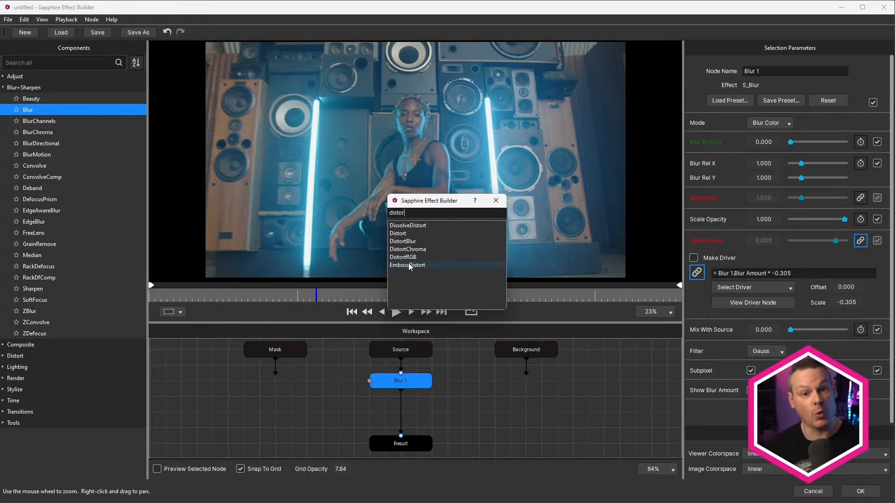
left_click(398, 234)
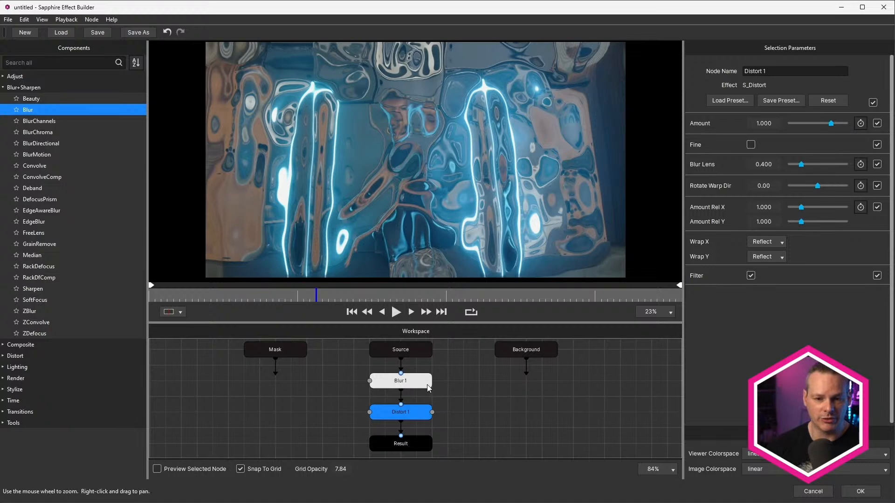
Step: Link the Distort node's Amount to the "Blur 1: Blur Amount" driver and test it by varying Blur Amount, returning it to 0
left_click(861, 124)
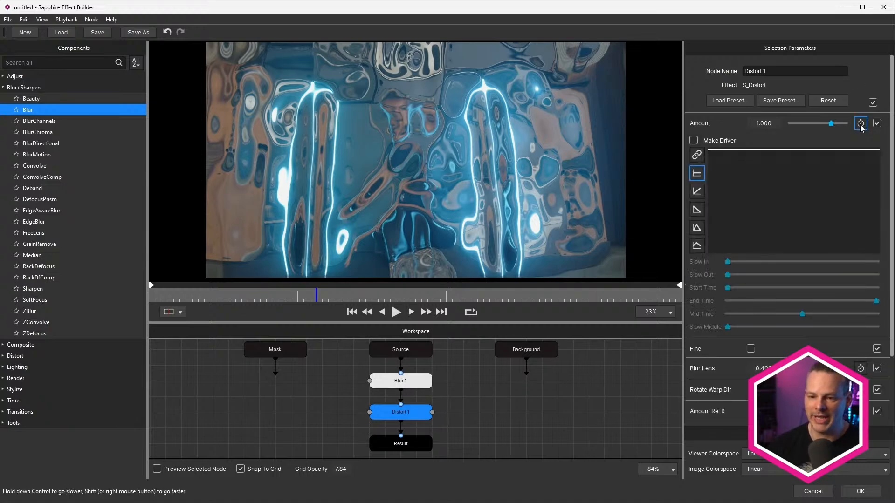
left_click(697, 156)
left_click(747, 170)
left_click(744, 193)
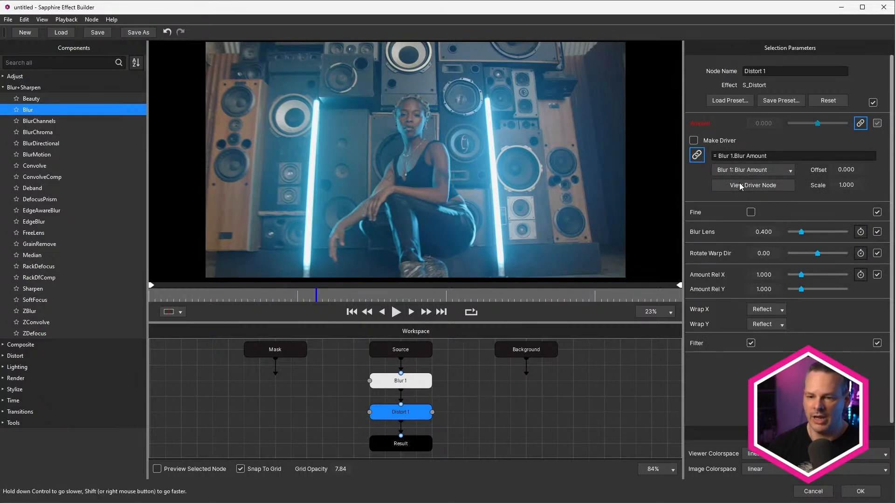
left_click(781, 186)
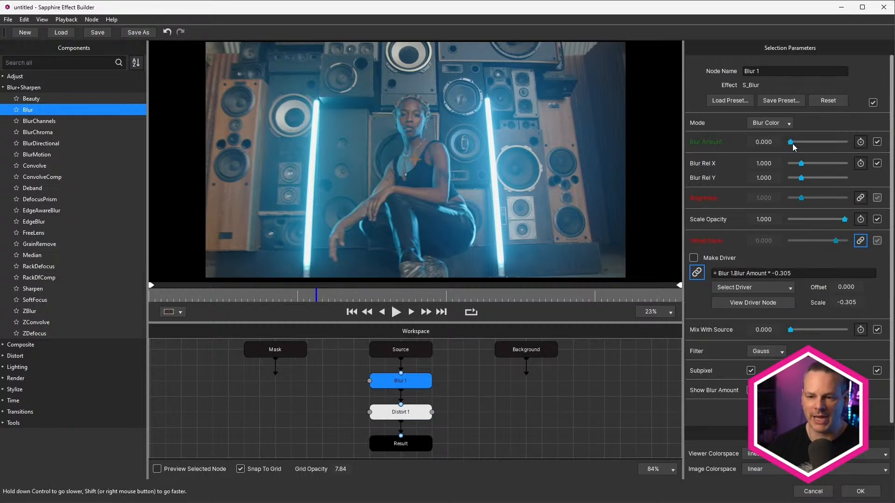
left_click_drag(792, 143, 618, 176)
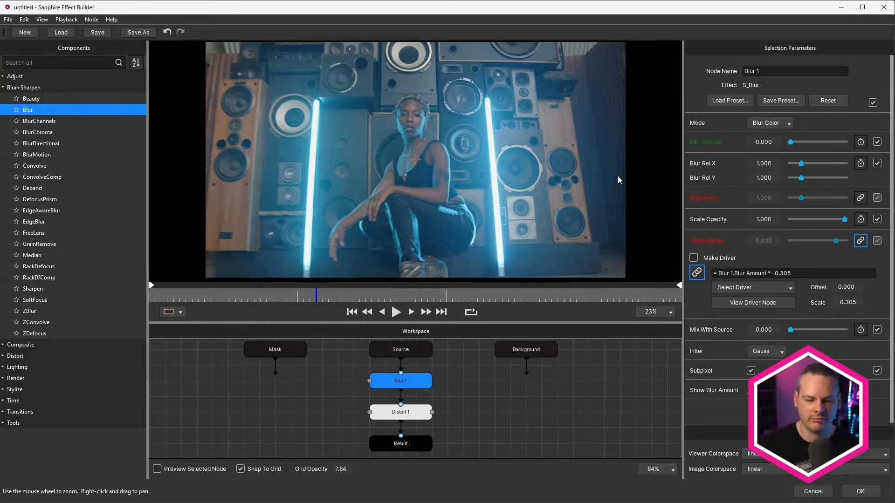
Step: Stop exposing all parameters of the Distort and Blur nodes except Blur Amount, and apply the built effect to the clip
left_click(419, 412)
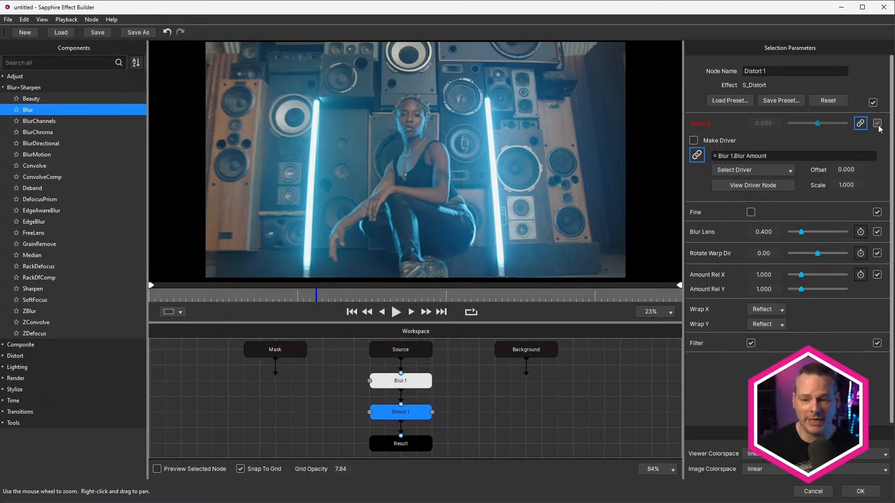
left_click(873, 103)
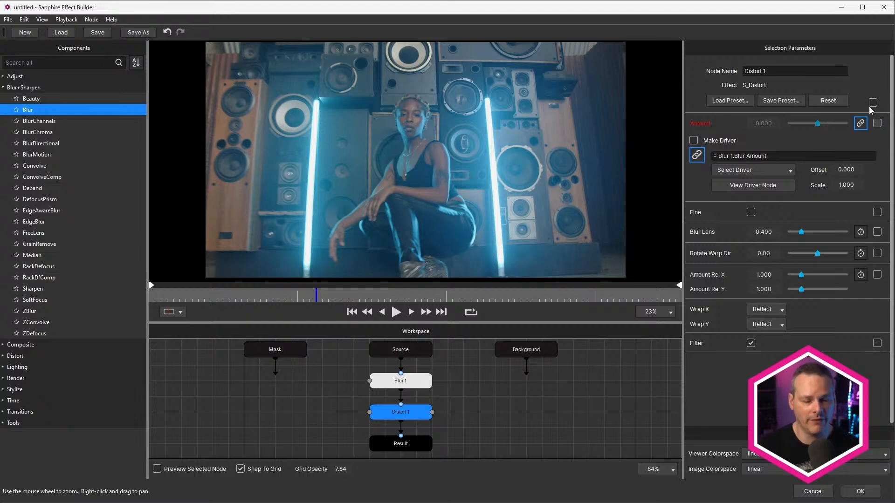
left_click(400, 381)
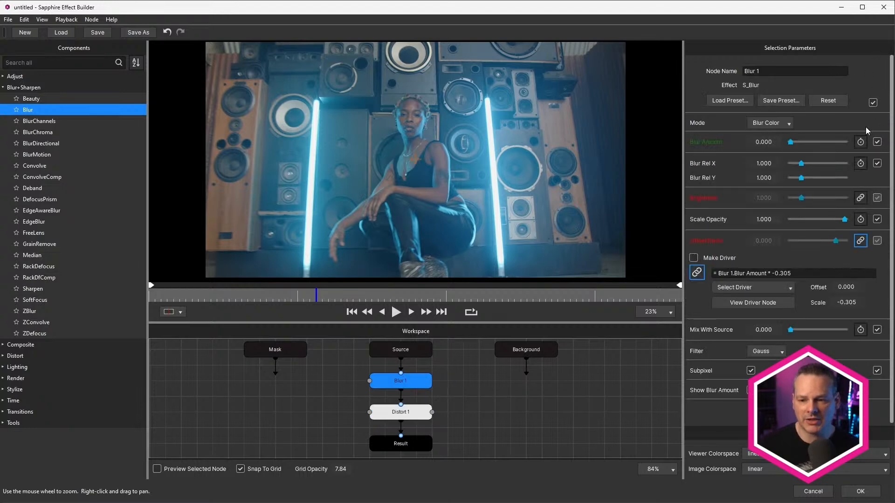
left_click(873, 103)
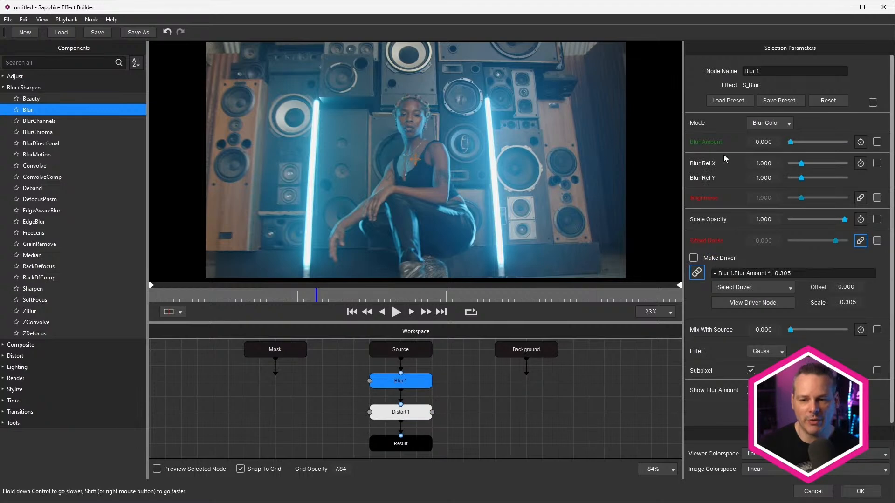
left_click(877, 143)
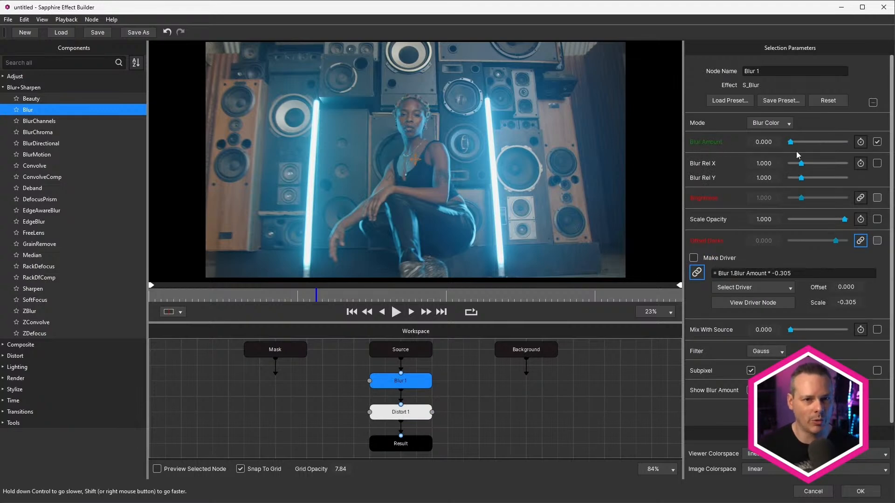
left_click(863, 491)
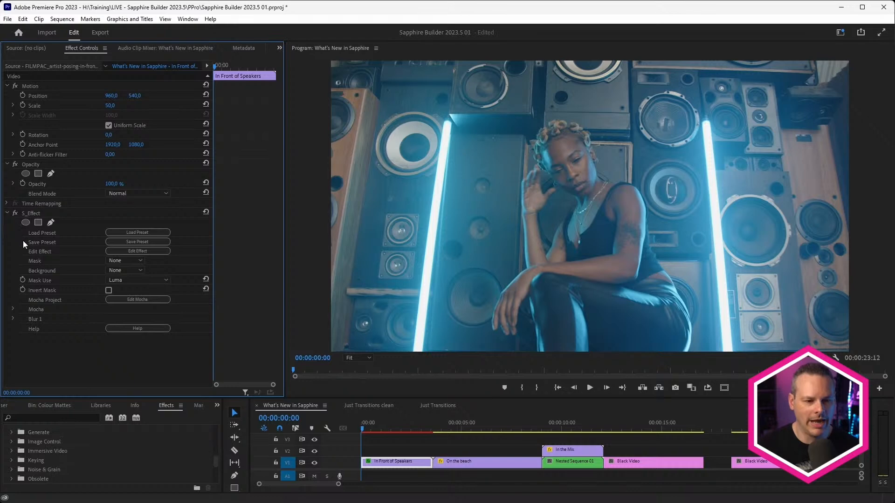
Step: Expand the Blur 1 group of the clip's S_Effect in Premiere Pro and test its Blur Amount by varying the value
left_click(13, 322)
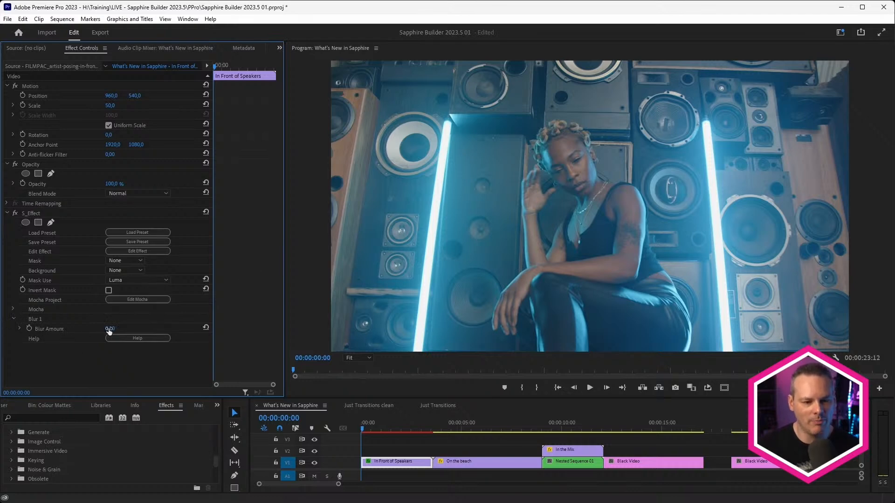
left_click_drag(112, 329, 187, 329)
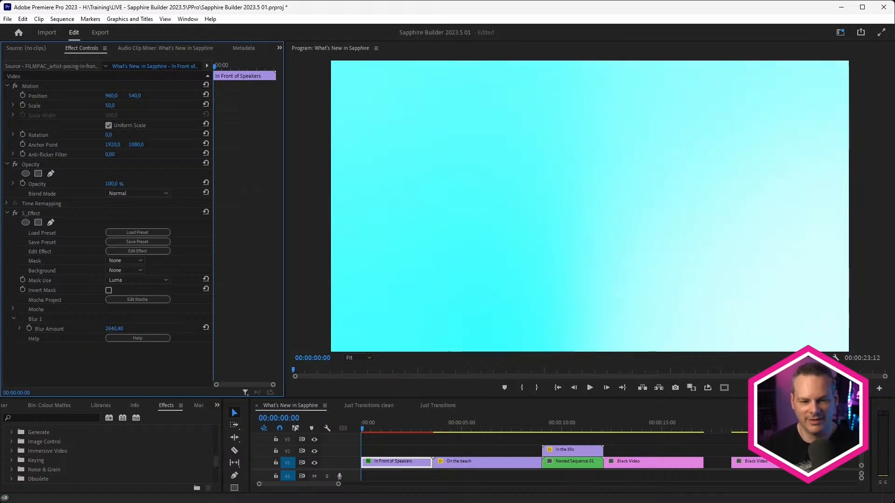
left_click_drag(113, 329, 110, 328)
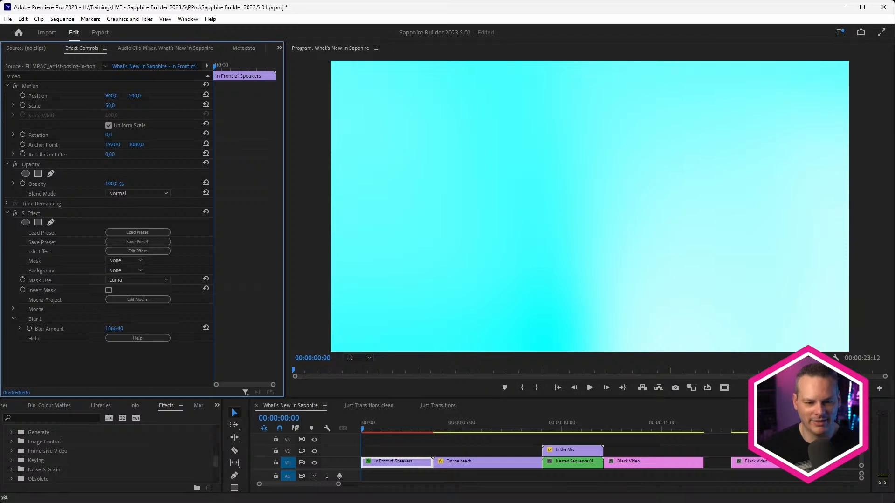
mouse_move(114, 328)
left_mouse_down()
mouse_move(106, 329)
mouse_move(131, 329)
left_mouse_up()
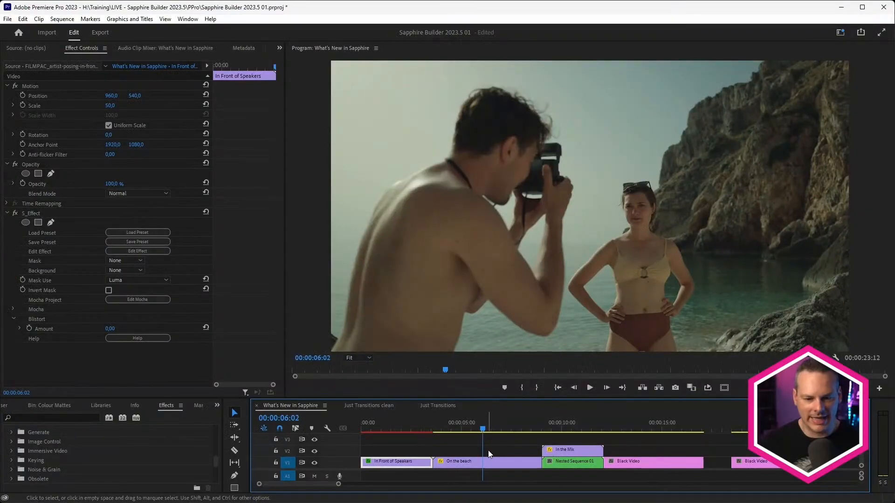
Step: Search the effects for "S_effect" and apply S_Effect to the "On the beach" clip
left_click(488, 450)
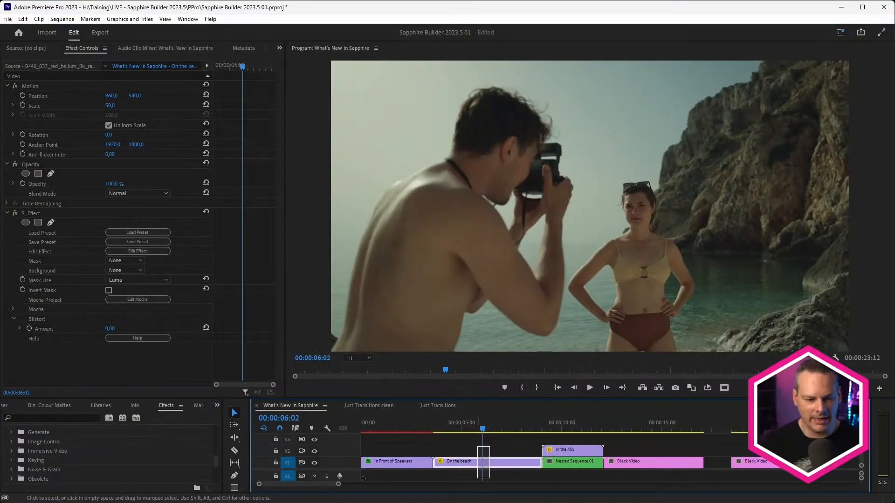
left_click(65, 418)
type("effect")
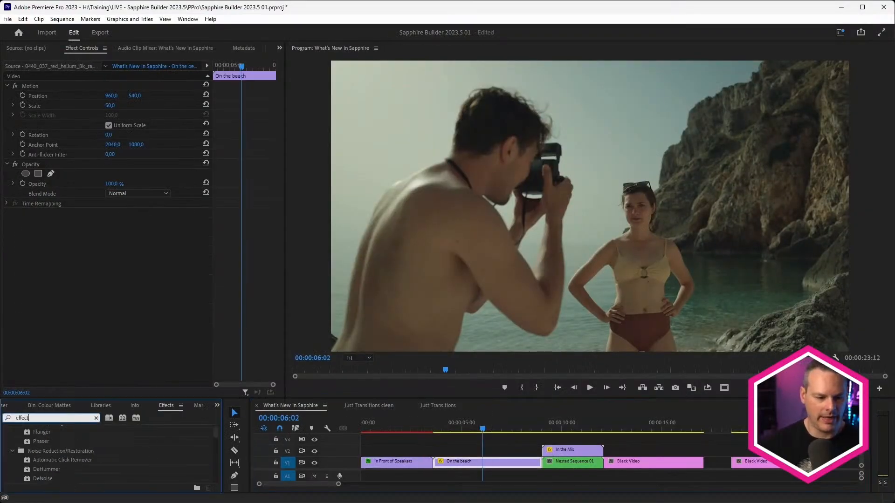
type("S_")
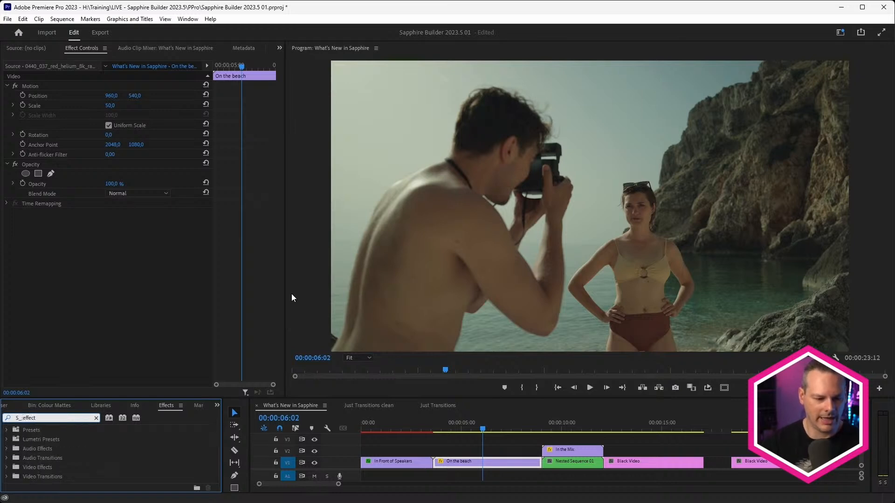
left_click(212, 447)
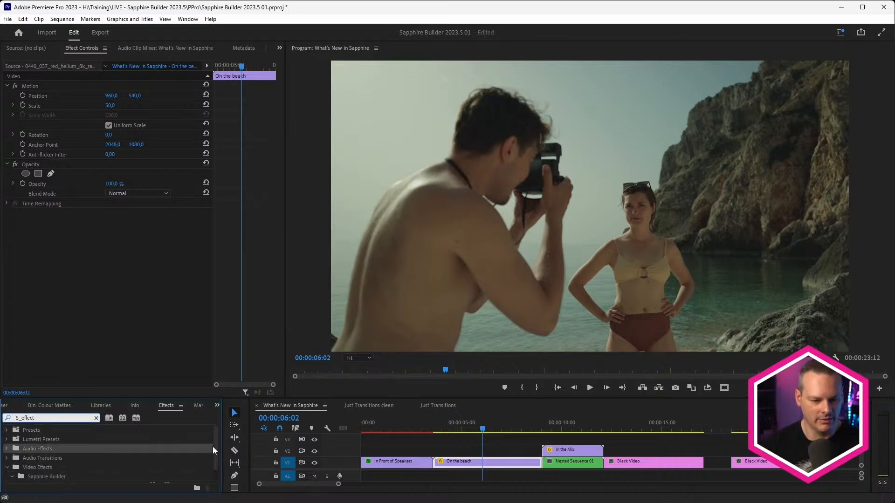
scroll(212, 446, "down", 2)
left_click_drag(34, 470, 508, 464)
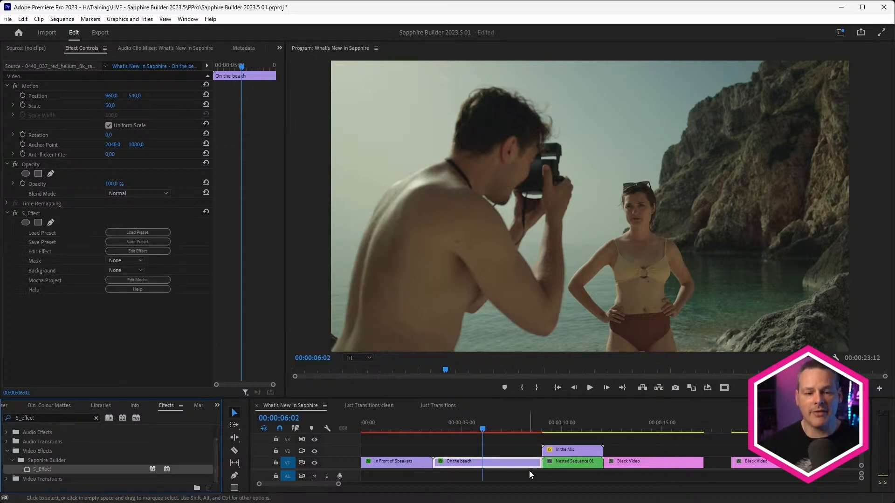
Step: Browse the Builder Effects presets for the beach clip's S_Effect, search them for "2023.5", and enlarge the preset grid
left_click(146, 232)
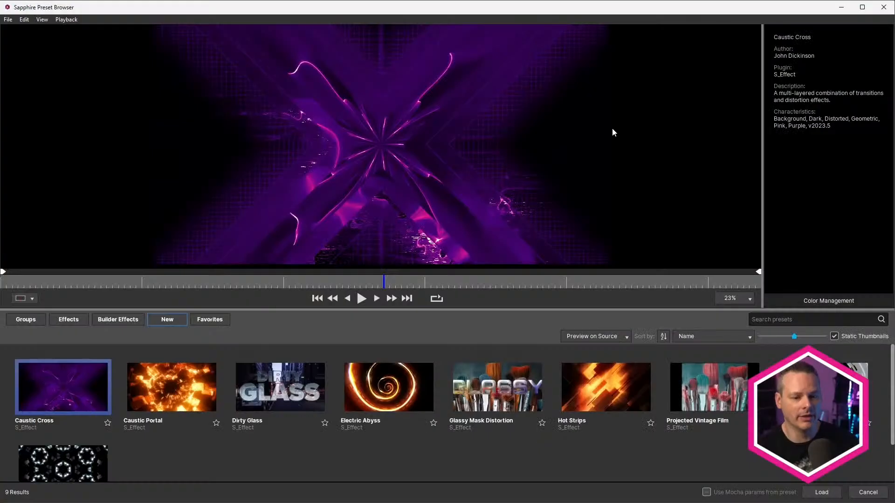
left_click(119, 321)
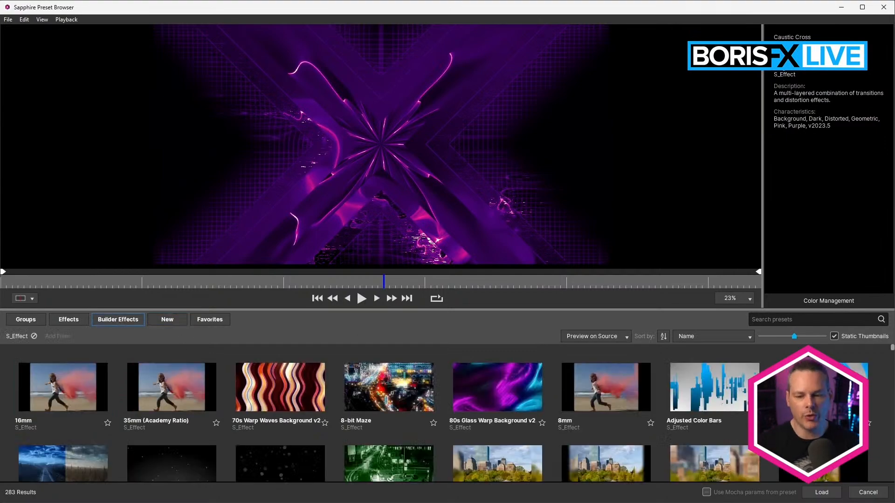
left_click_drag(891, 350, 891, 393)
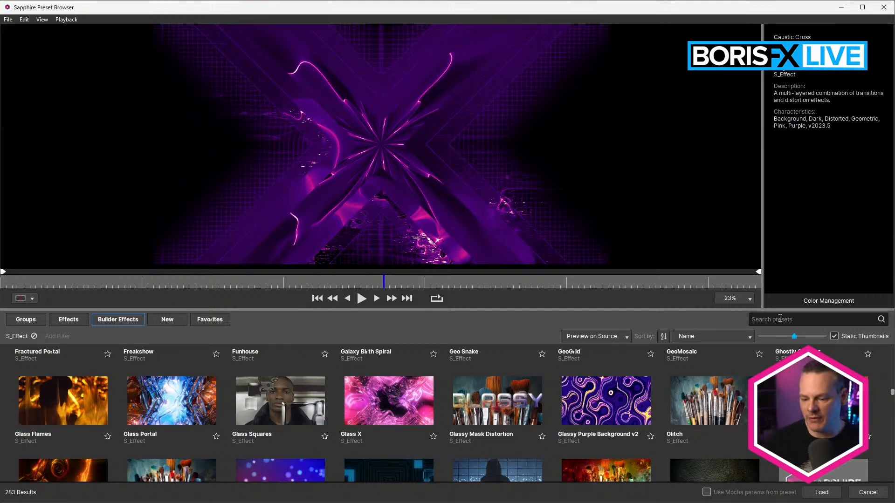
type("2023")
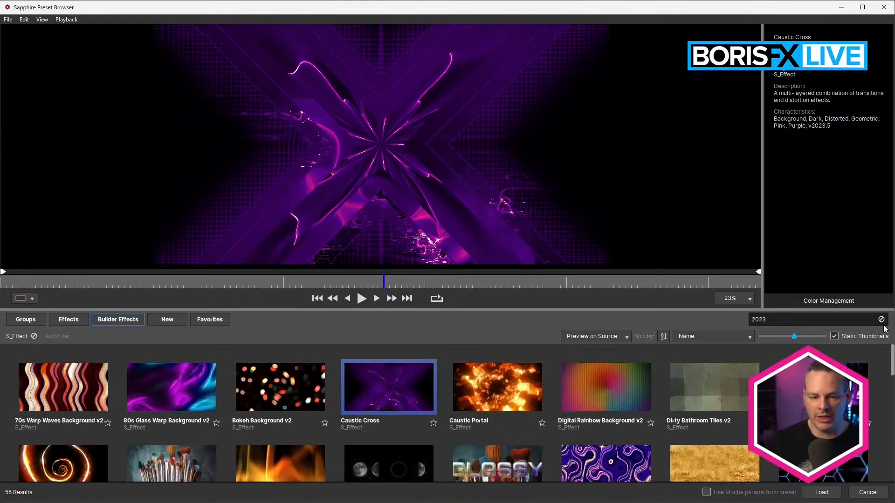
type(".5")
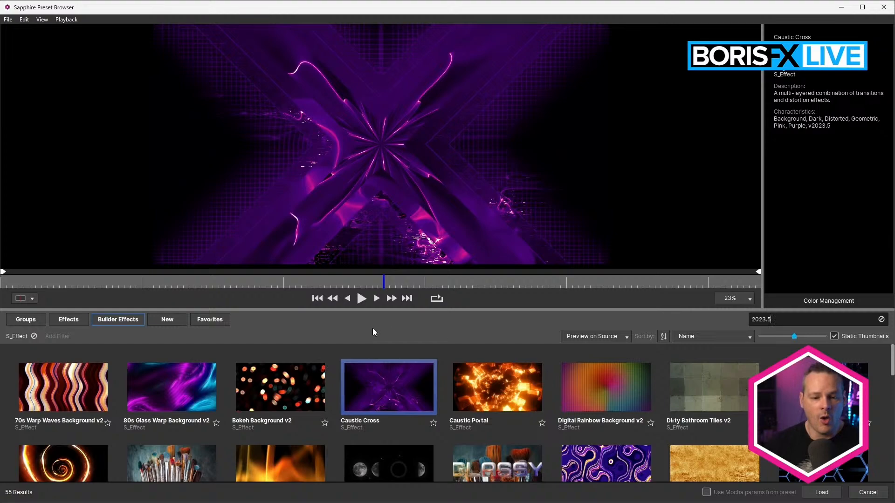
left_click_drag(368, 309, 399, 106)
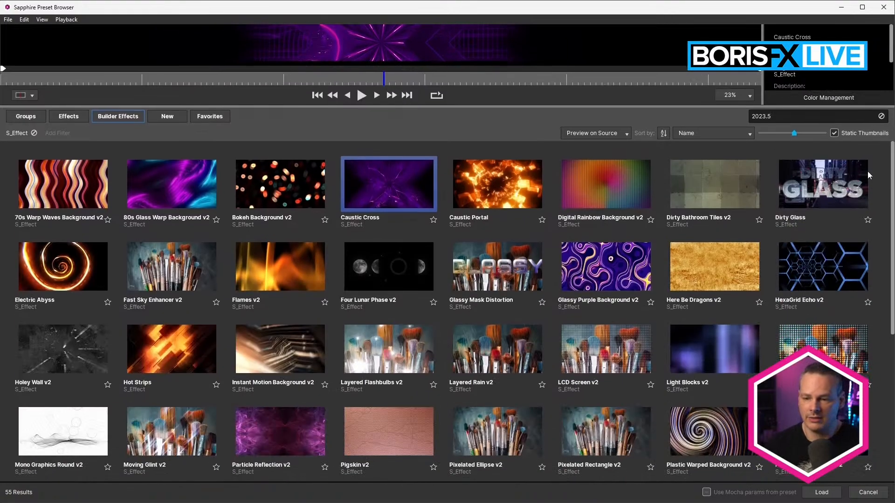
Step: Look through the S_Effect presets filtered by "2023.5" and enlarge the preview area above the preset grid
left_click_drag(893, 161, 868, 341)
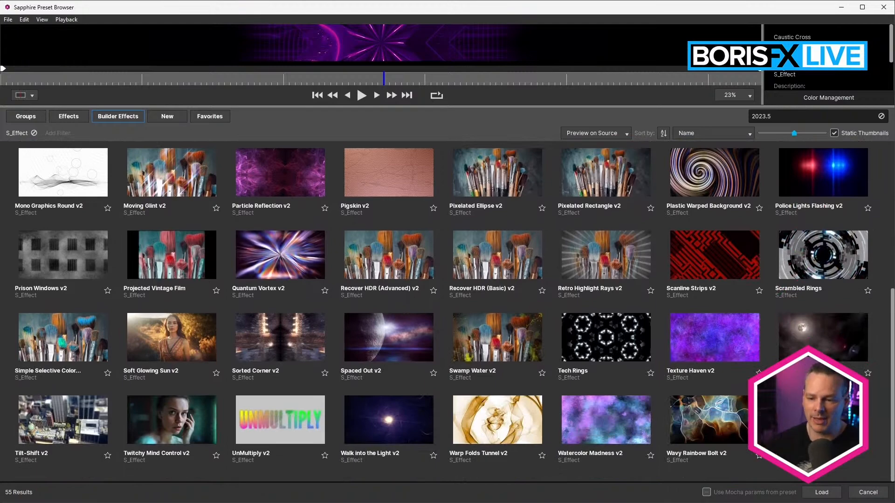
scroll(891, 428, "up", 1)
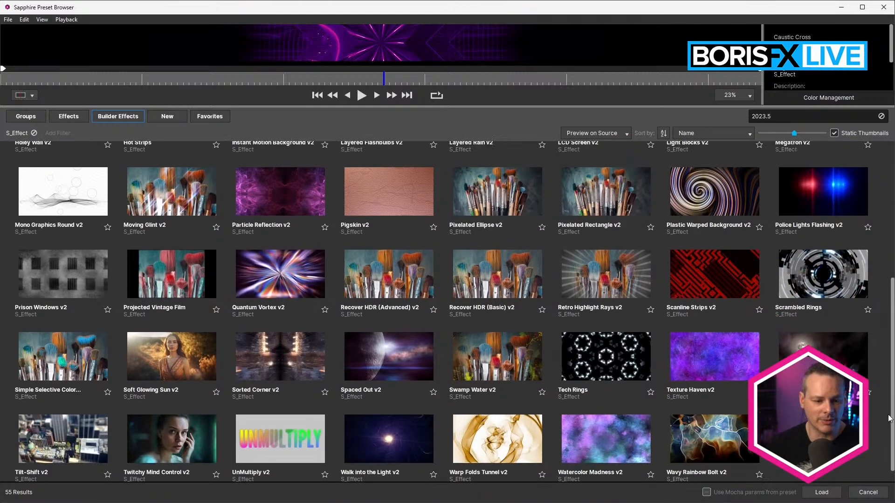
scroll(887, 431, "down", 1)
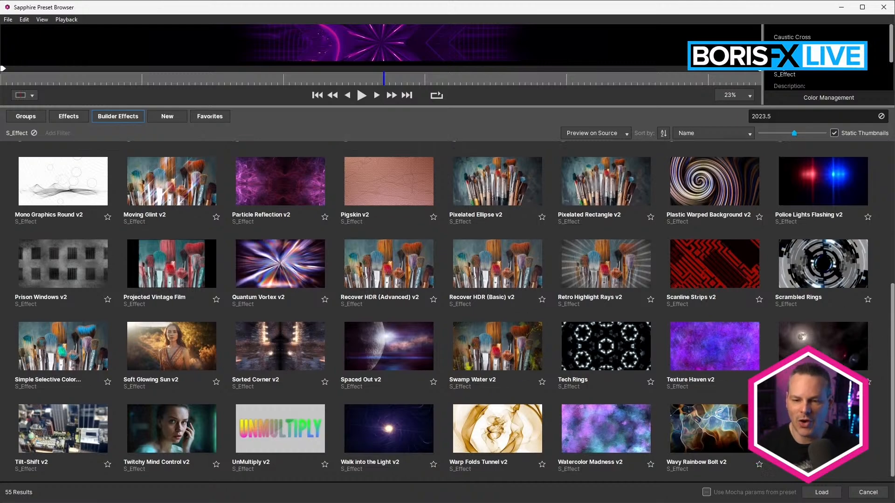
left_click_drag(892, 316, 892, 374)
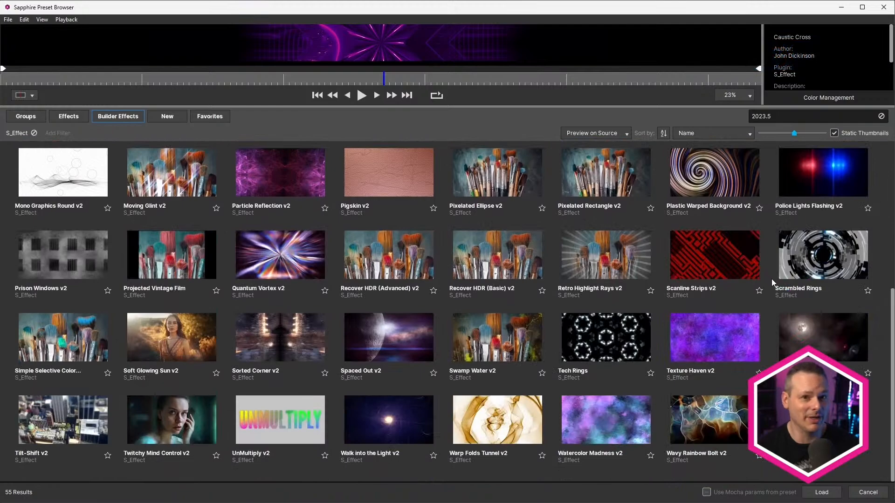
mouse_move(772, 281)
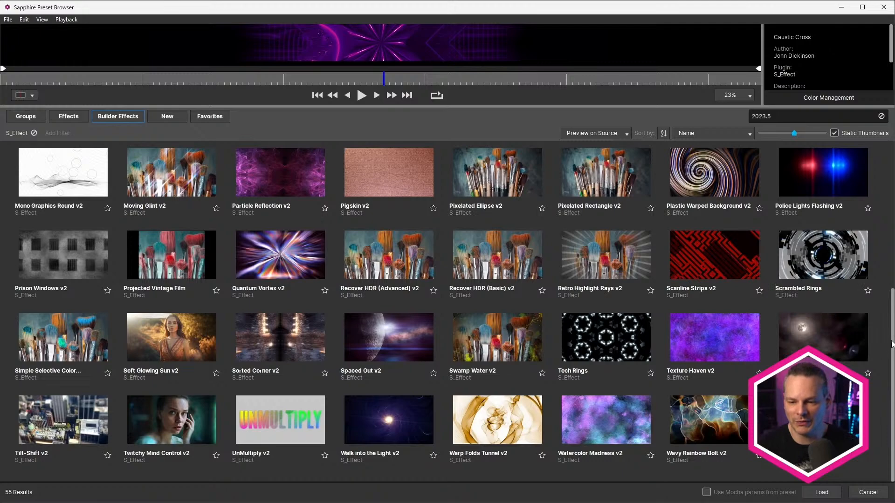
scroll(876, 216, "up", 5)
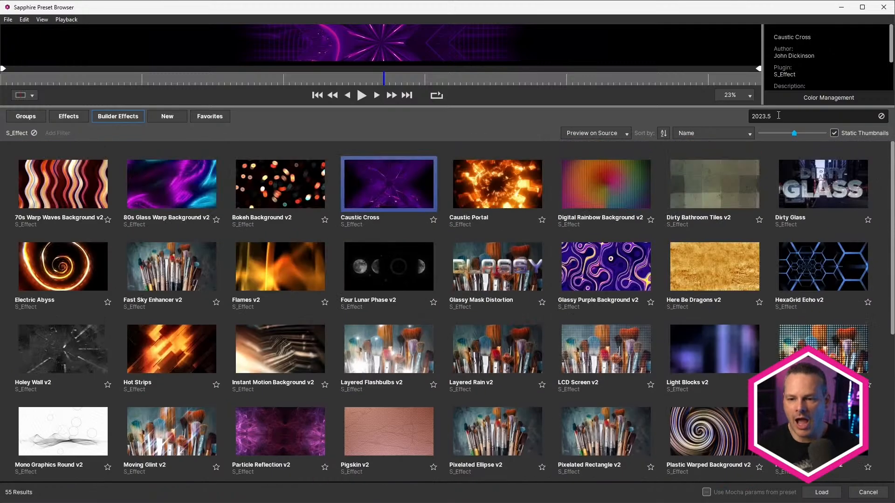
left_click_drag(769, 107, 746, 266)
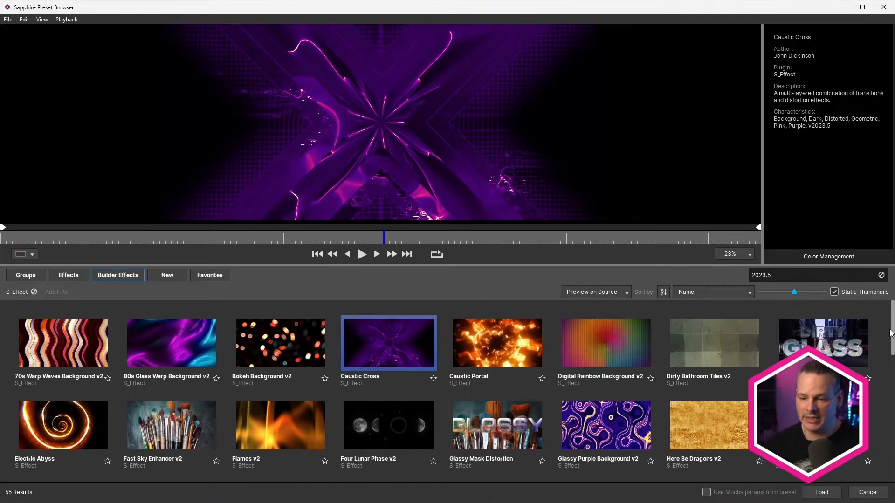
left_click_drag(892, 330, 888, 357)
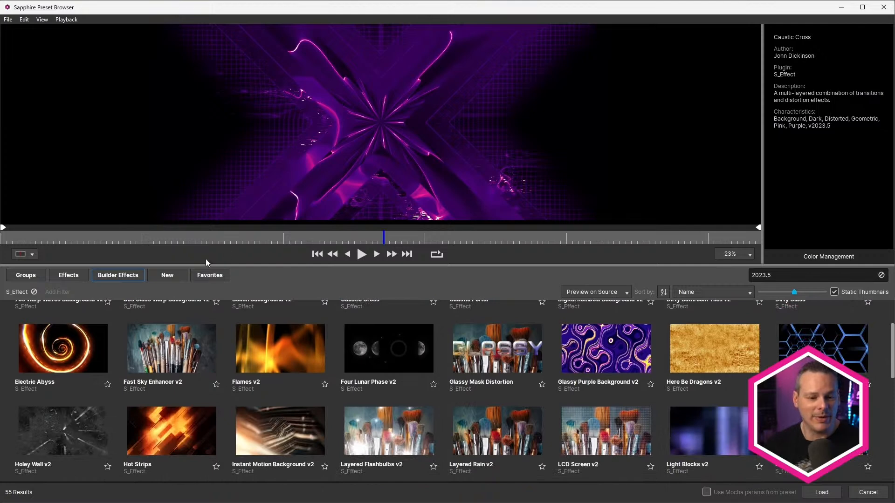
Step: Show only the new presets and scrub through previews of Caustic Portal, Electric Abyss and Hot Strips
left_click(170, 278)
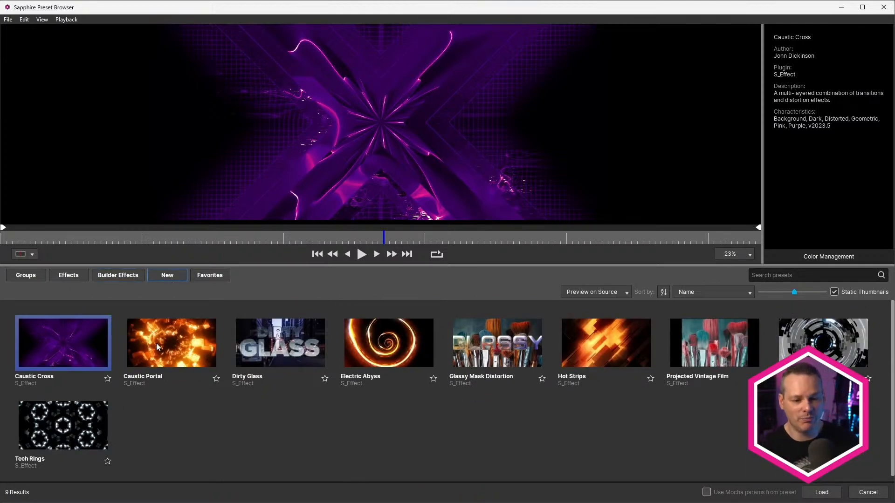
left_click(170, 351)
left_click_drag(255, 236, 565, 229)
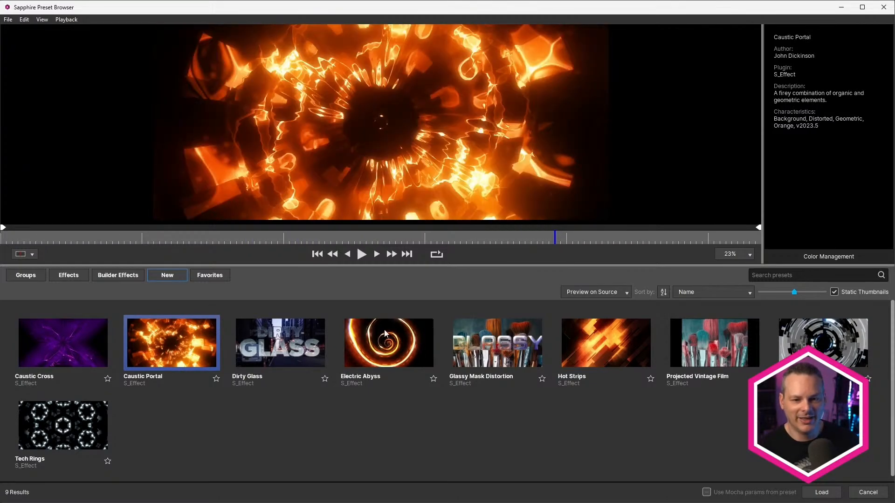
left_click(385, 335)
left_click_drag(286, 238, 612, 236)
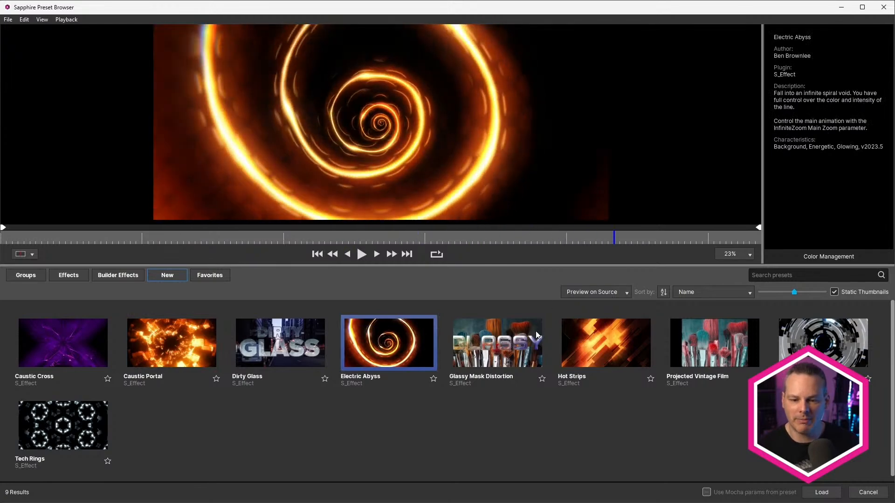
left_click(606, 343)
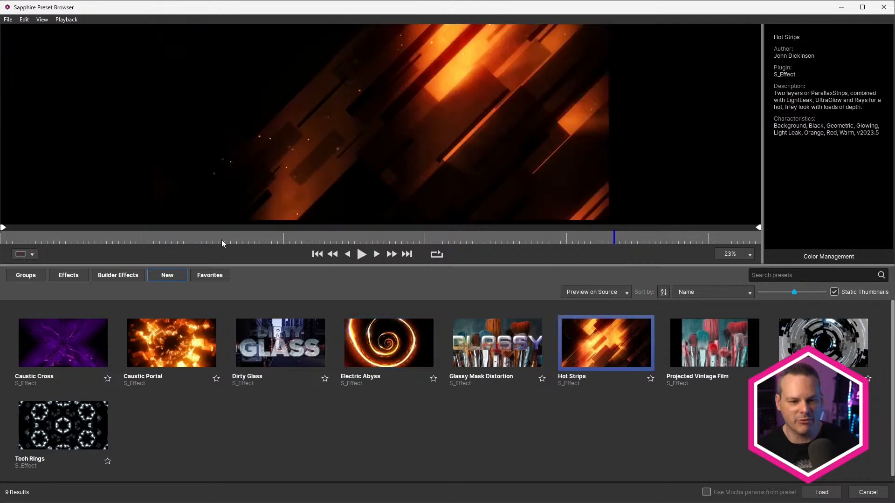
left_click_drag(295, 239, 649, 238)
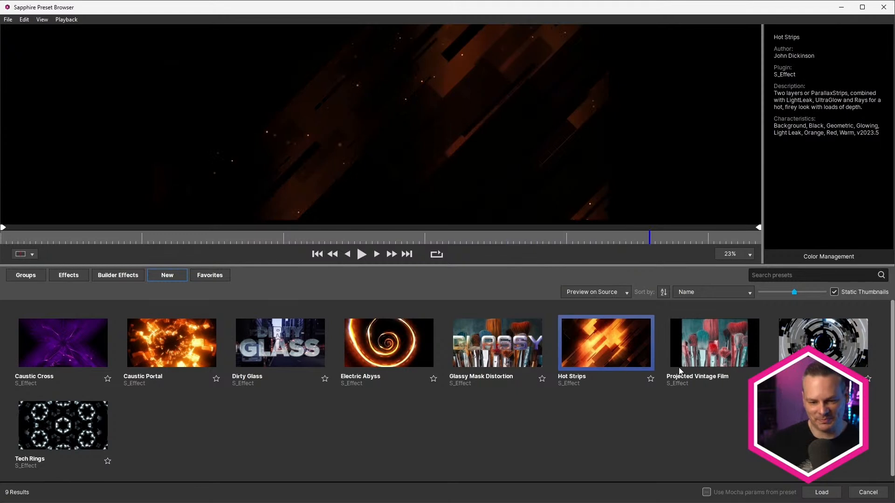
Step: Load the Projected Vintage Film preset onto the "On the beach" clip and set in and out points around that clip
left_click(710, 347)
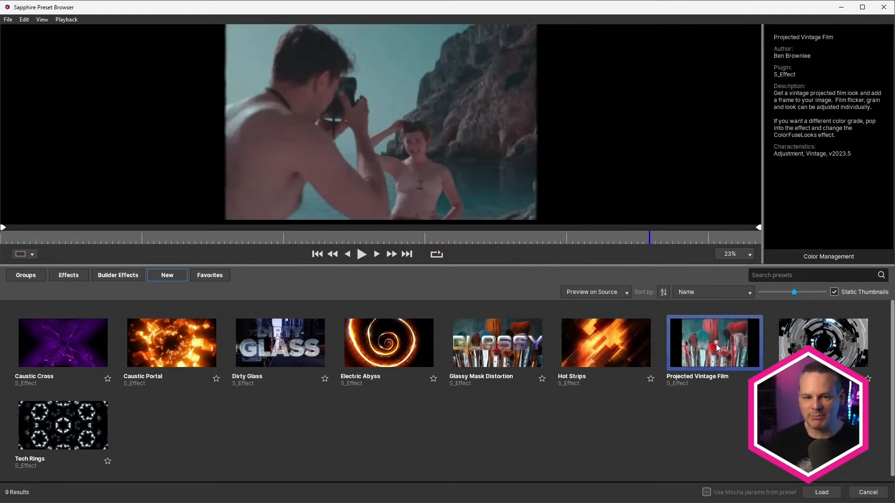
left_click(820, 492)
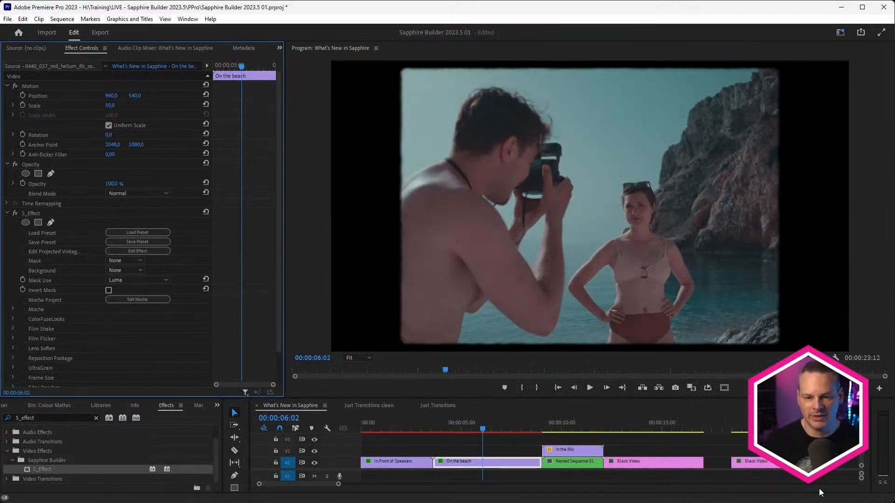
key("x")
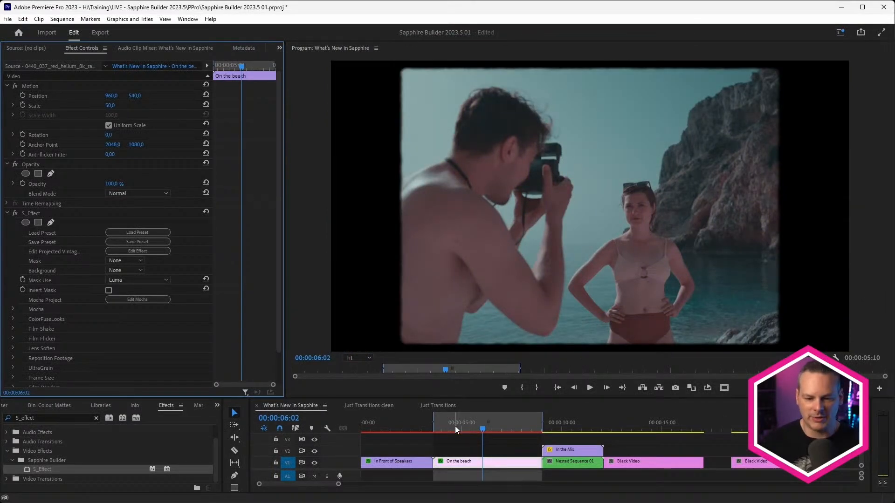
Step: Play the marked range of the beach clip to review the vintage film effect
key("ctrl+shift+space")
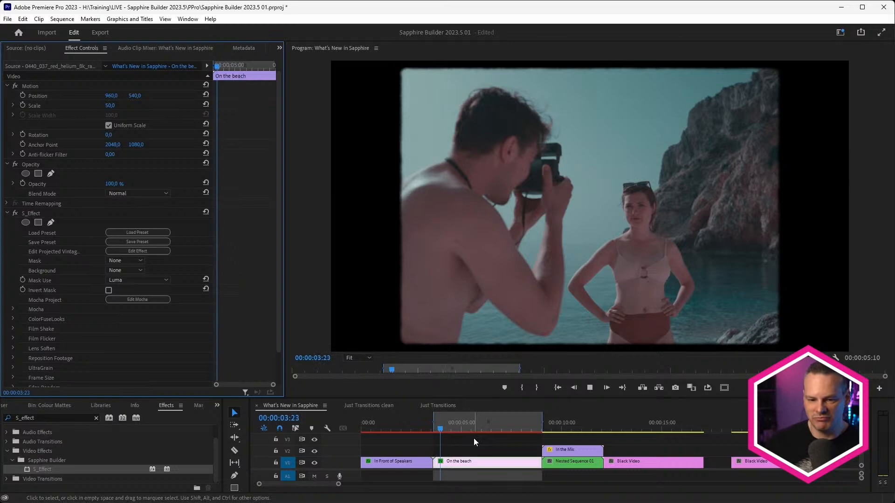
left_click(588, 389)
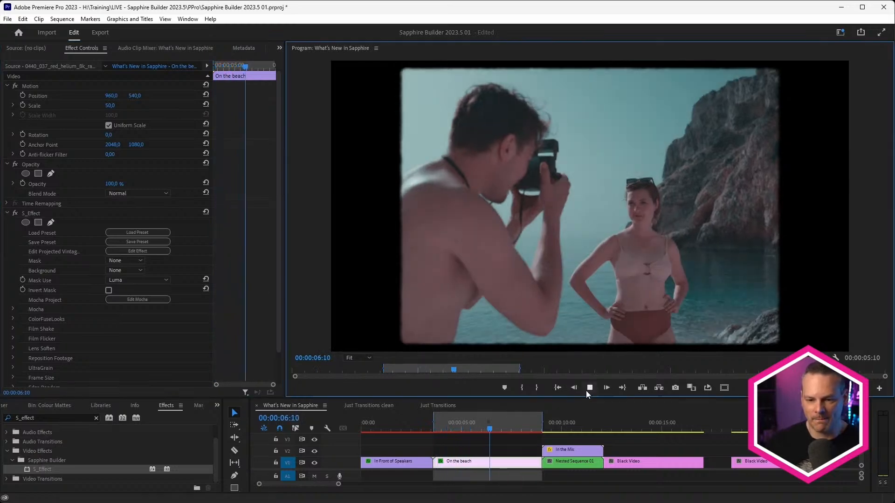
left_click(468, 426)
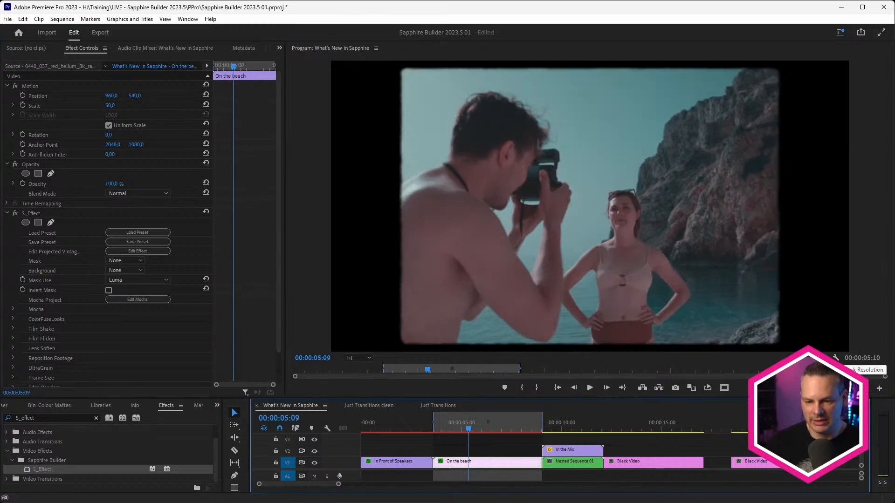
left_click(613, 394)
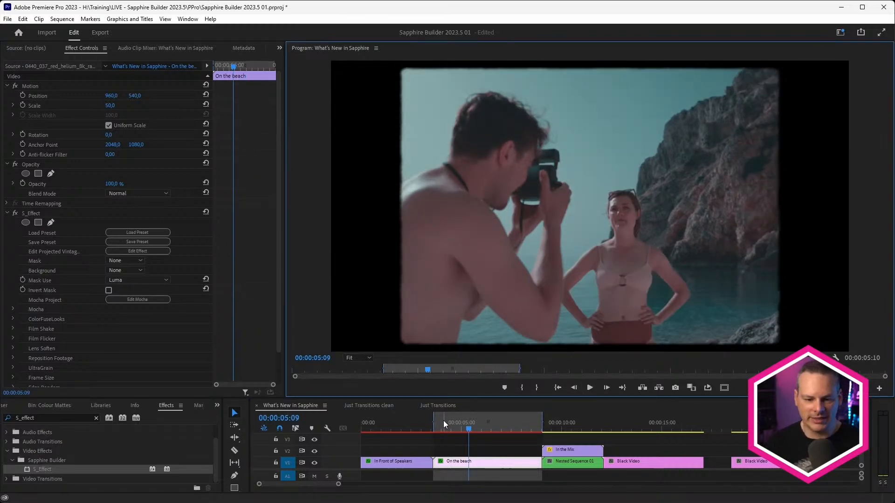
left_click_drag(461, 426, 450, 430)
key("ctrl+shift+space")
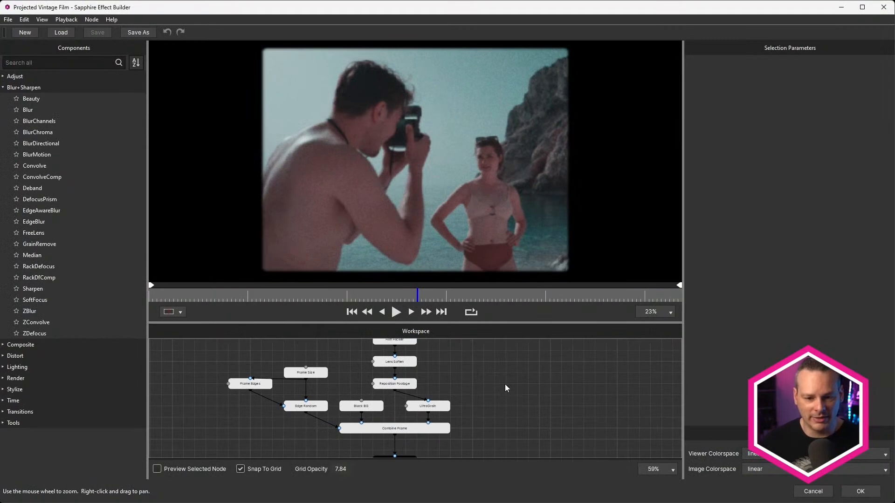
Step: Examine the Projected Vintage Film node graph in Sapphire Effect Builder with selected-node preview on, including the Film Shake and Two Strip nodes
left_click_drag(538, 388, 545, 413)
left_click_drag(501, 392, 560, 427)
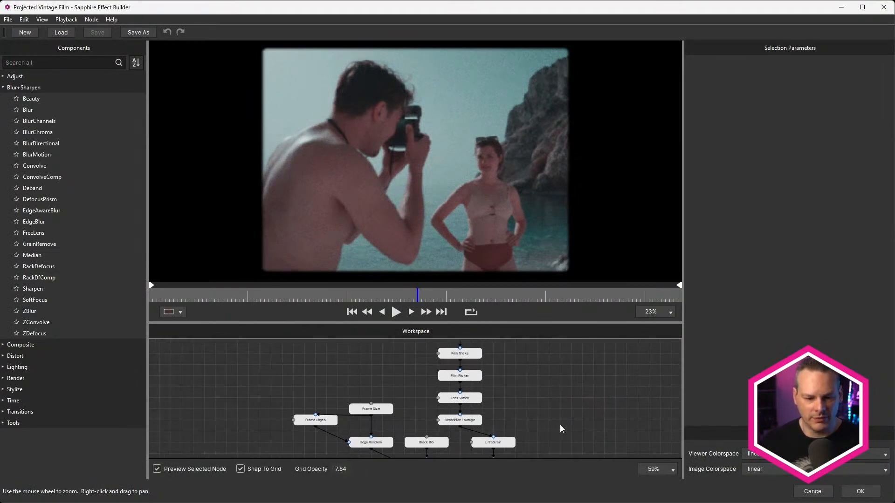
left_click(464, 354)
left_click_drag(519, 363, 523, 428)
scroll(527, 404, "down", 5)
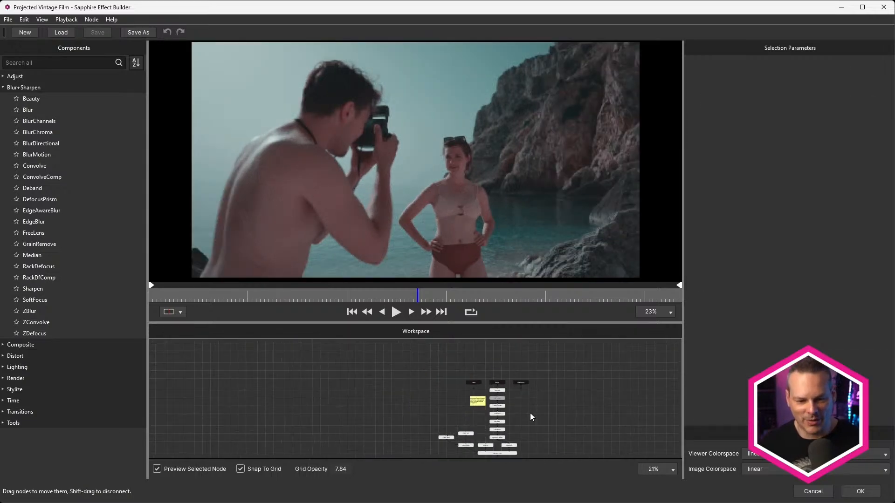
scroll(556, 432, "up", 5)
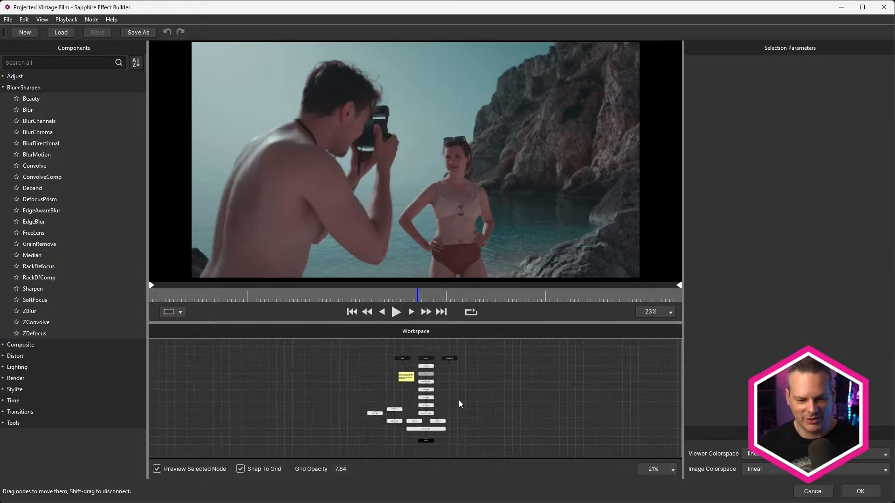
scroll(465, 394, "up", 3)
left_click_drag(354, 392, 527, 476)
left_click_drag(562, 402, 557, 437)
left_click(488, 394)
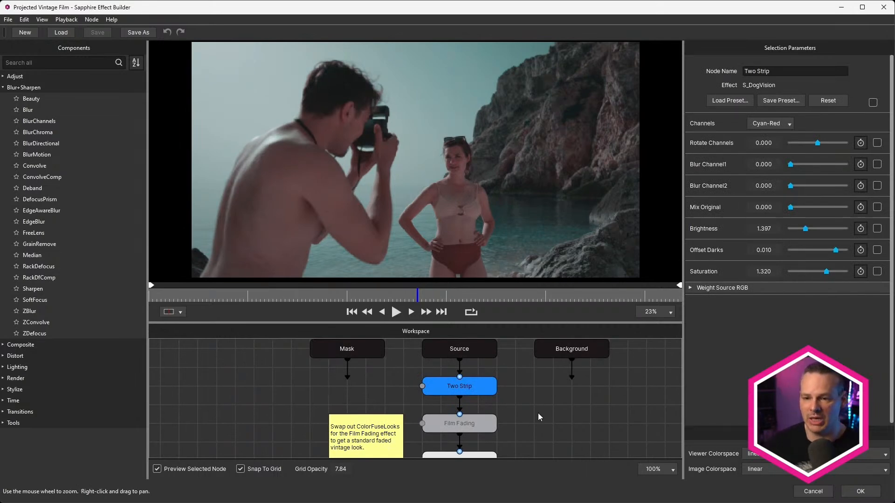
Step: Disable the Two Strip node and enable the Film Fading node in its place
left_click_drag(531, 421, 538, 383)
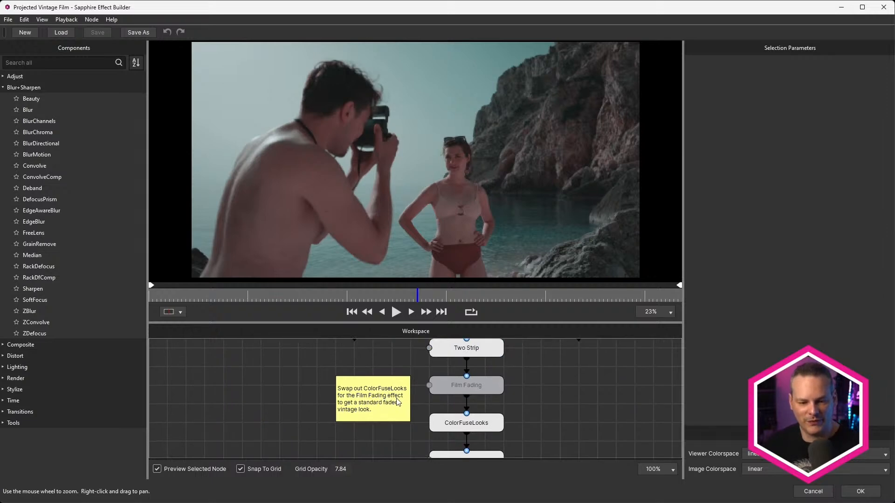
left_click(470, 348)
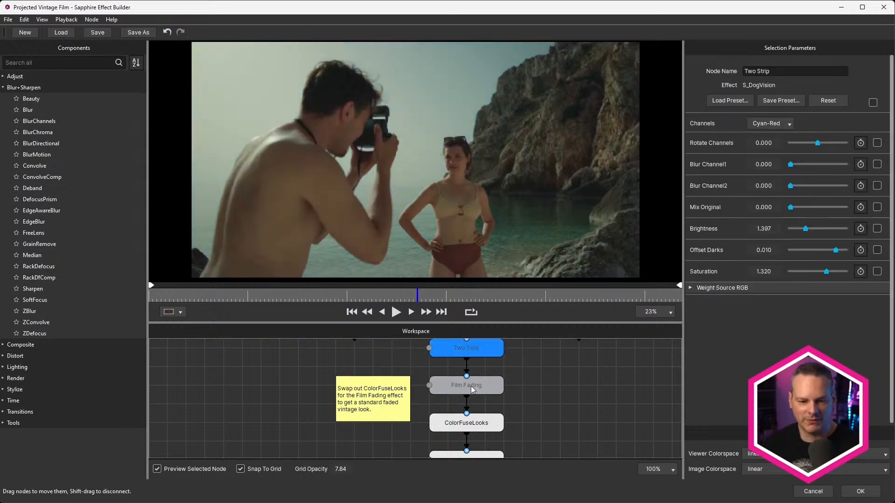
left_click(472, 387)
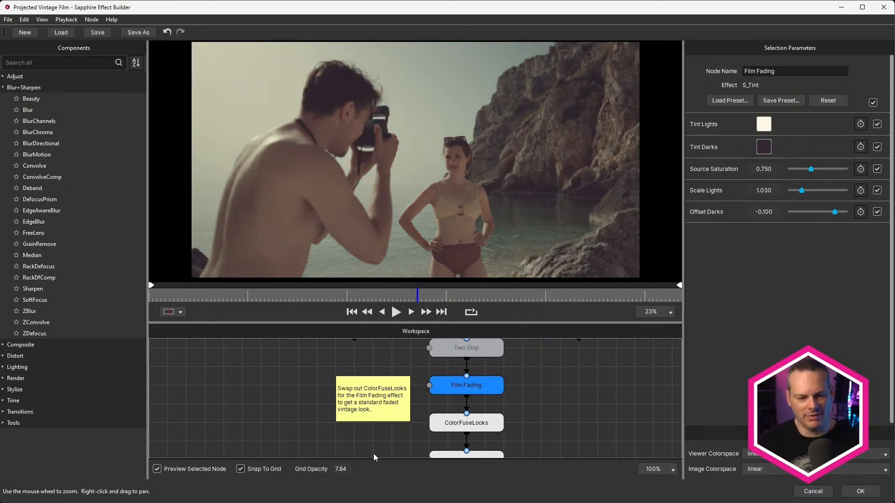
Step: Preview the UltraGrain, Black BG and Edge Random nodes feeding the Combine Frame node
scroll(528, 421, "down", 5)
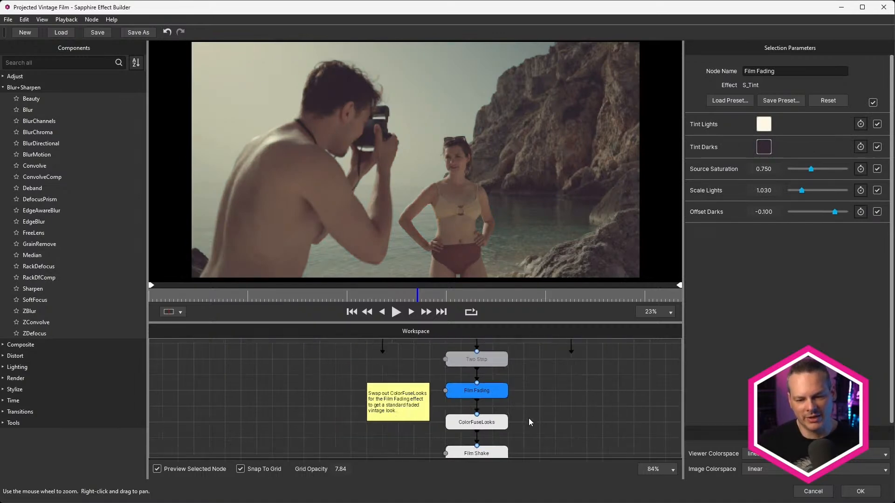
left_click_drag(529, 421, 549, 357)
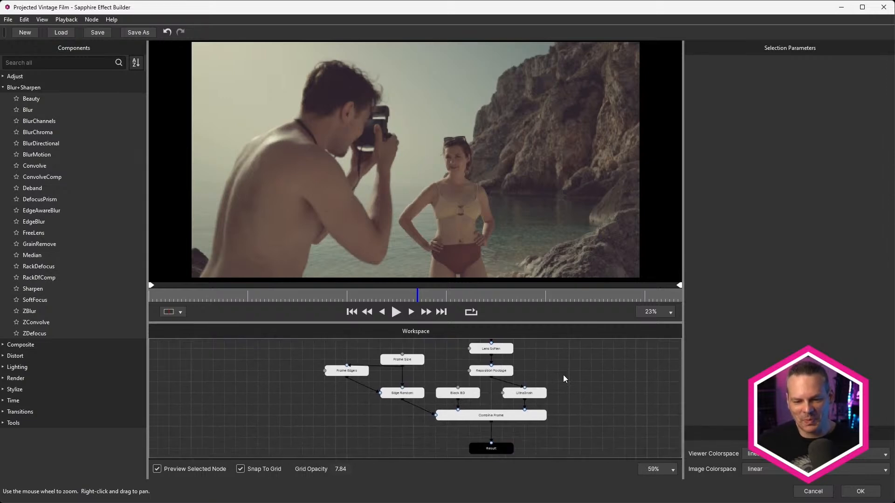
left_click(533, 395)
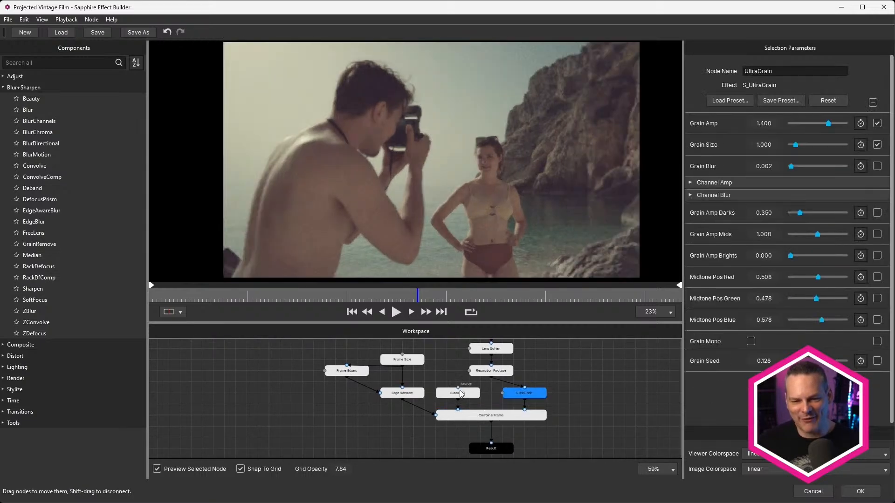
left_click(456, 399)
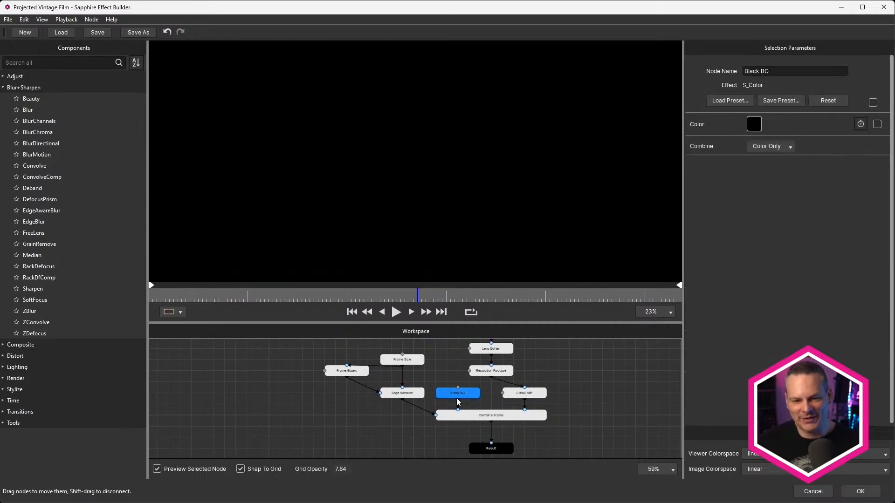
left_click(401, 392)
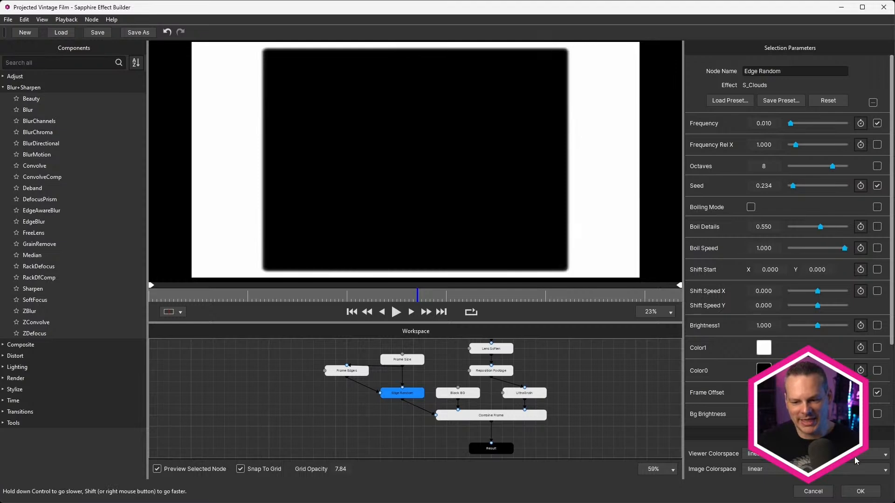
Step: Apply the edited Projected Vintage Film effect to the clip, accepting that all keyframes are cleared
left_click(860, 491)
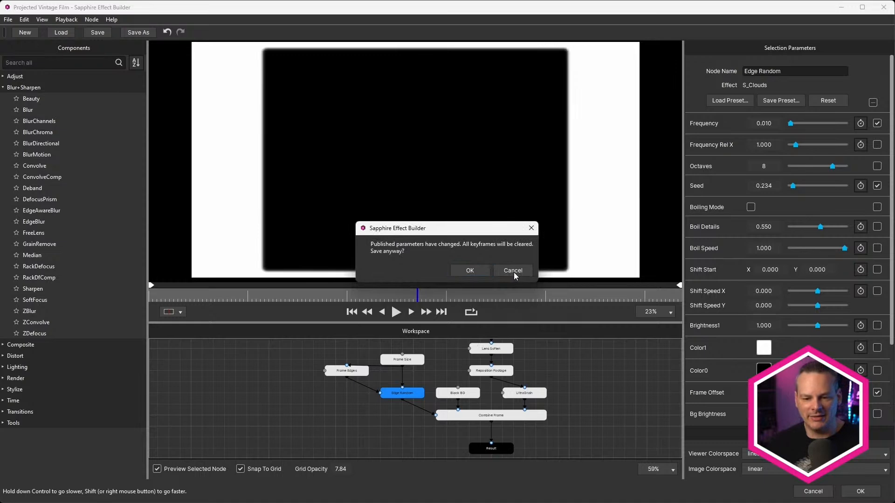
left_click(485, 271)
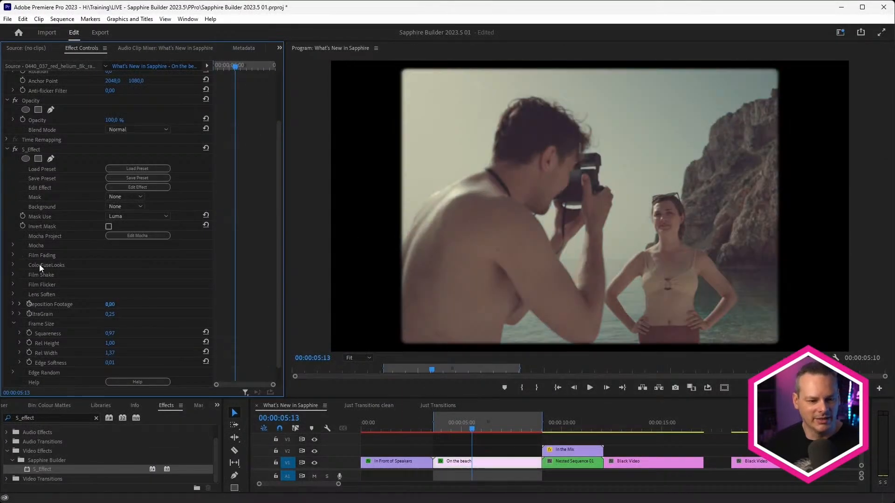
Step: Expand the ColorFuseLooks, Film Shake and Film Flicker groups of the beach clip's S_Effect to review their parameters
scroll(41, 297, "down", 1)
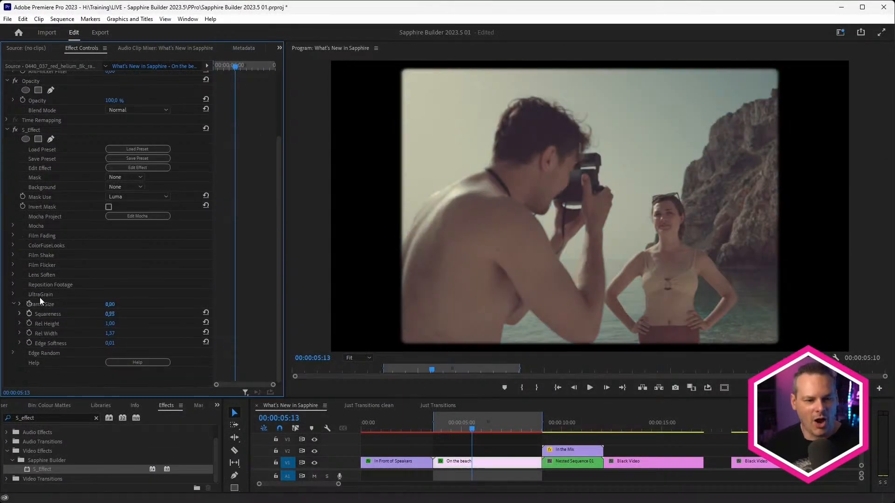
left_click(13, 245)
left_click(14, 265)
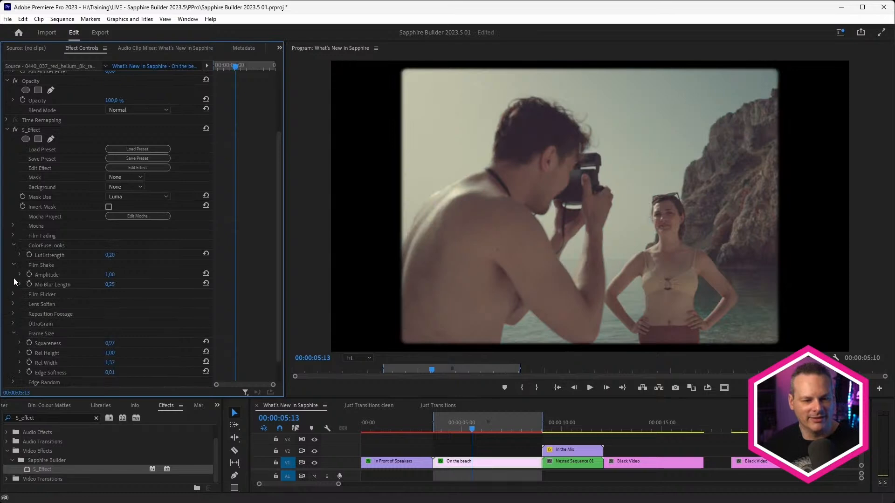
left_click(13, 293)
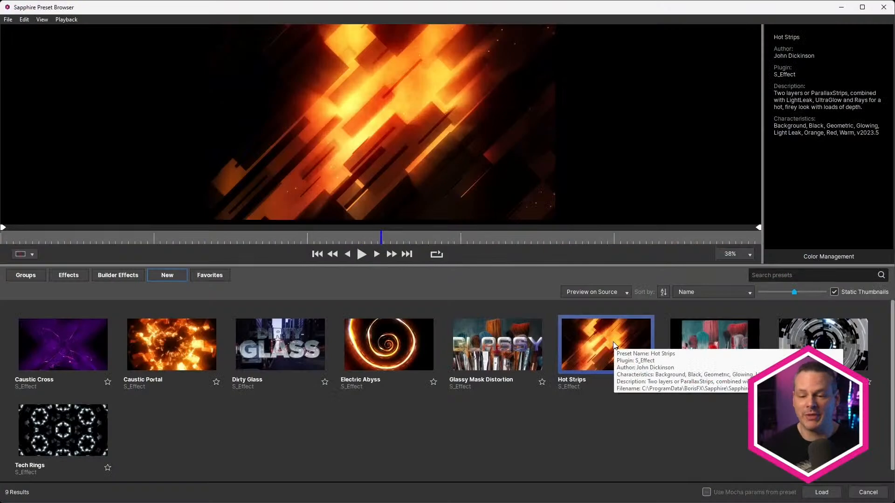
Step: Load the Hot Strips preset onto the Black Video clip and scrub through its animation to 00:00:14:20
left_click(823, 492)
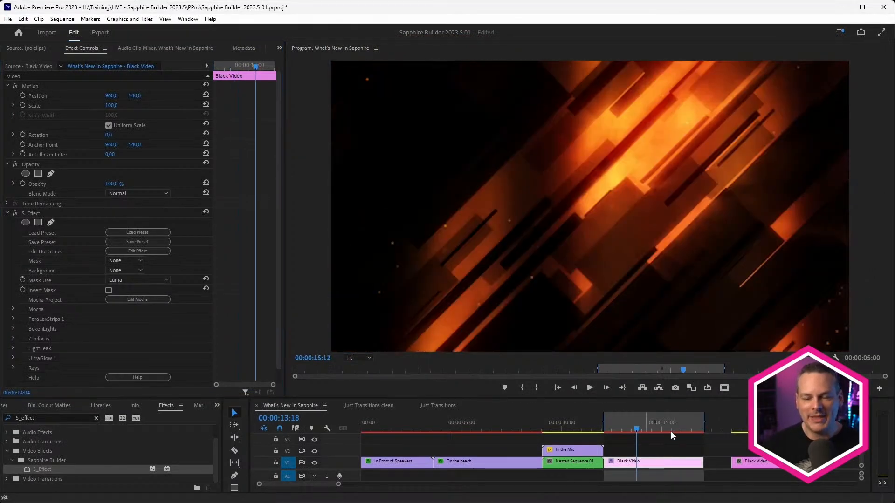
left_click(671, 430)
left_click_drag(628, 425, 655, 426)
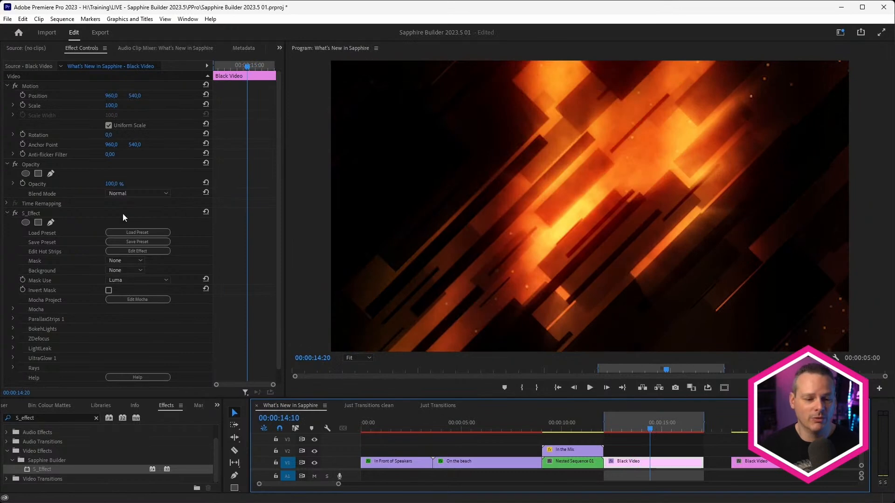
Step: Set the ParallaxStrips 1 angle to 158, its seed to 60.74 and its number of strips to 113
left_click(14, 320)
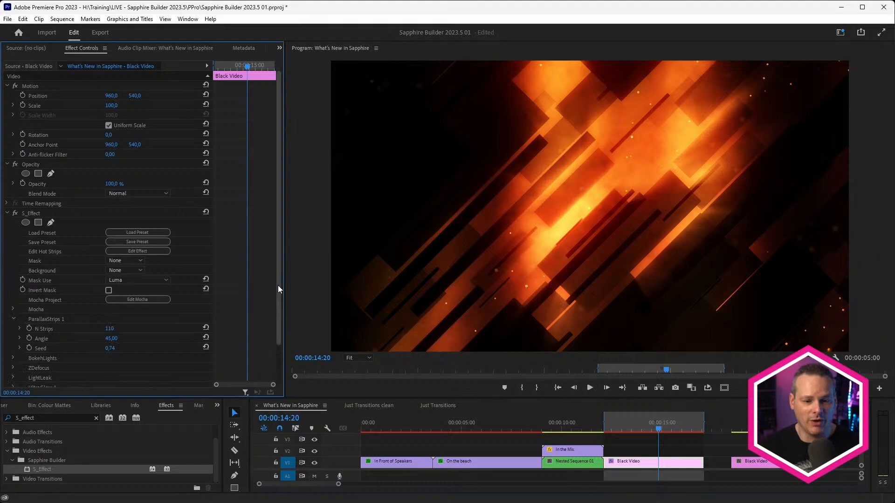
left_click_drag(278, 286, 278, 329)
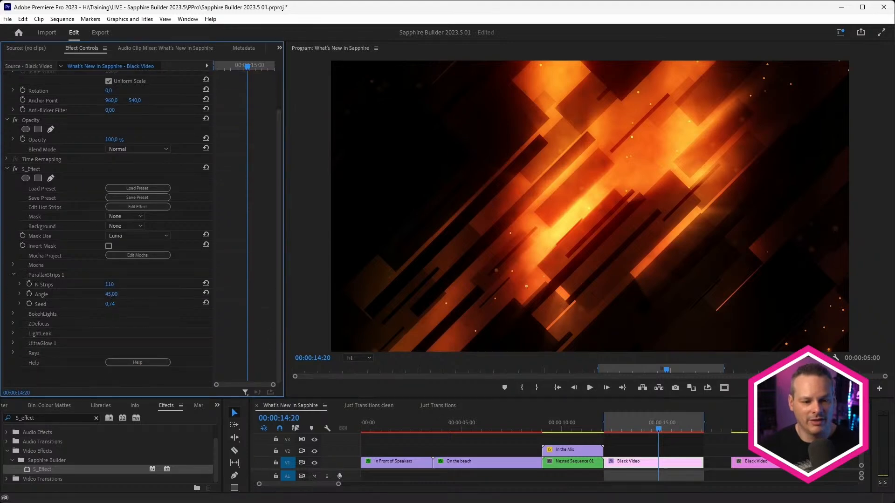
left_click_drag(111, 295, 732, 64)
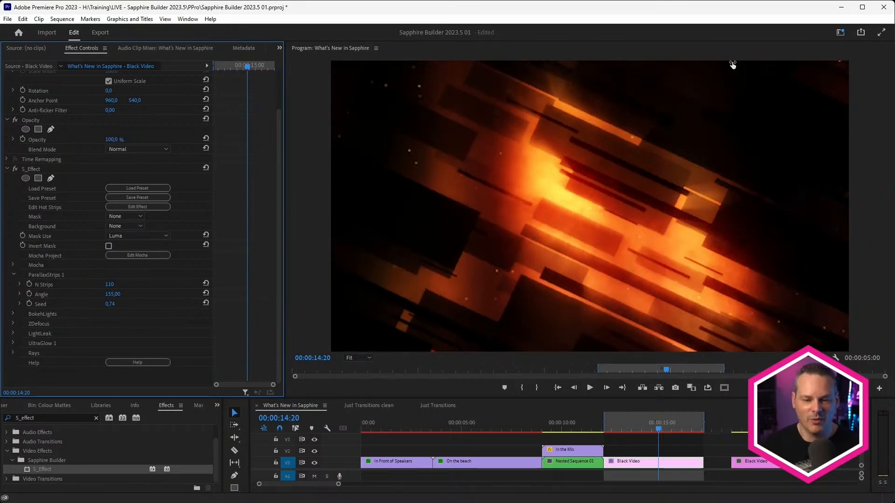
left_click_drag(113, 294, 630, 202)
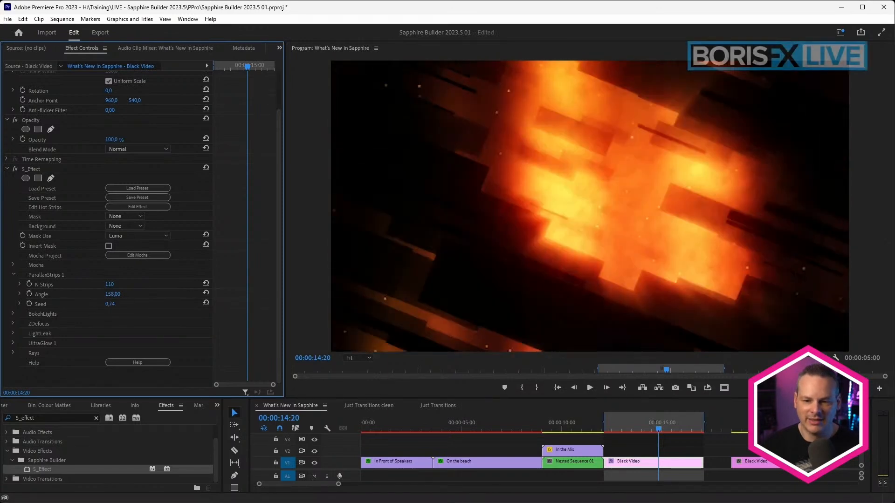
left_click_drag(110, 303, 615, 201)
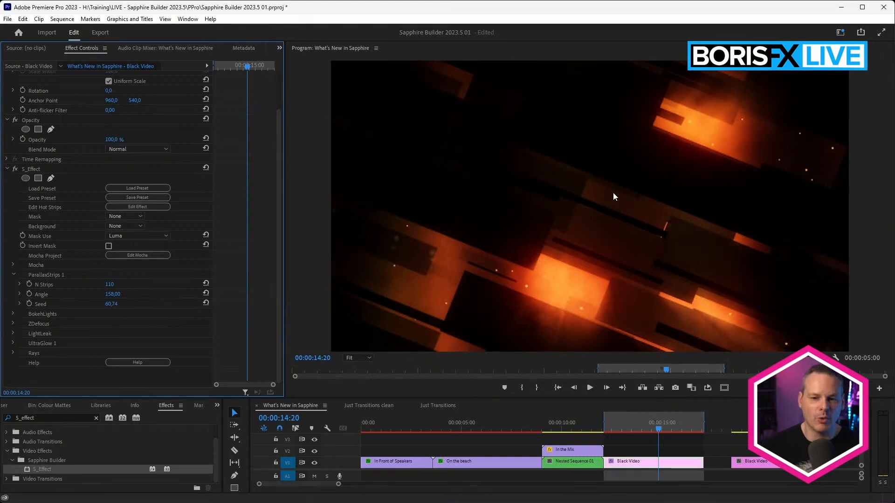
left_click_drag(112, 285, 242, 282)
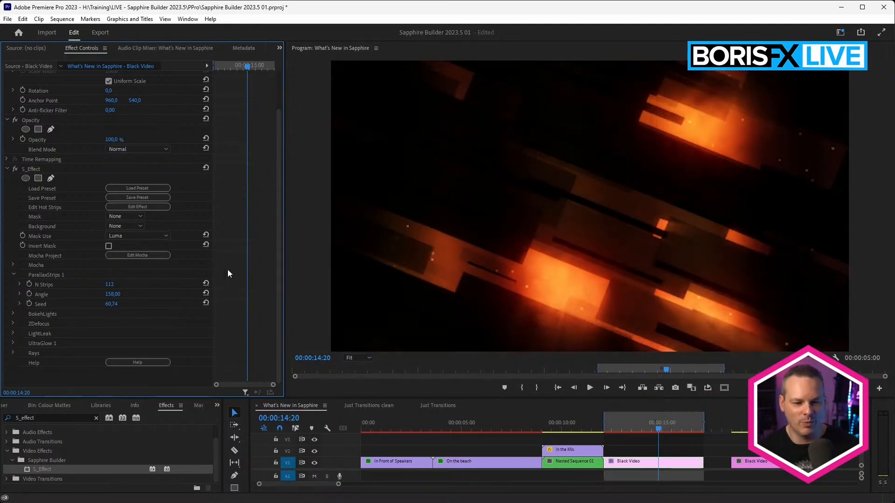
Step: Change UltraGlow 1's Color to a dark green and its After Glow Color to a teal green
left_click(13, 343)
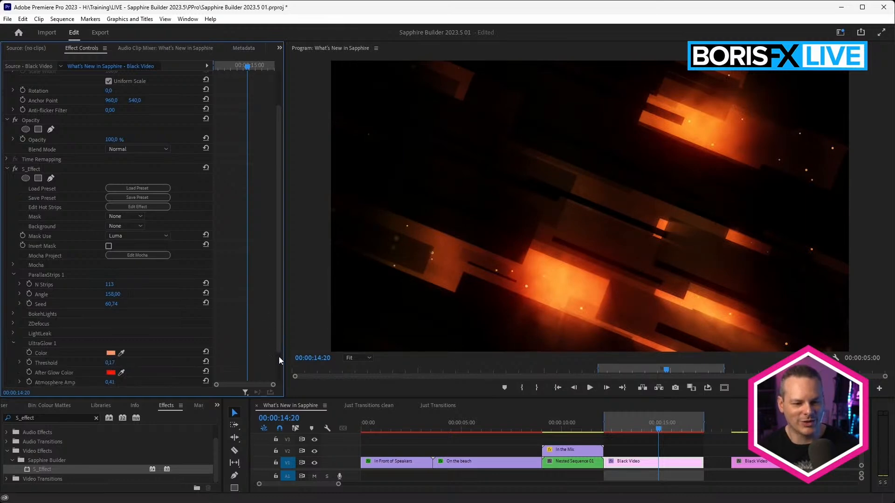
scroll(269, 358, "down", 2)
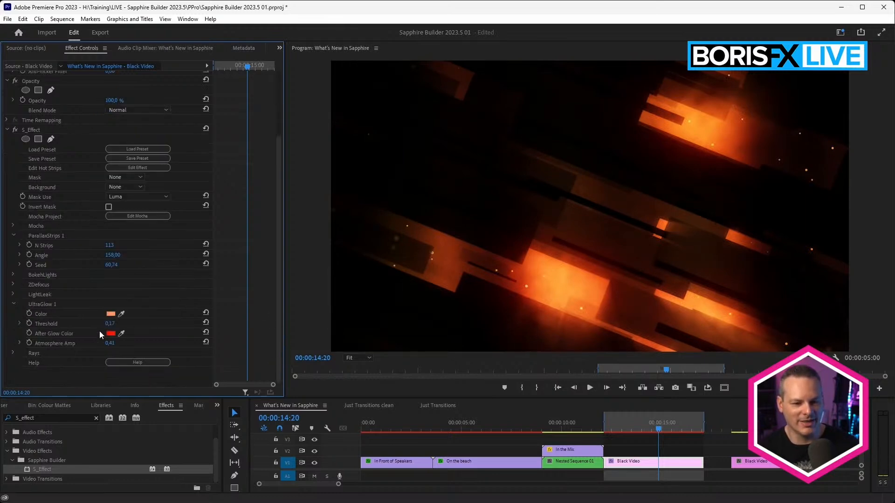
left_click(111, 314)
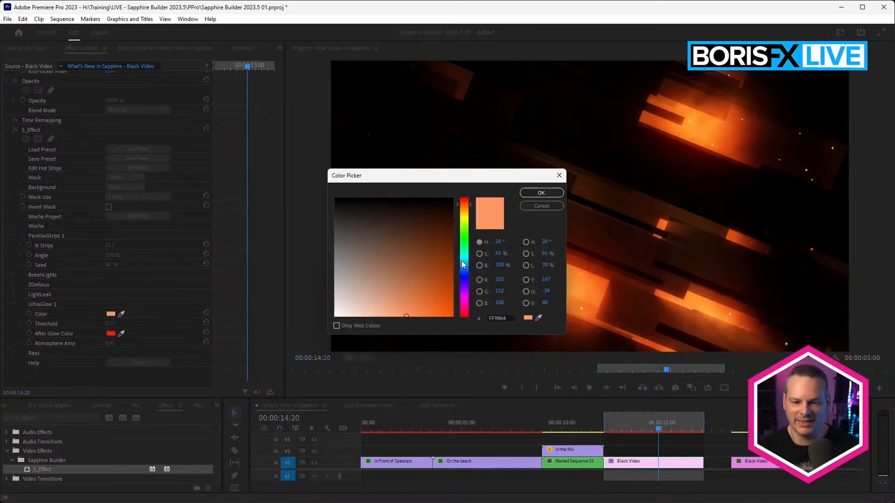
left_click(465, 236)
left_click(540, 193)
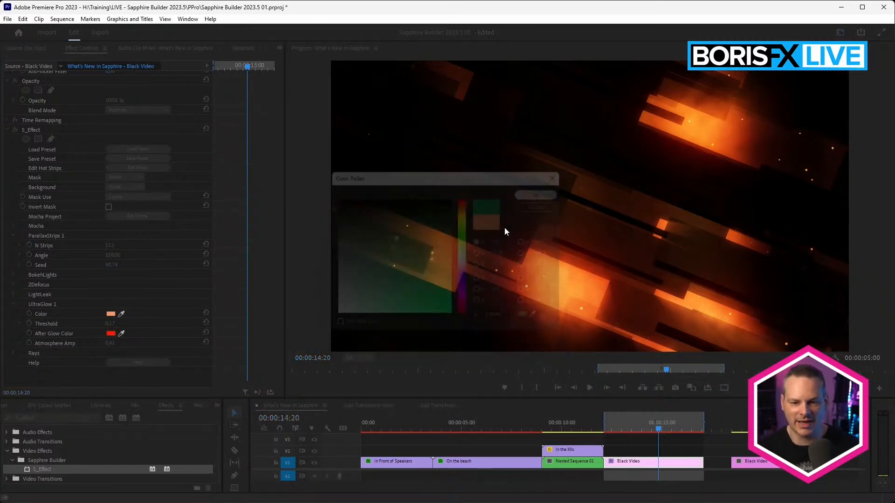
left_click(110, 334)
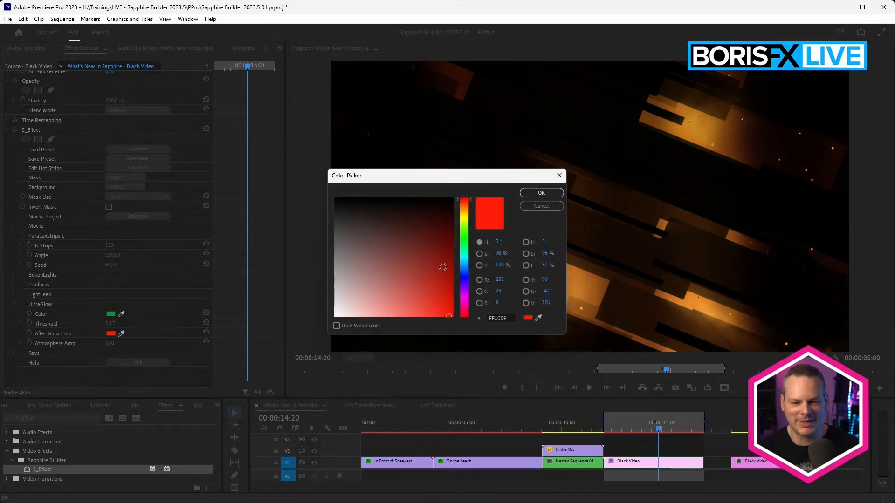
left_click(465, 253)
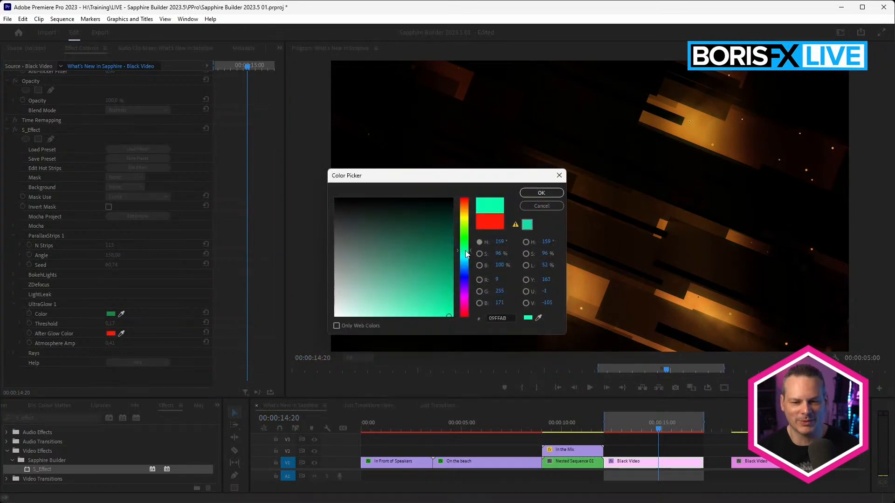
left_click(529, 192)
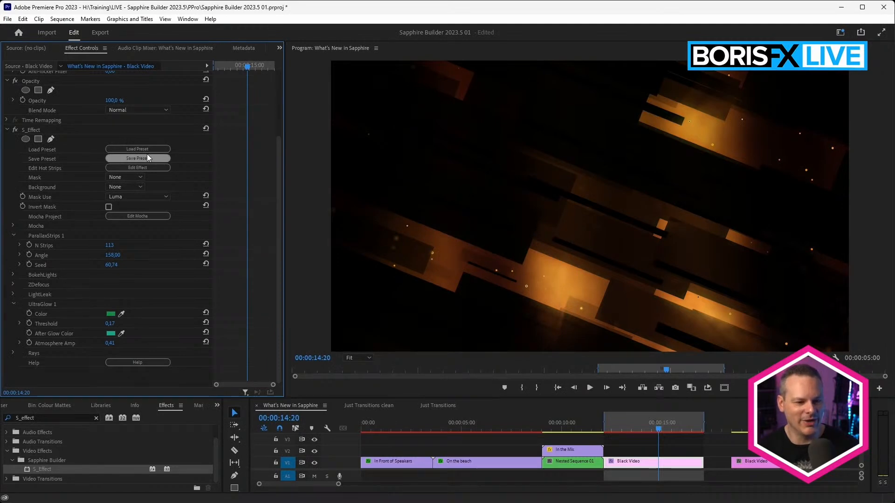
Step: Open Hot Strips in Sapphire Effect Builder and examine its node graph from the Source inputs down to the Result
left_click(157, 171)
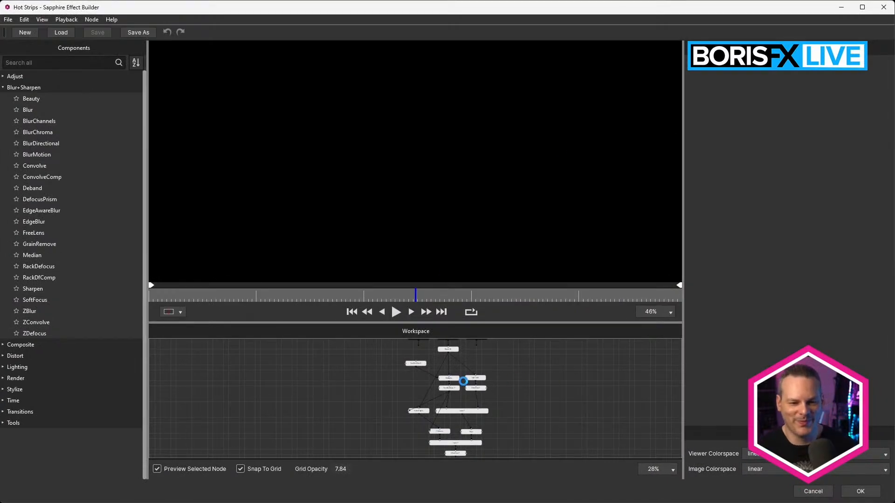
scroll(489, 375, "up", 5)
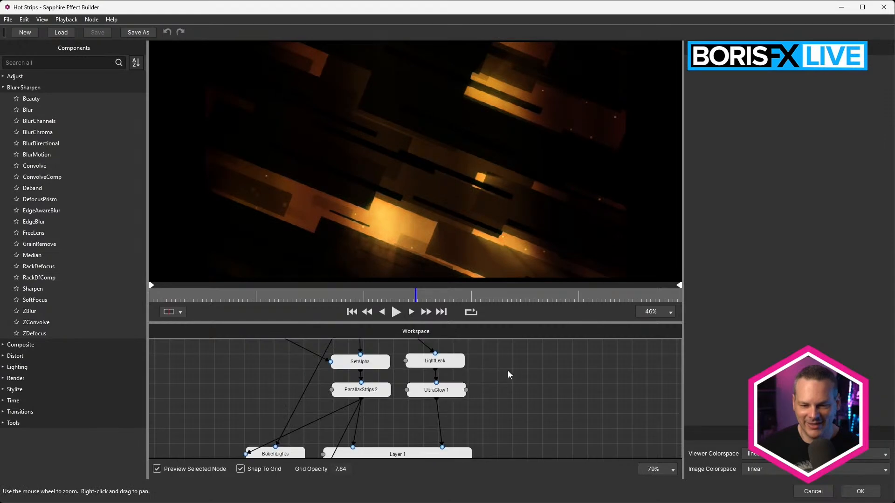
left_click_drag(502, 322, 536, 95)
left_click_drag(503, 402, 541, 428)
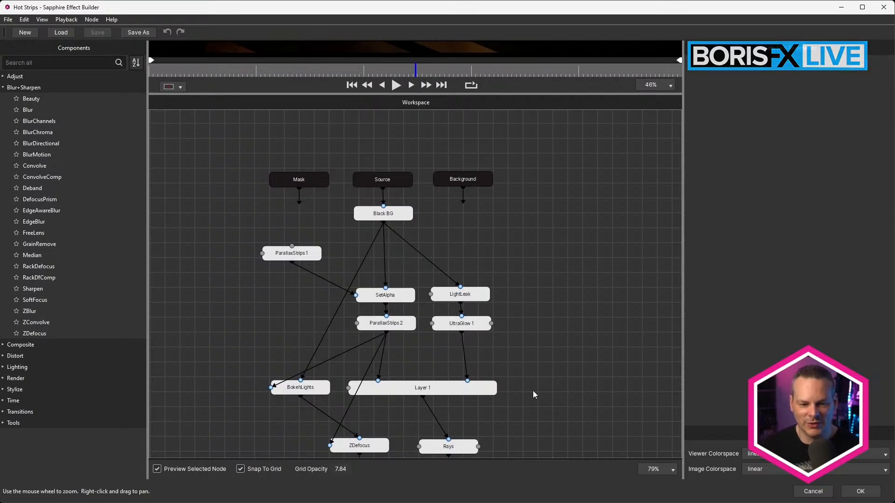
left_click_drag(535, 381, 511, 282)
left_click_drag(507, 349, 510, 322)
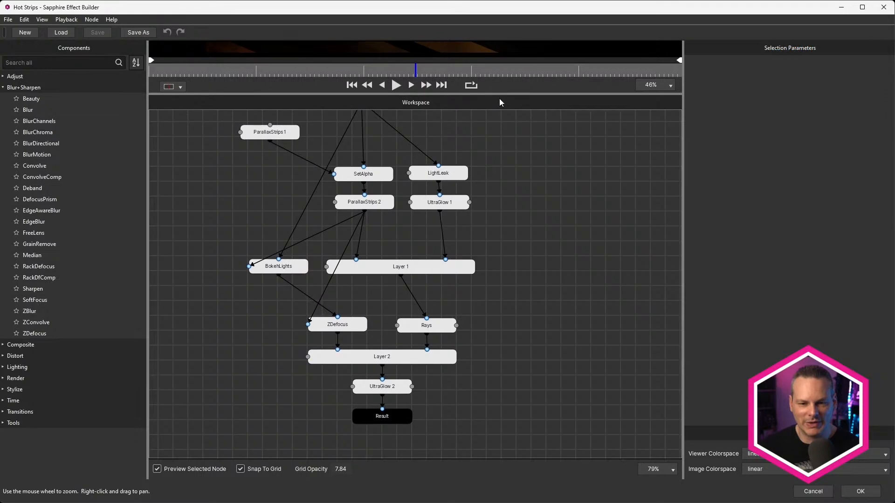
left_click_drag(501, 94, 479, 340)
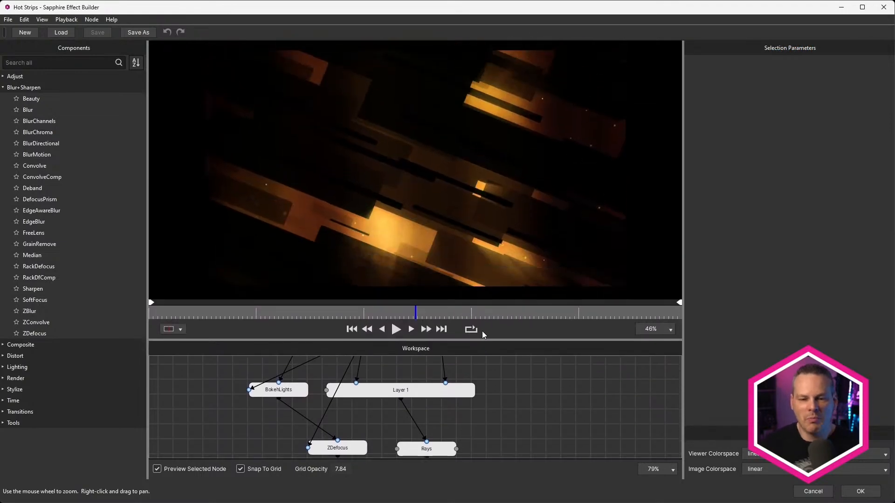
Step: Preview the output of the Rays, ZDefocus, Layer 2 and UltraGlow 2 nodes
left_click(427, 450)
left_click_drag(510, 419, 545, 377)
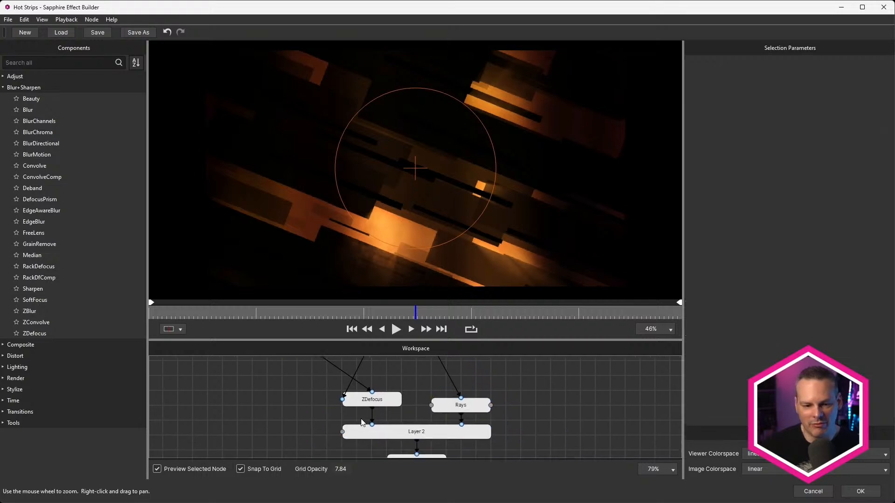
left_click(372, 397)
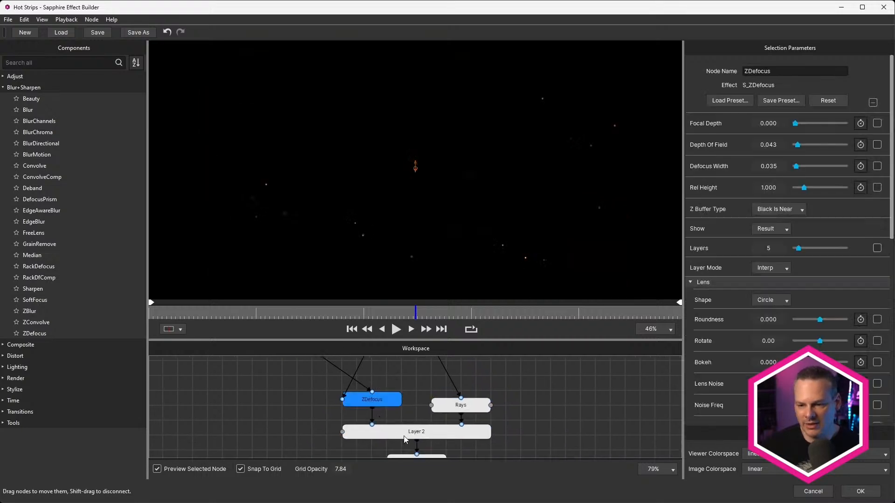
left_click(404, 436)
left_click_drag(646, 419, 603, 332)
left_click(385, 380)
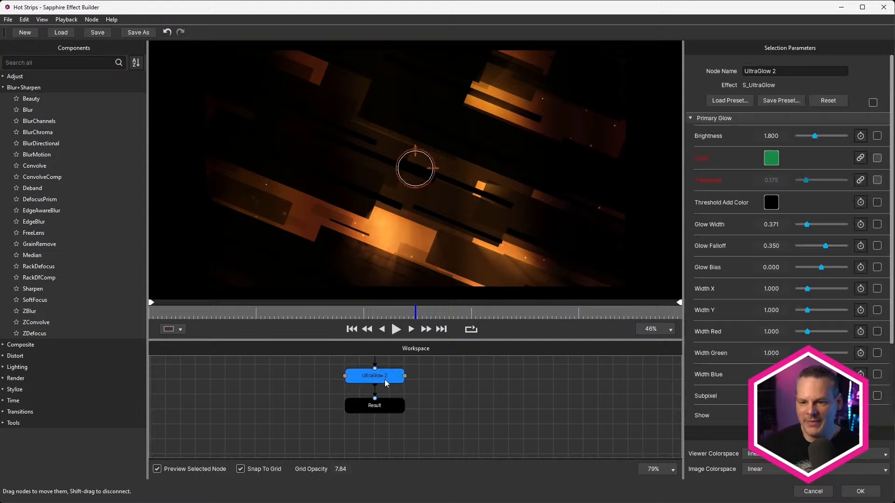
left_click_drag(483, 388, 481, 419)
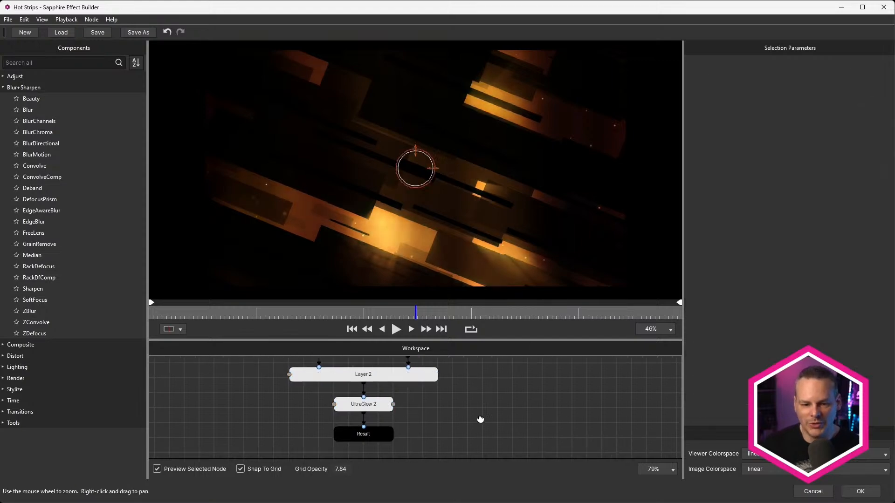
Step: Show the link expression on UltraGlow 2's Color parameter and go to the driver node behind it
scroll(480, 420, "down", 5)
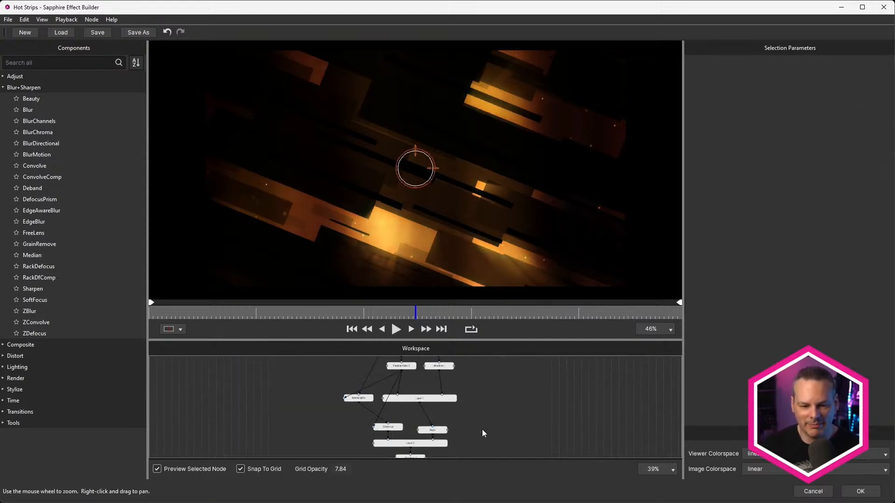
scroll(483, 426, "up", 3)
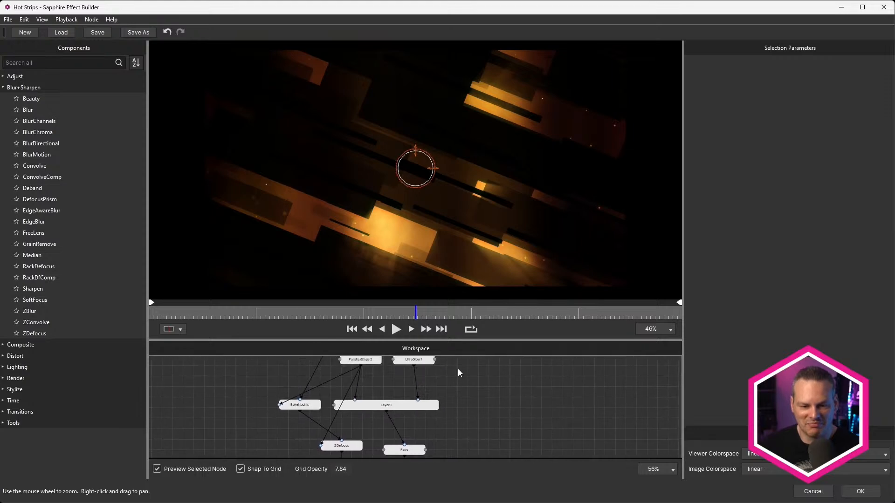
left_click_drag(488, 414, 489, 375)
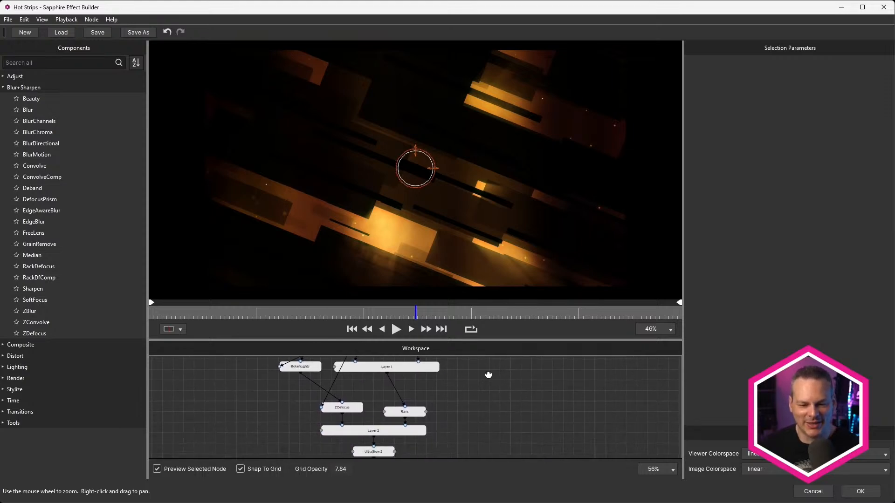
left_click(381, 453)
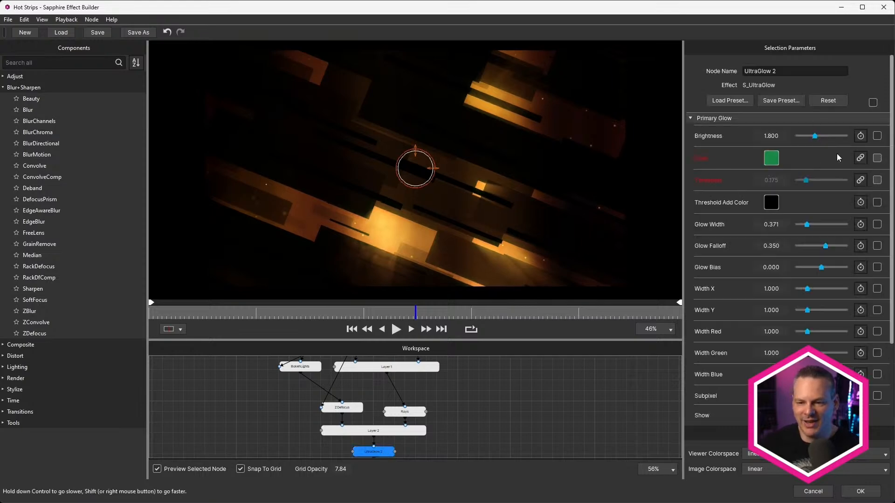
left_click(860, 157)
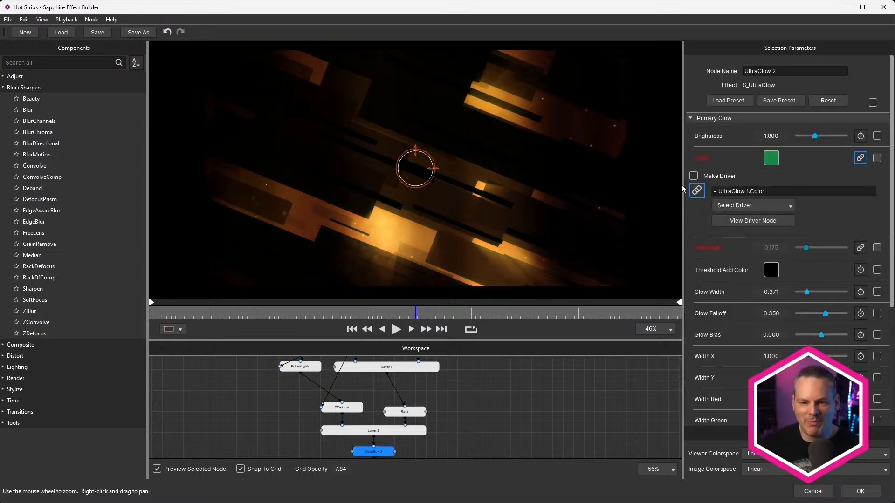
left_click(742, 225)
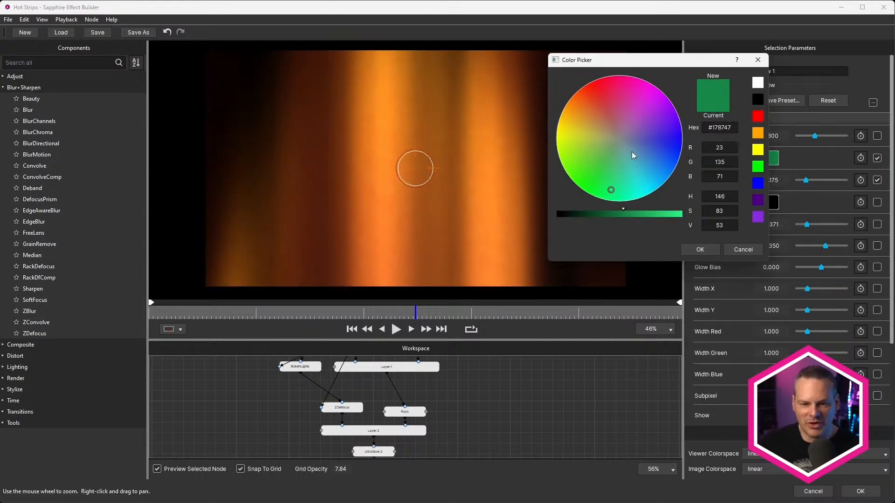
Step: Set the UltraGlow 1 driver node's Color to purple, hex 87247E
mouse_move(607, 152)
left_mouse_down()
mouse_move(600, 106)
mouse_move(689, 97)
mouse_move(643, 99)
left_mouse_up()
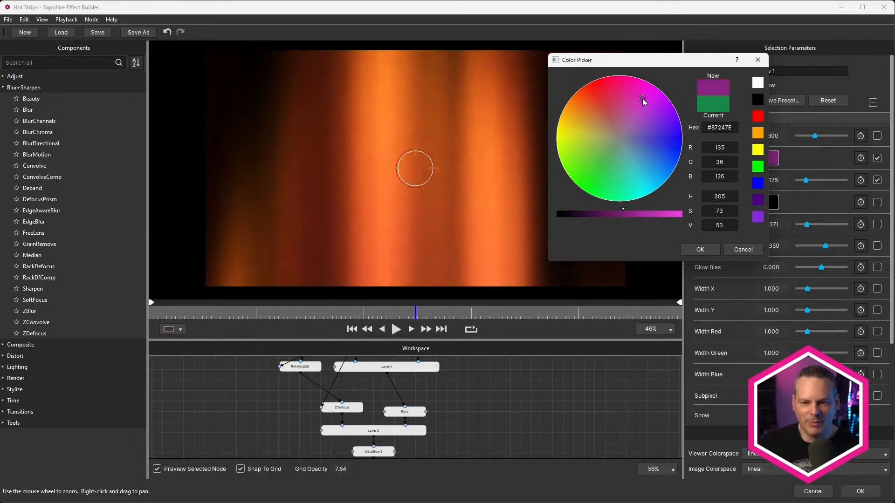
left_click(693, 247)
left_click_drag(510, 392, 503, 446)
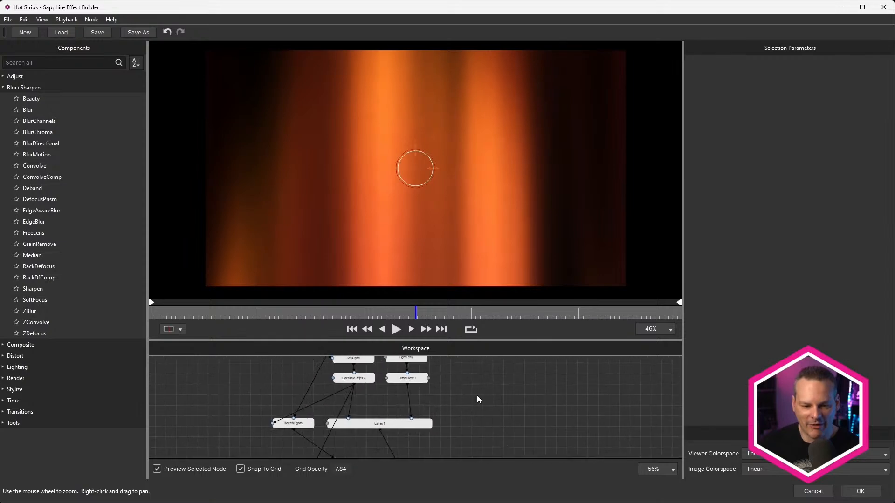
Step: Apply the edited Hot Strips effect to the Black Video clip, accepting that keyframes are cleared, and preview it on the timeline
left_click_drag(457, 370, 468, 404)
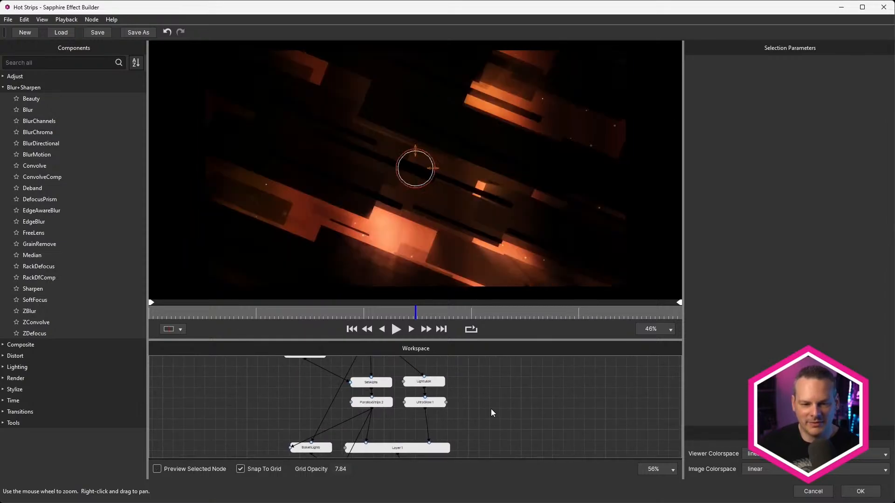
left_click_drag(490, 406, 486, 353)
left_click_drag(485, 392, 483, 365)
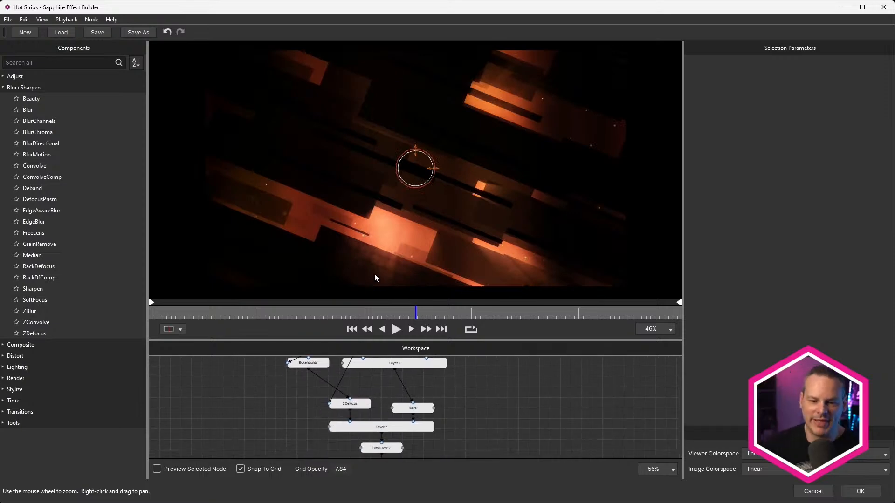
left_click(860, 492)
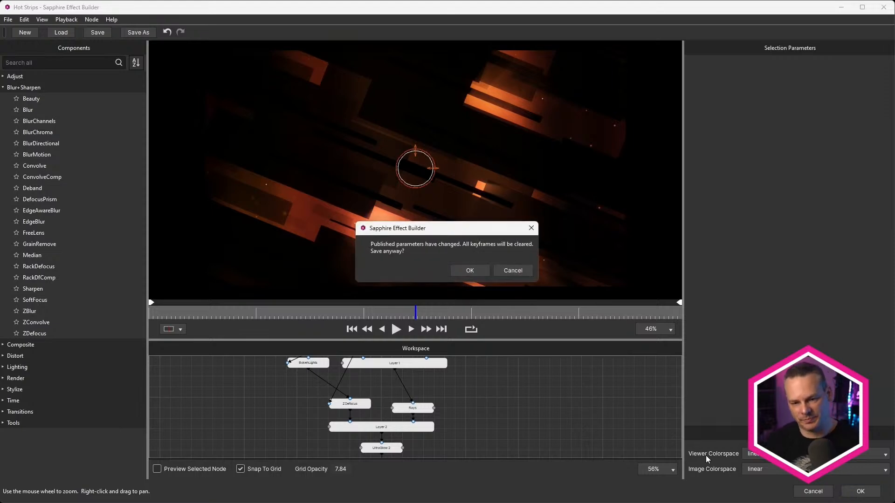
left_click(470, 274)
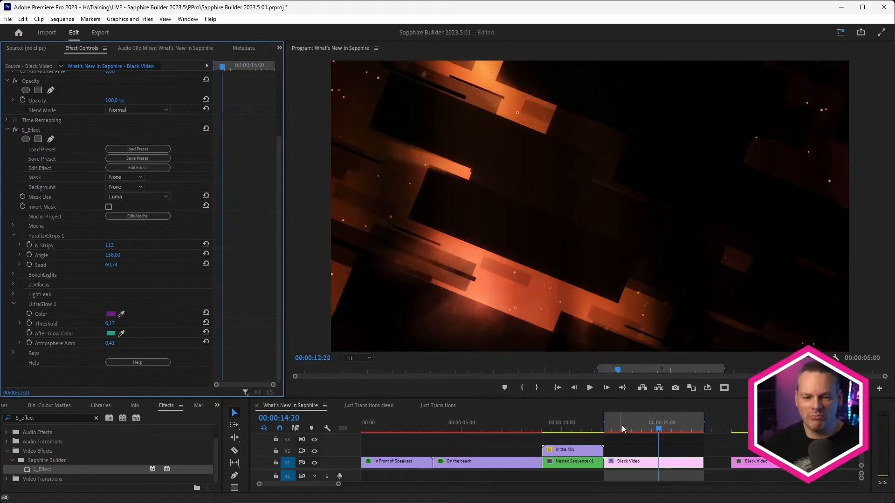
left_click(639, 425)
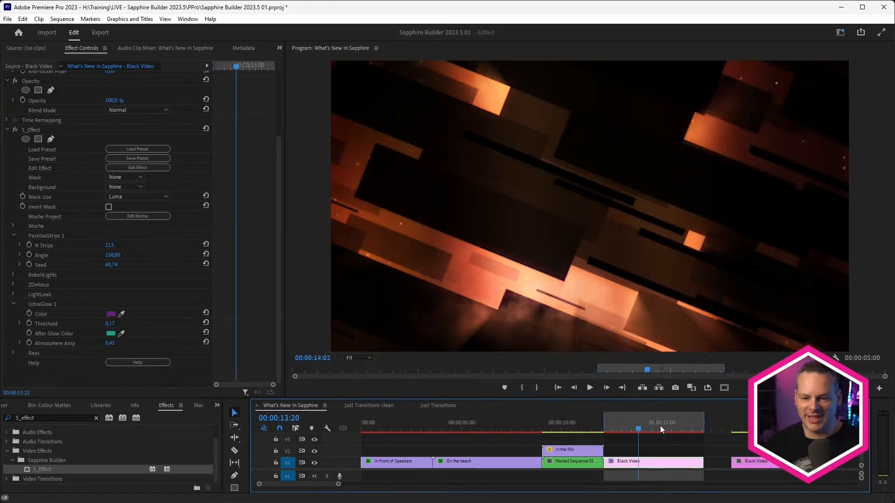
left_click_drag(672, 426, 688, 428)
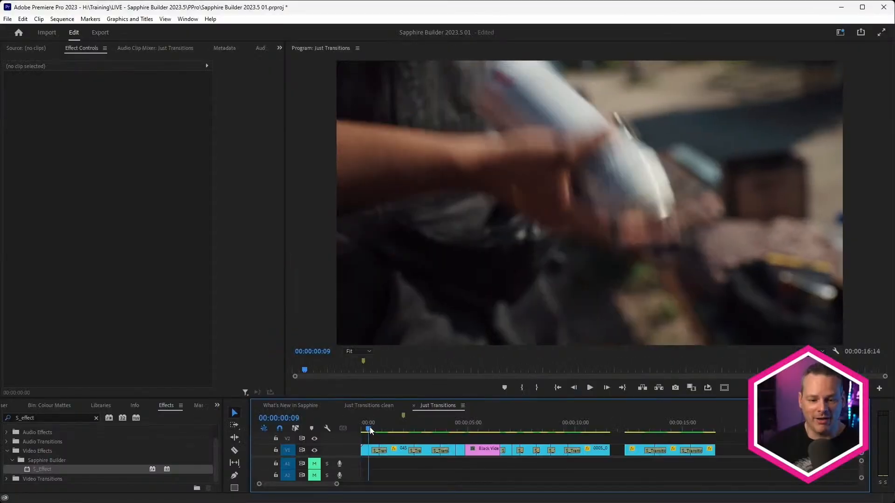
Step: Play the Just Transitions sequence, turn on loop playback, and play it again to review the transitions
key("space")
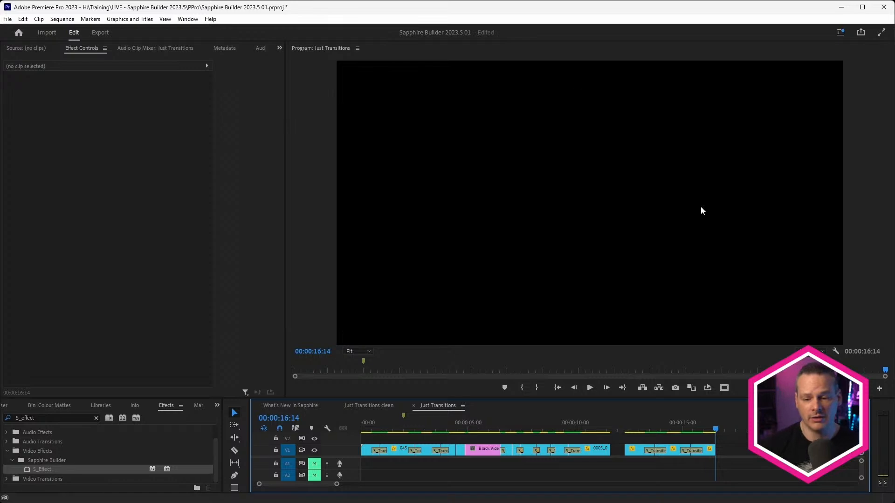
left_click(708, 387)
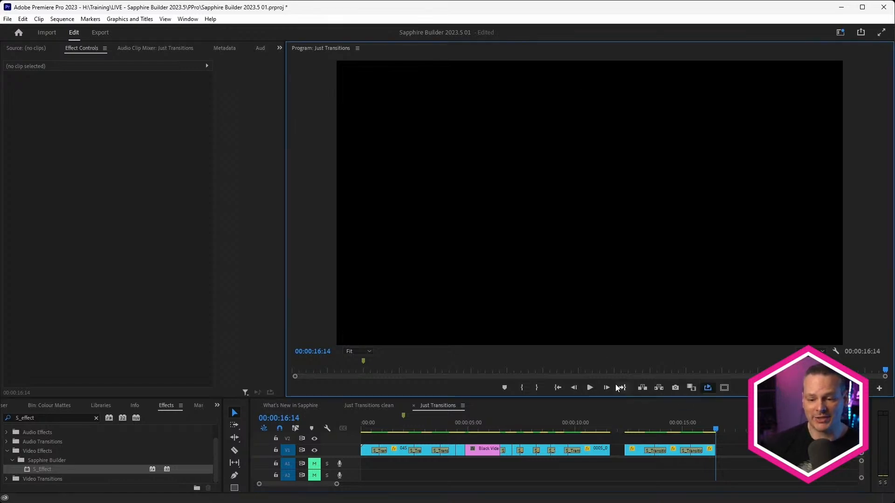
left_click(590, 388)
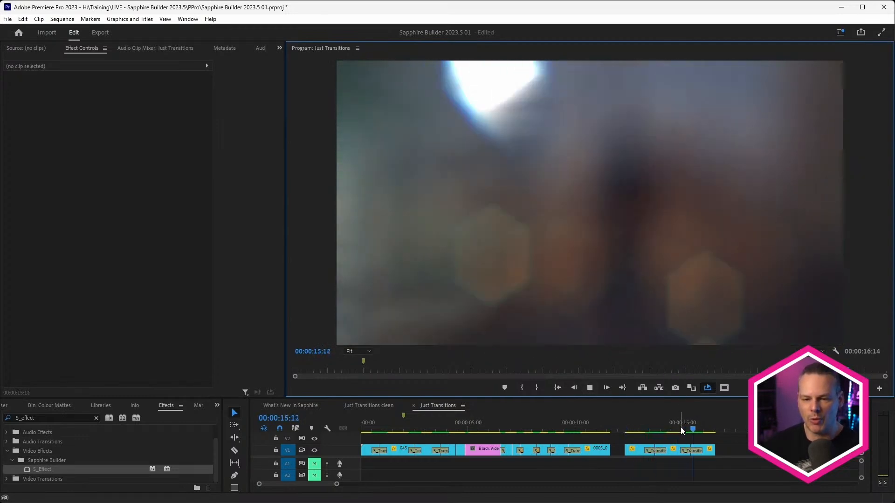
key("space")
Step: Open the S_Transition at about 00:00:09:17 in Sapphire Effect Builder and examine the Luma Circle Wipe node graph
left_click(568, 430)
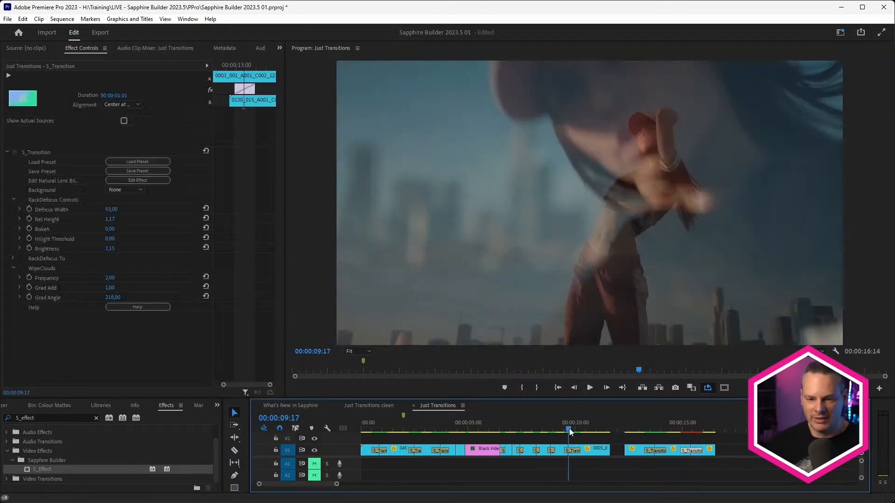
left_click(574, 452)
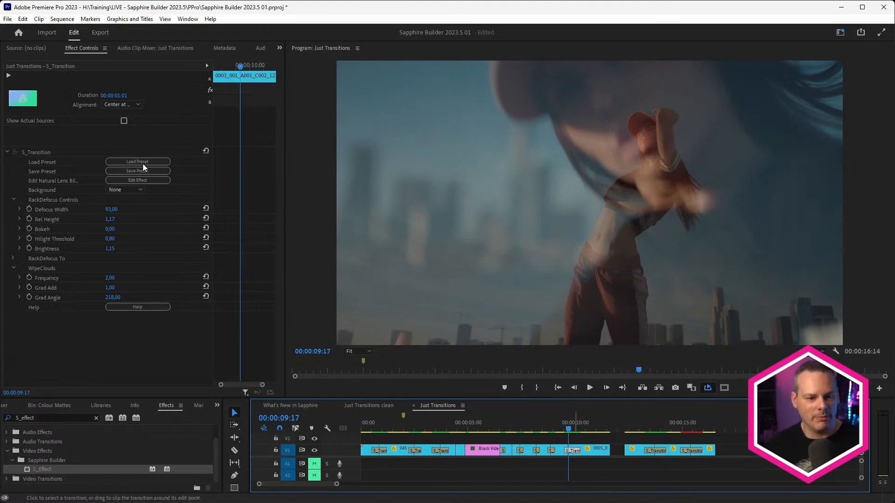
left_click(150, 180)
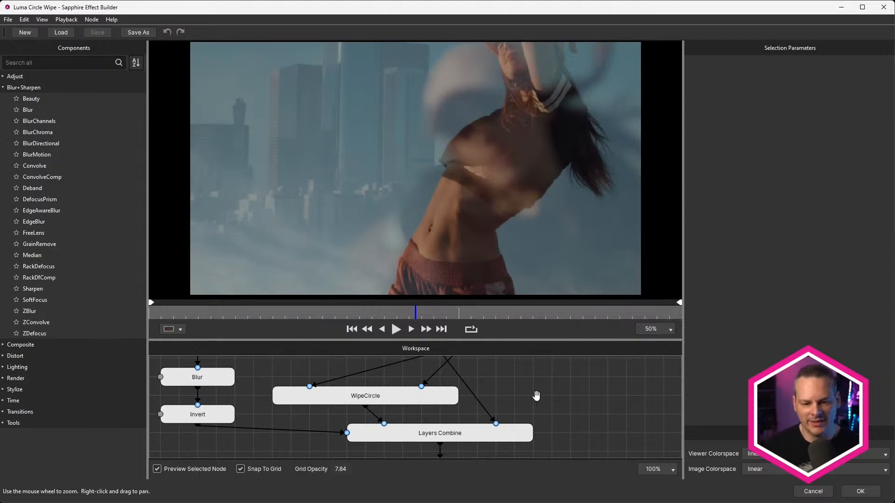
scroll(536, 395, "down", 5)
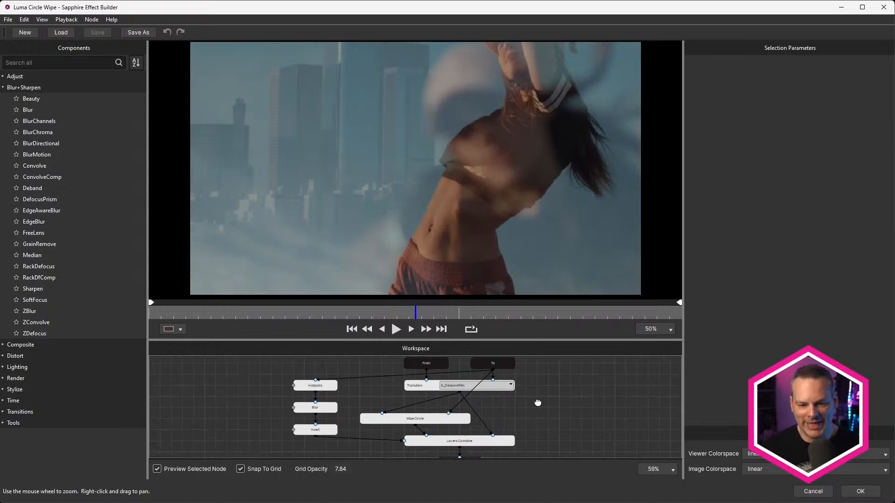
left_click_drag(538, 402, 538, 410)
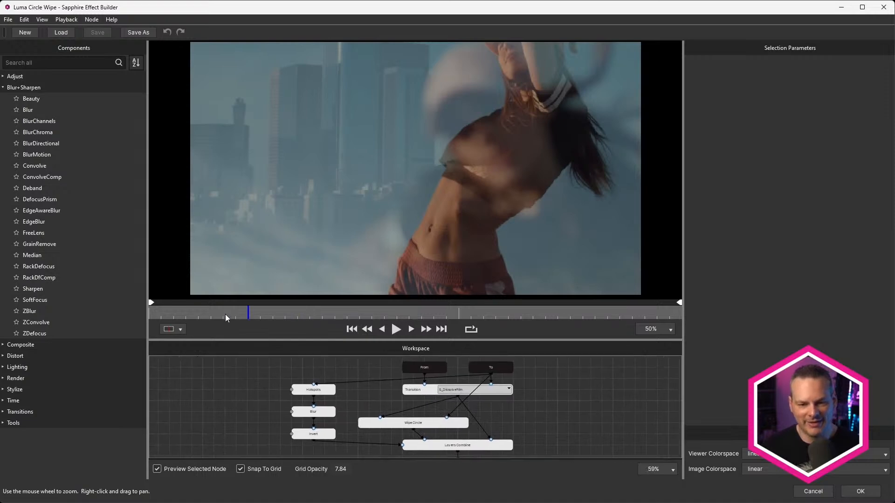
Step: Scrub through the Luma Circle Wipe transition preview and leave Effect Builder without applying changes
left_click_drag(225, 318, 613, 320)
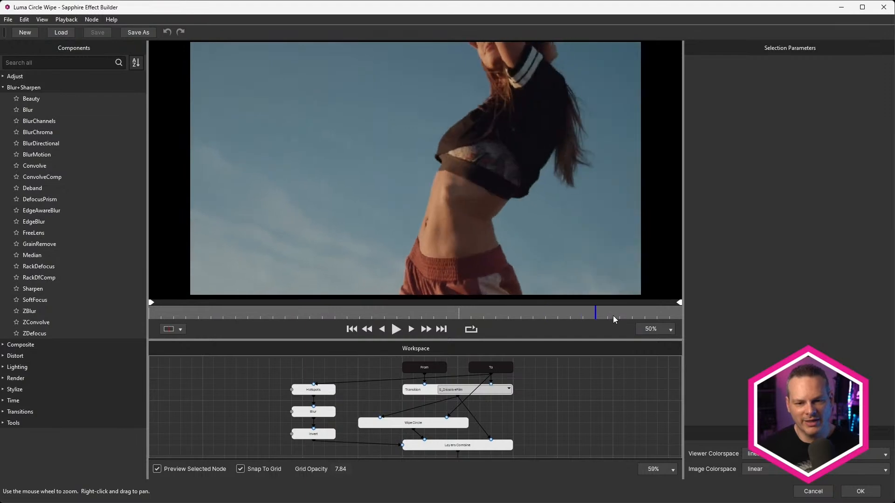
left_click_drag(444, 317, 476, 324)
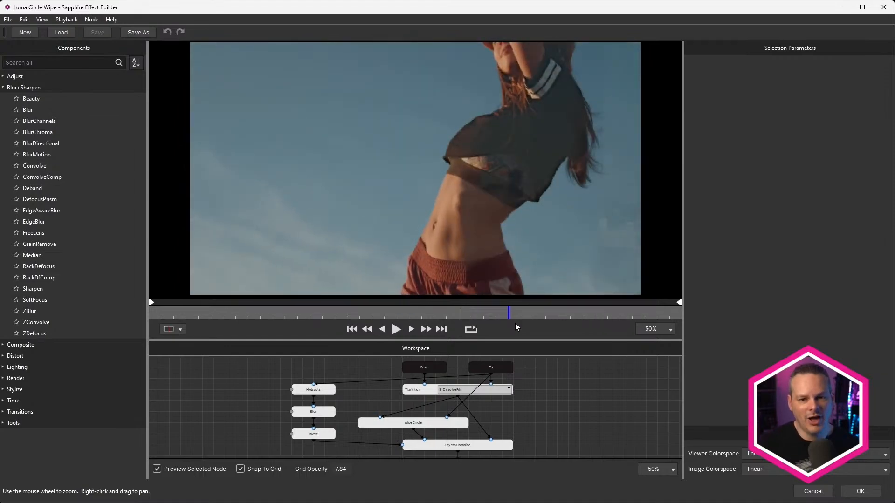
left_click_drag(548, 325, 446, 292)
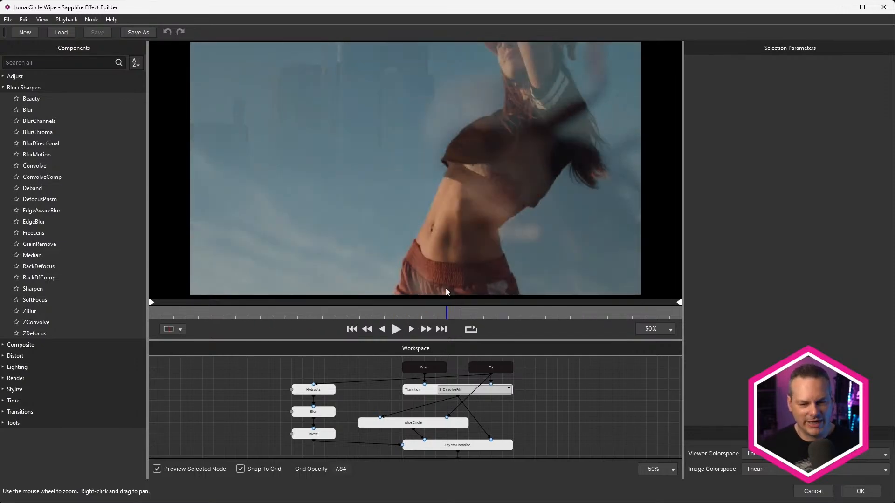
left_click(814, 492)
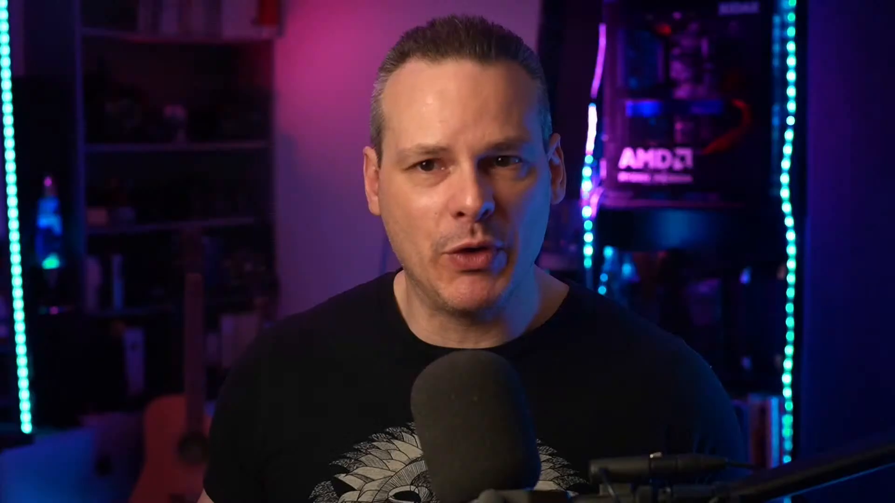
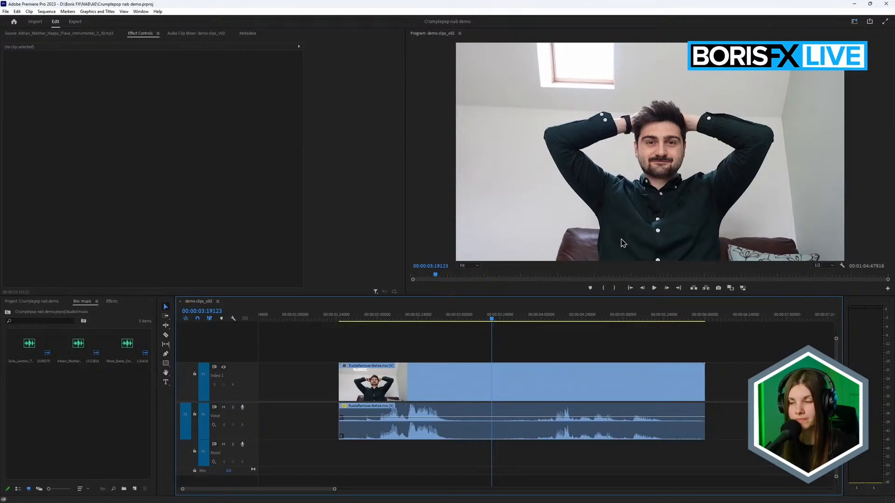
Step: Play the RustleRemover-Before clip from its start repeatedly to listen for rustle noise, then return to the clip's beginning
left_click(335, 321)
key("space")
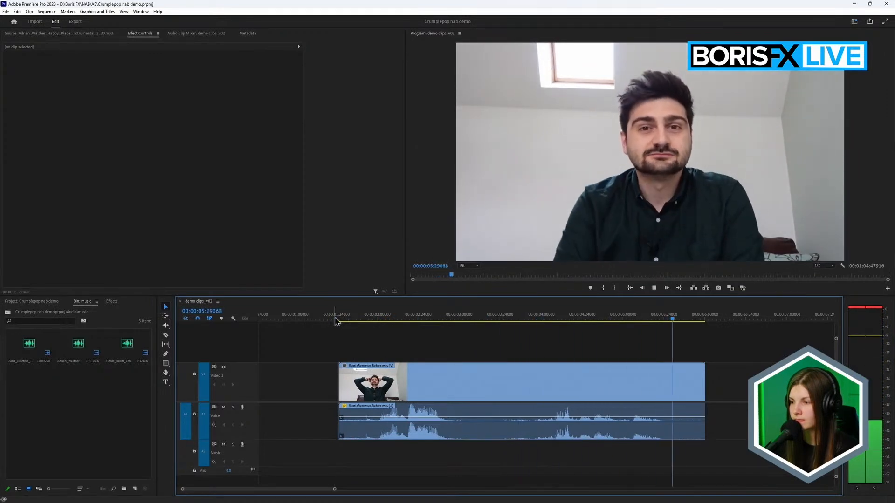
key("space")
left_click(330, 320)
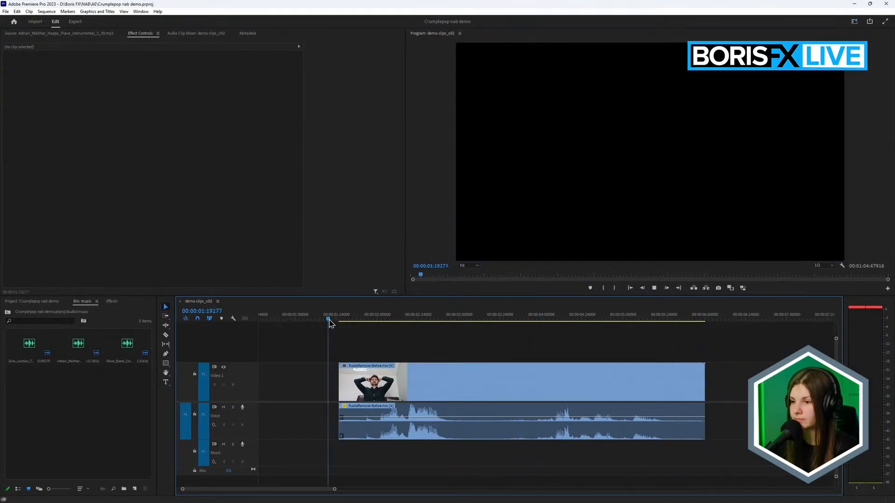
key("space")
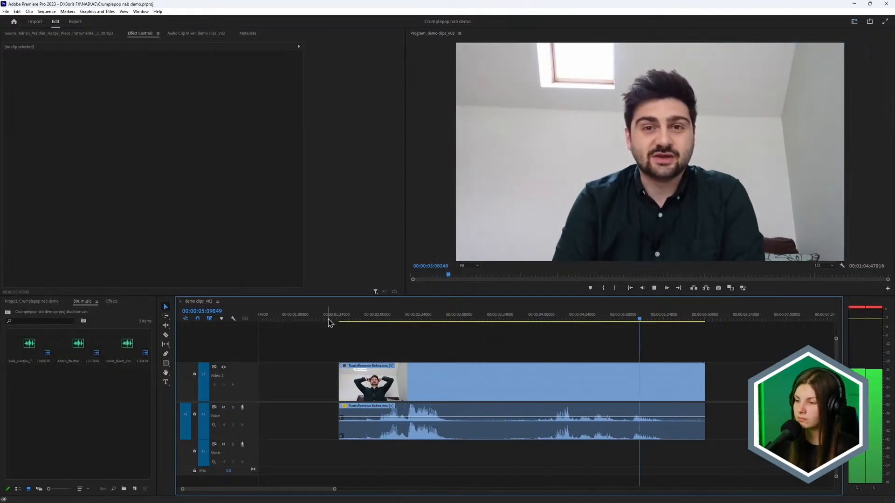
left_click(327, 320)
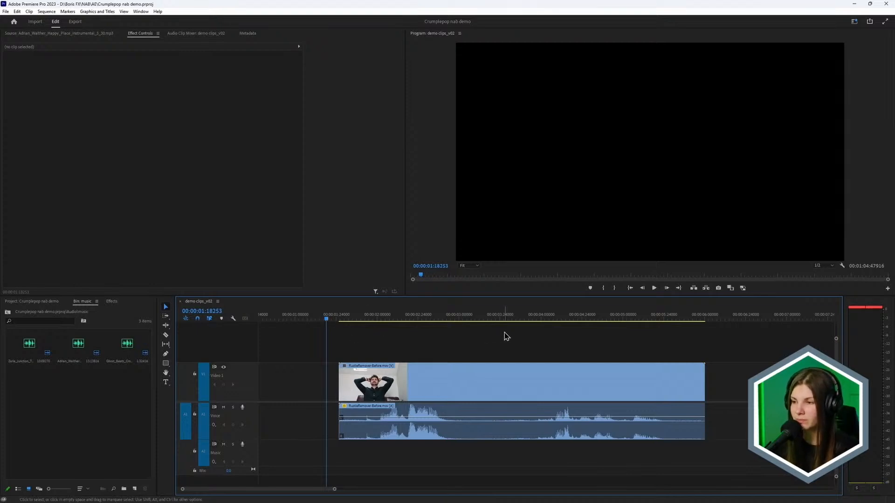
Step: Try cutting the noisy section just after 00:00:04 out of the voice audio and deleting it
left_click(545, 322)
key("=")
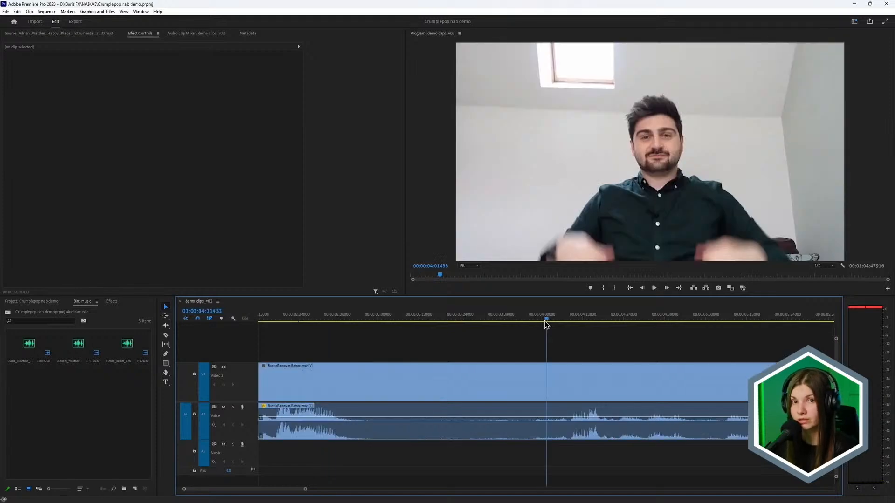
key("c")
left_click(531, 416)
left_click(607, 420)
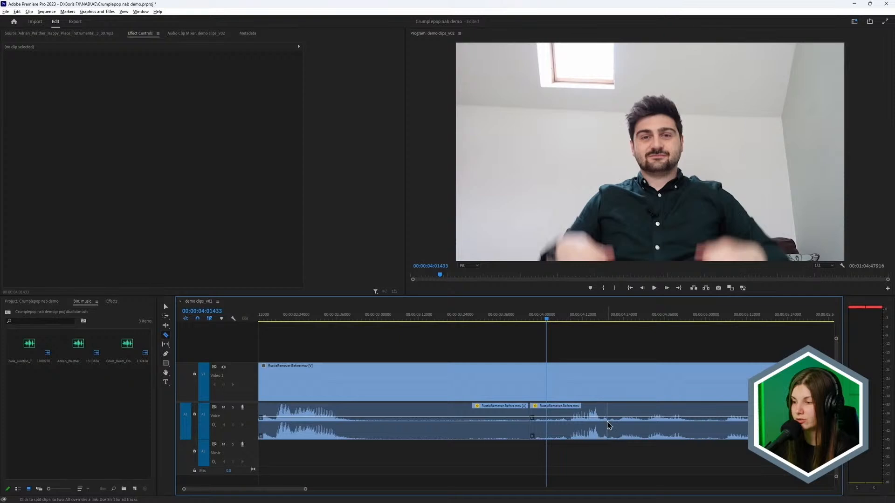
key("v")
left_click(578, 431)
key("Delete")
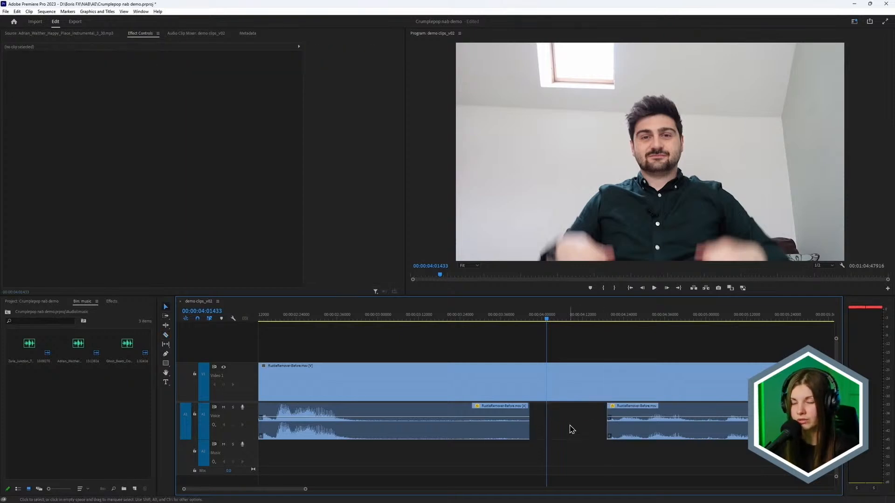
Step: Apply the CrumplePop RustleRemover Complete VST3 effect to the audio of the RustleRemover-Before clip
key("minus")
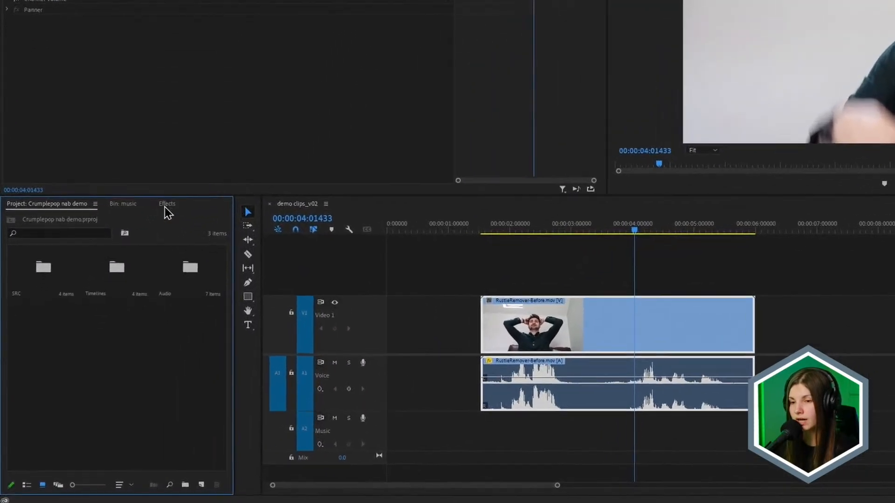
left_click(164, 207)
left_click(7, 252)
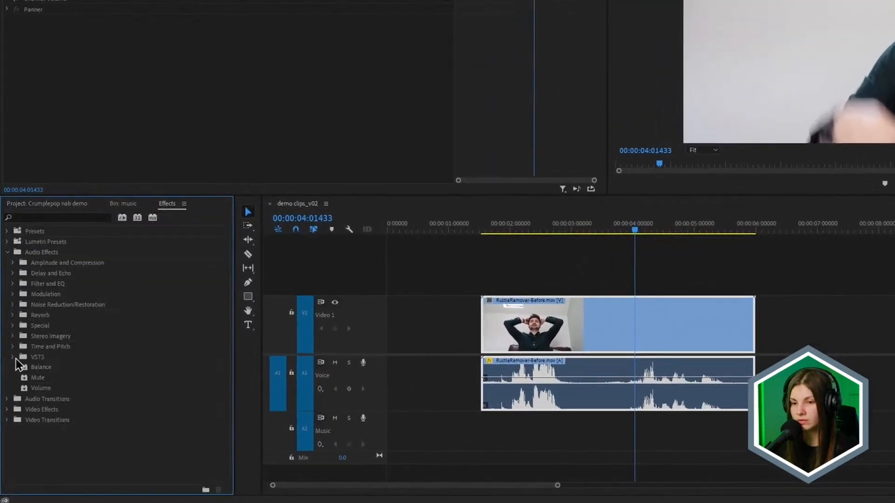
left_click(13, 357)
left_click(18, 367)
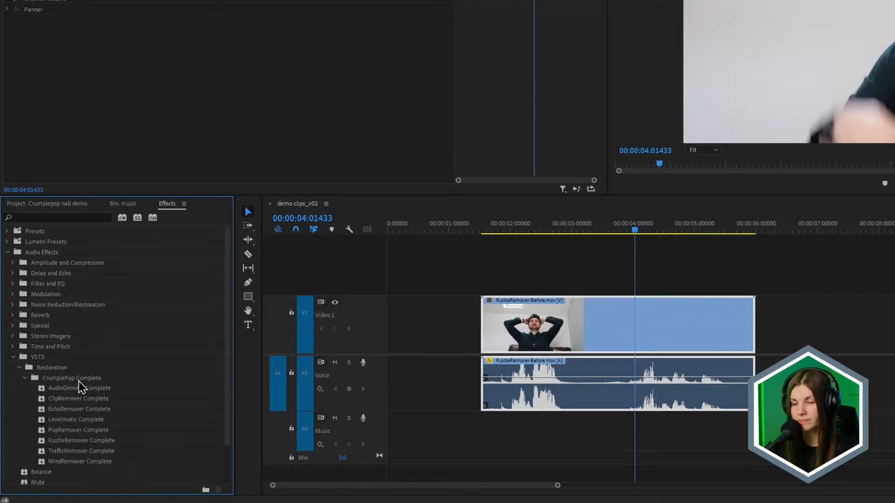
left_click_drag(75, 441, 567, 408)
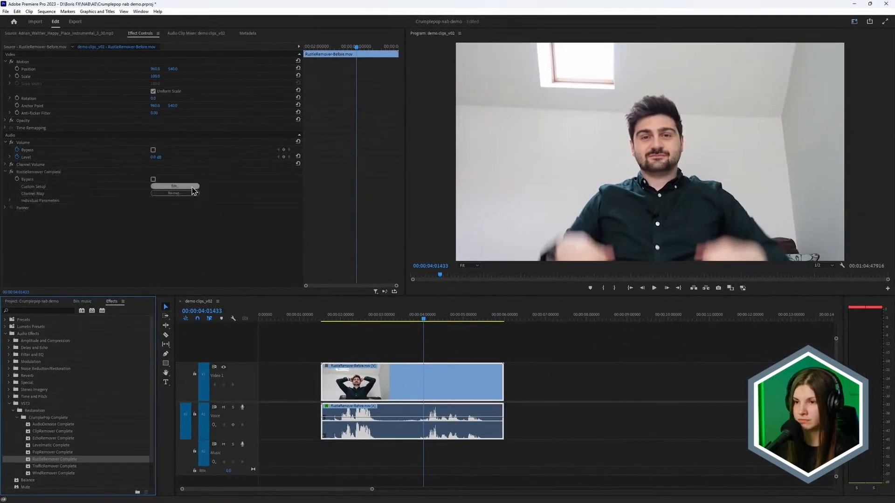
Step: Open the RustleRemover effect's custom setup and play the clip from its start to hear the cleaned audio
left_click(175, 186)
left_click_drag(442, 141, 334, 111)
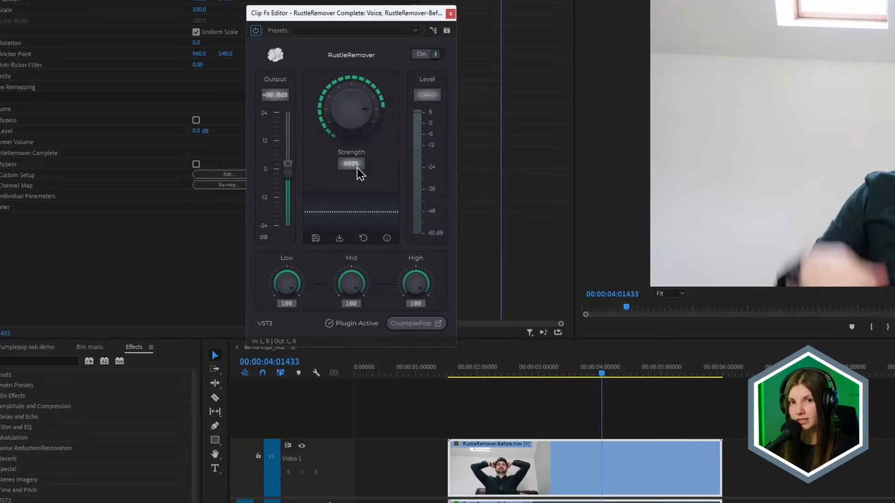
left_click(446, 373)
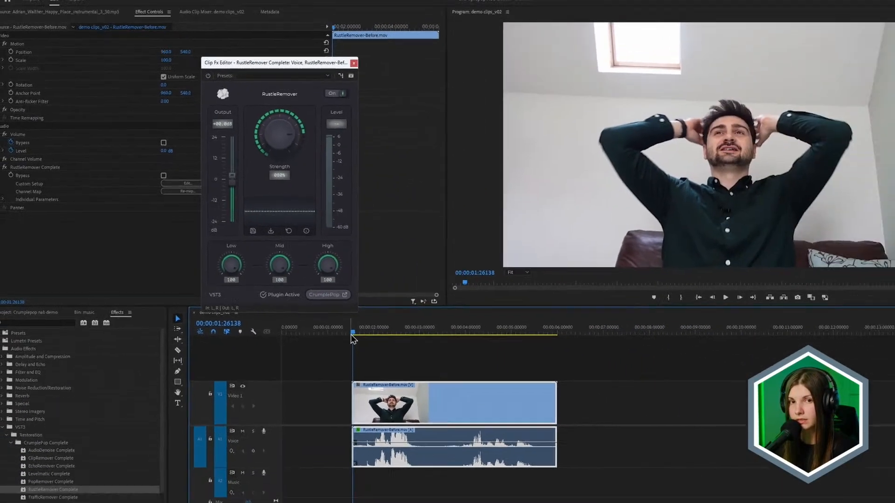
key("space")
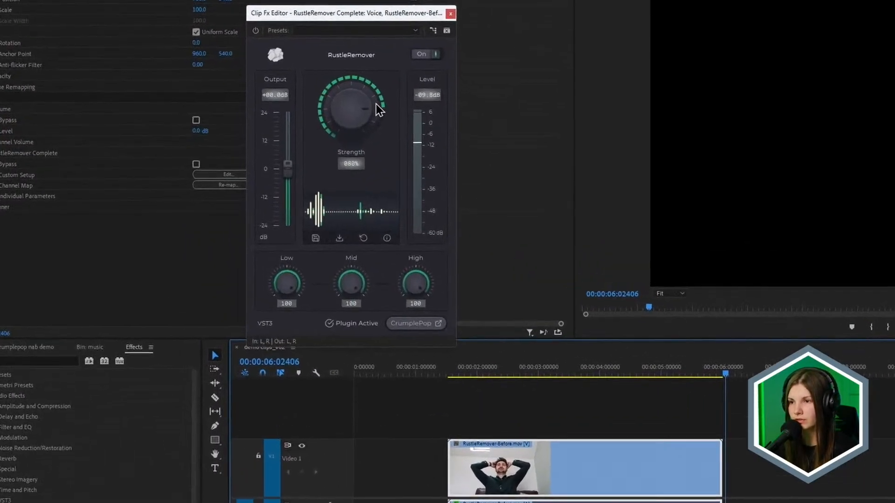
Step: Raise the RustleRemover strength to 100% and play the RustleRemover-Before clip twice from its start to hear the result
left_click_drag(376, 104, 378, 119)
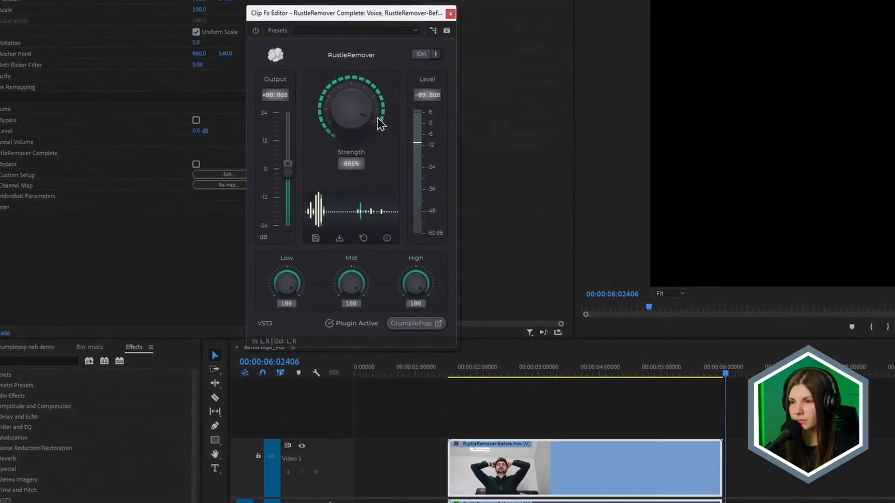
left_click(445, 376)
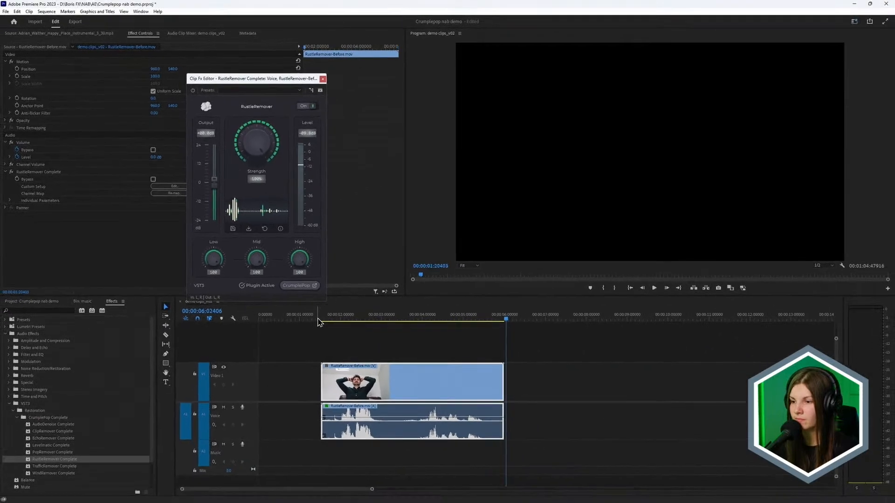
key("space")
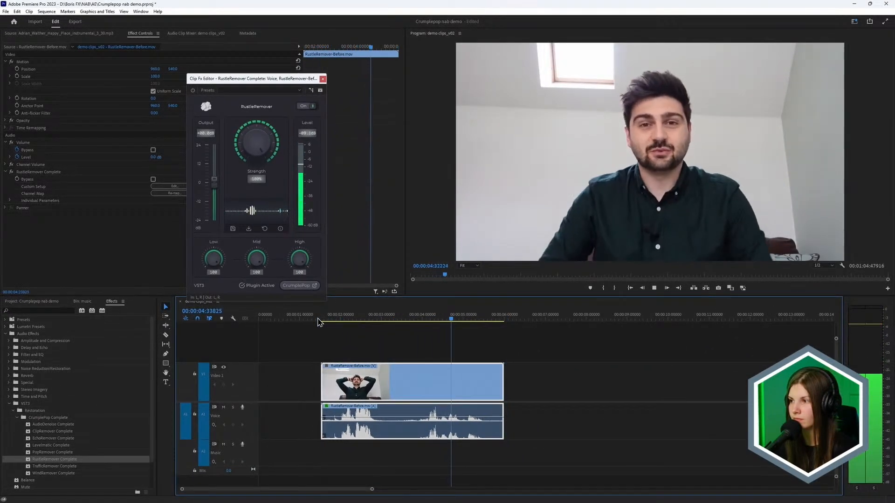
key("space")
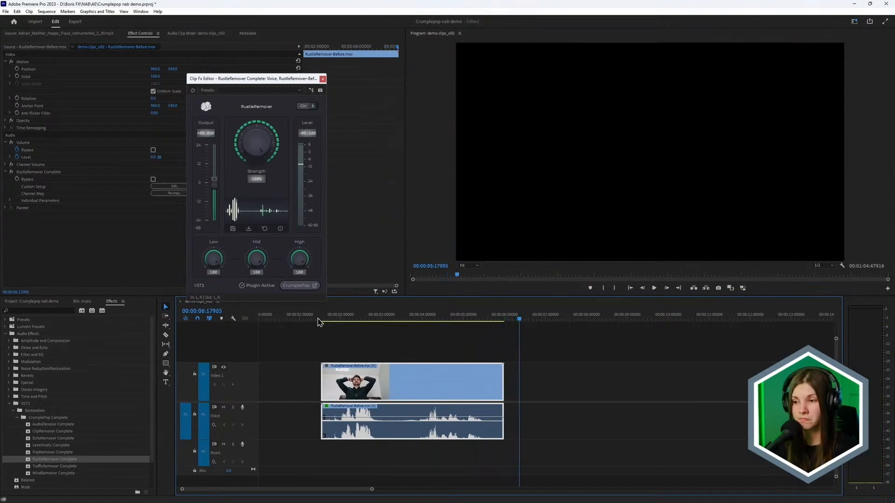
left_click(318, 321)
key("space")
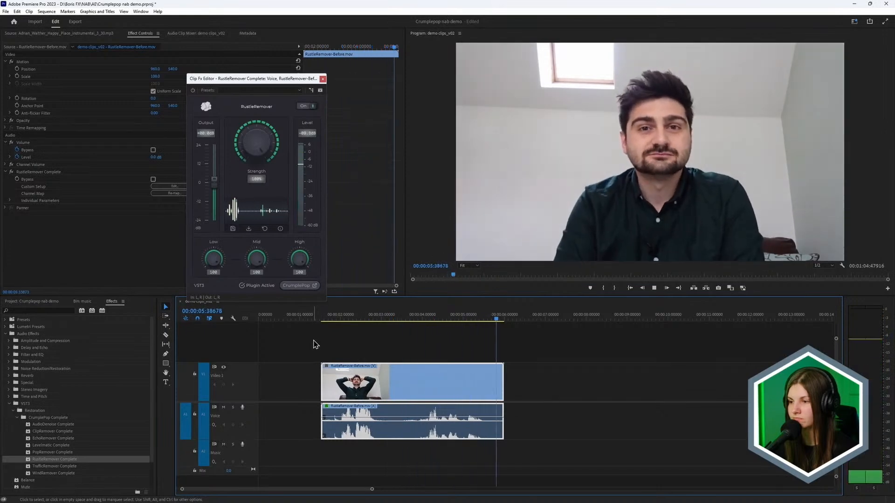
key("space")
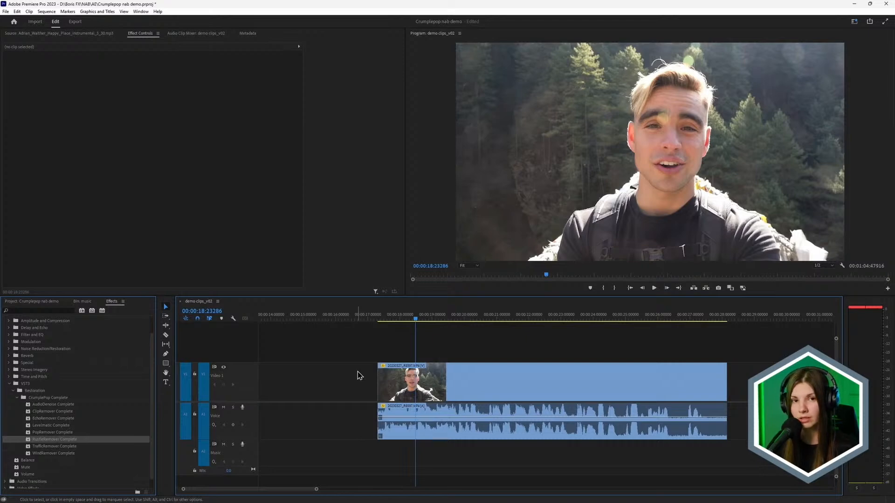
Step: Play the outdoor clip 20230327_R8597.MP4 from its start twice to listen to its unprocessed audio
left_click(379, 322)
key("space")
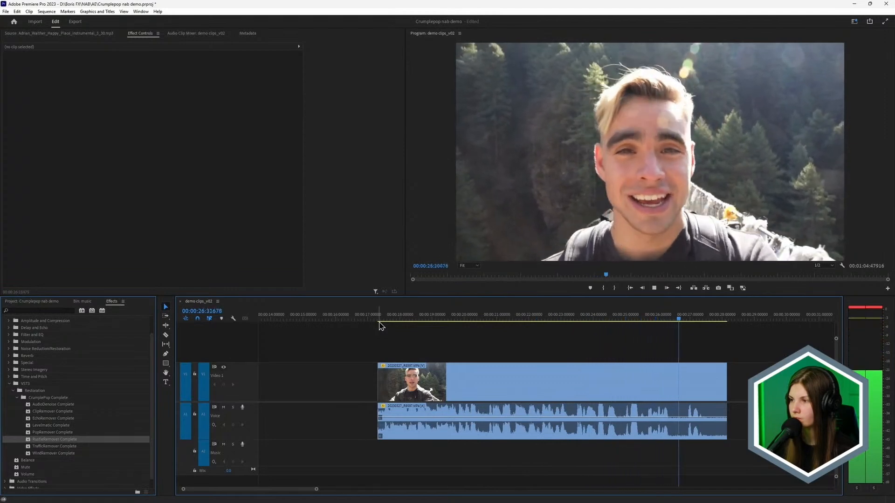
key("space")
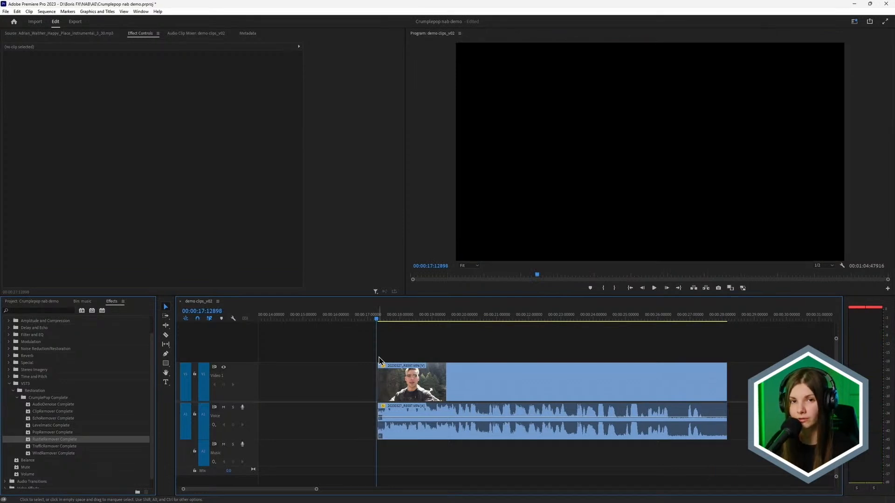
left_click(381, 319)
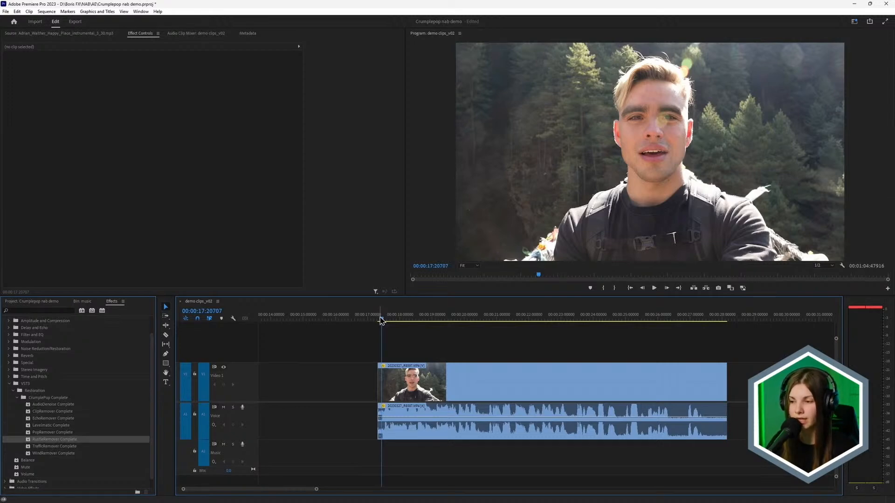
key("space")
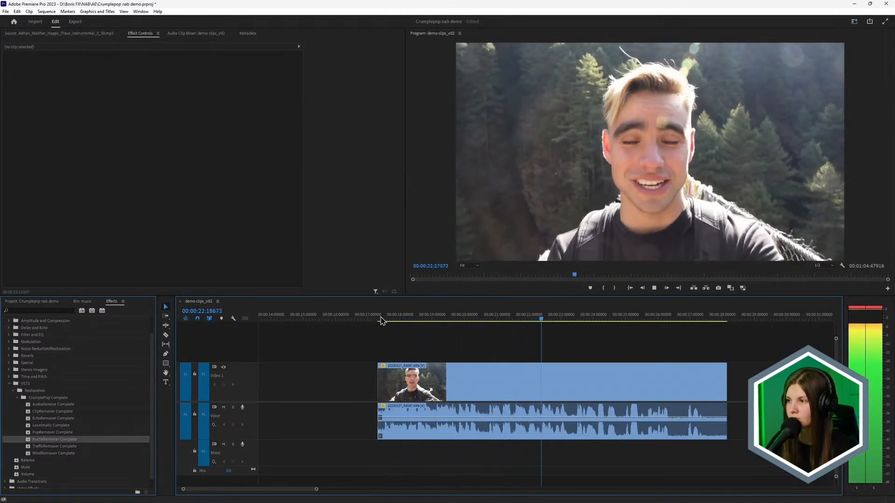
key("space")
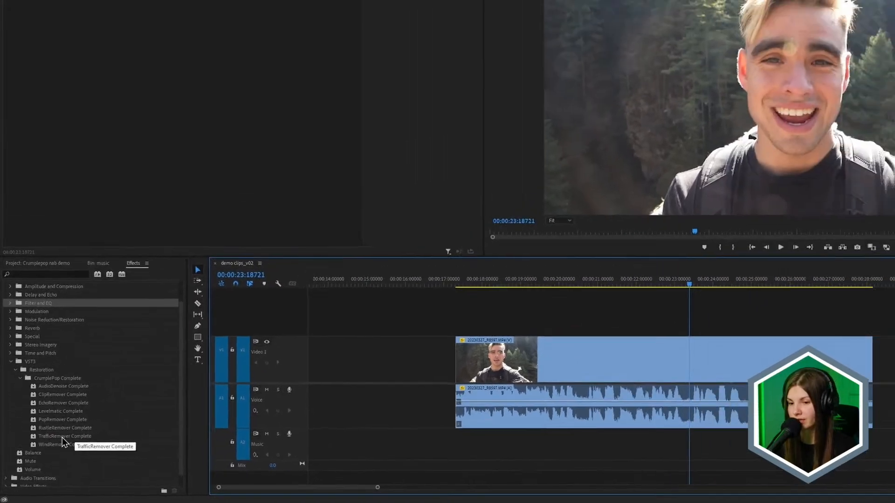
Step: Apply the CrumplePop TrafficRemover Complete effect to the audio of 20230327_R8597.MP4 and open its custom setup beside the program monitor
left_click_drag(62, 441, 537, 423)
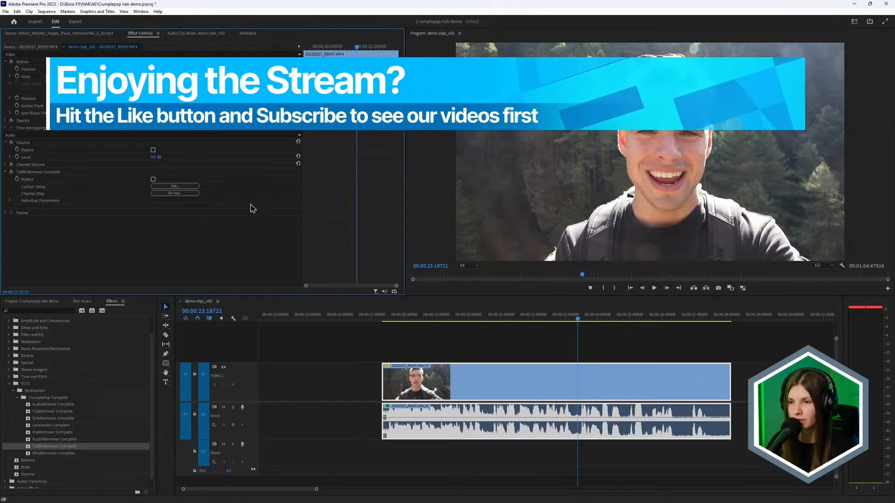
left_click(174, 186)
left_click_drag(430, 114, 312, 63)
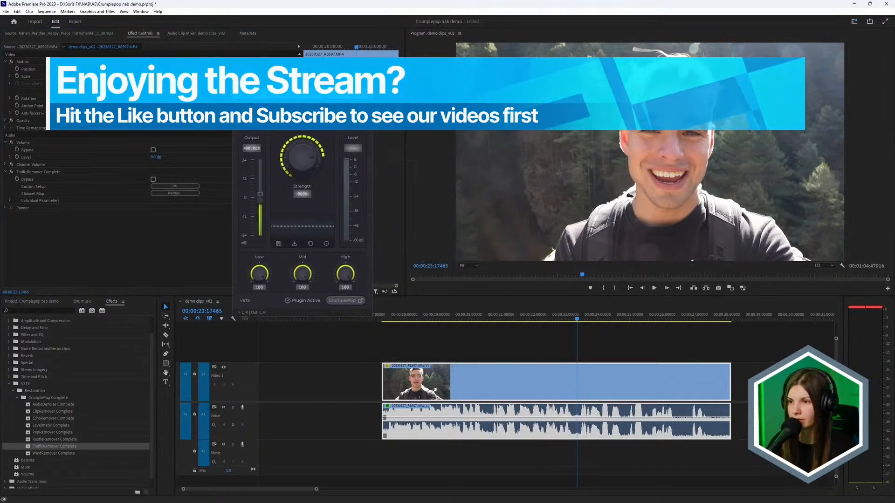
left_click_drag(312, 93, 286, 81)
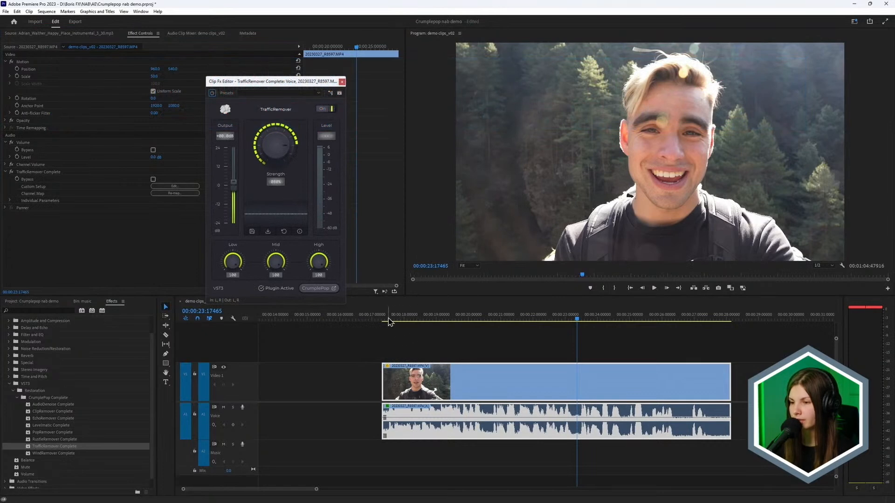
Step: Play the clip through TrafficRemover, raise the effect's strength to 100%, and play the clip again from its start
left_click(389, 320)
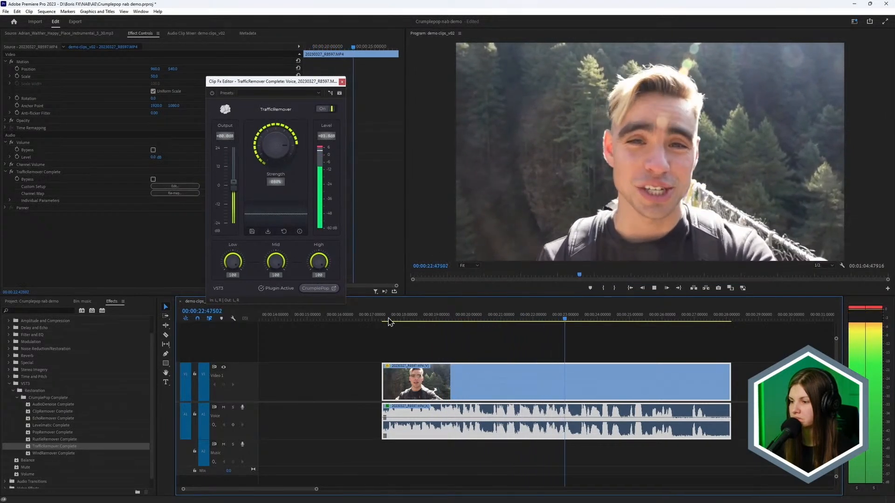
key("space")
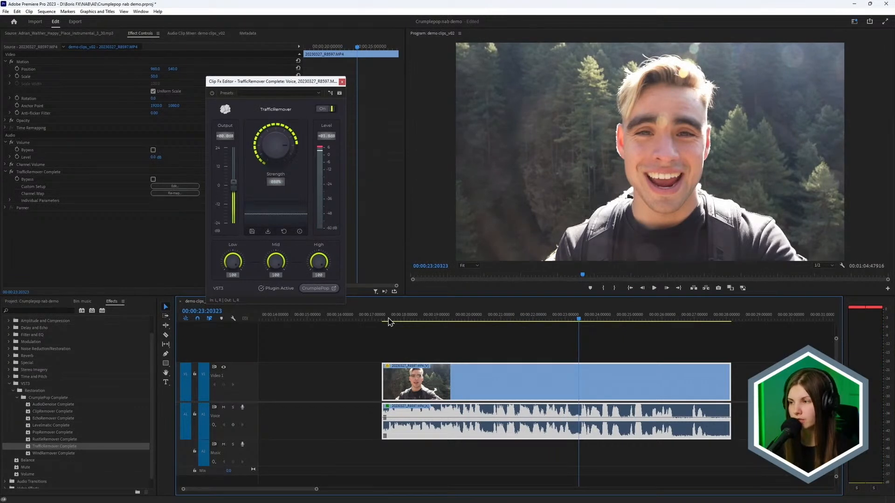
left_click_drag(290, 149, 288, 151)
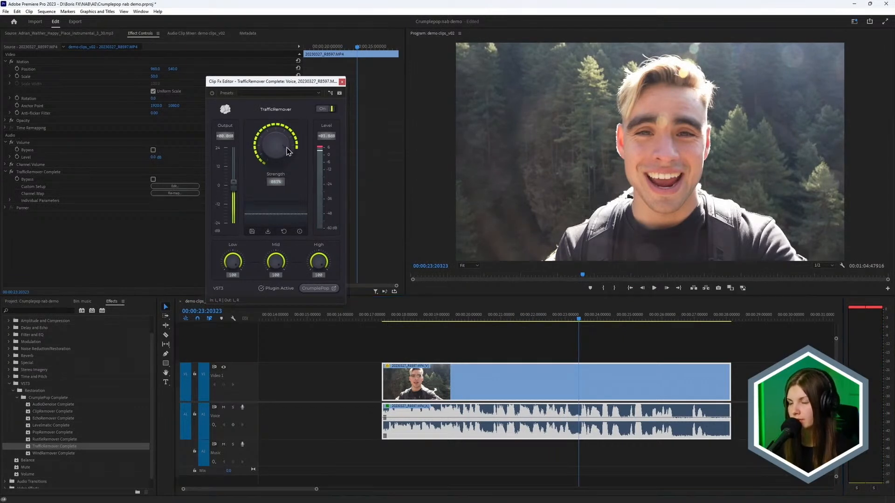
left_click(382, 318)
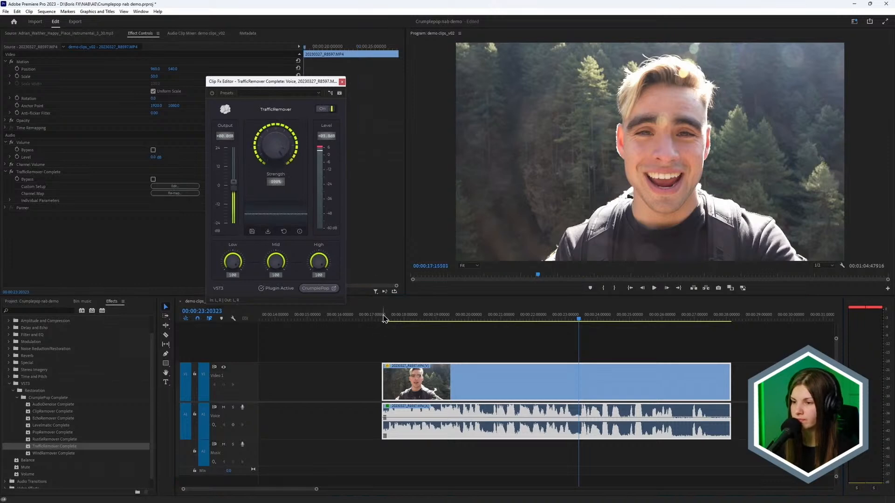
key("space")
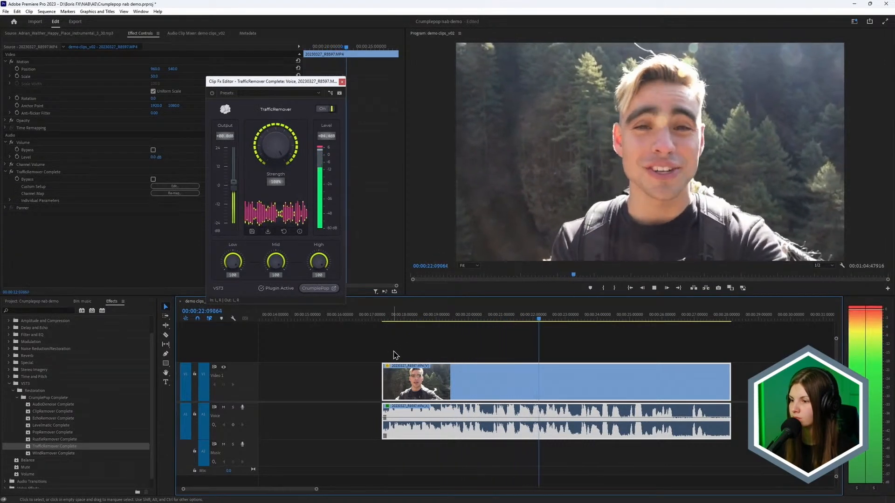
key("space")
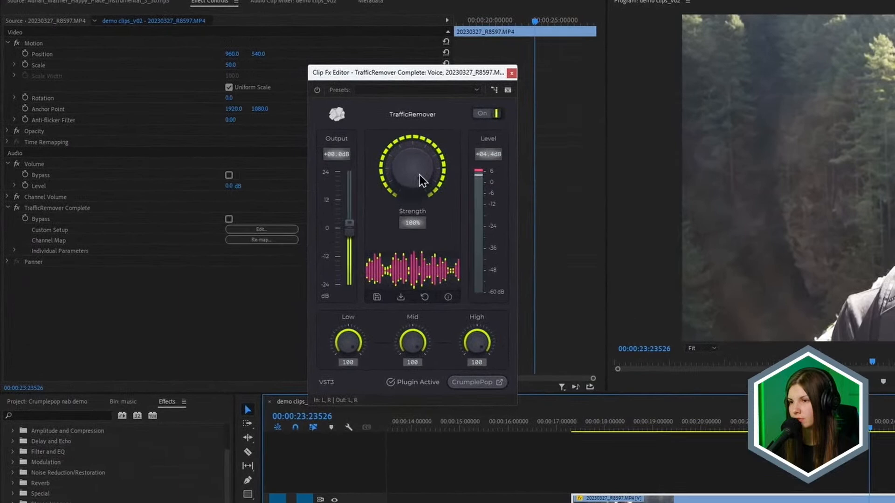
Step: Set the TrafficRemover strength to 93% and close the effect editor
left_click_drag(280, 151, 283, 148)
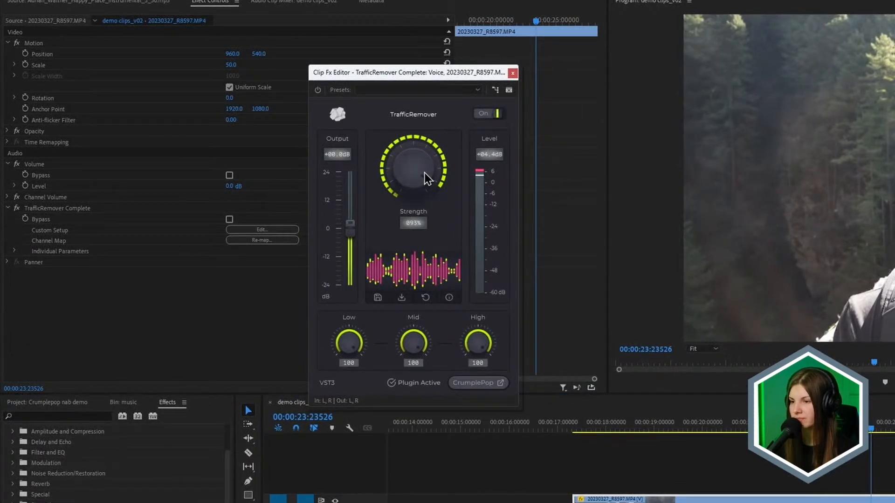
key("space")
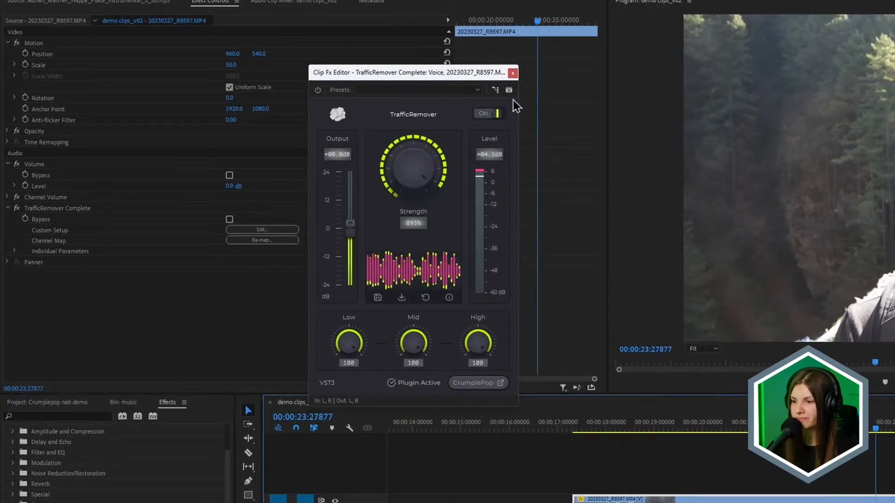
left_click(513, 74)
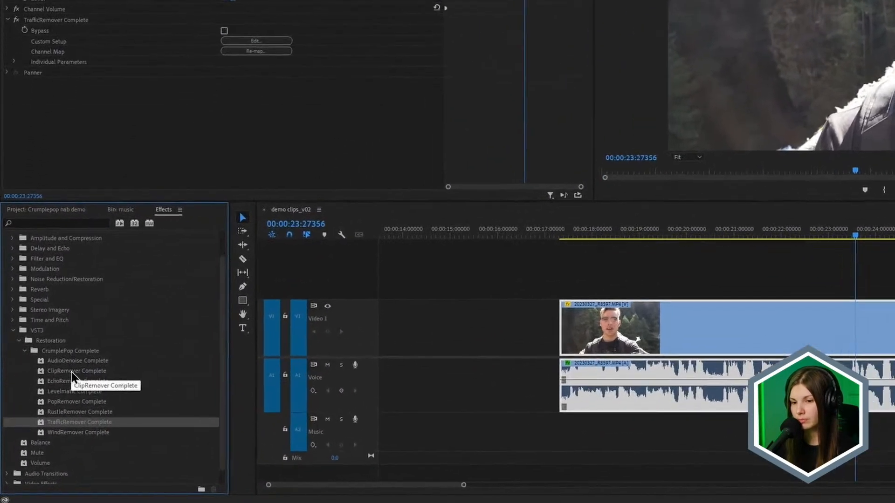
Step: Add the CrumplePop ClipRemover Complete effect to the same clip and play it from its start to hear both effects together
left_click_drag(52, 412, 150, 241)
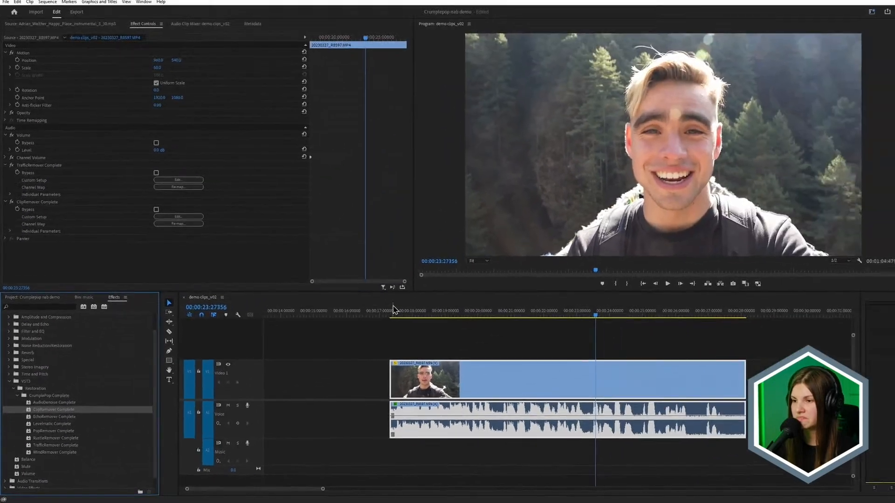
left_click(393, 309)
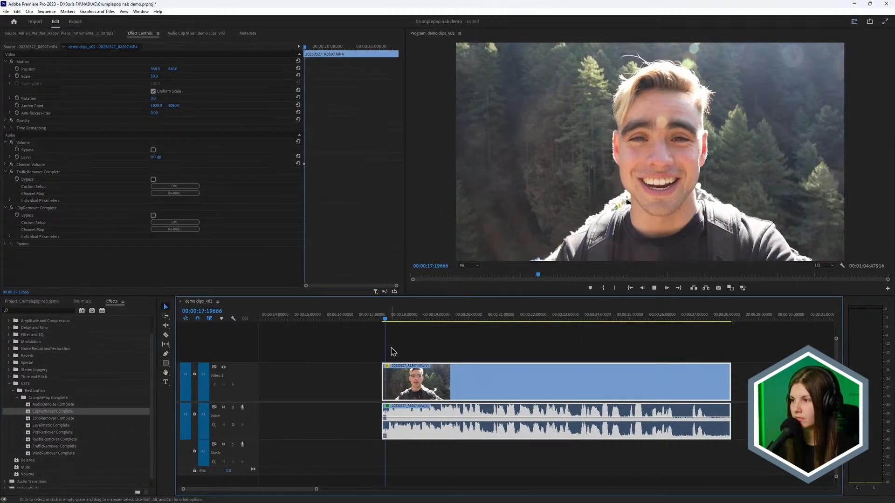
key("space")
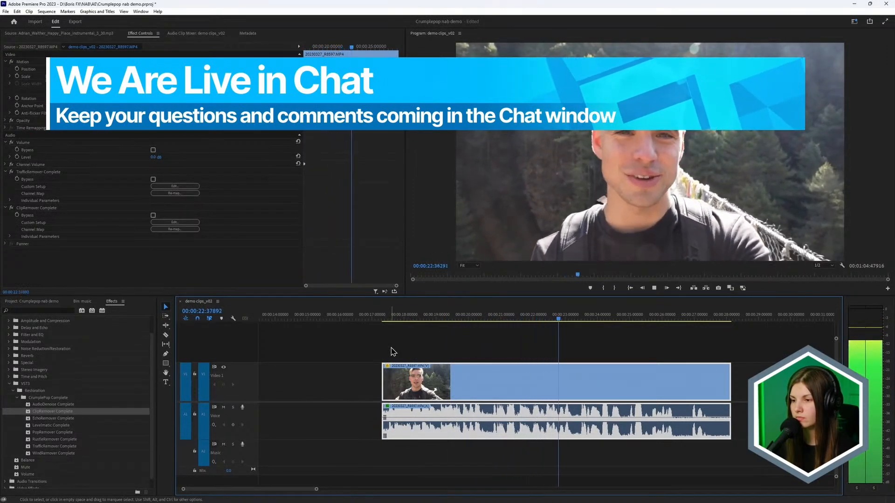
key("space")
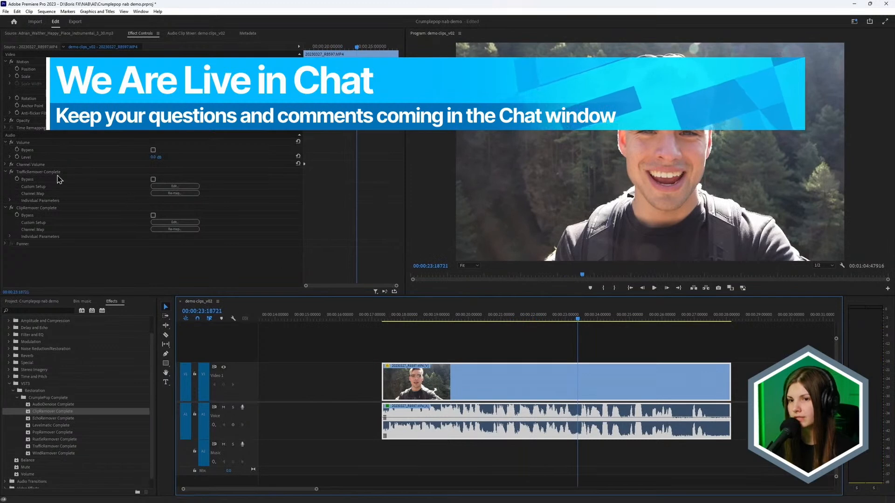
Step: Collapse the TrafficRemover settings, disable TrafficRemover and ClipRemover, and play the clip from its start to hear the original audio
left_click(5, 172)
left_click(11, 172)
left_click(12, 179)
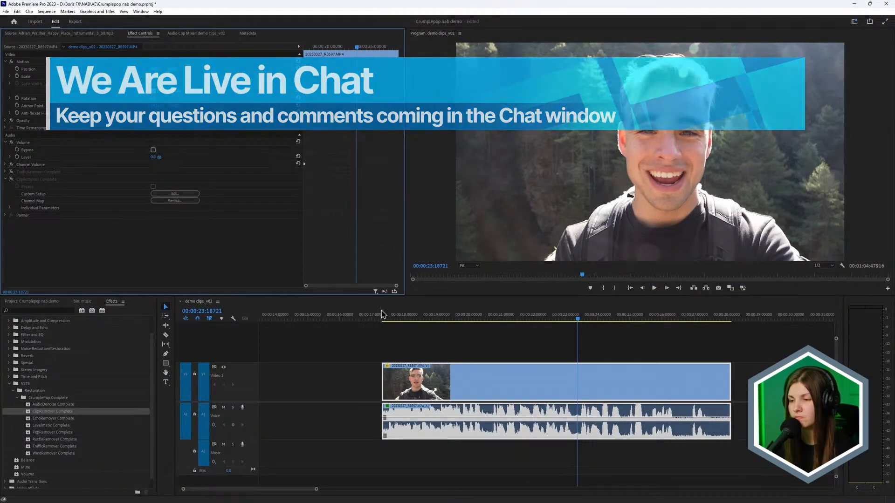
left_click(388, 320)
key("space")
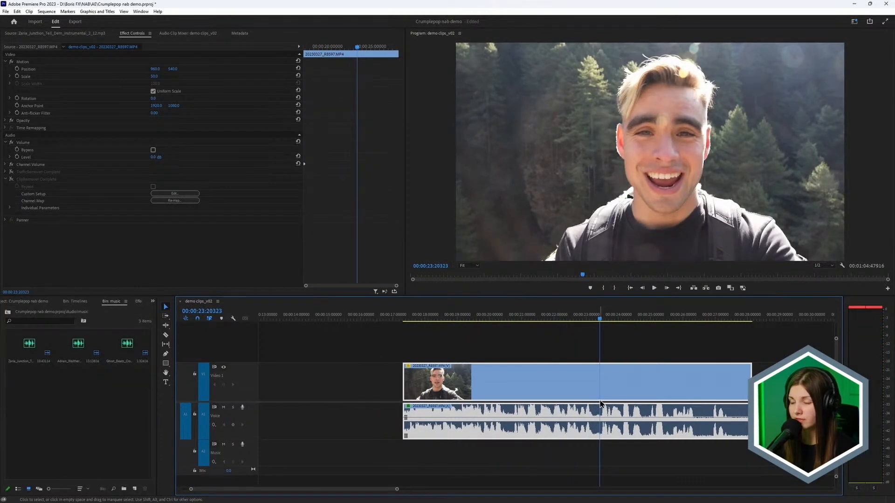
Step: Select the 20230327_R8597.MP4 clip and re-enable its TrafficRemover and ClipRemover effects
left_click(581, 462)
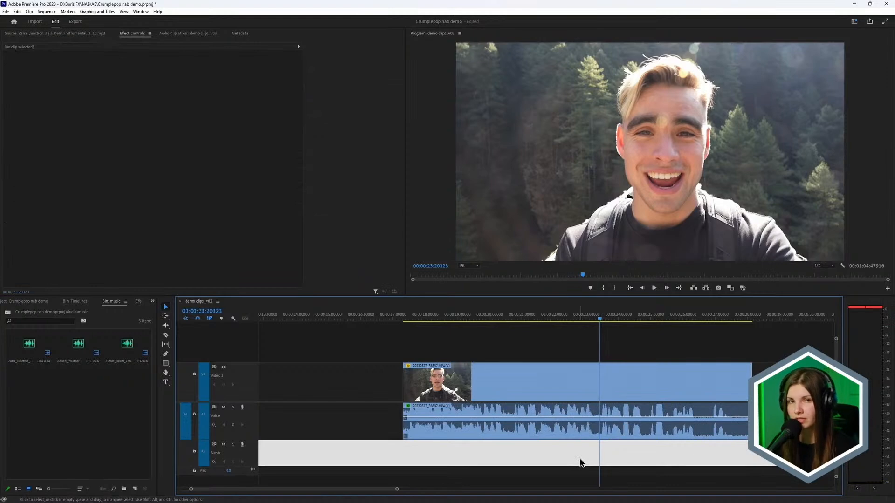
left_click(574, 436)
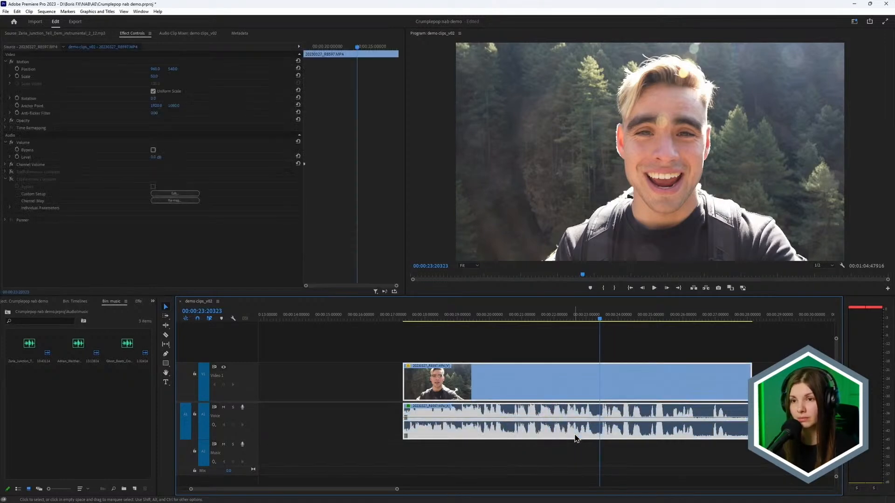
left_click(12, 183)
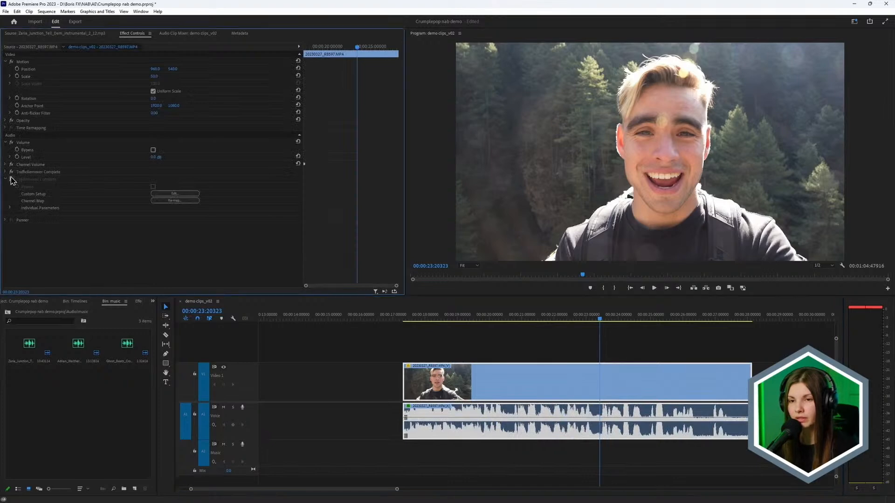
Step: Place Zaria_Junction_Tell_Dem_Instrumental_2_12.mp3 on the Music track under the outdoor clip, lower its volume to about -25 dB, and play from the start
left_click_drag(30, 350, 404, 455)
left_click(460, 454)
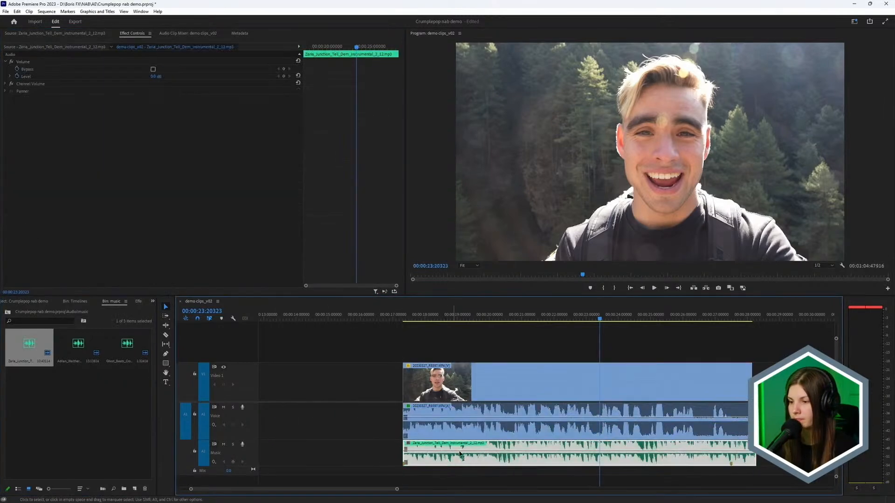
left_click_drag(511, 453, 517, 460)
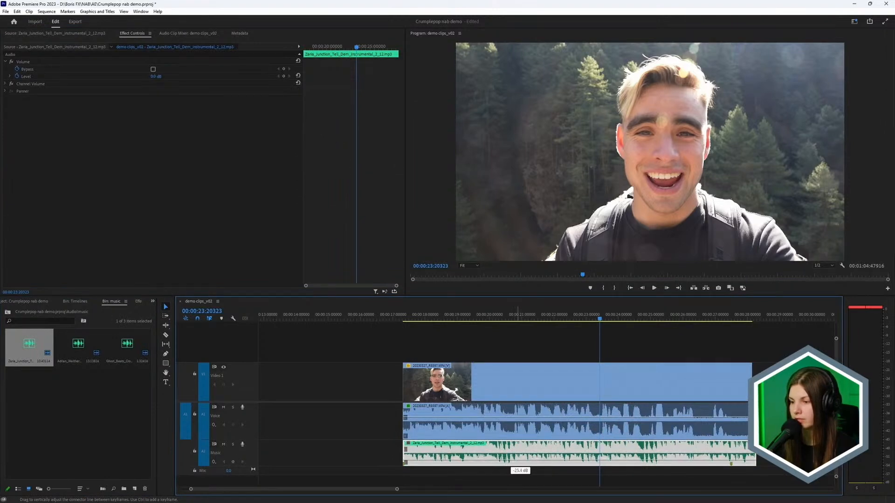
left_click(396, 320)
key("space")
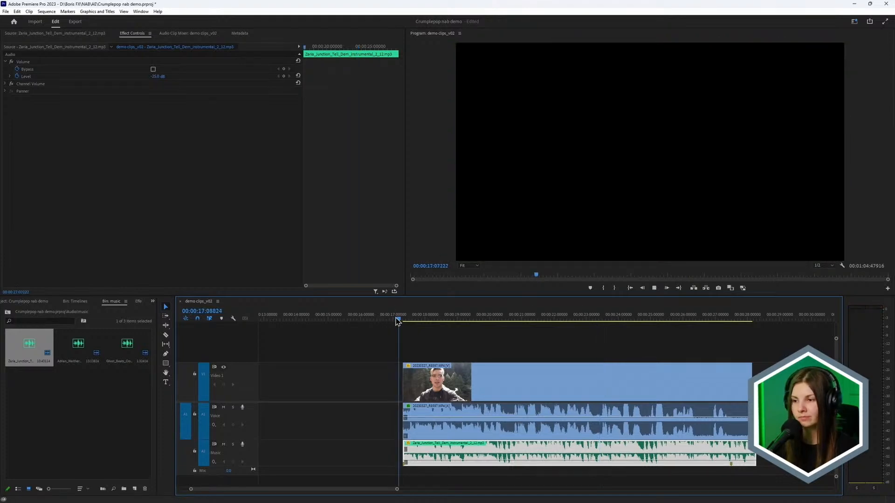
Step: Compare the 20230327_R8597.MP4 clip's audio from about the 20-second mark with TrafficRemover Complete disabled and re-enabled, keeping ClipRemover Complete active
left_click(508, 377)
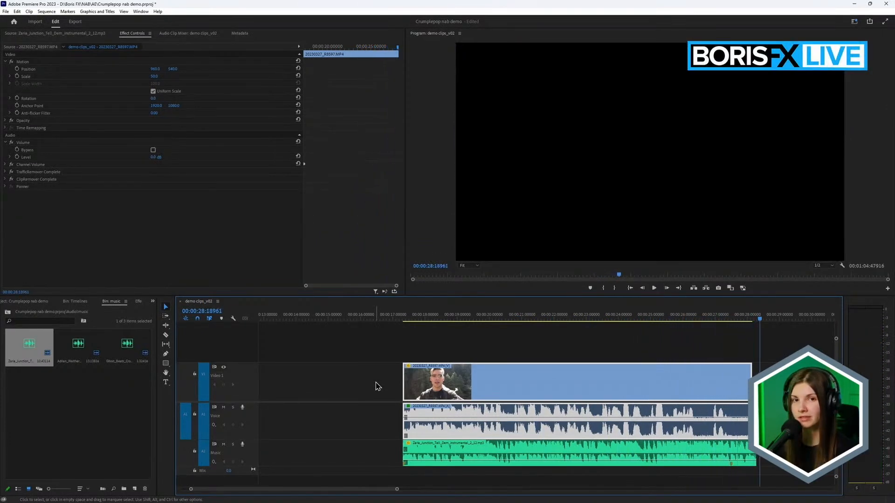
left_click(566, 318)
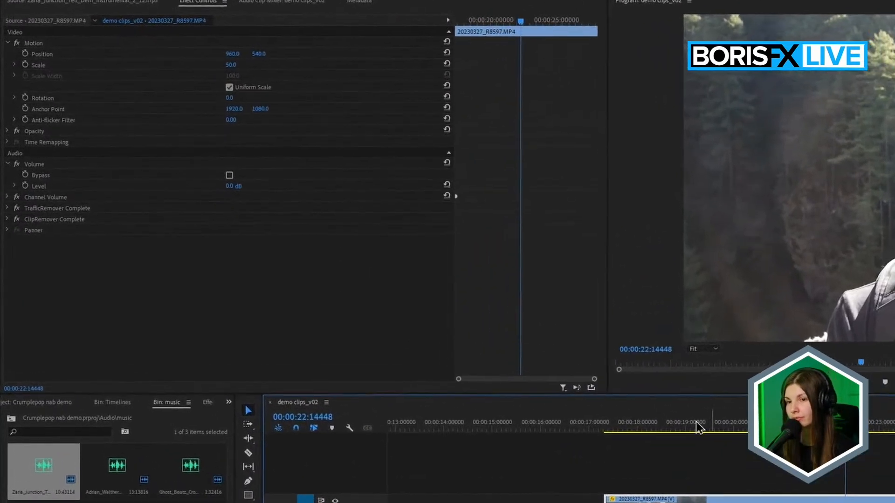
left_click(18, 209)
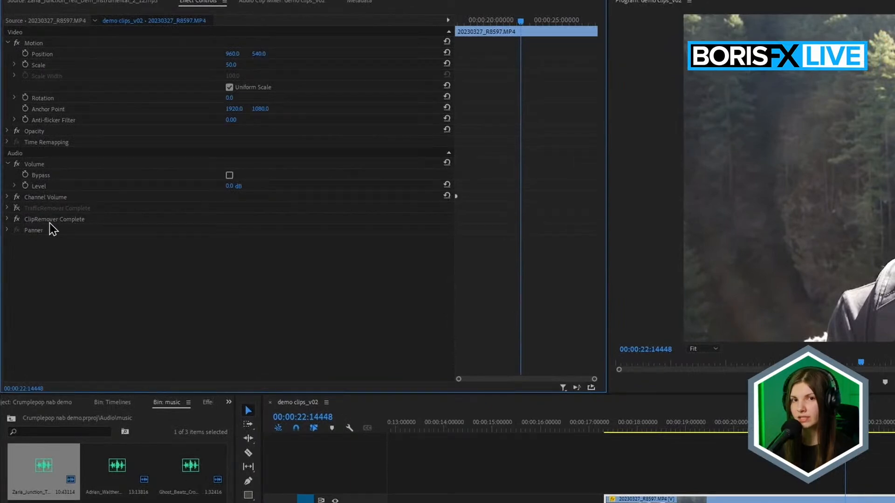
left_click(759, 429)
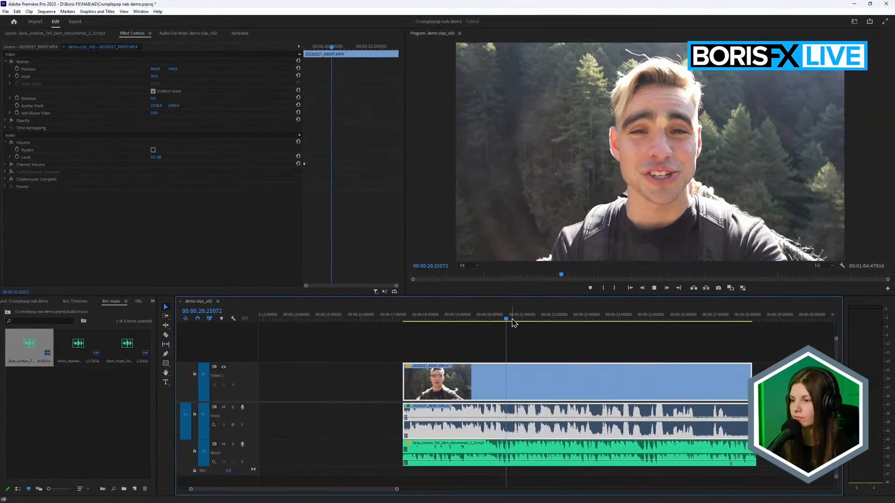
key("space")
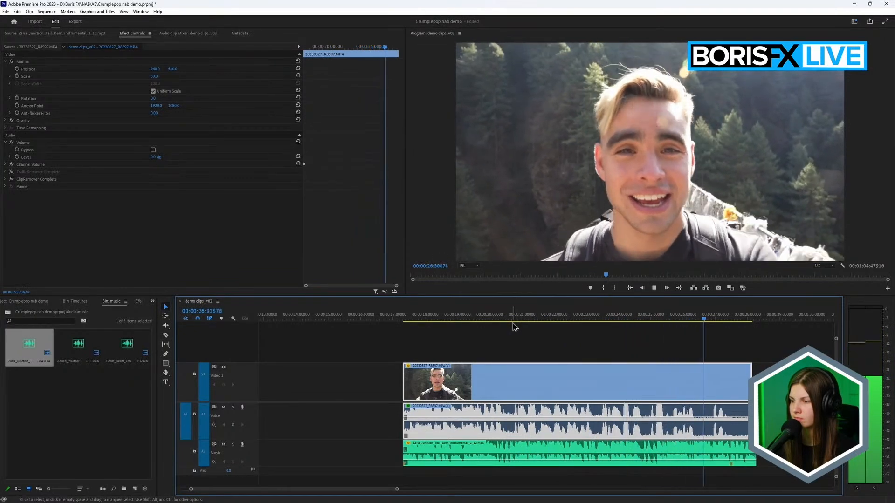
left_click(515, 326)
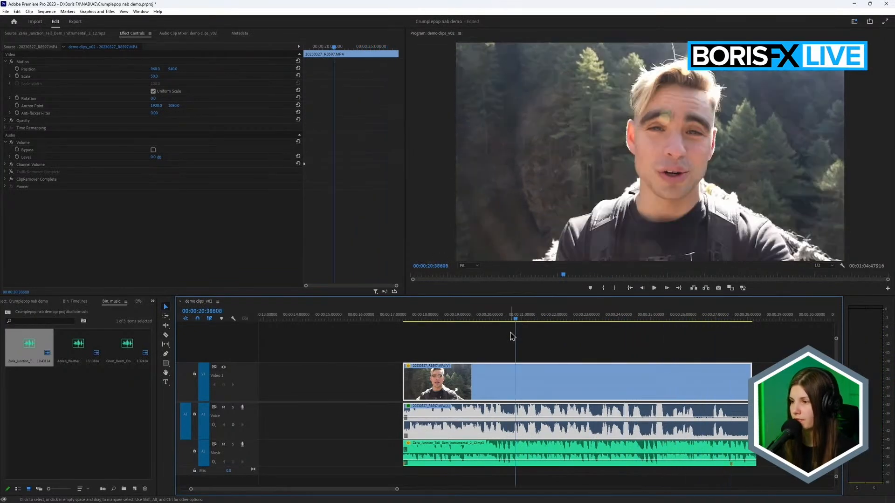
left_click(11, 172)
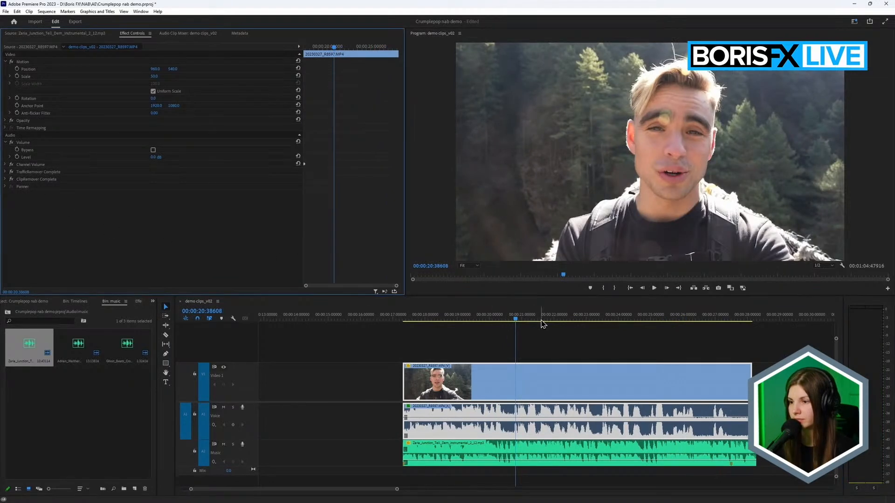
left_click(511, 320)
key("space")
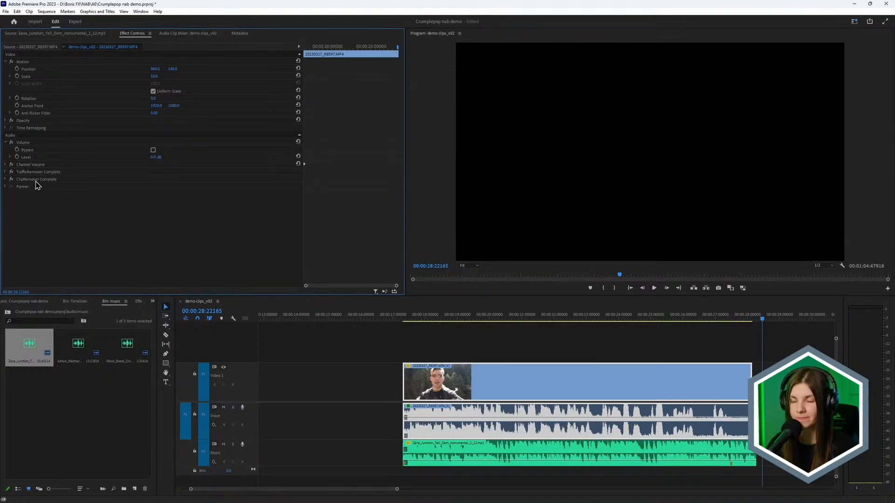
Step: Play the snowy mountain clip 20230331_R8865.MP4 to hear its original windy audio
left_click(759, 364)
scroll(760, 362, "right", 8)
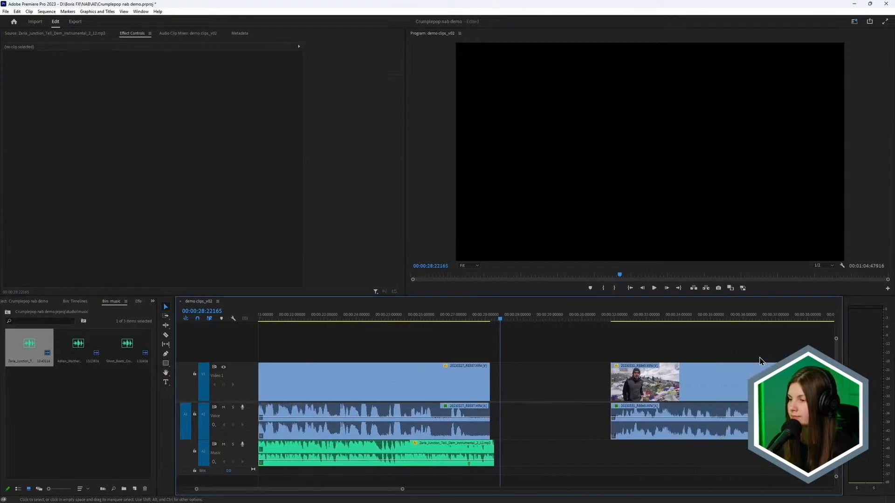
scroll(759, 361, "right", 8)
left_click(655, 288)
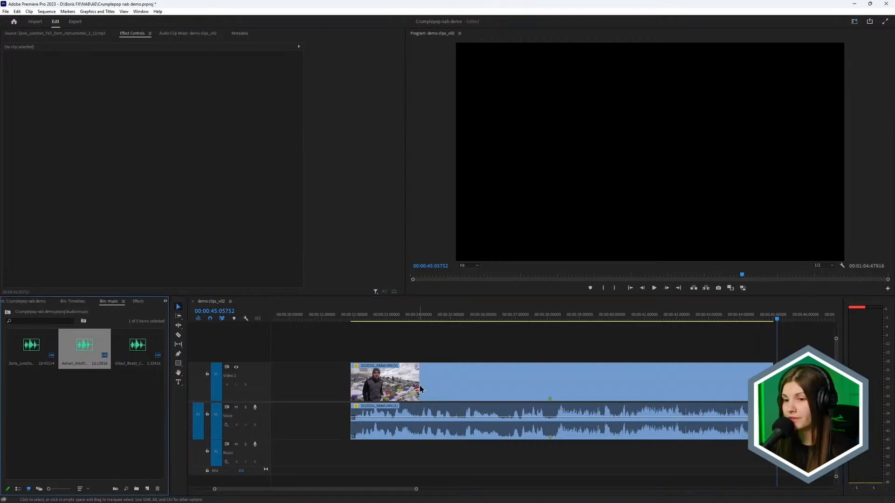
Step: Add the CrumplePop WindRemover Complete effect to the 20230331_R8865.MP4 clip and open its custom setup editor beside the preview
left_click(138, 302)
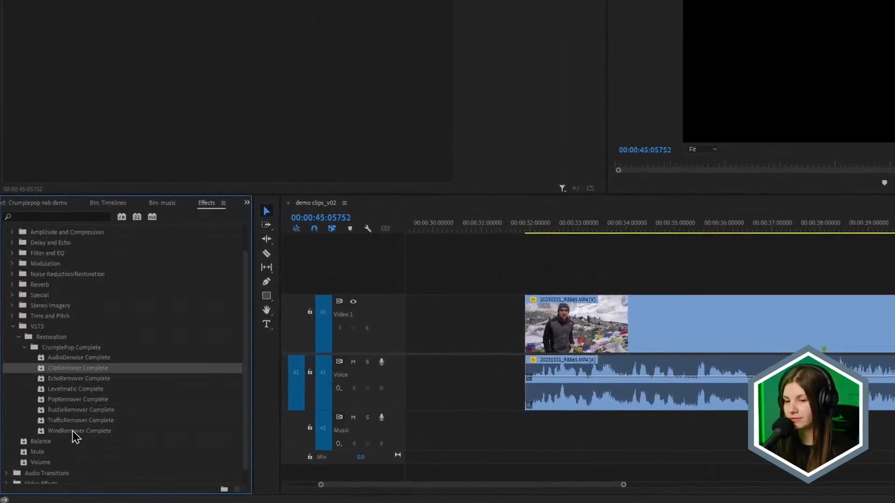
left_click_drag(71, 430, 630, 394)
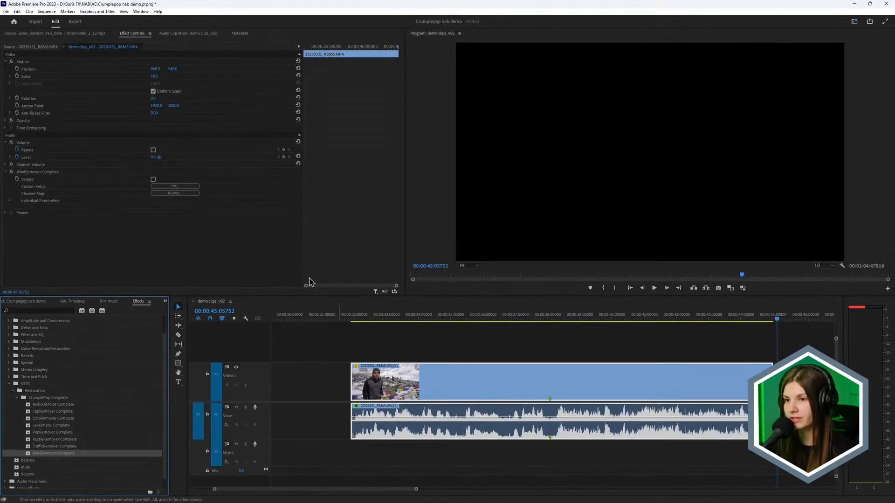
left_click(183, 187)
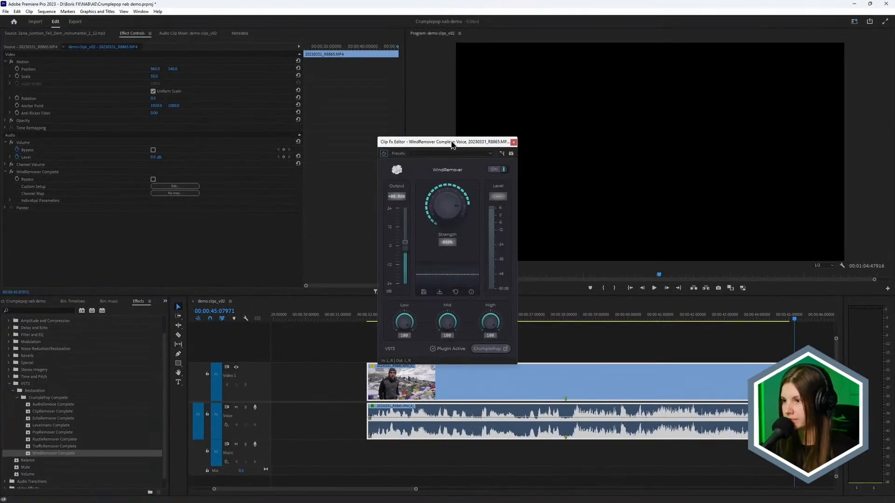
left_click_drag(452, 144, 241, 76)
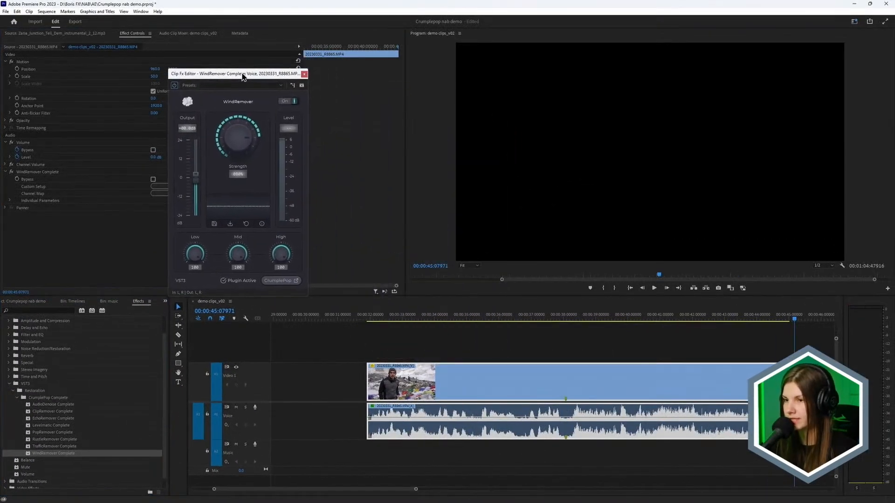
Step: Play the clip from about the 38-second mark and switch WindRemover off during playback to compare the sound
left_click(568, 321)
left_click(654, 289)
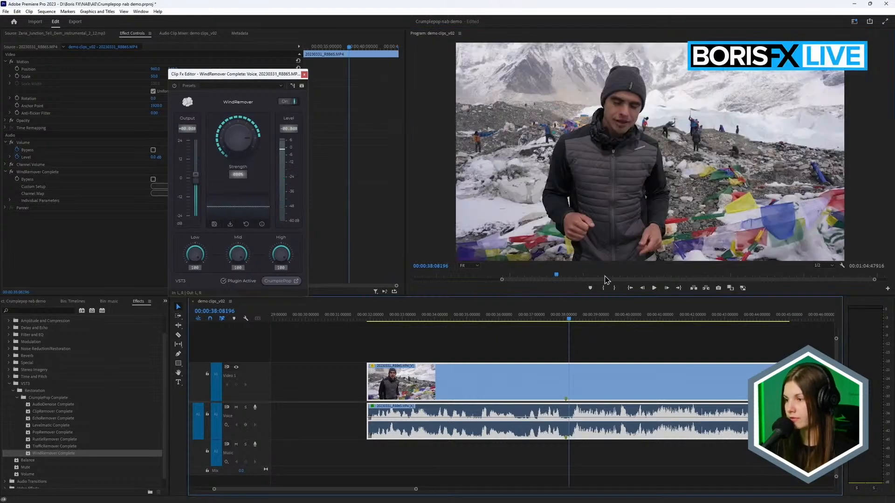
left_click(655, 289)
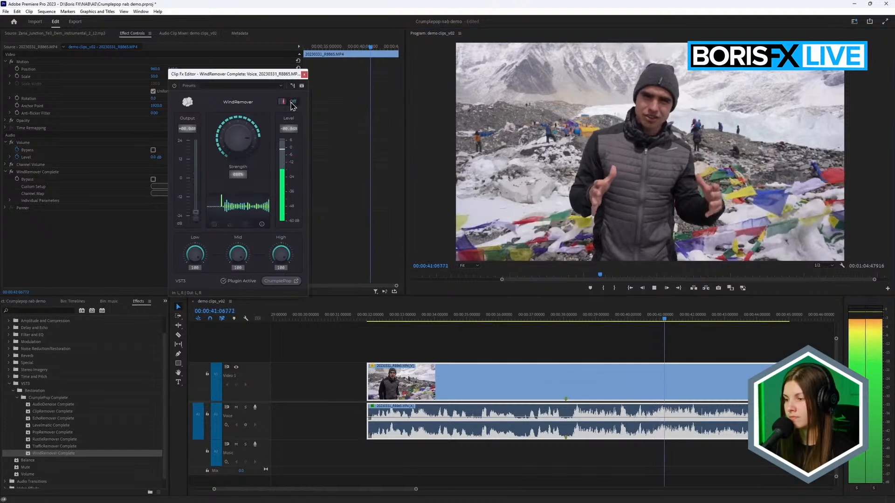
left_click(291, 102)
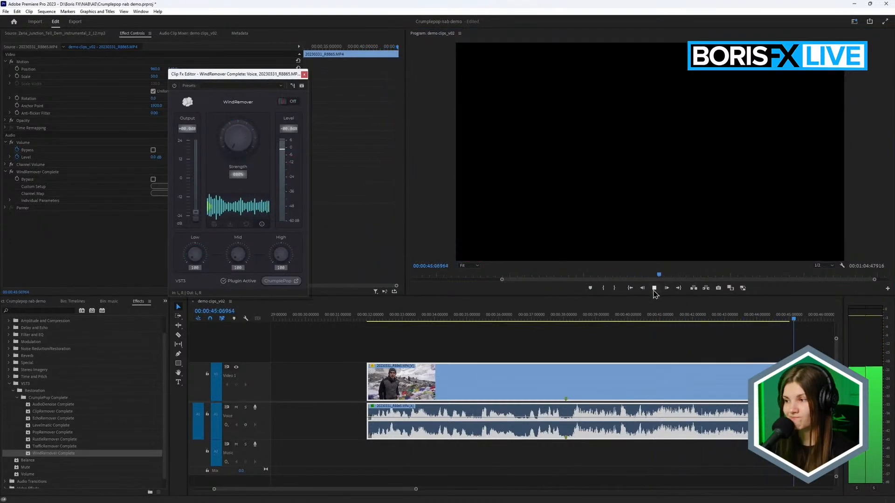
left_click(653, 288)
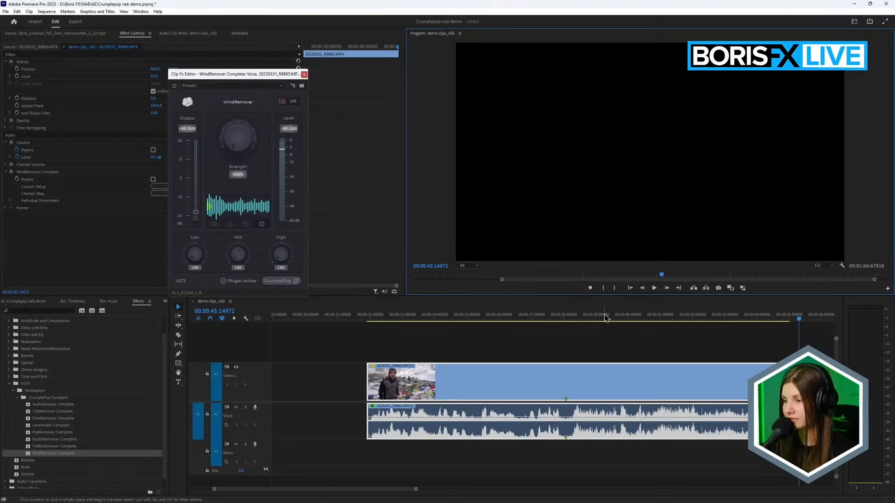
Step: Switch WindRemover back on, raise its strength to 100% while playing from about 38 seconds, and close its editor
left_click(570, 318)
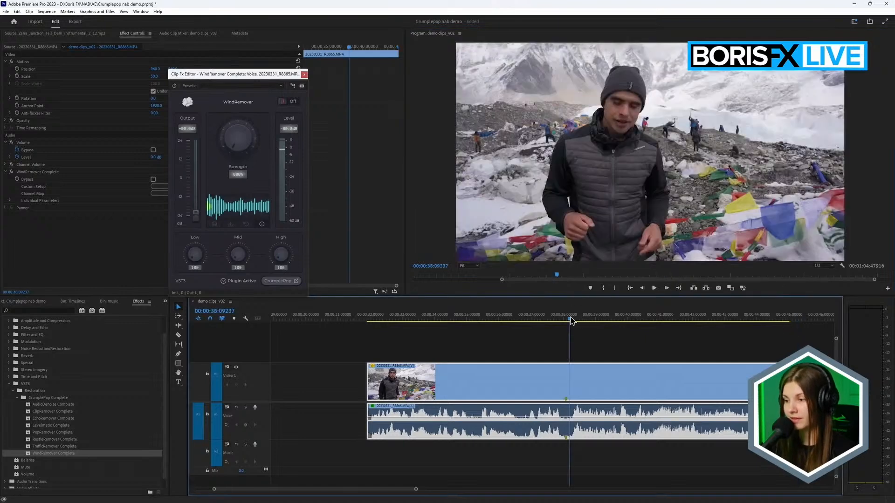
left_click(292, 101)
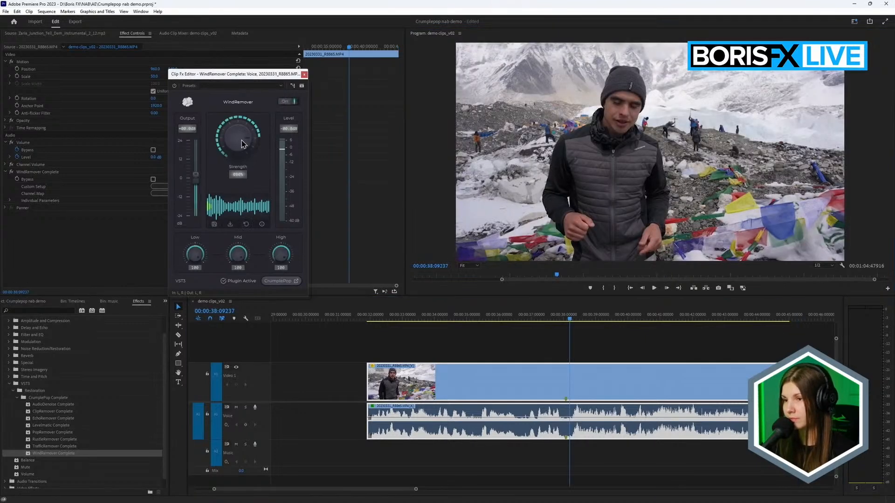
left_click(653, 289)
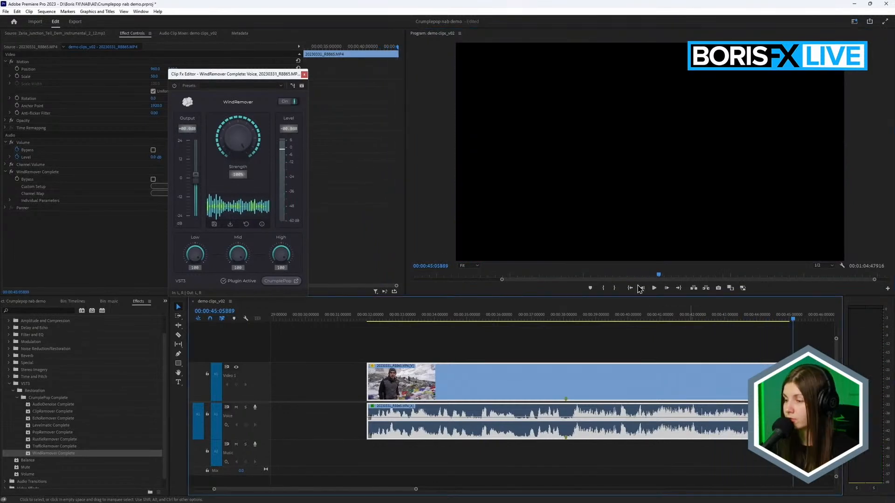
left_click(304, 74)
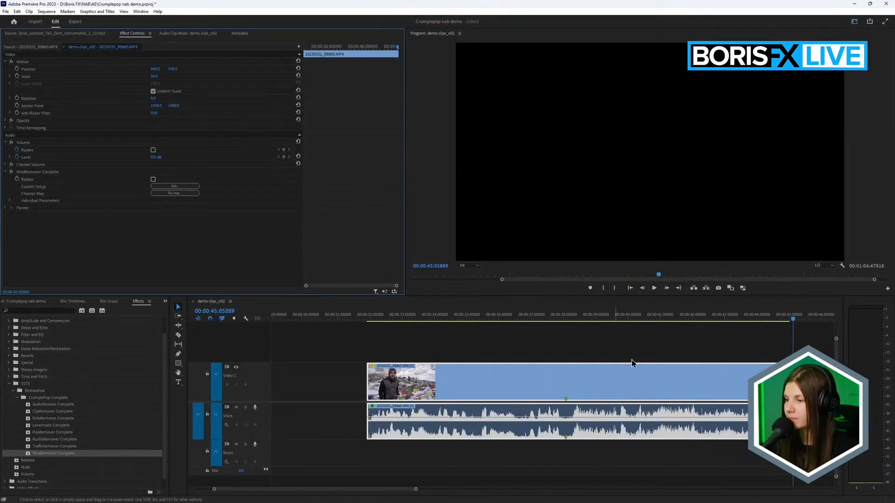
Step: Replay the 20230331_R8865.MP4 clip from about the 38-second mark to hear the WindRemover result
left_click(566, 340)
left_click(554, 320)
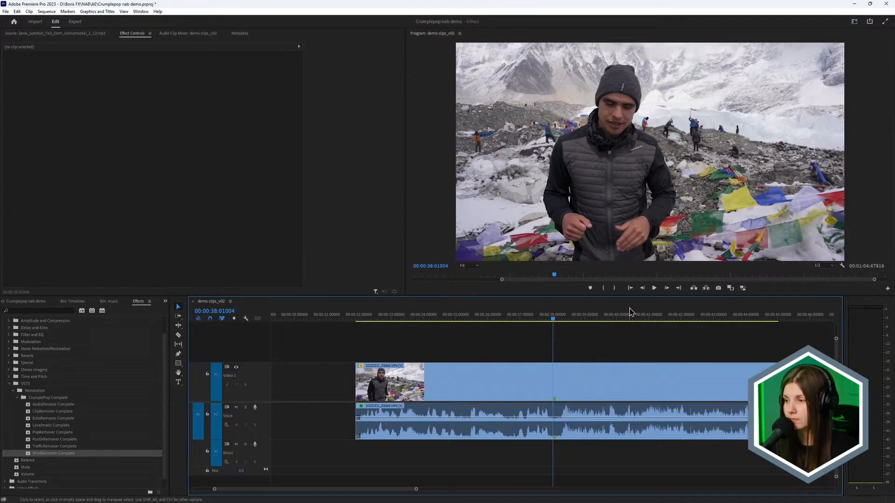
left_click(654, 288)
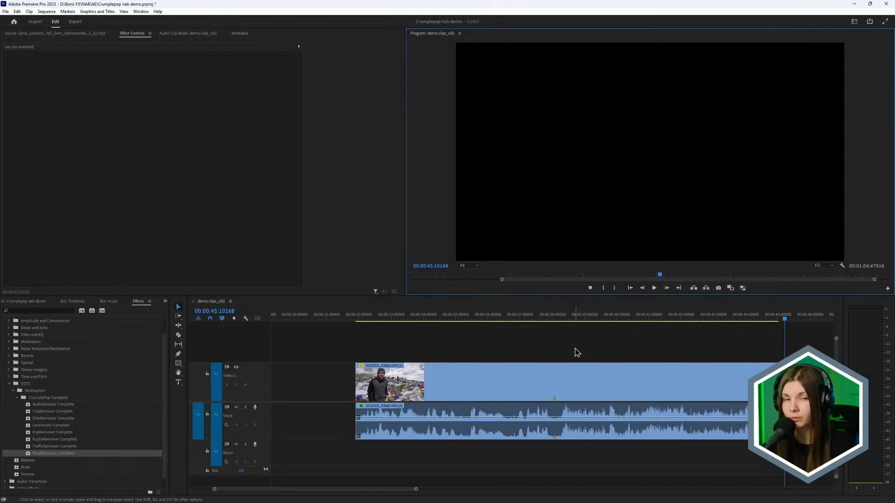
left_click(775, 321)
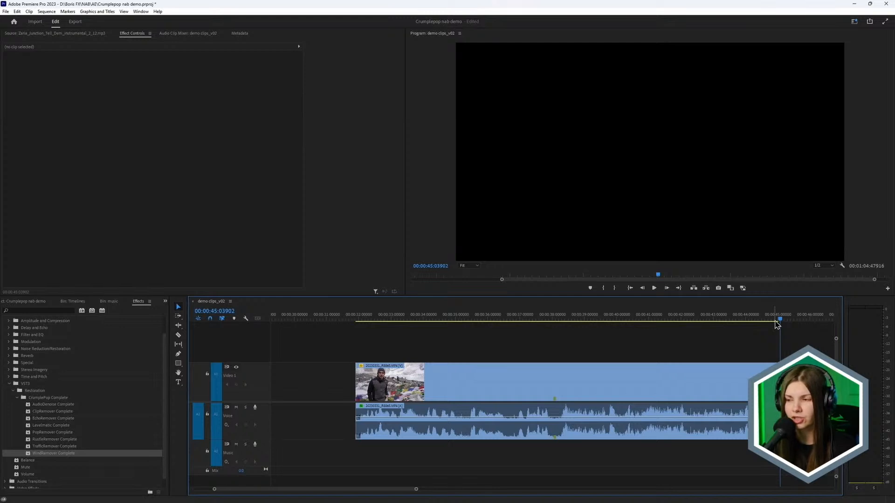
left_click(567, 318)
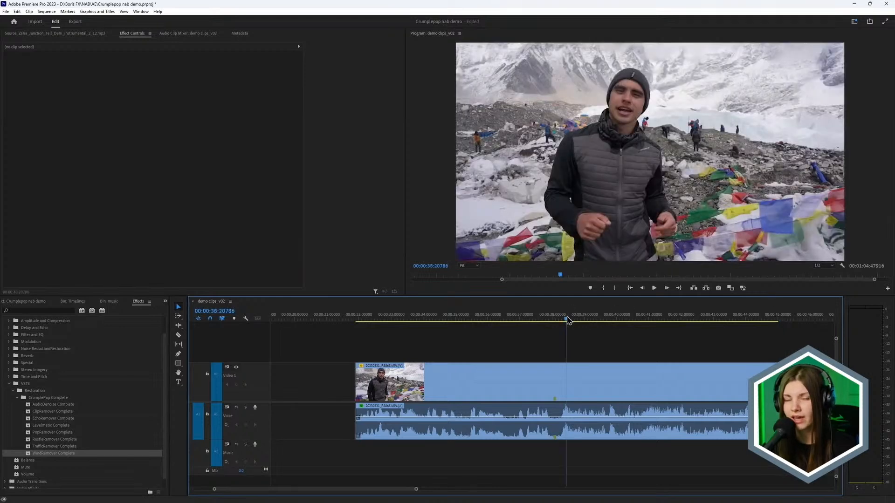
Step: Add the CrumplePop AudioDenoise Complete effect to the 20230331_R8865.MP4 clip and open its custom setup editor
left_click(40, 404)
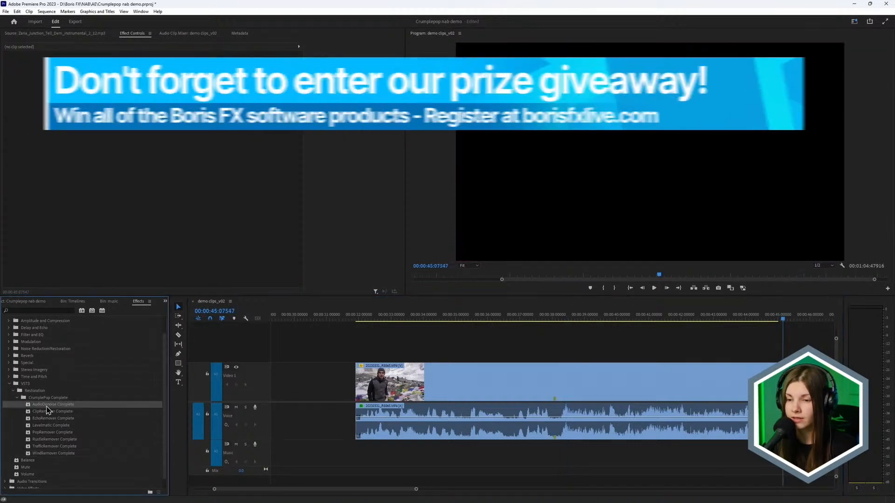
left_click_drag(39, 405, 555, 428)
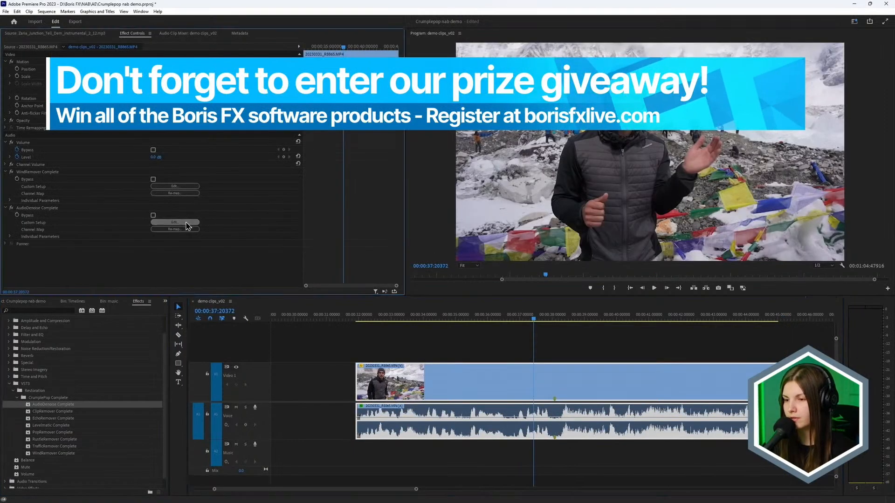
left_click(174, 223)
left_click_drag(433, 144, 248, 116)
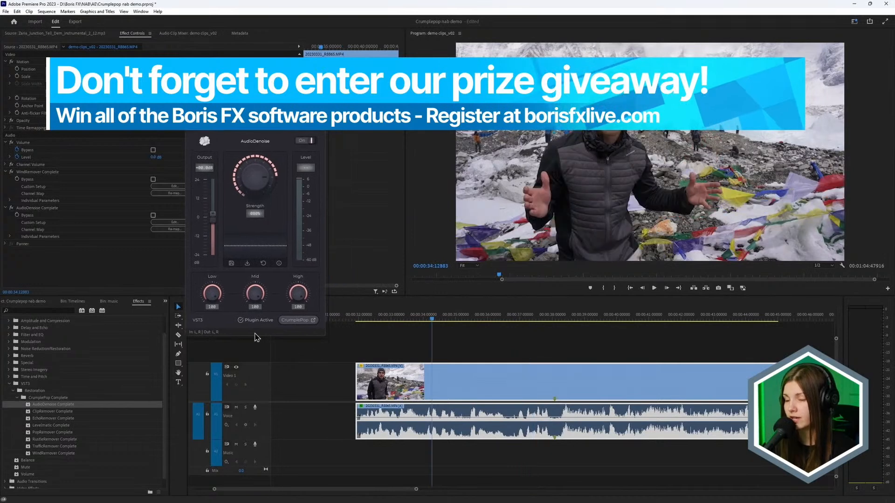
Step: Set AudioDenoise's Low and Mid frequencies to 0, close its editor, and play the clip to hear both effects together
left_click_drag(260, 299, 201, 295)
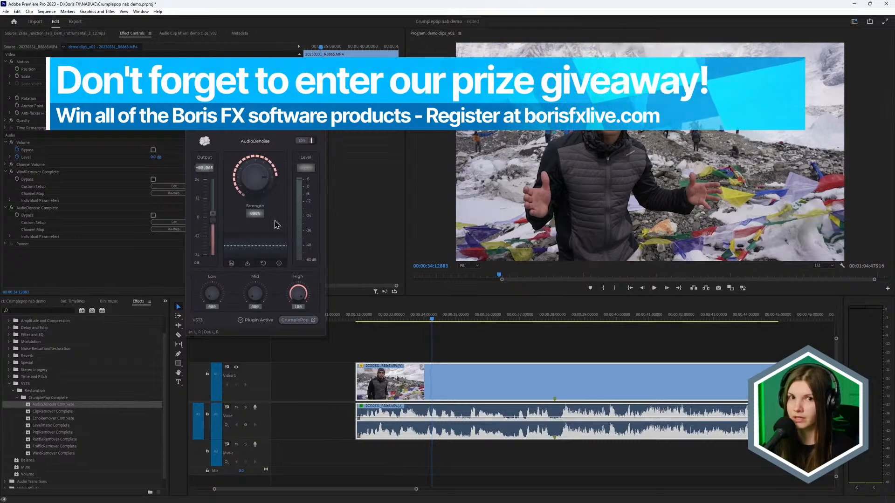
left_click(322, 117)
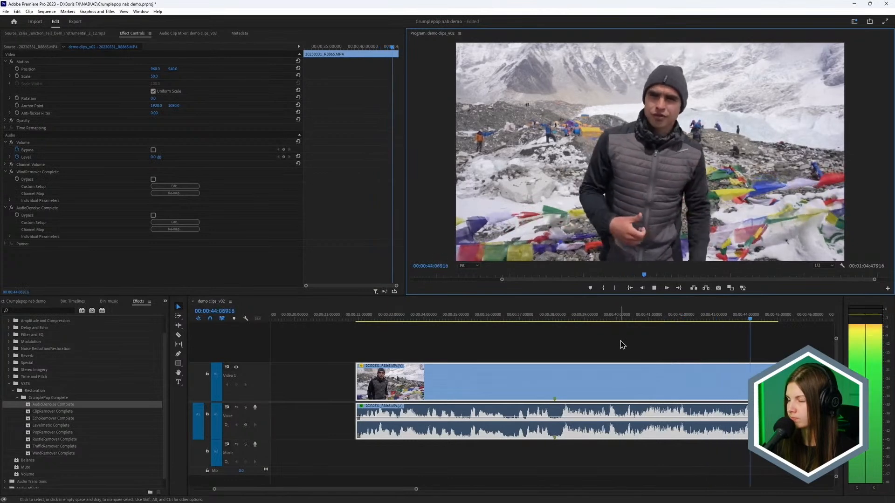
key("space")
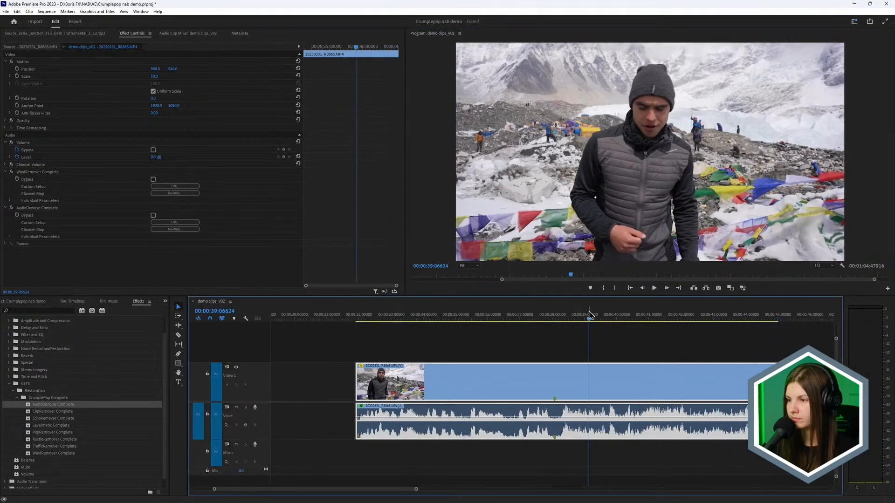
left_click(418, 362)
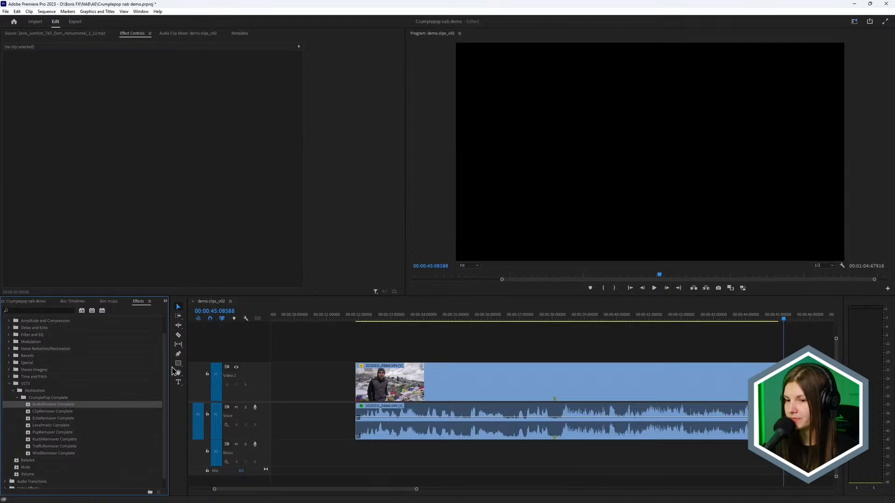
Step: Place Adrian_Walther_Happy_Place_Instrumental_2_30.mp3 on the Music track beneath the start of the snowy mountain clip and select it
left_click(108, 302)
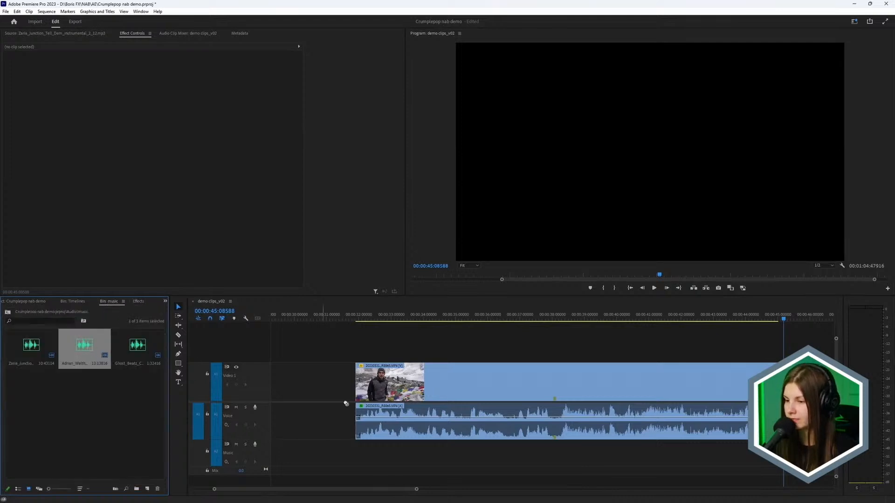
left_click_drag(346, 403, 360, 453)
left_click(499, 453)
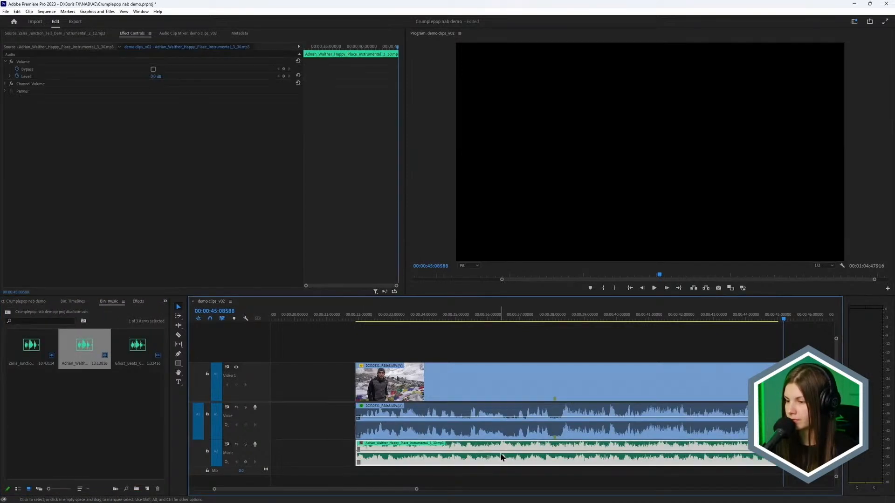
Step: Lower the volume of the Adrian_Walther_Happy_Place music clip and play the sequence from the 38-second marker to check the mix
left_click_drag(502, 454, 501, 456)
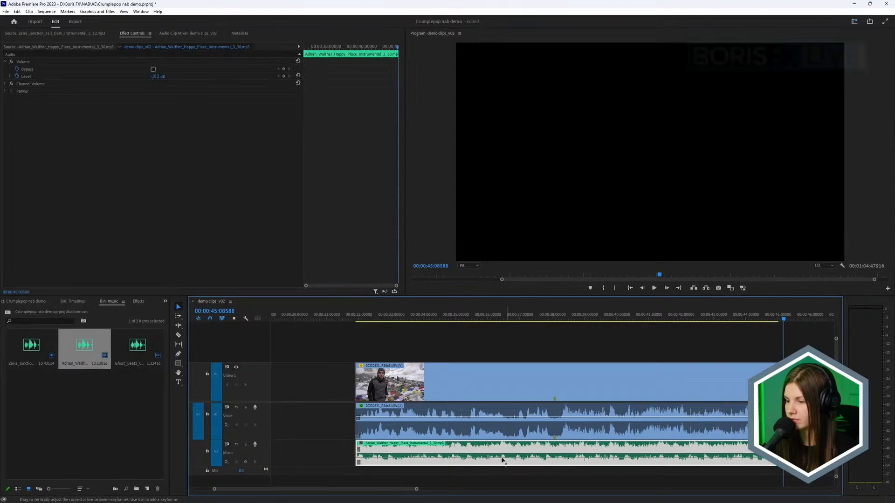
left_click(555, 320)
left_click(655, 288)
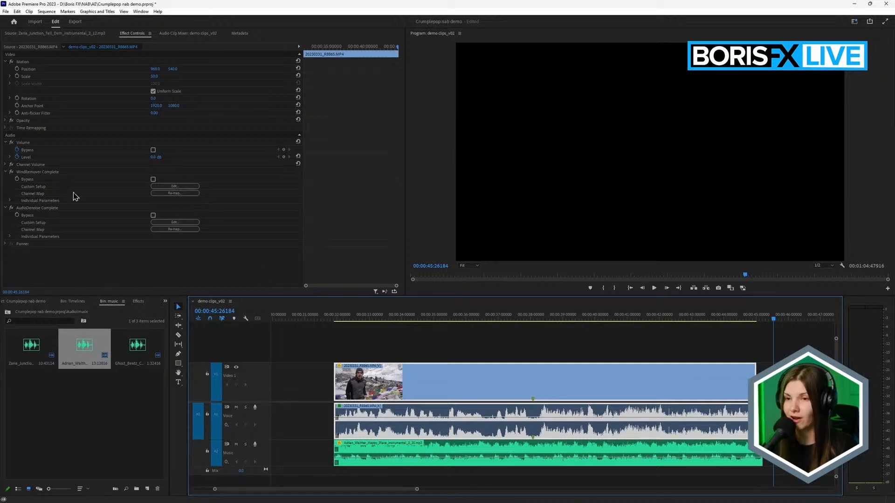
Step: Turn off WindRemover and AudioDenoise on the 20230331_R8865.MP4 clip and replay from the 38-second marker to compare the unprocessed sound
left_click(12, 172)
left_click(12, 209)
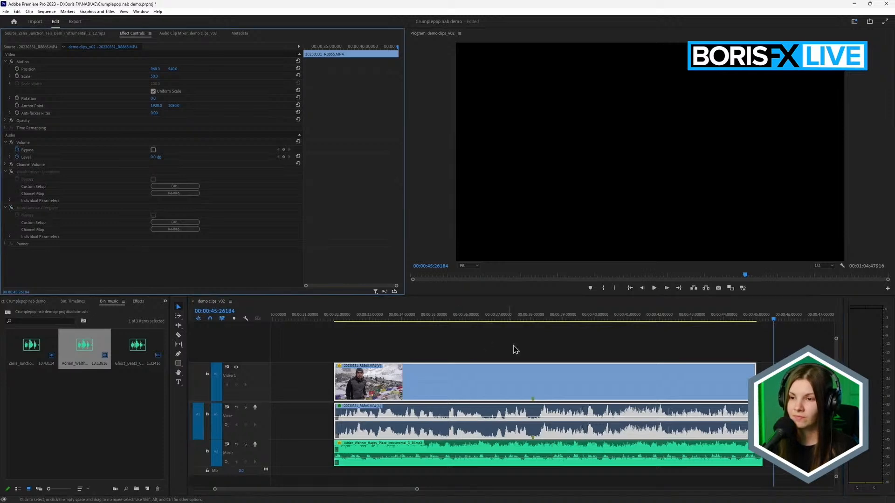
left_click(534, 319)
key("space")
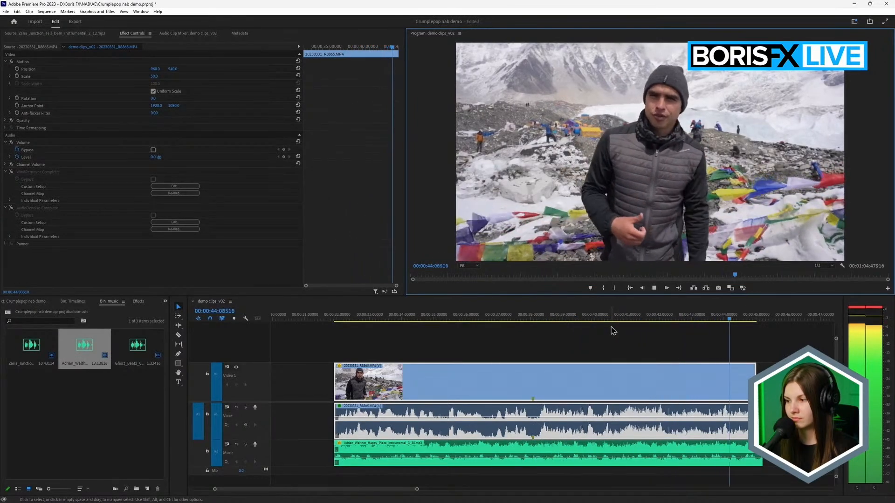
left_click(535, 353)
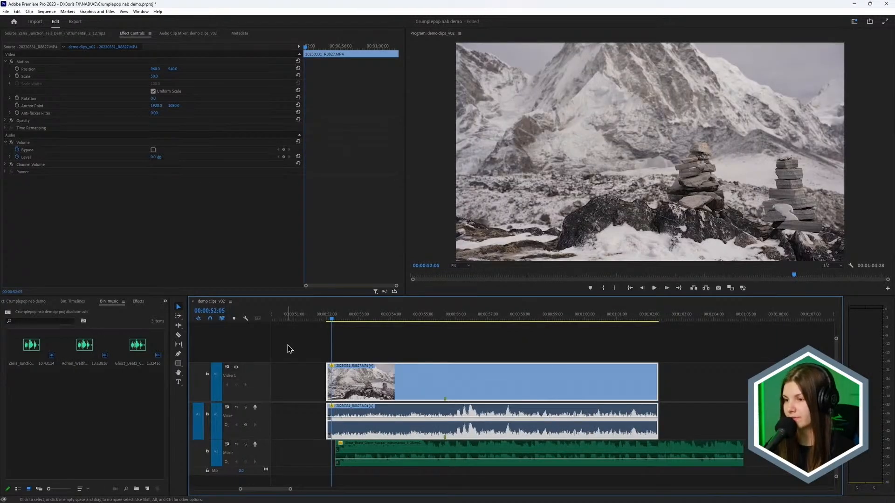
Step: Play the 20230331_R8827.MP4 clip from its start to hear the original voice audio
left_click(654, 288)
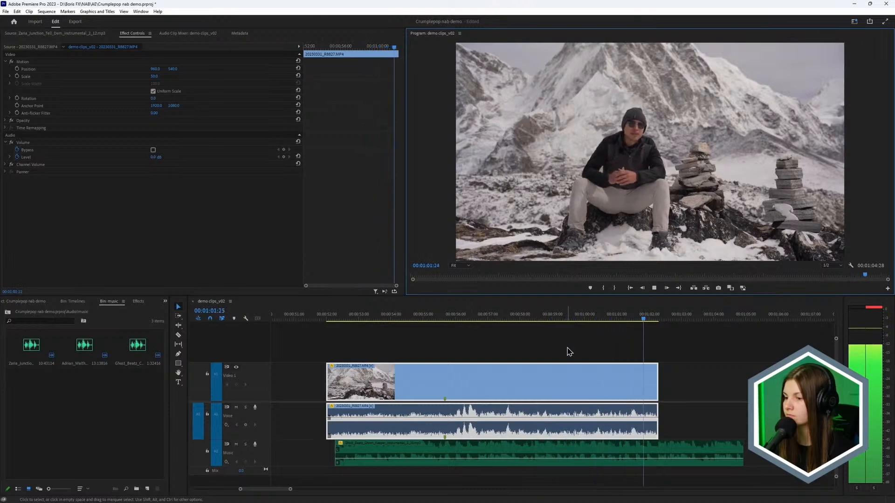
key("space")
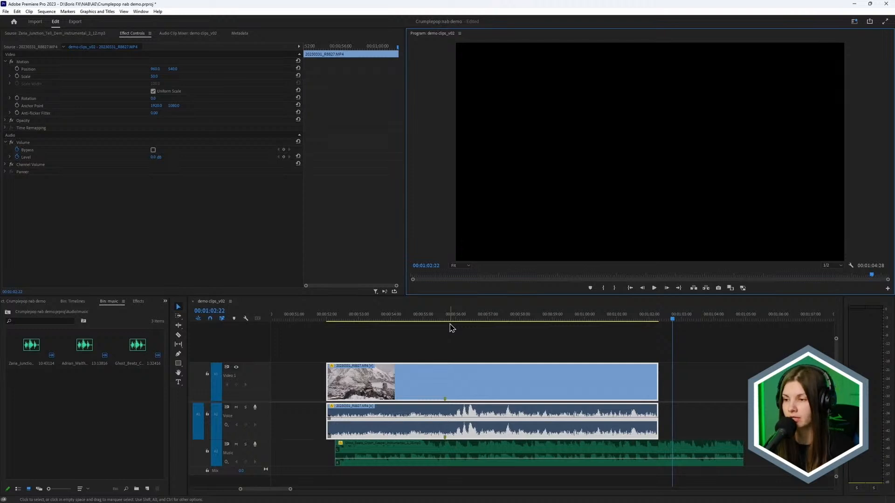
Step: Add the CrumplePop WindRemover Complete effect to the 20230331_R8827.MP4 clip and check its custom setup editor
left_click(139, 302)
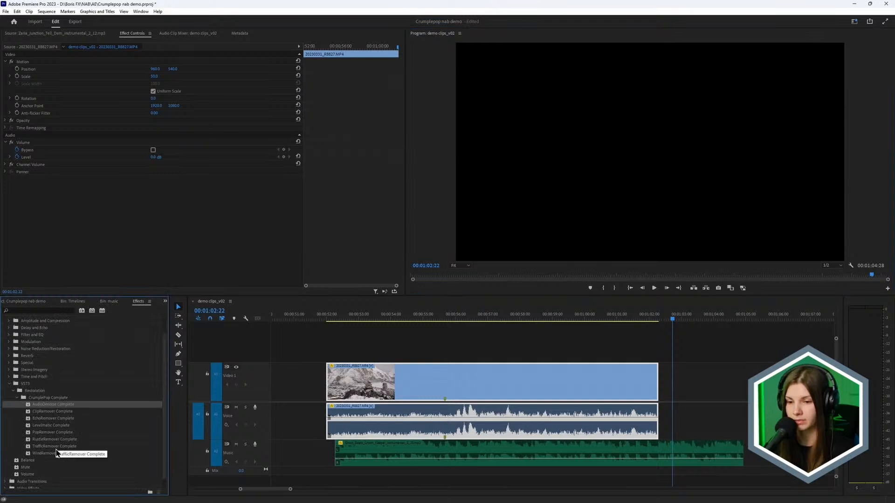
left_click_drag(53, 454, 147, 230)
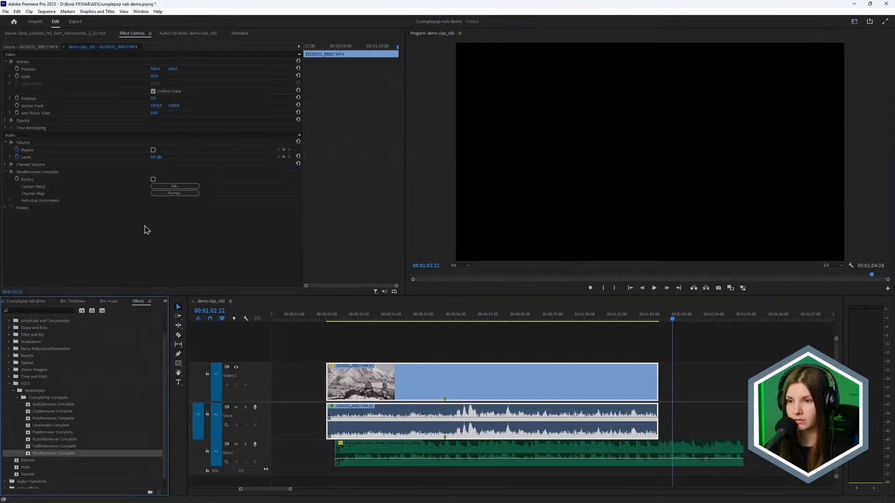
left_click(173, 187)
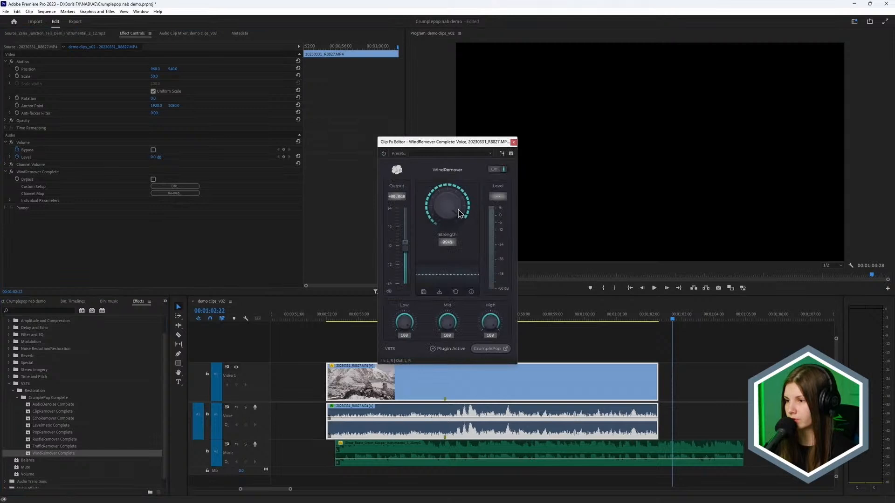
left_click(513, 142)
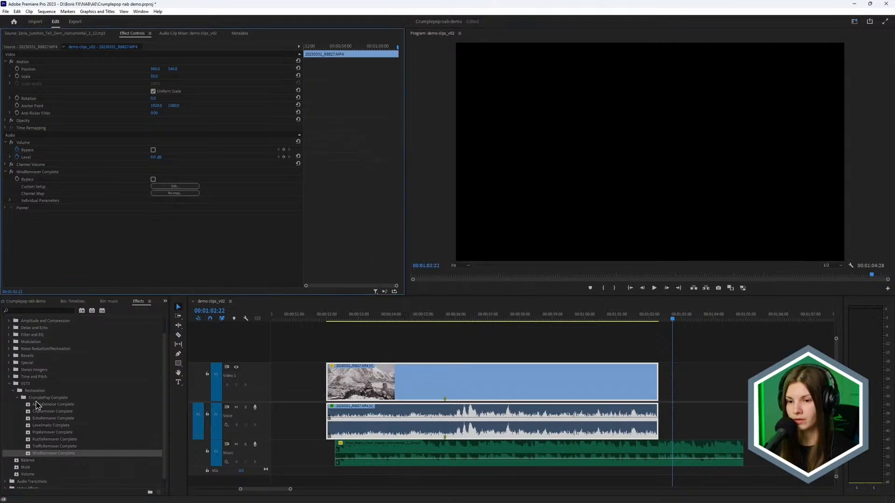
Step: Add AudioDenoise Complete to the 20230331_R8827.MP4 clip and reduce its Low and Mid frequency settings in the custom editor
left_click_drag(36, 404, 174, 219)
left_click(174, 222)
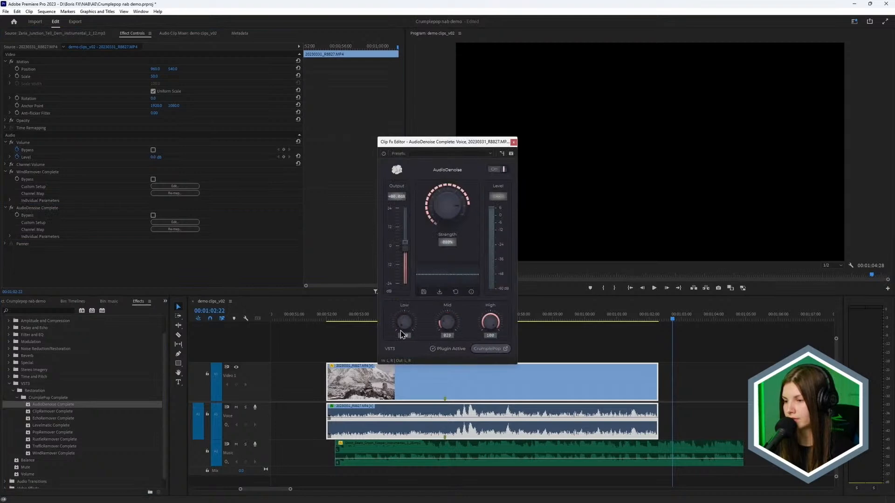
left_click(513, 143)
Step: Play the 20230331_R8827.MP4 clip from its marker to hear WindRemover and AudioDenoise working together
left_click(445, 318)
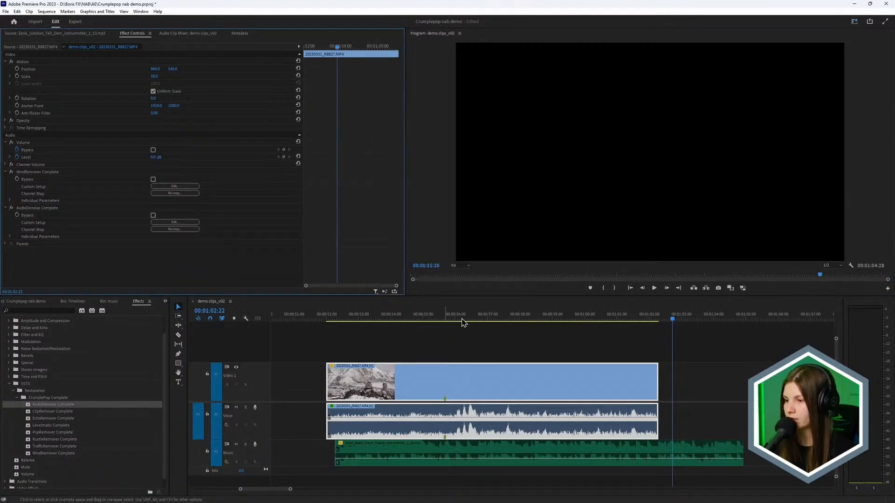
key("space")
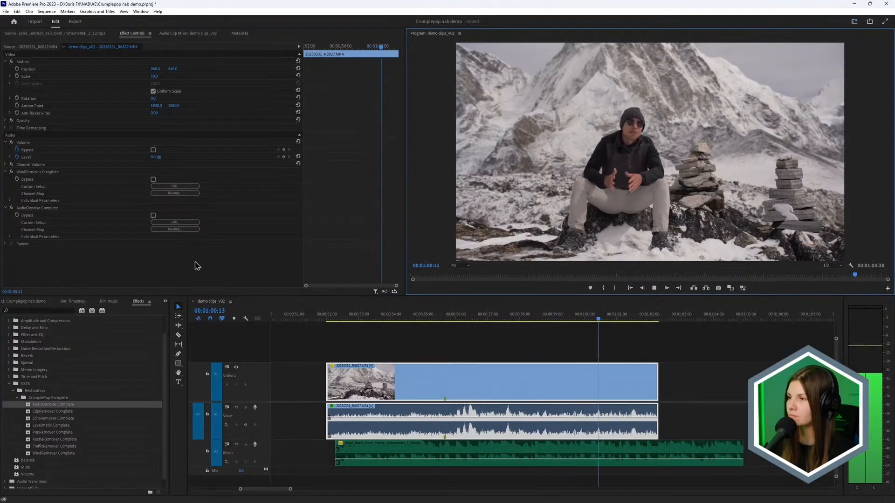
left_click(489, 349)
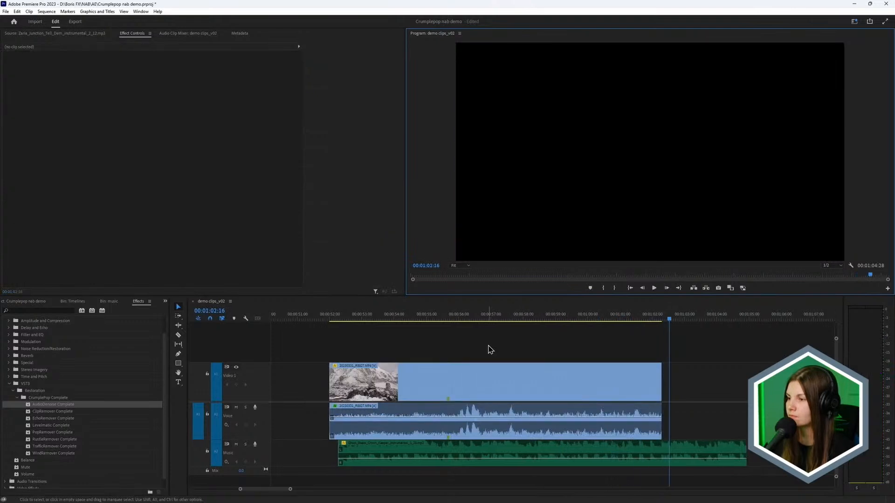
Step: Try raising the voice clip's volume after the 56-second mark with keyframes on its level line
left_click(486, 326)
key("=")
key("=")
key("=")
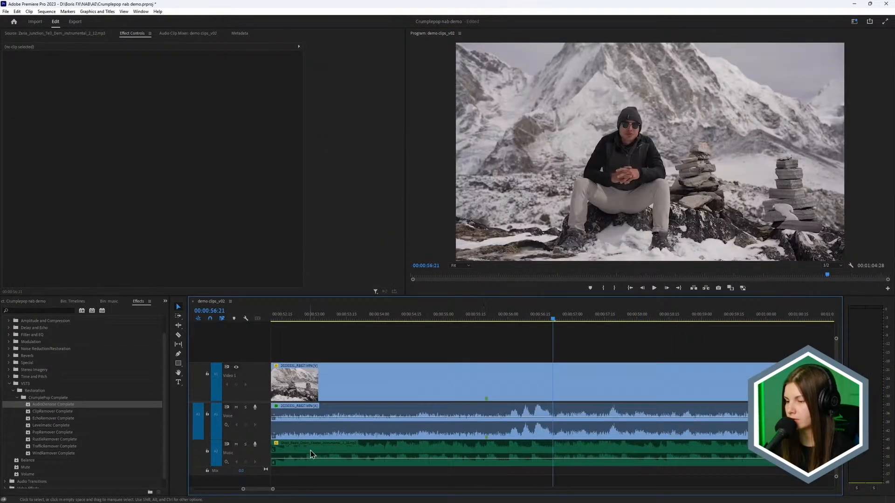
scroll(504, 401, "right", 3)
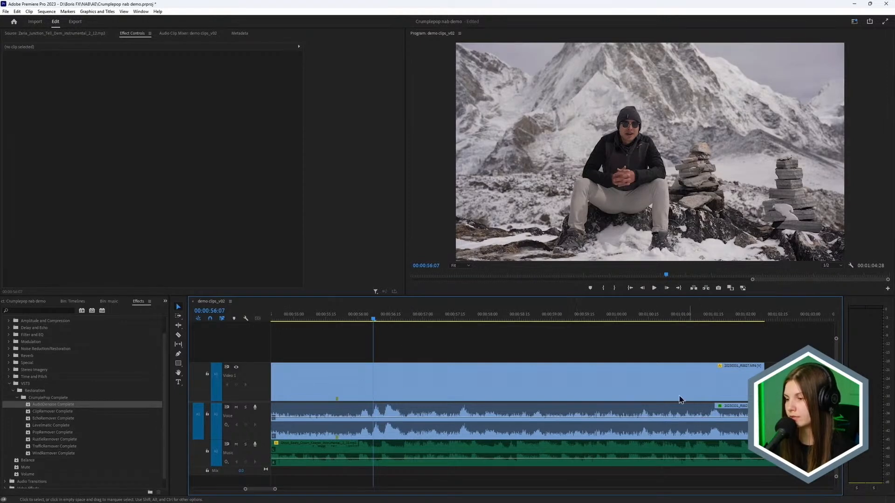
left_click(385, 424)
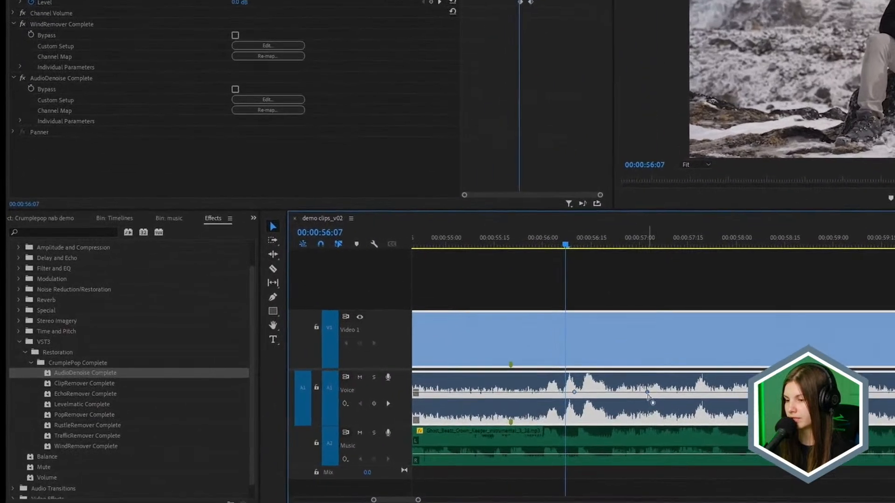
left_click_drag(647, 394, 651, 381)
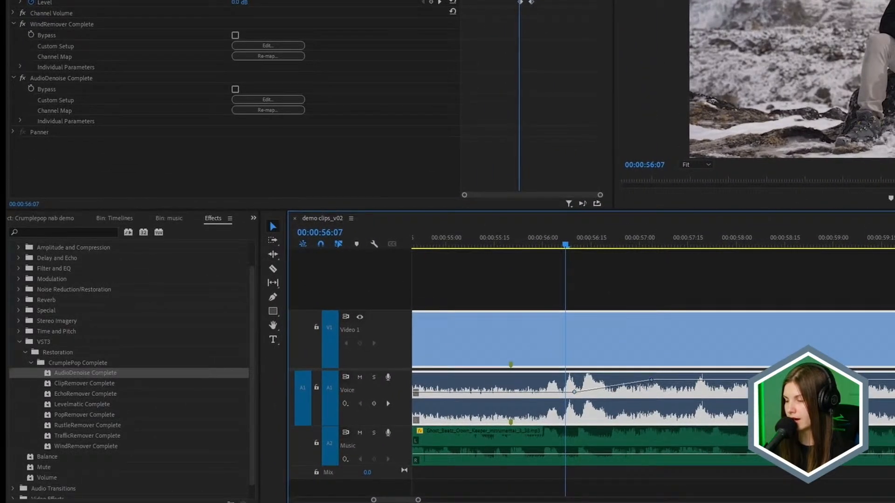
key("Delete")
left_click(619, 298)
Step: Add the CrumplePop Levelmatic Complete effect to the 20230331_R8827.MP4 clip, open its custom editor and move it off the preview
left_click(61, 406)
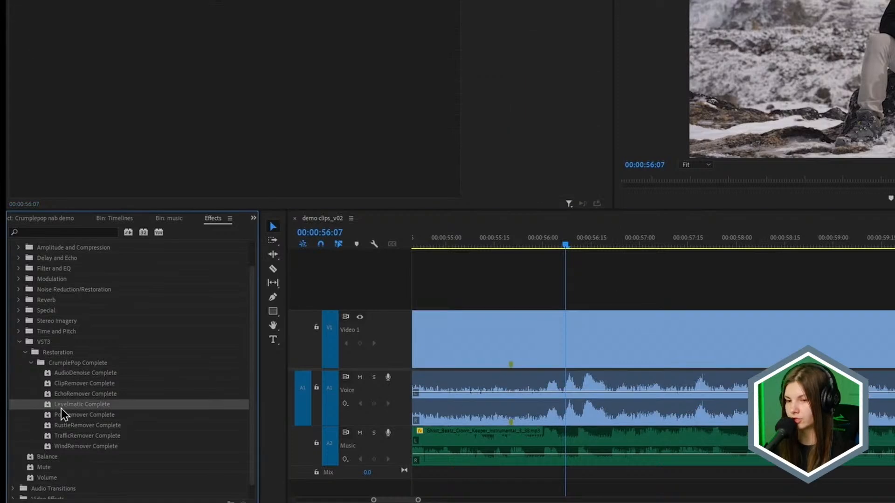
left_click_drag(55, 409, 89, 409)
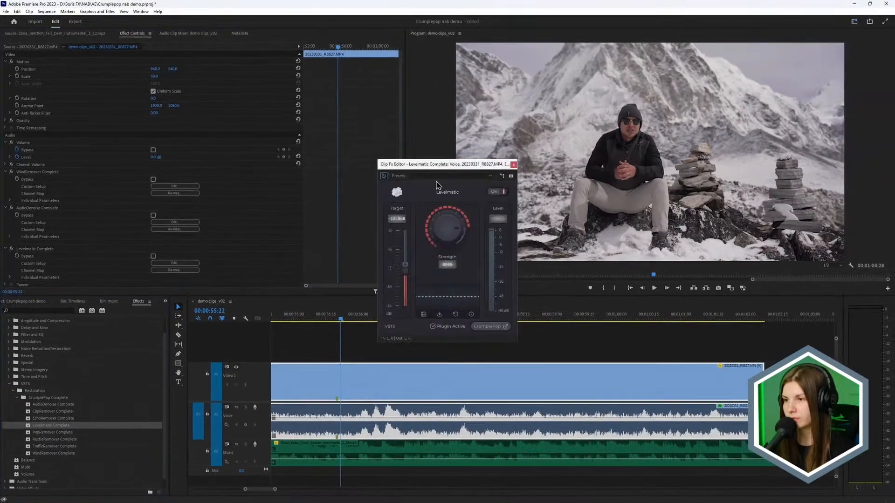
left_click_drag(440, 165, 223, 177)
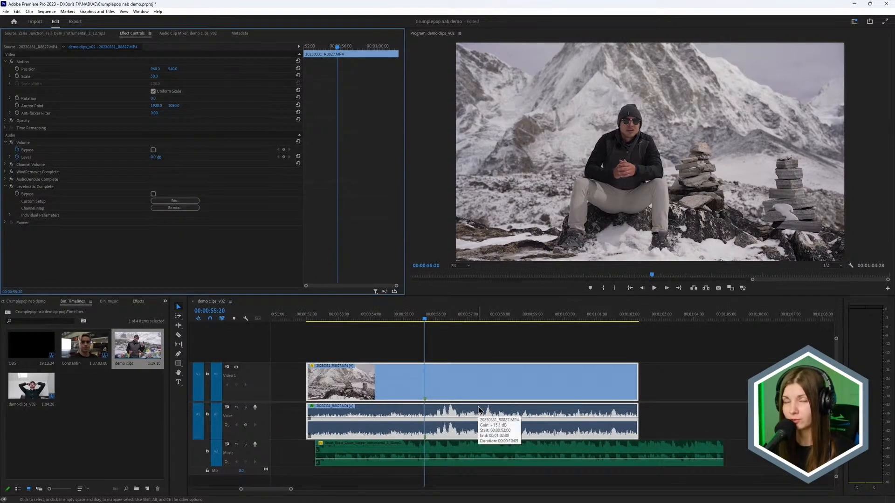
Step: Select the Ghost_Beatz_Crown_Keeper music clip and play the sequence from about 55 seconds to hear the leveled voice with music
left_click(463, 455)
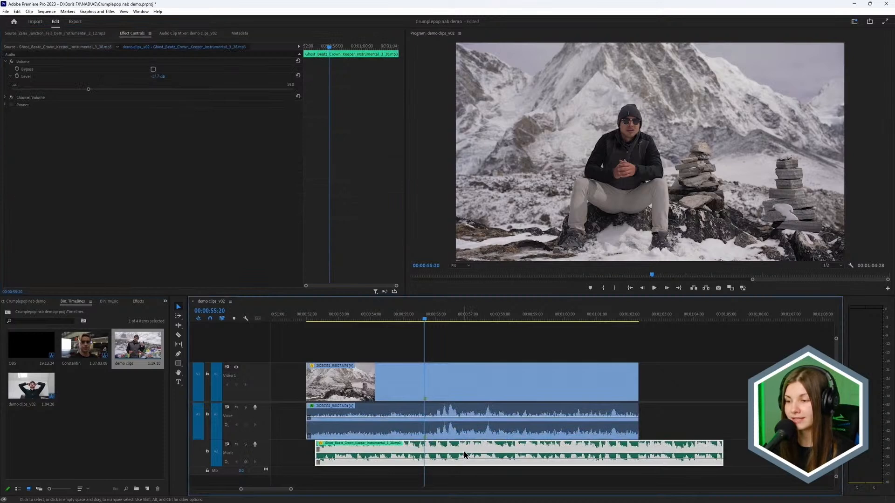
left_click(654, 292)
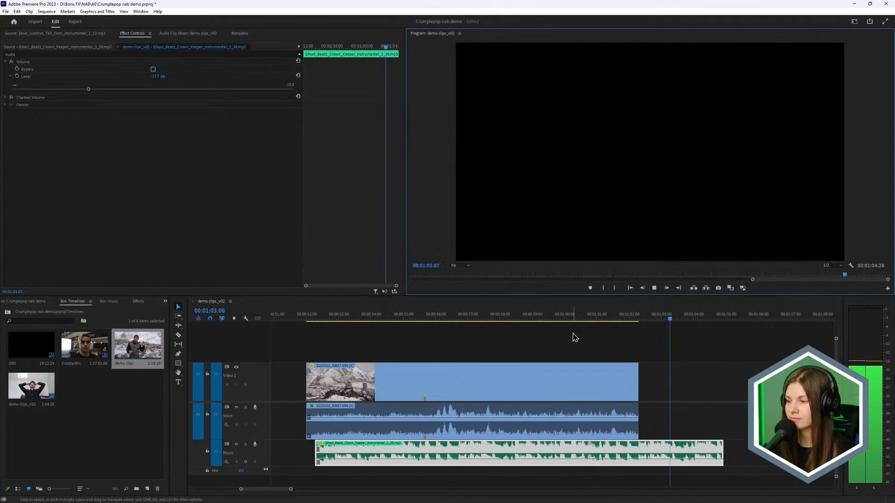
key("space")
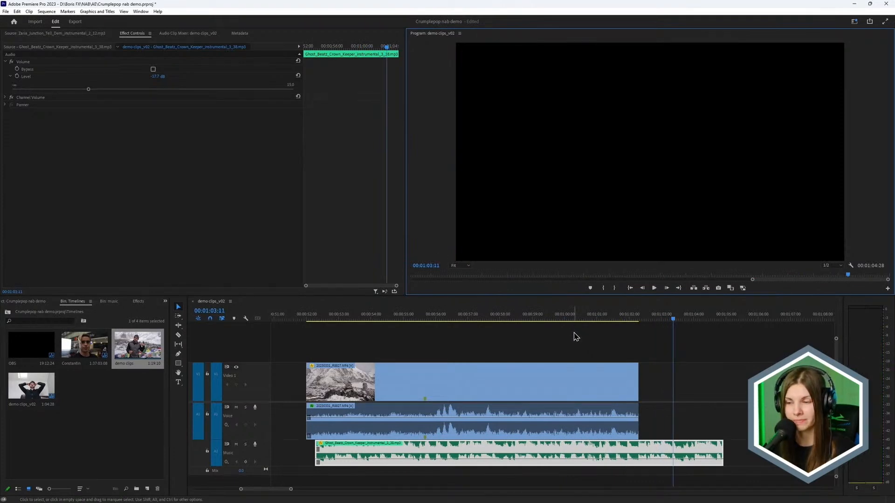
Step: Turn off WindRemover, AudioDenoise and Levelmatic on the 20230331_R8827.MP4 clip and replay from about 55 seconds to compare the original audio
left_click(455, 378)
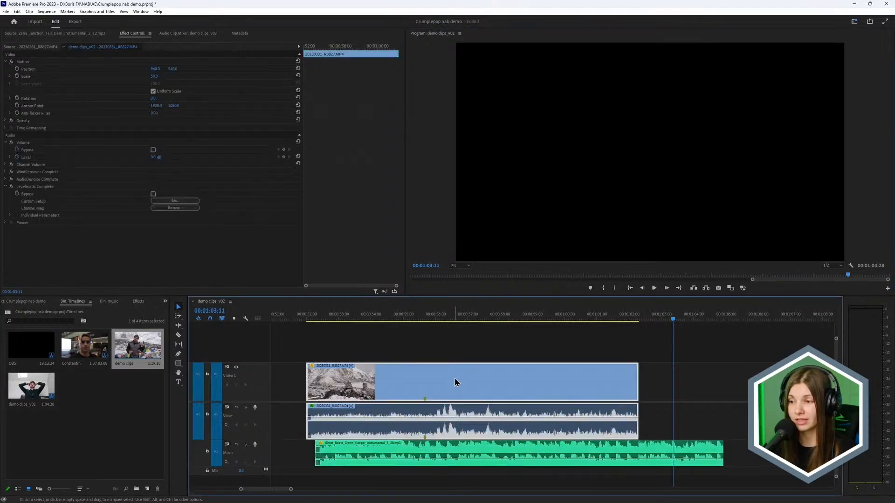
left_click(460, 320)
left_click(11, 172)
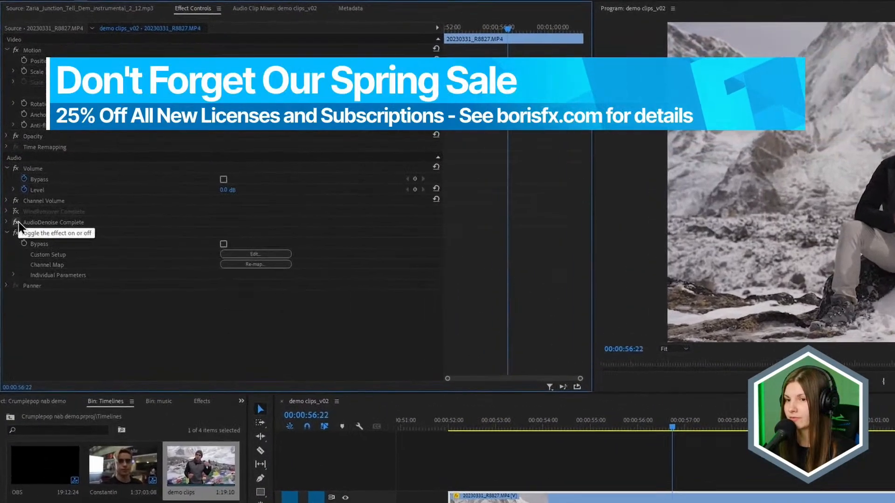
left_click(19, 223)
left_click(17, 233)
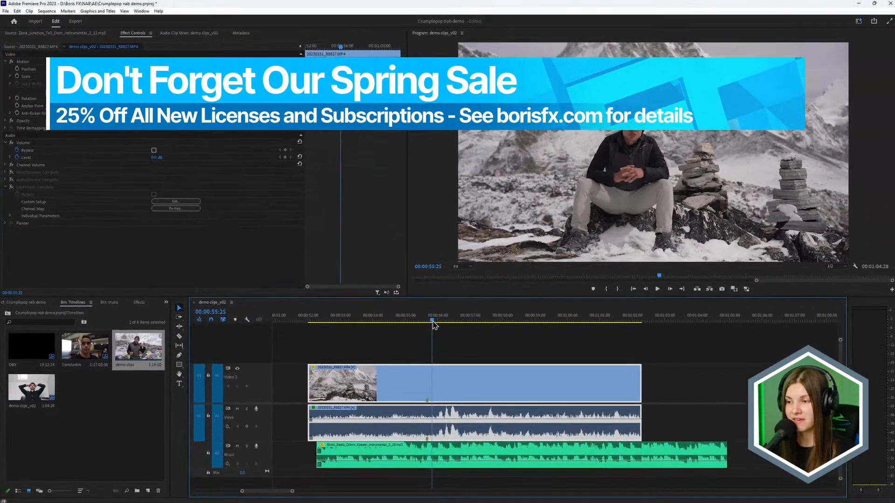
left_click(654, 288)
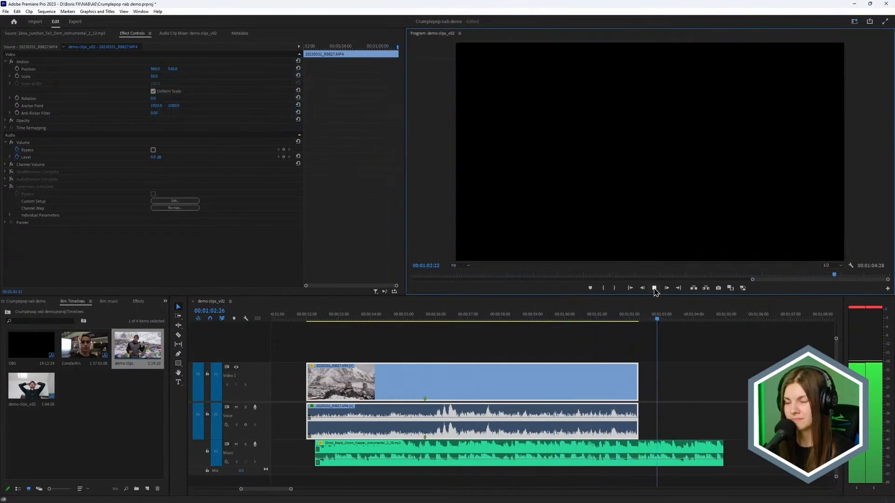
left_click(654, 289)
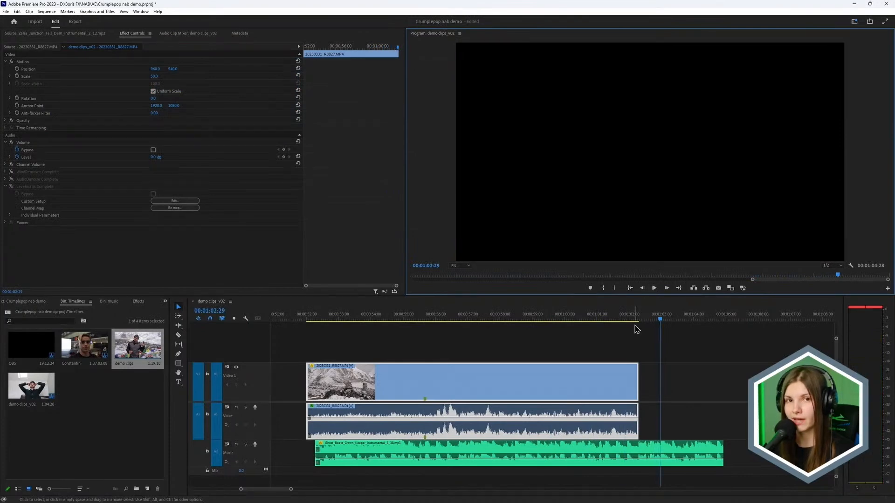
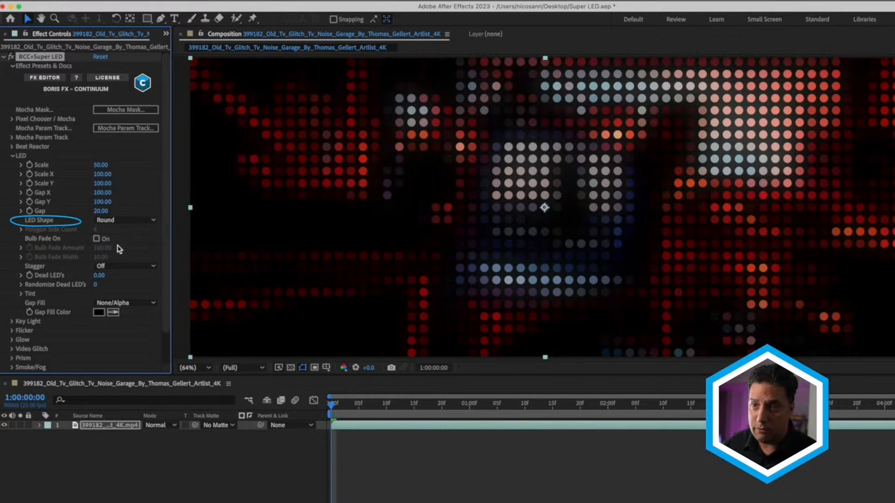
Step: In After Effects, set the BCC+Super LED effect's LED Shape to Polygon with a Polygon Side Count of 3
left_click(116, 222)
left_click(110, 262)
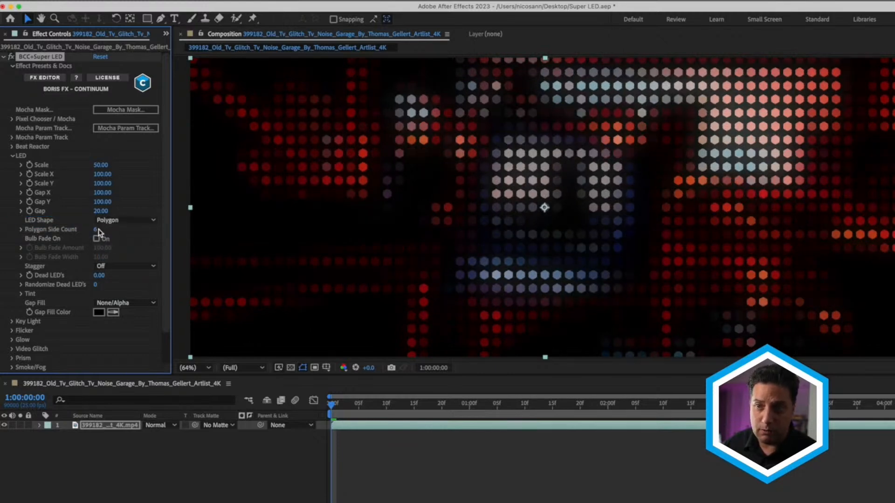
left_click(96, 230)
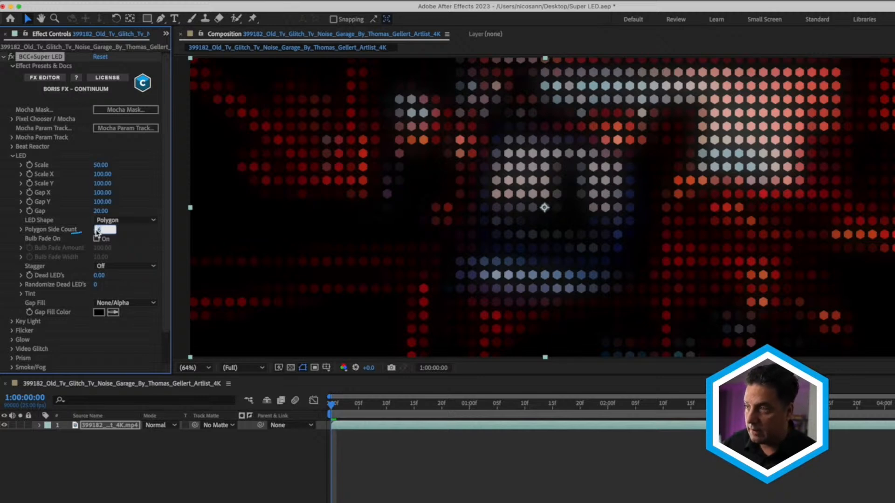
type("3")
key("Return")
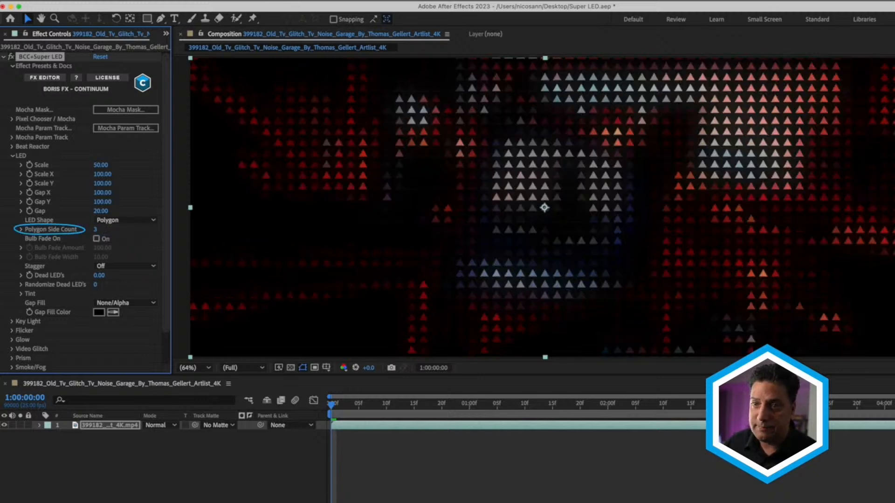
Step: Try a Polygon Side Count of 9, then settle on 6, and set the LED Scale to 100
left_click(95, 230)
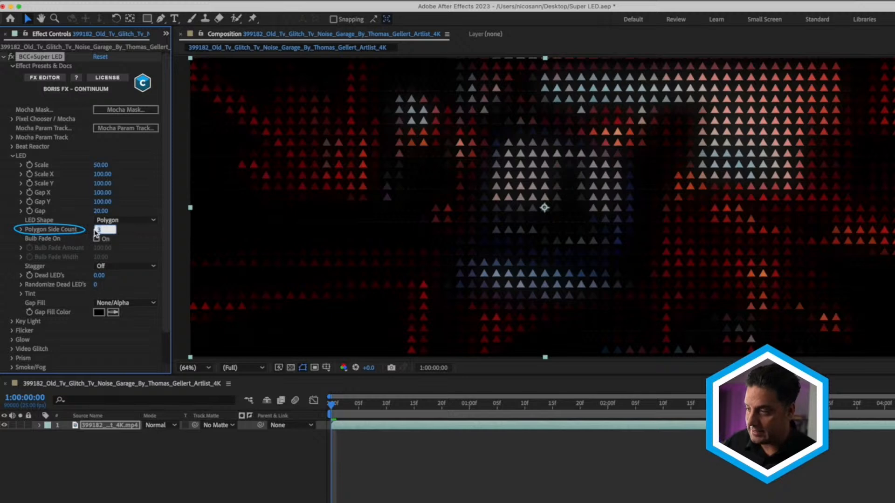
key("Return")
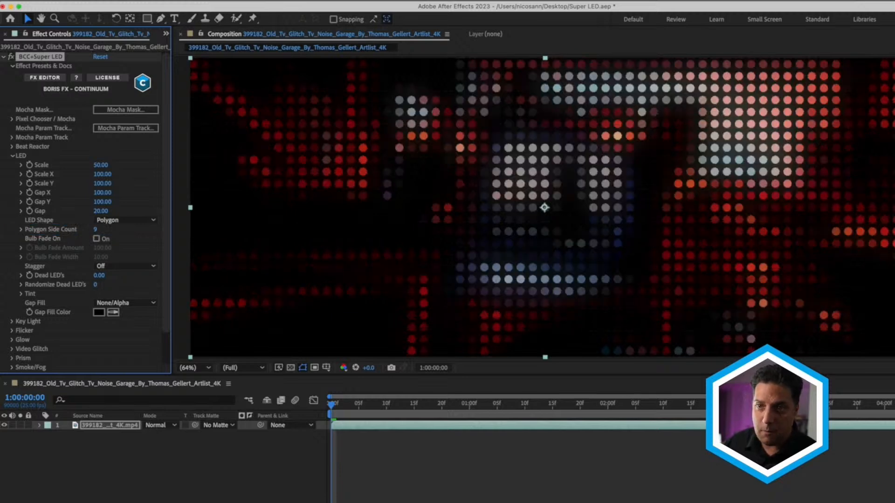
left_click(96, 230)
key("Return")
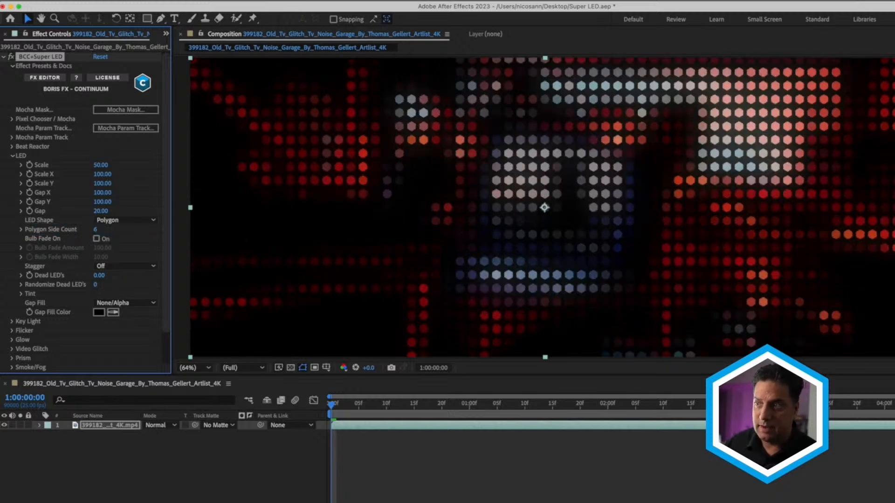
left_click(100, 165)
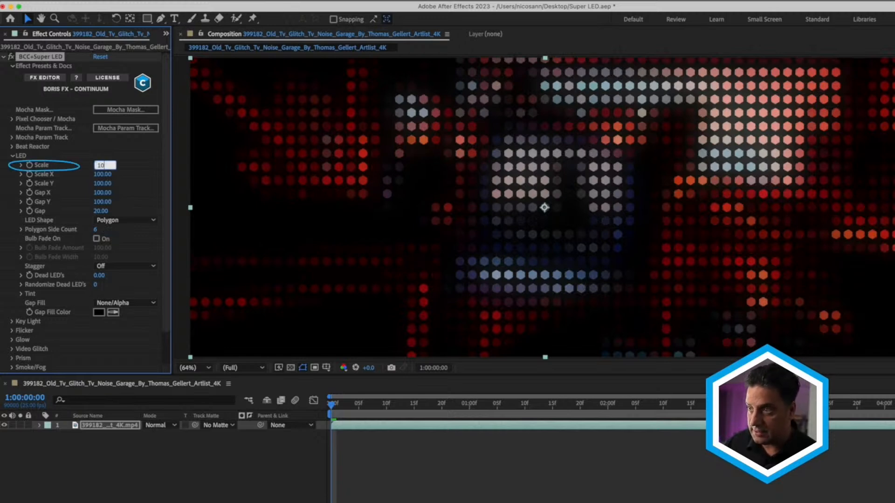
key("Return")
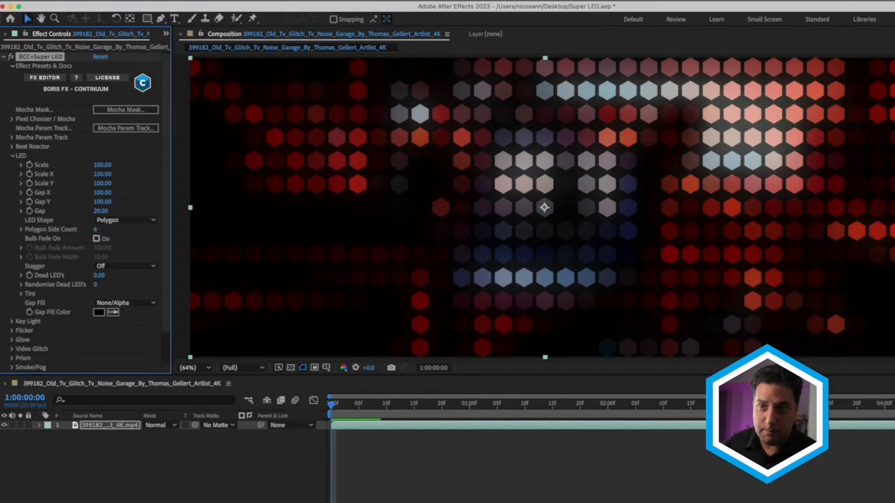
Step: Toggle Bulb Fade to compare, leave it on, and set Bulb Fade Width to 52 and Bulb Fade Amount to 75
left_click(96, 238)
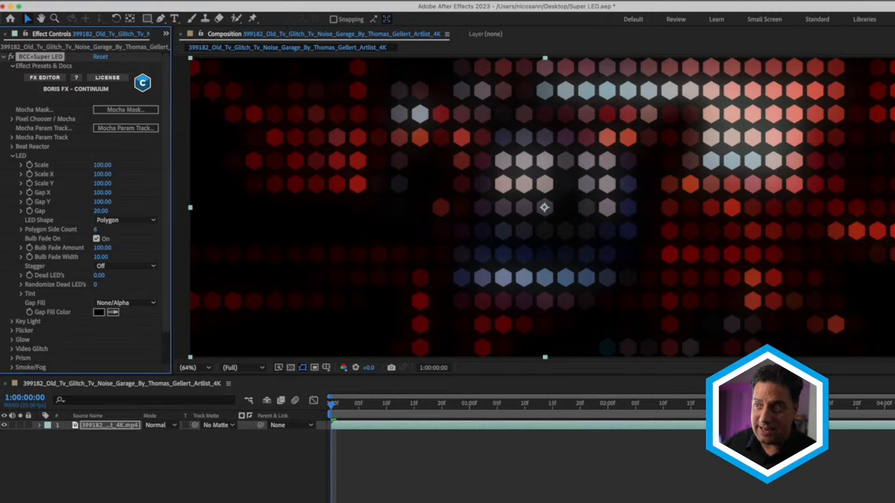
left_click(96, 238)
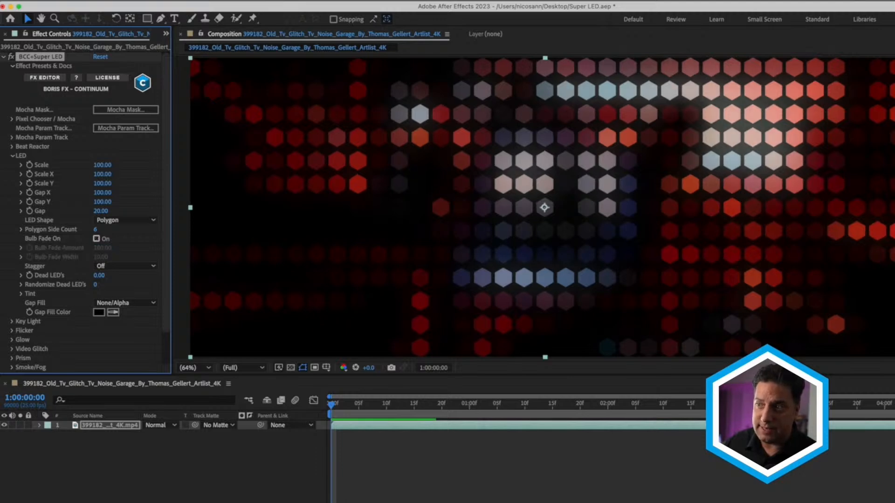
left_click(96, 238)
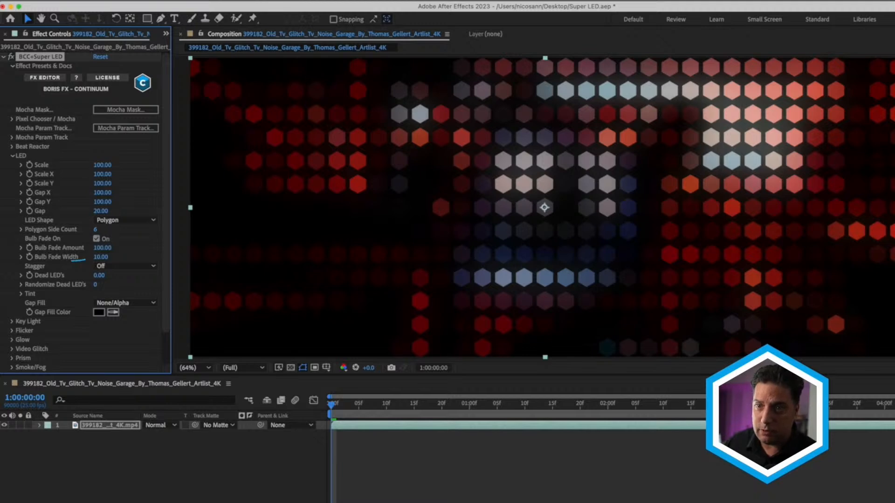
left_click_drag(100, 257, 120, 256)
left_click(102, 247)
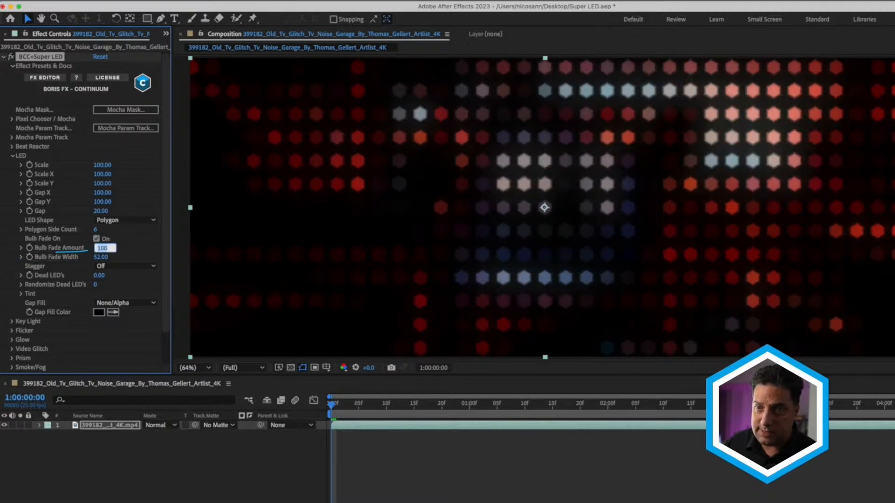
type("75")
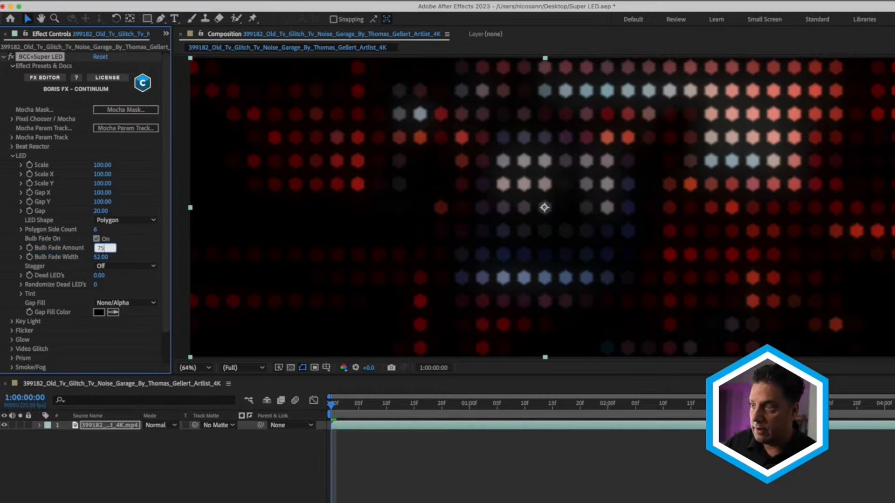
key("Return")
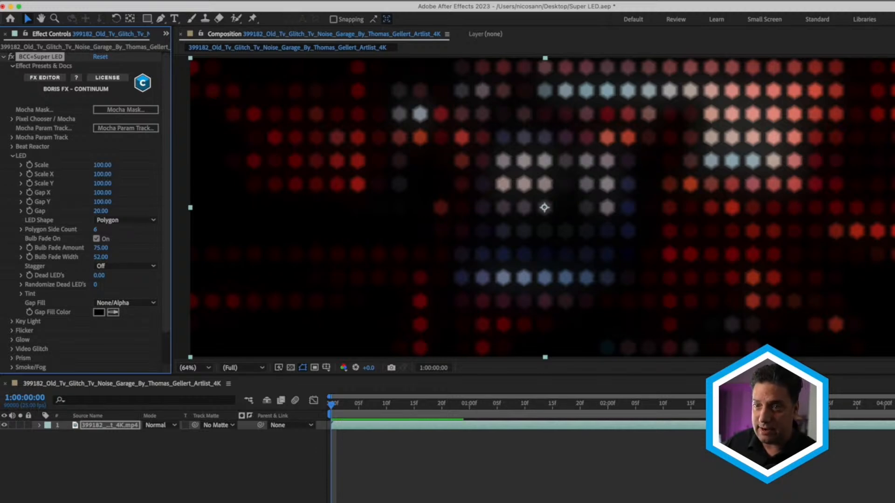
Step: Set the Dead LED's value to 35 in the LED settings
left_click(99, 275)
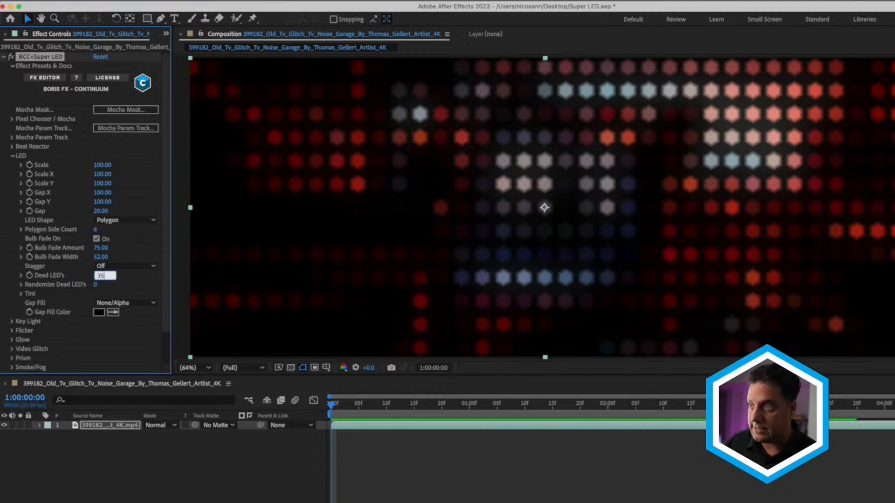
Step: Set Dead LED's to 35 and Randomize Dead LED's to 95 in the Super LED effect
key("Return")
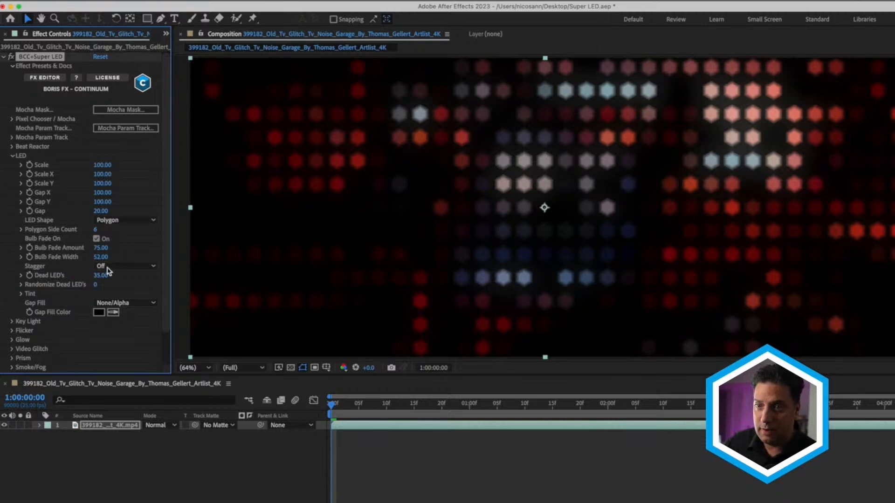
left_click_drag(97, 287, 144, 281)
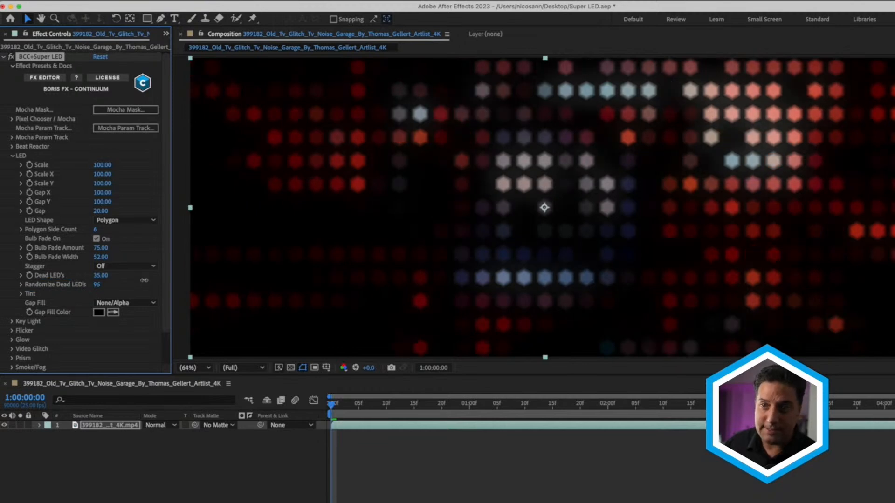
Step: Set the LED Scale to 15 and the Gap to 5
left_click(102, 165)
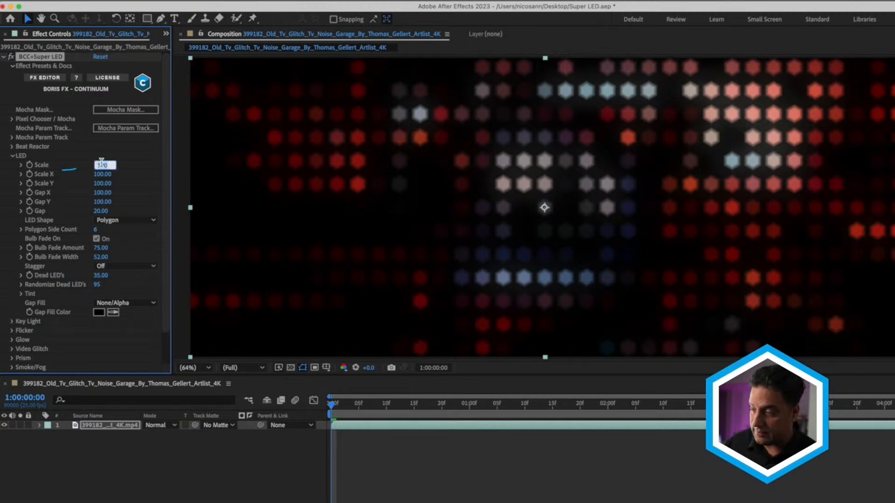
type("1")
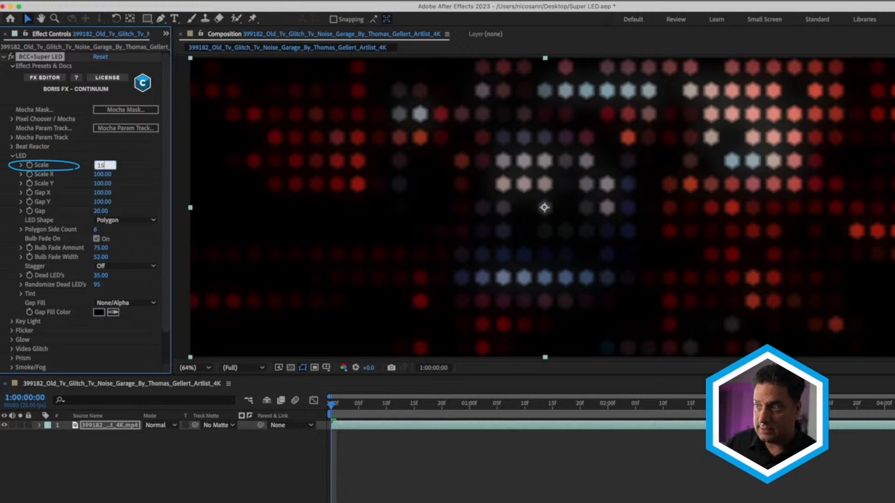
type("5")
key("Return")
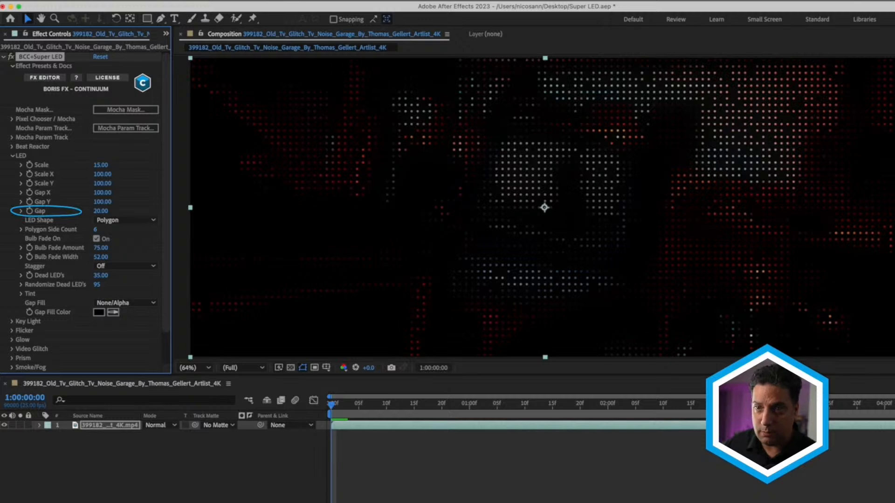
left_click(101, 211)
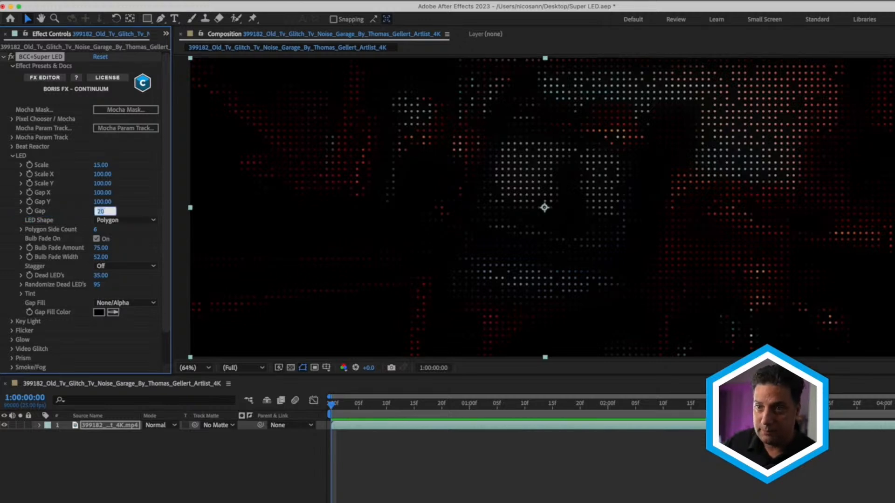
key("Return")
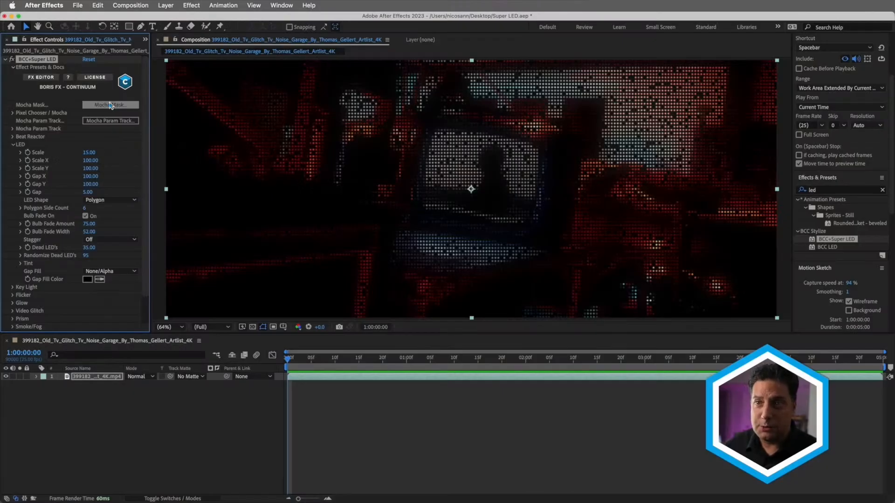
Step: Open the effect's Mocha mask editor, scrub through the footage and return to its first frame
left_click(110, 105)
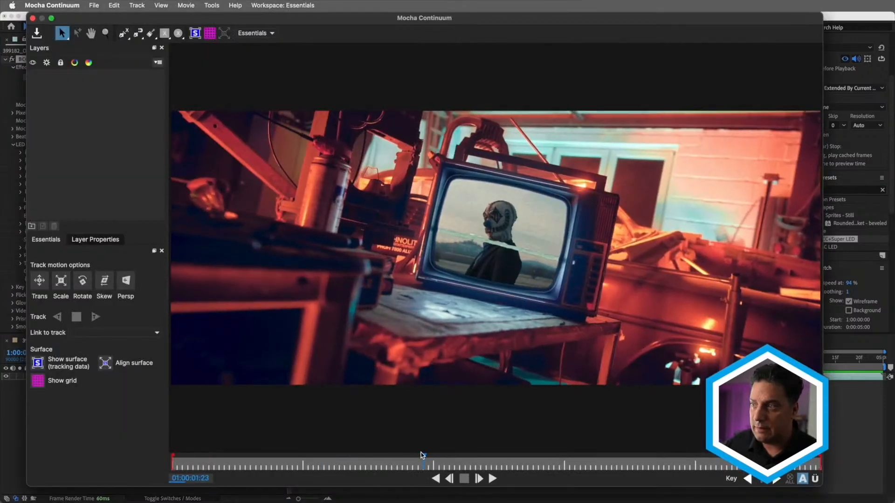
left_click(492, 462)
left_click_drag(492, 460, 135, 423)
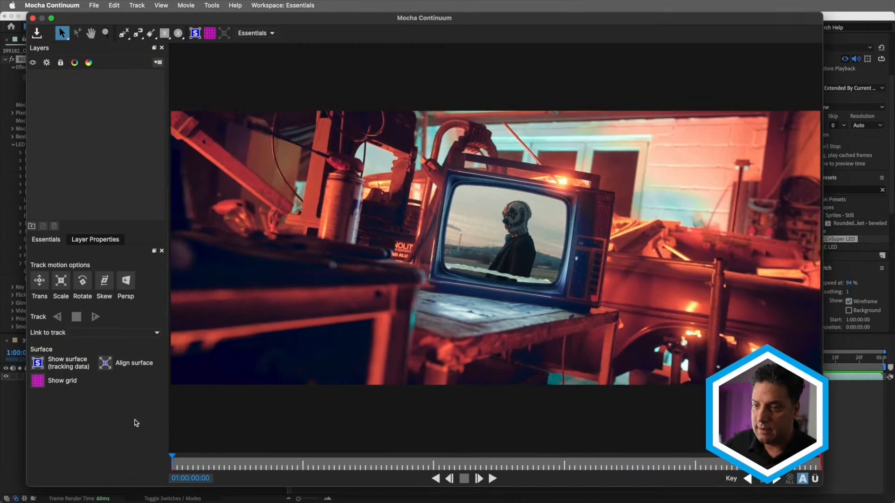
Step: Draw a closed four-point X-spline around the control and speaker grille area beside the TV screen
left_click(121, 34)
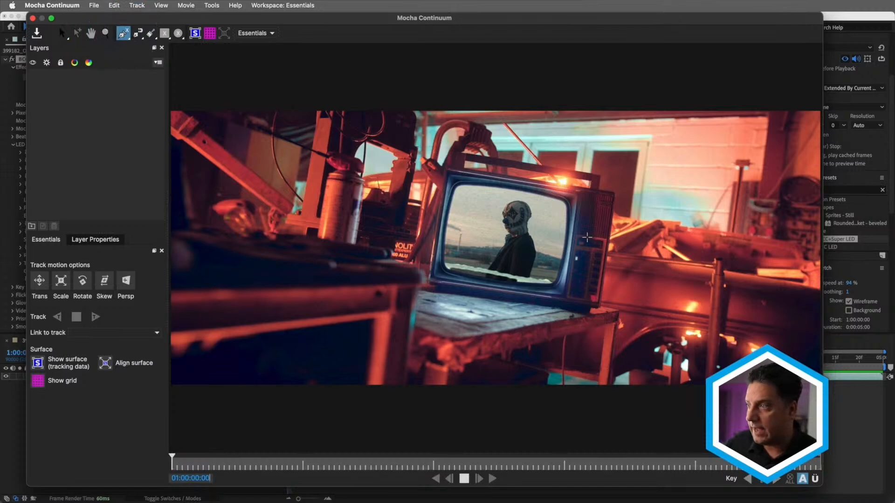
left_click(593, 223)
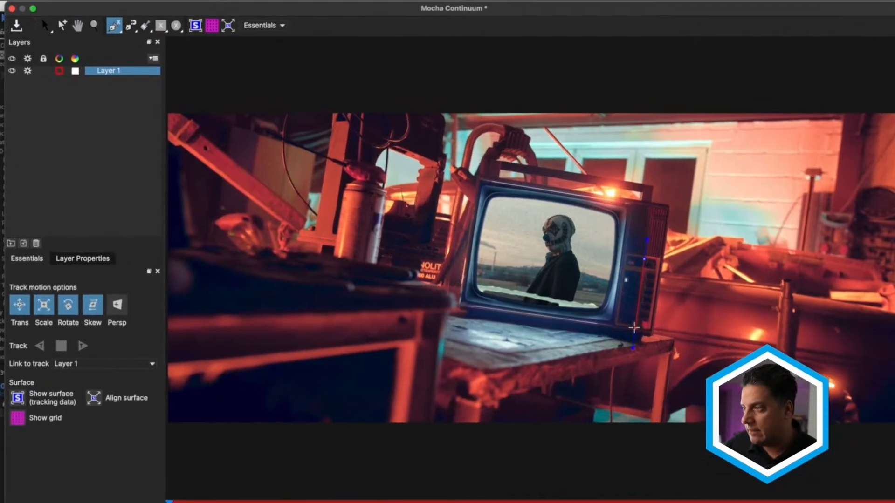
left_click(594, 303)
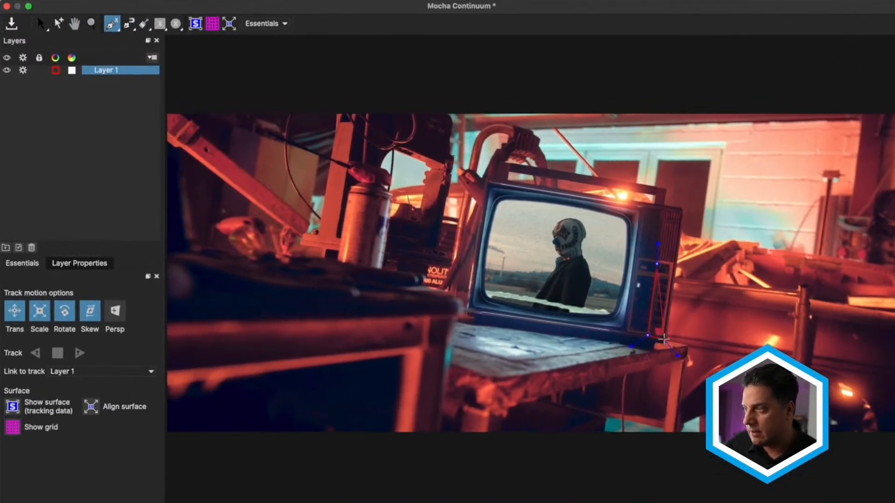
left_click(673, 264)
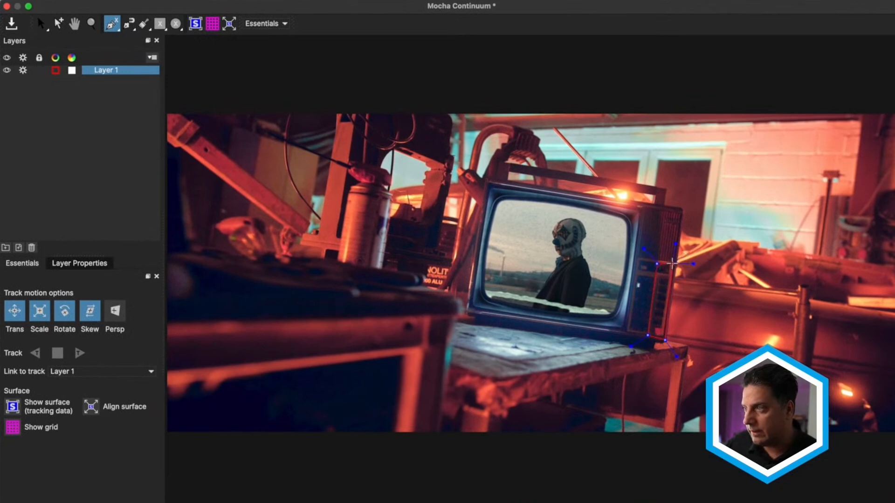
right_click(657, 263)
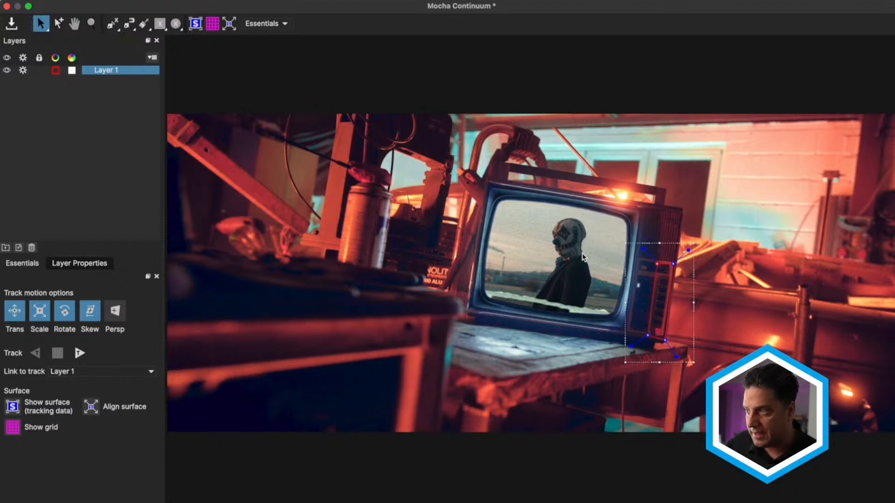
Step: Pull out the handles of the control-panel shape's four points to sharpen its corners
left_click_drag(643, 250, 641, 245)
left_click_drag(688, 250, 694, 246)
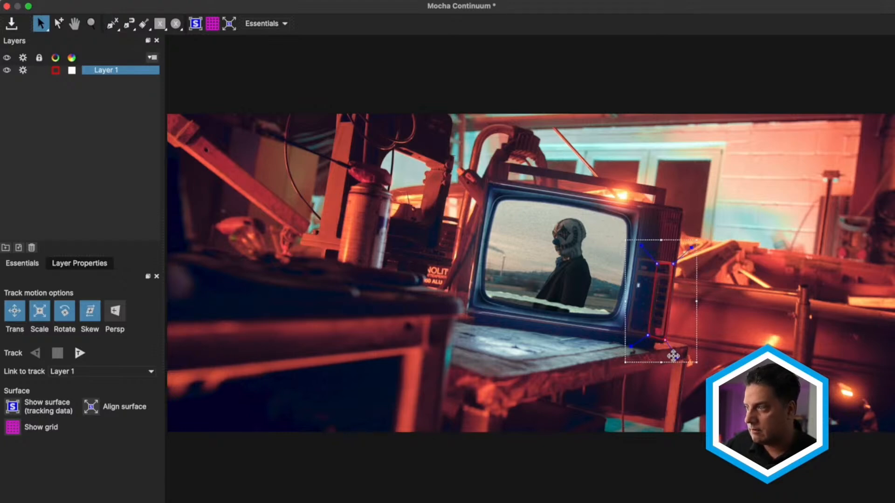
left_click_drag(675, 357, 681, 365)
left_click_drag(631, 347, 626, 349)
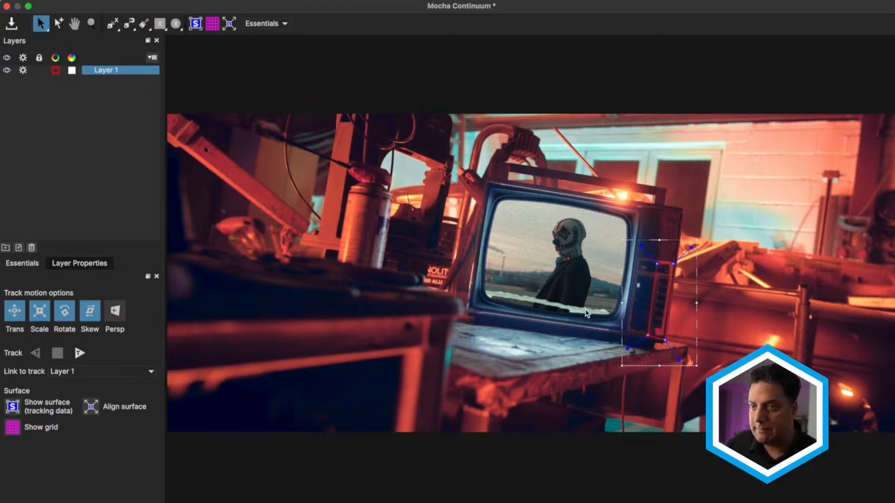
Step: Turn off Skew tracking, track the control-panel shape forward through the clip and play the track back
left_click(83, 316)
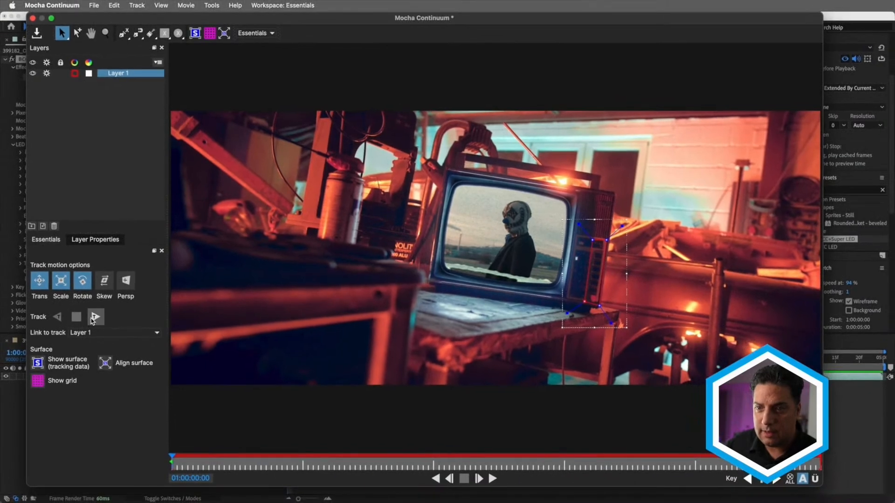
left_click(95, 318)
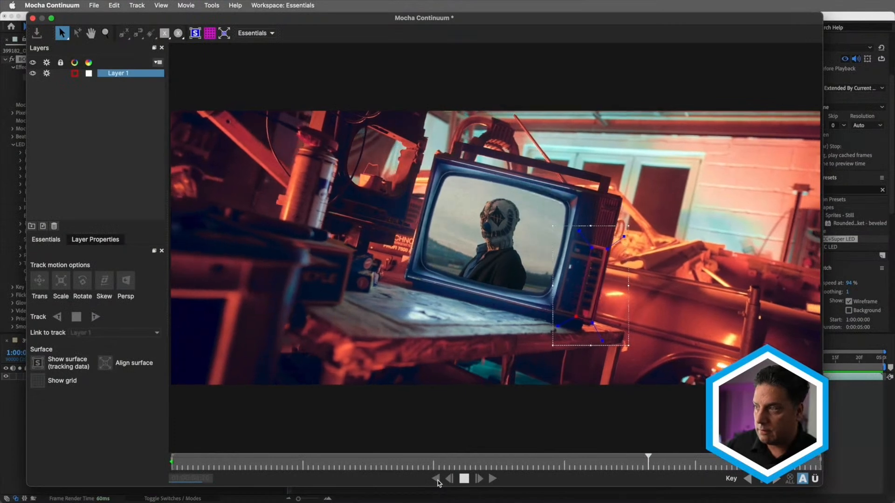
left_click(438, 480)
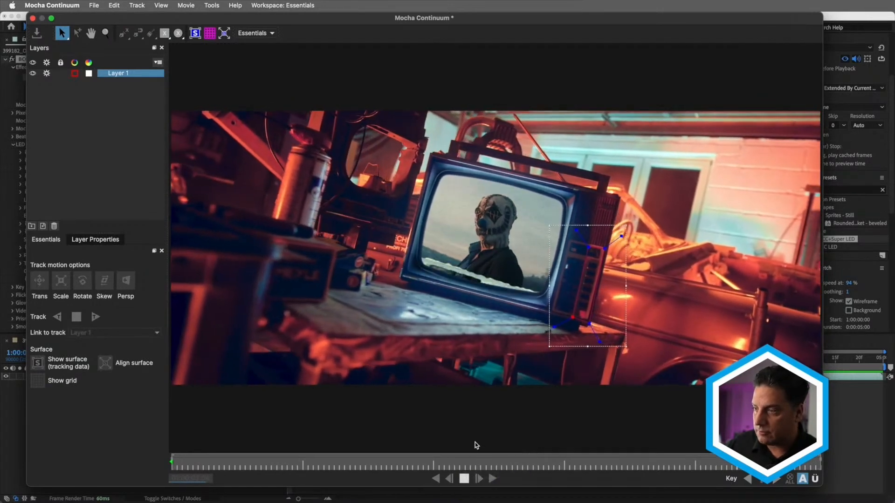
left_click(463, 479)
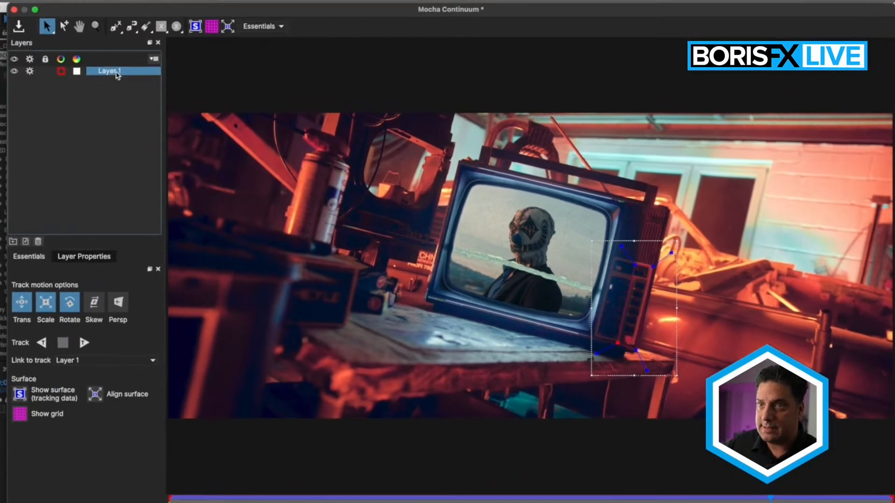
Step: Rename the tracked layer to Track and hide it
double_click(122, 73)
type("Trac")
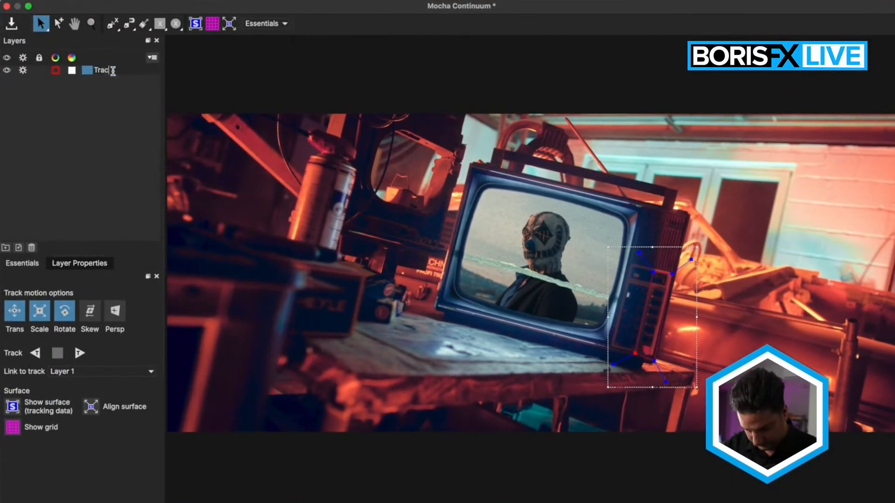
type("k")
key("Return")
left_click(7, 70)
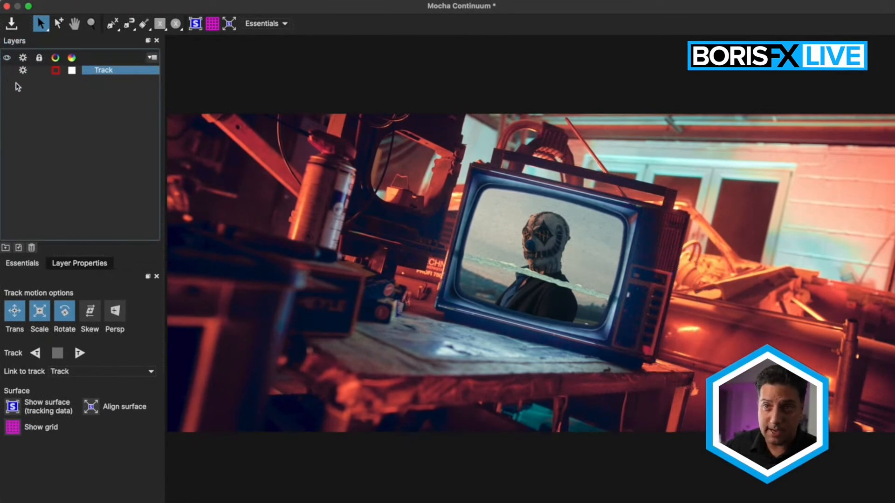
Step: With no layer selected, draw a closed X-spline on a new layer following the edge of the TV screen
left_click(59, 109)
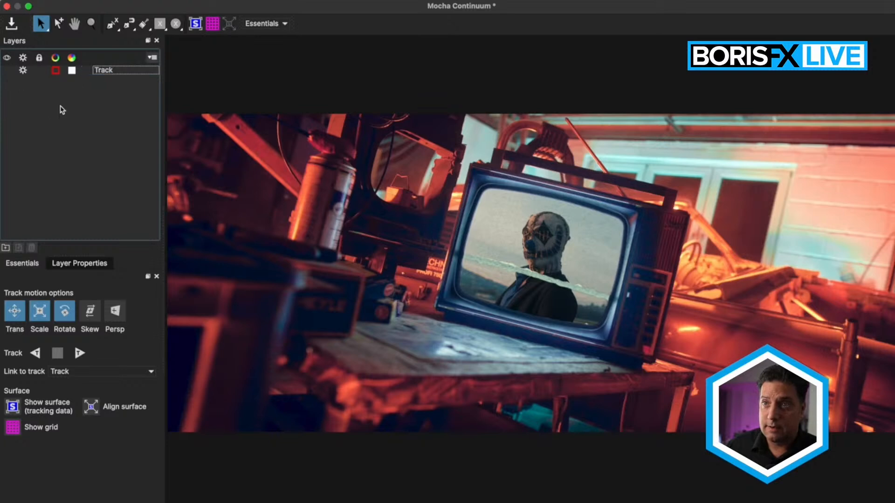
left_click(111, 23)
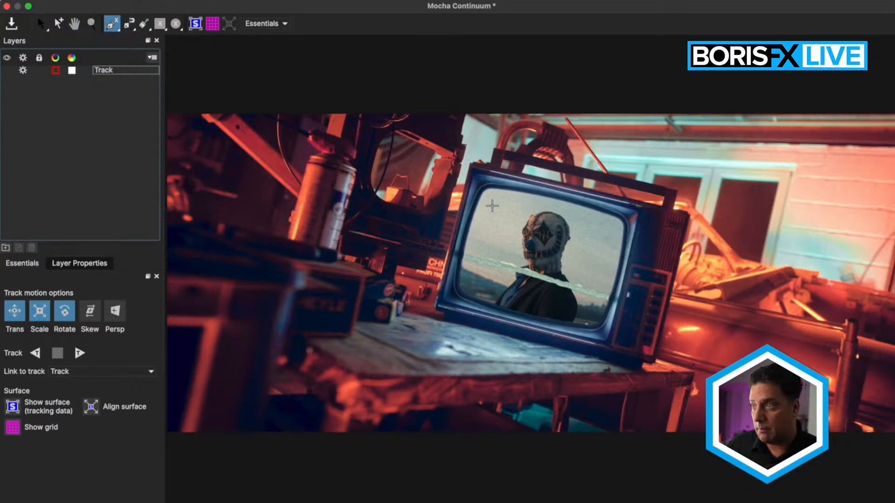
left_click(474, 213)
left_click(481, 193)
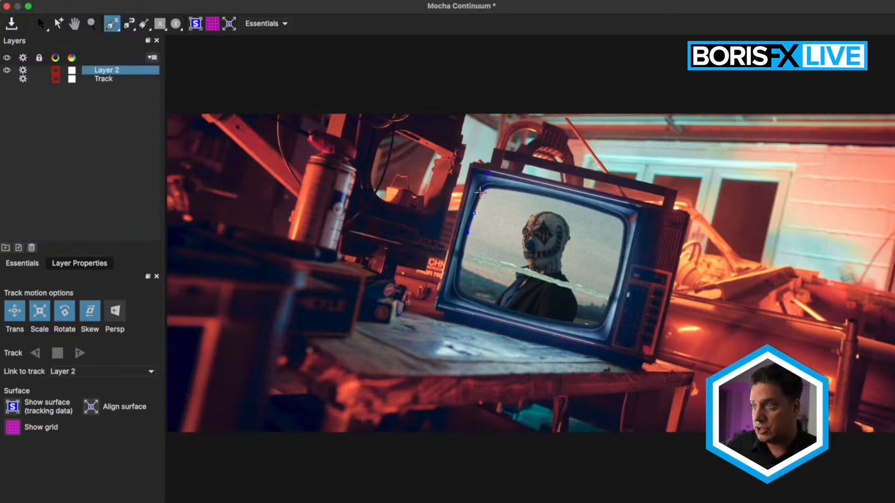
left_click(488, 187)
left_click(501, 188)
left_click(550, 195)
left_click(615, 216)
left_click(622, 251)
left_click(597, 326)
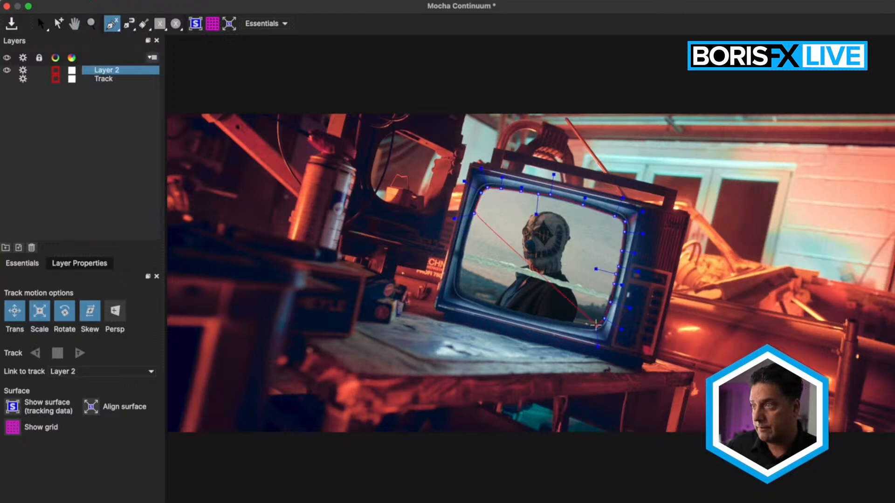
left_click(565, 320)
left_click(523, 314)
left_click(460, 290)
left_click(473, 212)
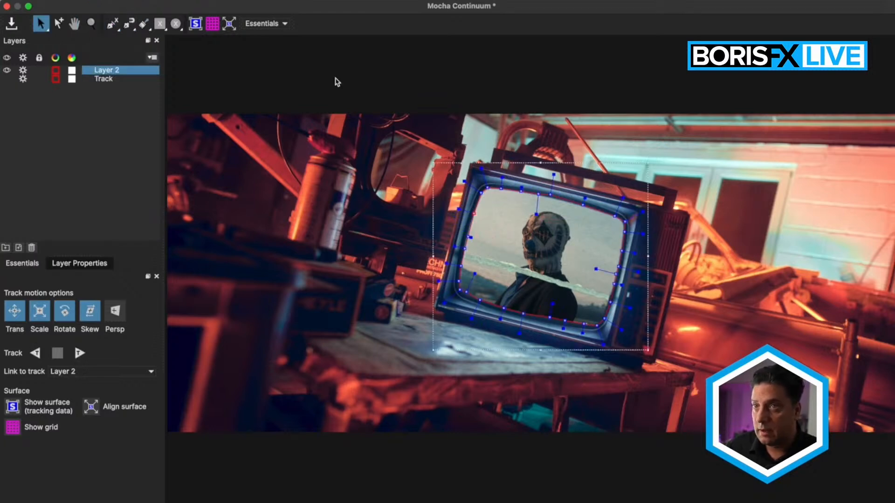
Step: Link the TV screen layer to the Track layer's tracking data and rename it to Mask
left_click(80, 264)
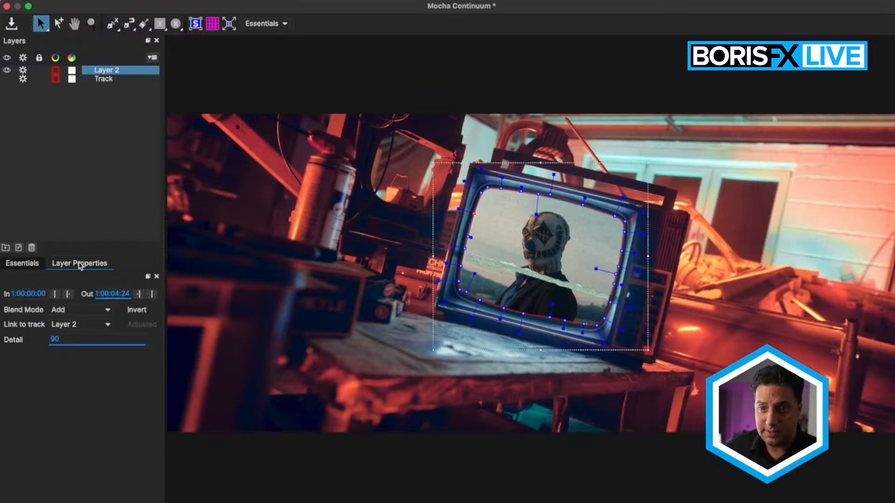
left_click(65, 329)
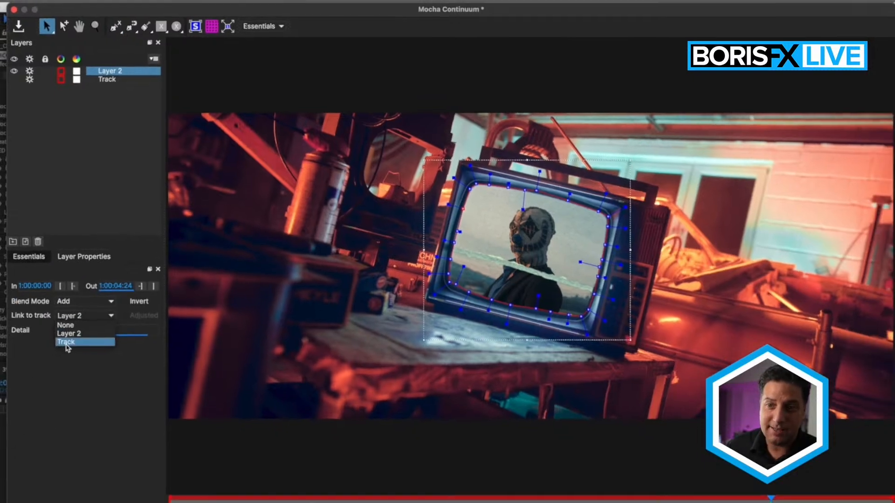
left_click(65, 353)
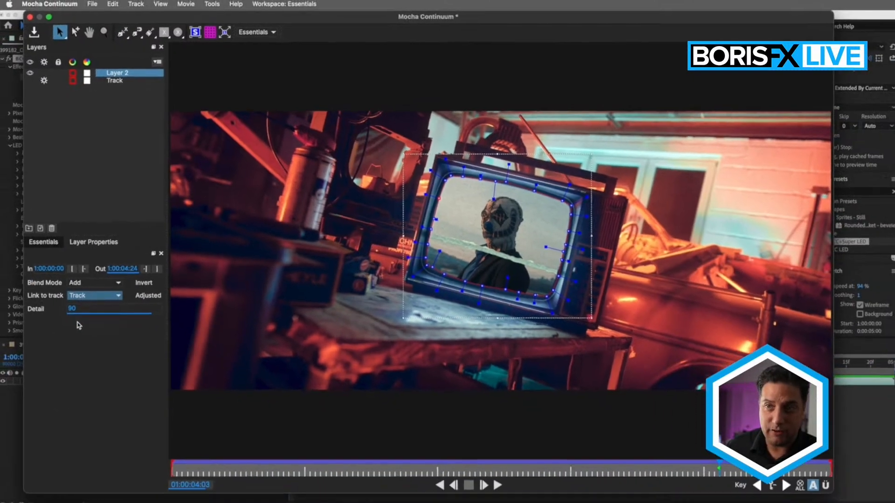
double_click(131, 73)
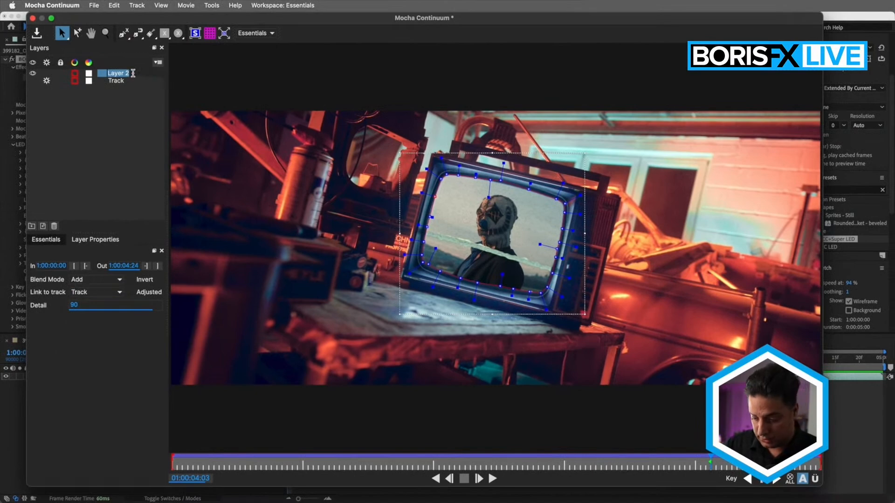
type("Mask")
key("Return")
Step: At the clip's first frame, adjust the Mask spline's points along the left side and upper edge to fit the TV screen
left_click_drag(710, 459, 77, 476)
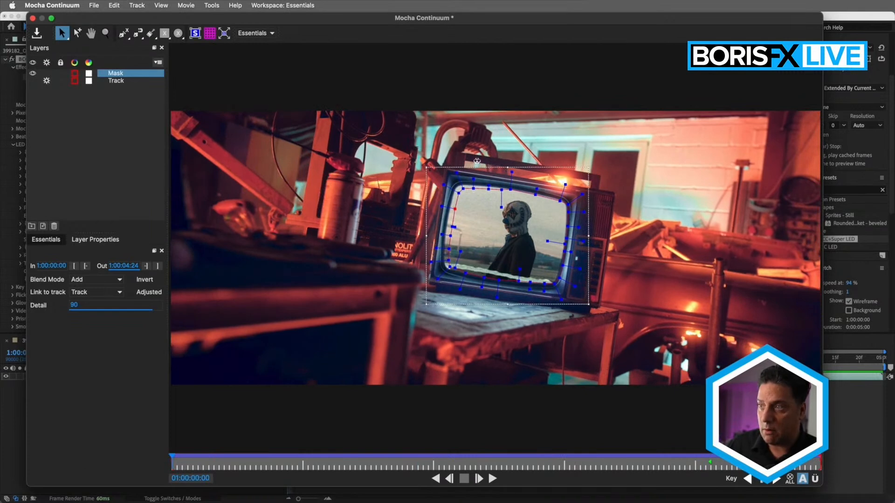
left_click_drag(477, 161, 412, 283)
left_click_drag(402, 313, 402, 313)
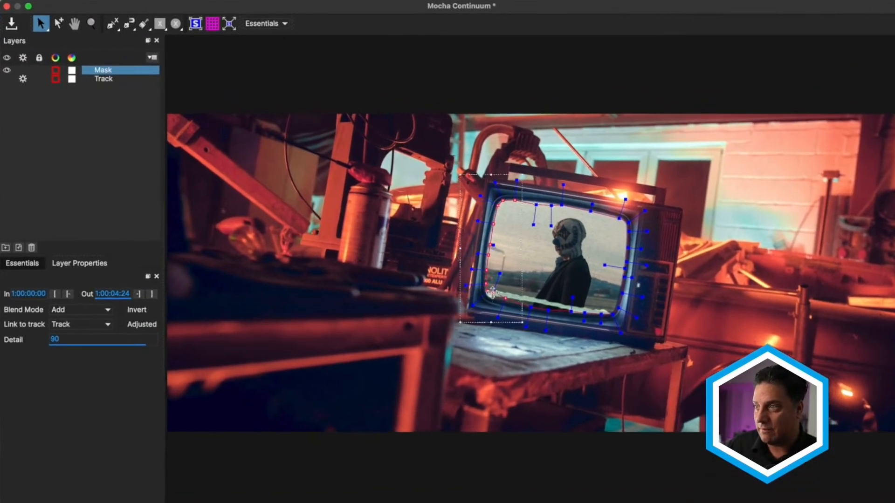
left_click(488, 302)
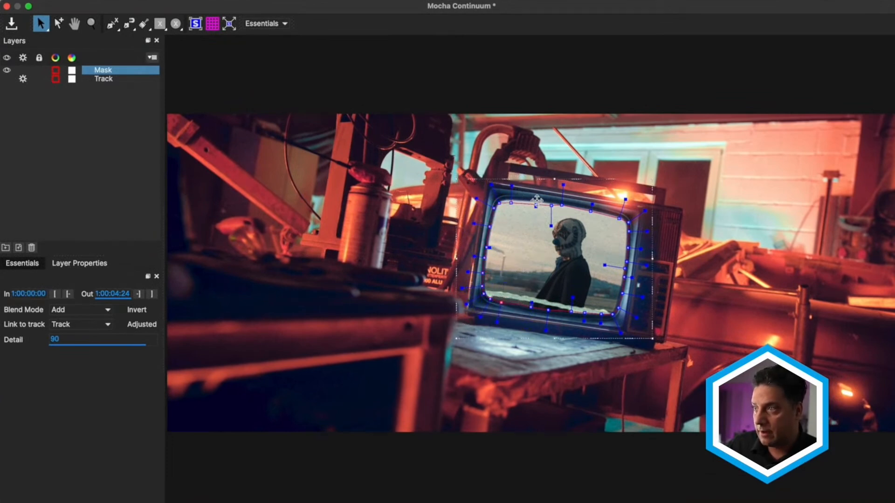
mouse_move(536, 200)
left_mouse_down()
mouse_move(500, 199)
mouse_move(549, 204)
left_mouse_up()
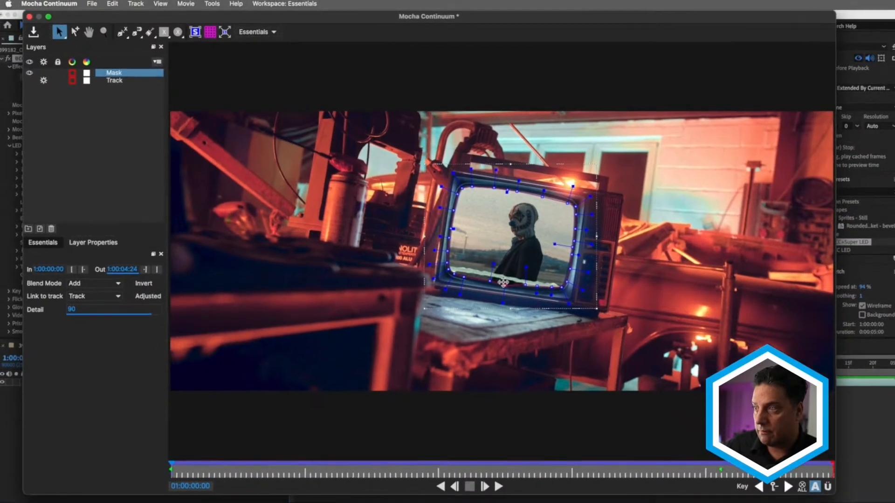
Step: Play back the tracked mask over the clip, stop playback, and close Mocha saving the project changes
left_click(491, 479)
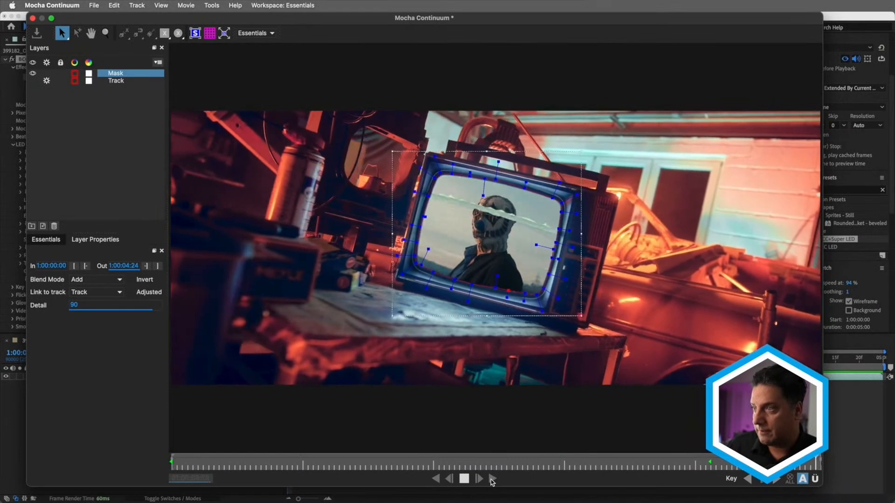
left_click(467, 476)
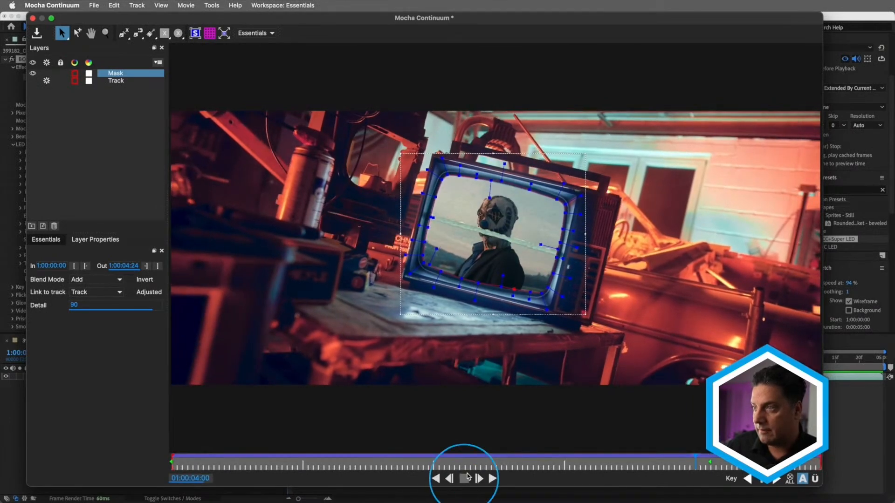
left_click(33, 19)
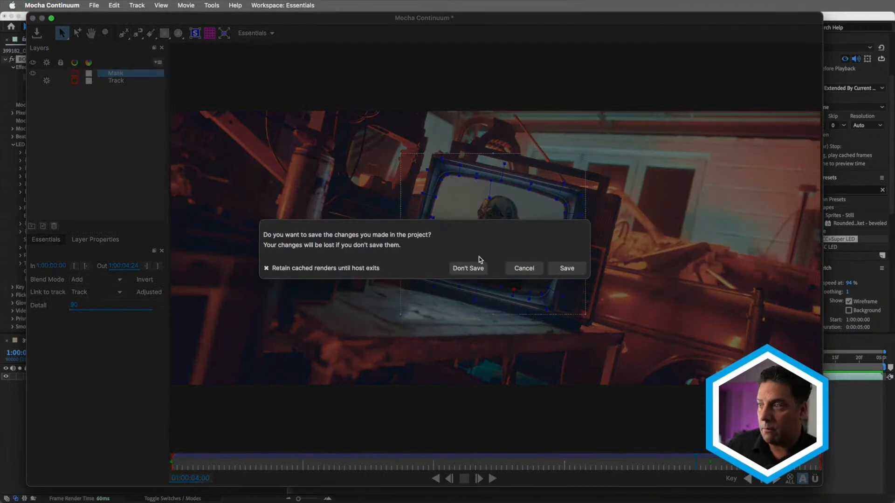
left_click(567, 268)
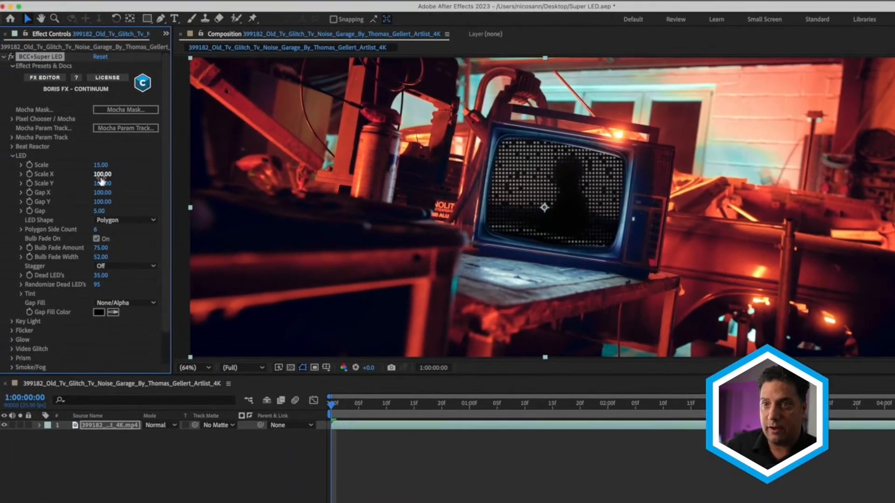
Step: In the Super LED effect's Pixel Chooser mask settings, turn on Invert Mask and set Mask Feather to 27
left_click(12, 120)
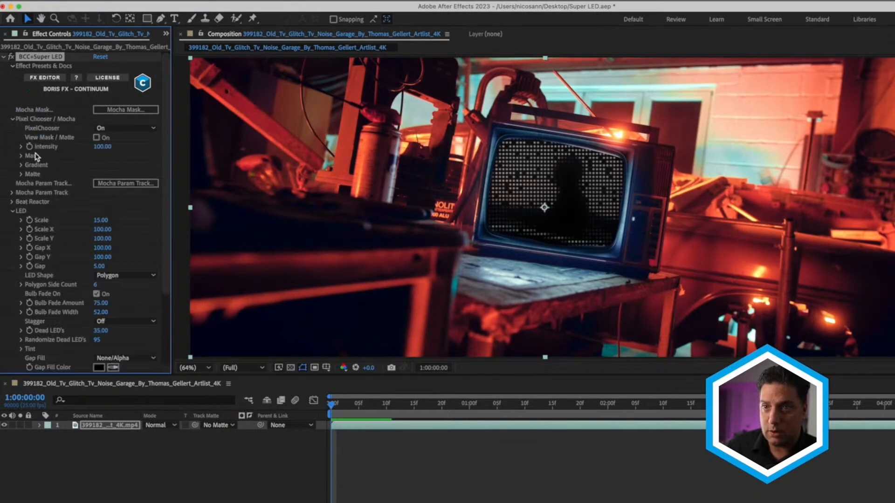
left_click(21, 155)
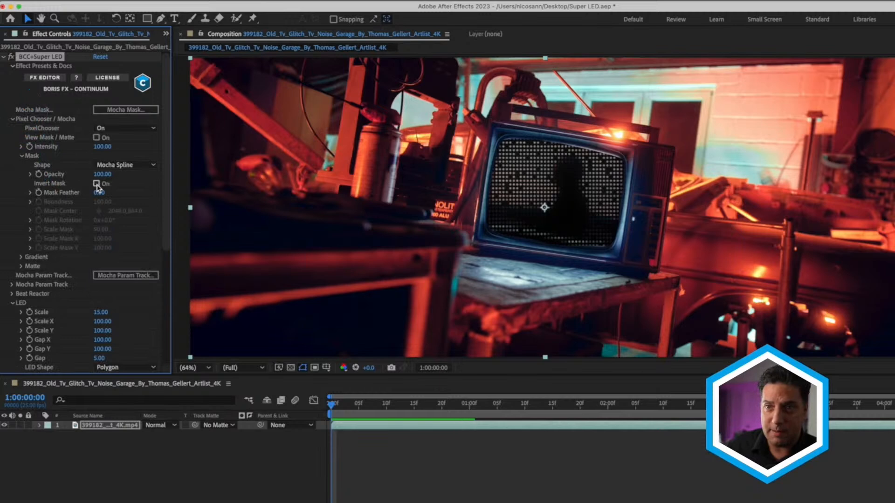
left_click(96, 184)
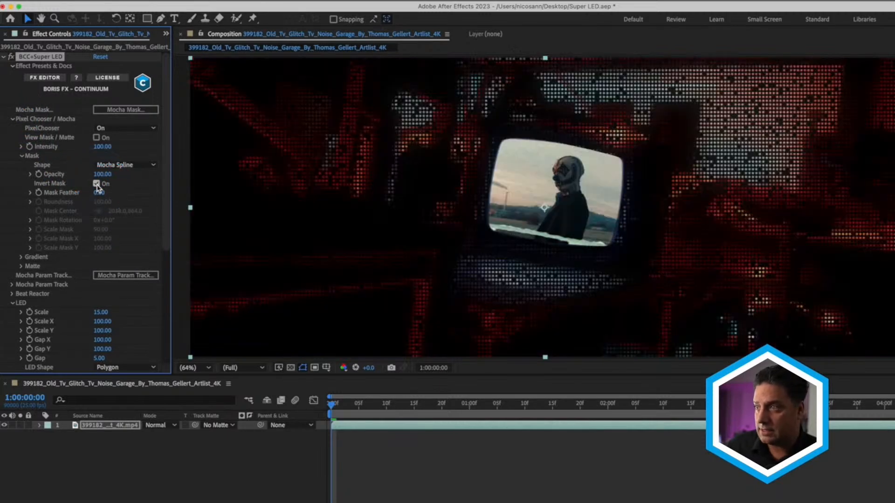
left_click_drag(99, 193, 112, 194)
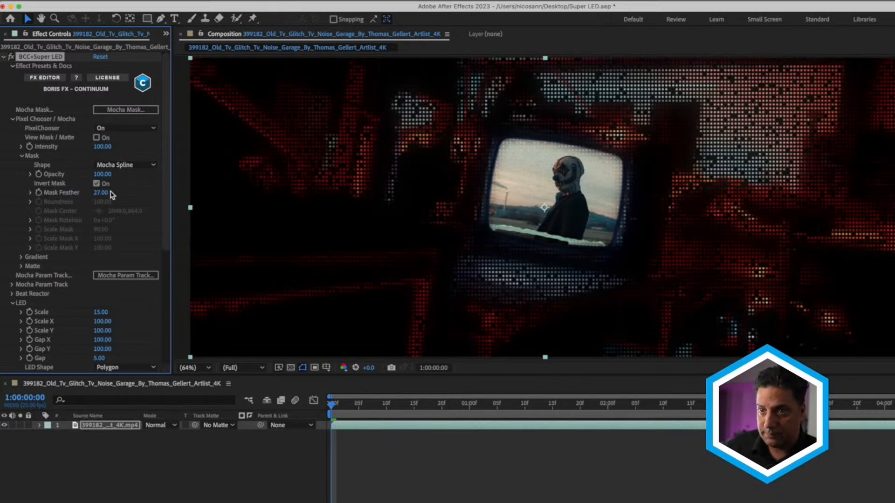
Step: Duplicate the TV footage layer and remove the BCC+Super LED effect from the lower copy
left_click(86, 430)
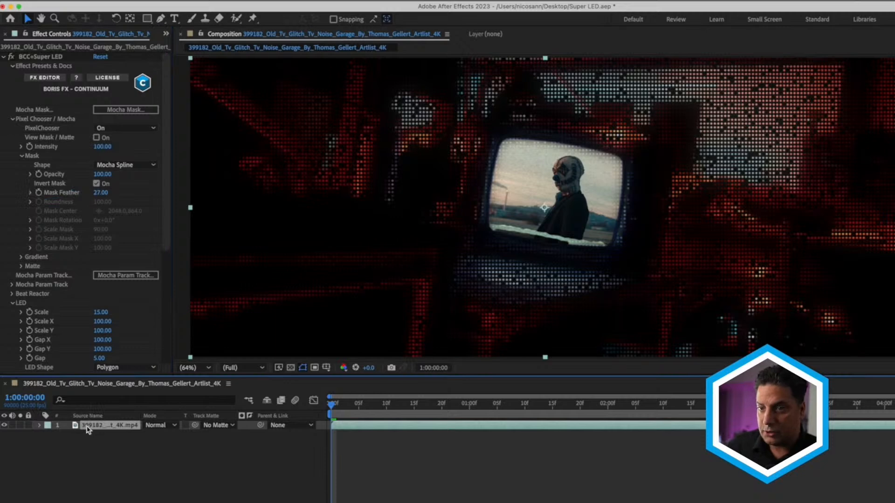
key("super+d")
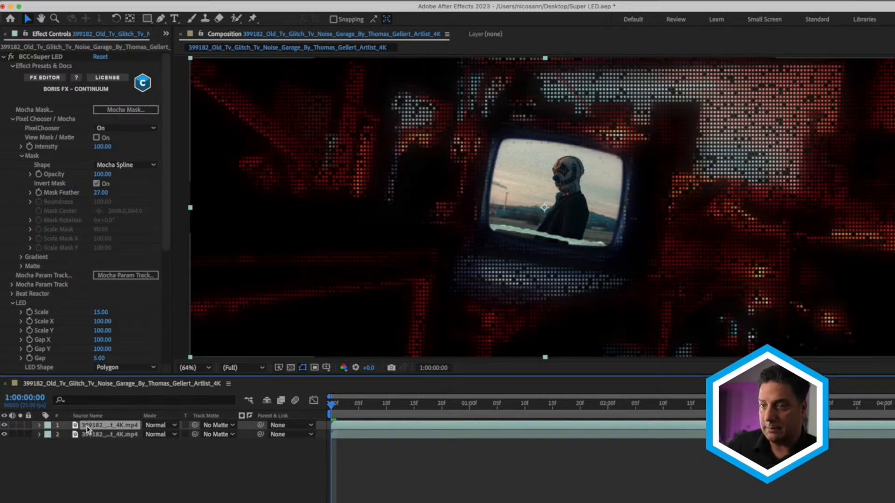
left_click(85, 435)
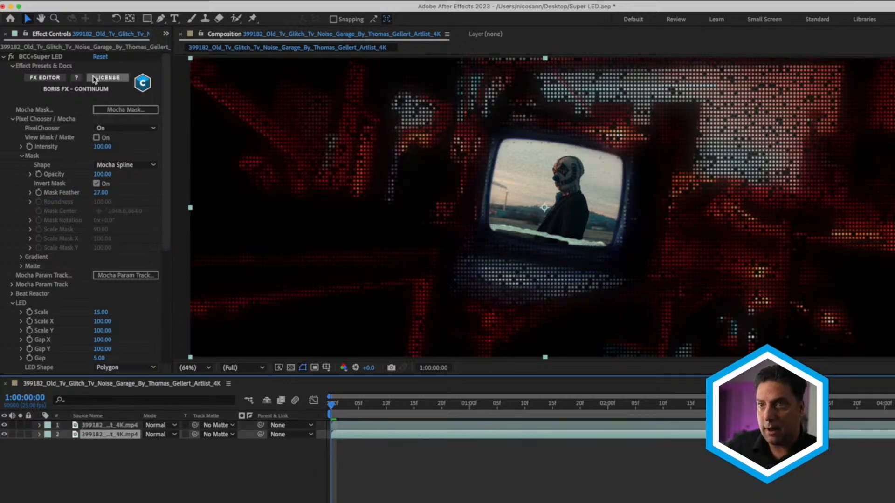
left_click(71, 58)
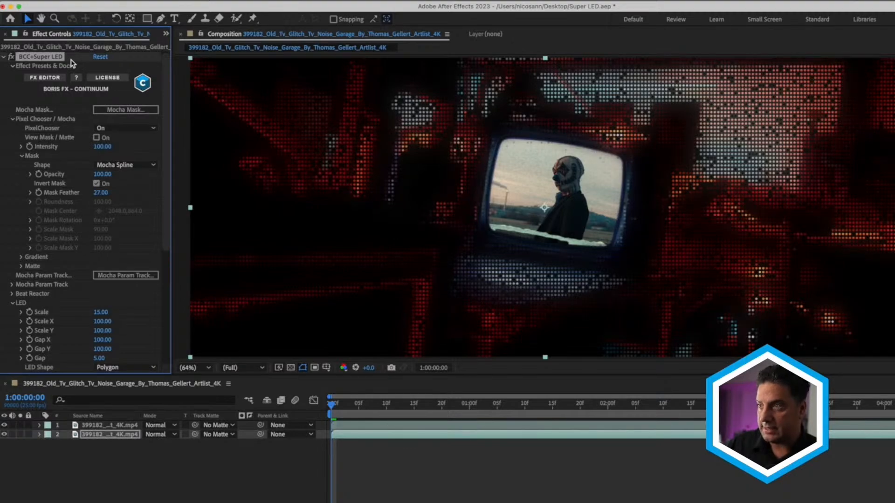
key("Delete")
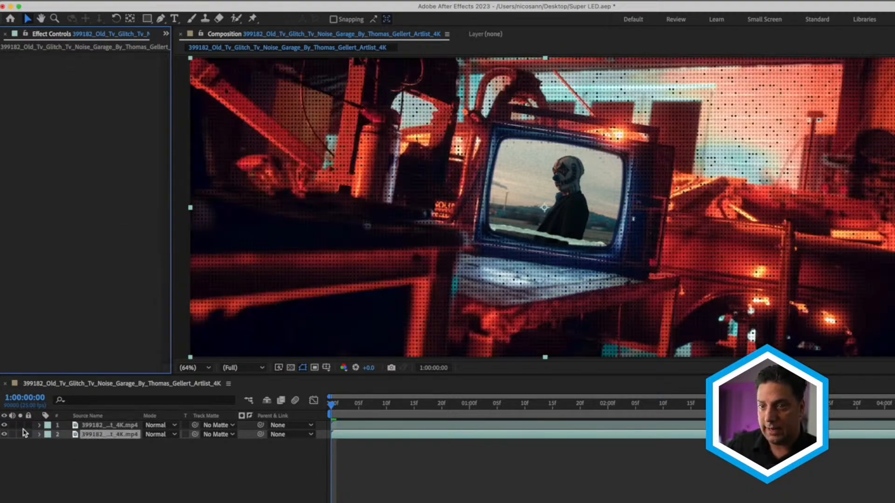
Step: Toggle the upper footage layer's visibility to compare the LED composite with the clean footage, leaving the layer shown
left_click(4, 425)
left_click(4, 425)
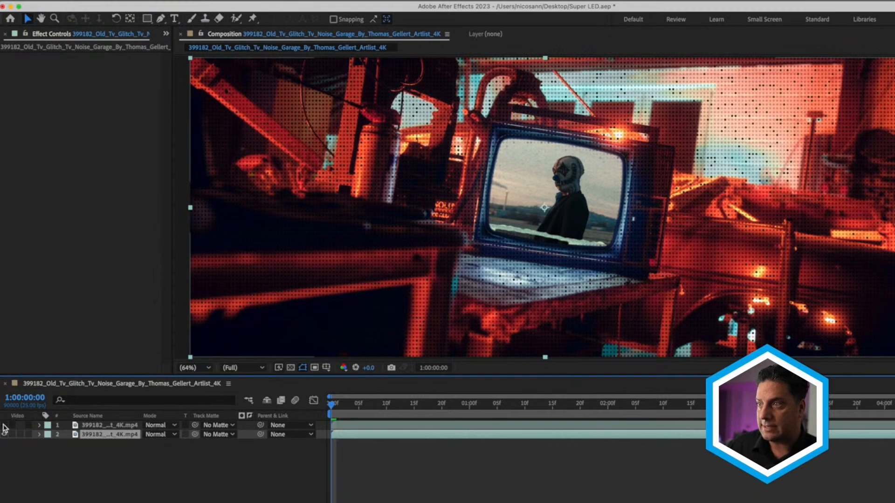
left_click(4, 425)
left_click(4, 425)
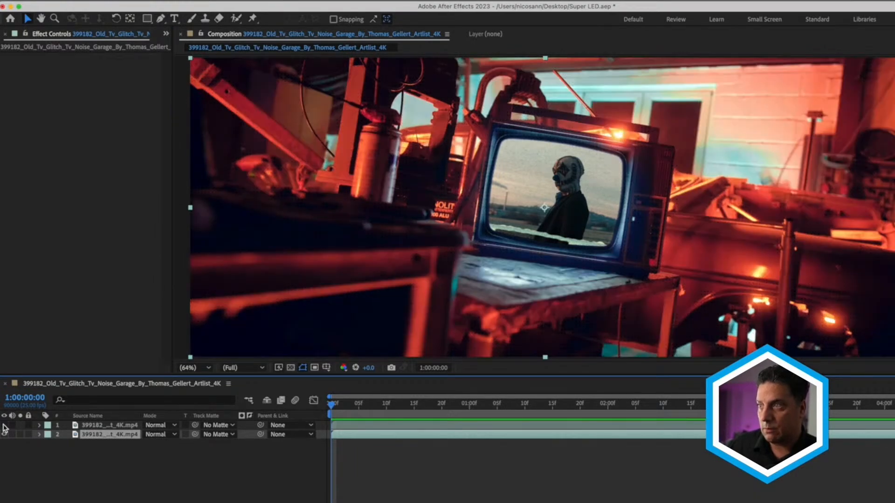
left_click(4, 425)
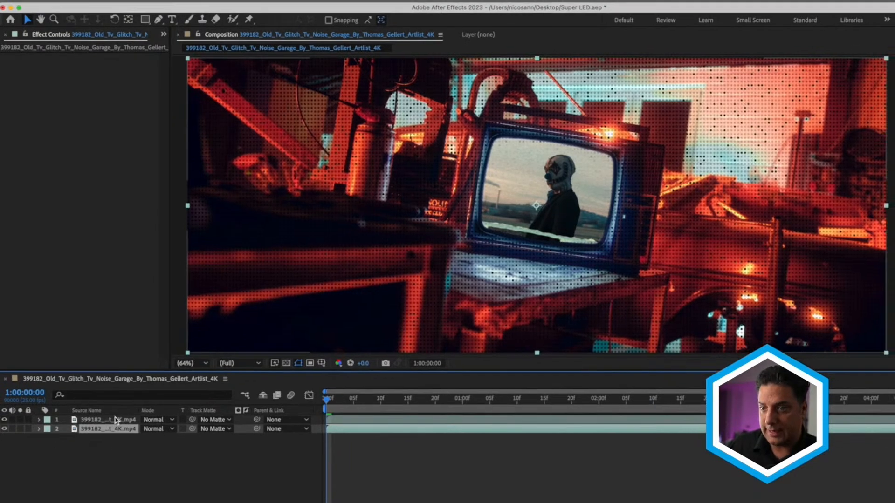
Step: On the upper footage layer, turn off Invert Mask and cycle through the blending modes to Overlay
left_click(118, 425)
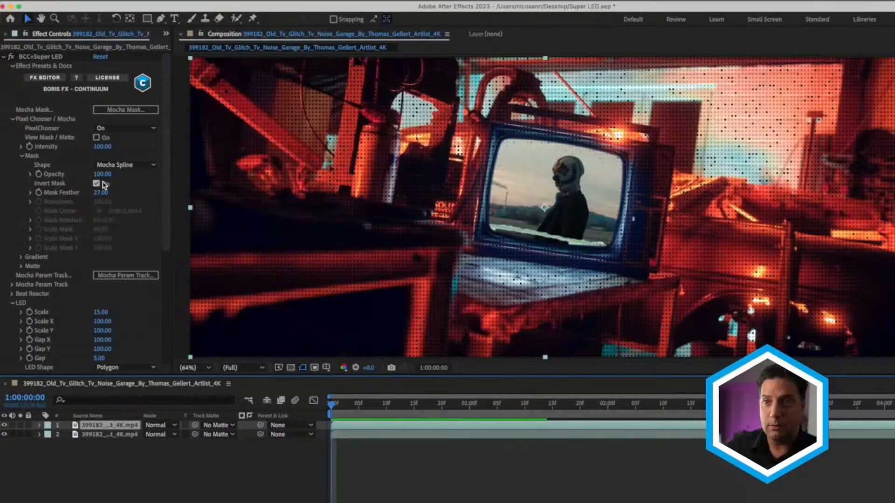
left_click(97, 184)
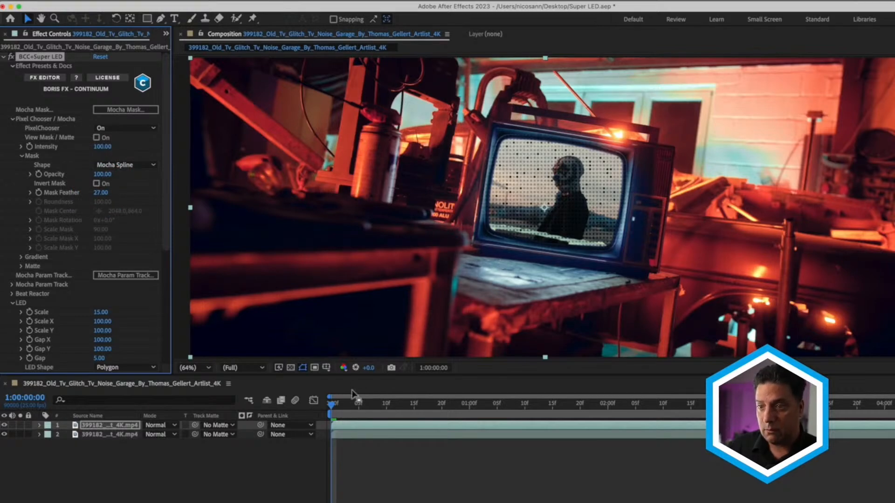
key("shift+equal")
key("shift+equal")
key("shift+equal")
key("shift+equal")
key("shift+equal")
key("shift+equal")
key("shift+equal")
key("shift+equal")
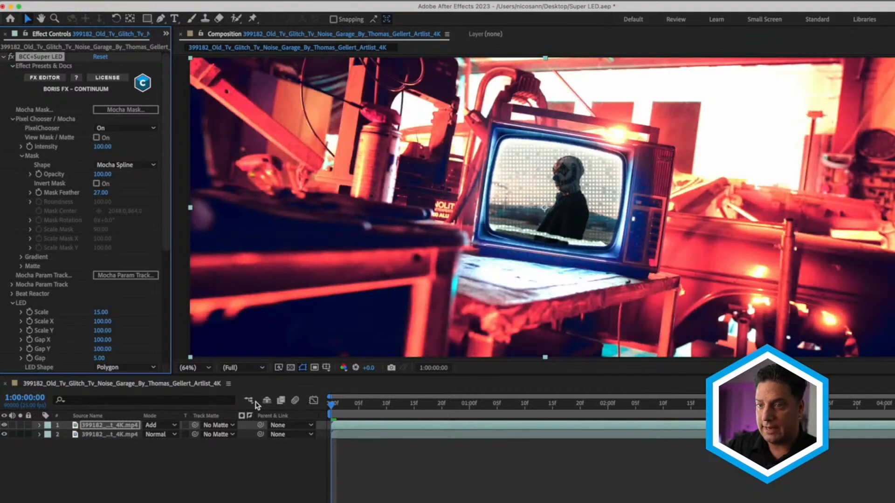
key("shift+equal")
key("shift+equal")
key("shift+equal")
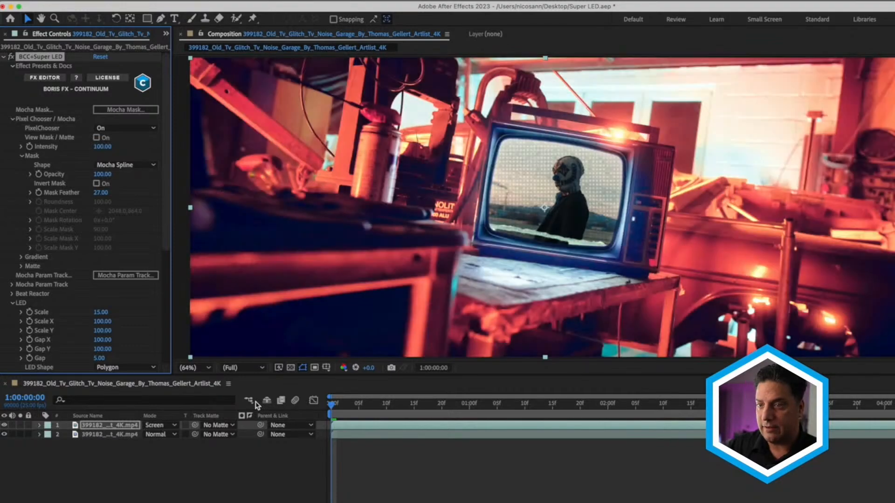
key("shift+equal")
key("shift+equal")
key("shift+equal")
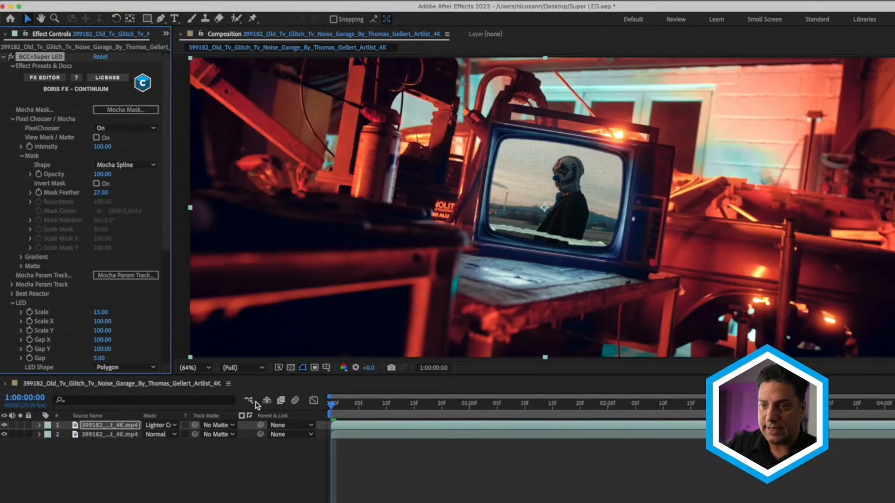
key("shift+equal")
key("shift+equal")
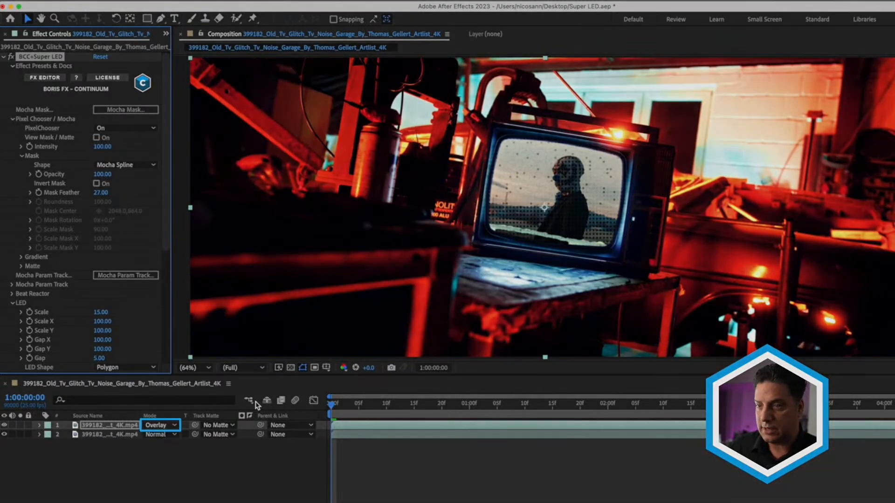
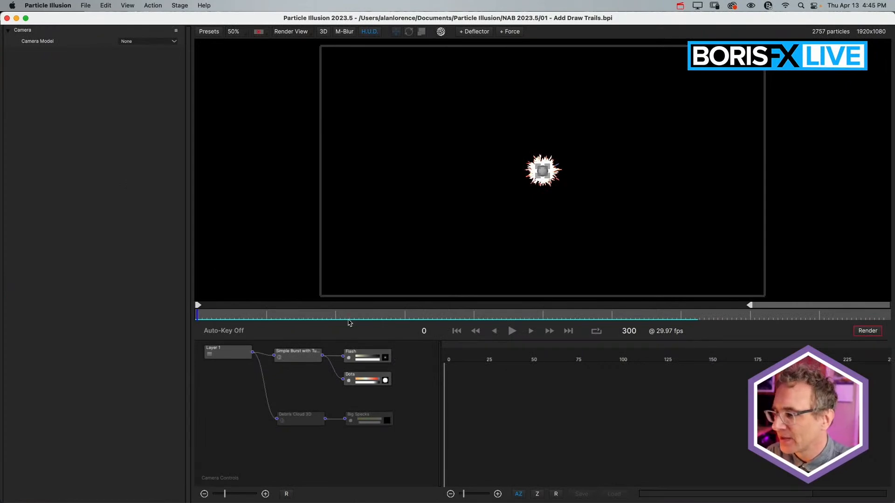
Step: In Particle Illusion, go to frame 87 and turn on Draw Trails for the burst's Dots particle
mouse_move(394, 317)
left_mouse_down()
mouse_move(578, 302)
mouse_move(399, 309)
left_mouse_up()
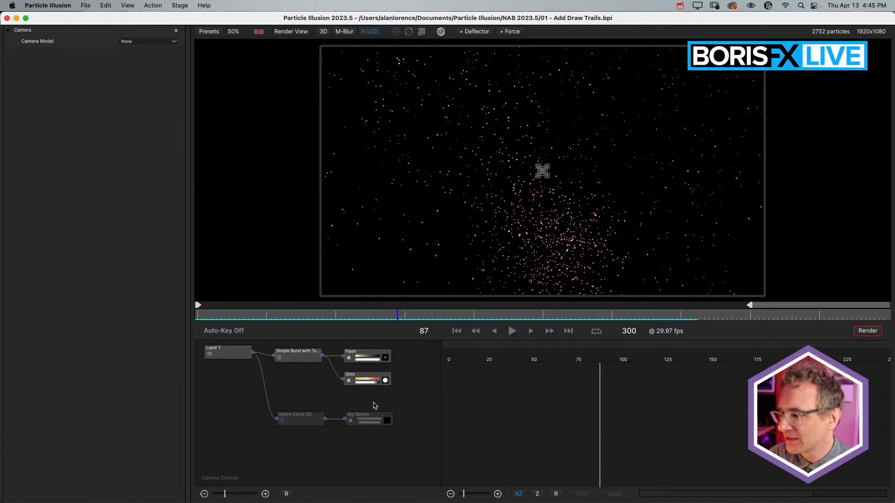
left_click(371, 385)
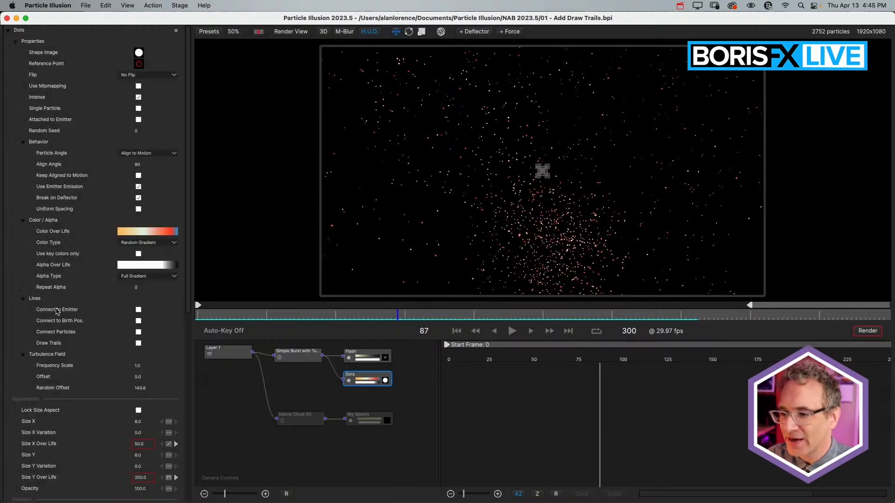
left_click(35, 299)
left_click(55, 345)
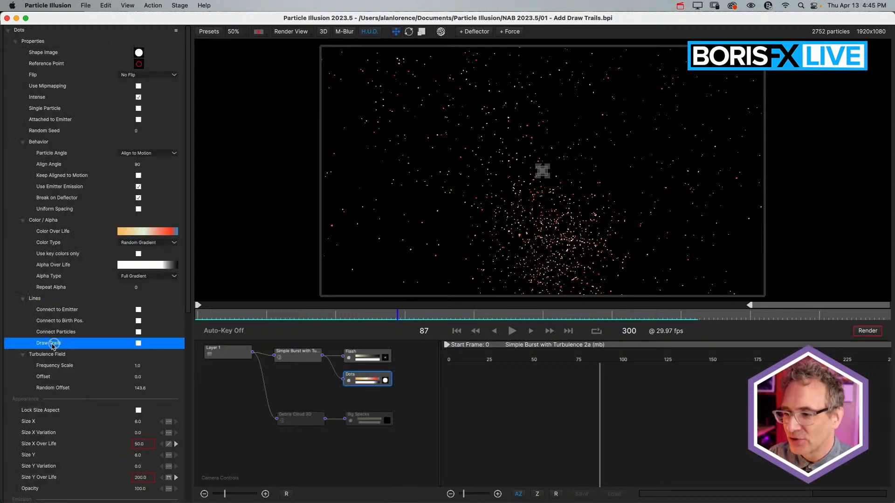
left_click(138, 344)
scroll(140, 345, "down", 4)
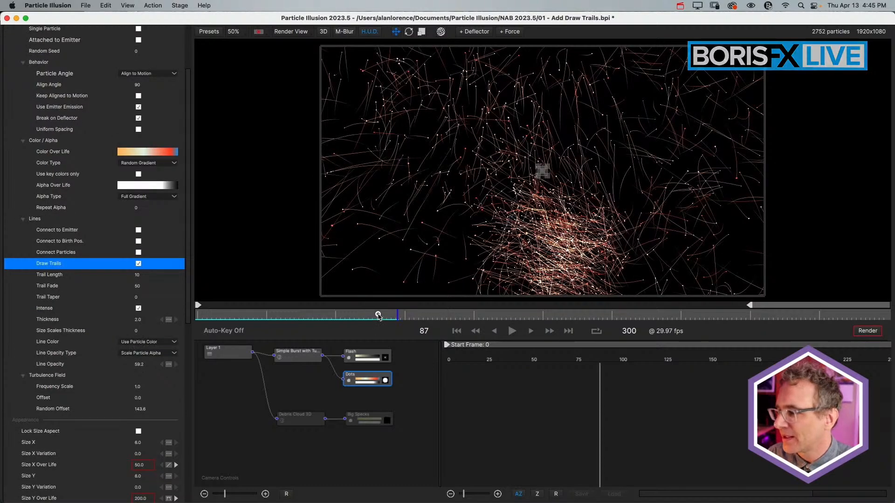
Step: Scrub through the burst animation to examine the Dots particle's trails, stopping at frame 81 with no node selected
left_click(583, 314)
left_click_drag(578, 314, 384, 310)
left_click(420, 371)
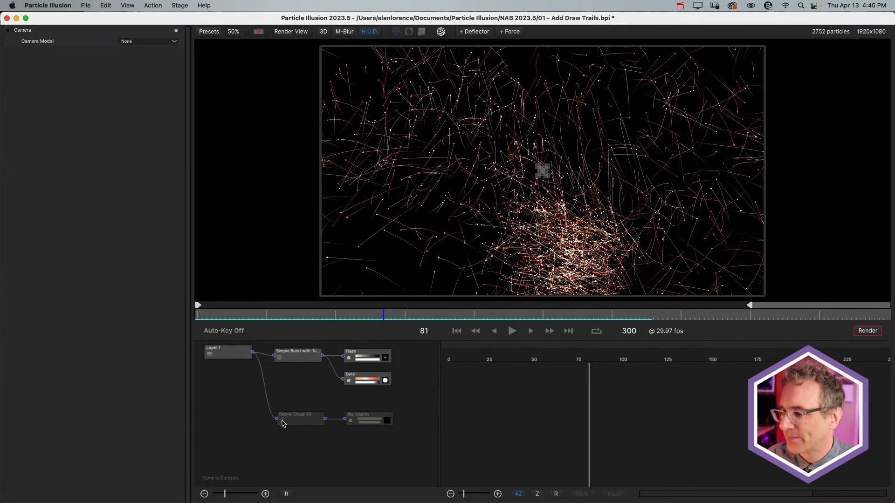
Step: Show the Debris Cloud 3D emitter instead of the burst, go to frame 60 and turn on Draw Trails for Big Specks
left_click(283, 424)
left_click_drag(399, 319, 336, 317)
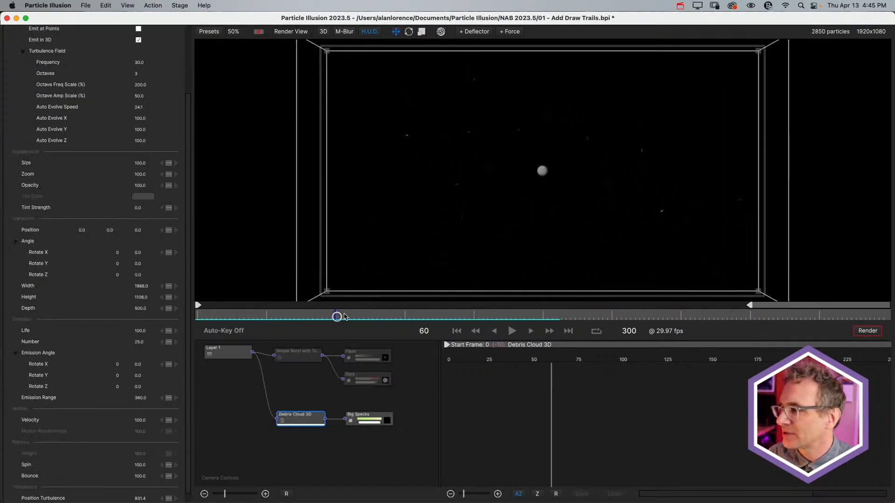
left_click(381, 422)
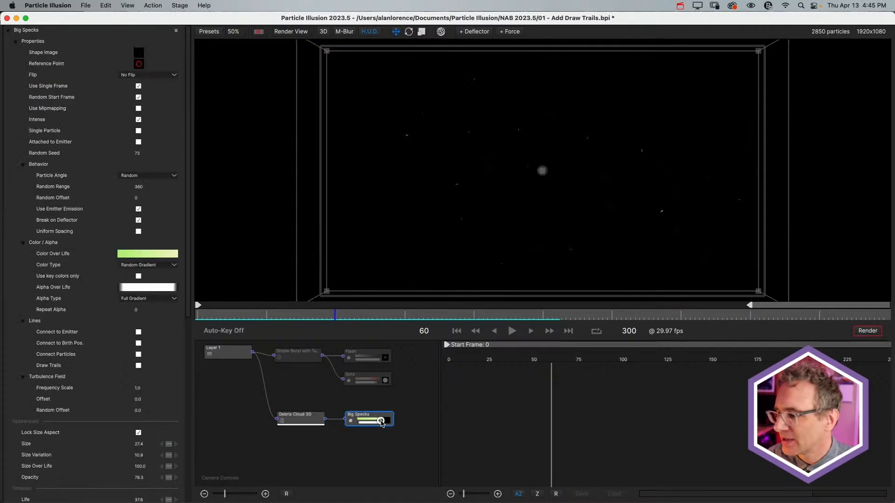
left_click(138, 366)
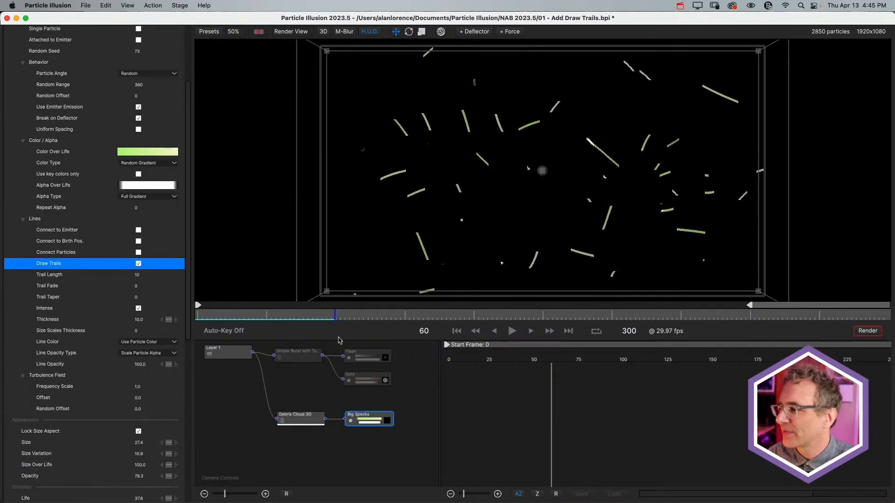
Step: Go to frame 74 and set the Trail Length of the Big Specks particle to 50
mouse_move(371, 326)
left_mouse_down()
mouse_move(366, 322)
mouse_move(494, 321)
mouse_move(370, 327)
left_mouse_up()
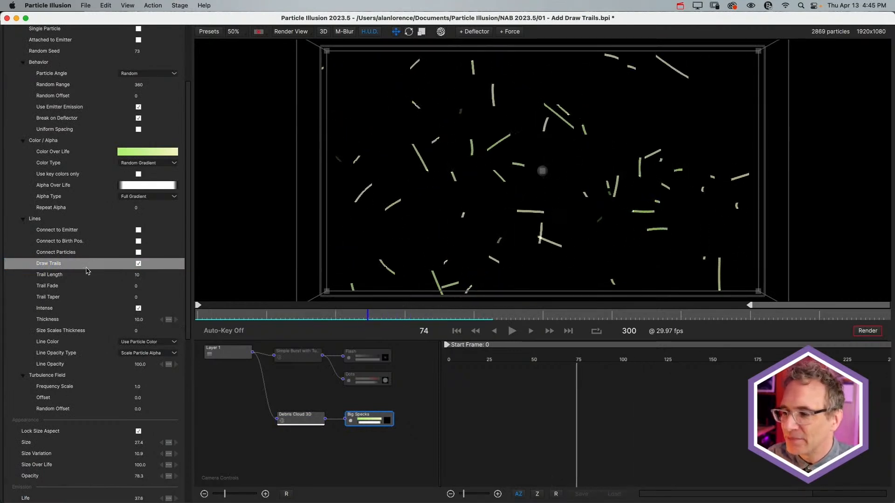
left_click(68, 276)
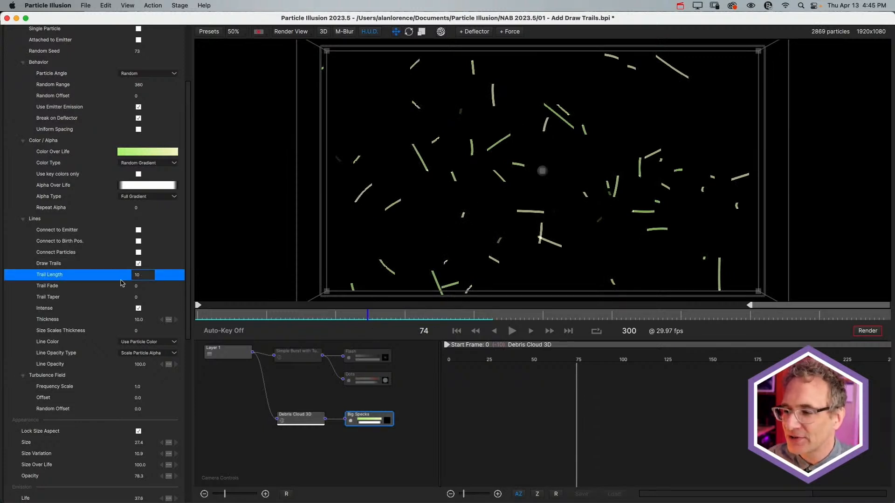
double_click(142, 276)
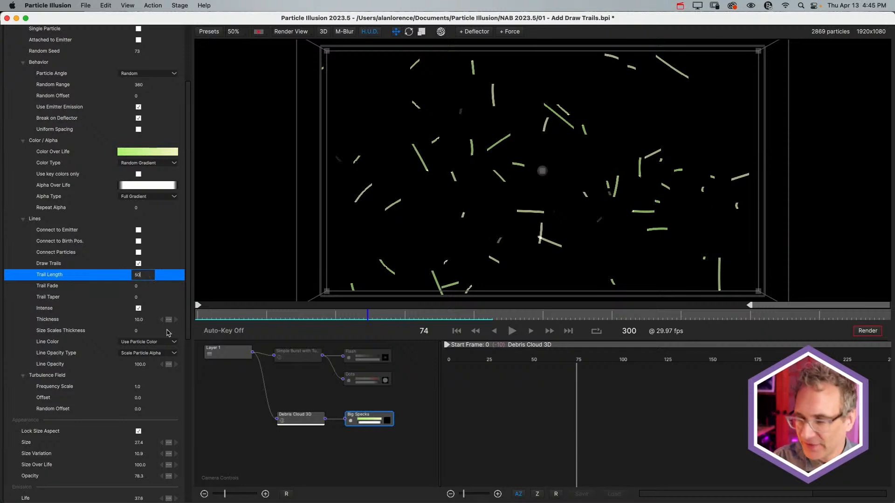
type("50")
key("Return")
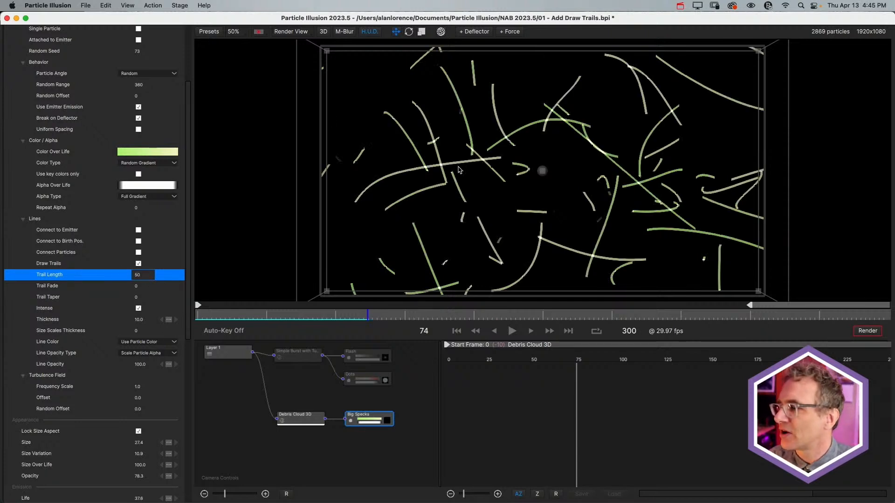
Step: Set both Trail Taper and Trail Fade of the Big Specks particle to 100
left_click(56, 299)
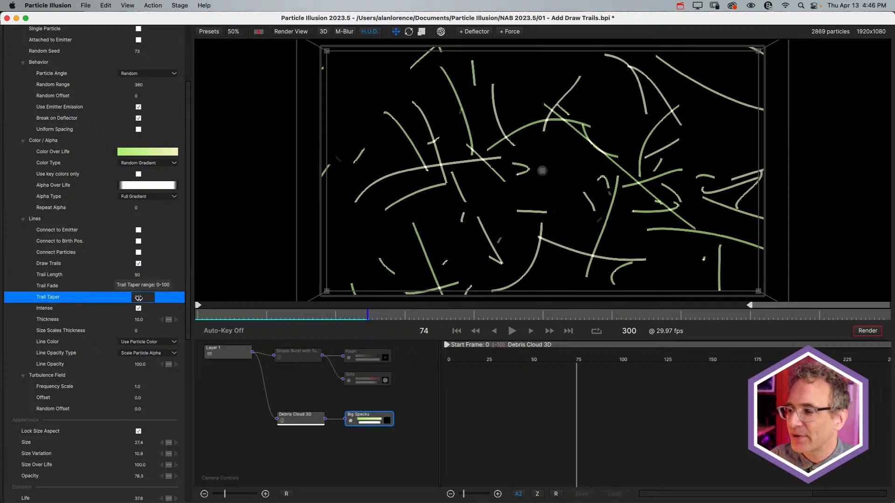
left_click_drag(139, 298, 186, 300)
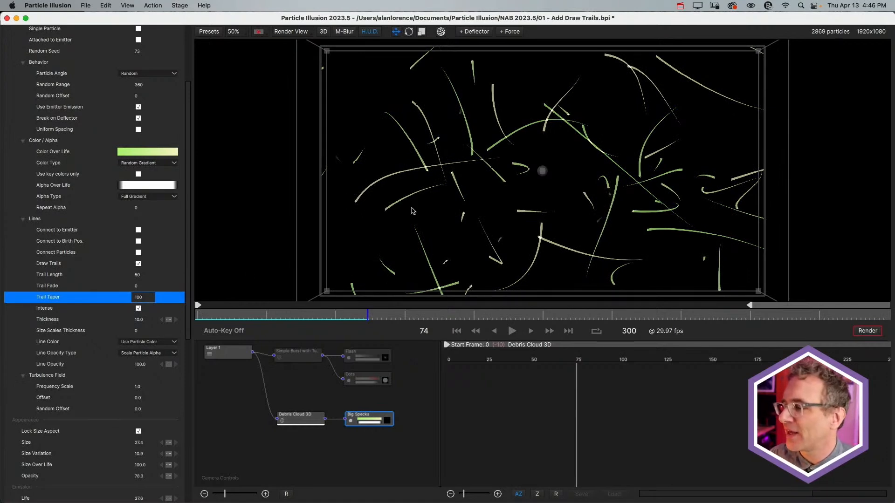
left_click(61, 287)
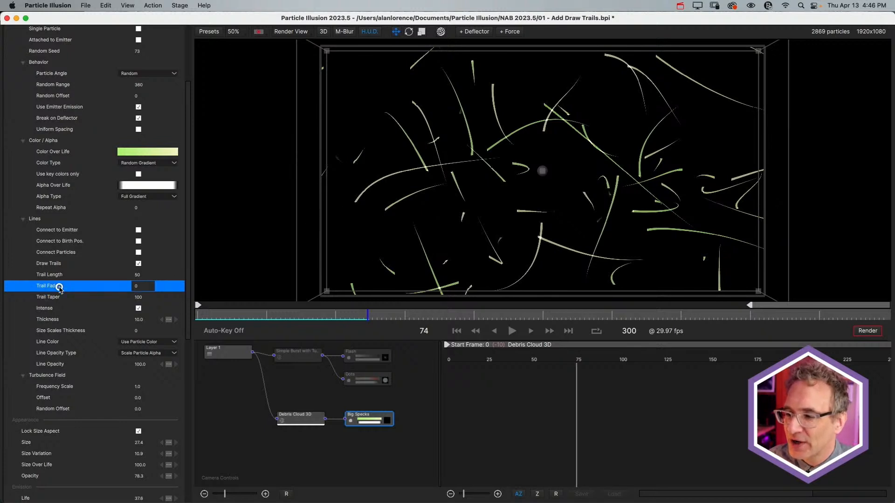
left_click_drag(142, 286, 246, 286)
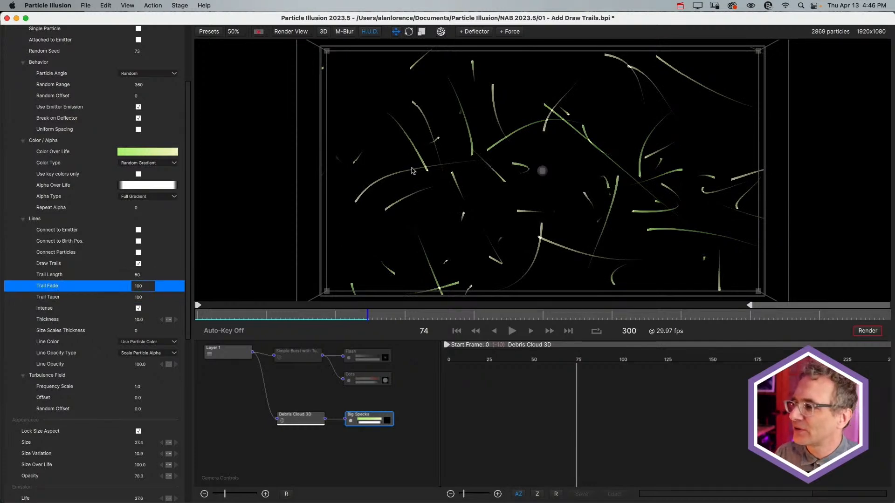
Step: Play the Debris Cloud 3D animation twice to examine the tapered, fading trails, stopping at frame 71
left_click(420, 233)
key("space")
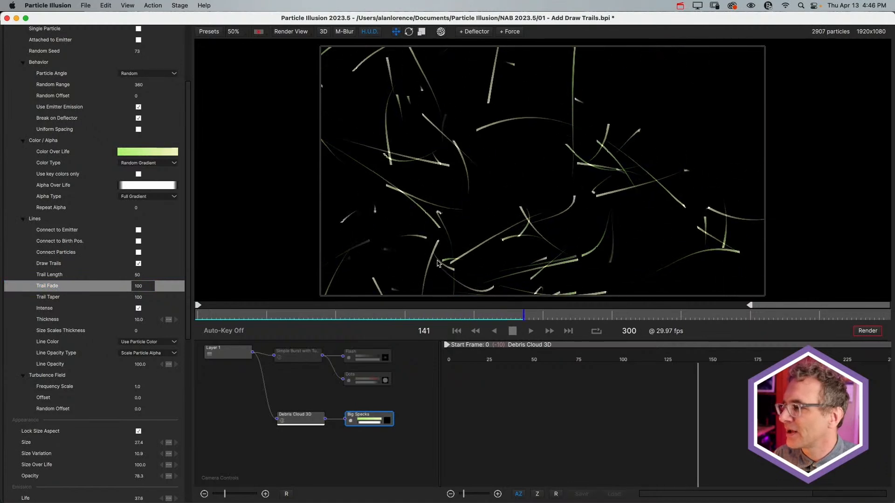
key("space")
left_click_drag(340, 315, 304, 314)
key("space")
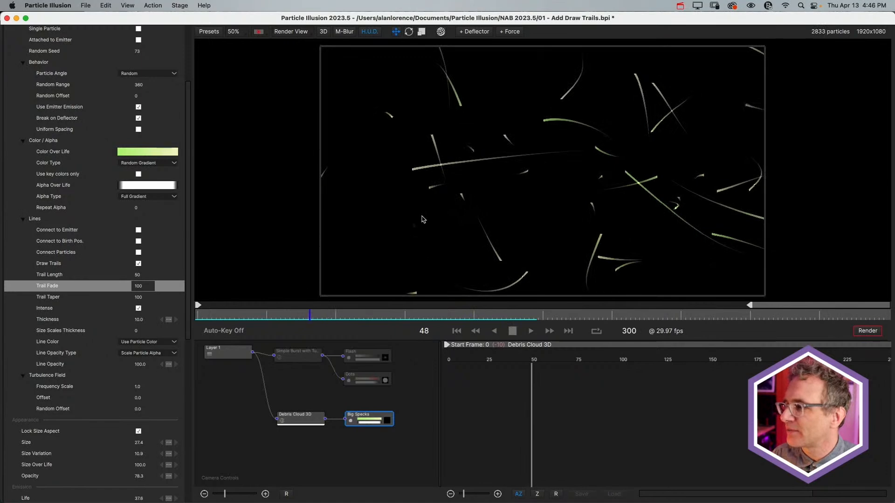
key("space")
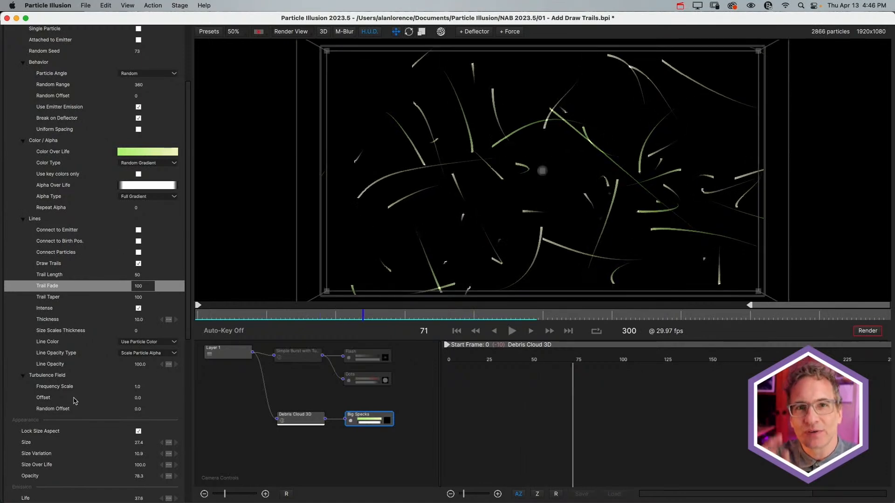
Step: Open the project file 02 - Draw Trails More Samples.bpi from the NAB 2023.5 folder
left_click(86, 3)
left_click(93, 38)
left_click(408, 255)
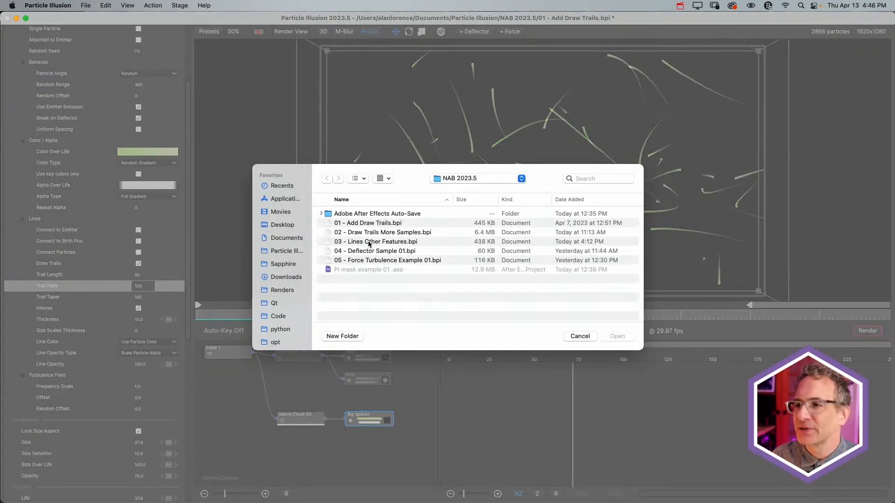
double_click(382, 233)
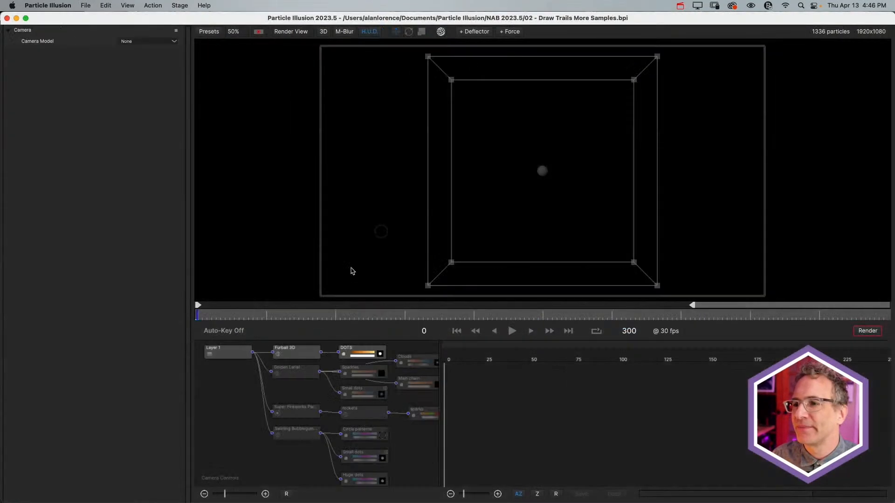
Step: Turn on Draw Trails for Furball 3D's DOTS particle and play the animation, finishing at frame 34
left_click(364, 352)
left_click(369, 318)
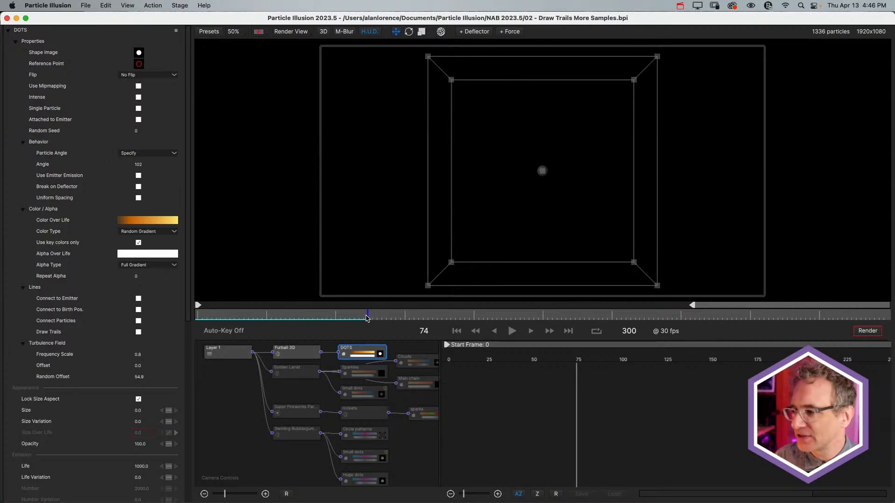
left_click_drag(357, 322, 381, 320)
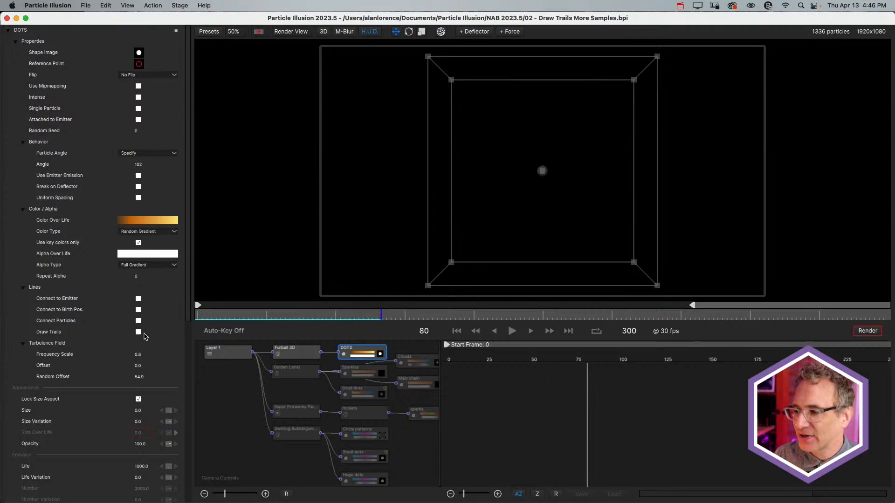
left_click(138, 332)
key("space")
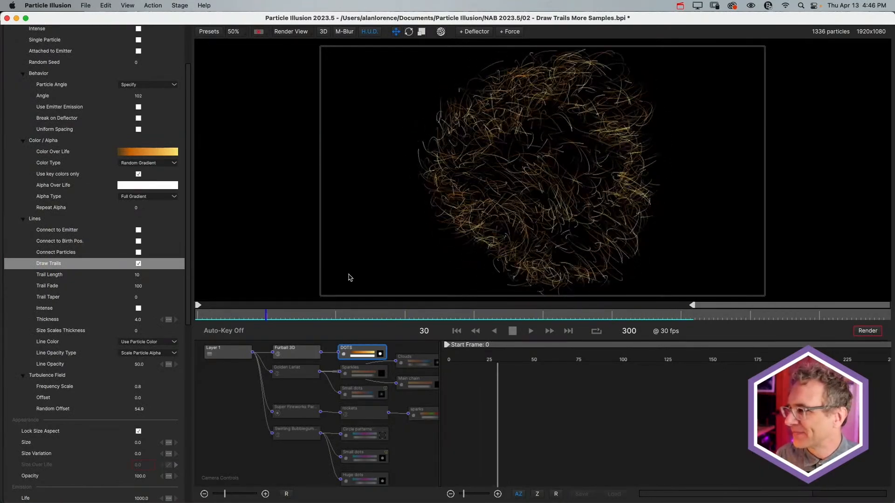
left_click_drag(300, 313, 276, 313)
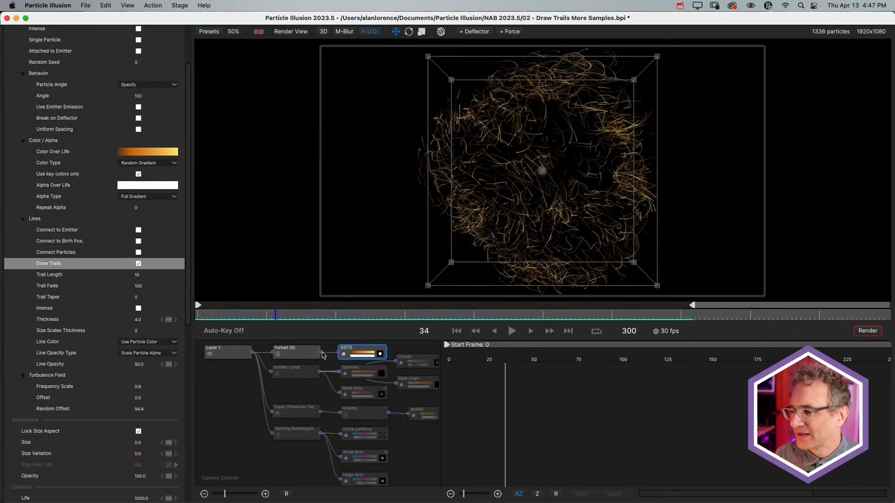
Step: Show the Golden Lariat emitter instead of Furball 3D and scrub its animation to frame 32
left_click(279, 374)
mouse_move(321, 317)
left_mouse_down()
mouse_move(431, 314)
mouse_move(309, 318)
left_mouse_up()
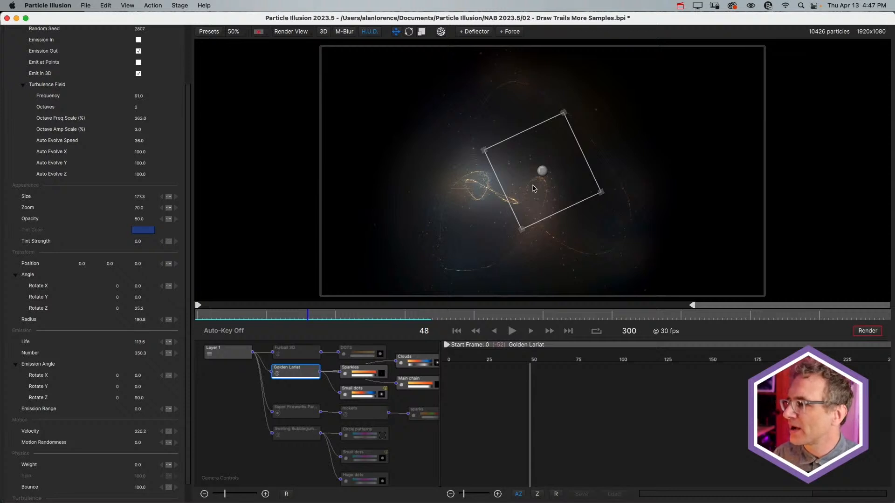
left_click_drag(324, 322, 271, 319)
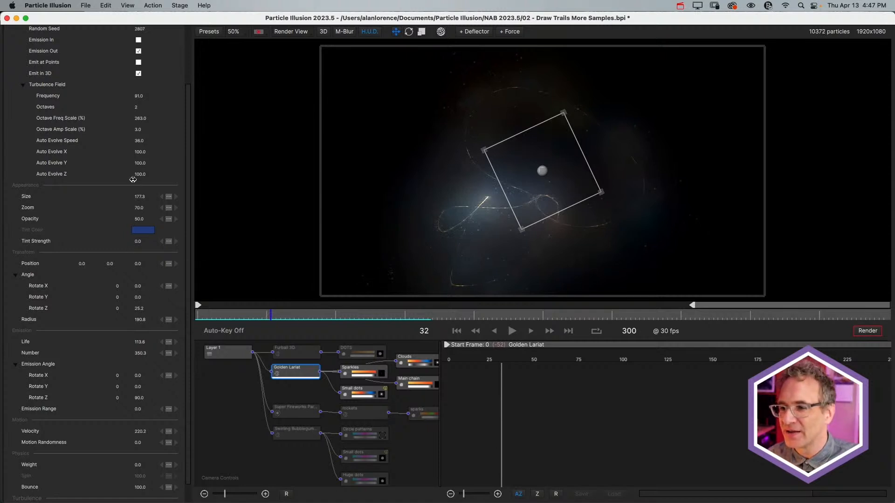
Step: Turn on Draw Trails for Golden Lariat's Small dots particle, play the animation and stop with the emitter selected
left_click(378, 387)
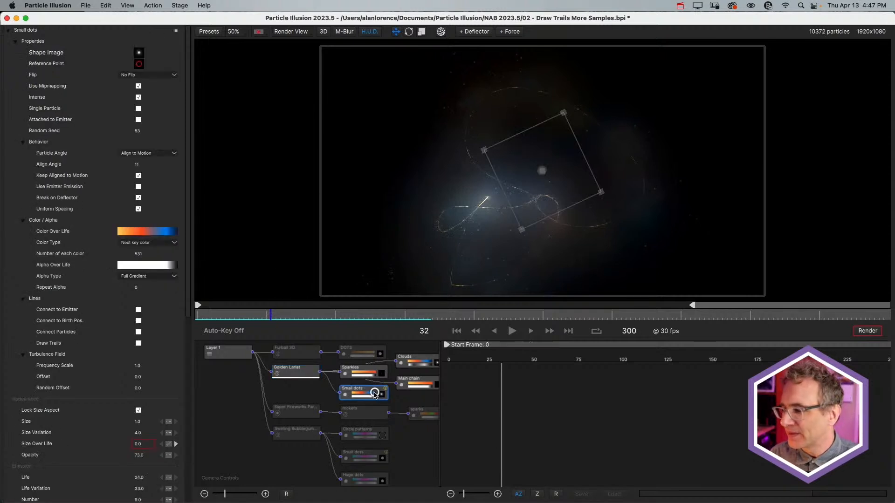
left_click(138, 343)
key("space")
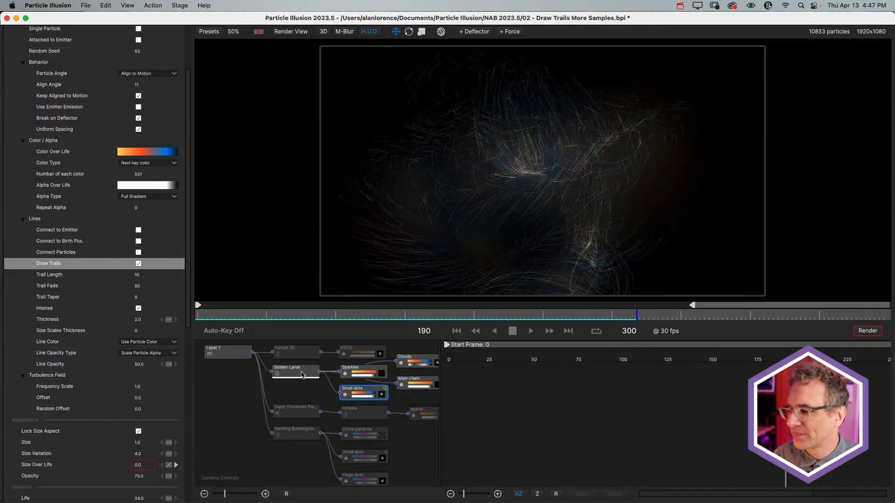
left_click(295, 371)
key("space")
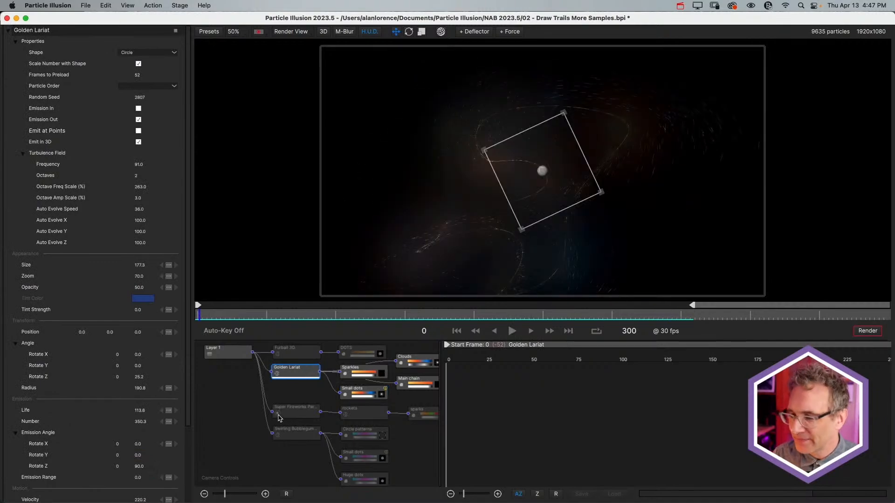
Step: Show the Super Fireworks Party emitter instead of Golden Lariat, preview its animation and go to frame 35
left_click(278, 414)
key("space")
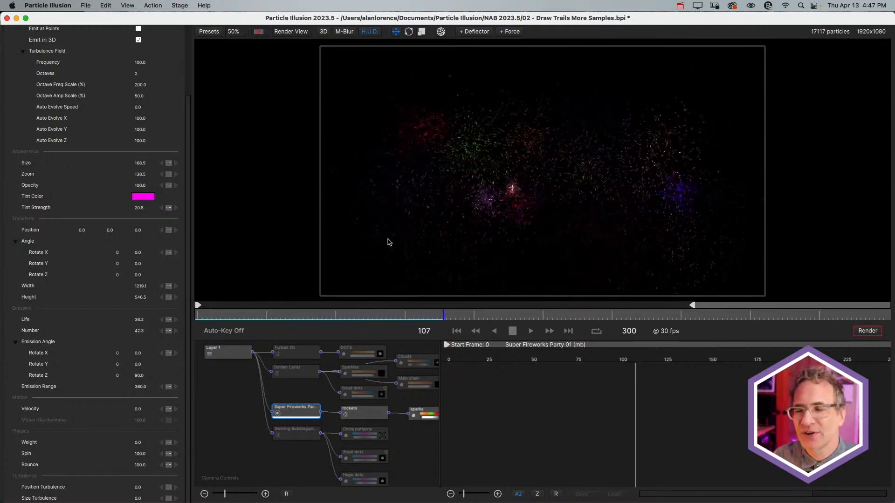
key("space")
left_click_drag(325, 315, 278, 315)
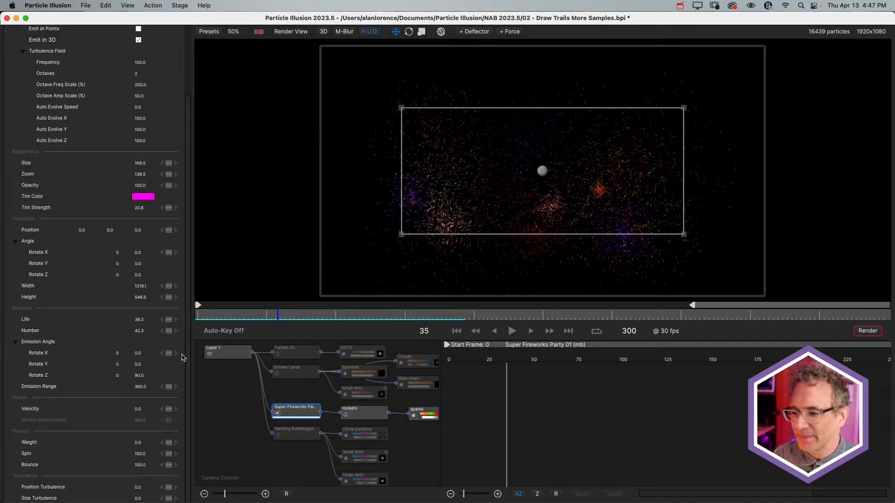
Step: Turn on Draw Trails for the fireworks' sparks particle and play the animation, finishing at frame 45
left_click(428, 418)
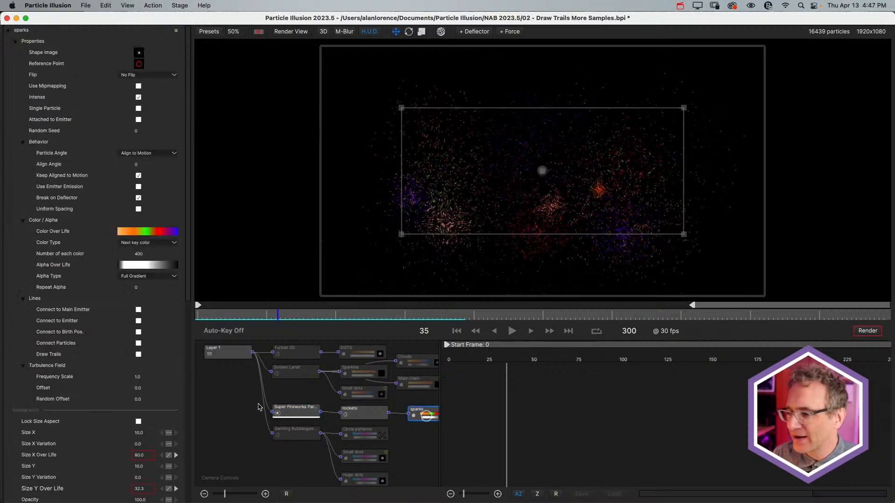
left_click(139, 355)
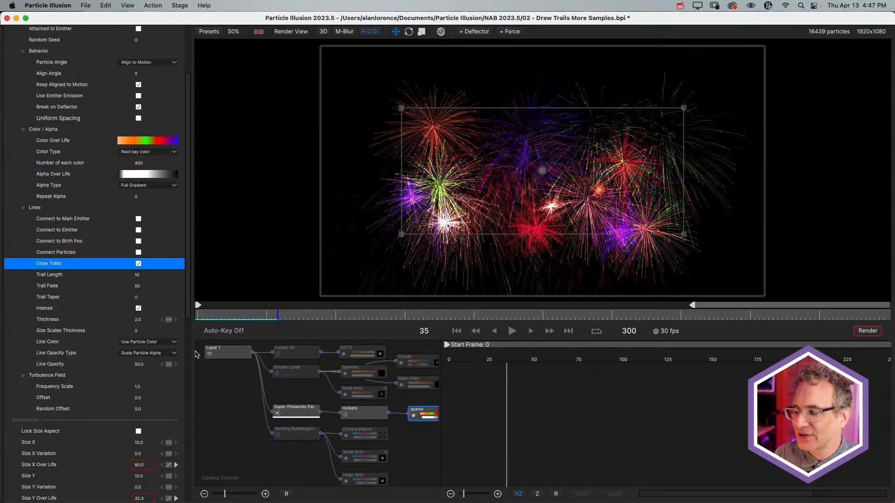
key("space")
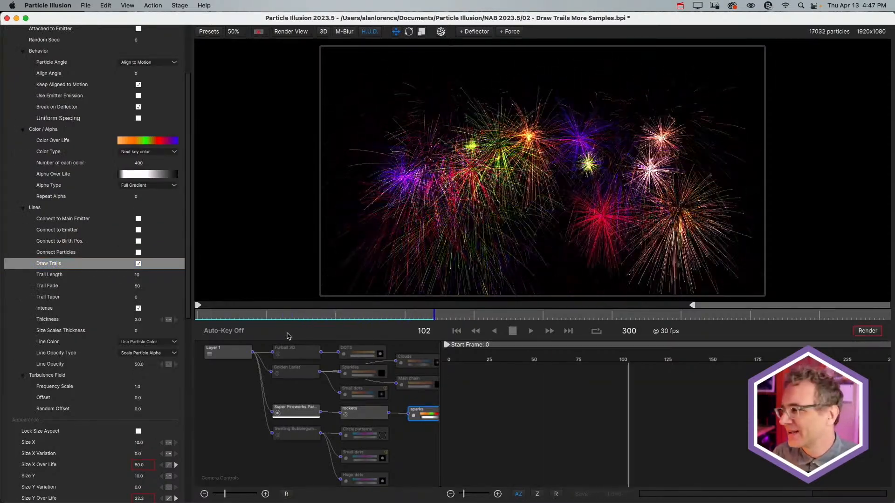
left_click(354, 316)
left_click_drag(354, 317, 303, 317)
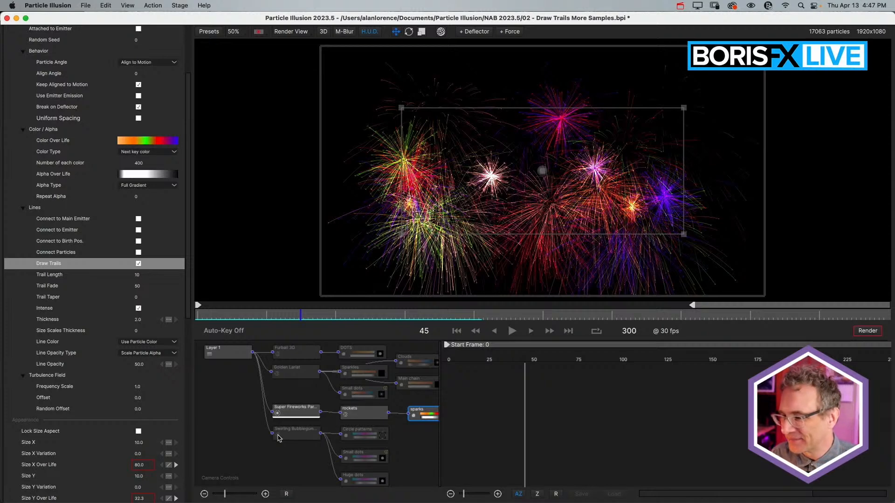
Step: Show the Swirling Bubblegum Dots emitter instead of the fireworks, preview its animation and go to frame 52
left_click(279, 437)
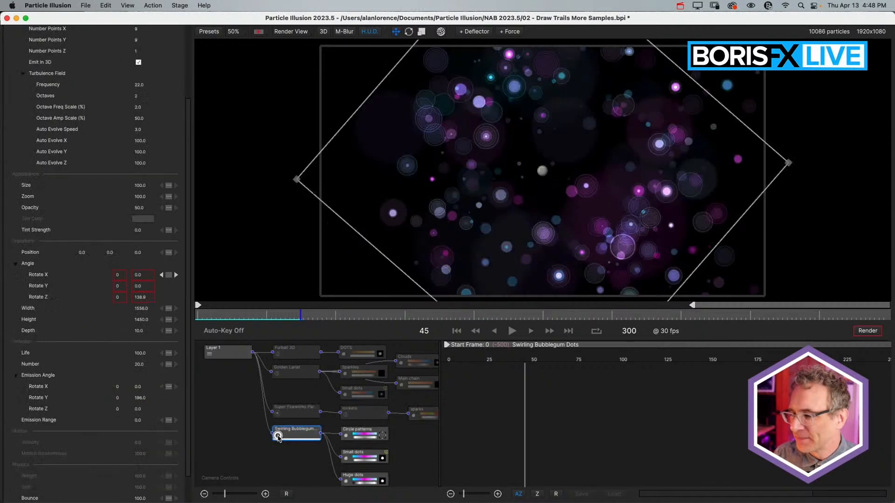
left_click_drag(300, 308, 333, 308)
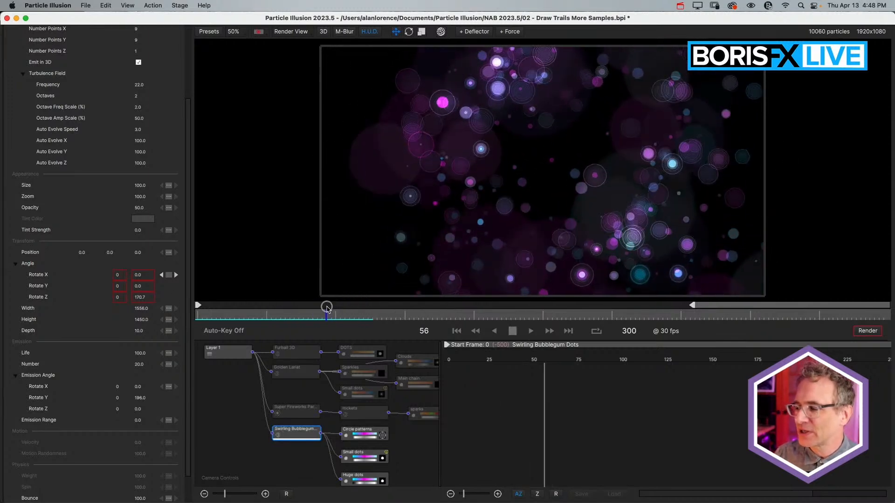
key("space")
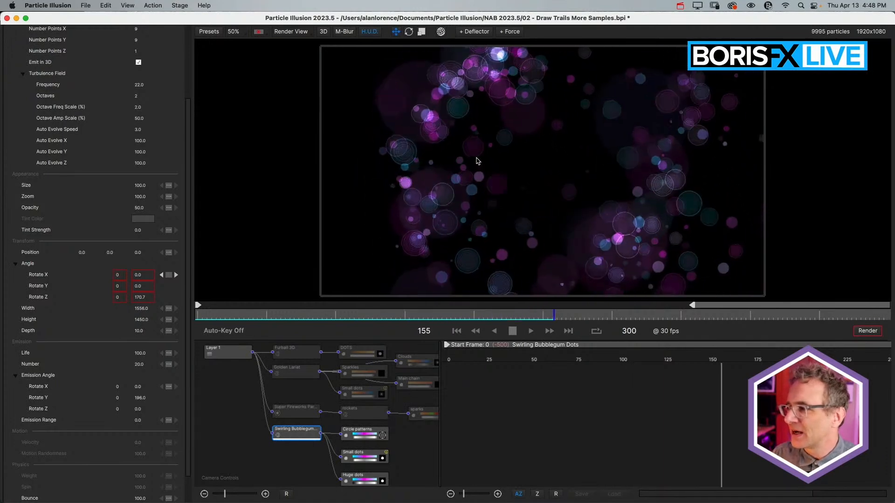
key("space")
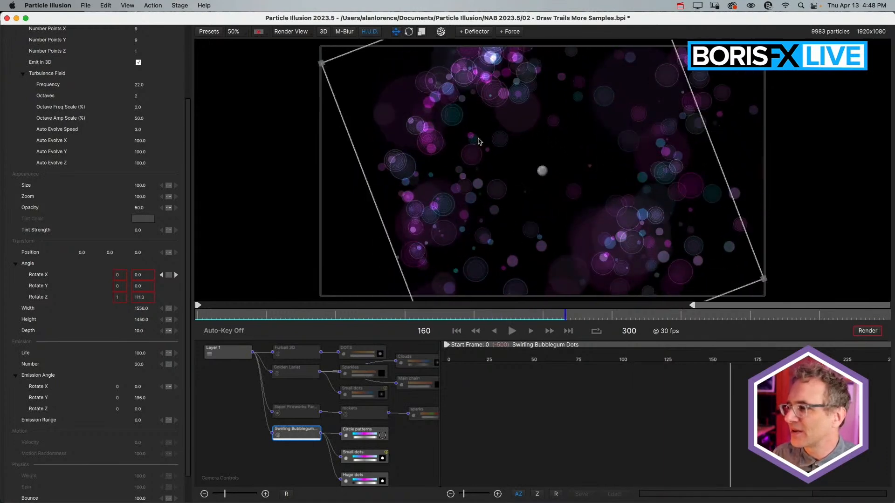
left_click_drag(353, 314, 317, 315)
Step: Turn on Draw Trails for Swirling Bubblegum Dots' Small dots particle and play the animation, stopping at frame 28
left_click(373, 452)
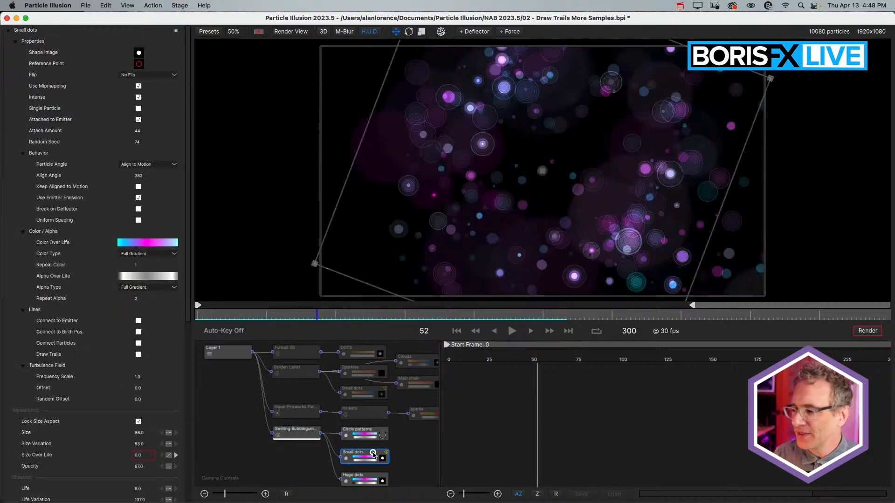
left_click(138, 354)
key("space")
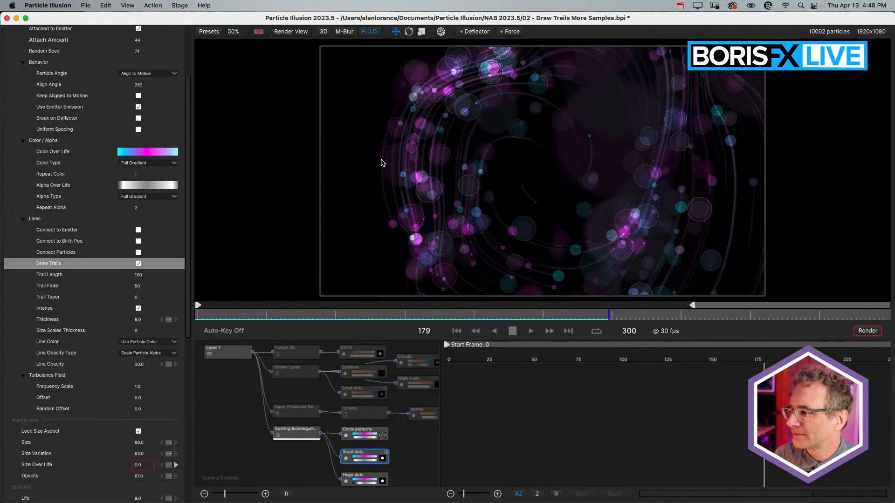
key("space")
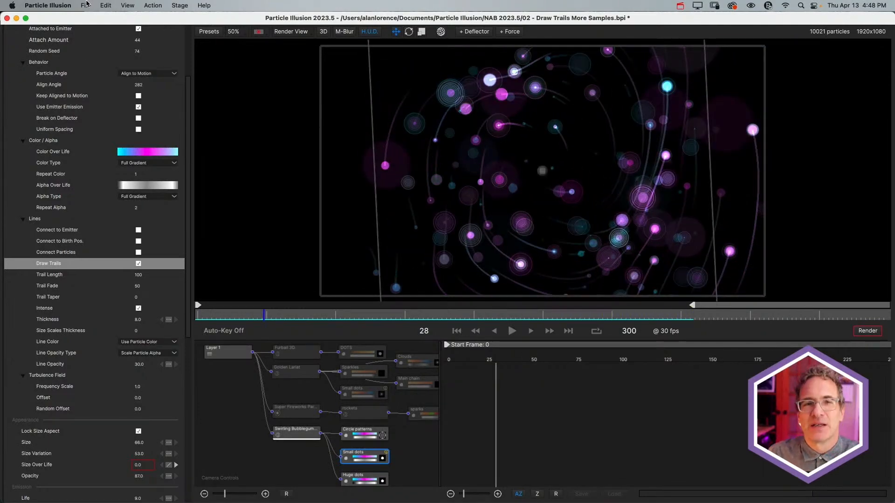
Step: Open the project 03 - Lines Other Features.bpi, discarding the changes to the current project
left_click(86, 5)
left_click(91, 30)
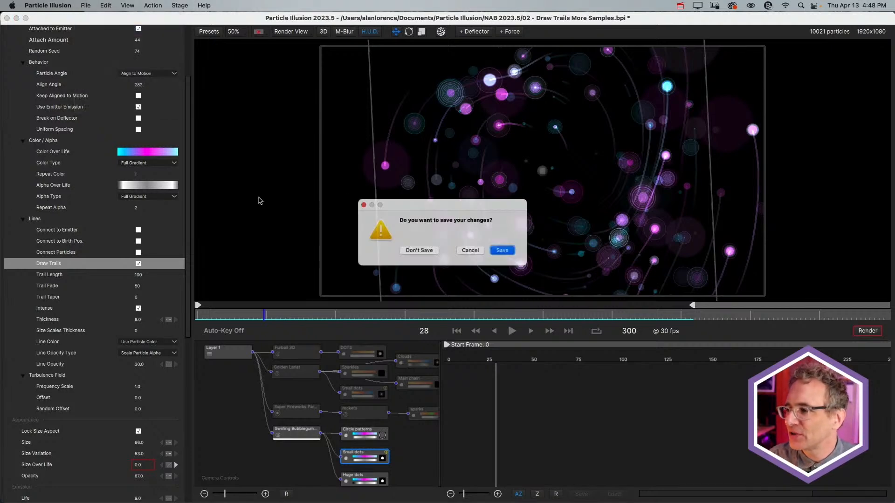
left_click(410, 253)
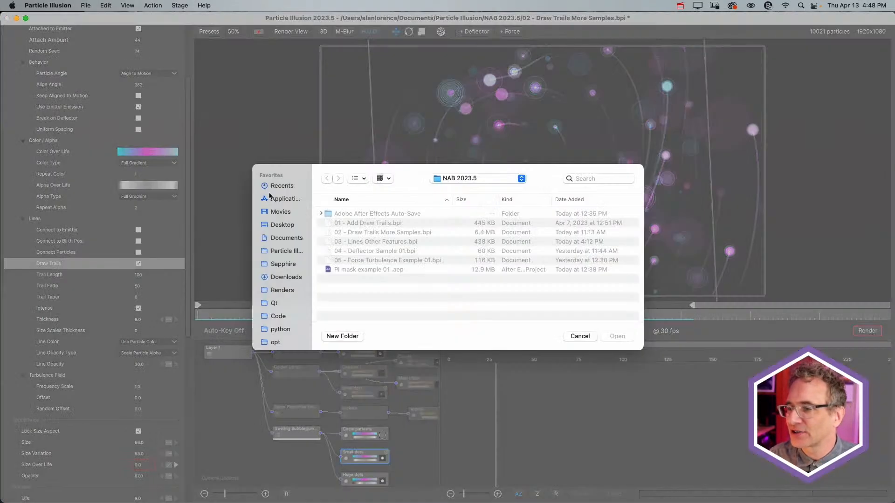
double_click(364, 242)
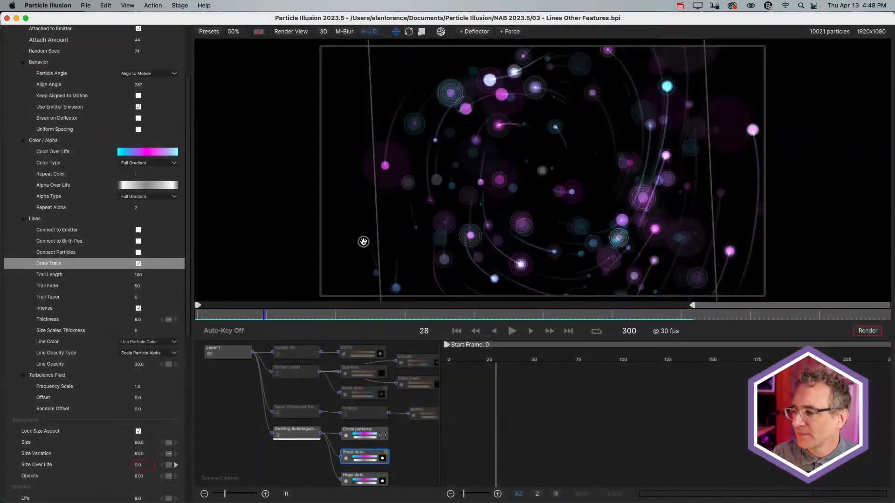
Step: Select the Basic Dots New 05a emitter, go to frame 53 and hide the H.U.D. overlay
left_click(299, 346)
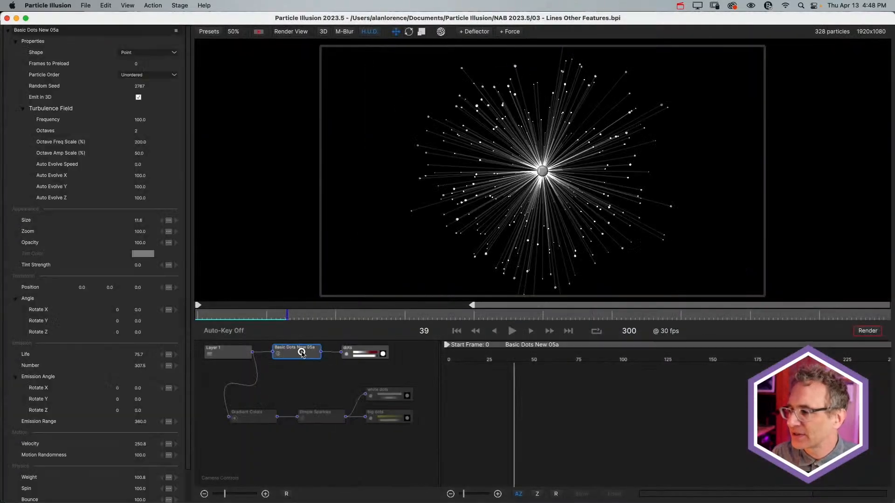
left_click_drag(296, 321, 321, 321)
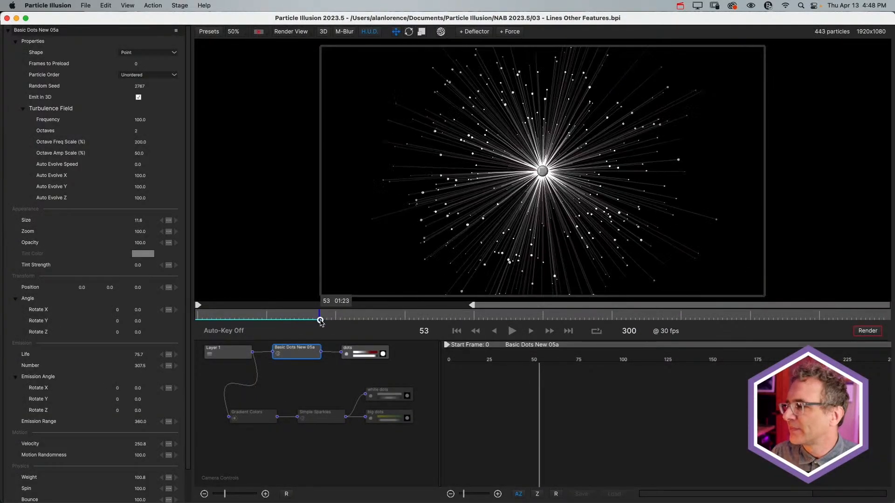
left_click(368, 32)
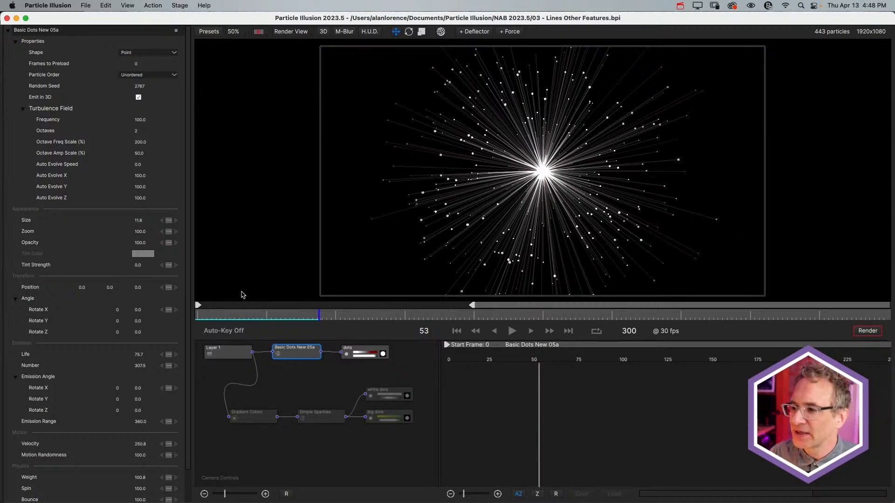
Step: Set Lines Fade to 100 for the dots particle of Basic Dots New 05a, and scrub to frame 42
left_click(360, 355)
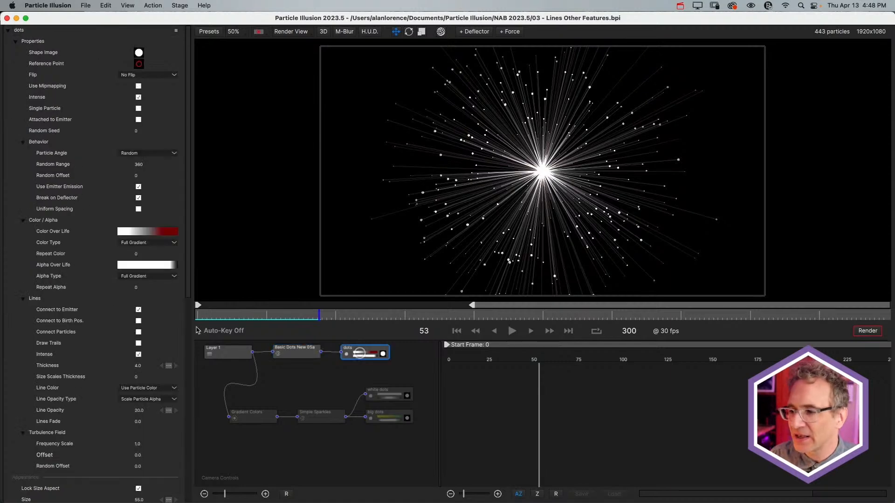
left_click(86, 310)
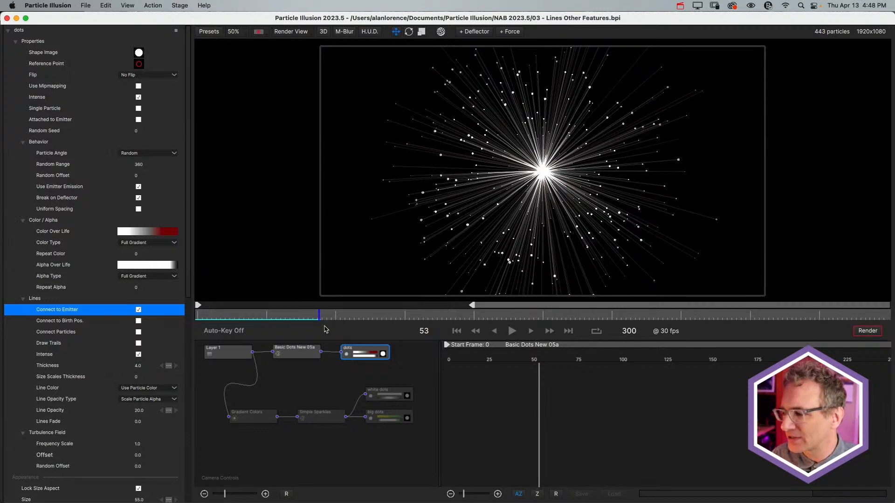
left_click(55, 421)
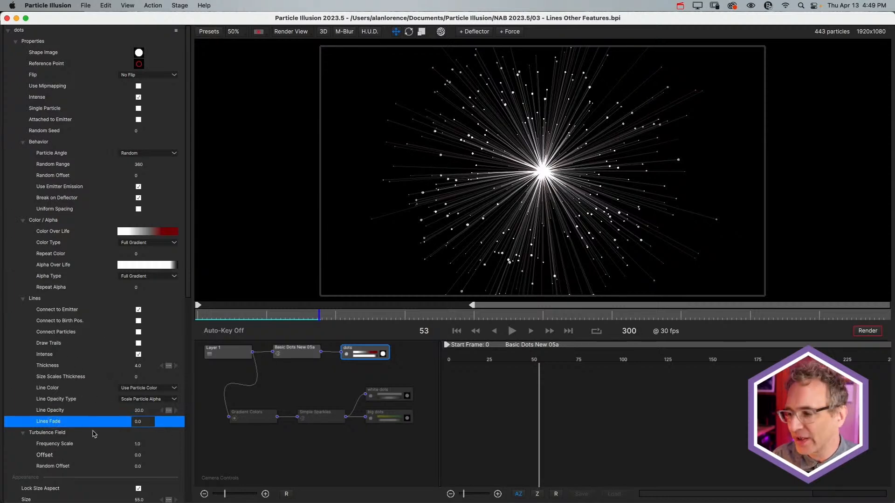
left_click_drag(139, 423, 208, 423)
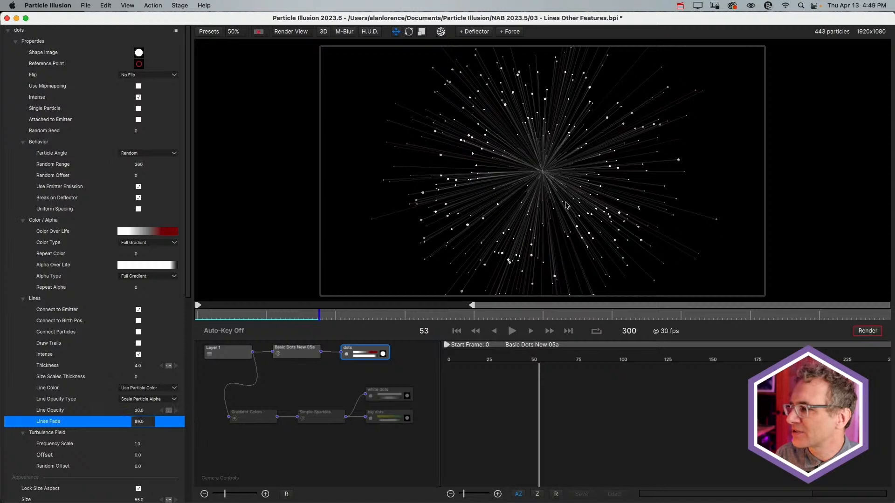
left_click_drag(143, 423, 204, 417)
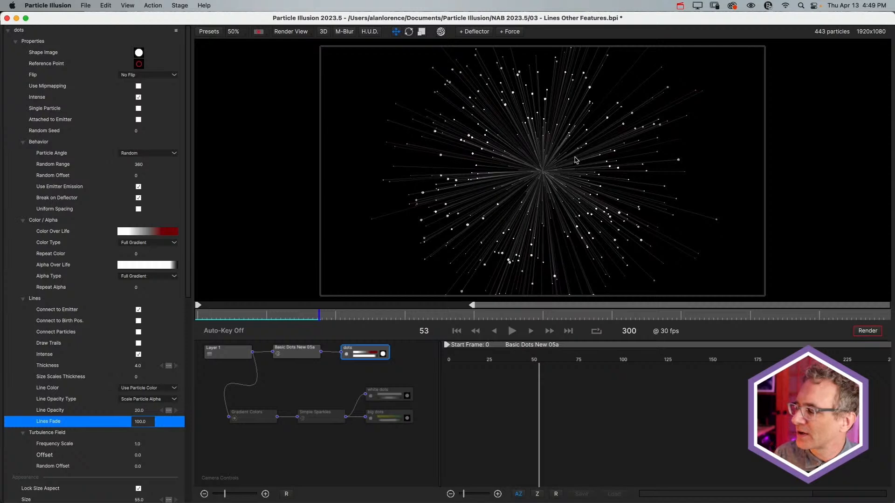
left_click_drag(327, 318, 294, 317)
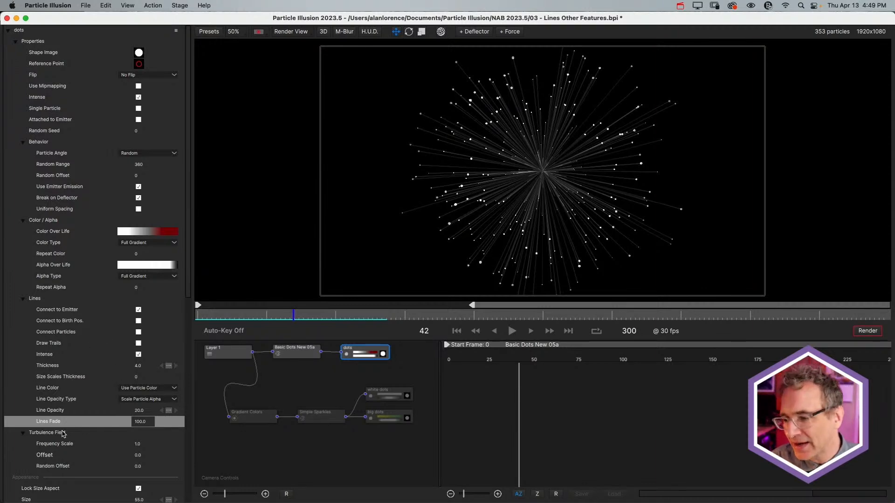
Step: Set the dots particle's Size Scales Thickness to 100 and its line Thickness to 12
scroll(67, 454, "down", 5)
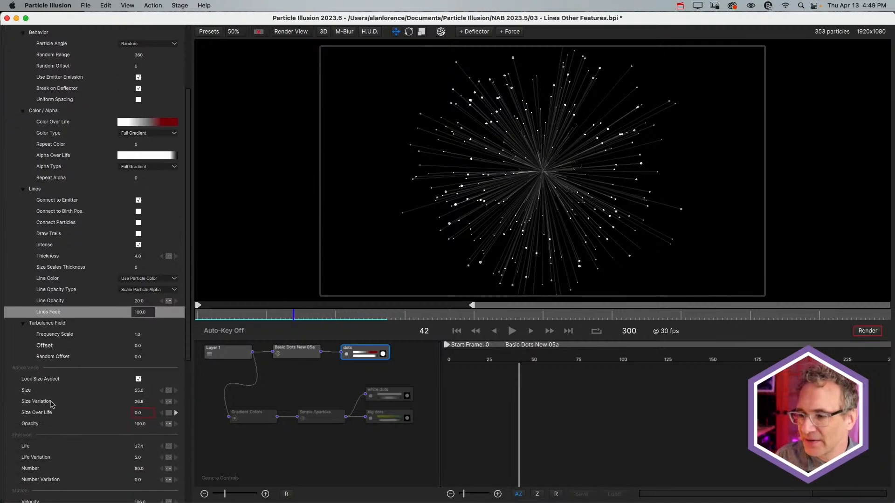
left_click(52, 402)
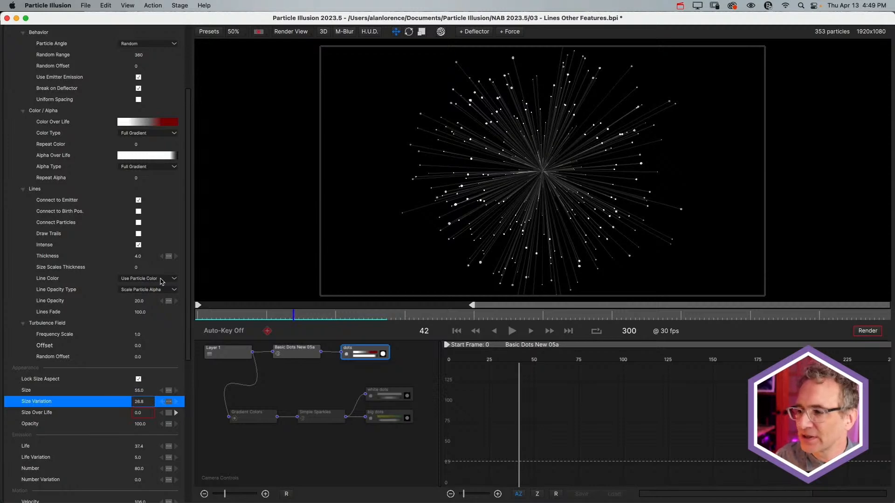
left_click(54, 267)
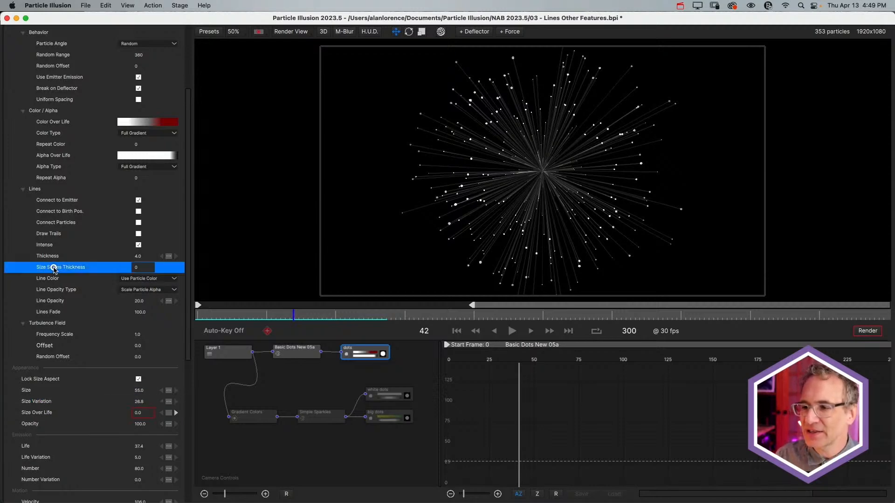
left_click_drag(142, 269, 197, 269)
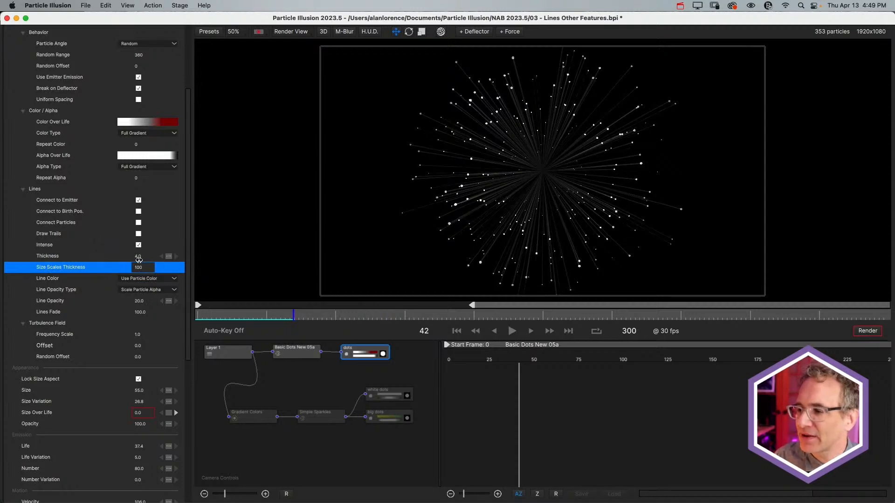
double_click(138, 255)
type("12")
key("Return")
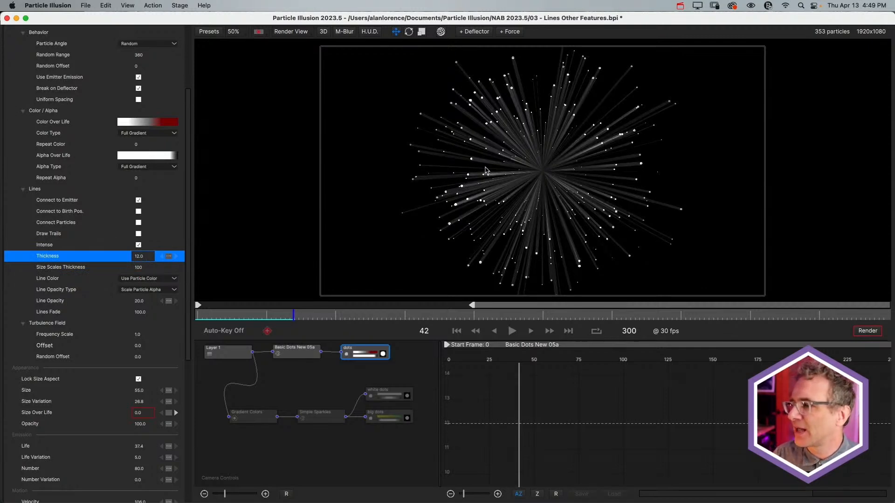
Step: Play the animation to review the size-scaled line thickness, stopping at frame 12
left_click_drag(316, 313, 292, 314)
key("space")
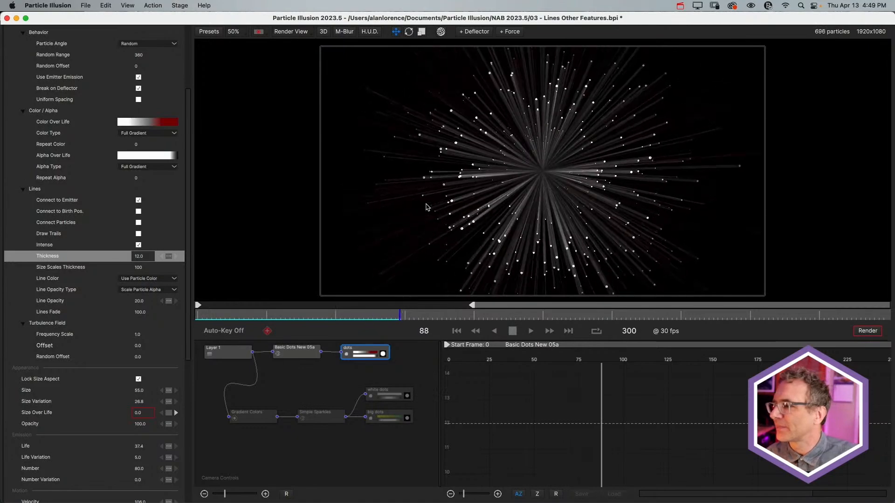
key("space")
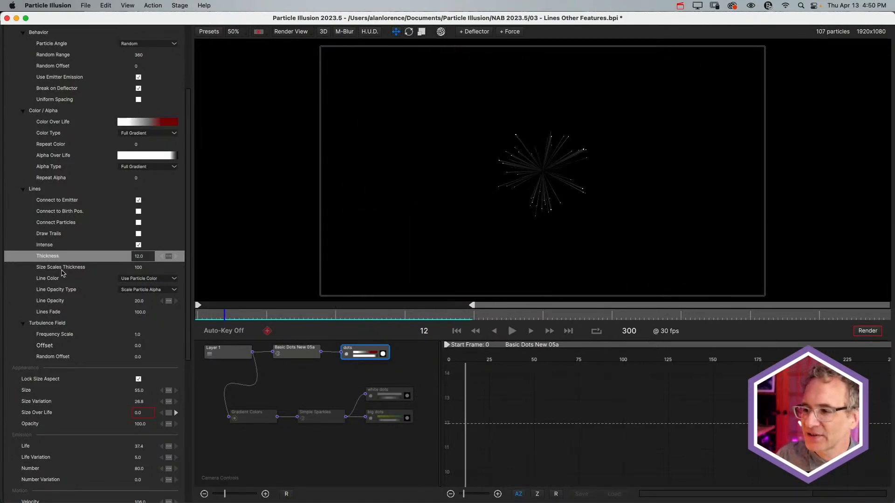
left_click(61, 269)
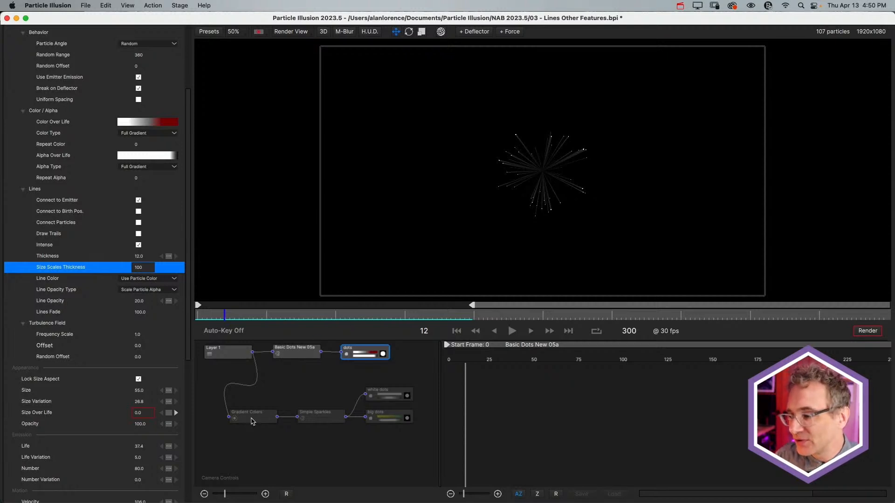
Step: Show the Gradient Colors emitter instead of Basic Dots New 05a, and open its big dots particle's color gradient for editing
left_click(236, 420)
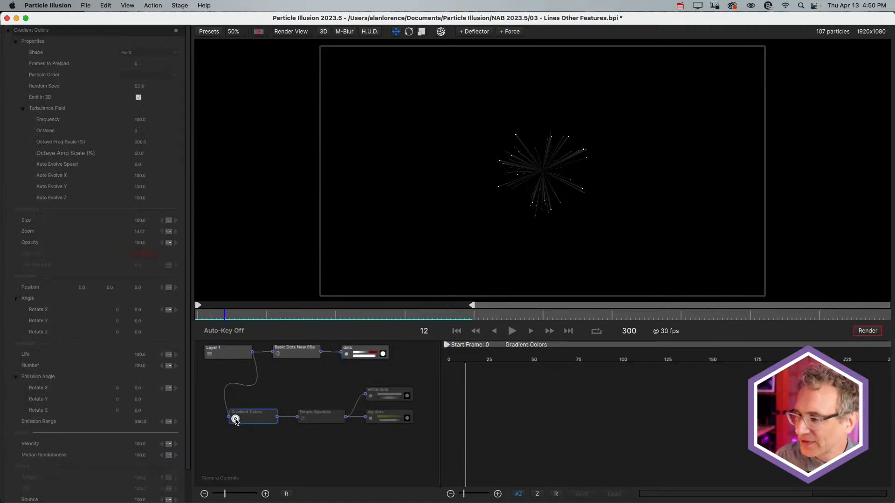
left_click(392, 421)
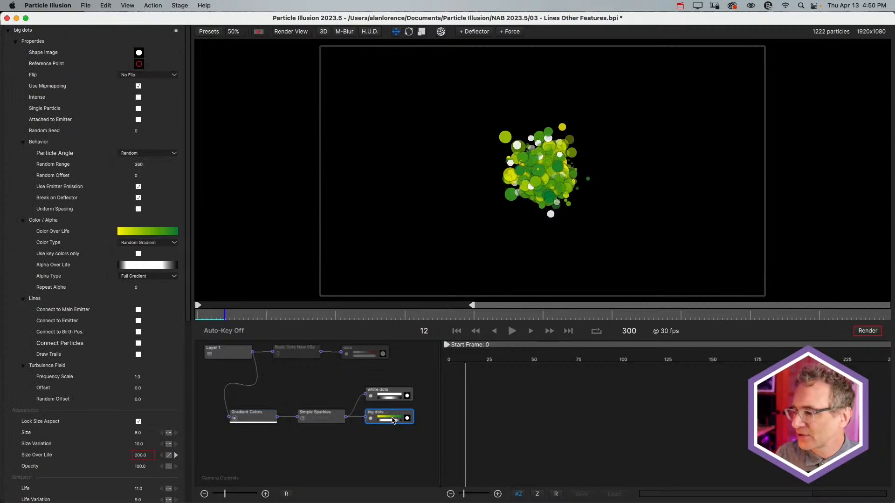
double_click(395, 421)
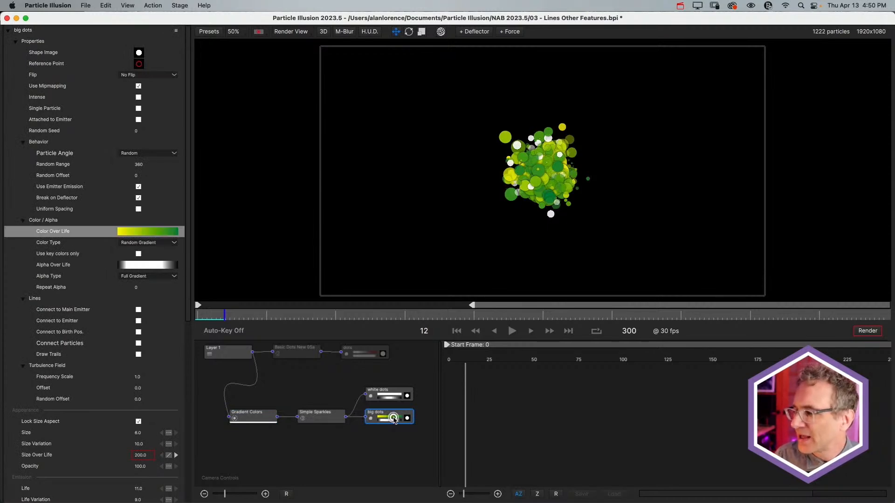
left_click_drag(415, 206, 336, 255)
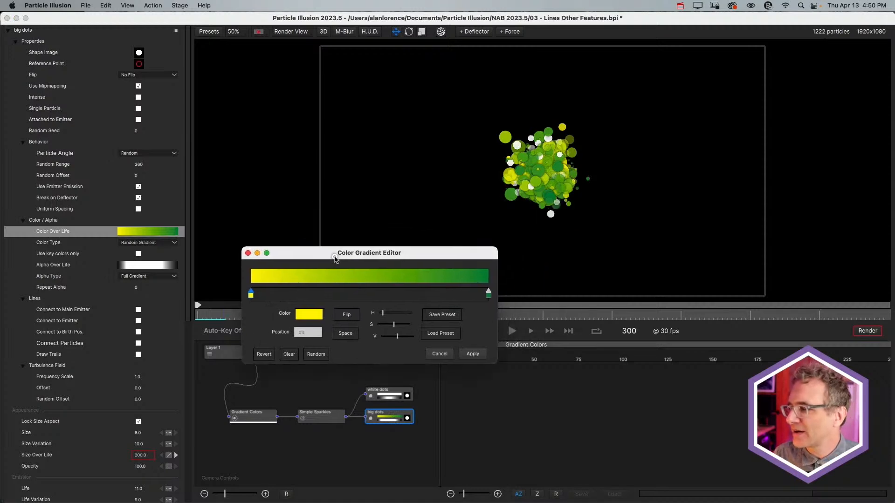
Step: Try several color presets on the big dots gradient and load the five-stop blue, pale yellow, orange and brown one
left_click(438, 333)
left_click(530, 330)
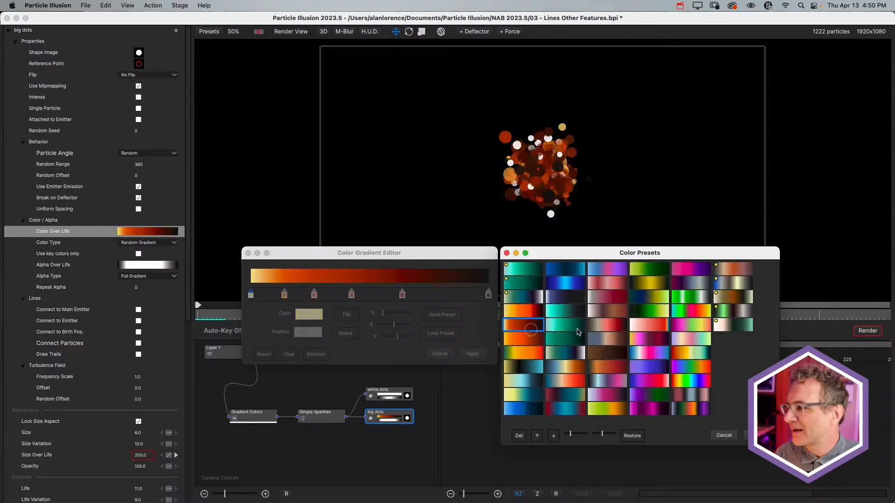
left_click(578, 329)
left_click(616, 329)
left_click(616, 343)
left_click(615, 365)
left_click(658, 322)
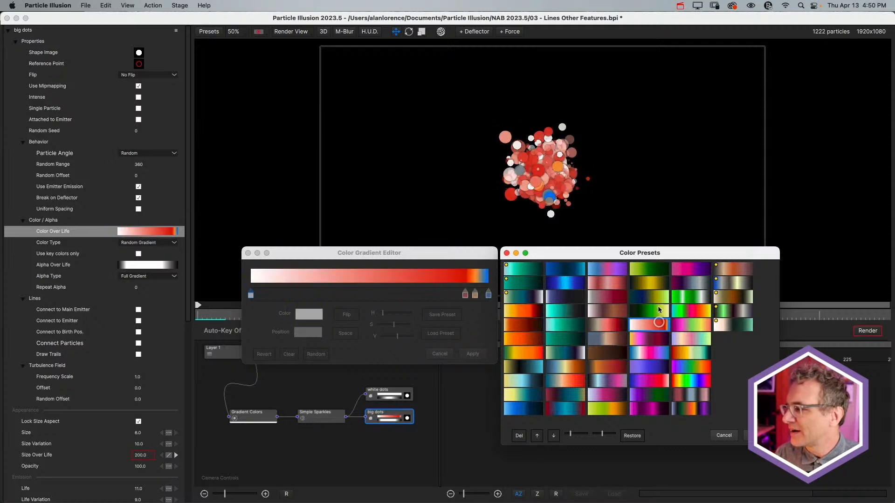
left_click(657, 296)
left_click(655, 283)
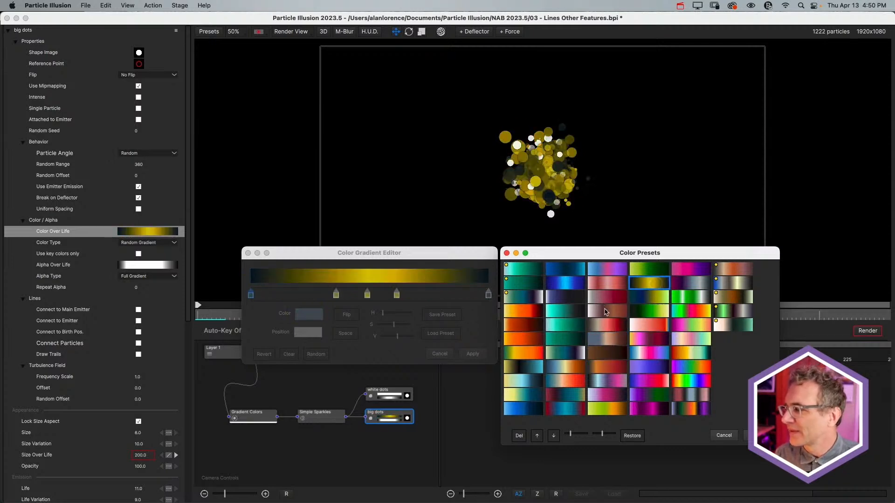
left_click(605, 310)
left_click(606, 325)
left_click(606, 339)
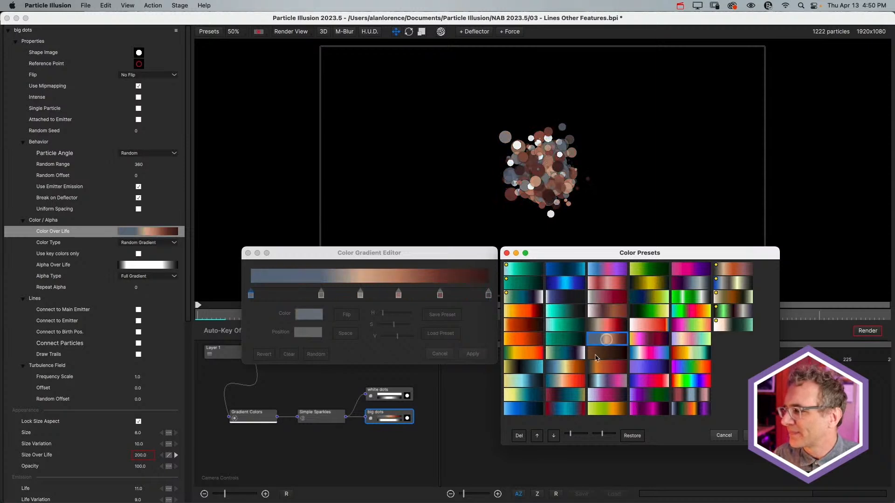
left_click(578, 367)
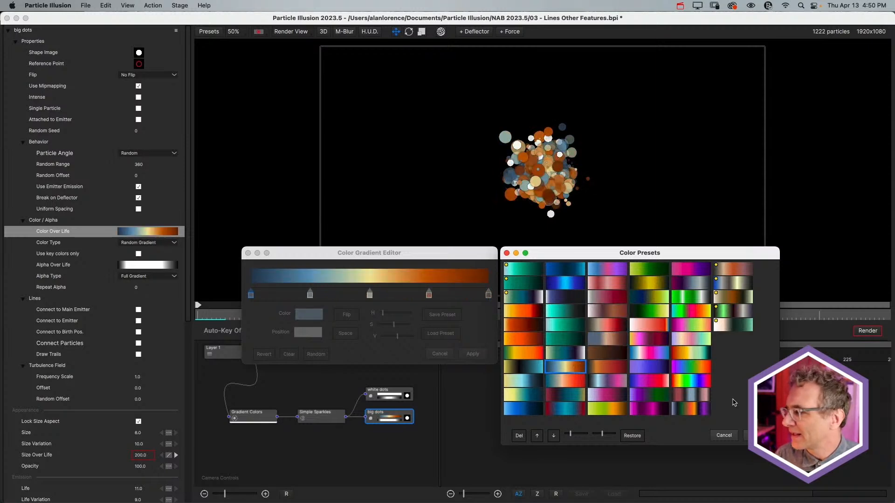
left_click(756, 435)
Step: Move the gradient's pale yellow stop to 38%, and flip the gradient's direction and back
left_click_drag(369, 294, 344, 294)
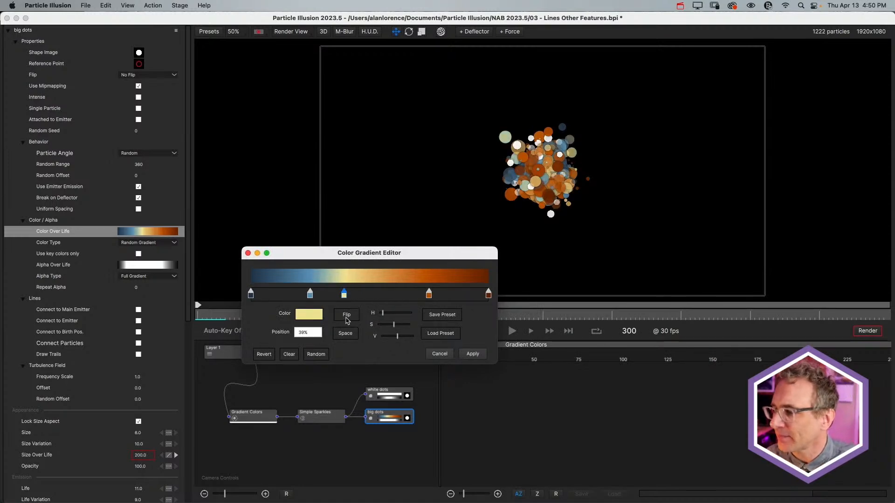
left_click(346, 315)
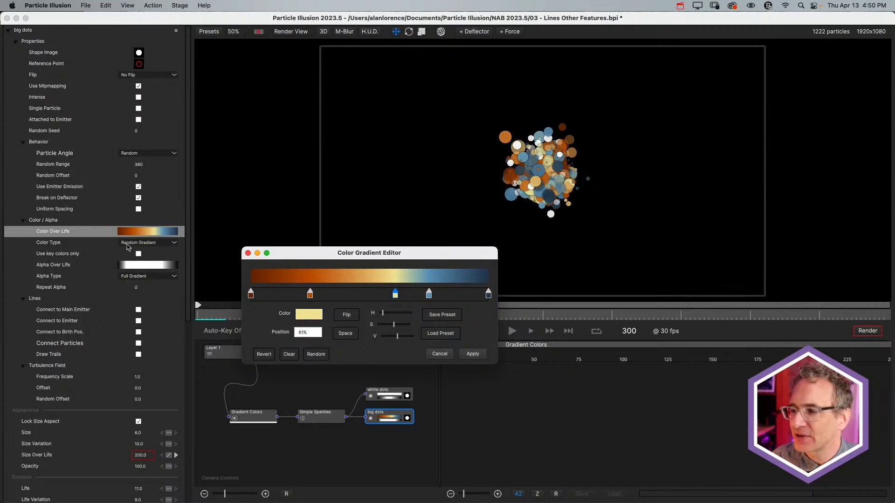
left_click(346, 316)
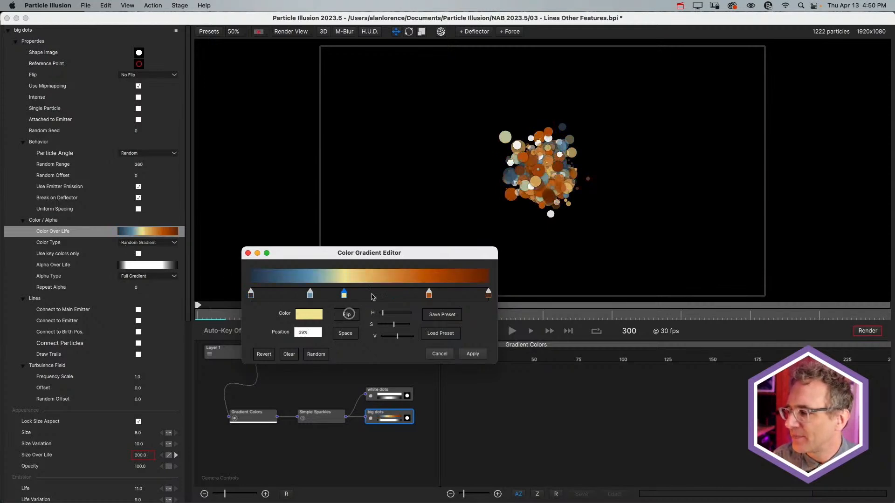
Step: Space the gradient's color stops evenly and randomize their colors twice
left_click(347, 335)
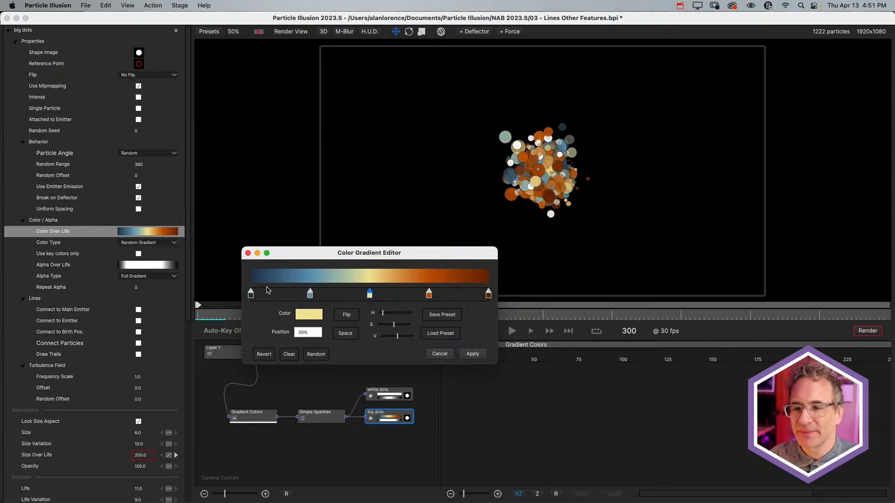
left_click(316, 355)
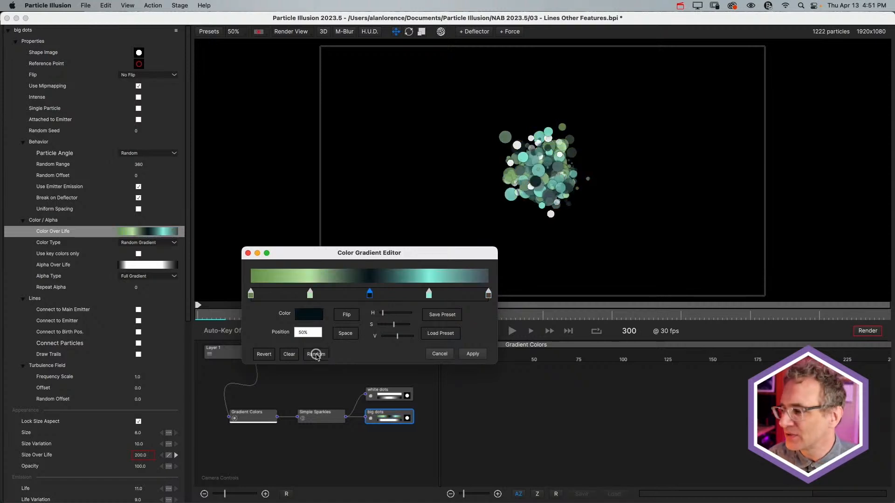
left_click(316, 355)
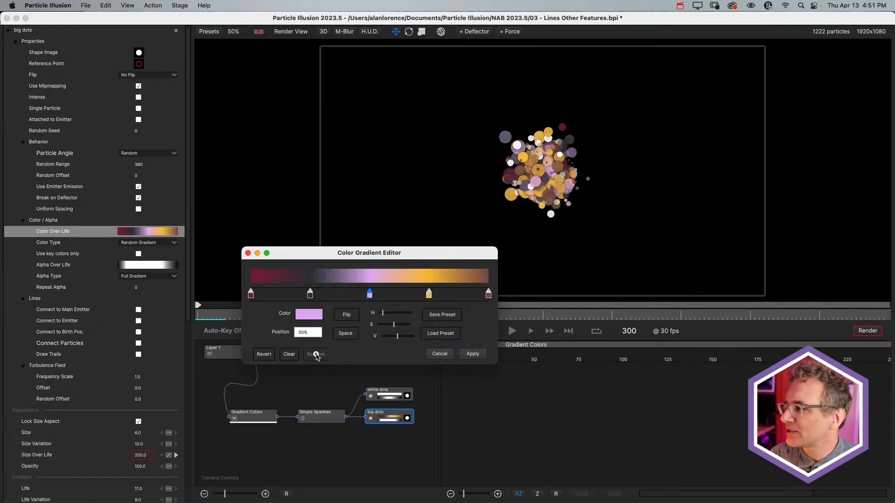
Step: Randomize the big dots gradient's stop colors repeatedly until it runs from dark maroon through pink, green and white to teal
left_click(316, 355)
left_click(316, 355)
left_click(315, 355)
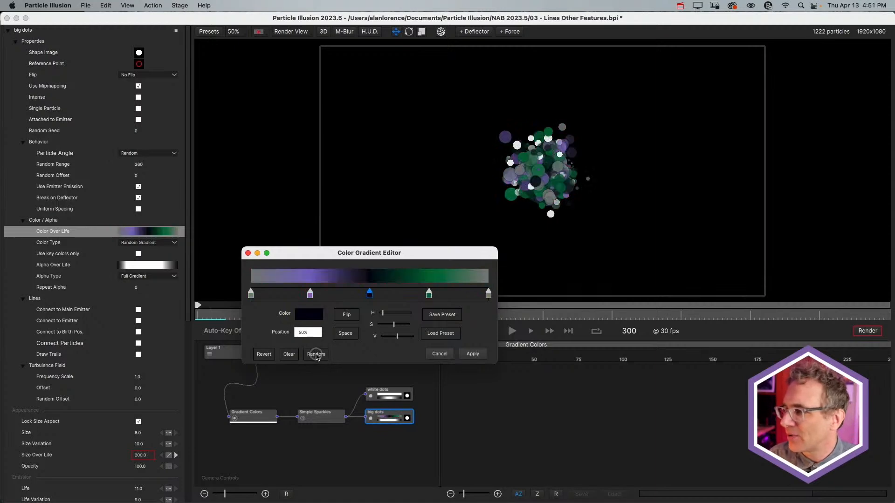
left_click(316, 355)
left_click(316, 355)
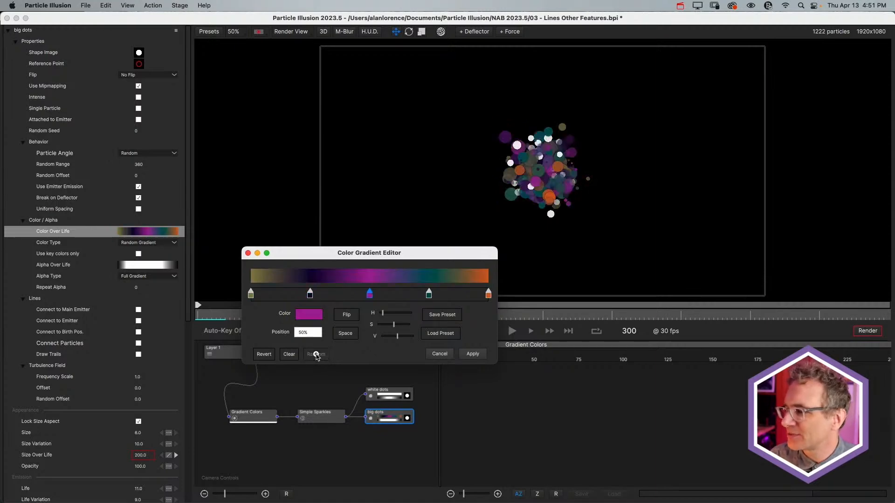
left_click(316, 355)
left_click(316, 355)
left_click(316, 355)
left_click(316, 355)
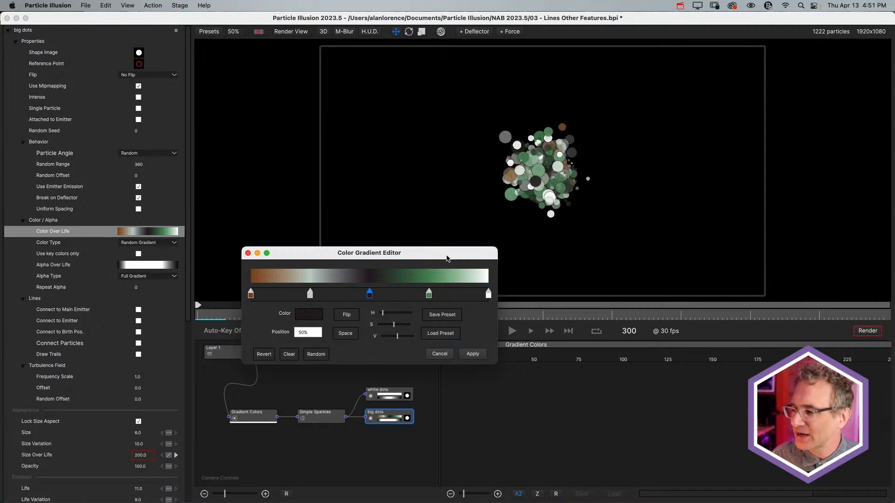
key("r")
key("r")
key("r")
key("r")
key("r")
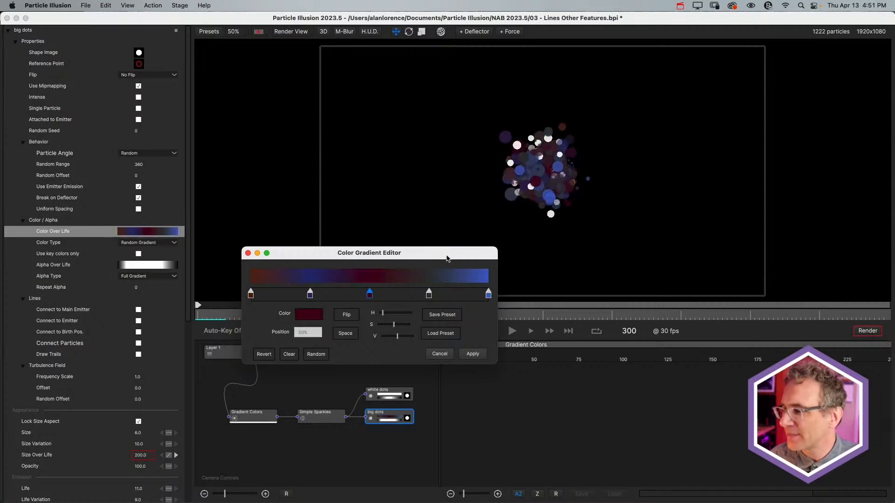
key("r")
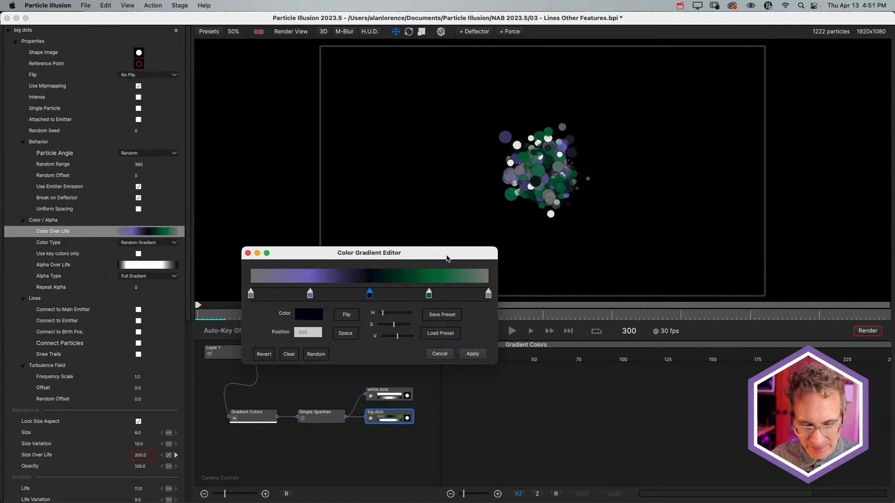
key("r")
key("r")
key("r")
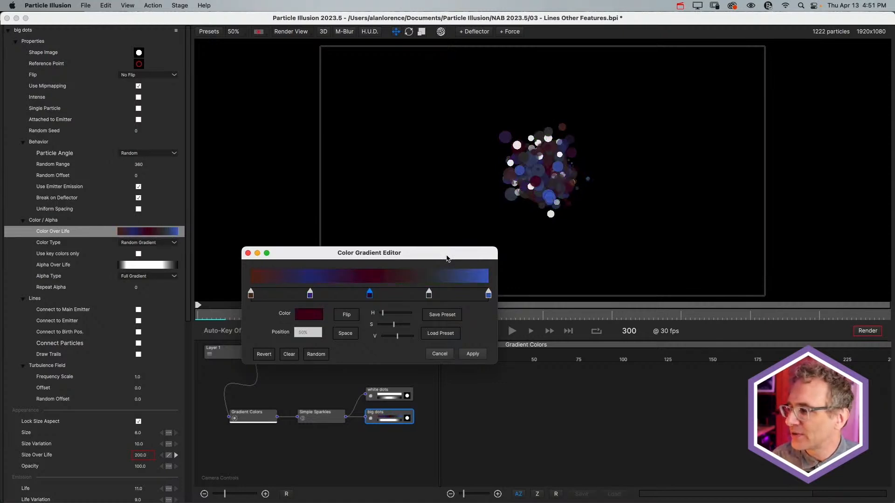
key("r")
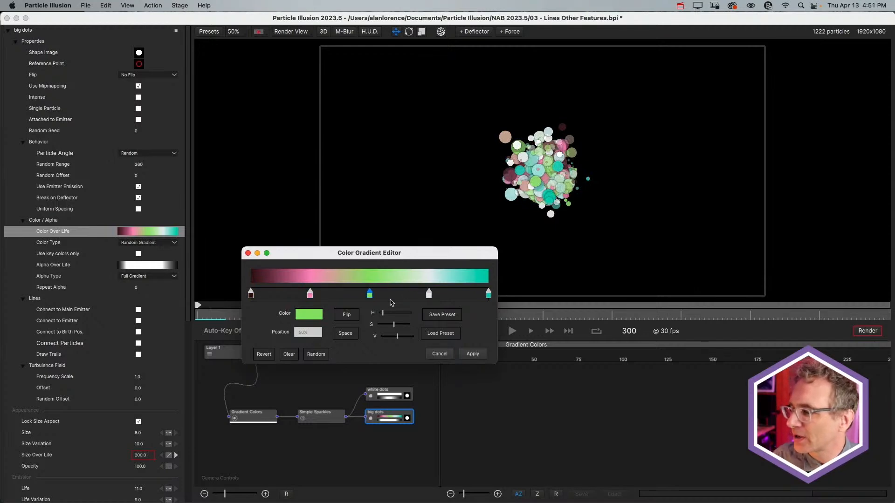
Step: Save the randomized gradient as a color preset, and apply it to the big dots particle
mouse_move(394, 326)
left_mouse_down()
mouse_move(386, 327)
mouse_move(403, 326)
mouse_move(394, 326)
left_mouse_up()
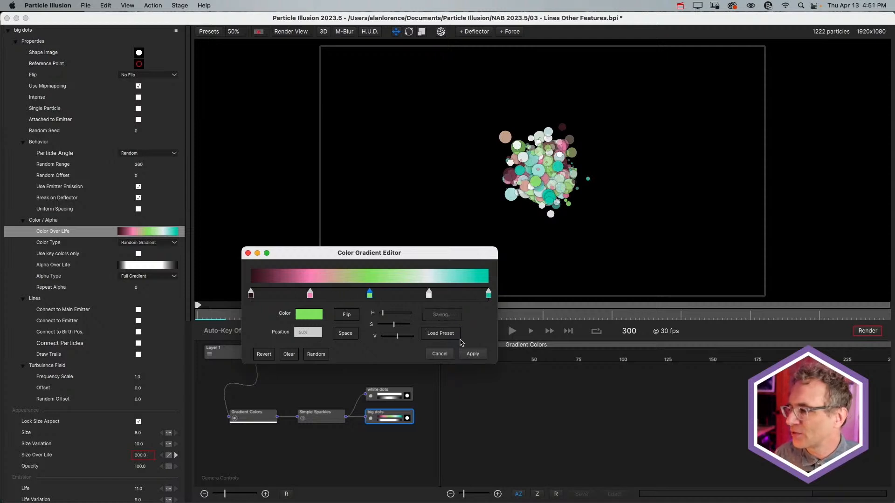
left_click(451, 336)
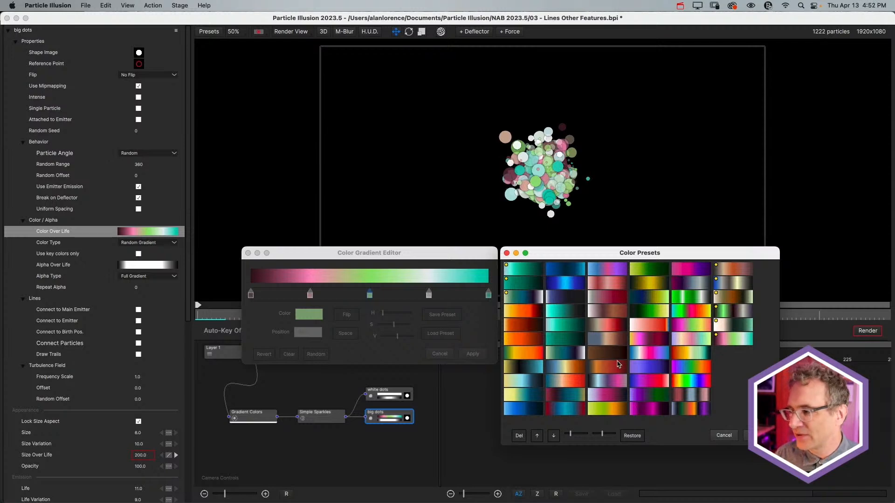
left_click(724, 437)
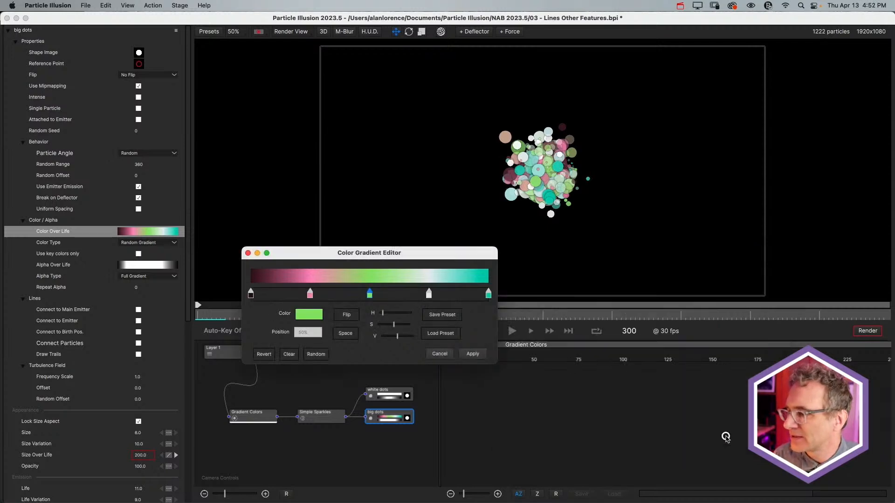
left_click(471, 355)
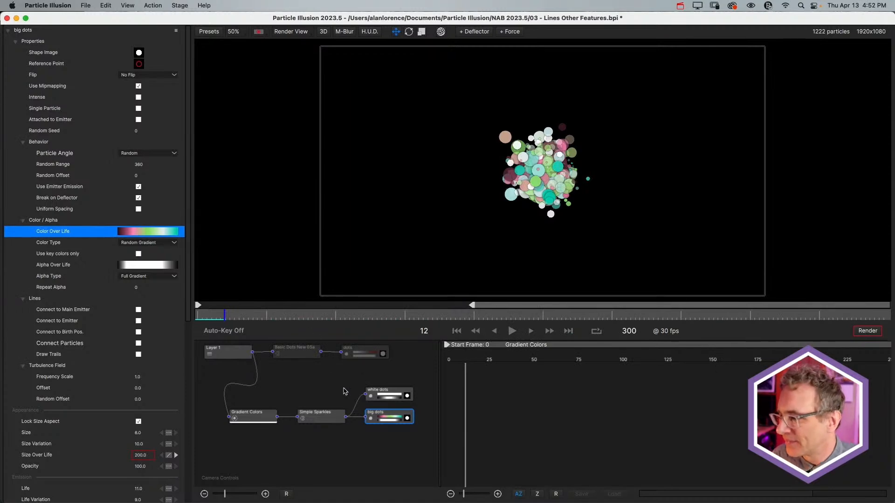
Step: Open the big dots particle's alpha gradient and look at the available alpha presets, closing them without loading one
left_click(389, 420)
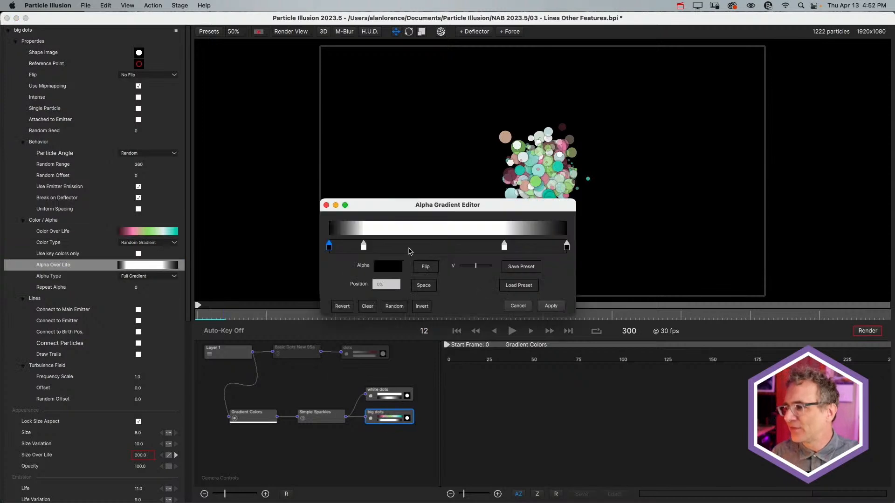
left_click(519, 285)
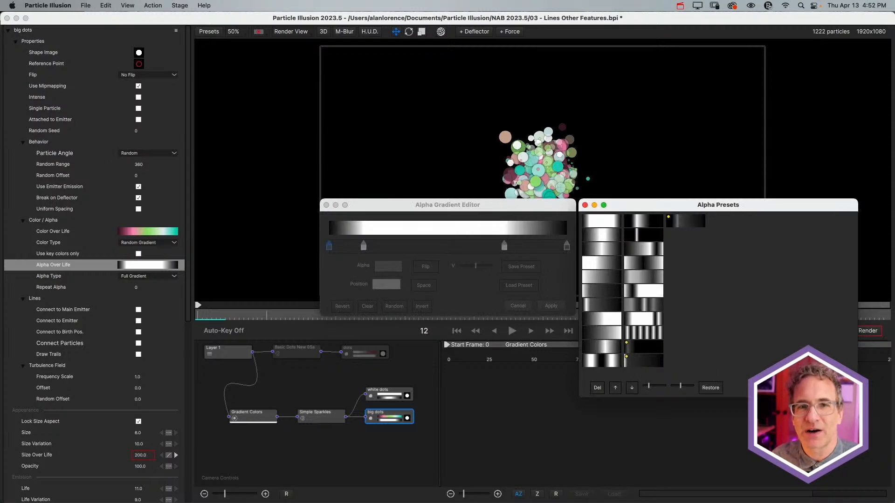
key("Escape")
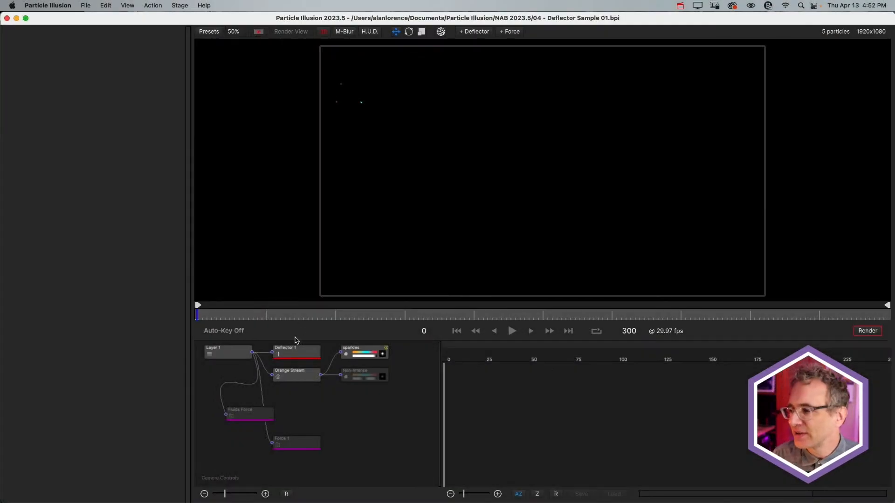
Step: Turn on the H.U.D. in the deflector sample and scrub the timeline around the particles' bounces, stopping at frame 72
left_click(369, 31)
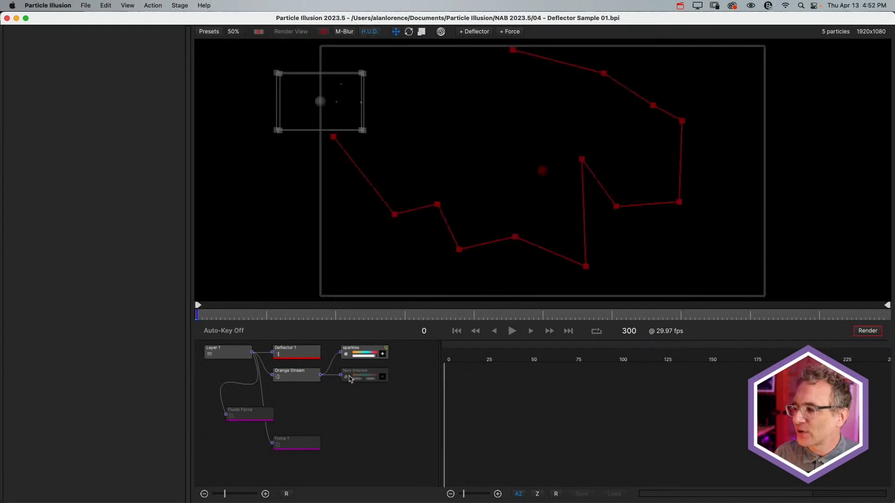
left_click_drag(289, 318, 329, 319)
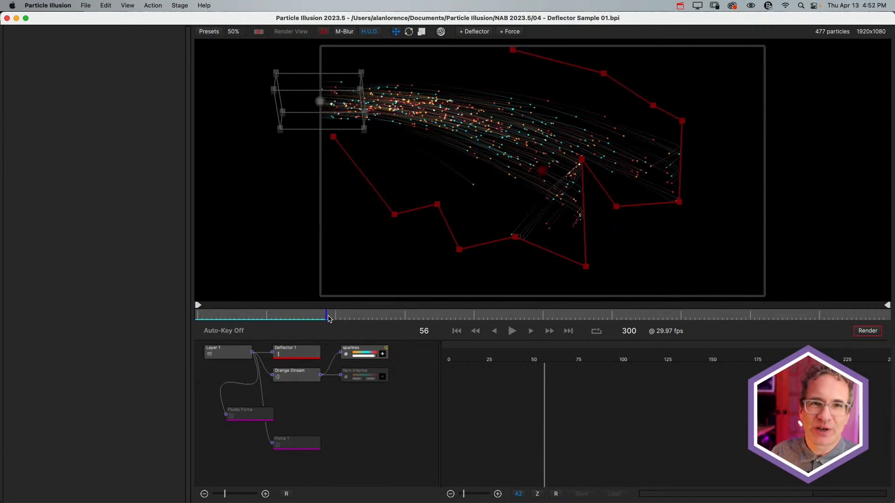
left_click_drag(385, 317, 339, 315)
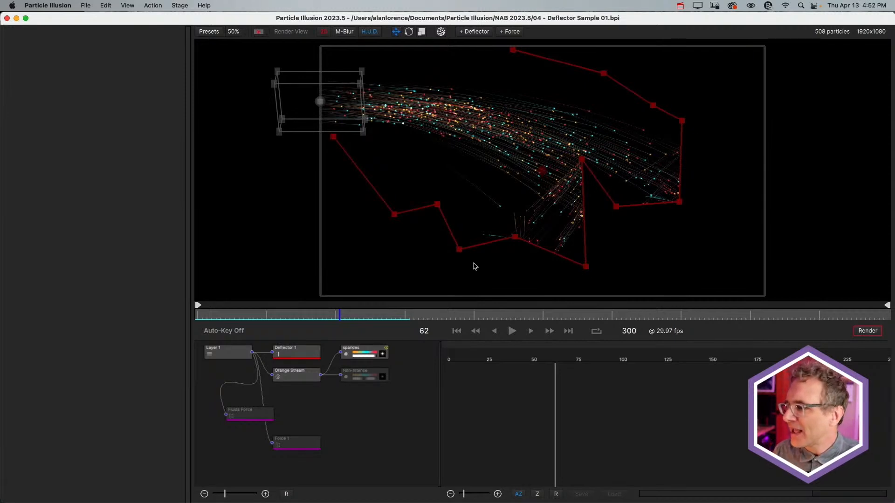
left_click_drag(399, 319, 388, 317)
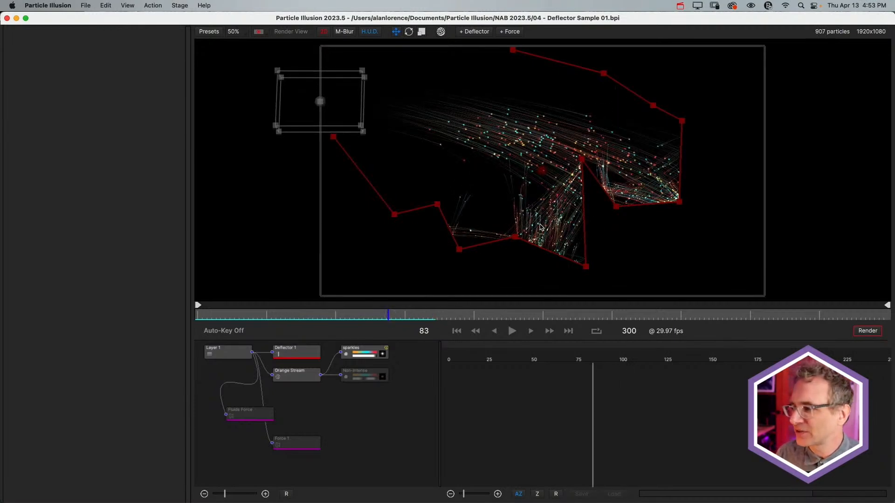
left_click_drag(406, 319, 364, 319)
Step: Switch the deflector sample from 2D to 3D and scrub forward to frame 83
left_click(326, 33)
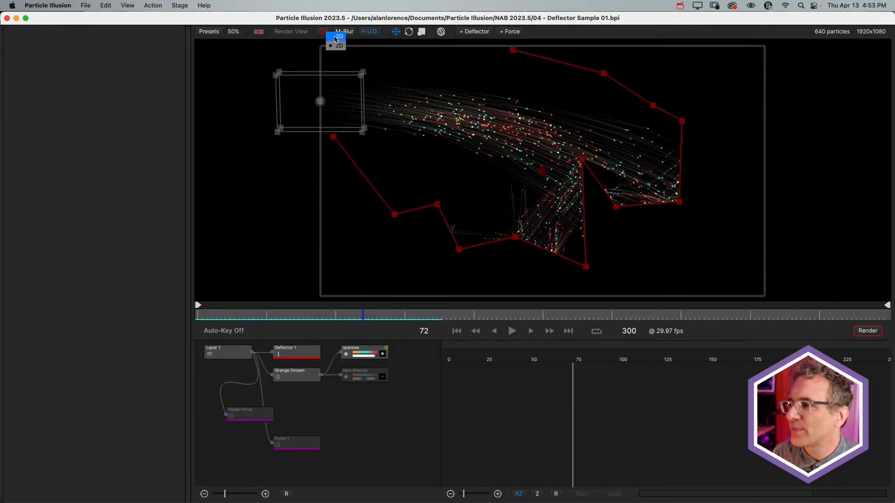
left_click(337, 36)
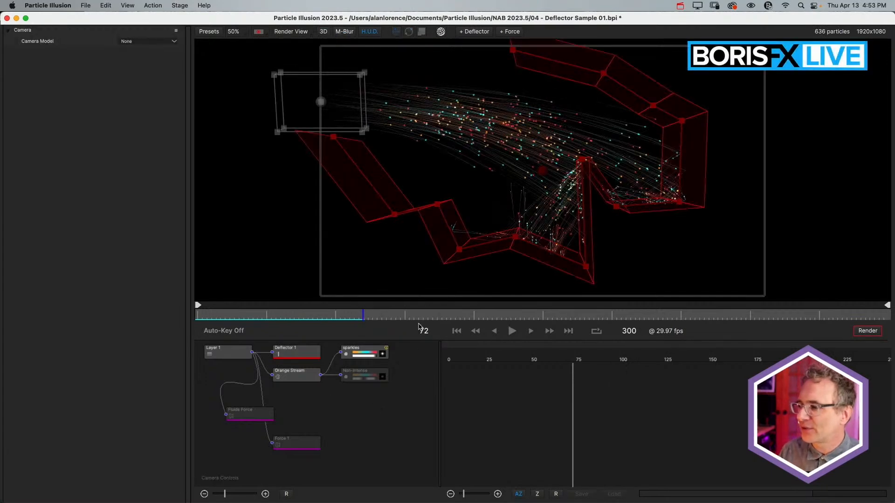
left_click_drag(359, 311, 390, 313)
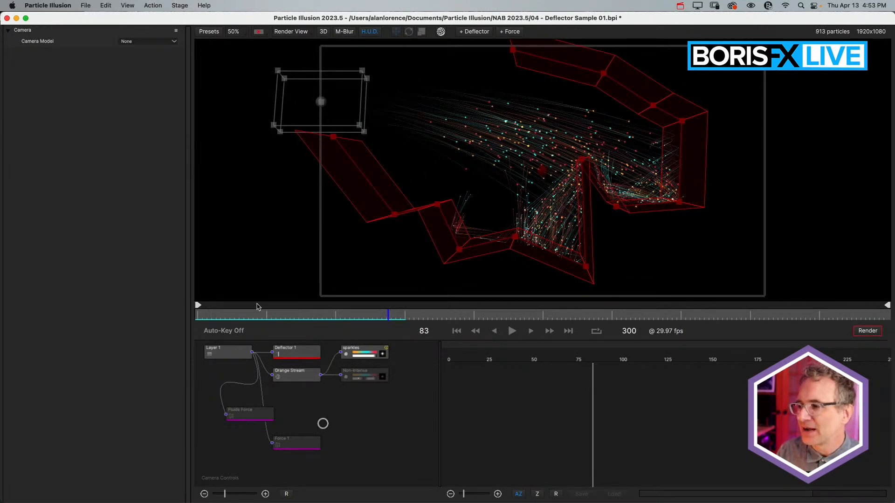
Step: Set the camera model to Orbit with a Spin of 37.7, and scrub the deflector scene back to frame 45
left_click(138, 42)
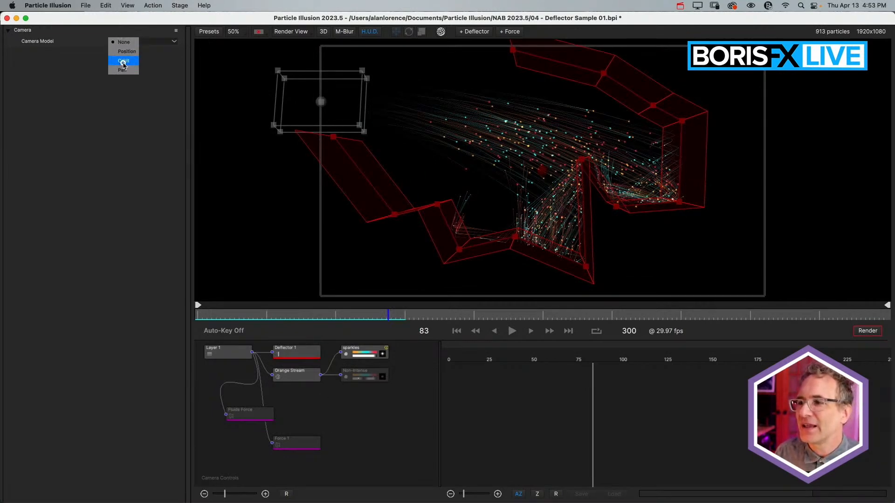
left_click(128, 60)
left_click(138, 98)
left_click_drag(138, 98, 149, 99)
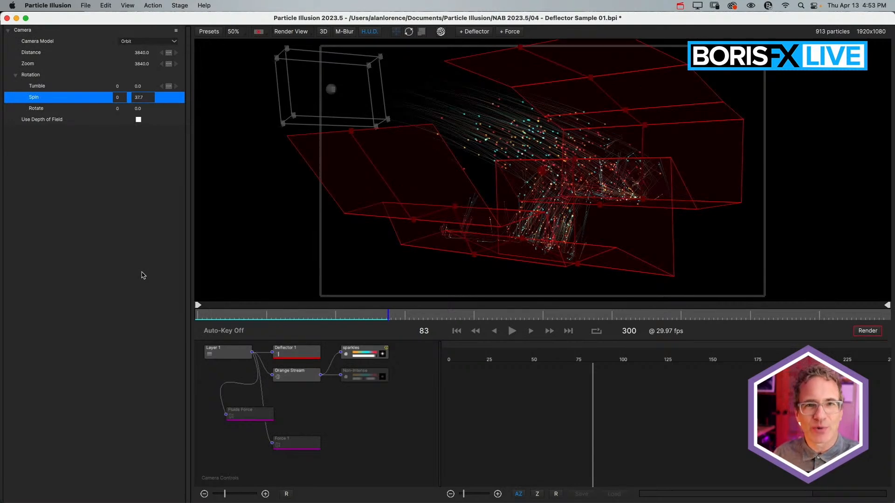
left_click_drag(334, 317, 302, 316)
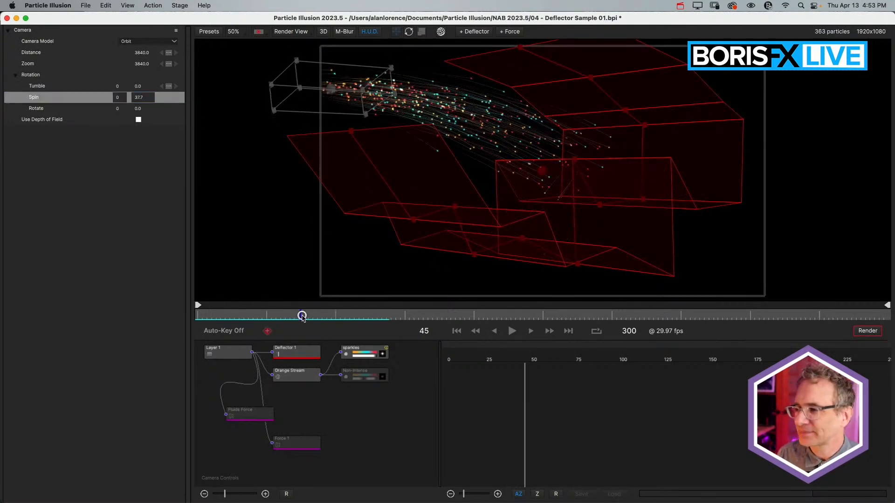
Step: Open the project 05 - Force Turbulence Example 01.bpi, discarding the changes to the deflector sample
left_click(87, 5)
left_click(96, 29)
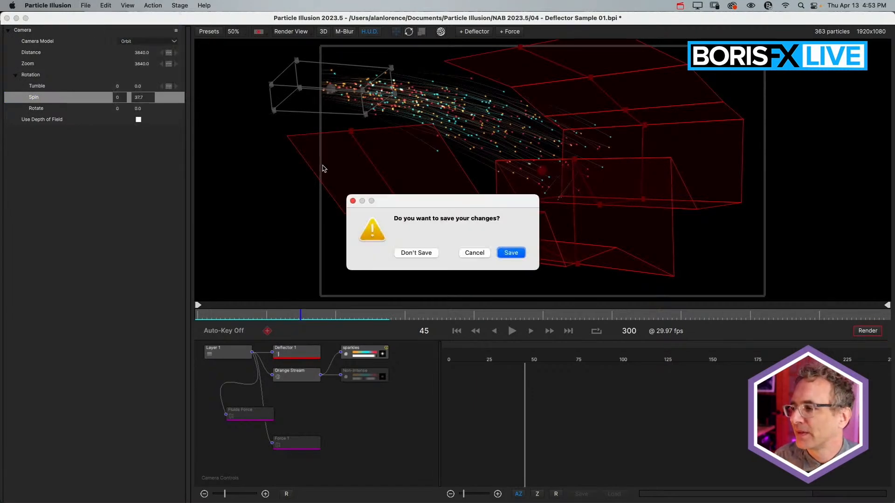
left_click(426, 253)
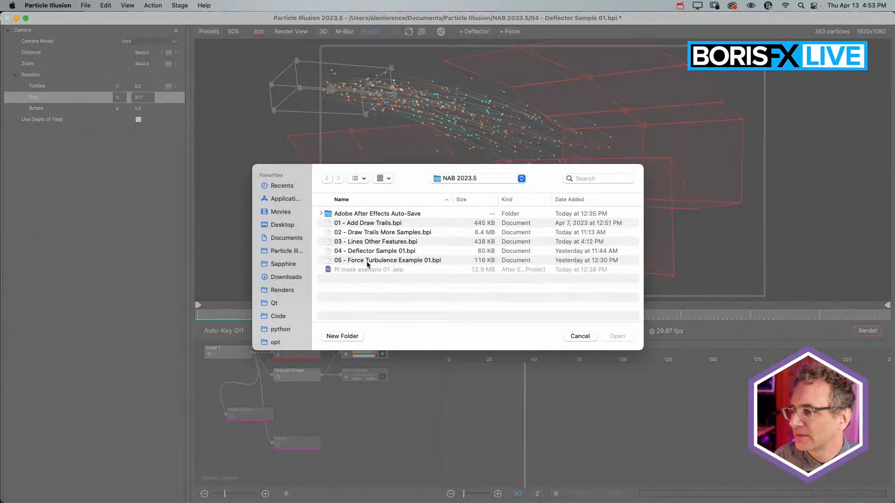
double_click(365, 260)
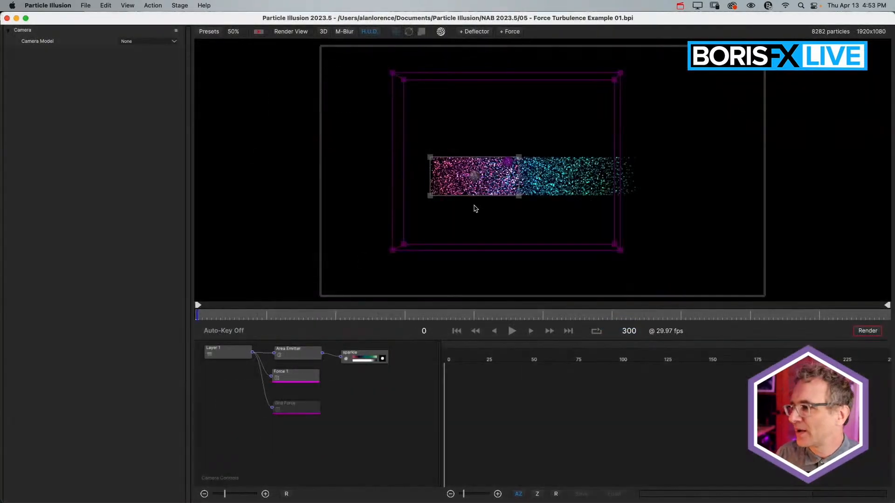
Step: Scrub and briefly play the particle stream passing through the force box, stopping at frame 50
left_click_drag(329, 314, 395, 315)
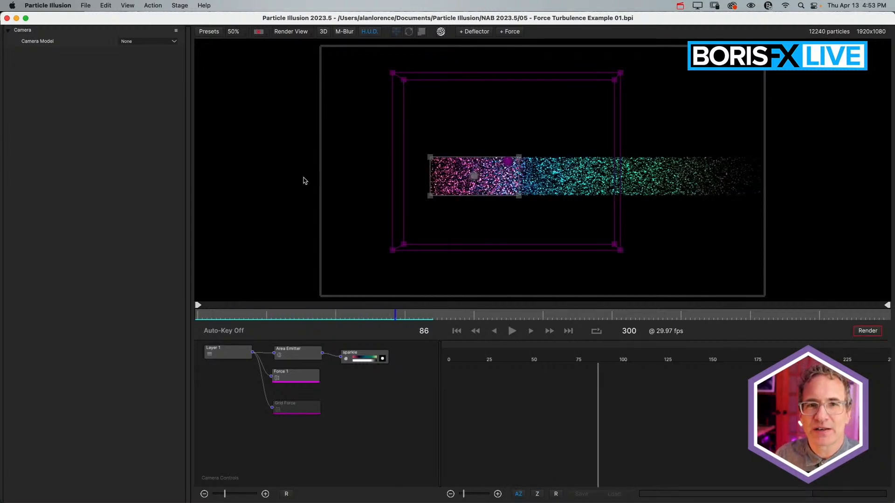
key("space")
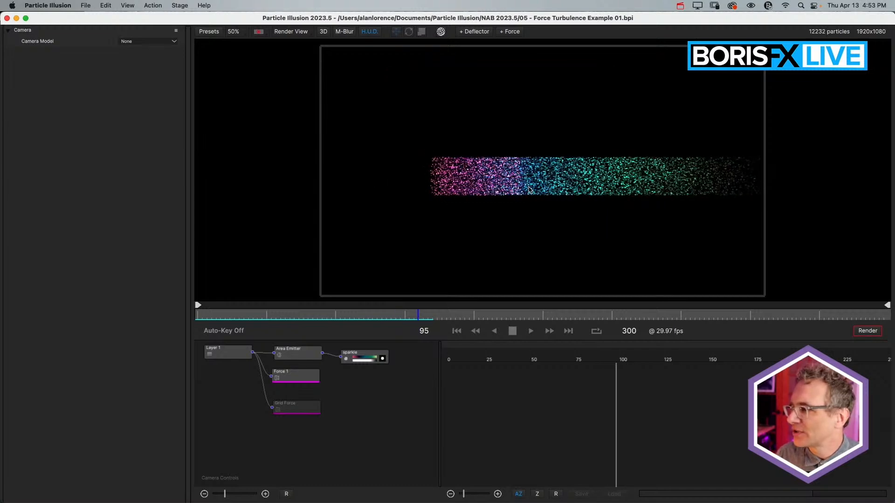
key("space")
left_click_drag(390, 314, 312, 315)
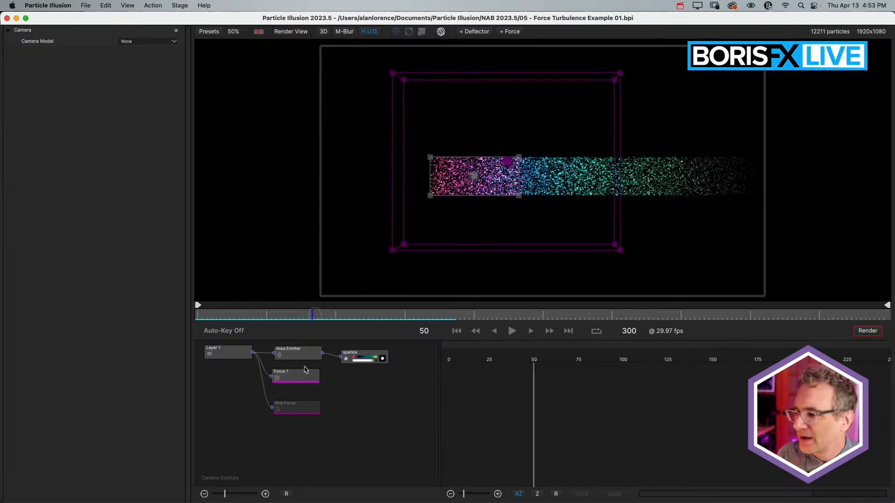
Step: Set Force 1's Direction Turbulence to 54.4 and play the animation from frame 37
left_click(303, 375)
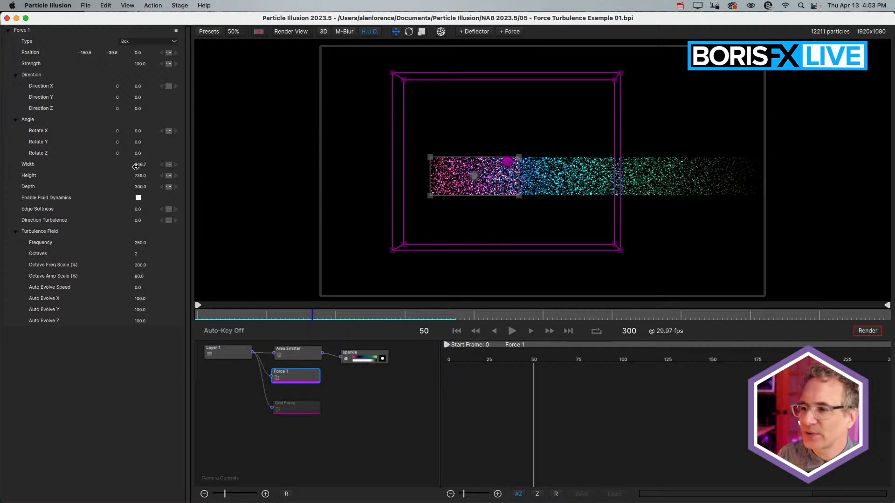
left_click(48, 219)
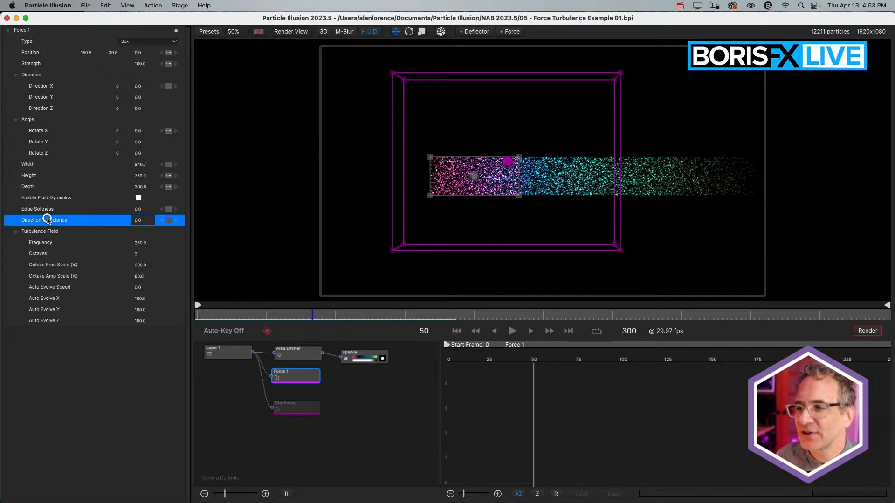
left_click_drag(141, 222, 168, 222)
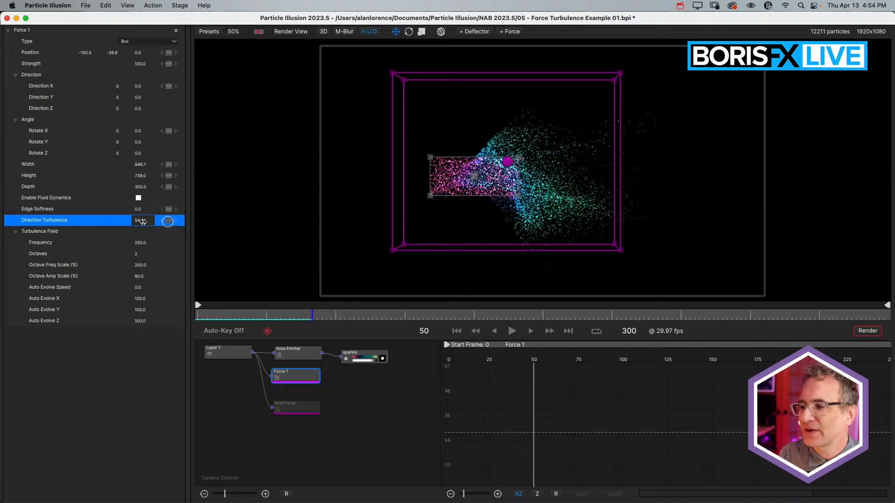
left_click(282, 315)
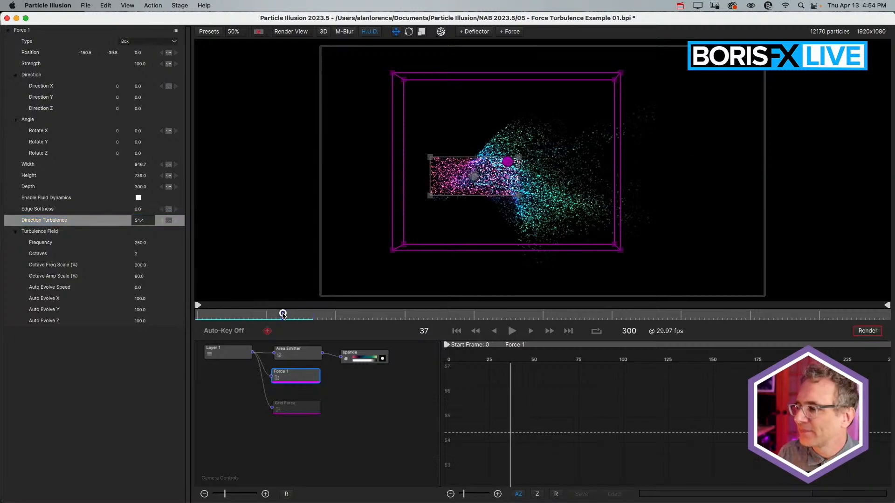
key("space")
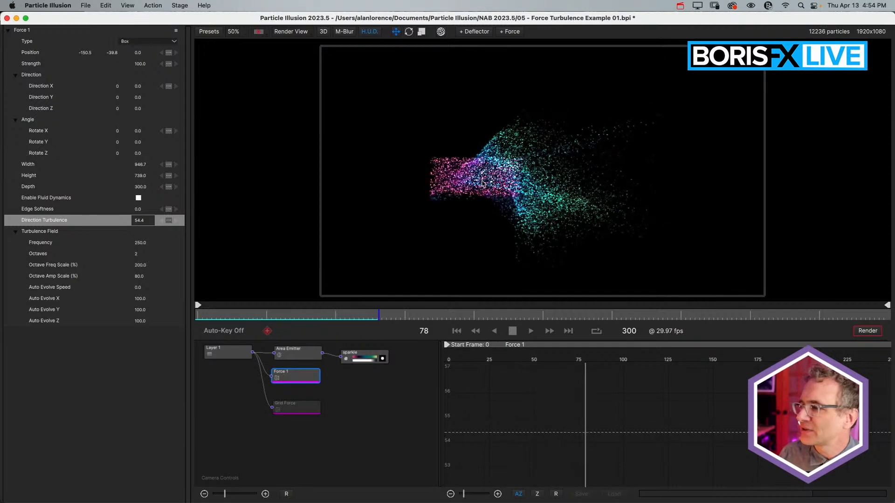
Step: Play the turbulent particle stream in short bursts, and scrub back to frame 47
key("space")
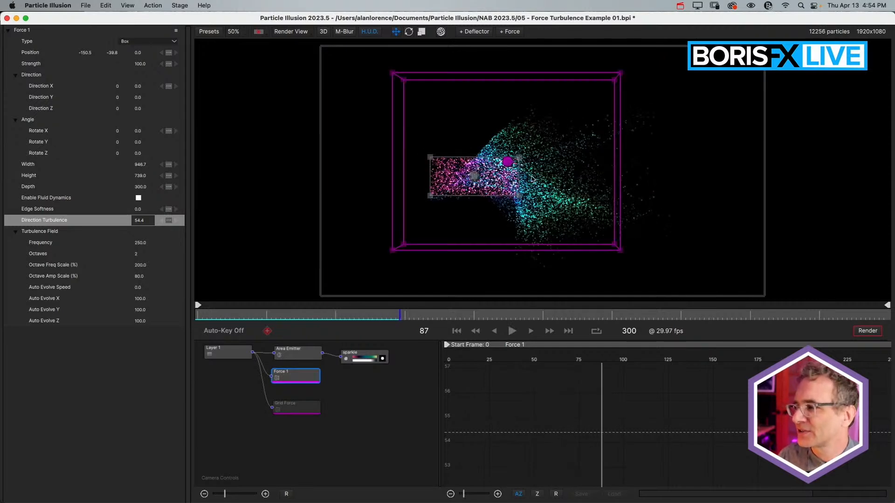
key("space")
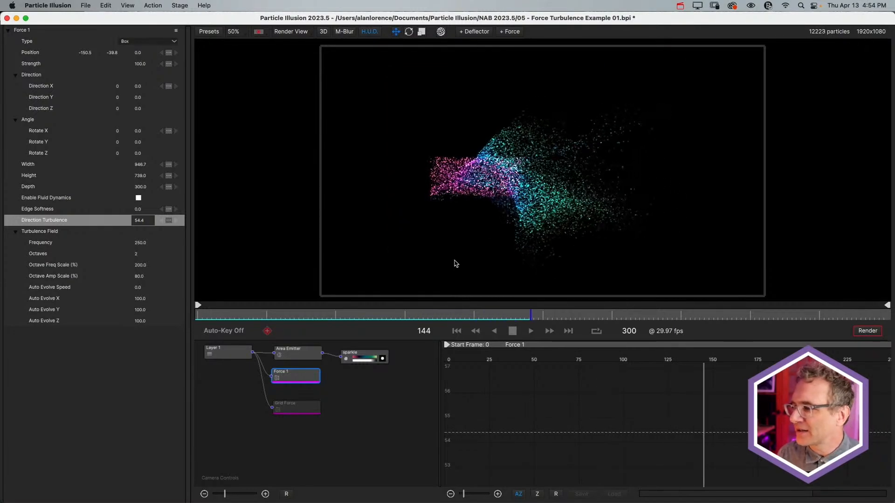
key("space")
left_click_drag(438, 315, 306, 321)
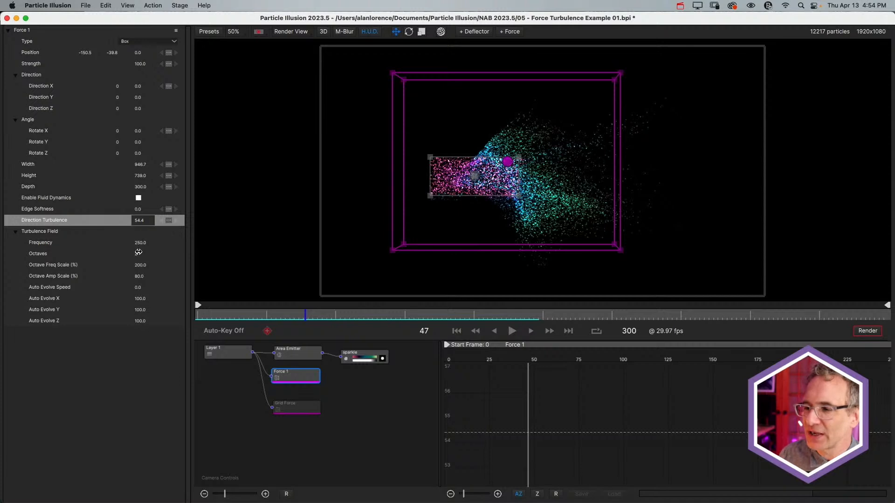
Step: Set Force 1's turbulence field Auto Evolve Speed to 40.0, play the animation from an earlier frame, and stop at frame 65
left_click(140, 287)
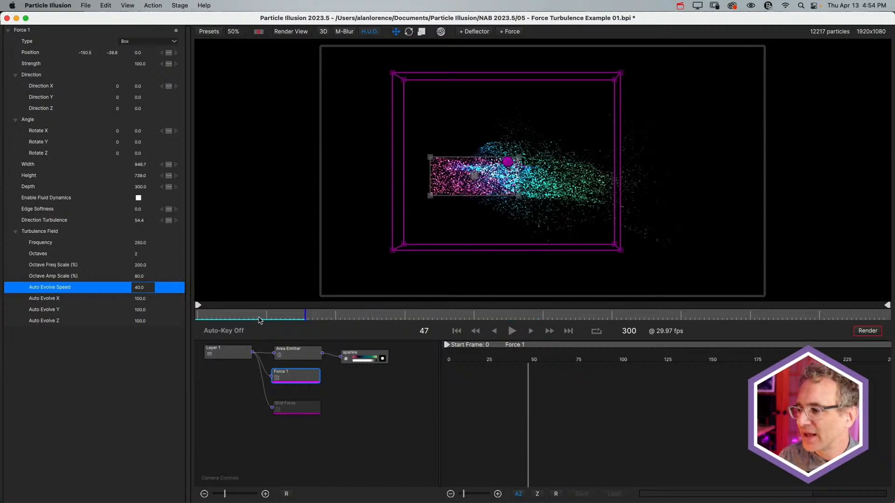
left_click(258, 317)
key("space")
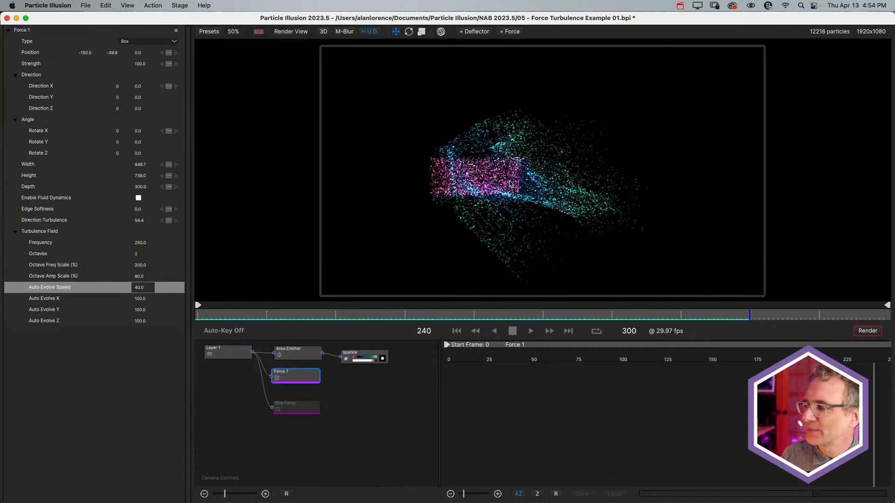
left_click(347, 315)
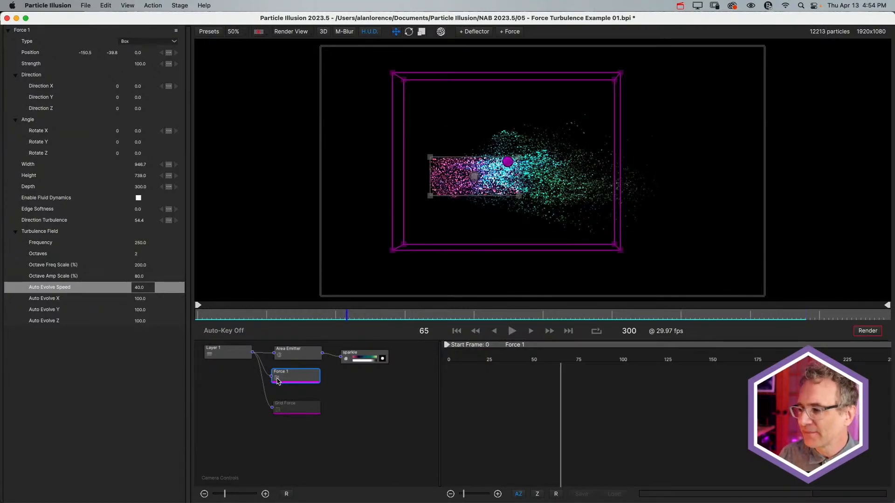
Step: Disable Force 1, enable the Grid Force node, and select Grid Force
left_click(277, 379)
left_click(278, 410)
left_click(294, 405)
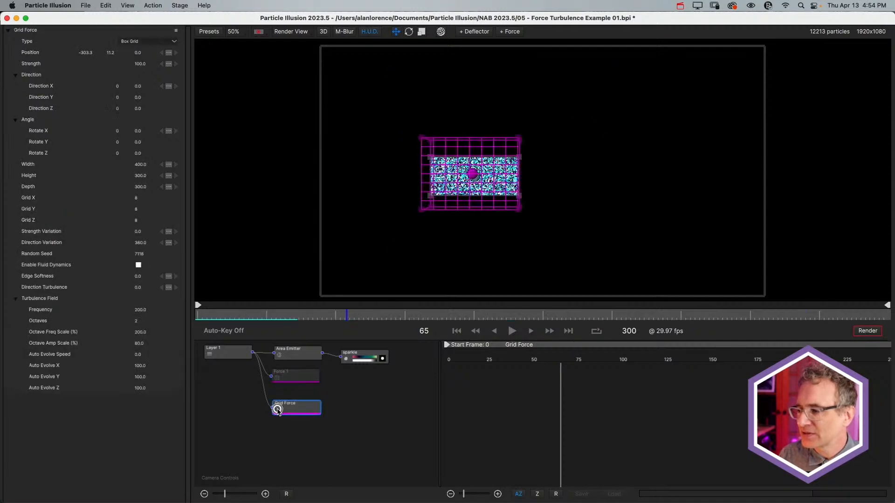
Step: Scrub back and forth through the Grid Force animation, ending at frame 43
left_click_drag(347, 315, 310, 317)
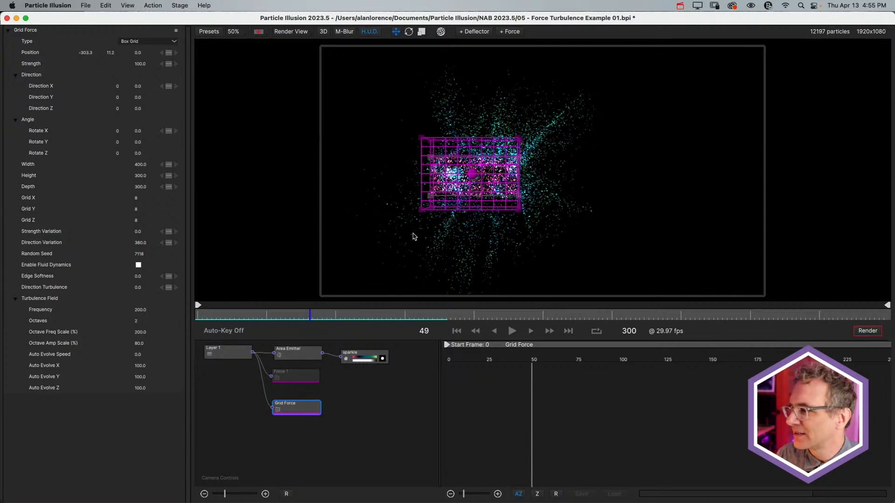
left_click_drag(329, 320, 382, 320)
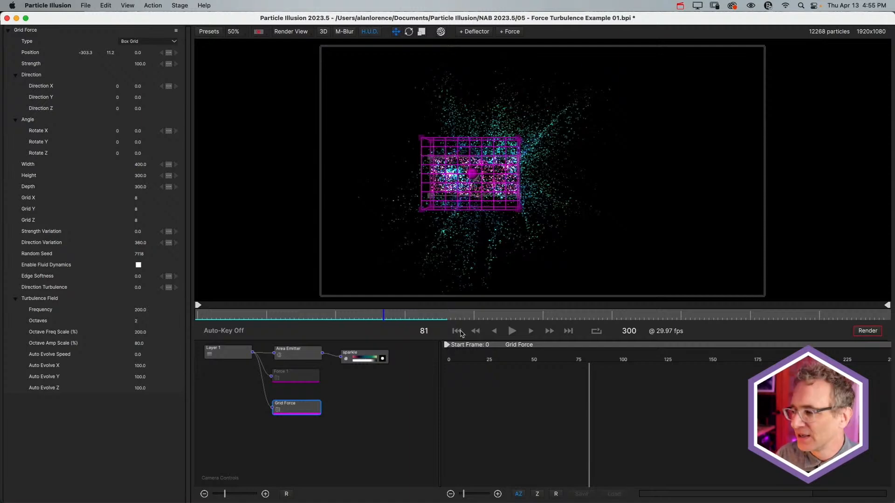
left_click_drag(336, 316, 310, 311)
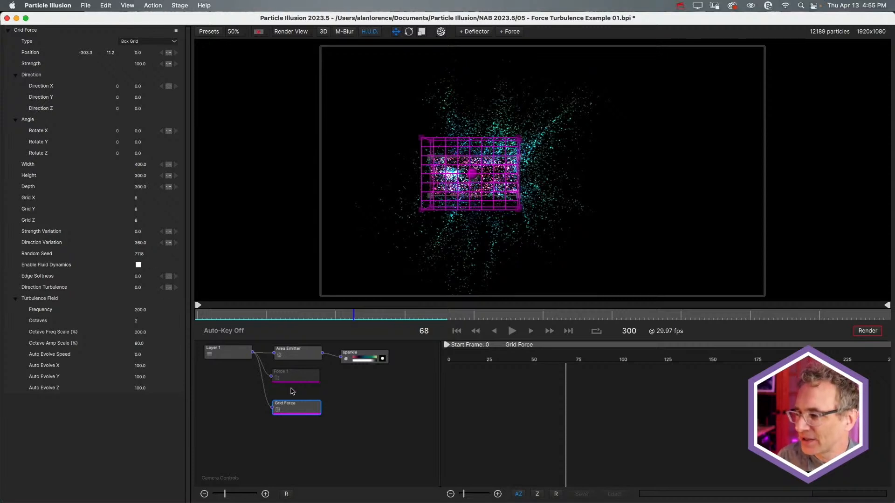
left_click_drag(355, 316, 300, 315)
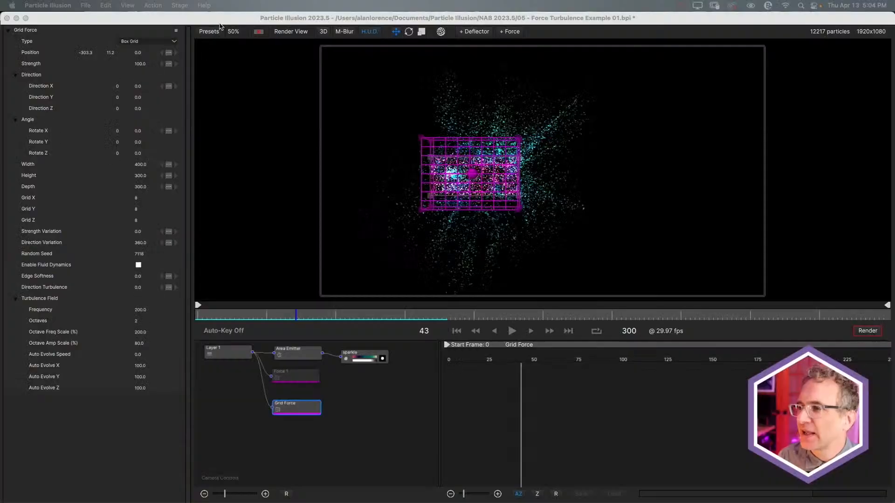
Step: Switch to After Effects with the PI mask example 01 project, and select the particles text layer
left_click(229, 18)
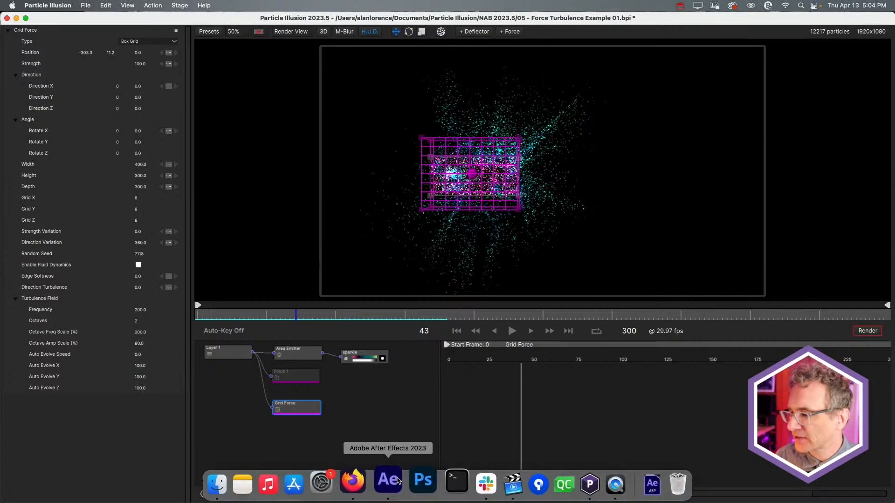
left_click(396, 481)
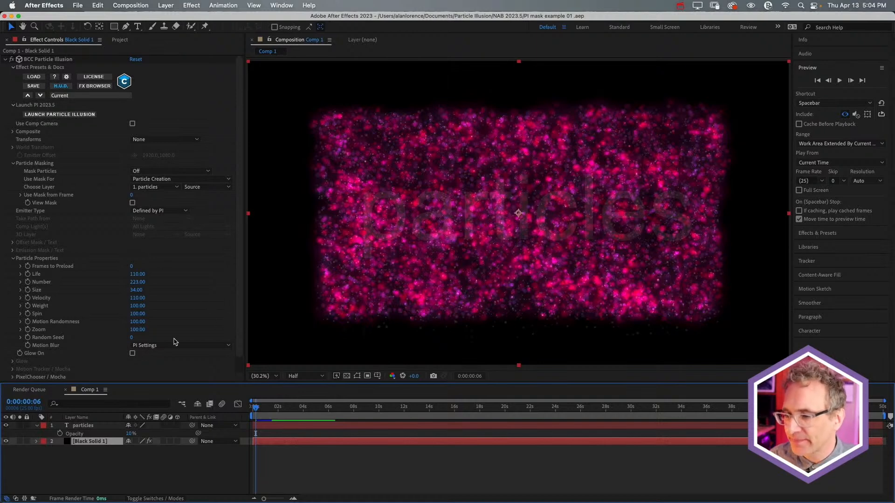
left_click(95, 426)
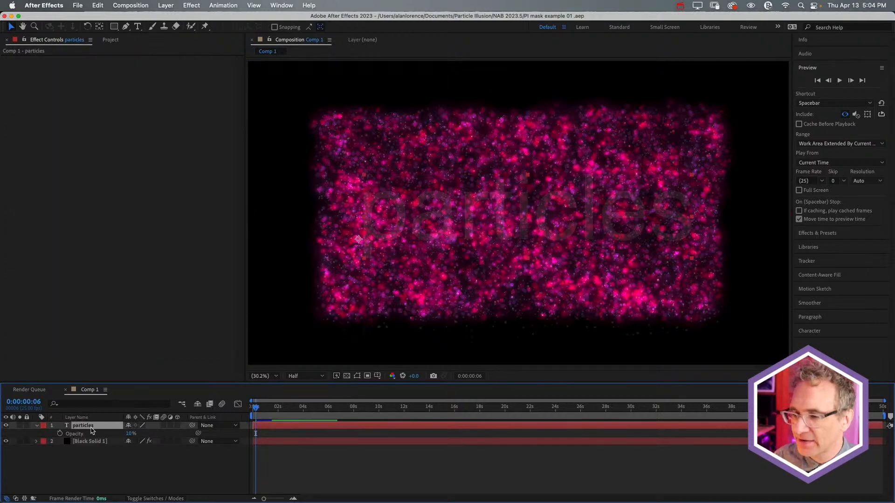
Step: Raise the particles text layer's Opacity to 100% for a look, and return it to 10%
left_click(130, 433)
type("10")
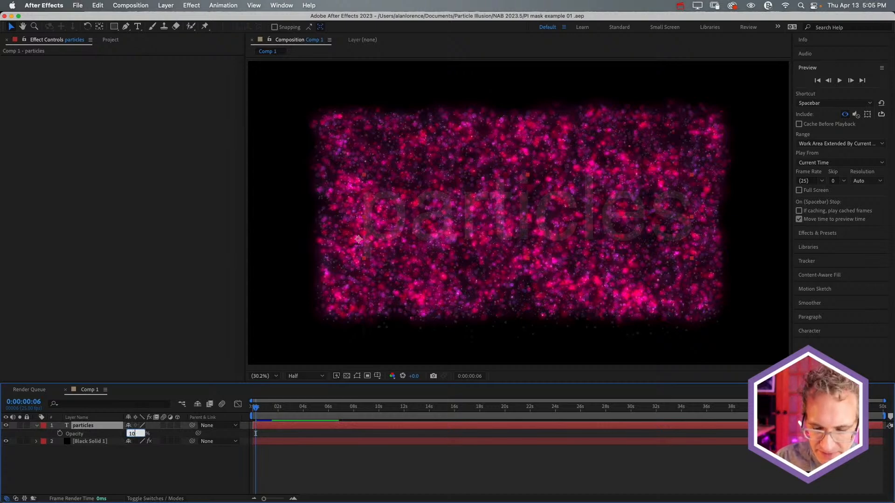
type("0")
key("Return")
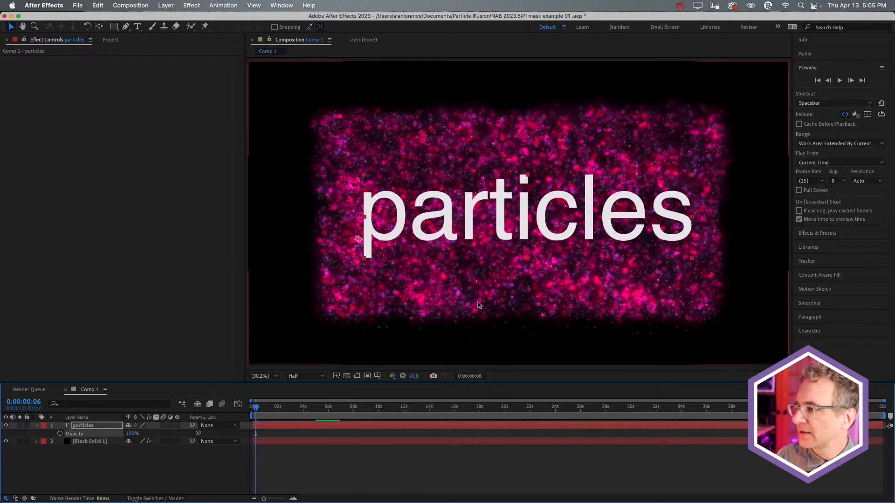
left_click(131, 434)
type("10")
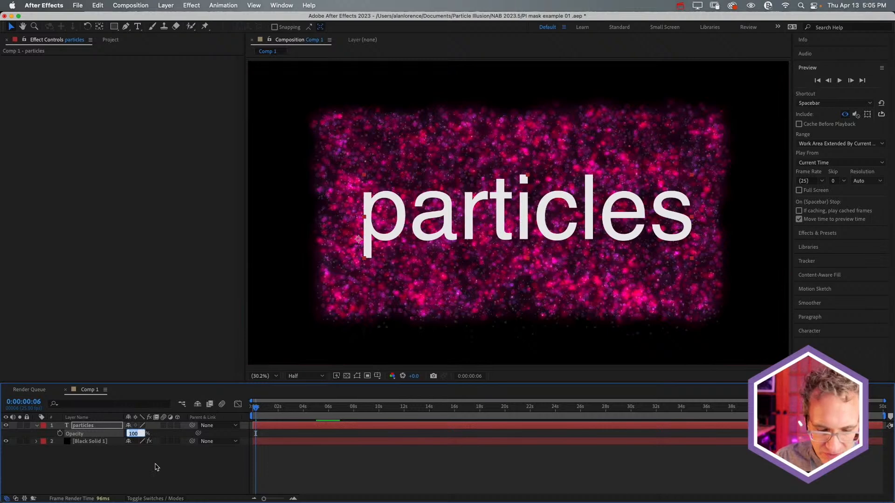
key("Return")
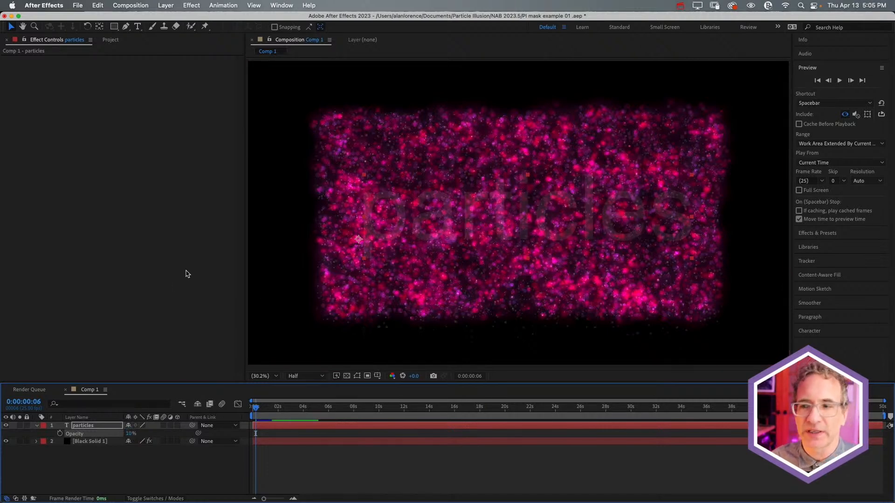
Step: In Black Solid 1's BCC Particle Illusion masking settings, set Mask Particles to With Layer and use 1. particles as the mask layer
left_click(99, 441)
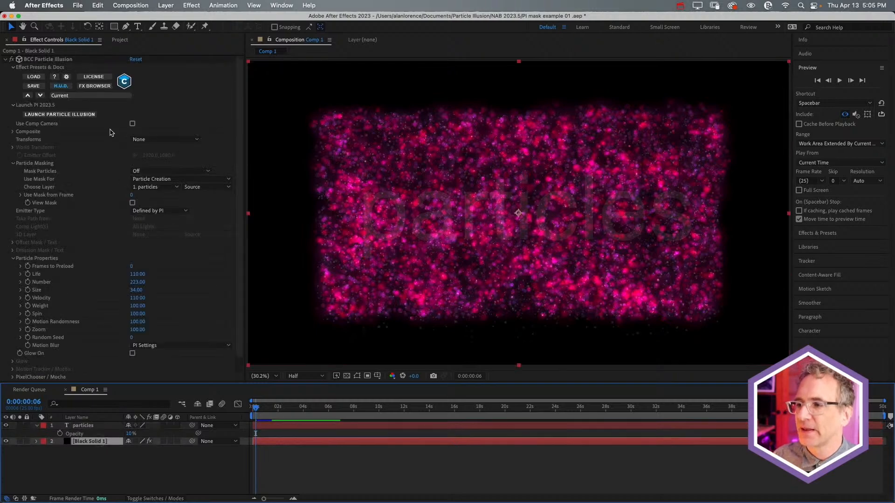
left_click(21, 167)
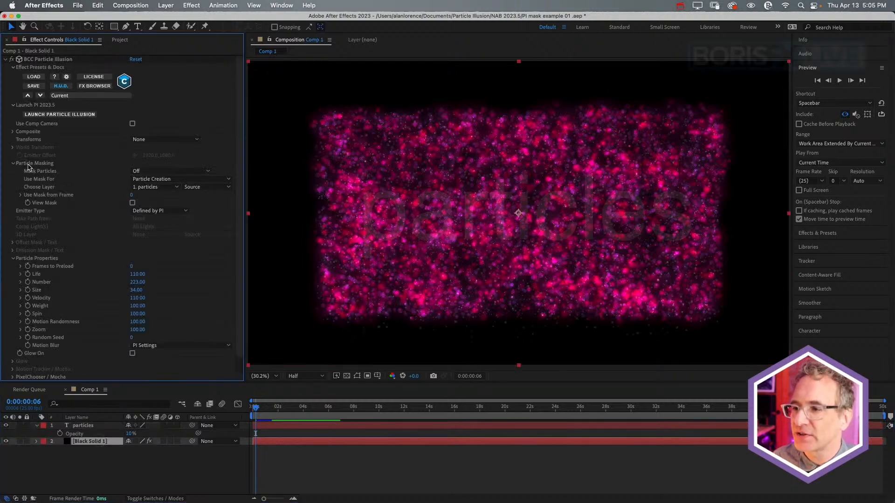
left_click(13, 164)
left_click(13, 163)
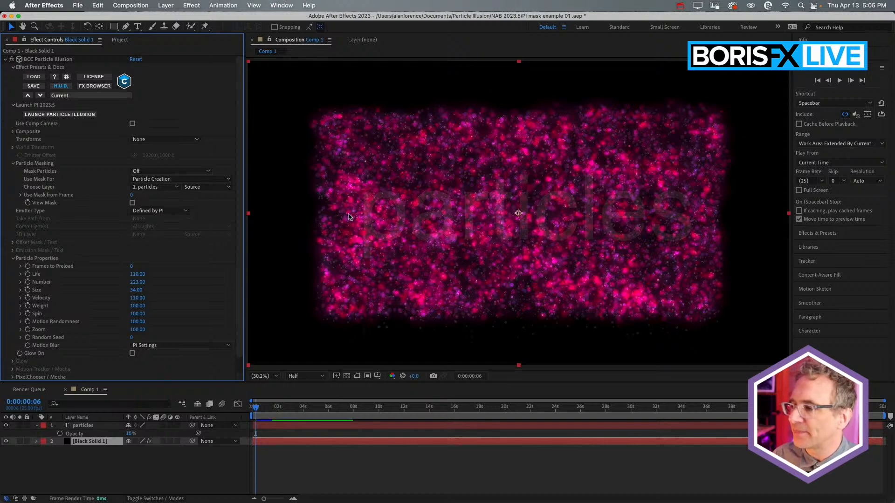
left_click(147, 172)
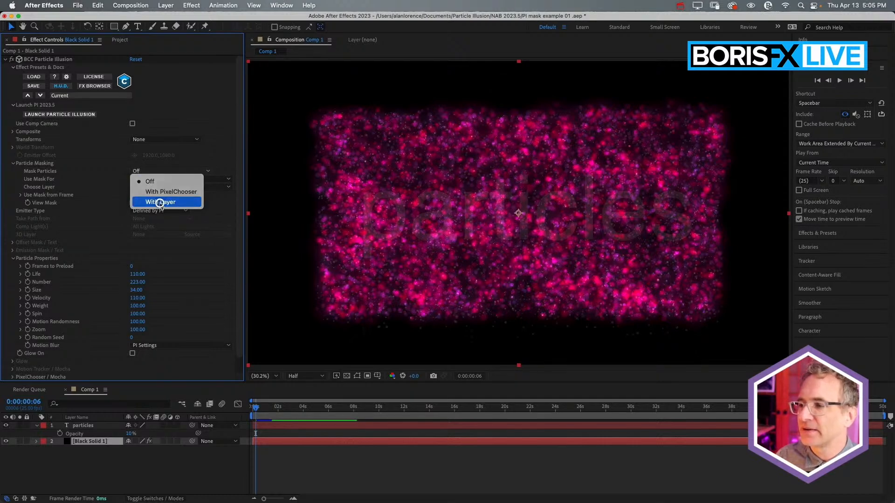
left_click(160, 202)
left_click(165, 187)
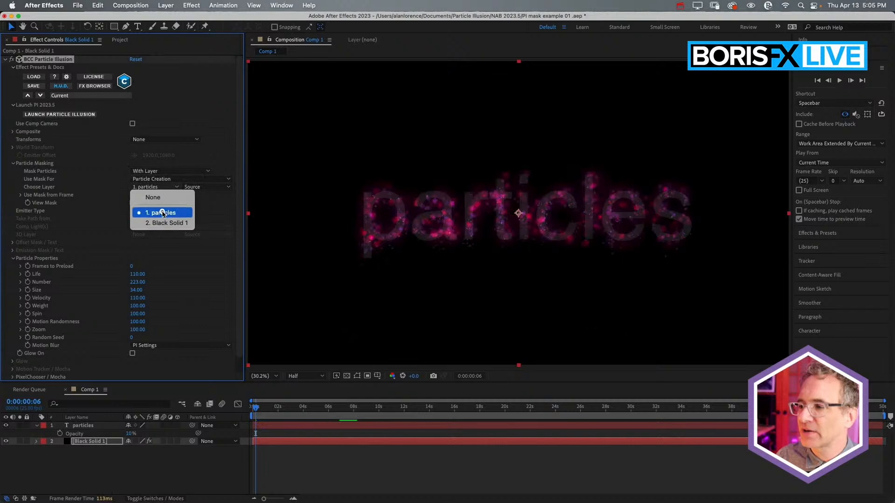
left_click(163, 214)
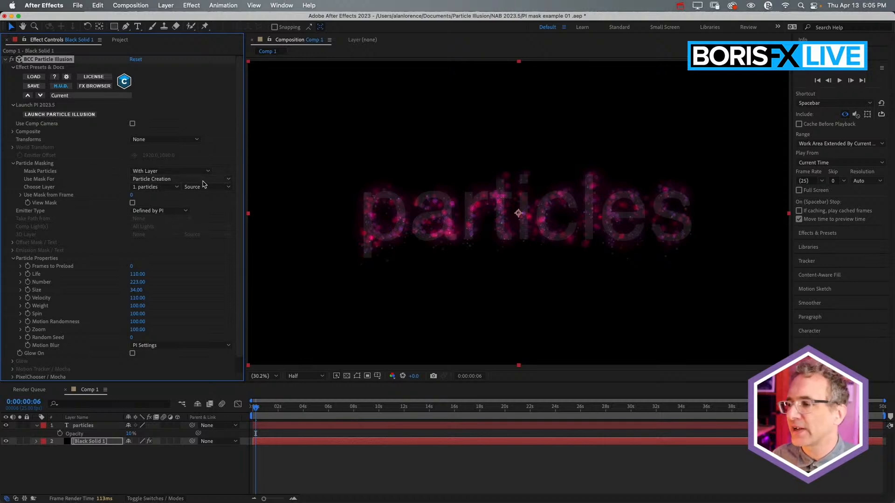
Step: Preview the particles created inside the text mask, and move the current time back to 0:00:01:20
key("space")
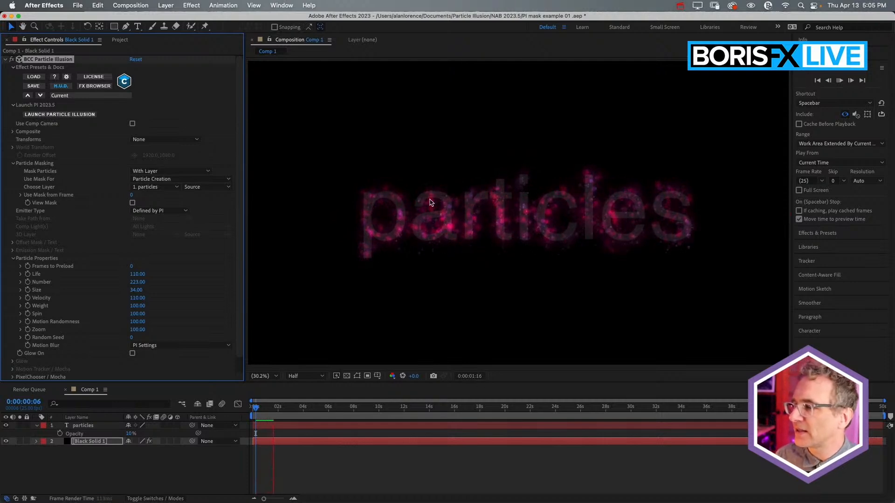
key("space")
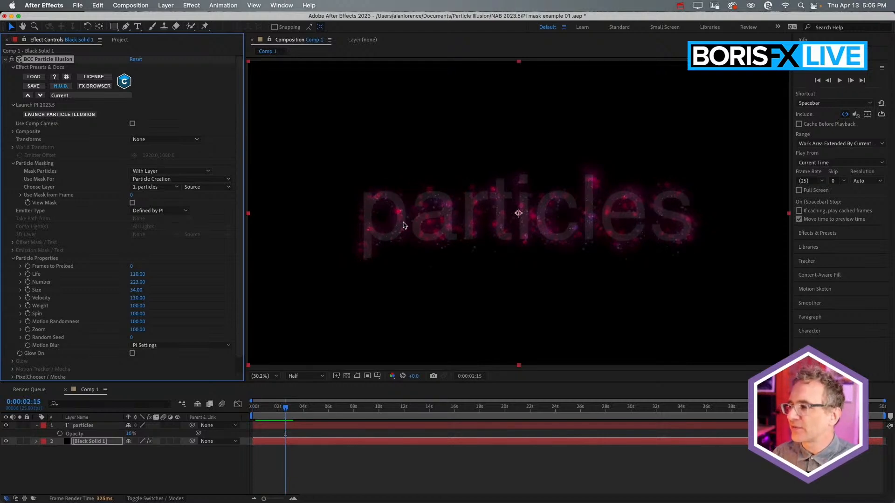
key("space")
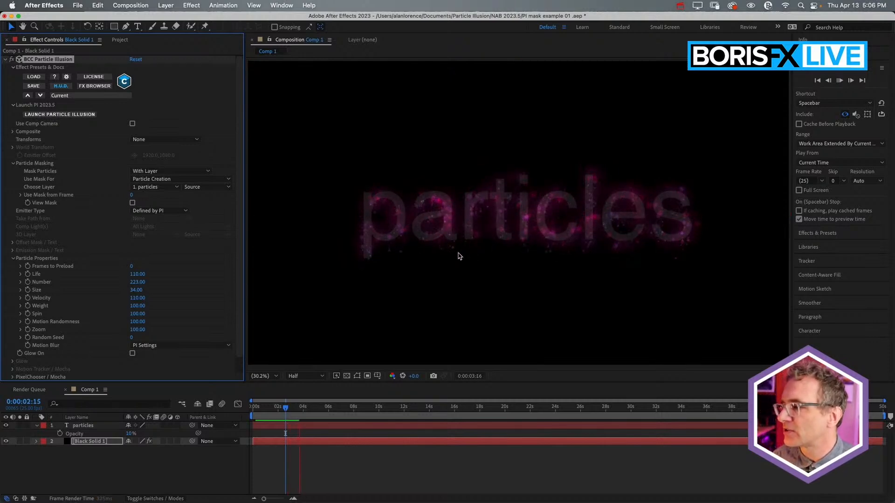
left_click(282, 408)
mouse_move(282, 409)
left_mouse_down()
mouse_move(249, 408)
mouse_move(277, 408)
left_mouse_up()
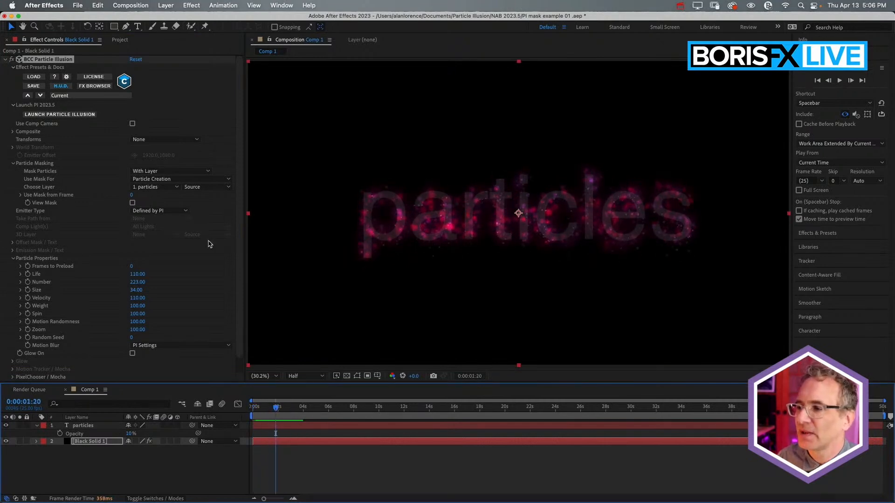
Step: Set Use Mask For to Render Mask, Standard, and preview the masked text up to 0:00:03:18
left_click(151, 180)
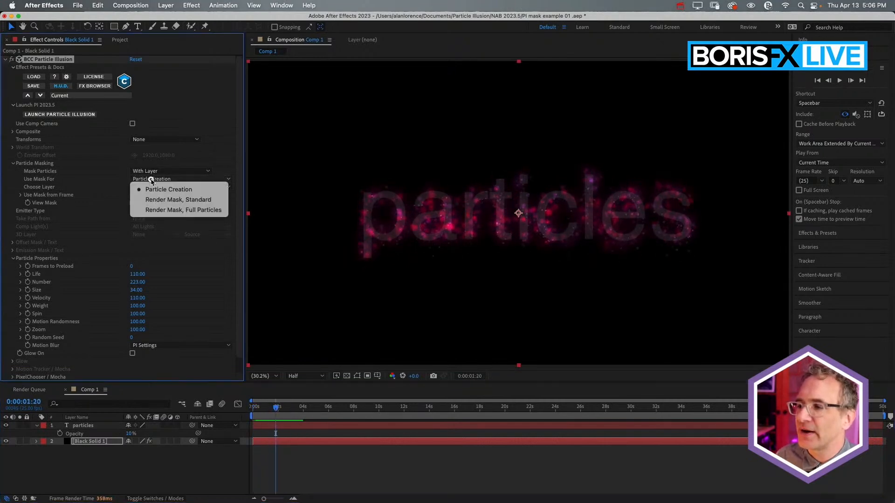
left_click(157, 202)
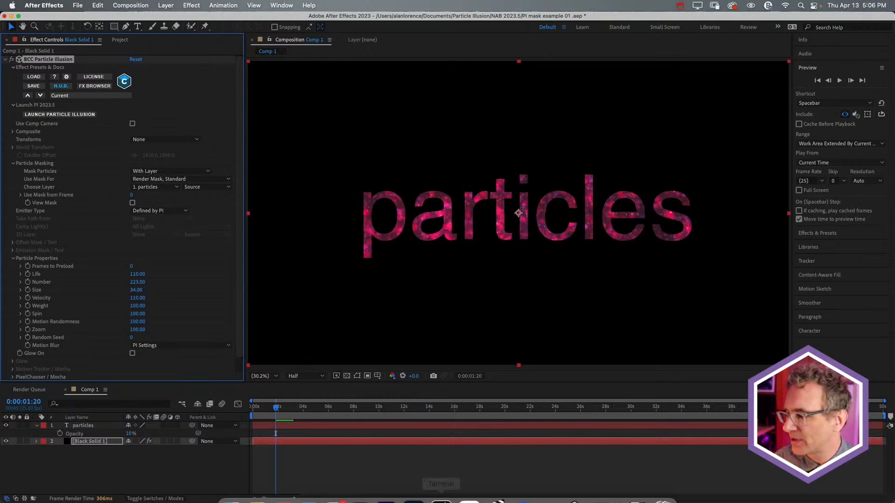
left_click(571, 481)
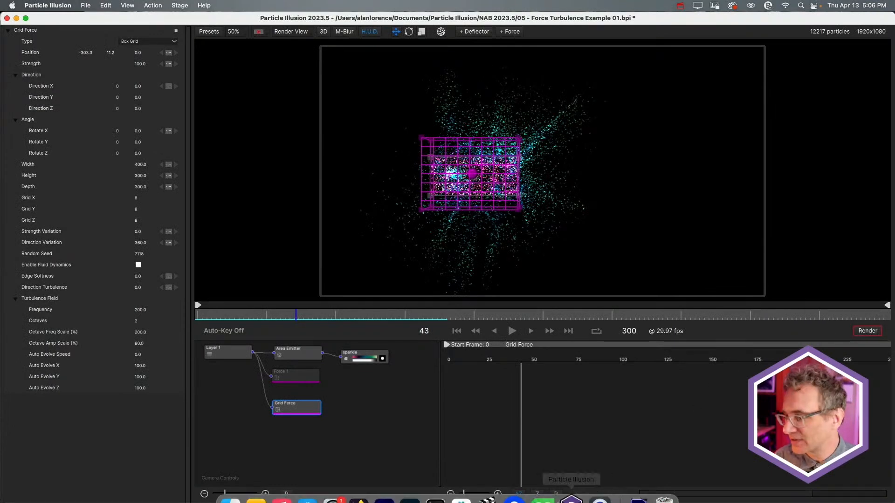
left_click(390, 484)
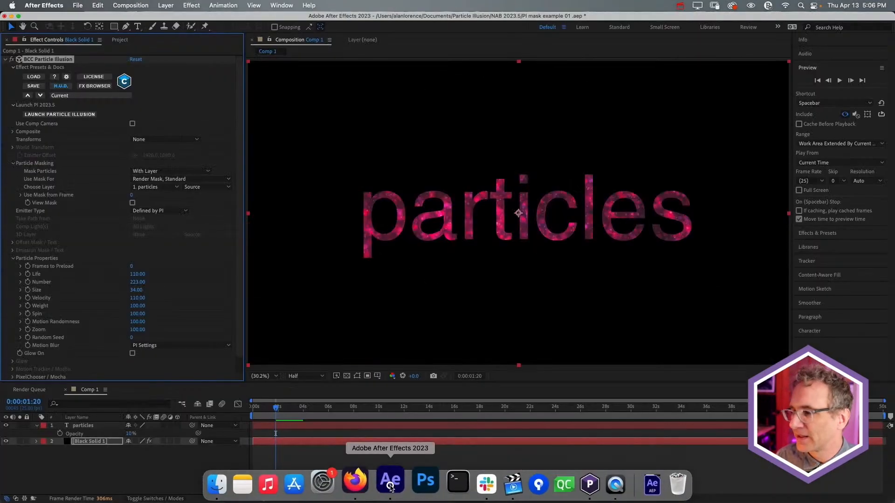
key("space")
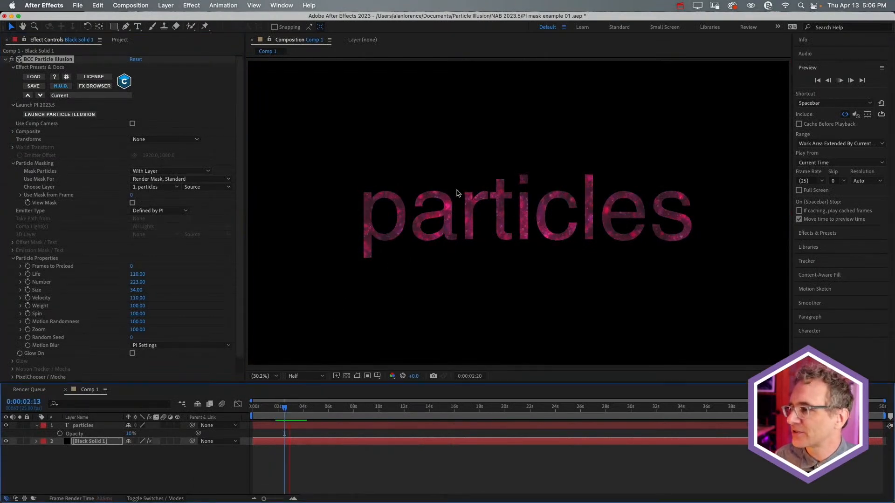
key("space")
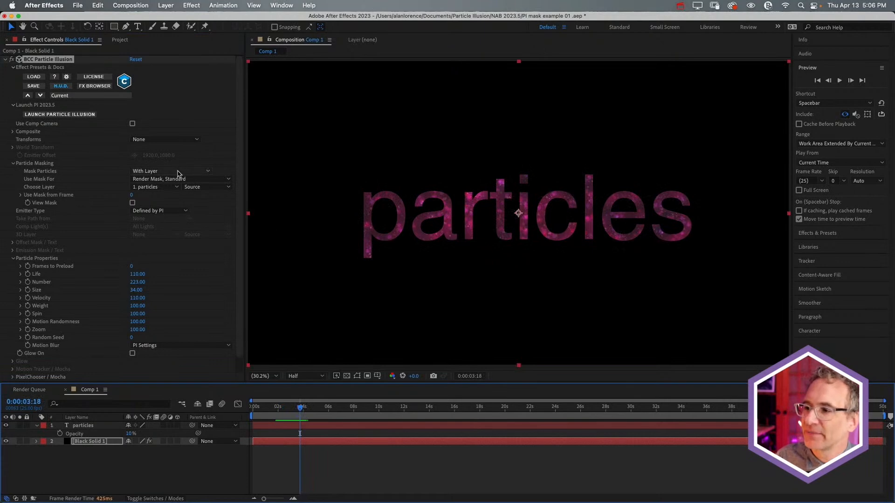
Step: Set Use Mask For to Render Mask, Full Particles, preview the masked text from 0:00:01:23, and move the current time to 0:00:03:06
left_click(167, 182)
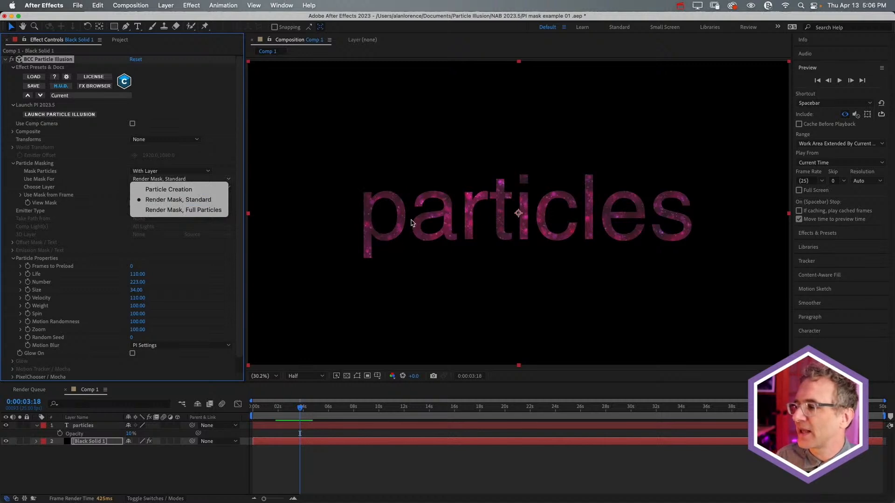
left_click(164, 211)
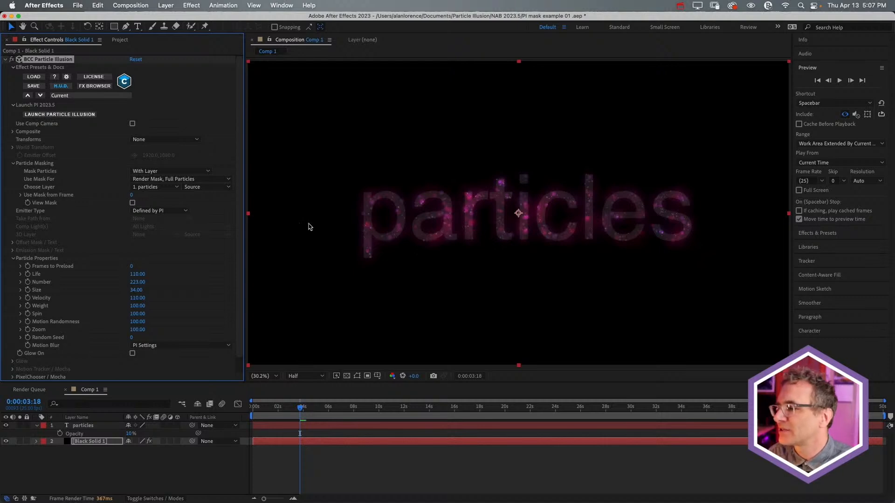
key("space")
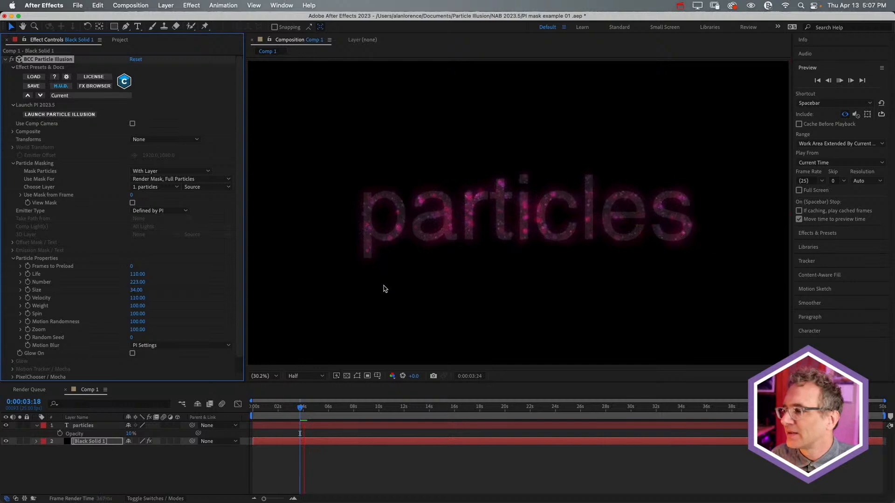
left_click_drag(283, 407, 277, 412)
key("space")
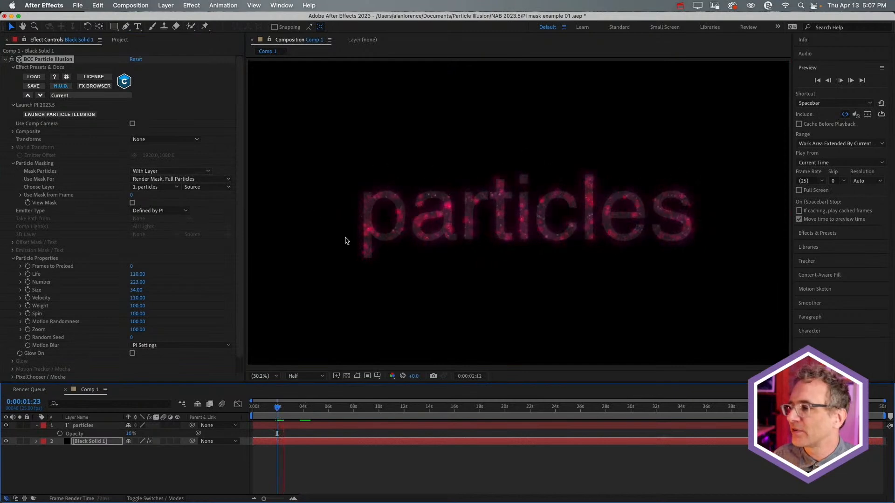
key("space")
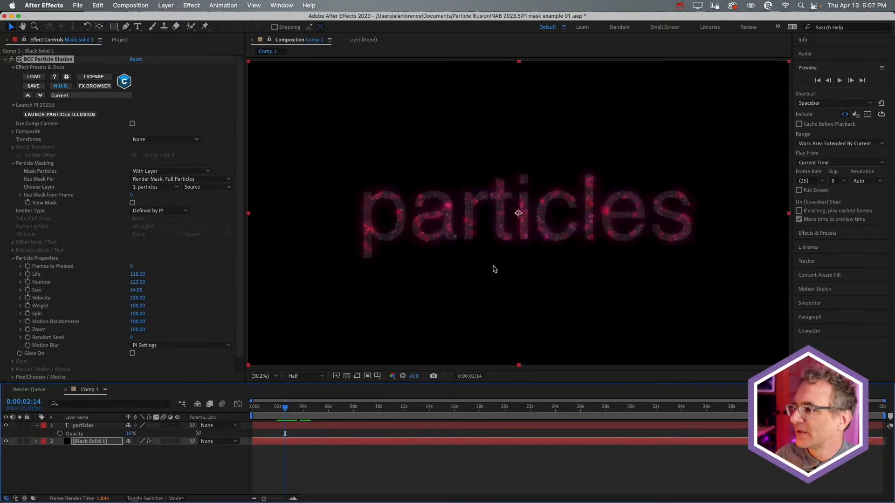
left_click_drag(311, 409, 293, 408)
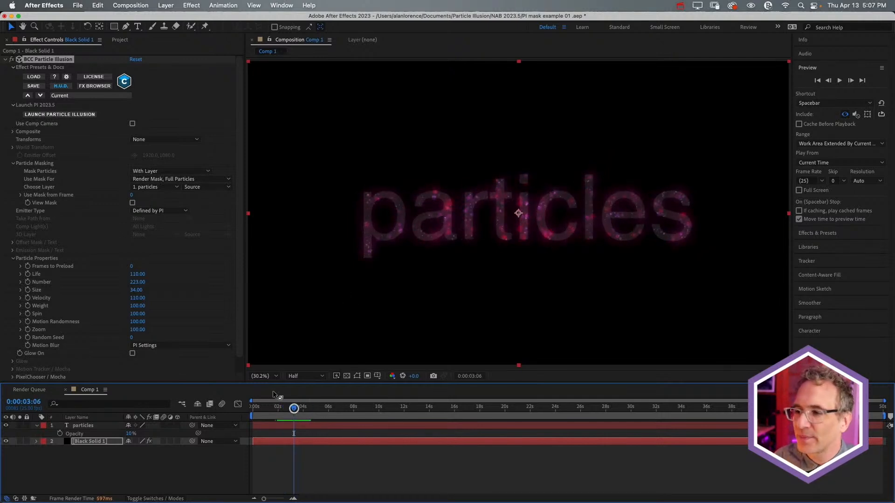
Step: Set Mask Particles to With PixelChooser and expand the PixelChooser / Mocha settings down to the Matte group
left_click(164, 172)
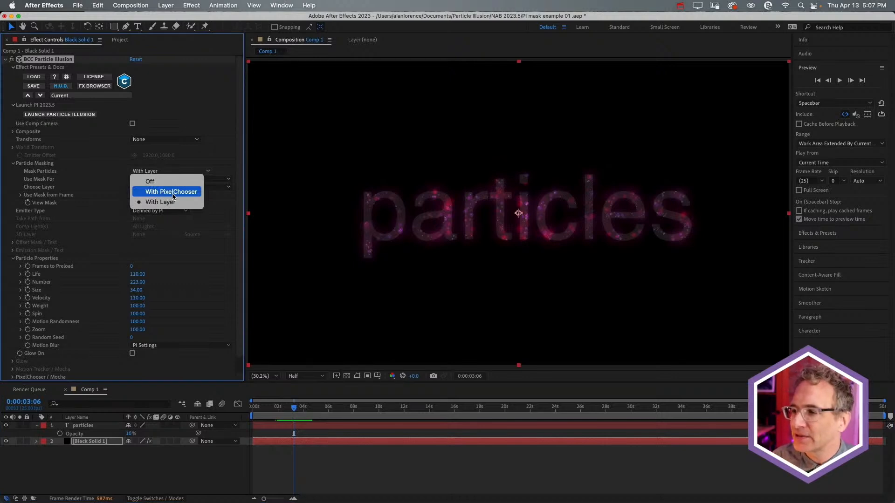
left_click(173, 193)
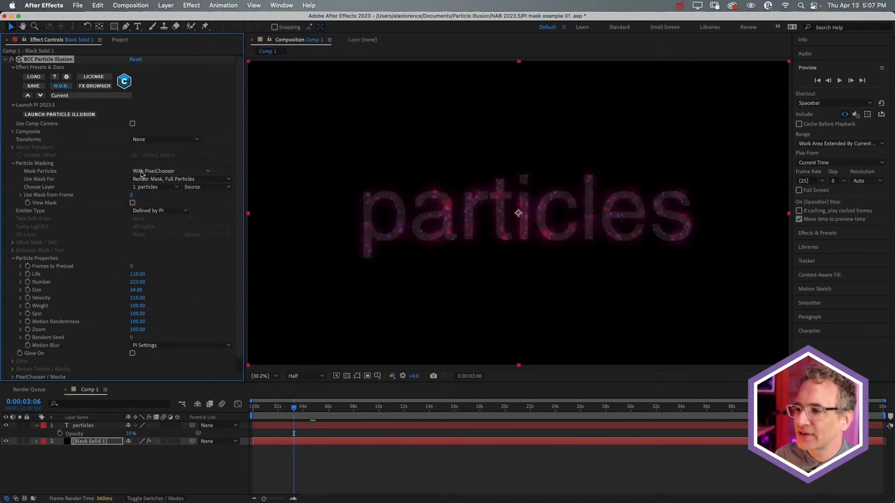
scroll(105, 288, "down", 1)
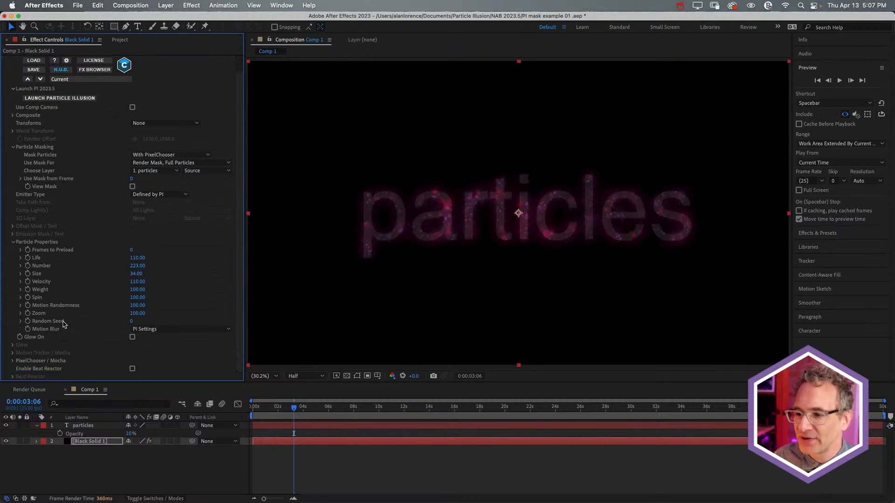
left_click(13, 361)
scroll(13, 363, "down", 15)
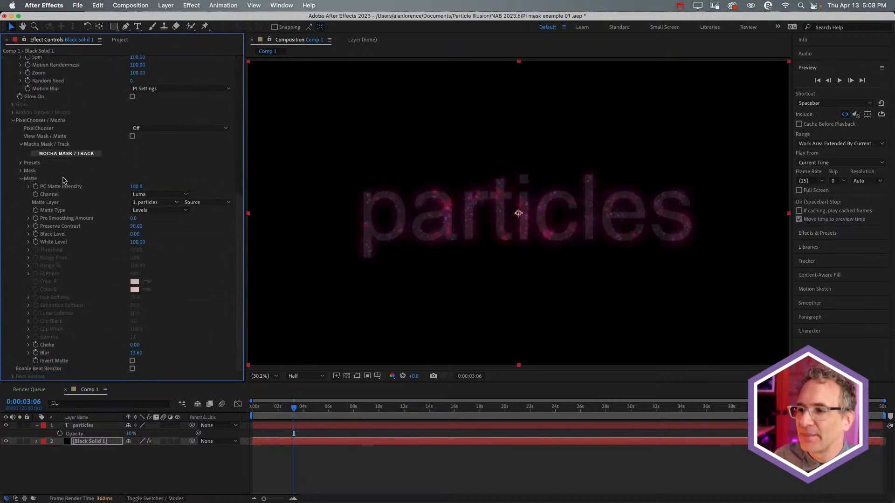
Step: Look through the Shape options of the PixelChooser mask, and return to the Particle Masking settings
left_click(21, 172)
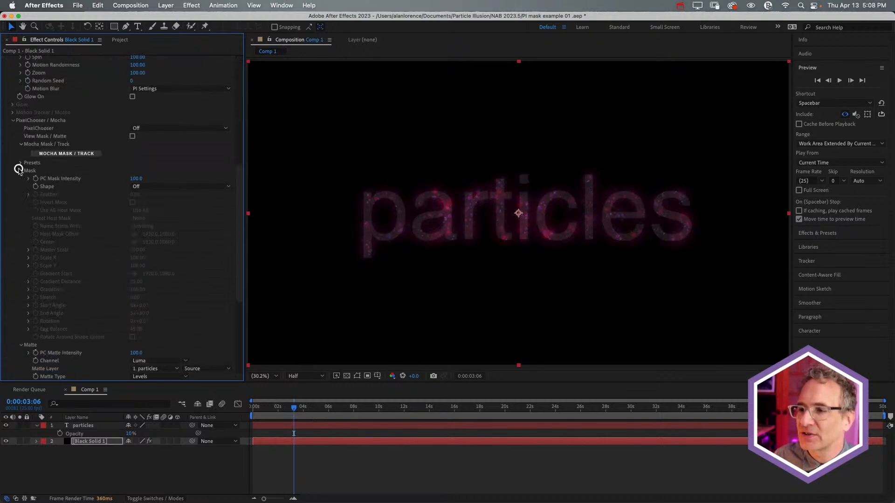
left_click(157, 188)
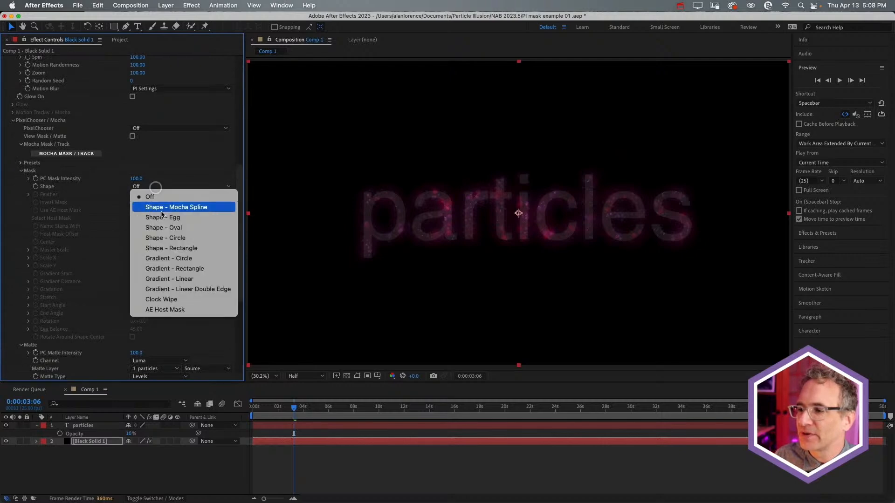
left_click(7, 177)
left_click(21, 171)
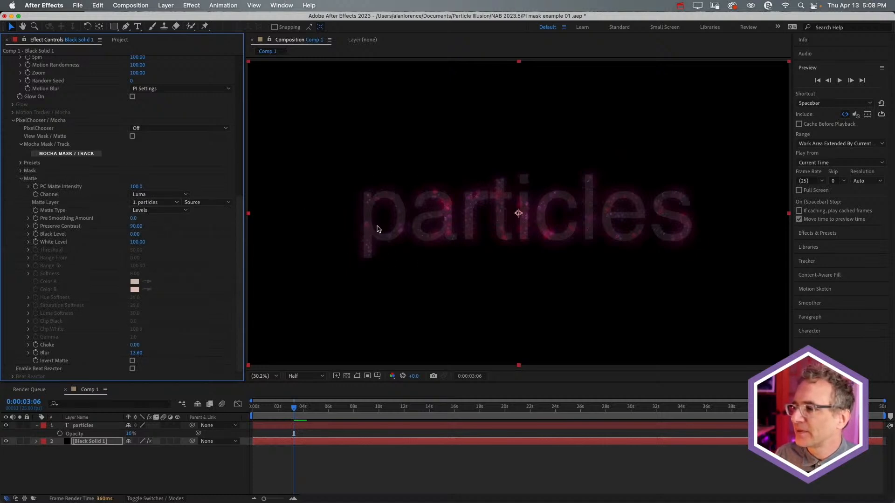
scroll(181, 149, "up", 10)
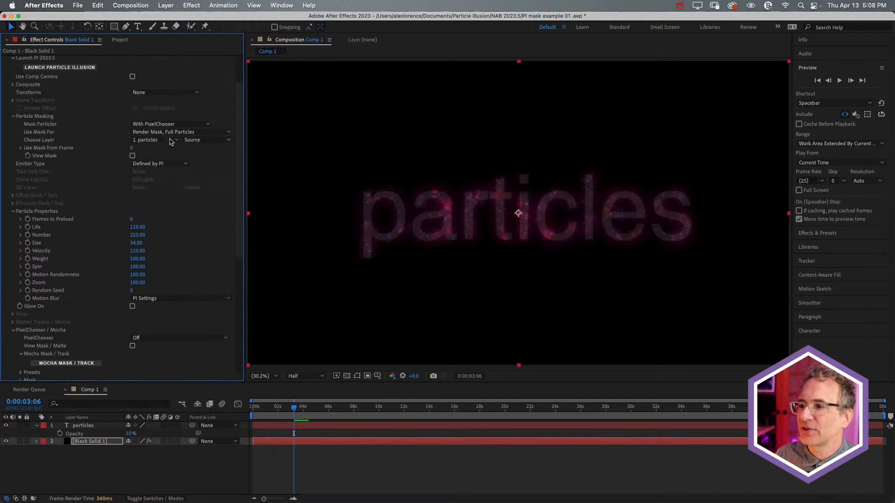
left_click(132, 163)
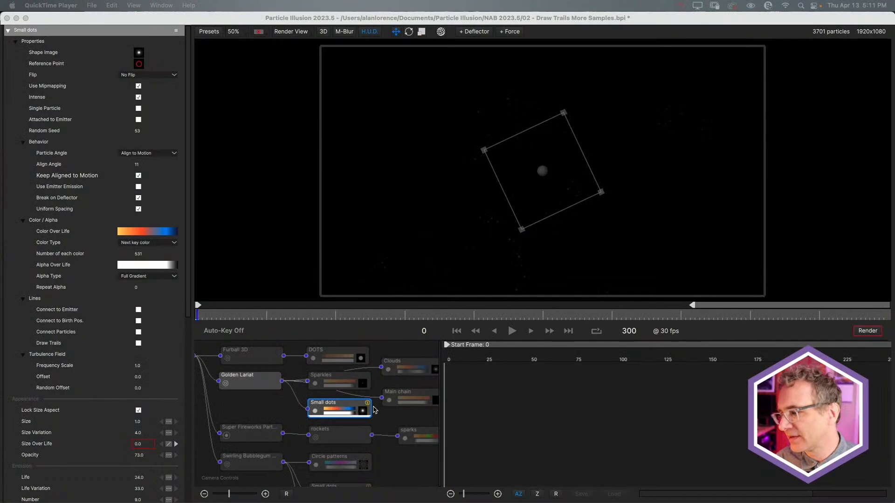
Step: In Particle Illusion, unlock the notes of Golden Lariat's Small dots node, extend them to "add trails to make this bet", and apply the change
double_click(328, 405)
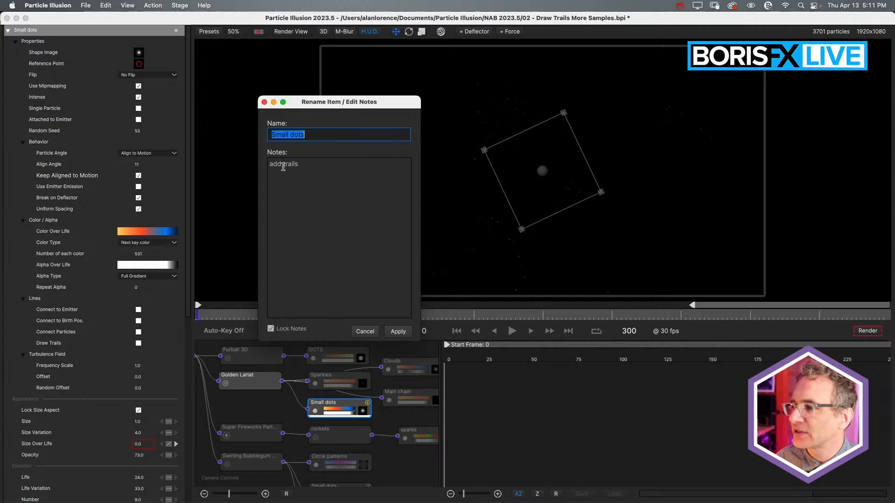
left_click(271, 328)
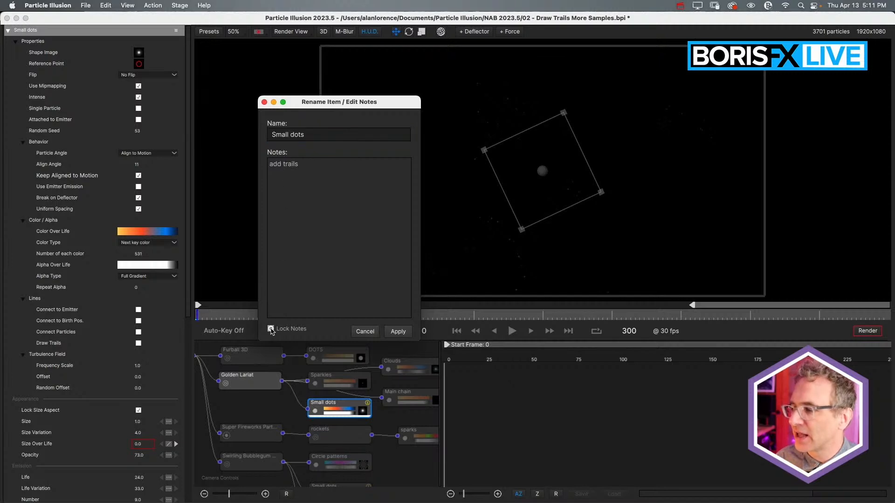
left_click(332, 162)
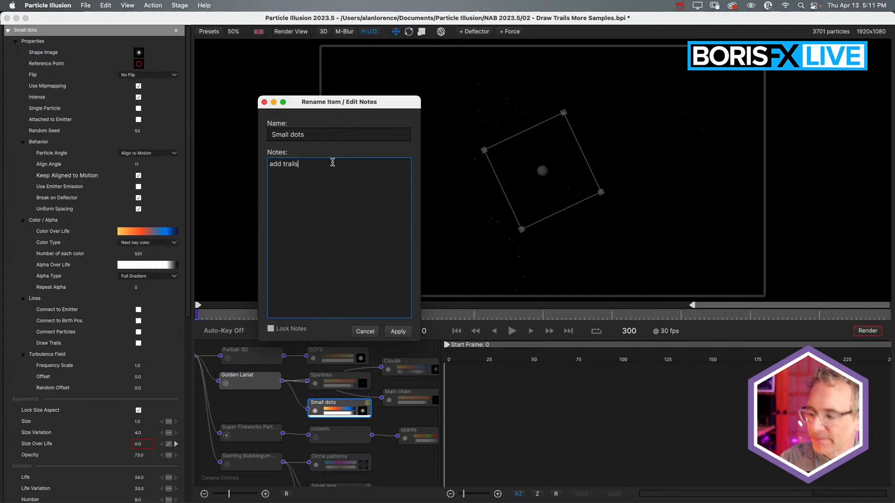
type("to make this bet")
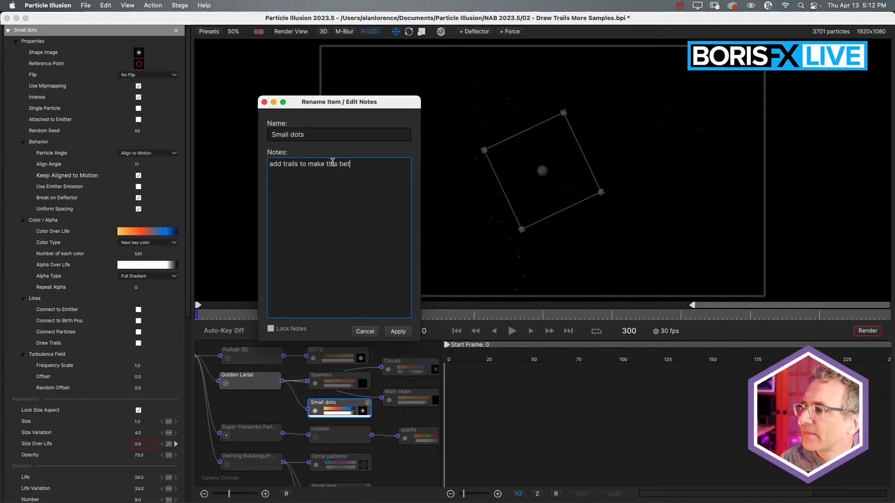
left_click(398, 332)
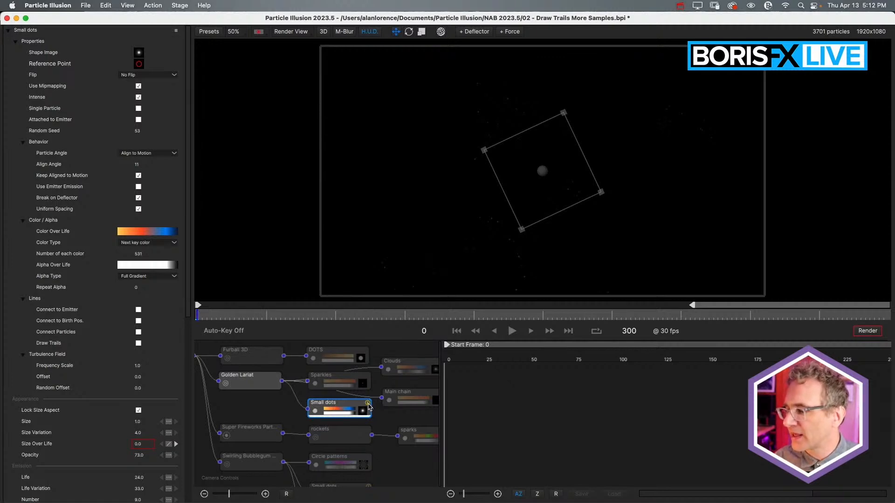
mouse_move(368, 407)
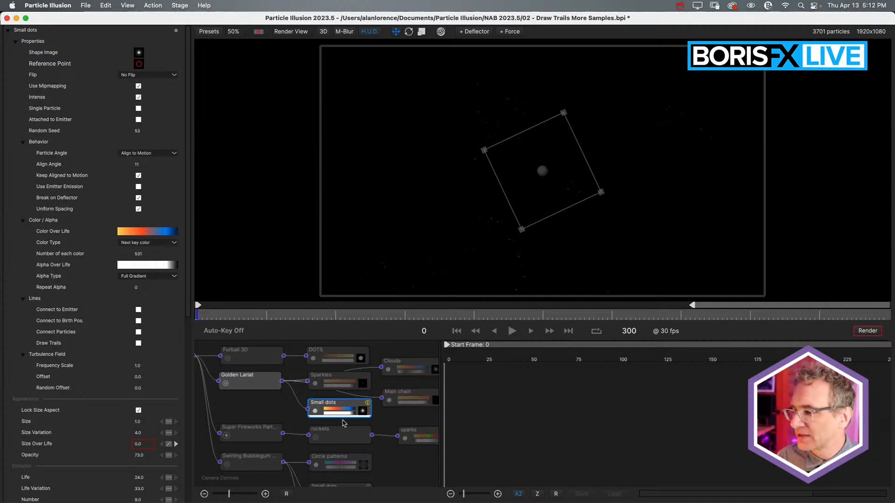
Step: Look over the node tree, and switch the time display to timecode and back to frame numbers
scroll(382, 438, "down", 3)
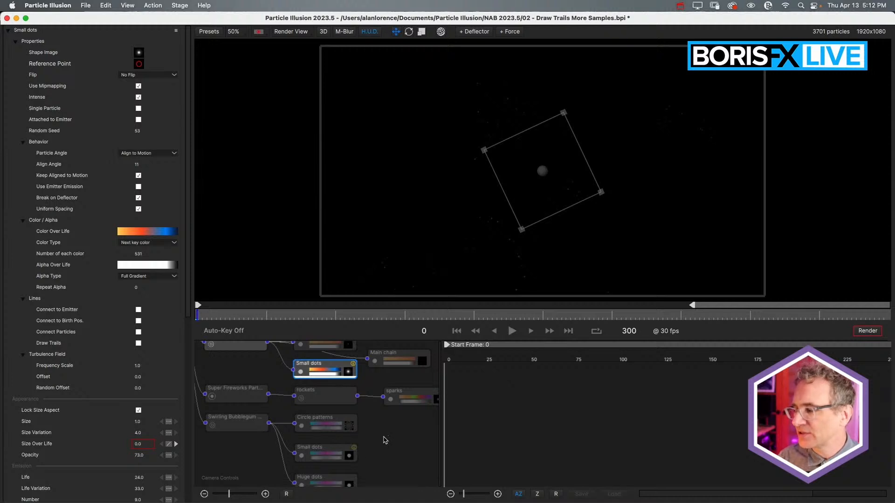
scroll(382, 440, "down", 1)
scroll(385, 440, "up", 4)
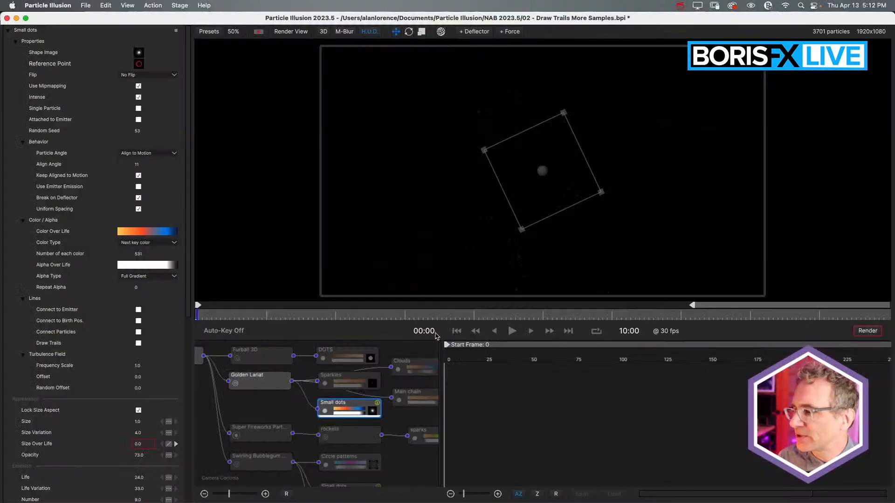
left_click(424, 332)
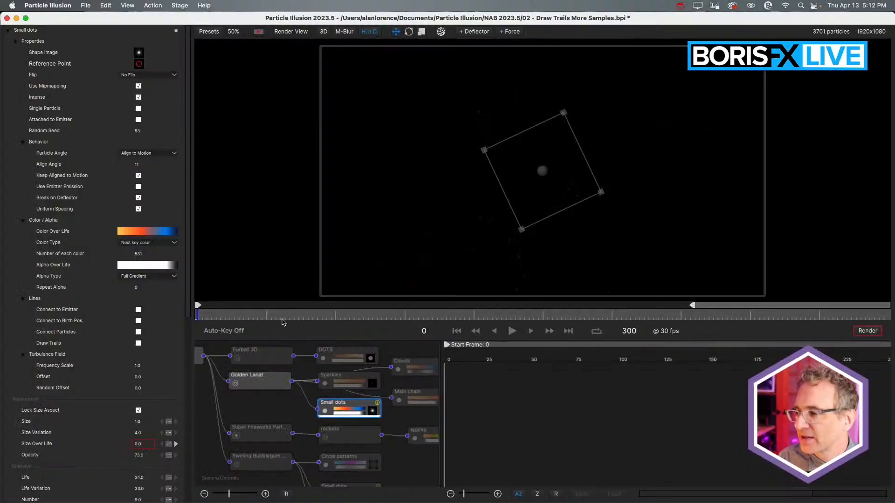
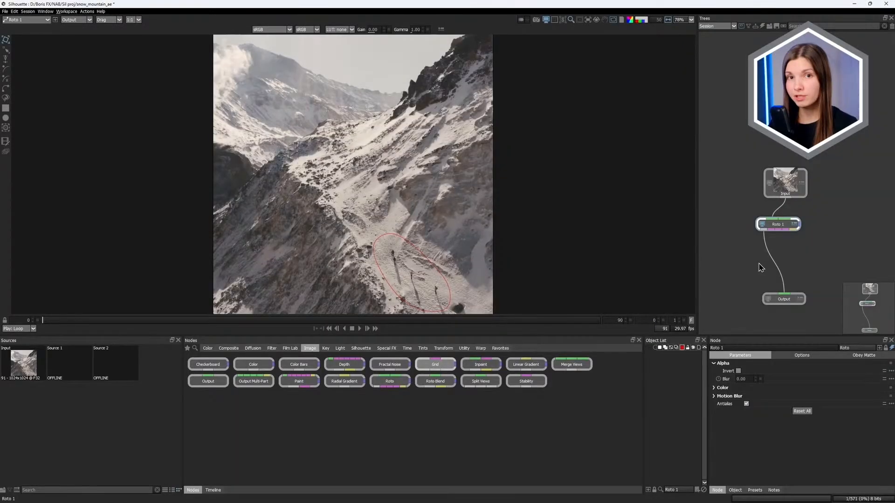
Step: In Silhouette, insert a Stability node between Roto 1 and Output, and set its Mode to Inpaint
left_click_drag(527, 384, 776, 267)
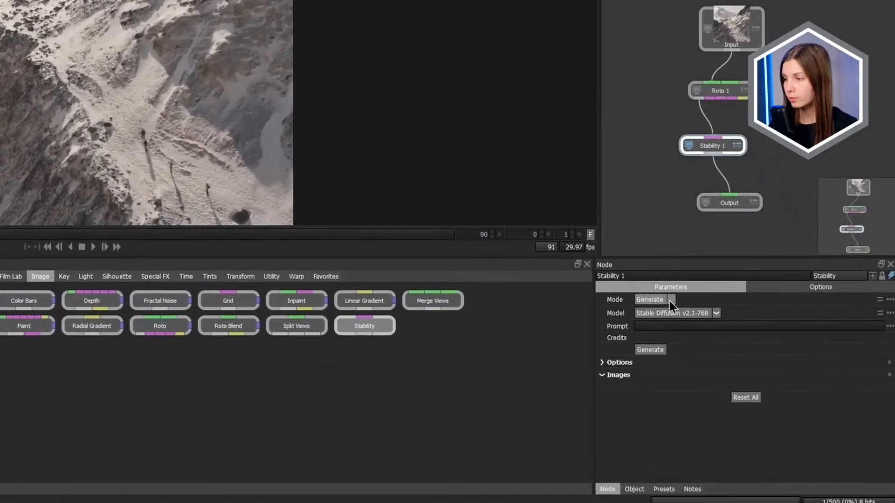
left_click(745, 364)
left_click(657, 317)
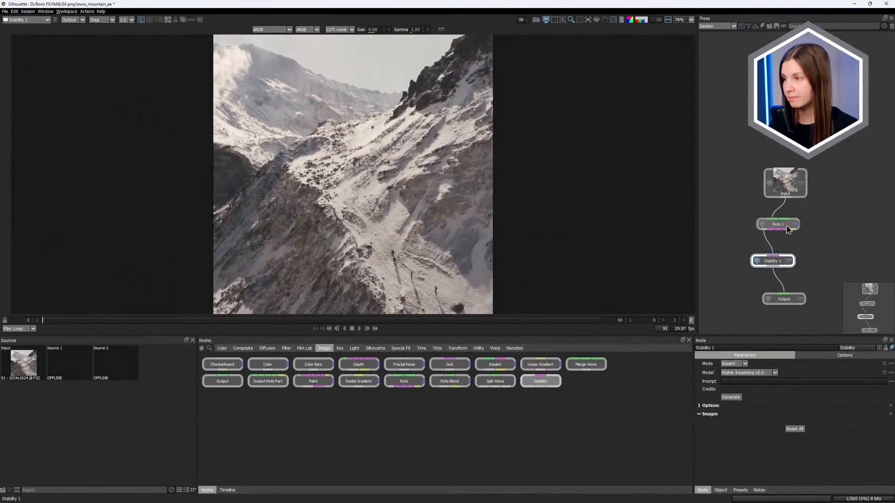
Step: Check the Roto 1 shape around the climbers, and generate inpainted images with the Stability 1 node using Stable Inpainting v2.0
double_click(734, 95)
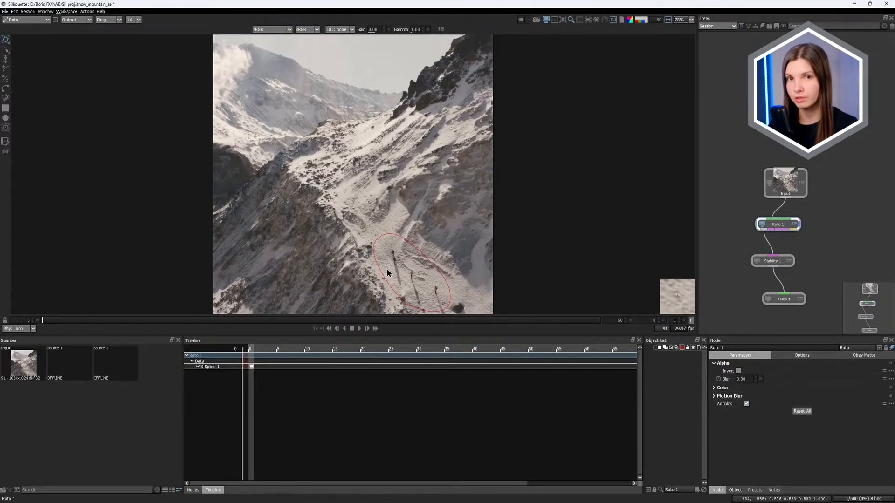
double_click(772, 261)
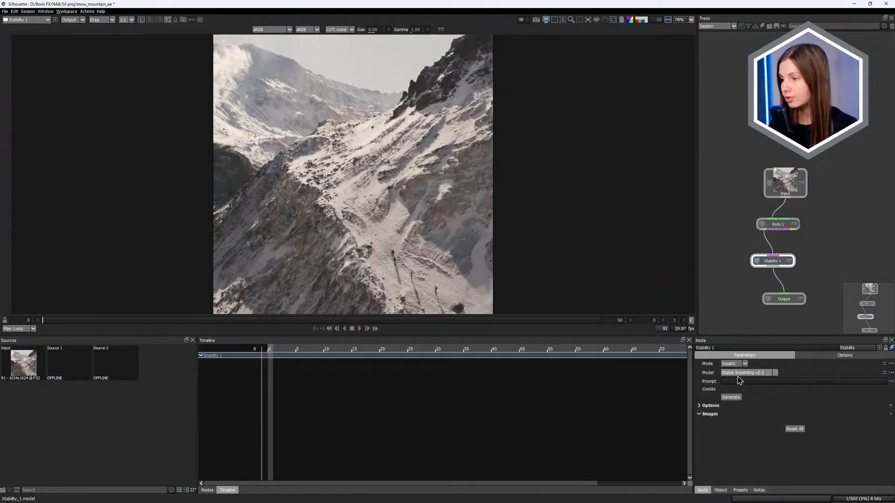
left_click(729, 399)
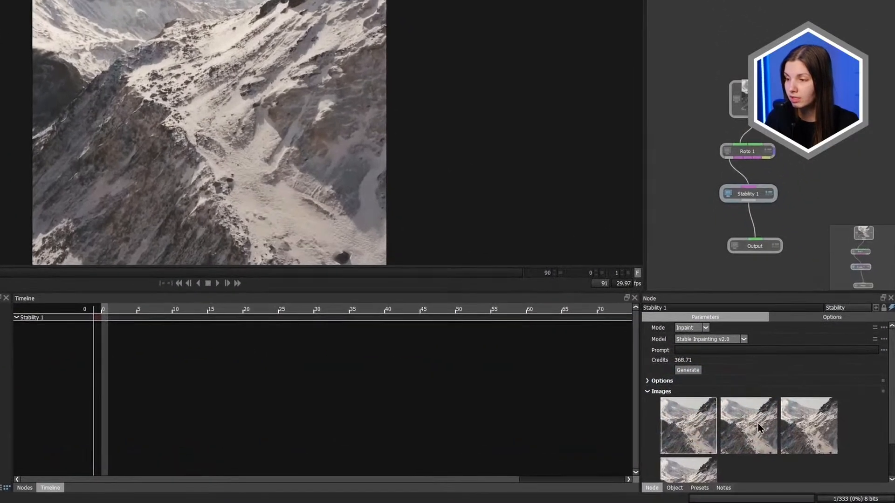
Step: Compare the generated image variants, generate another batch from the Stability 1 node, and look through the enlarged set
left_click(755, 423)
left_click(797, 427)
left_click(702, 468)
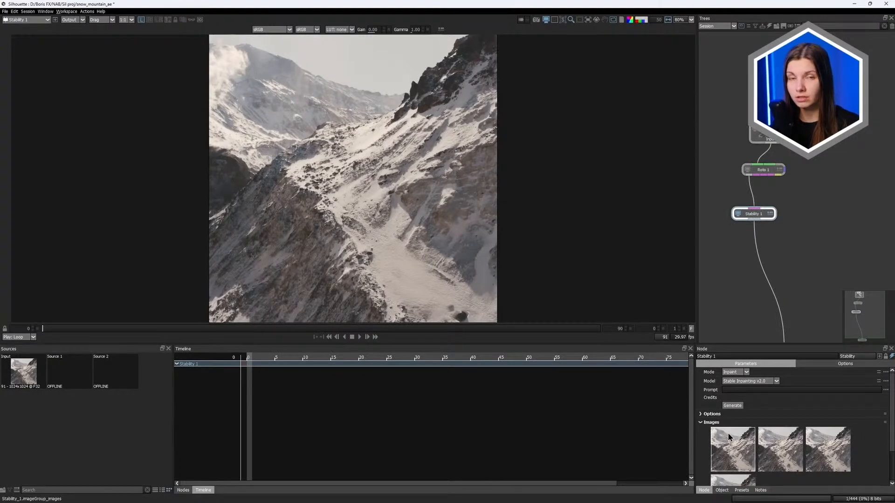
left_click(732, 405)
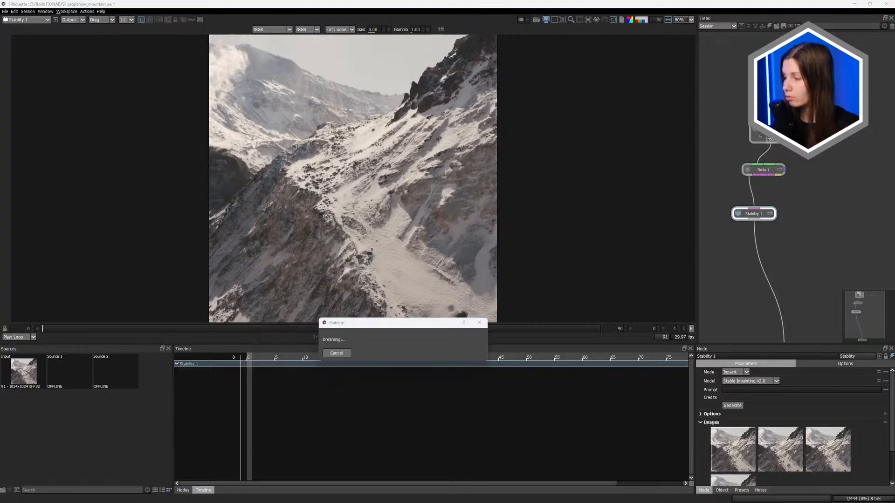
scroll(746, 428, "down", 4)
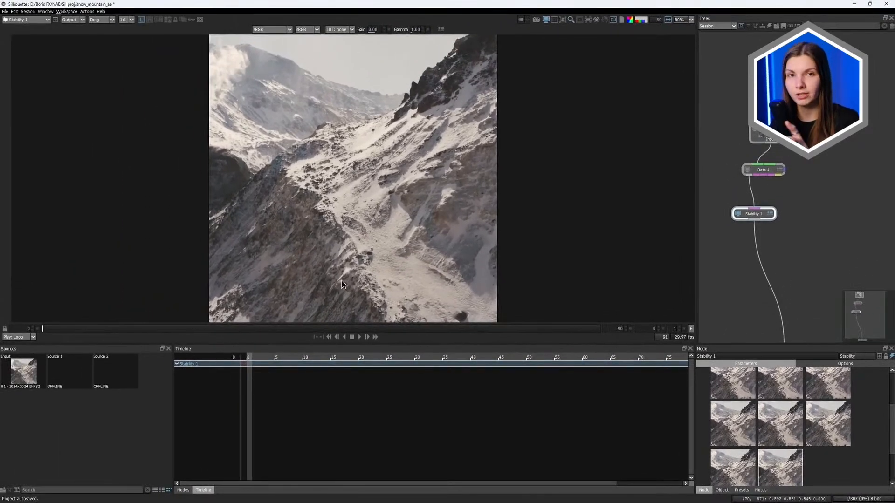
Step: Add a Transform node after Stability 1, and set its Transform layer to Layer 1 in Match Move mode
left_click_drag(0, 89, 553, 97)
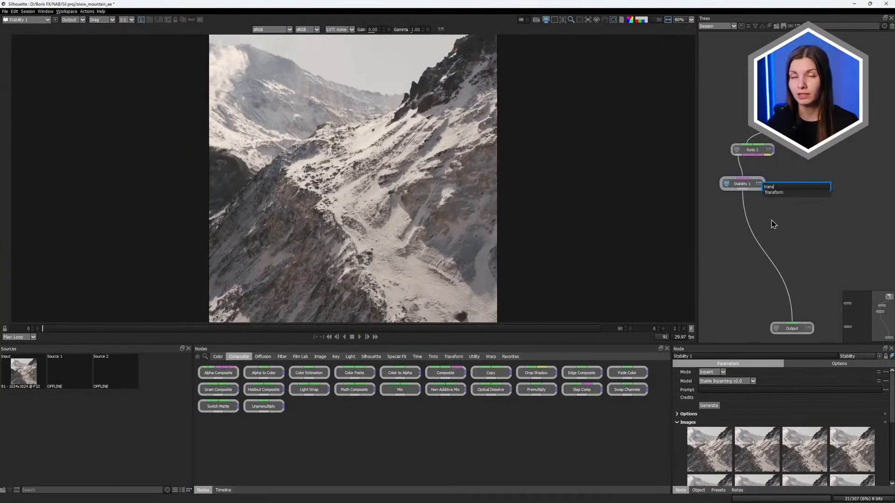
left_click(770, 220)
left_click(676, 371)
left_click(721, 380)
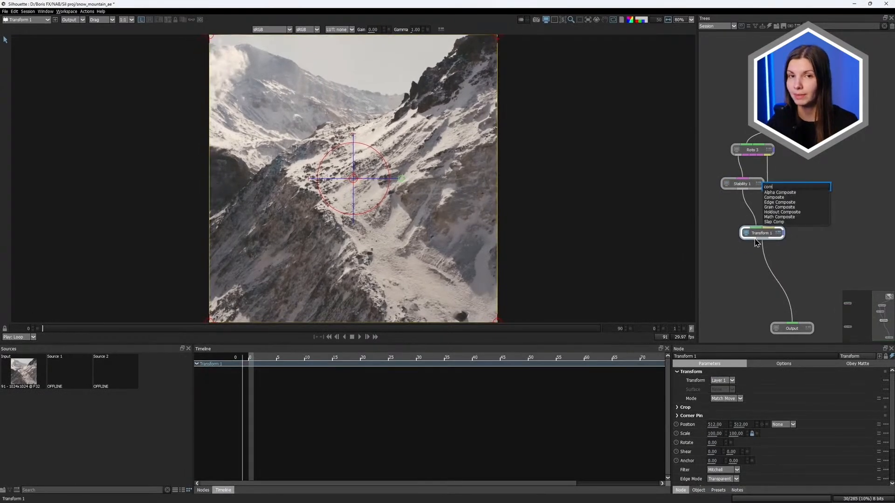
Step: Add a Composite node to the tree beside Transform 1
left_click(792, 196)
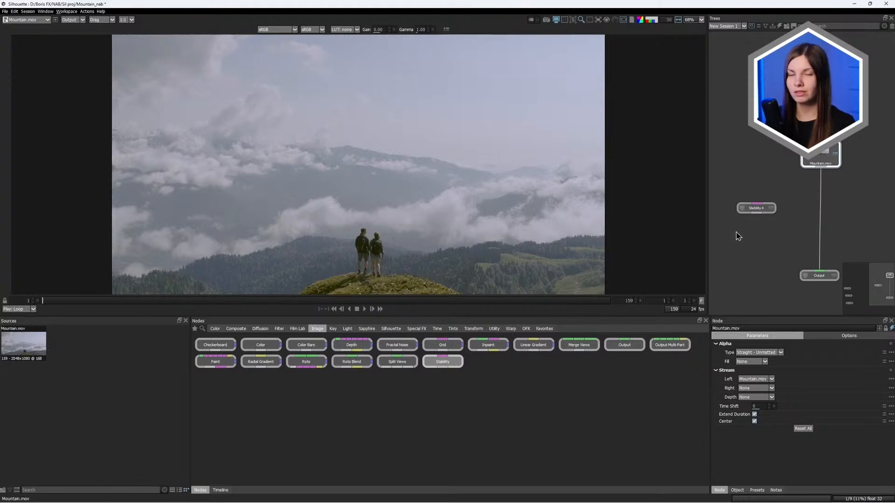
Step: Generate images in the Stability 4 node from the prompt "Big mountain" with Stable Diffusion v2.1, and compare the variants
left_click(756, 208)
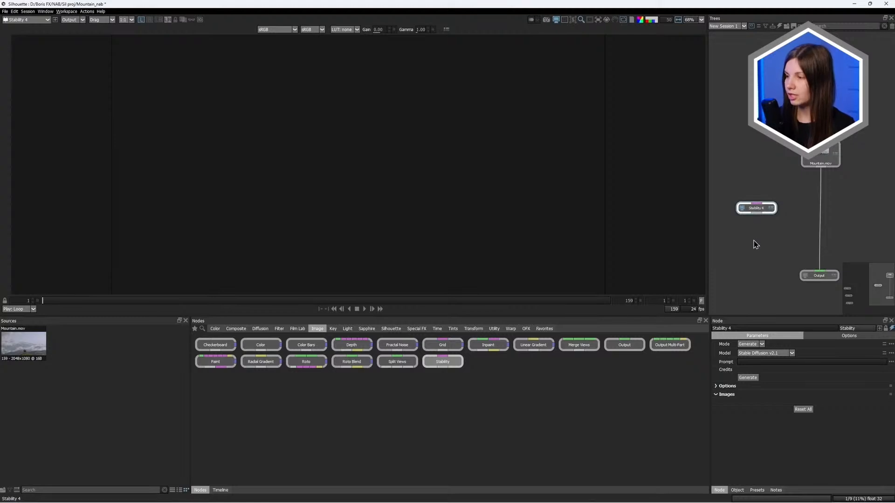
left_click(750, 361)
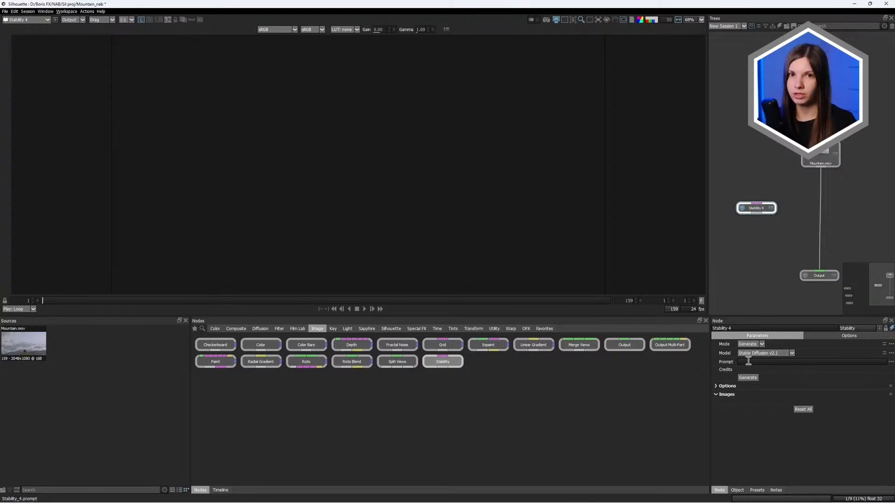
type("Bl mountain")
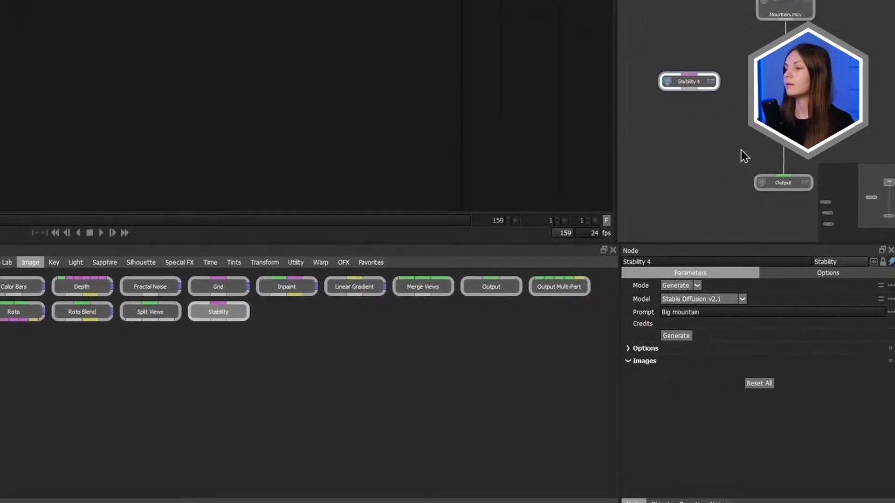
left_click(677, 336)
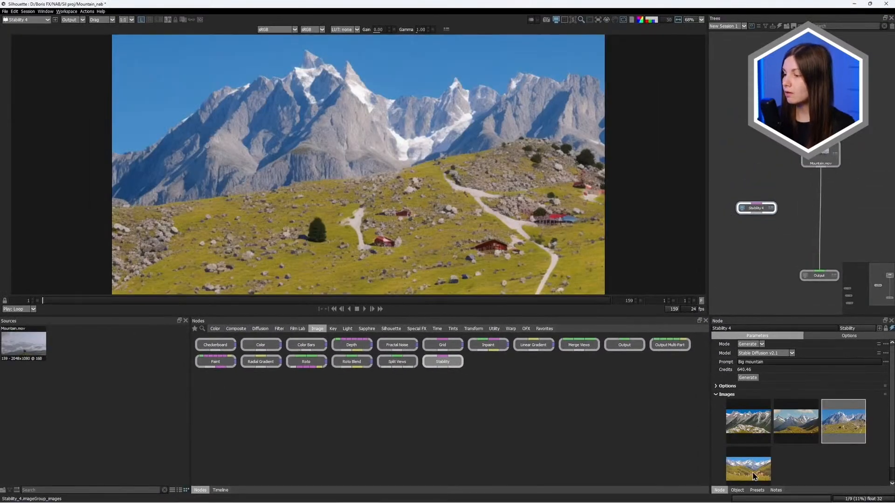
left_click(753, 476)
left_click(750, 434)
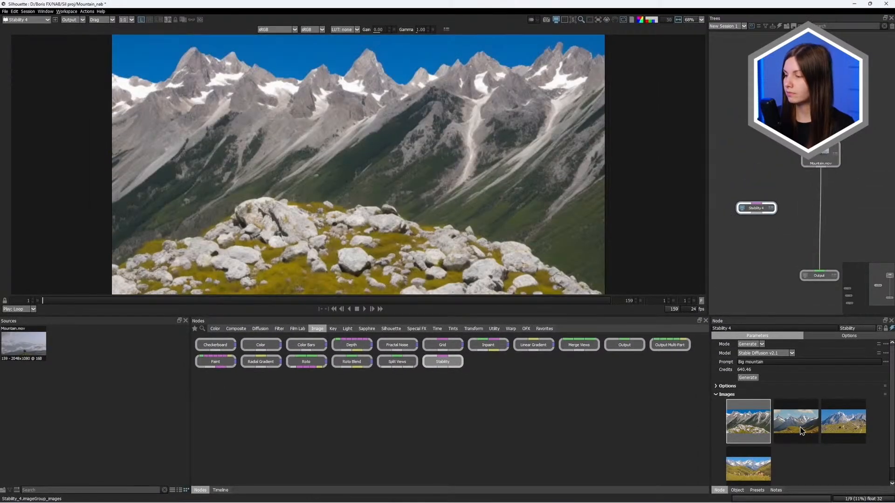
left_click(798, 434)
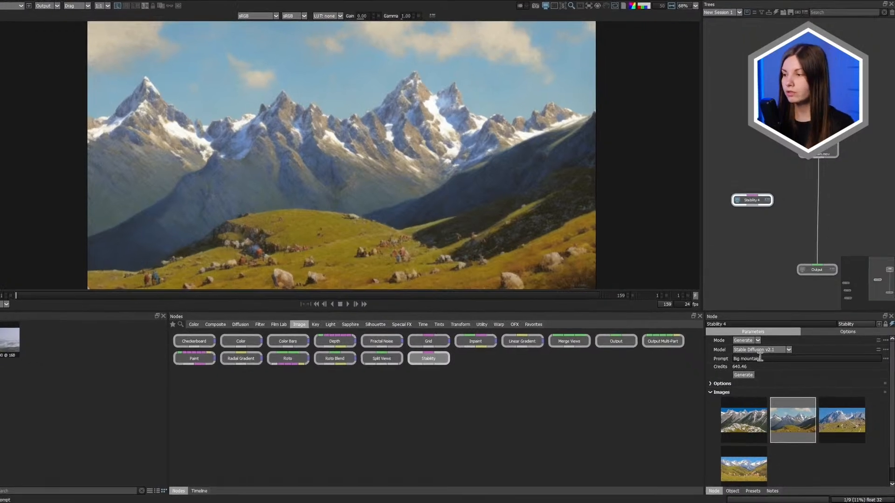
Step: Set Stability 4's model to Stable Diffusion v1.5, generate a new batch of "Big mountain" images, and look through them
left_click(764, 353)
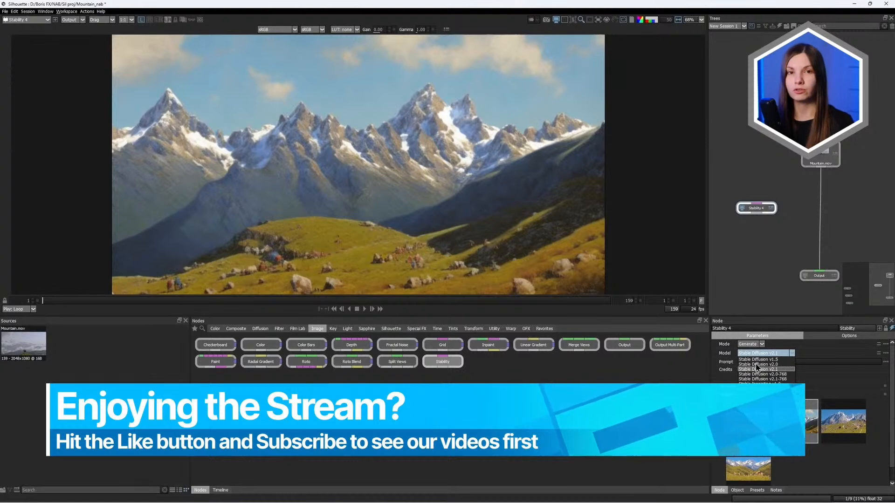
left_click(763, 360)
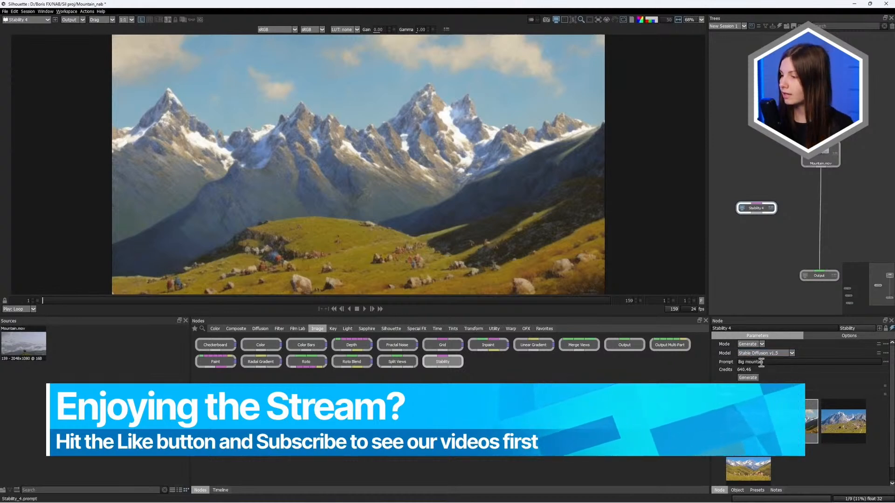
left_click(747, 378)
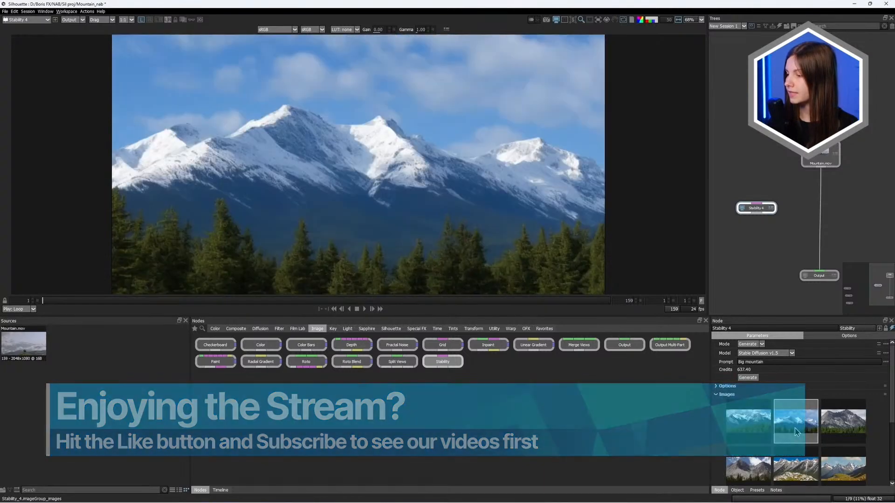
left_click(844, 434)
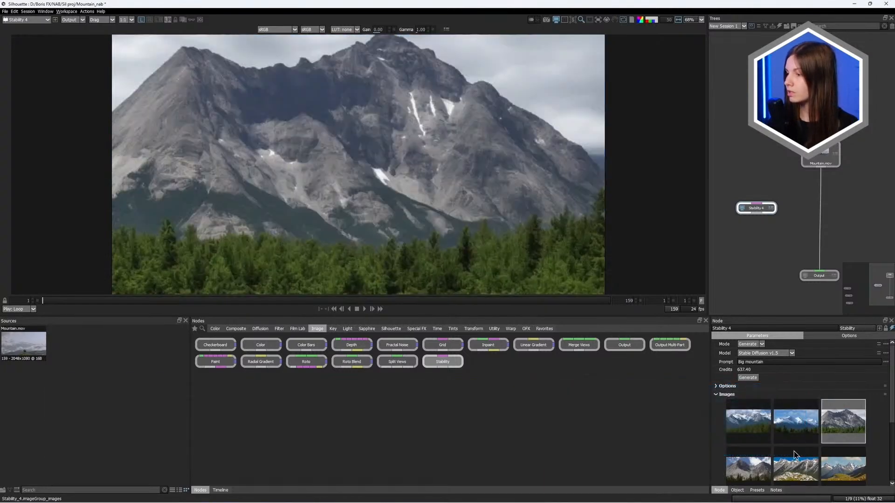
left_click(749, 471)
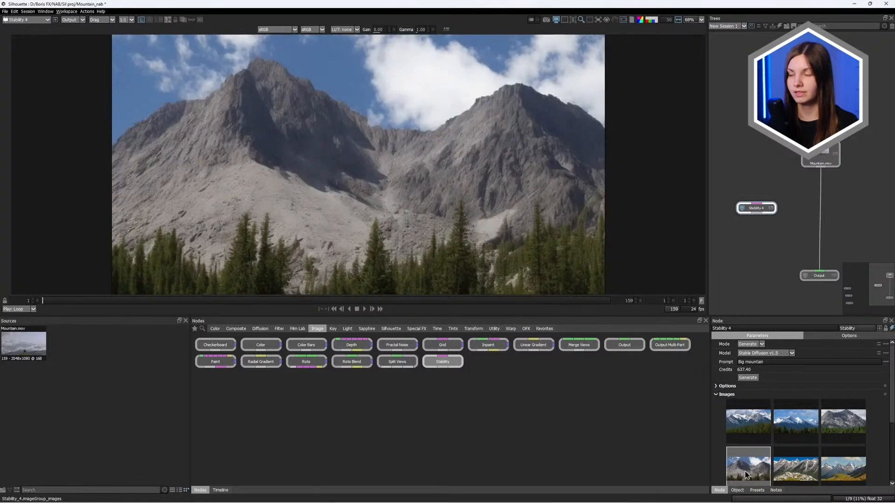
left_click(757, 436)
left_click(797, 436)
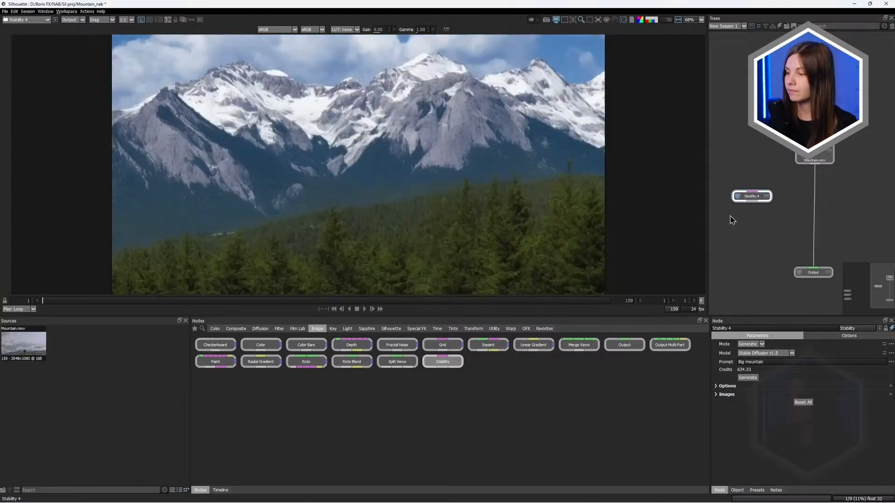
Step: Connect Mountain.mov to the Stability 4 input, and view the source footage before returning to Stability 4's settings
left_click_drag(752, 191, 814, 165)
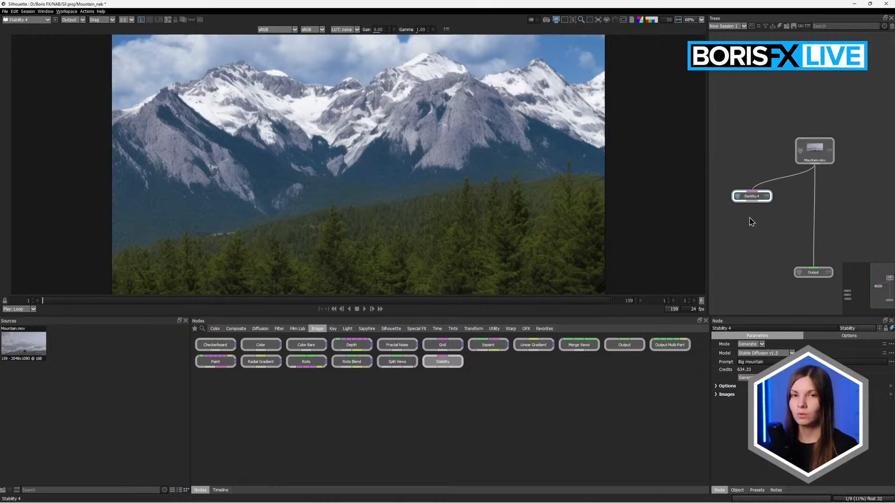
left_click(811, 152)
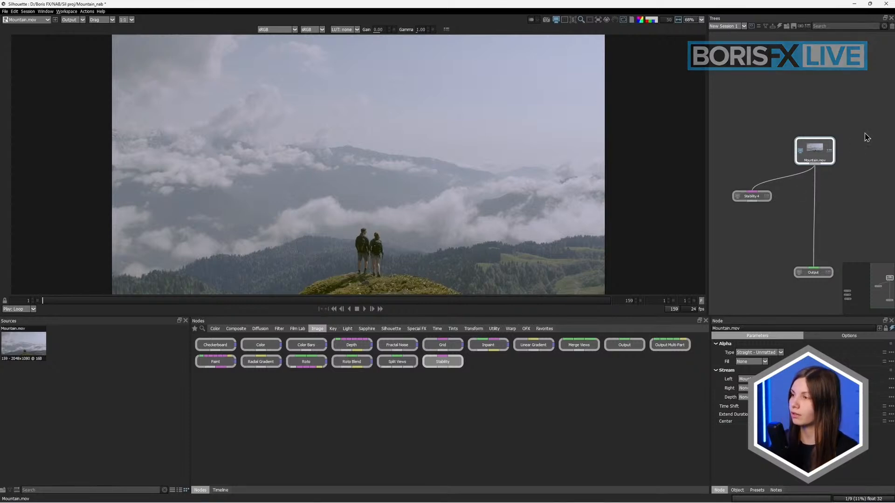
left_click(762, 195)
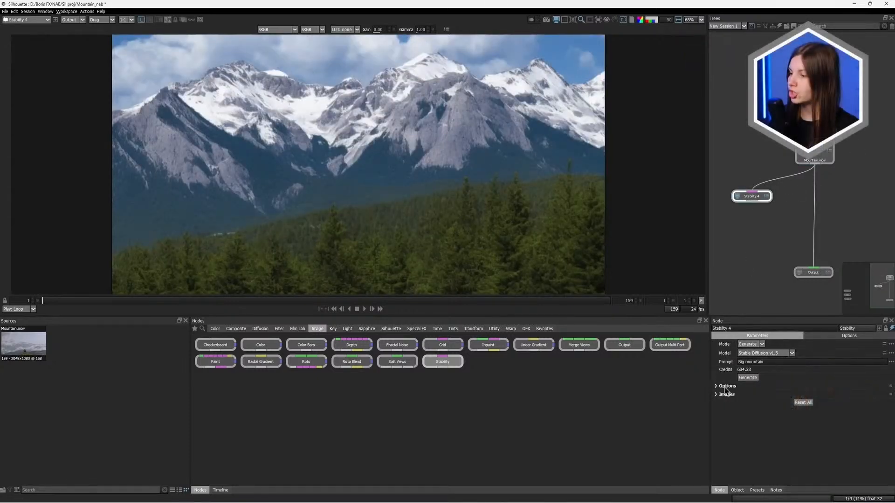
Step: Generate images in Stability 4 based on the connected Mountain.mov plate, and compare the variants
left_click(748, 380)
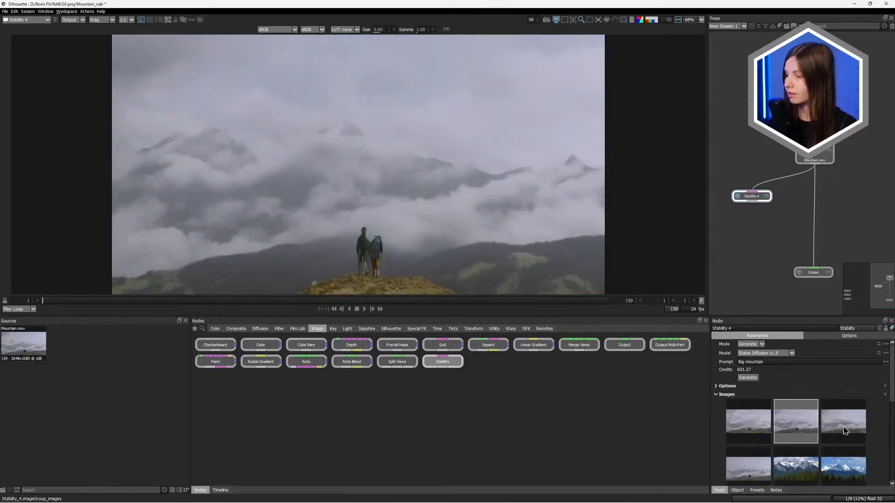
left_click(842, 433)
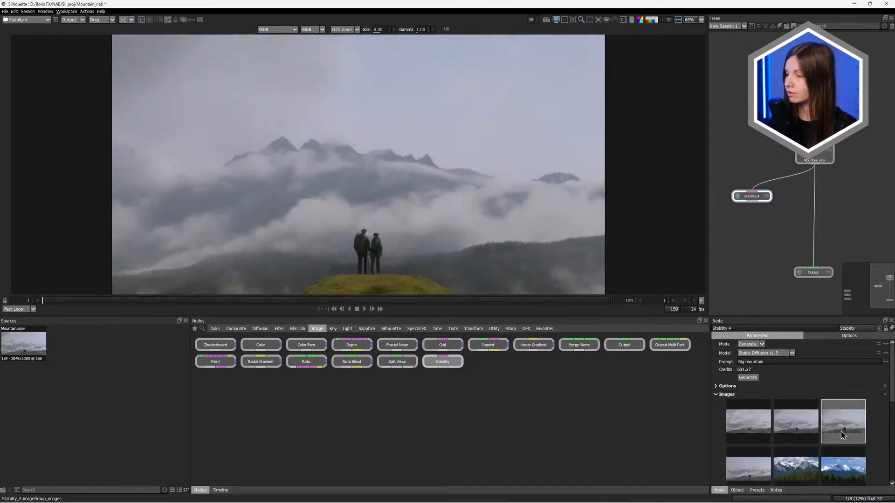
left_click(744, 476)
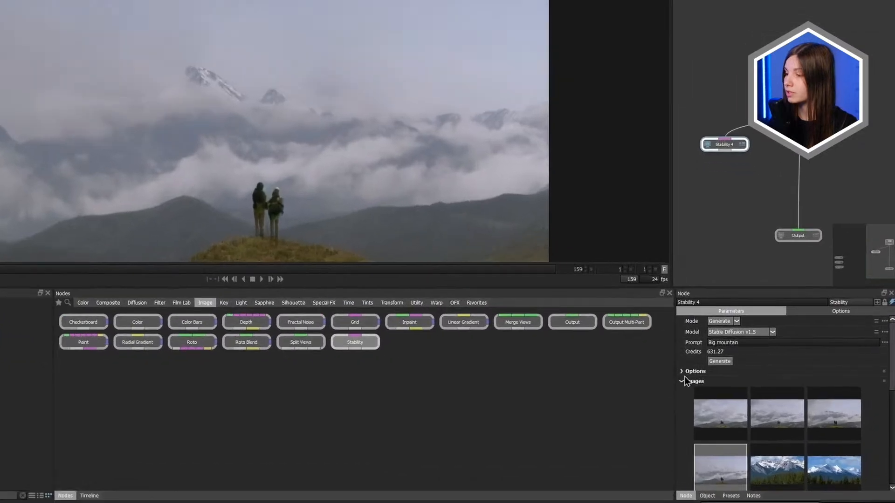
Step: Lower Stability 4's Image Strength to 38.85 and generate another batch of images
left_click(716, 386)
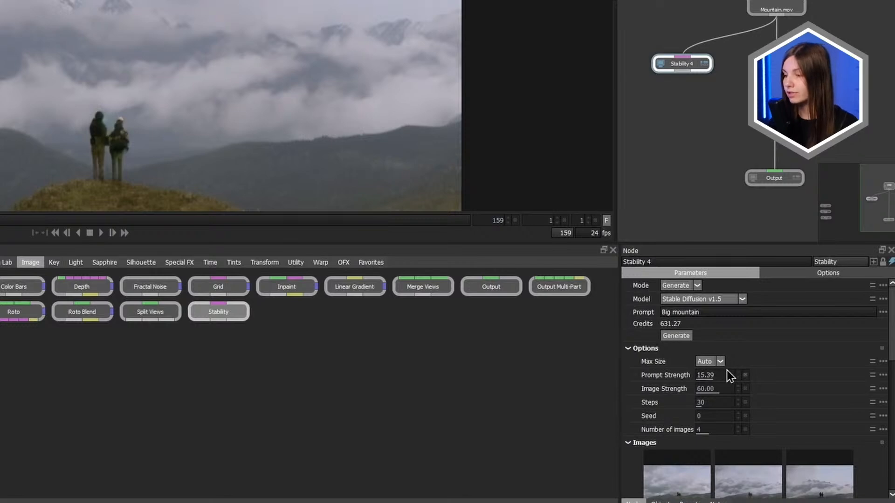
left_click_drag(720, 390, 713, 400)
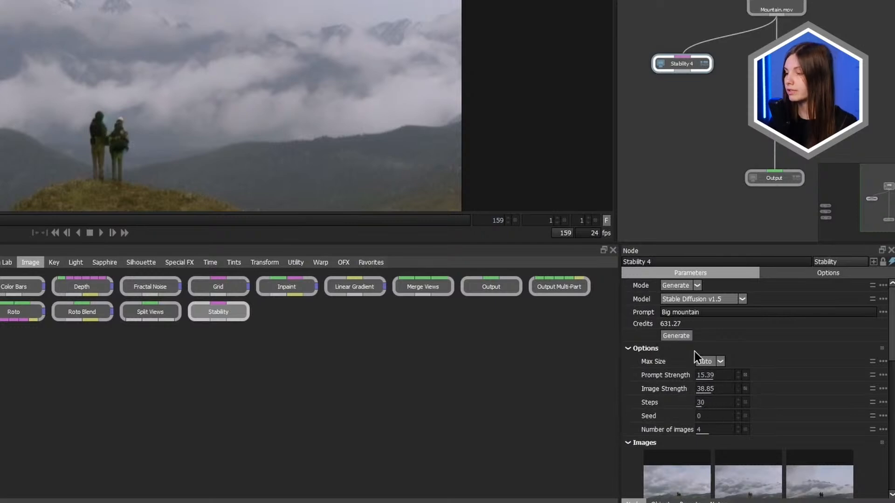
left_click(677, 336)
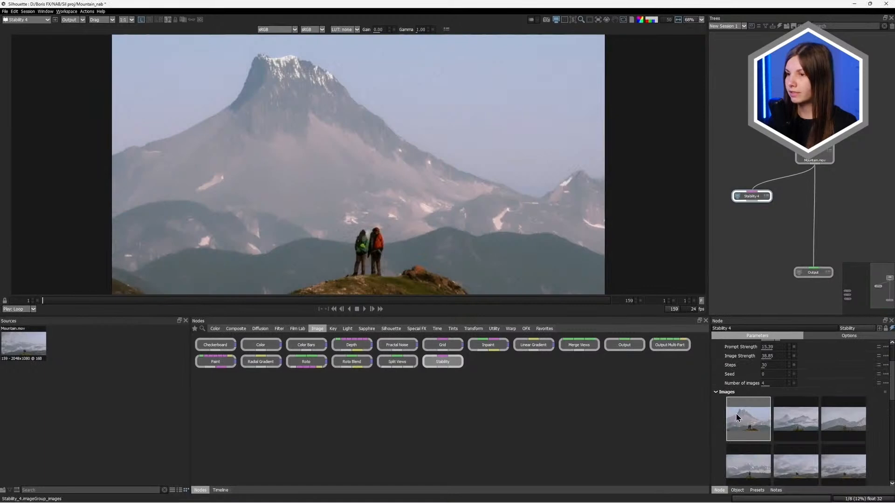
Step: Compare the variants generated with the lower Image Strength, and look through the whole image set
left_click(785, 427)
left_click(838, 431)
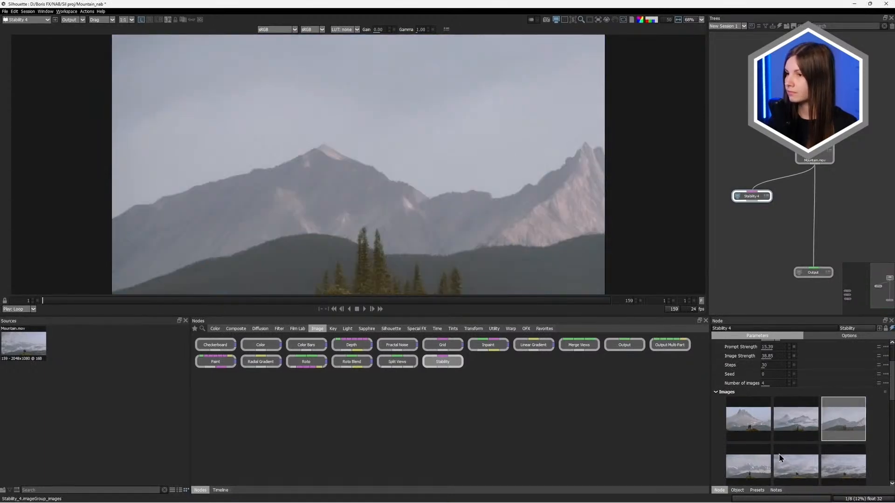
left_click(756, 473)
left_click(741, 435)
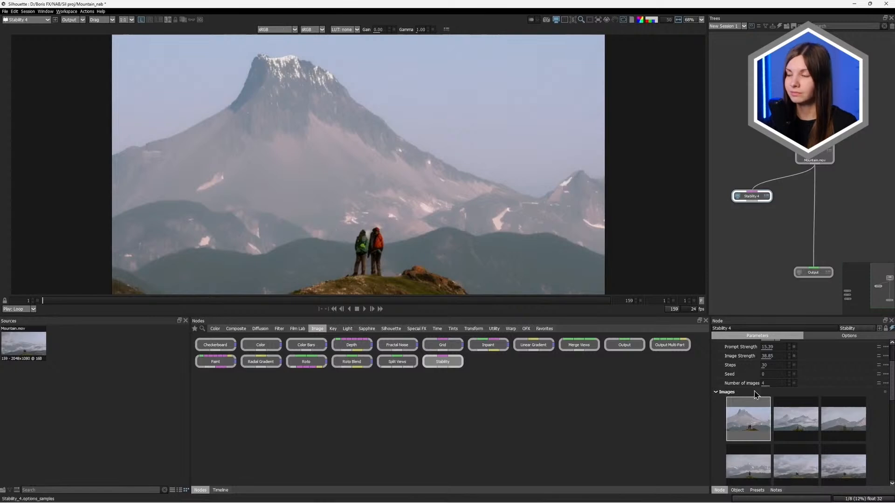
left_click(791, 418)
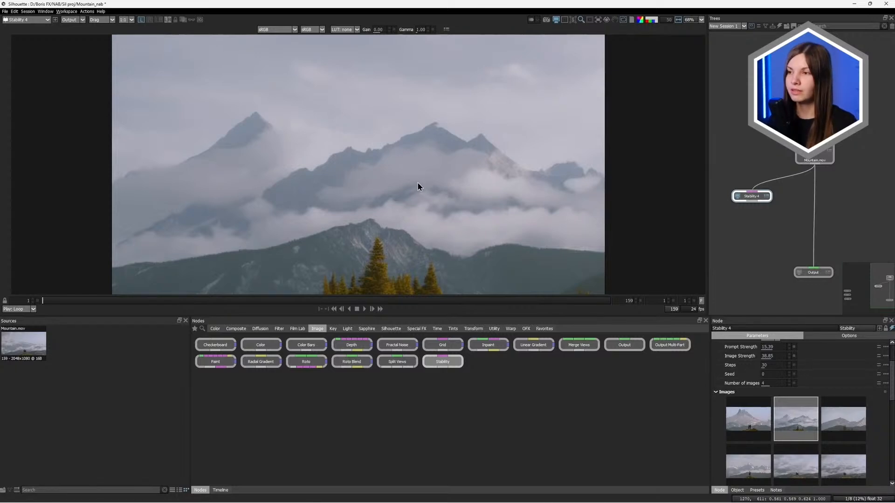
scroll(875, 417, "down", 3)
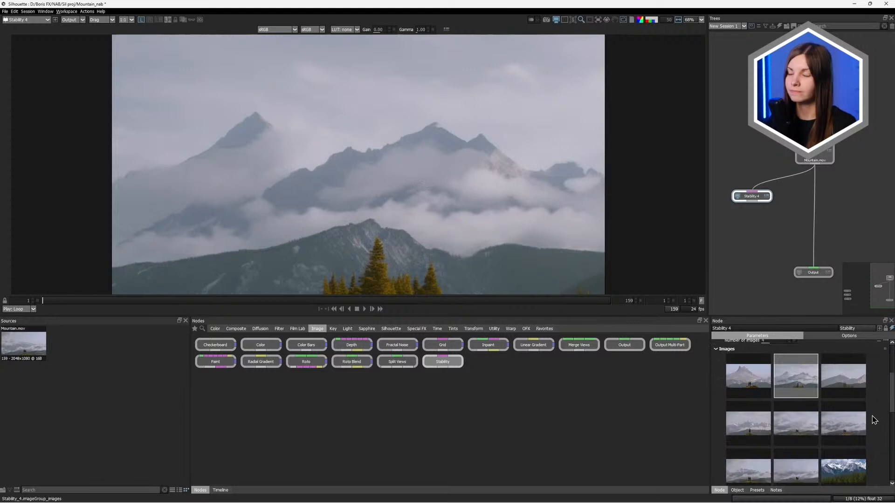
scroll(888, 410, "up", 4)
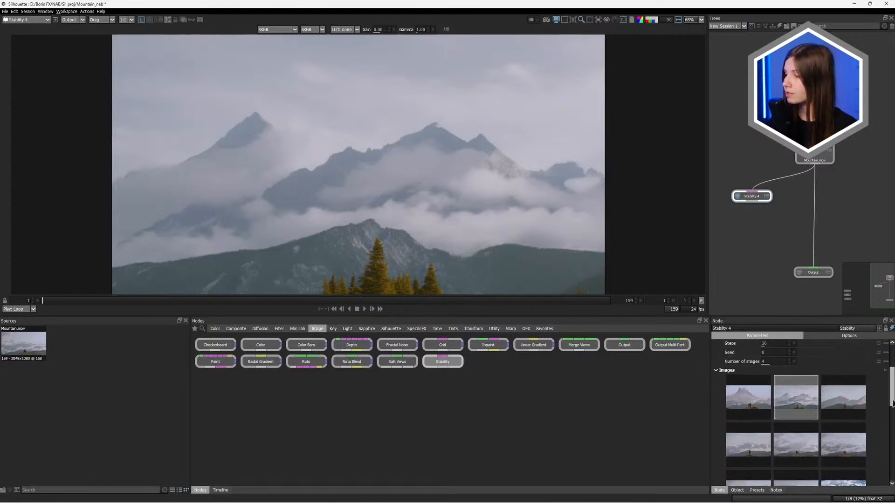
Step: Set Stability 4's Mode to Inpaint and replace its prompt with "everest"
left_click_drag(891, 380, 892, 374)
left_click(755, 344)
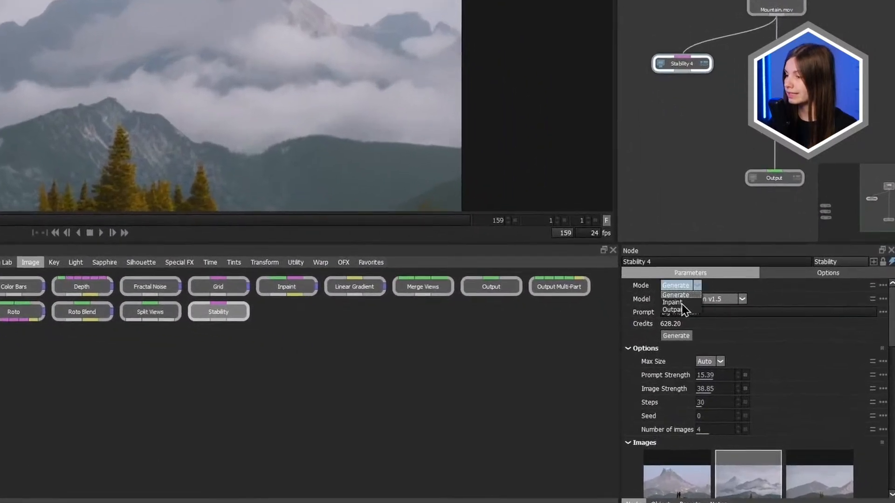
left_click(673, 302)
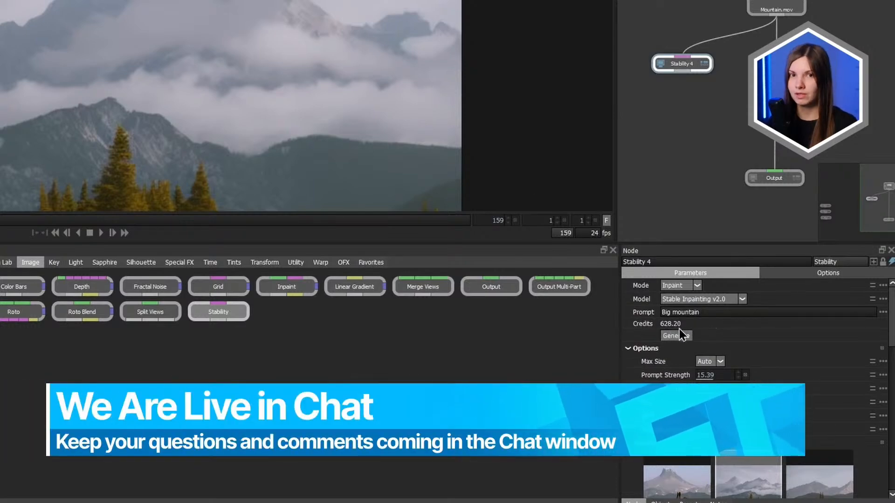
left_click_drag(700, 312, 625, 320)
key("BackSpace")
type("everest")
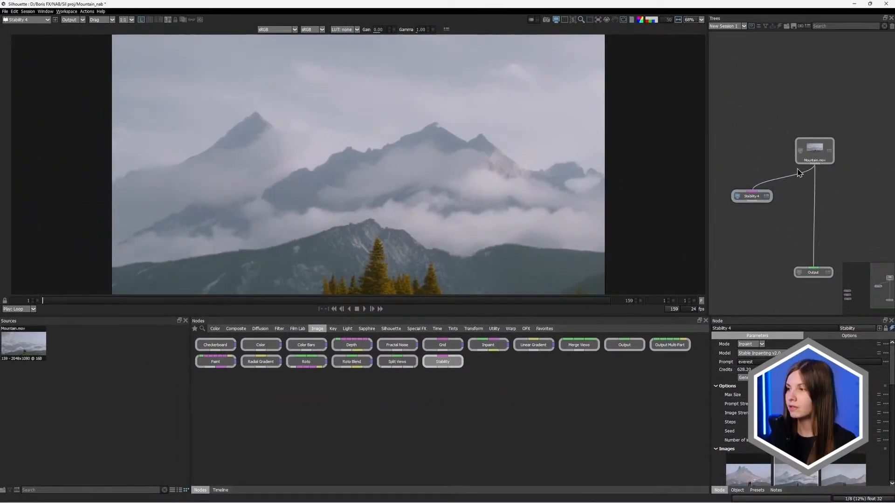
Step: Insert a Roto node between Mountain.mov and Stability 4, and rearrange Stability 4 below it
key("Tab")
type("rot")
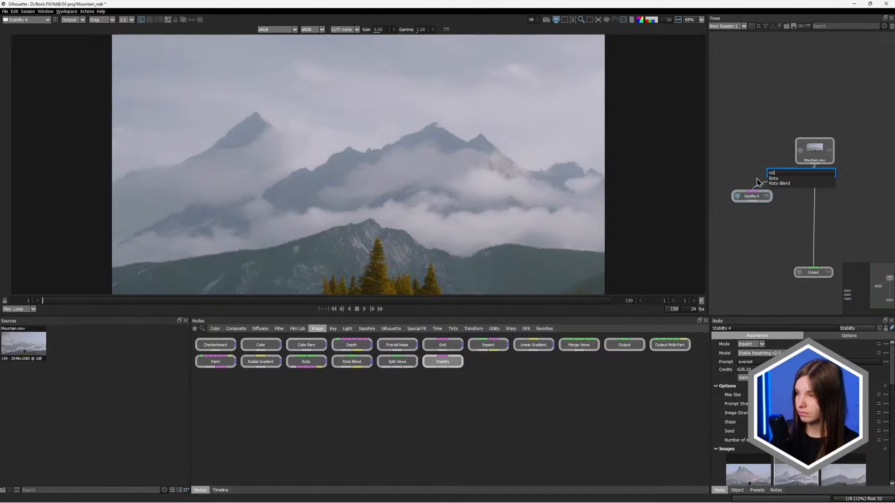
key("Return")
mouse_move(752, 214)
left_mouse_down()
mouse_move(789, 181)
mouse_move(765, 218)
left_mouse_up()
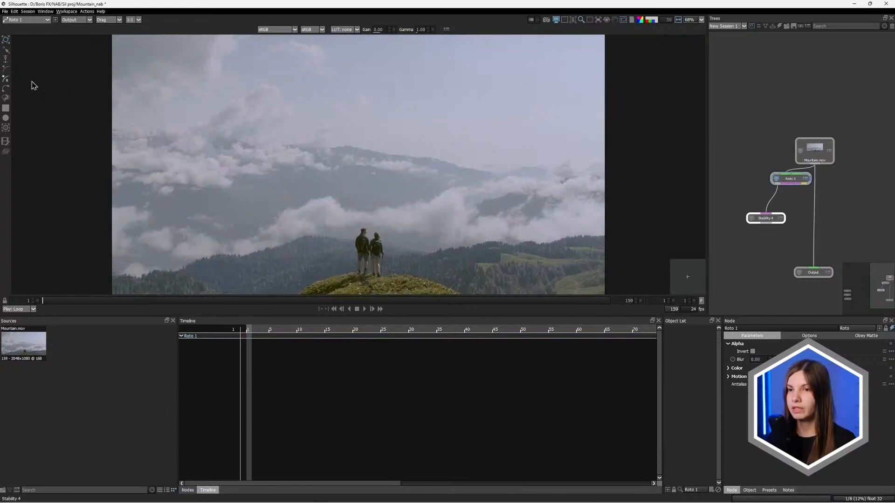
Step: Draw a closed X-spline shape in Roto 1 over the sky and distant mountains above the two hikers
left_click(327, 66)
left_click(256, 192)
left_click(331, 227)
left_click(493, 192)
left_click(327, 66)
left_click(259, 150)
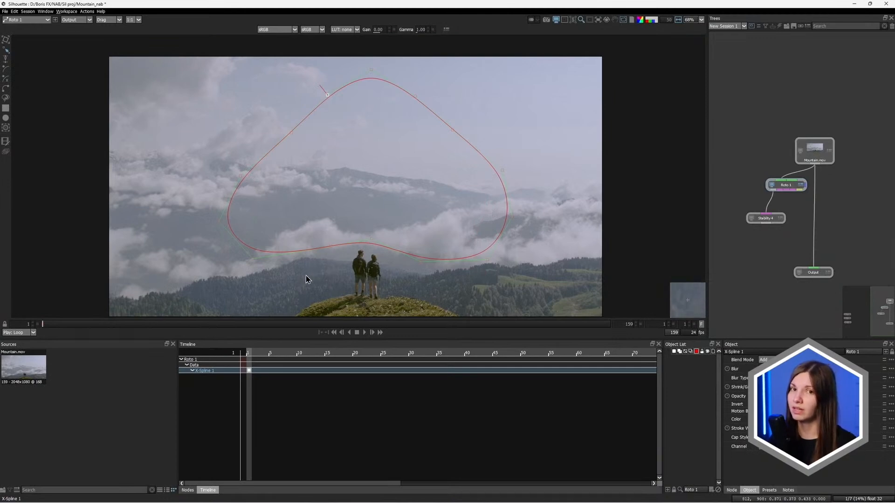
Step: Generate inpainted images for the roto area from the Stability 4 node with Stable Inpainting v2.0
left_click(766, 223)
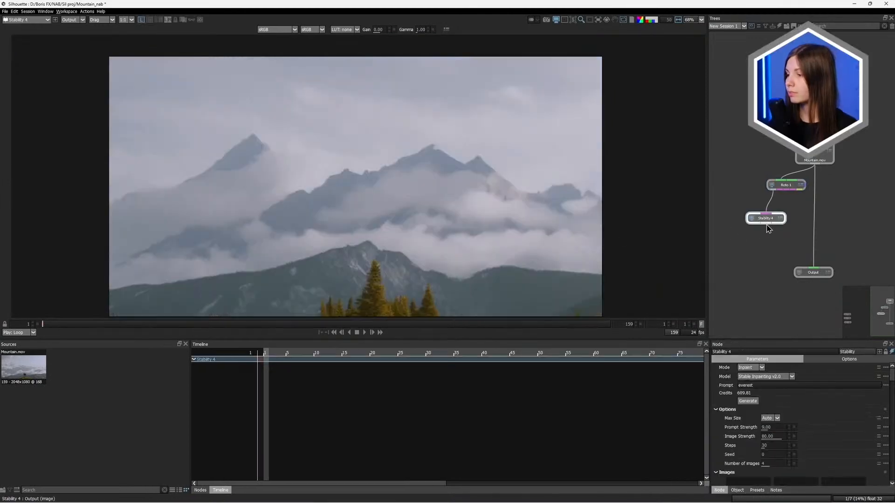
left_click(747, 401)
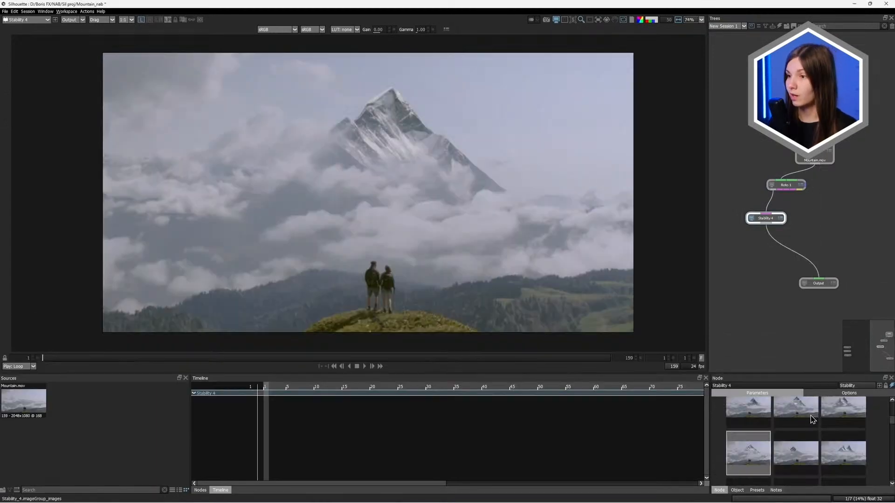
Step: Preview the inpainted variations from Stability 4 and select the one with the single snow-covered peak
left_click(849, 418)
left_click(807, 417)
left_click(757, 415)
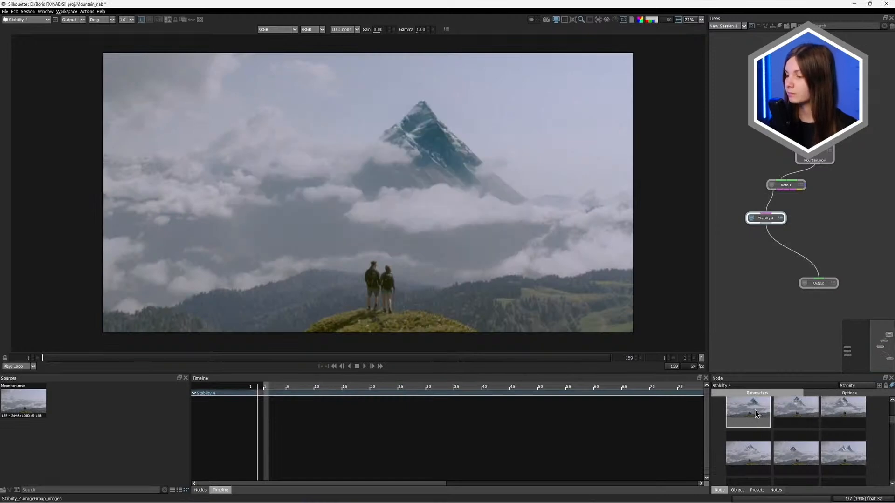
left_click(796, 419)
left_click(843, 420)
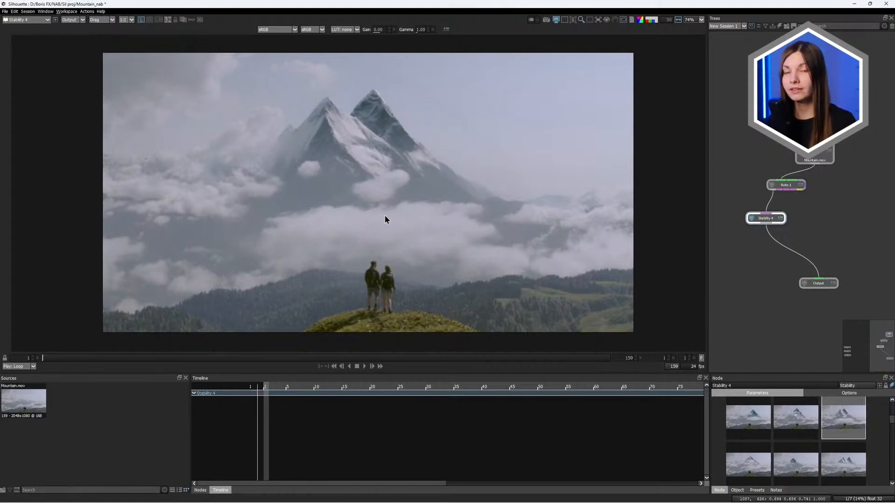
left_click(747, 469)
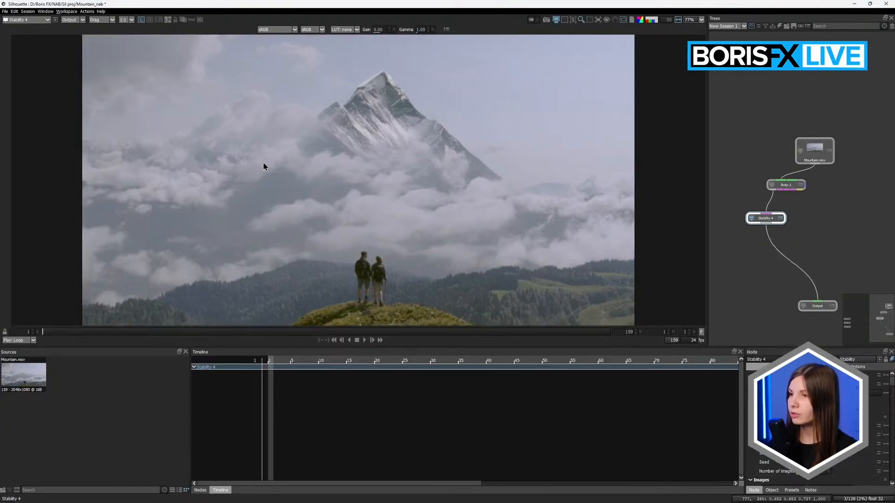
Step: Add a Composite node above the Output node and connect Mountain.mov and Stability 4 to its inputs
left_click(815, 154)
key("Tab")
type("compo")
key("Down")
key("Down")
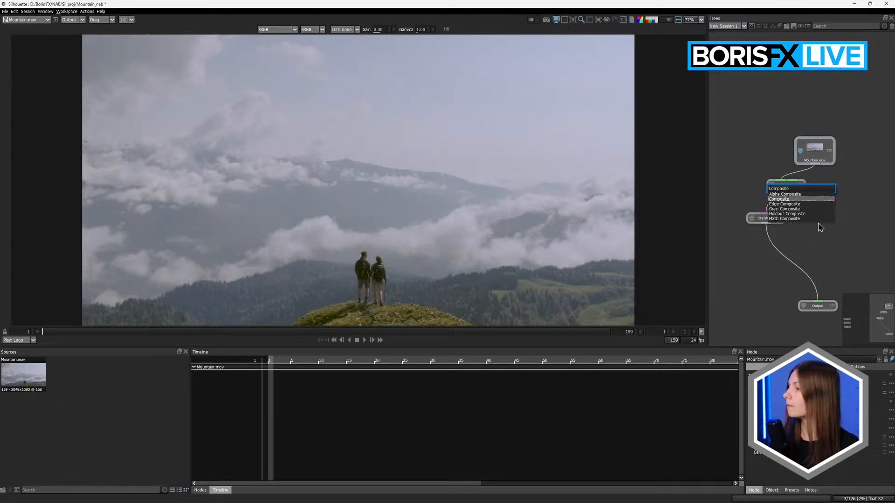
key("Return")
left_click_drag(814, 192, 821, 249)
left_click_drag(820, 212, 815, 162)
left_click_drag(808, 246, 767, 224)
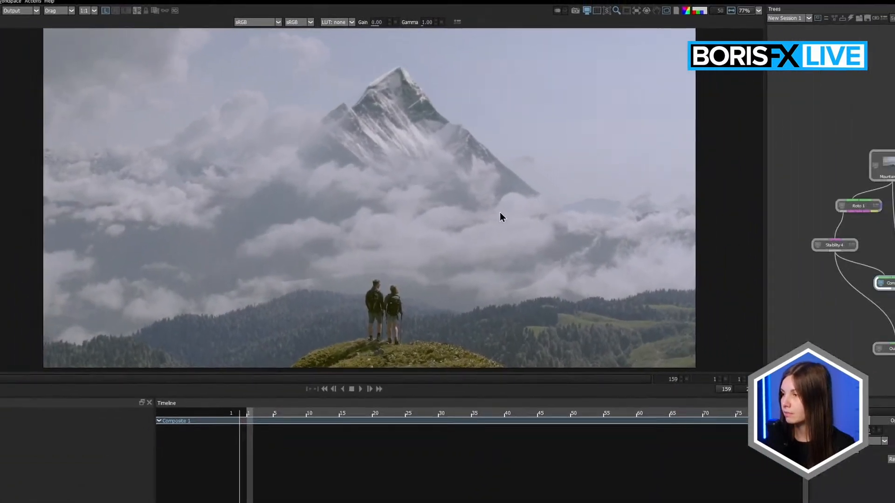
Step: Feather the Roto 1 X-spline outward around the peak, pull its lower edge in above the hikers, and check the composite
key("a")
key("a")
key("a")
left_click(799, 188)
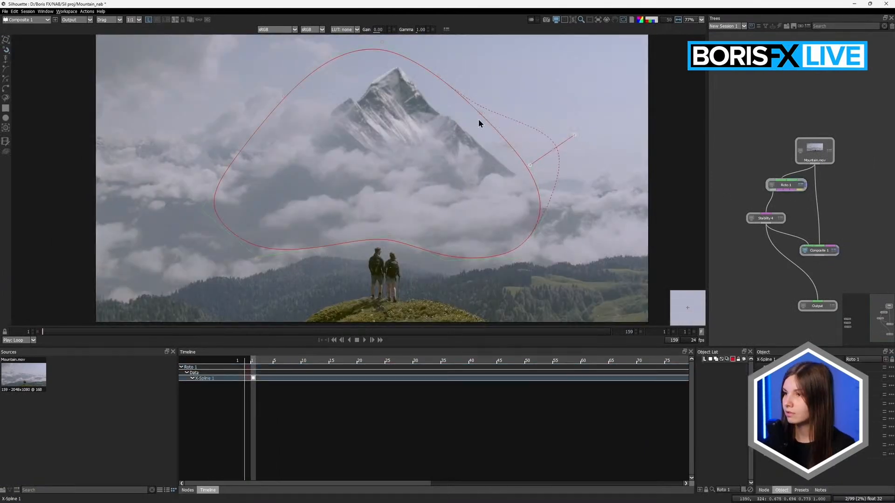
left_click_drag(283, 248, 308, 224)
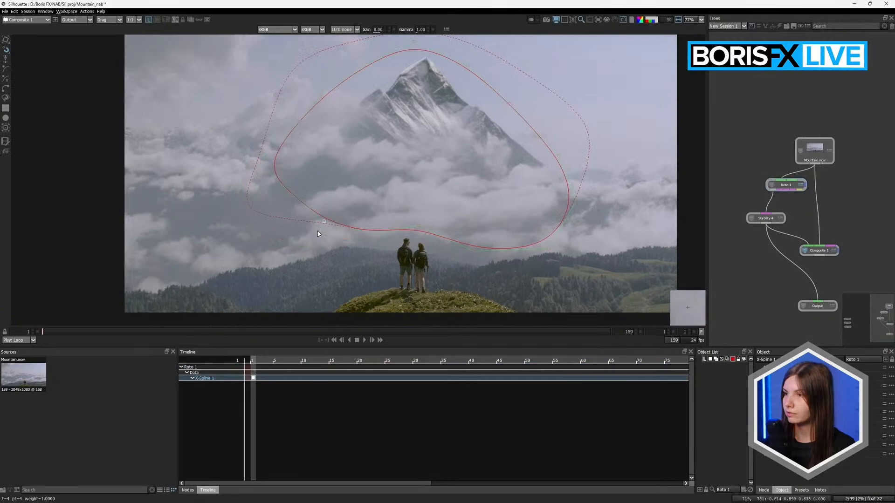
left_click_drag(418, 227, 410, 218)
left_click_drag(563, 201, 515, 196)
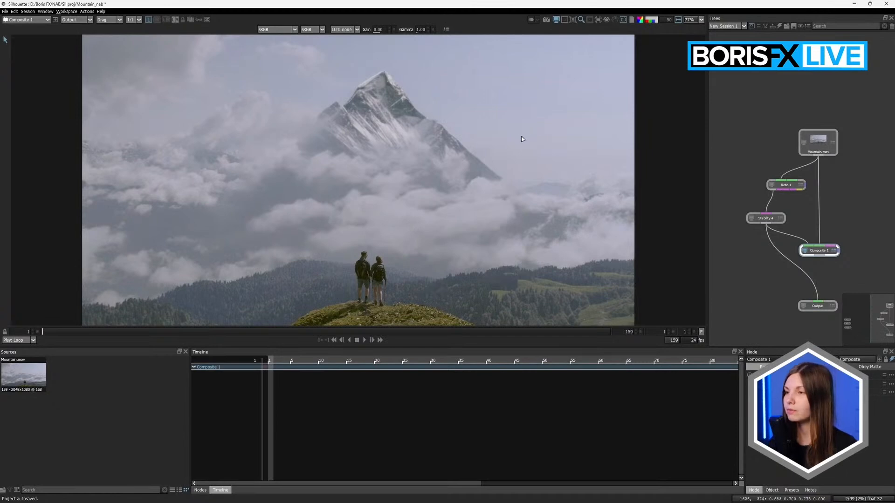
scroll(521, 137, "up", 6)
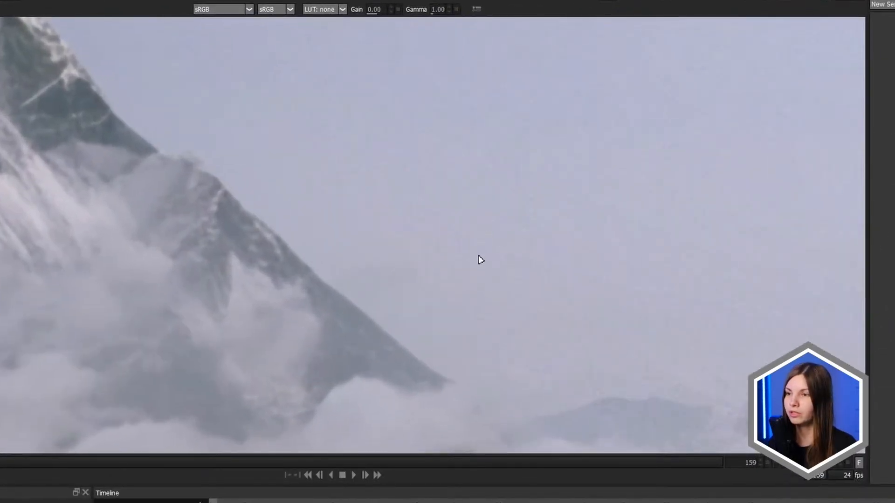
left_click_drag(489, 247, 496, 234)
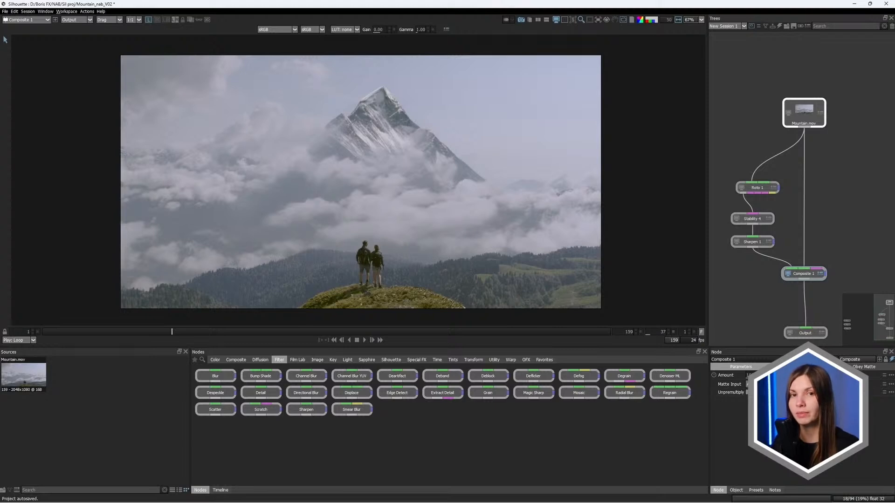
Step: Insert a Denoiser ML node between Mountain.mov and Composite 1, and compare its output with the source footage
left_click_drag(804, 112, 801, 119)
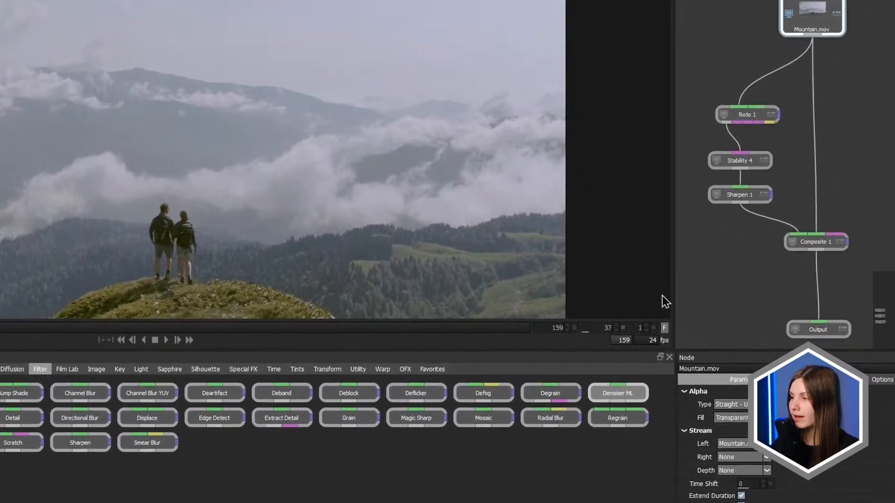
left_click_drag(607, 397, 816, 137)
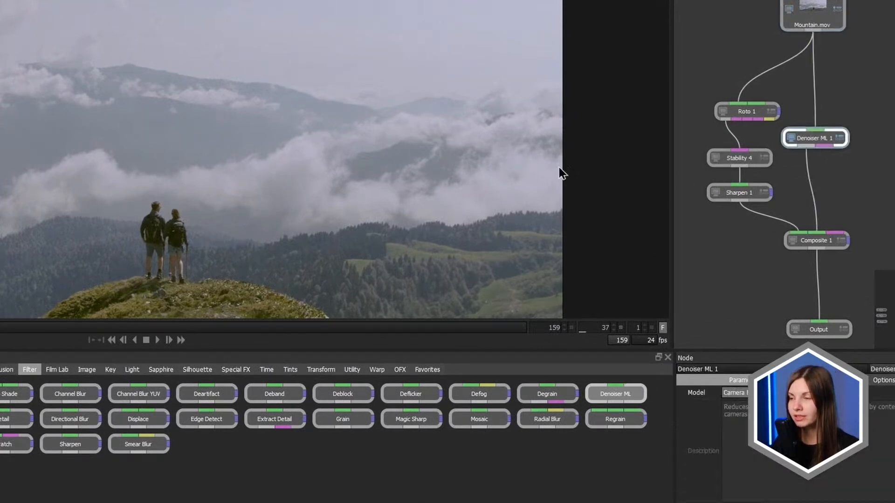
scroll(383, 106, "up", 10)
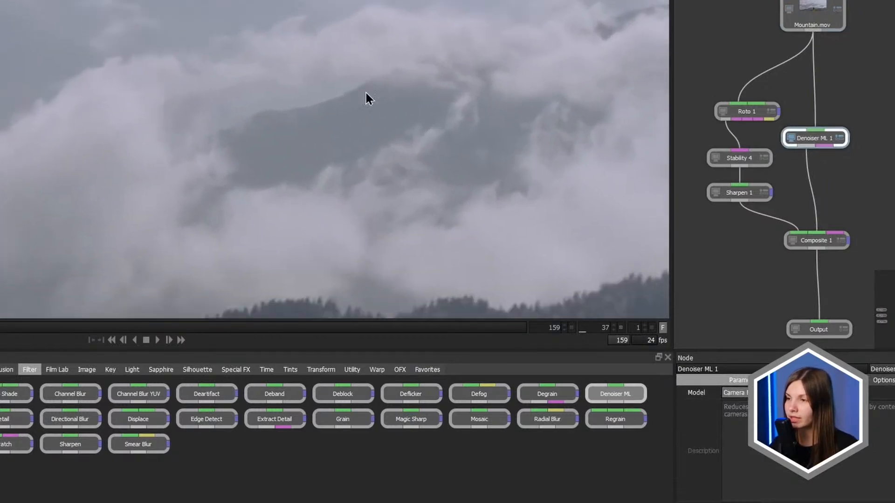
left_click(815, 13)
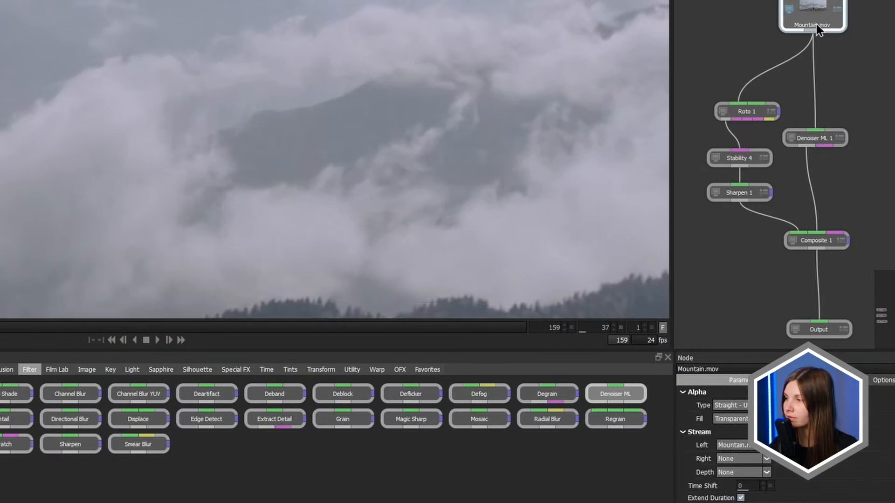
left_click(819, 138)
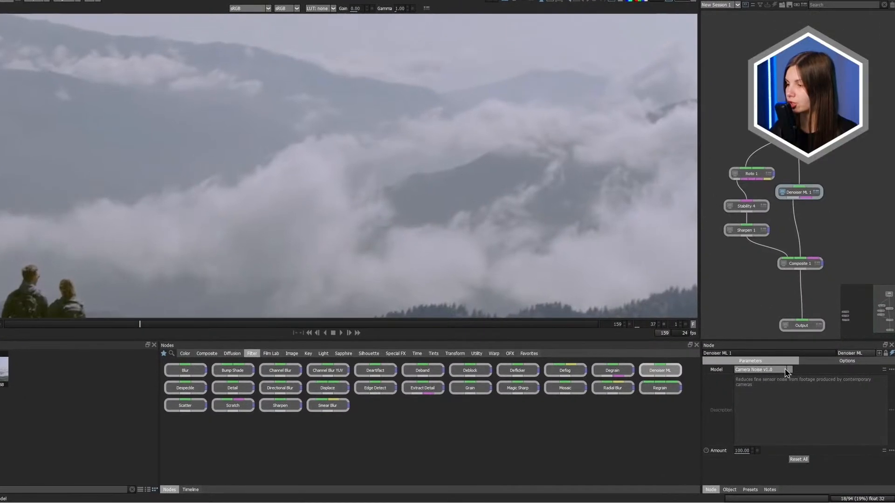
Step: Try the Compression+Noise v1.0 model on Denoiser ML 1 and return it to Camera Noise v1.0
left_click(789, 375)
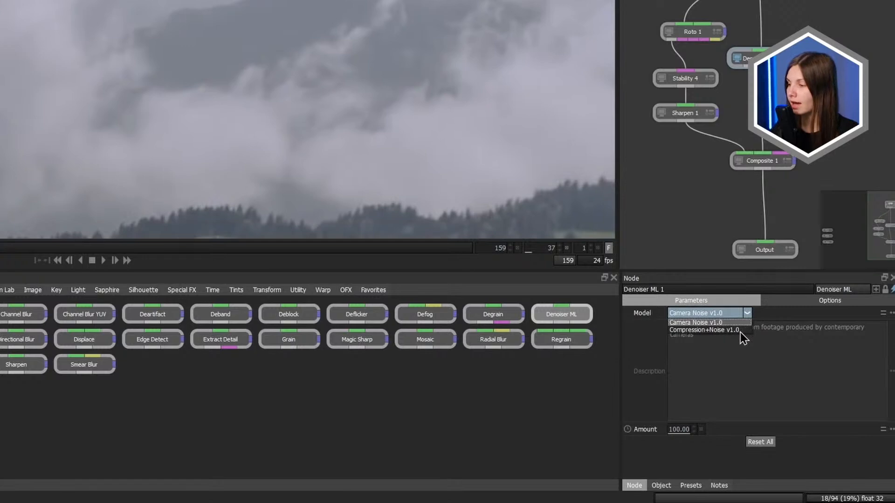
left_click(740, 330)
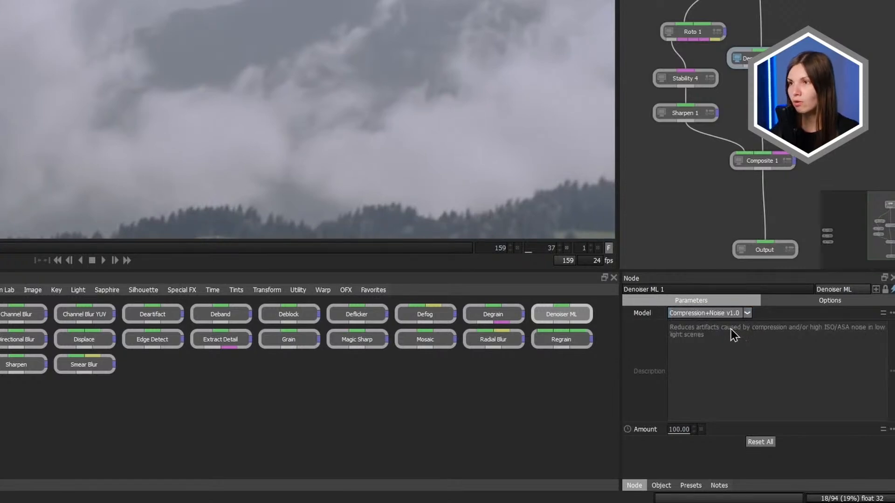
scroll(298, 47, "down", 4)
left_click_drag(233, 68, 343, 102)
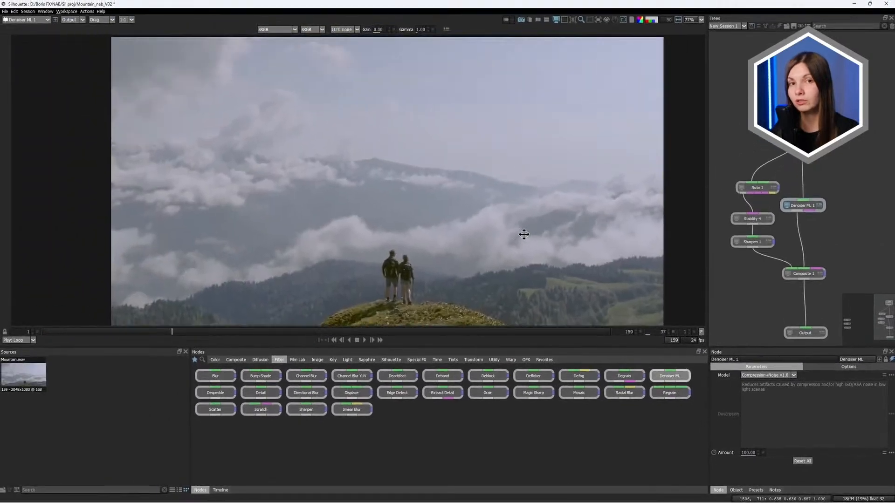
left_click_drag(523, 235, 530, 244)
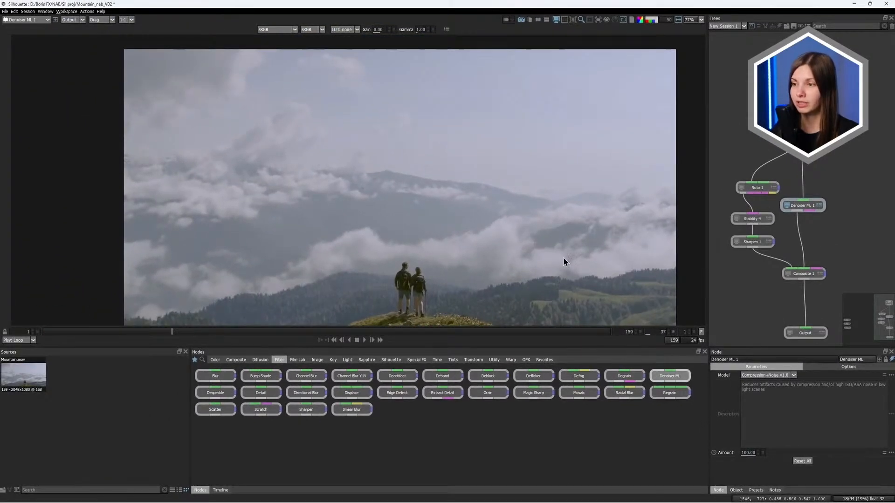
left_click(793, 376)
left_click(782, 381)
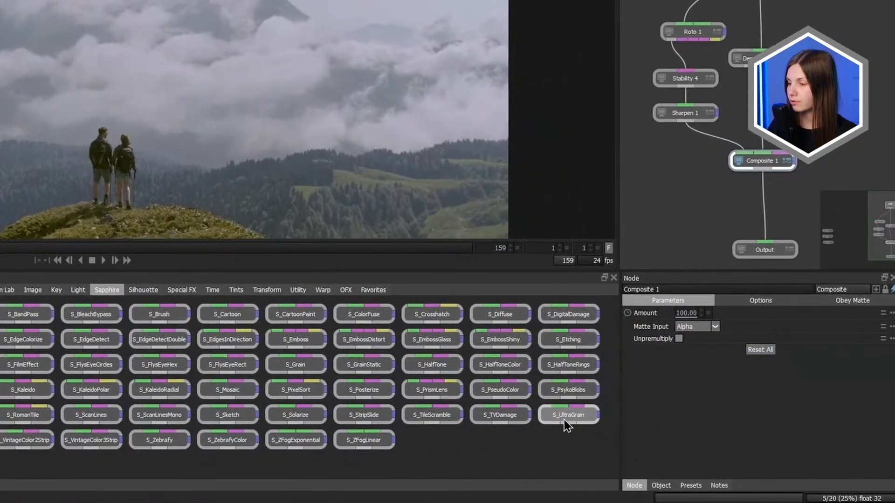
Step: Insert a Sapphire S_UltraGrain node between Composite 1 and Output
left_click_drag(564, 420, 721, 237)
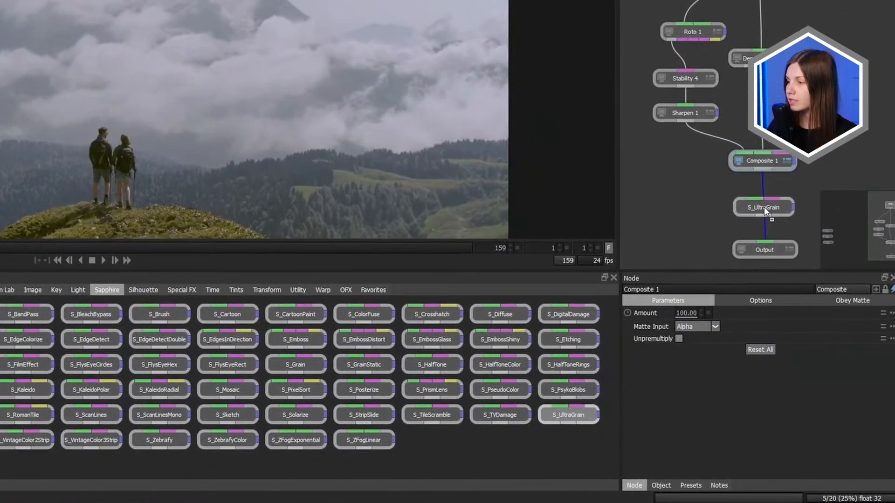
left_click_drag(764, 208, 765, 207)
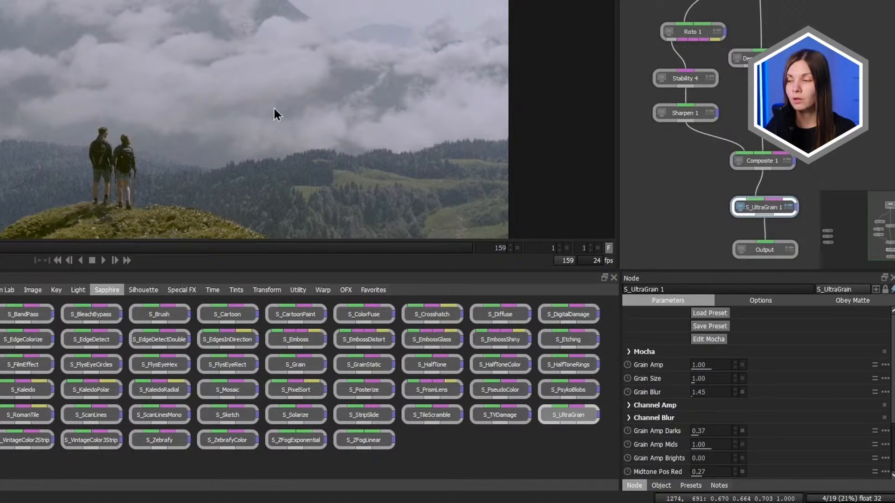
Step: Preview the Kodak 35mm 500T, Mono - 8mm Classic and Kodak 35mm 400T Generic presets for the S_UltraGrain node
left_click(709, 313)
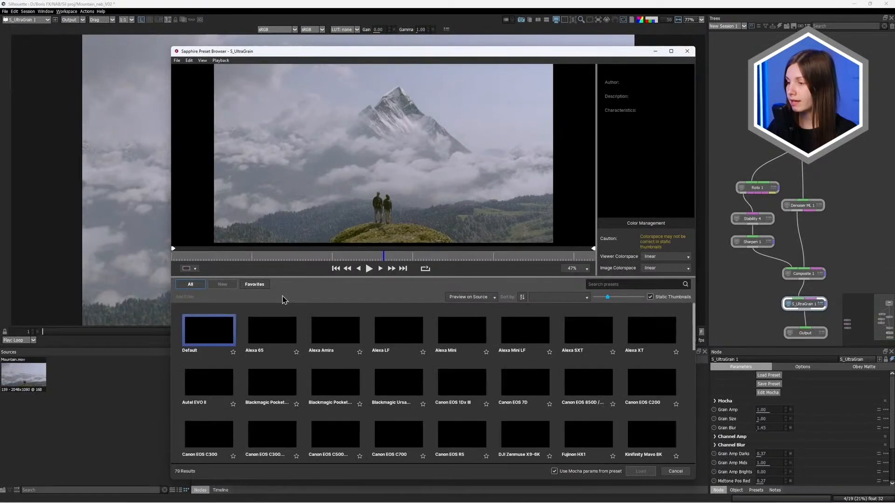
left_click_drag(692, 331, 692, 369)
left_click(585, 371)
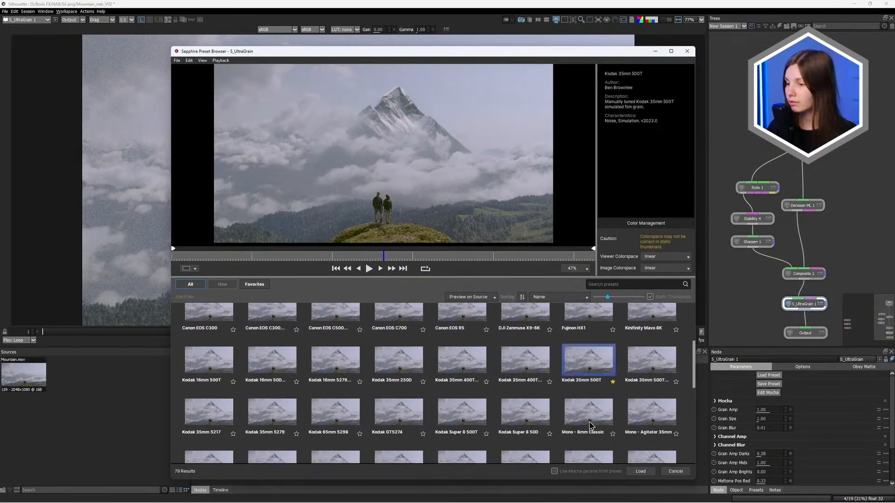
scroll(590, 425, "down", 1)
left_click(591, 420)
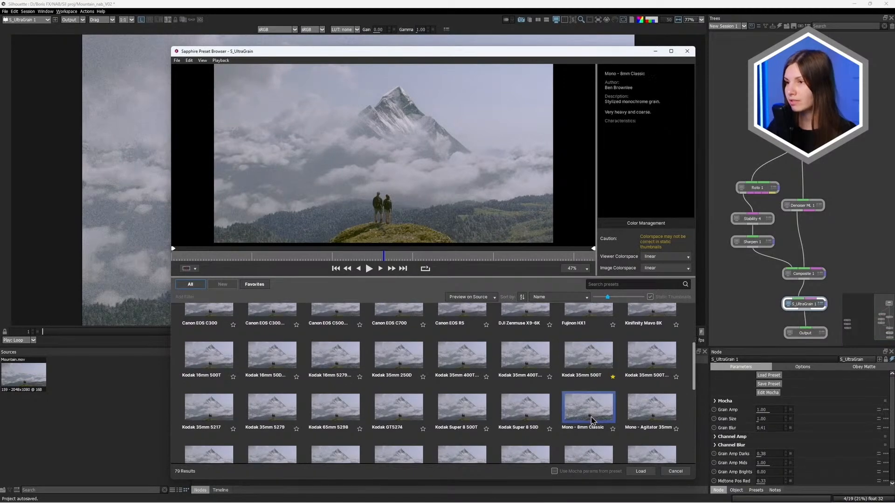
left_click(472, 364)
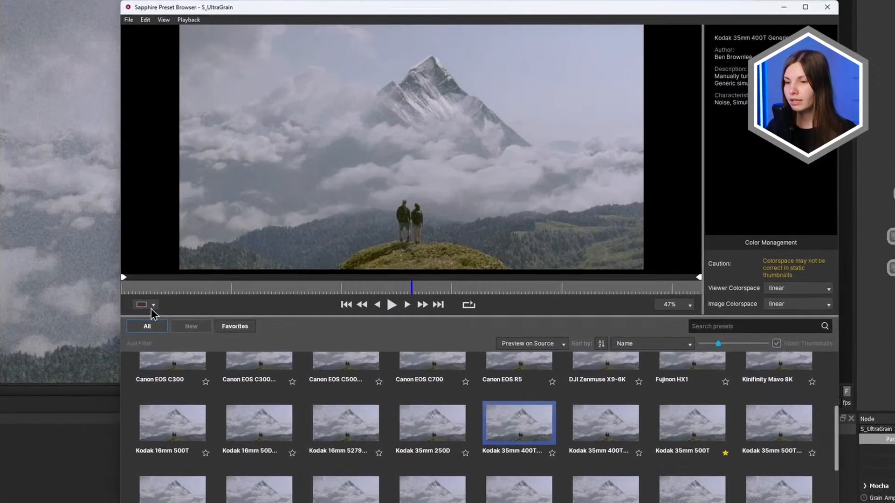
Step: Show the preset preview as a split comparison and enlarge it around the clouds
left_click(189, 269)
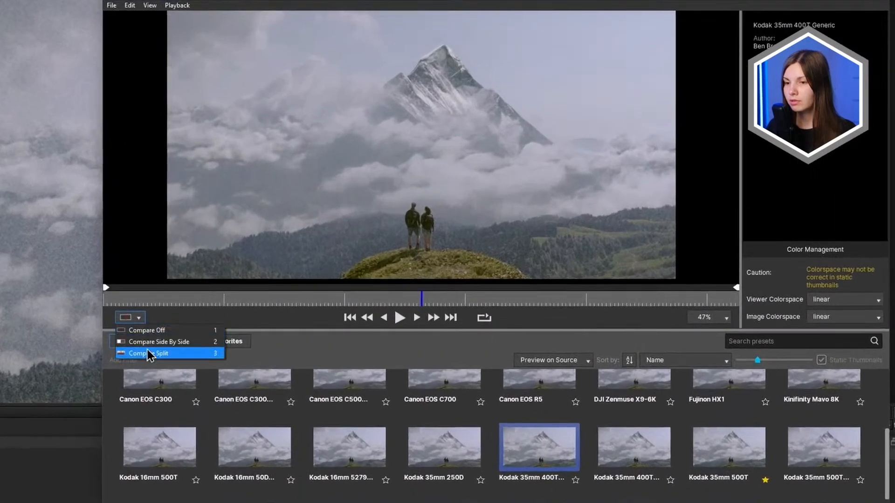
left_click(147, 354)
scroll(423, 173, "up", 5)
mouse_move(439, 173)
left_mouse_down()
mouse_move(617, 175)
mouse_move(299, 163)
mouse_move(515, 182)
mouse_move(450, 182)
left_mouse_up()
Step: Compare Kodak Super 8 500T and several Mono grain presets, and load Mono - Smooth into S_UltraGrain
left_click(539, 501)
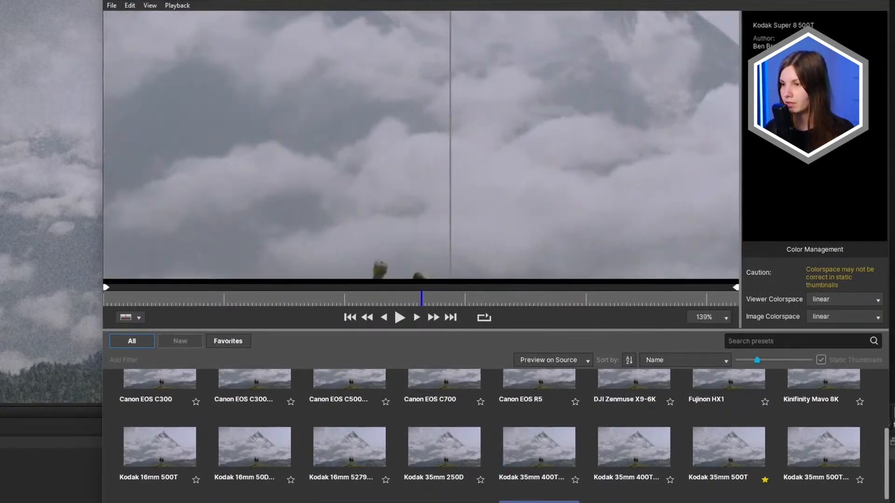
left_click(646, 474)
scroll(579, 412, "down", 1)
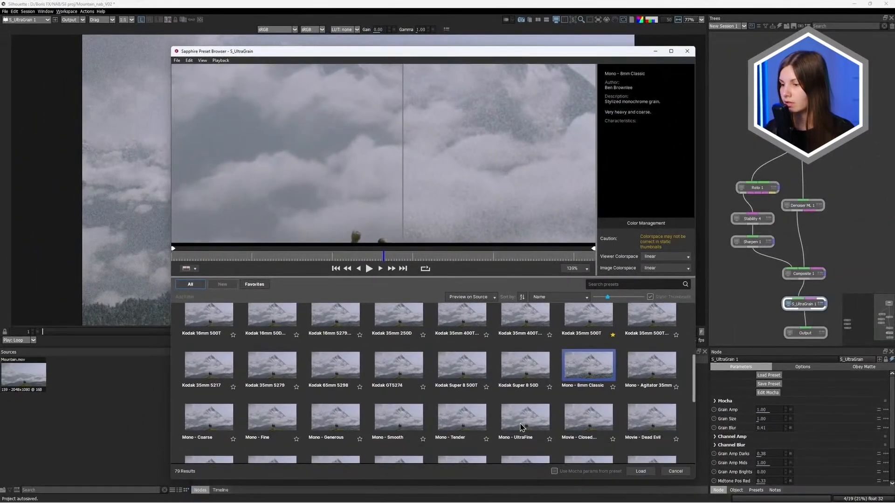
left_click(521, 427)
left_click(399, 427)
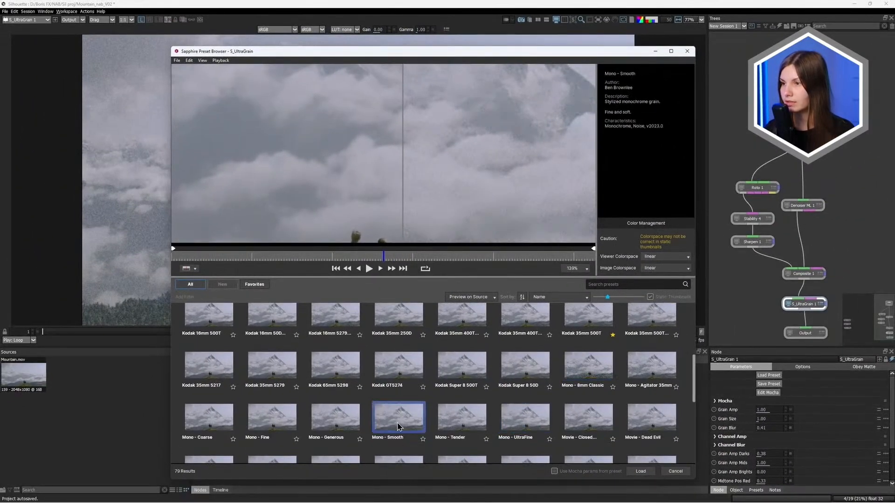
left_click(643, 472)
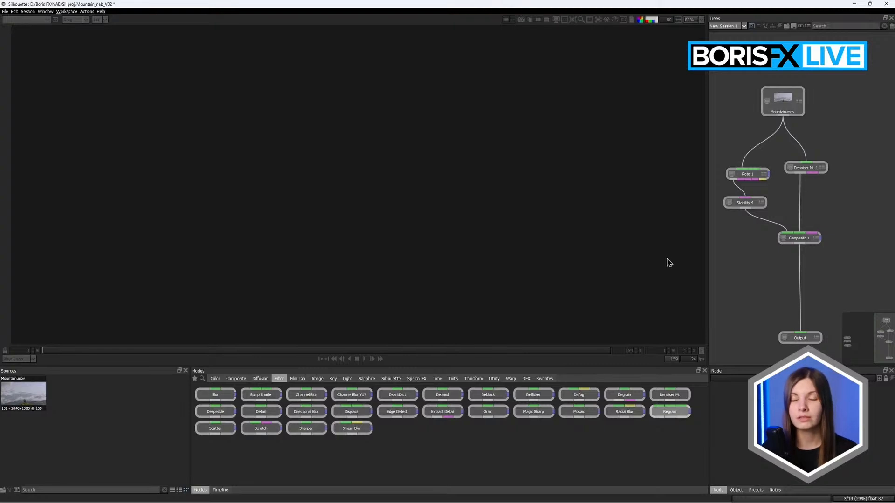
Step: Add a Regrain node fed by Mountain.mov, Denoiser ML 1 and Composite 1, and connect it to Output
left_click_drag(561, 371, 680, 187)
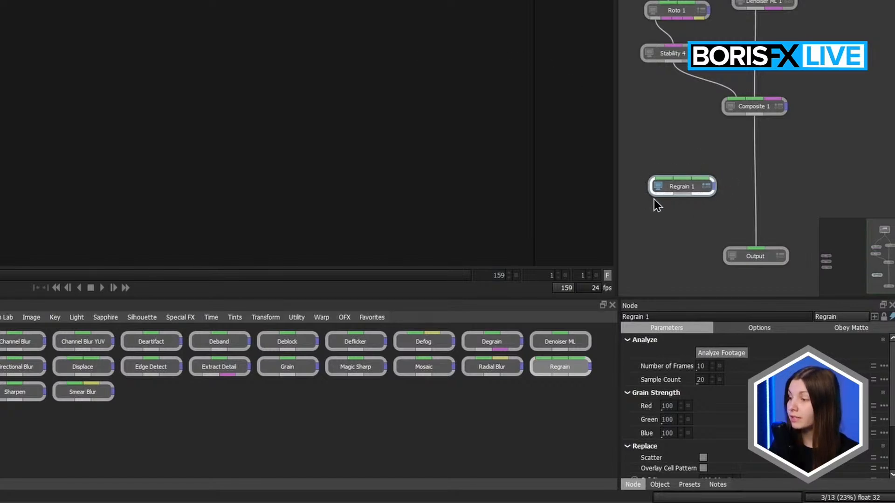
left_click_drag(660, 194, 675, 200)
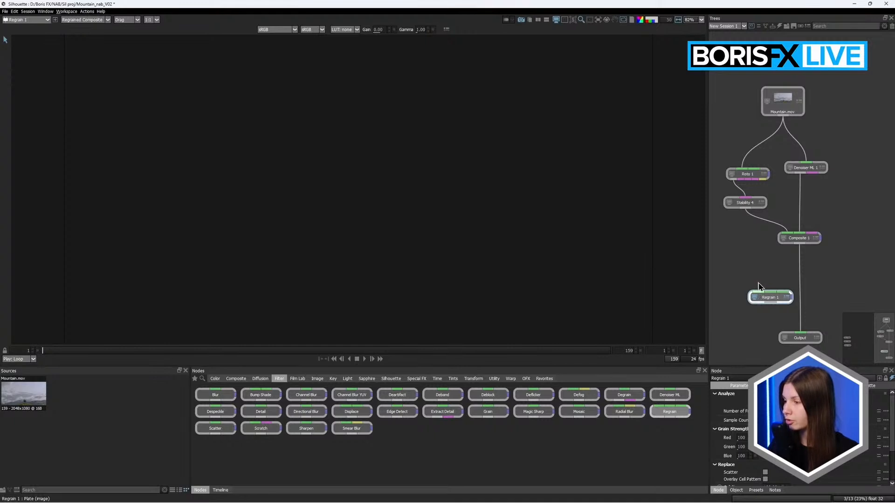
left_click_drag(756, 242, 783, 118)
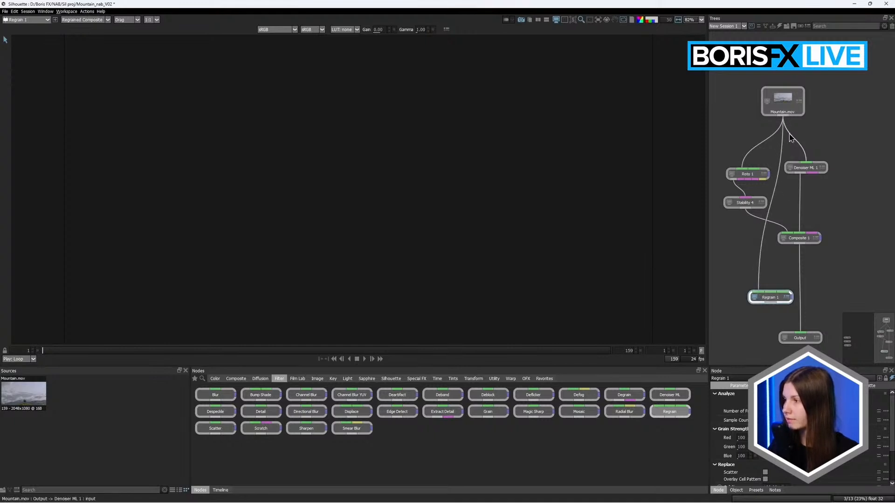
left_click_drag(770, 293, 834, 240)
left_click_drag(782, 297, 798, 333)
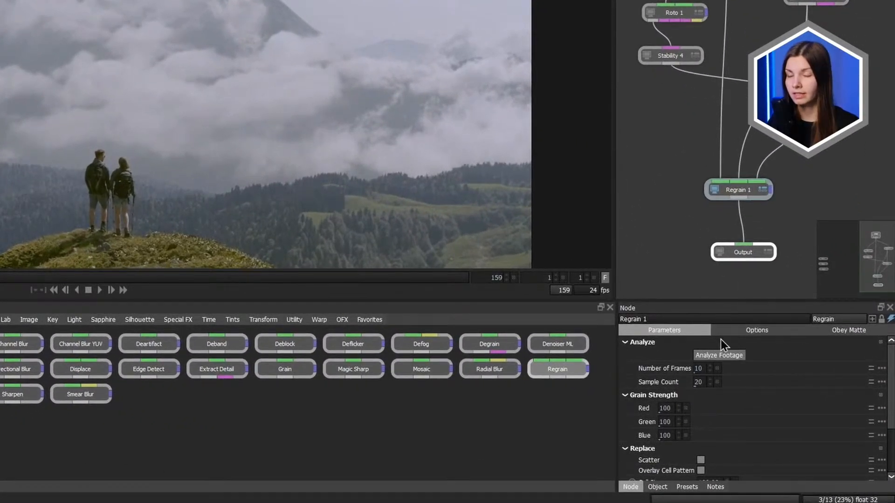
Step: Analyze the footage's grain in Regrain 1 with Scatter enabled, and connect Stability 4 to the node
left_click(777, 401)
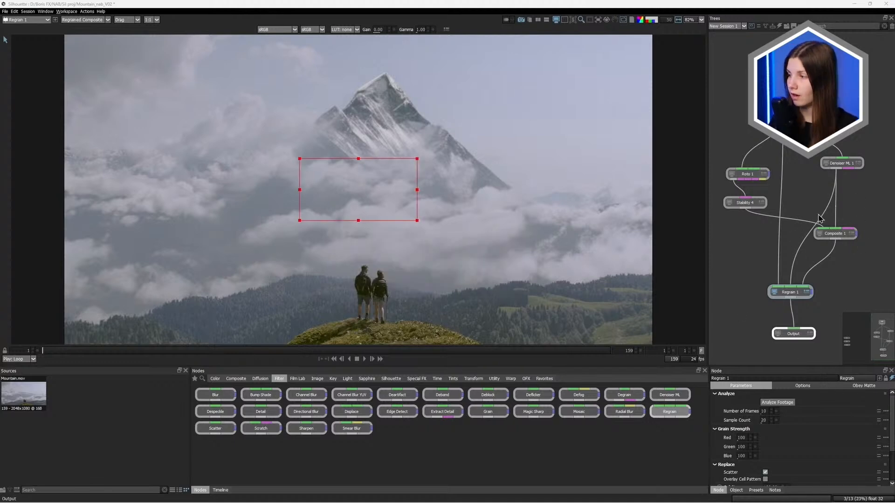
left_click(790, 292)
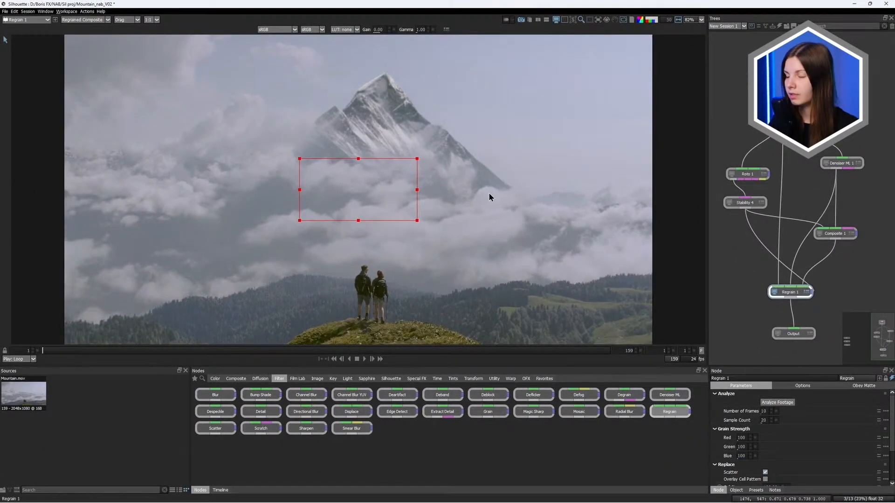
Step: Display the Regrain cell pattern overlay on the composite and turn it off again
scroll(882, 417, "down", 2)
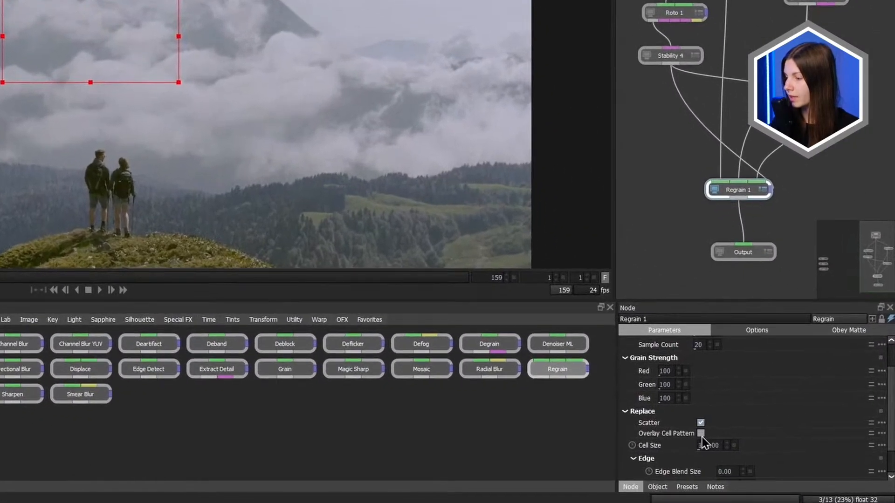
left_click(700, 433)
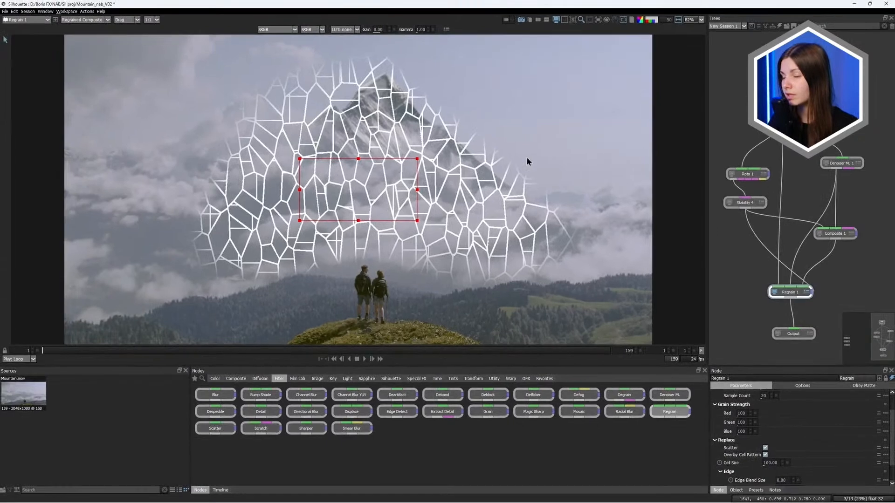
left_click(765, 455)
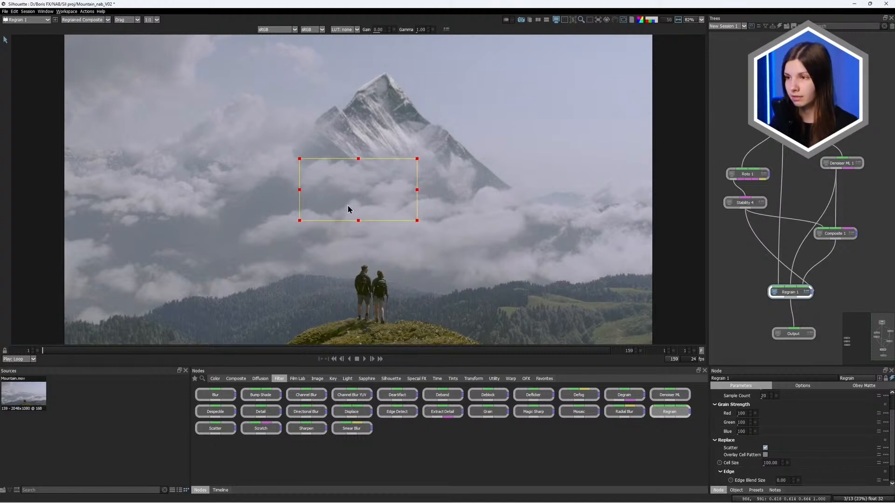
Step: Shrink the Regrain sample region to a small square over the smooth haze west of the two hikers
left_click_drag(417, 221, 171, 252)
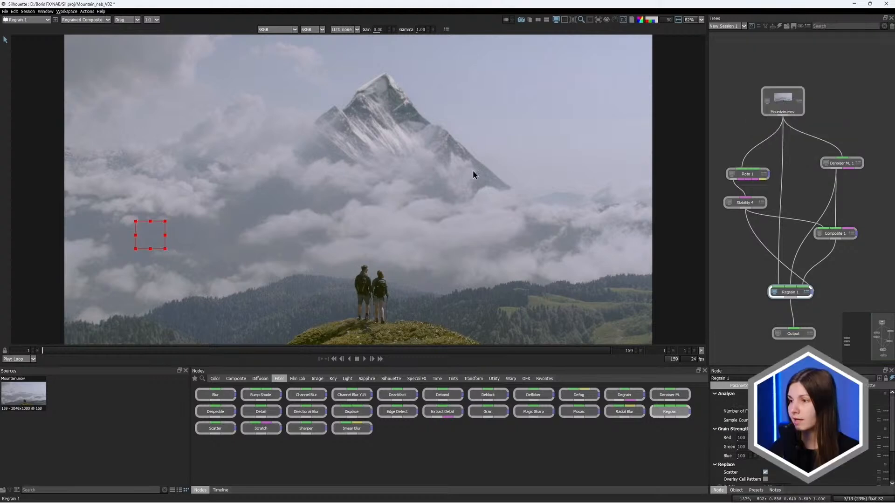
Step: Compare the grain of the original Mountain.mov with the Regrain 1 result around the mountain's slope and sky
scroll(513, 135, "up", 1)
scroll(512, 135, "up", 3)
scroll(437, 159, "up", 3)
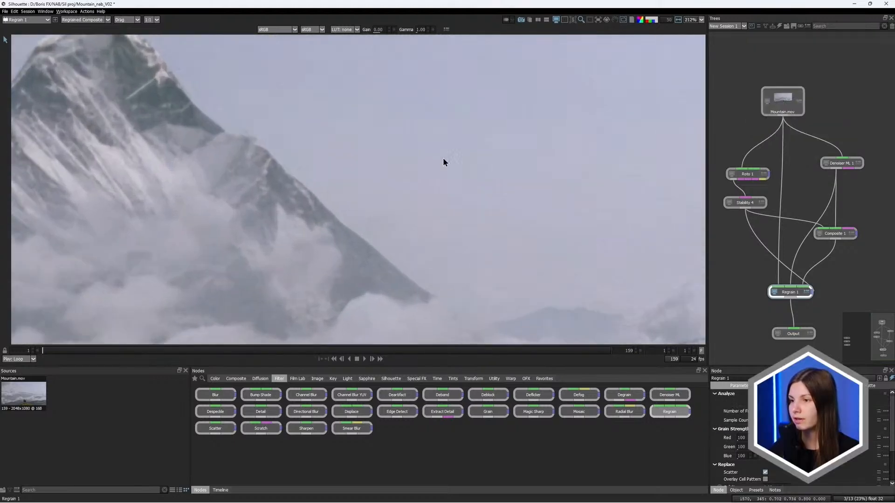
double_click(789, 106)
double_click(792, 292)
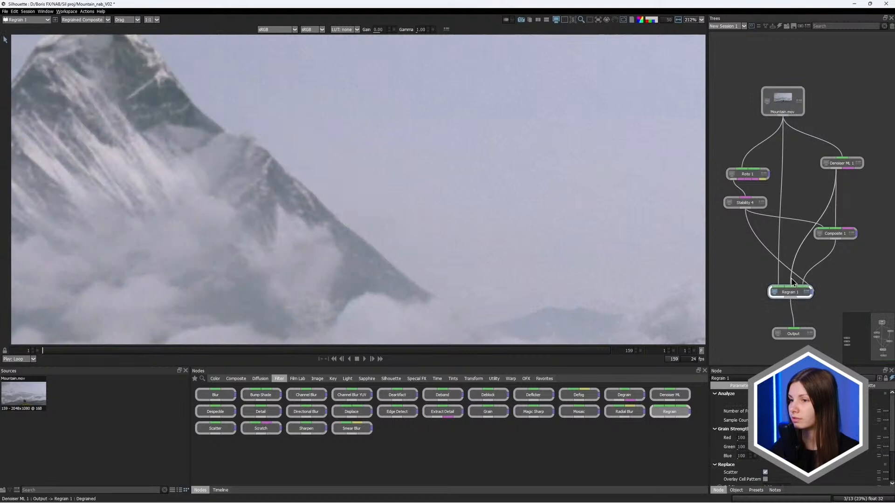
double_click(788, 104)
double_click(786, 294)
double_click(782, 100)
double_click(788, 294)
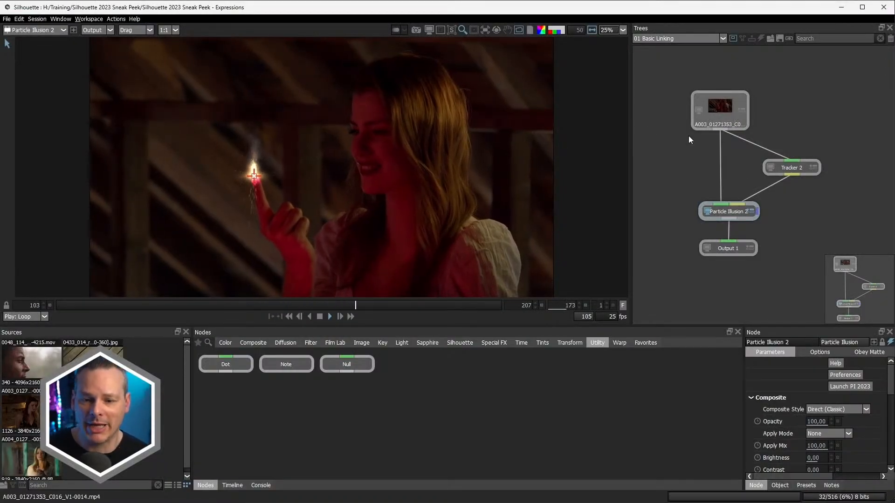
Step: Examine the source clip and the Tracker 2 node, scrubbing through the shot to frame 130
left_click(691, 112)
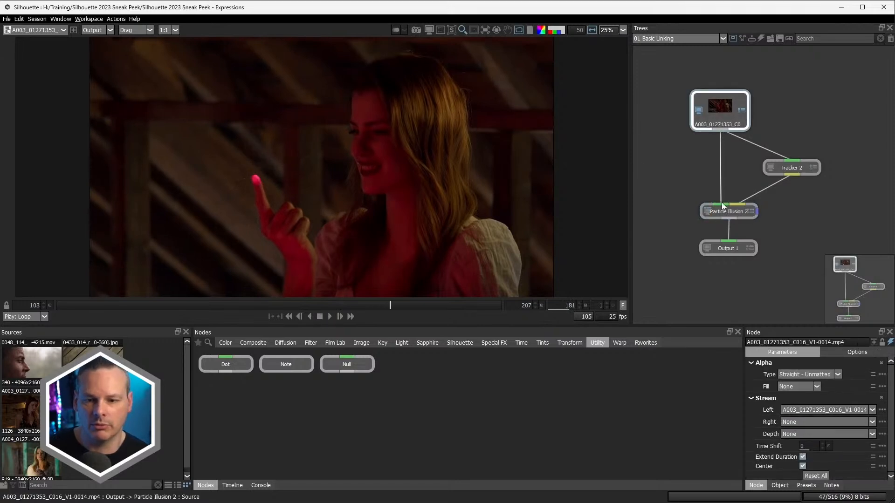
left_click(792, 168)
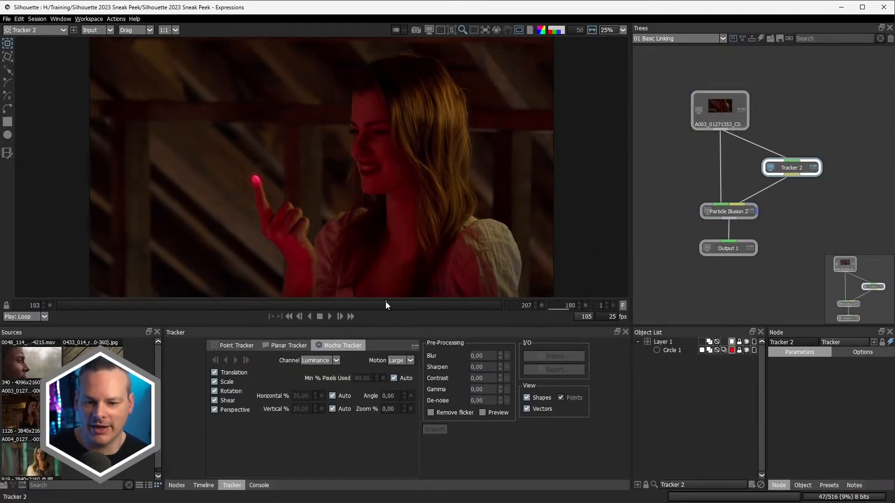
left_click_drag(477, 303, 201, 307)
left_click_drag(141, 322, 172, 313)
Step: View the Particle Illusion 2 result at frame 161 and enlarge the area showing its parameters
left_click(729, 212)
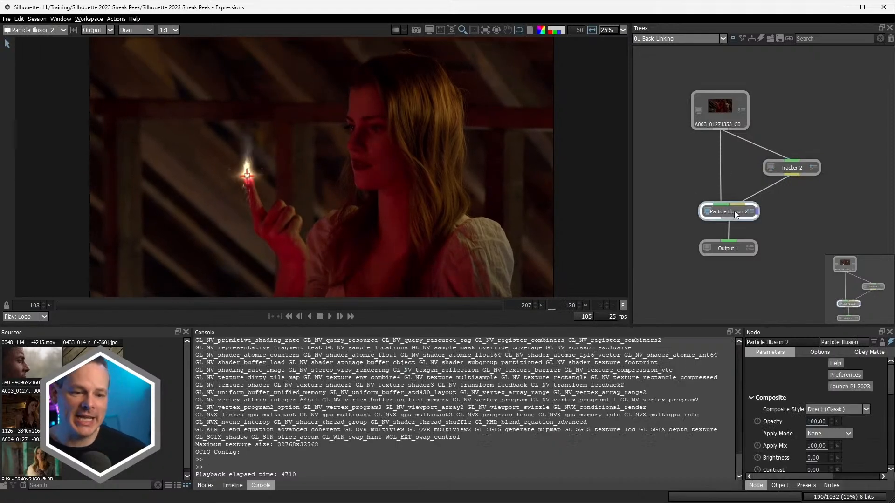
left_click(205, 485)
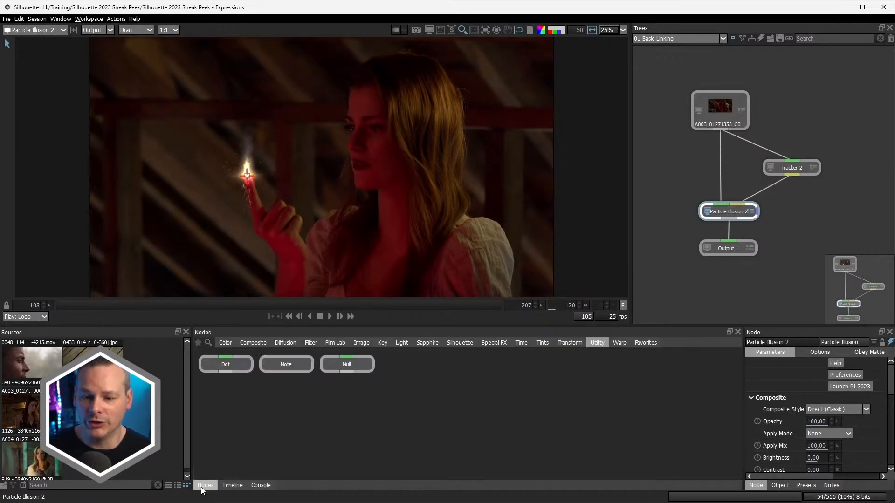
left_click_drag(174, 305, 300, 311)
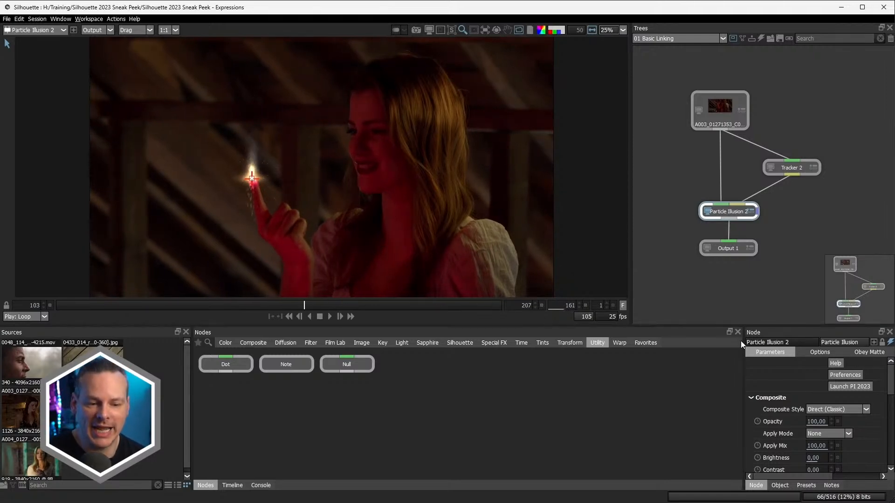
left_click_drag(746, 344, 709, 295)
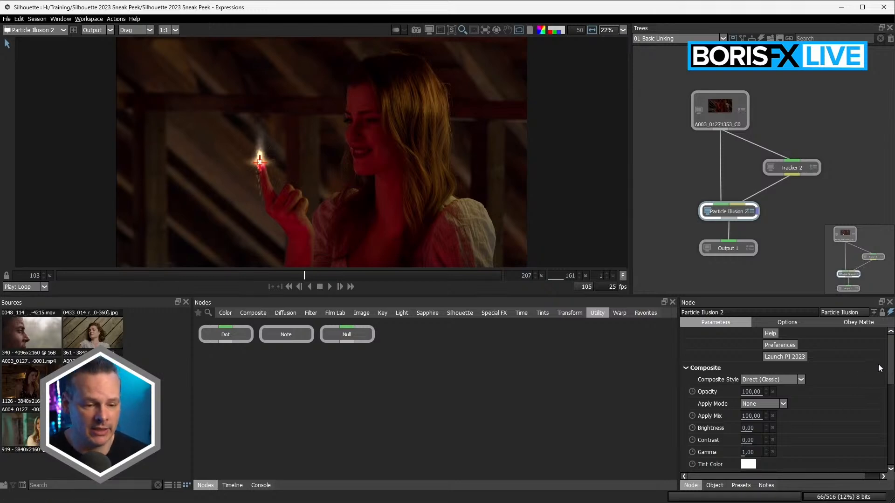
Step: Go to frame 114, try setting the particle Life to 0 in Particle Properties, and undo that change
scroll(888, 366, "down", 3)
scroll(783, 400, "down", 5)
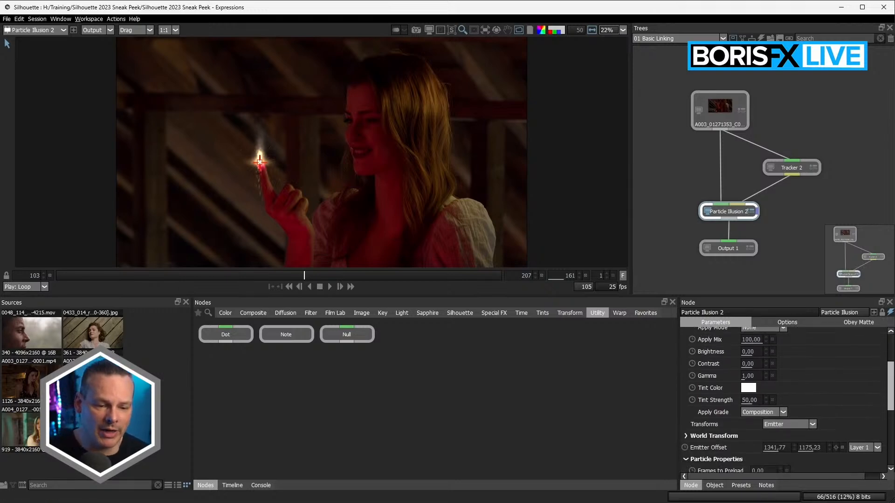
scroll(748, 403, "down", 2)
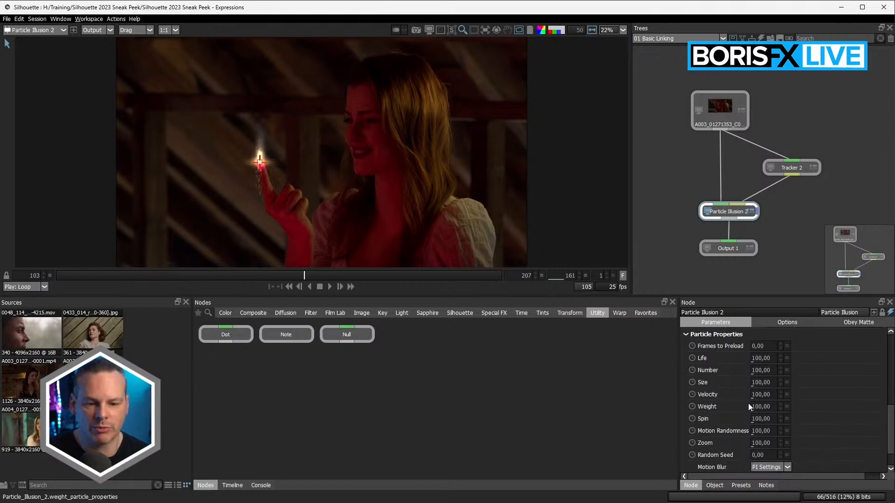
left_click_drag(191, 274, 103, 275)
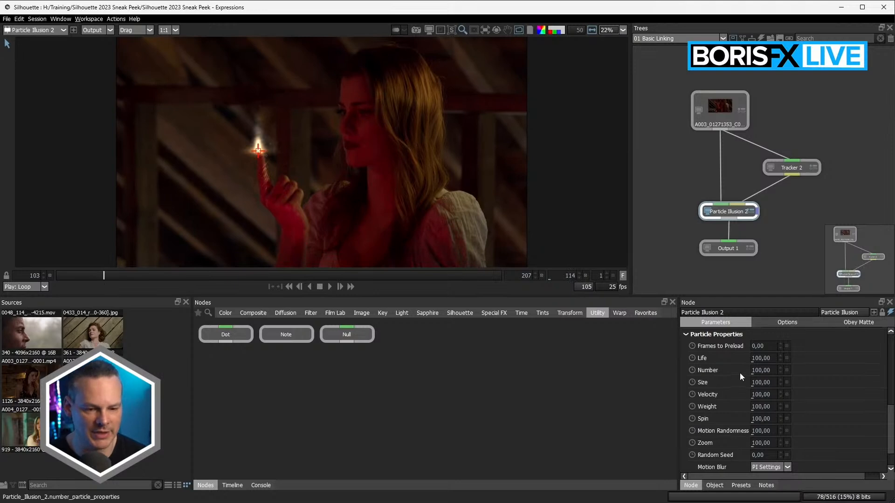
left_click_drag(669, 363, 521, 373)
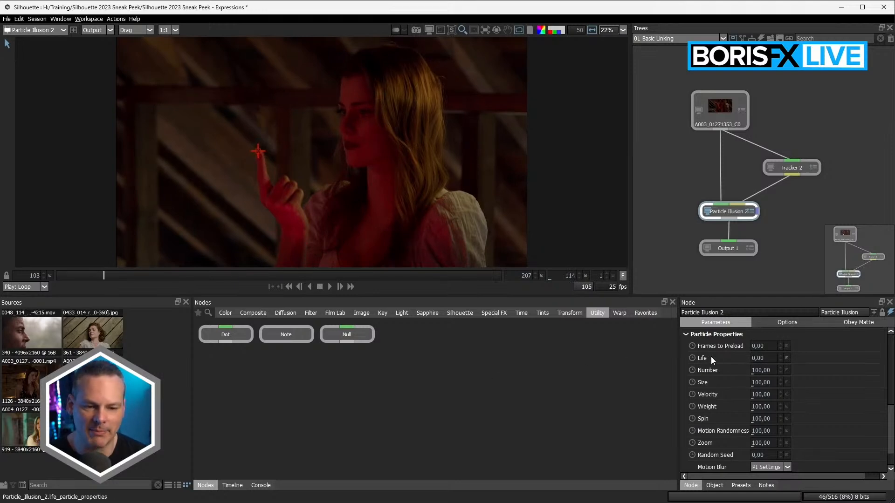
key("ctrl+z")
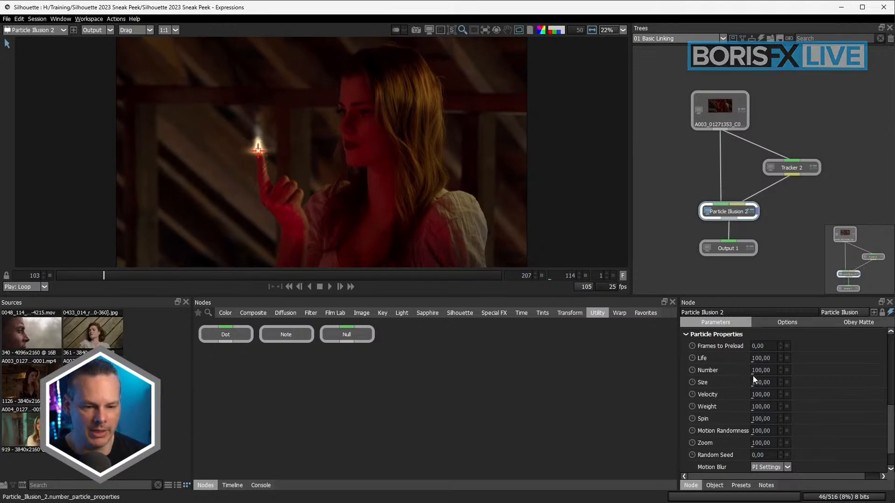
Step: Keyframe the particle Number to 0 at frame 114, 100 at frame 117 and 81 at frame 132
left_click_drag(743, 370, 525, 385)
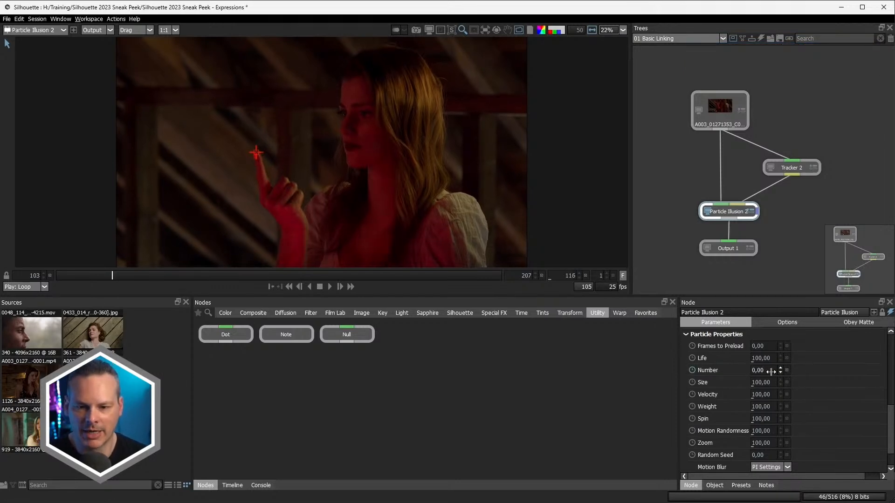
left_click_drag(763, 371, 799, 368)
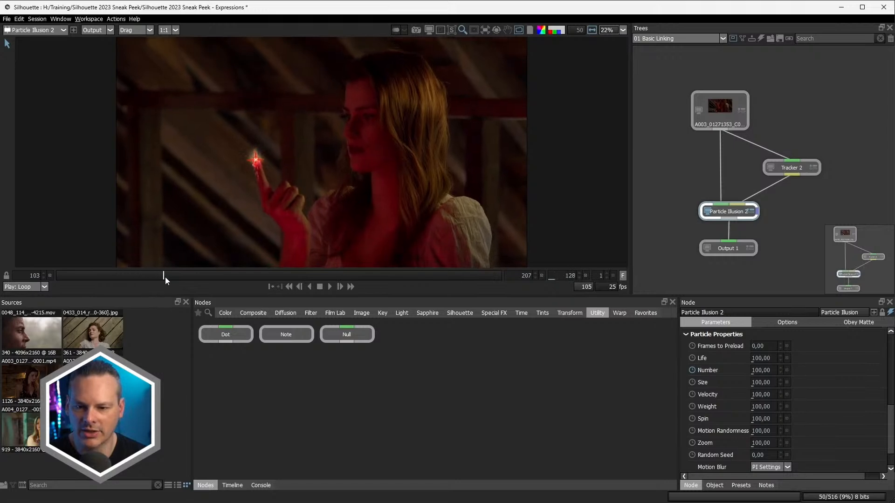
left_click_drag(762, 371, 740, 372)
Step: Inspect the Number keyframes in the timeline and play back the particle animation with the viewer overlay hidden
left_click(232, 485)
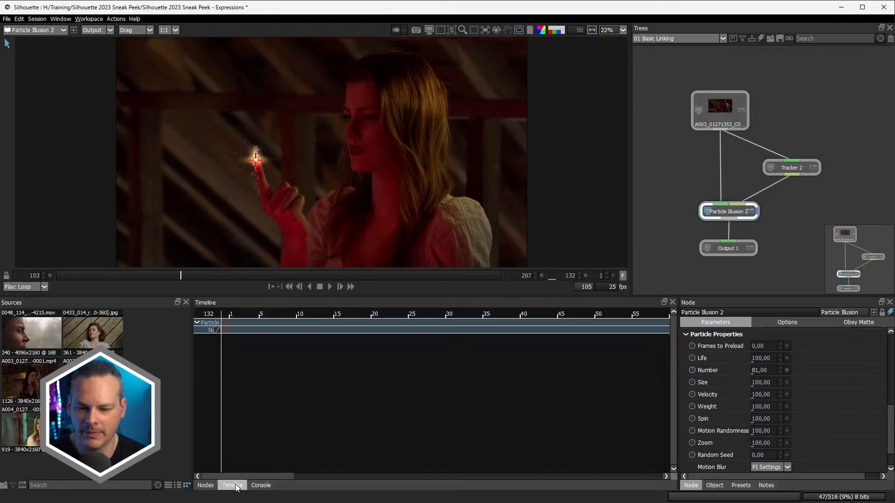
left_click_drag(292, 472, 439, 471)
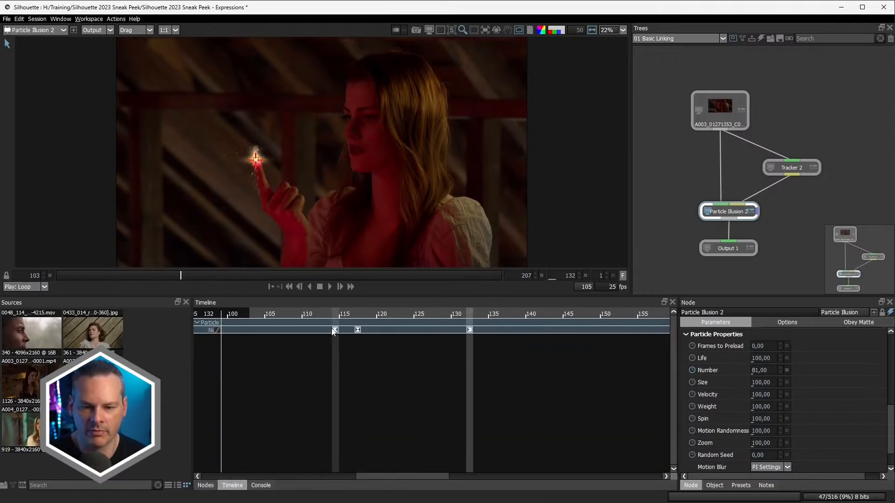
left_click_drag(166, 276, 108, 275)
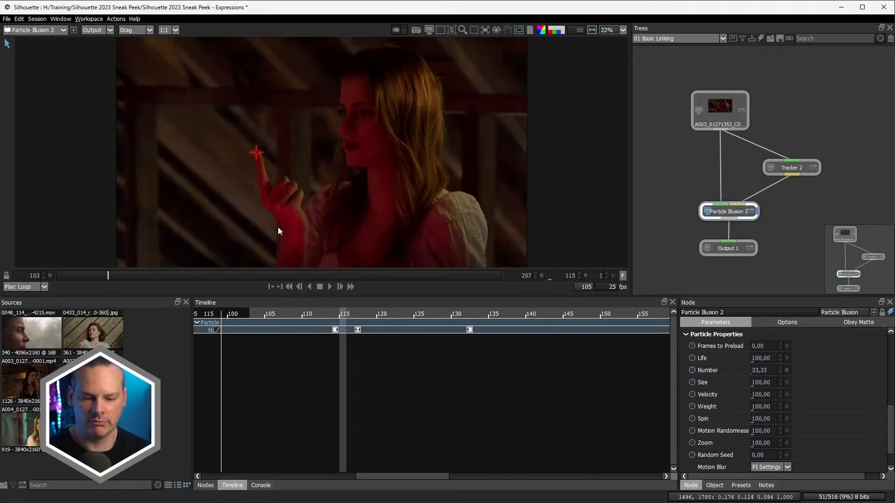
key("space")
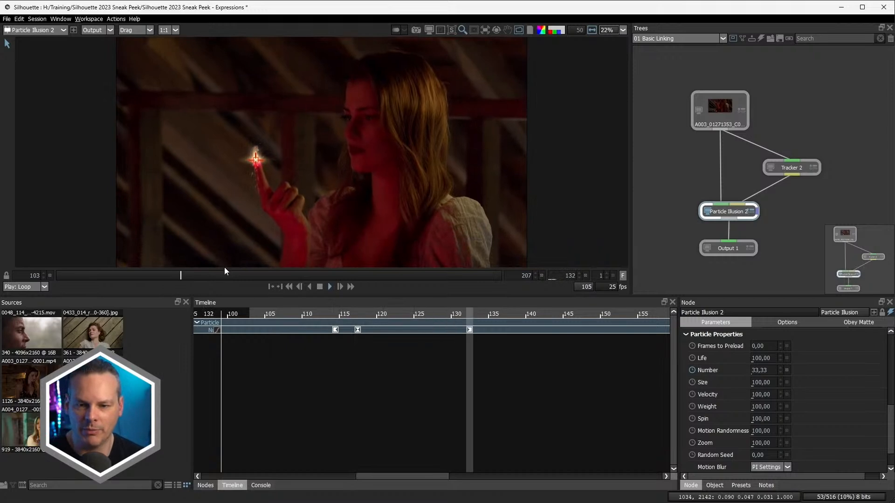
left_click(517, 31)
left_click_drag(281, 280, 118, 287)
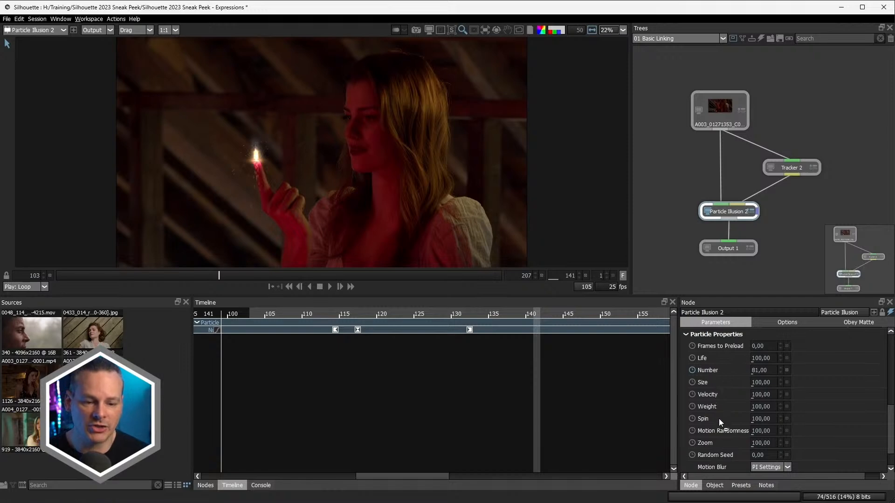
Step: Link Zoom to the particle Number with the expression number_particle_properties, and play the result from about frame 114
left_click_drag(713, 442, 715, 444)
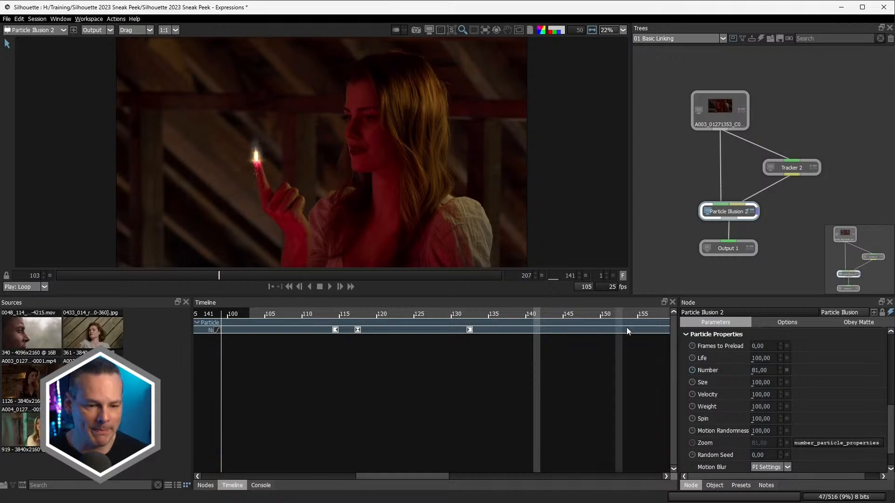
left_click_drag(677, 368, 559, 368)
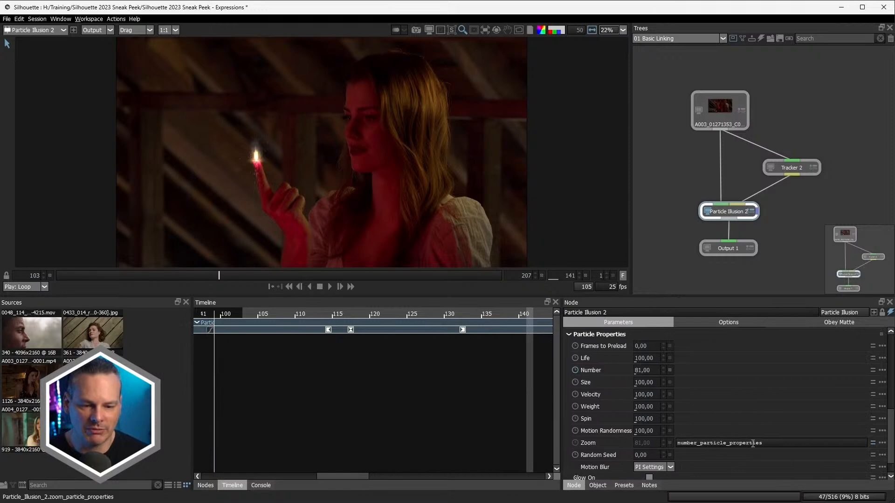
left_click_drag(215, 275, 103, 283)
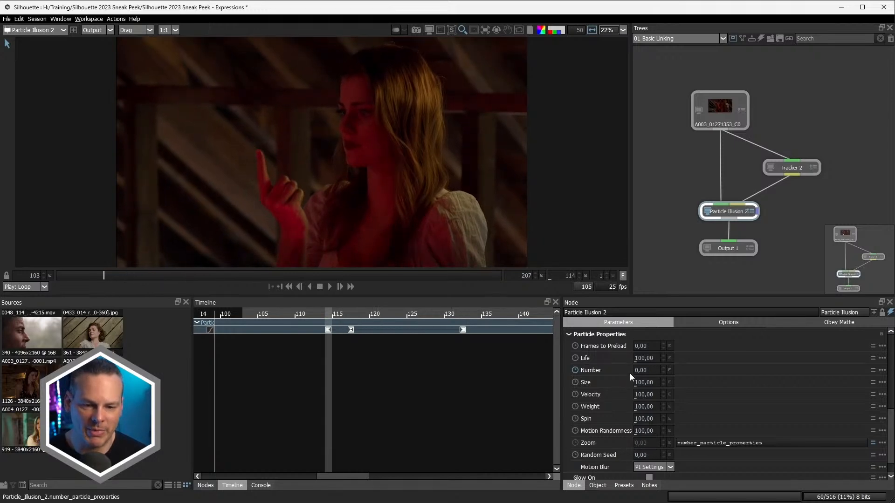
key("space")
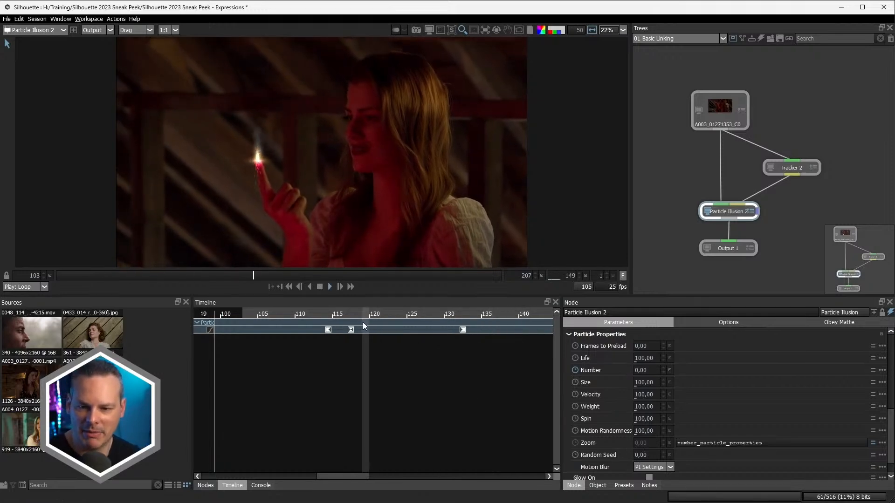
left_click(322, 287)
left_click_drag(299, 275, 112, 276)
key("space")
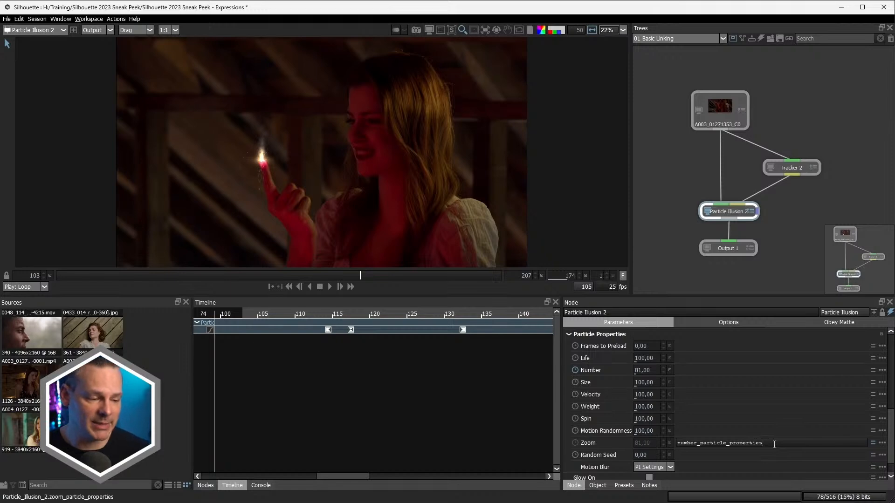
Step: Change the Zoom expression to number_particle_properties*2, play the result, and link Life to Number as well
type("*2")
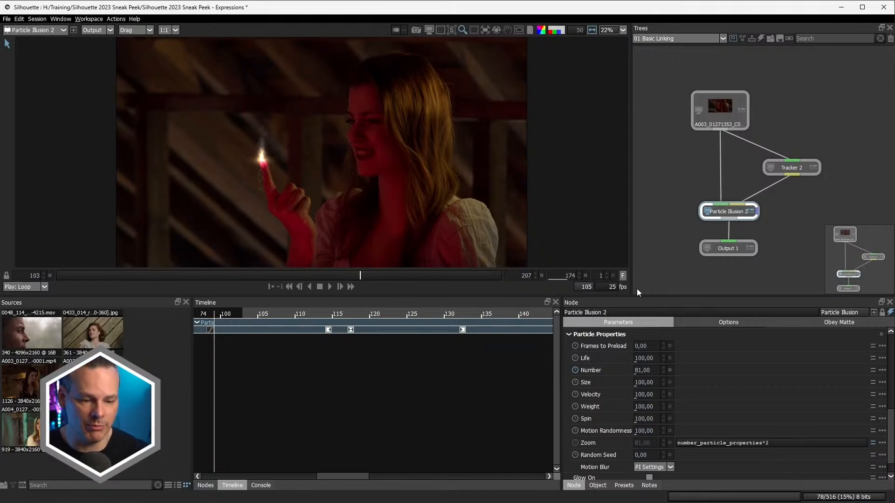
key("Return")
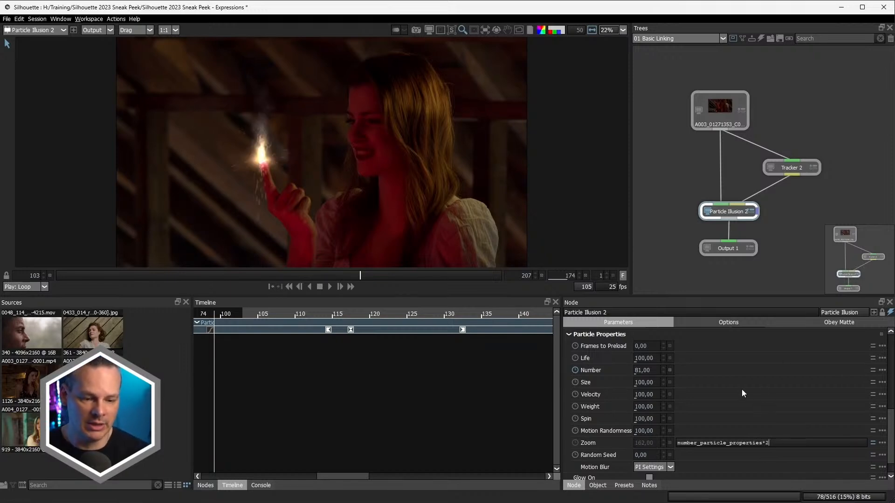
left_click_drag(289, 274, 113, 272)
type("(")
left_click(329, 288)
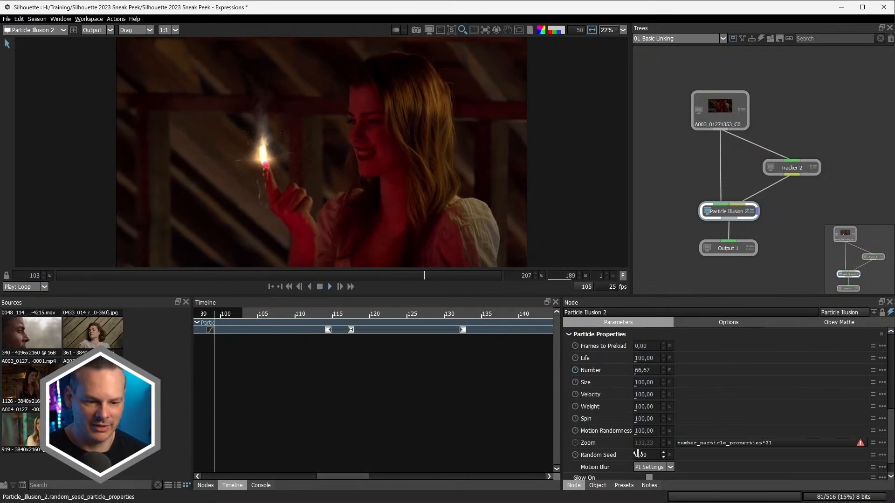
key("BackSpace")
left_click(318, 286)
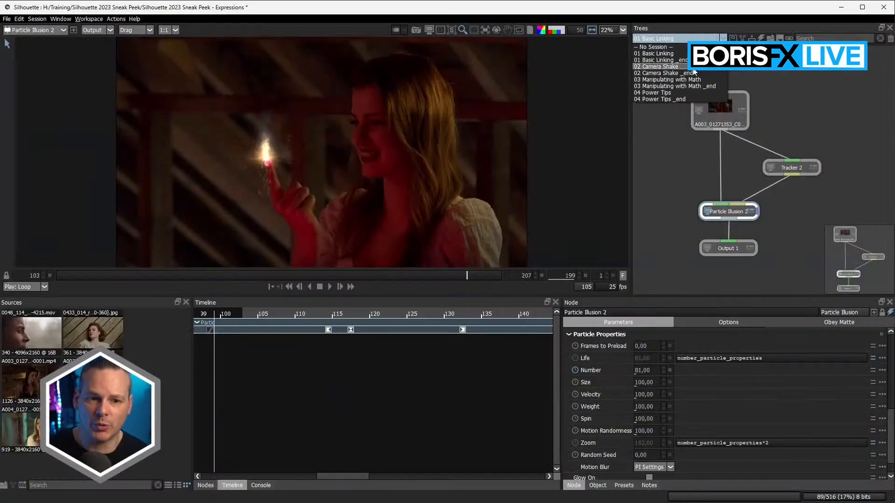
Step: Open the 02 Camera Shake session and play back the Camera Shake 2 result from near the start
left_click(693, 68)
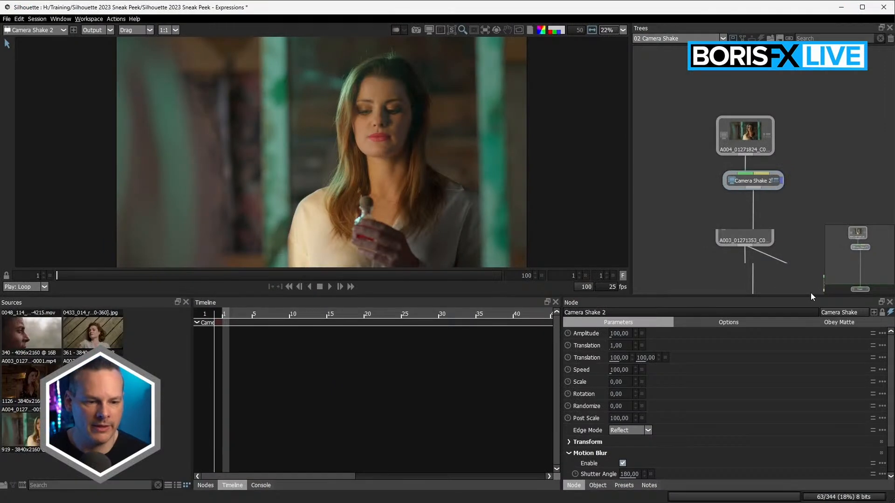
mouse_move(824, 297)
left_mouse_down()
mouse_move(823, 314)
mouse_move(823, 307)
left_mouse_up()
left_click_drag(874, 259, 867, 268)
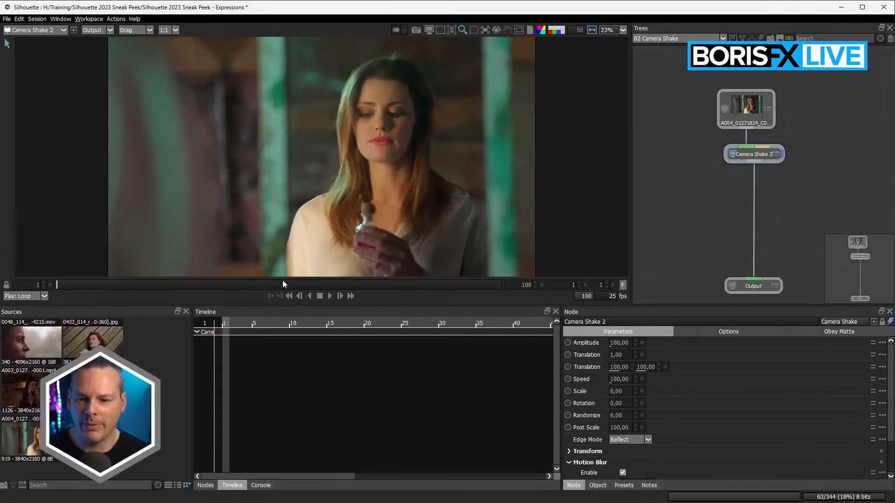
left_click_drag(76, 285, 61, 286)
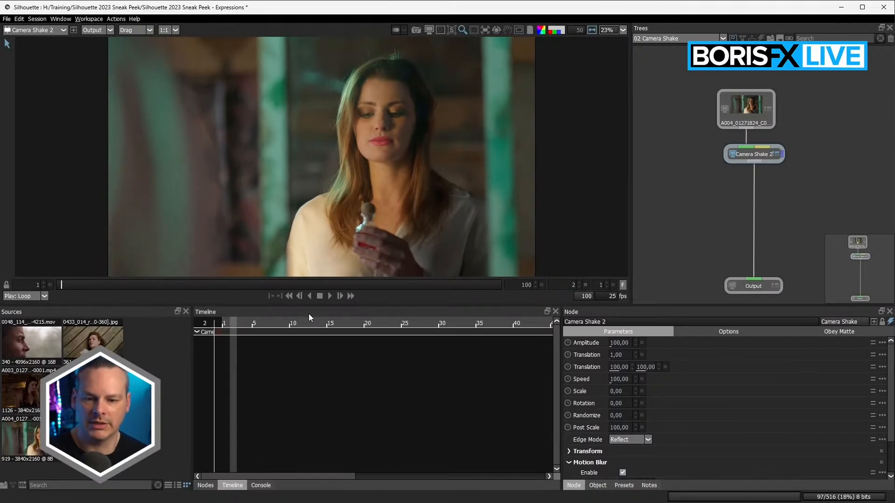
key("space")
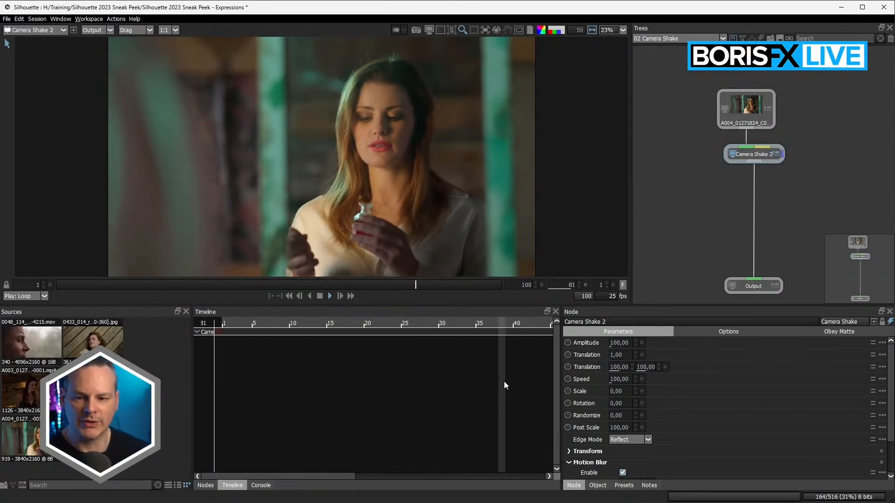
Step: Duplicate the Camera Shake 2 node and place the copy in the tree between the original and Output
left_click(755, 154)
left_click_drag(759, 158, 762, 186, "alt")
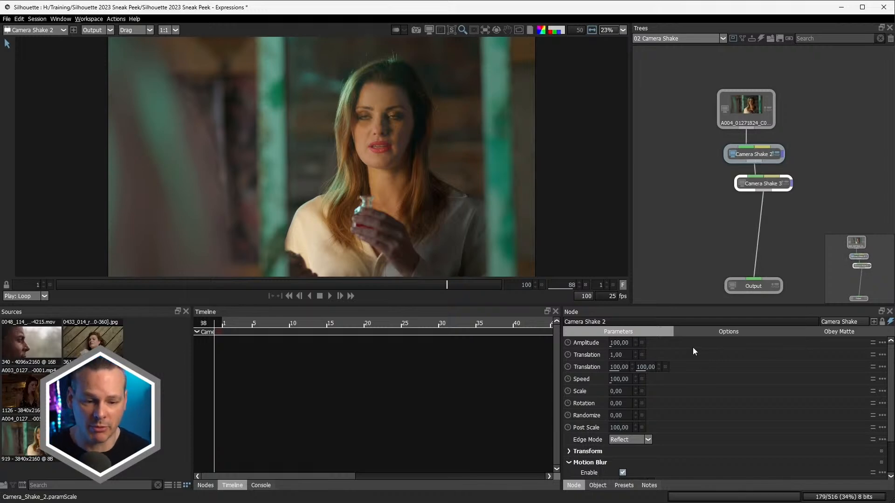
Step: Re-dock the Node panel so its option menus fit, and copy the expression reference of Camera Shake 2's Amplitude
left_click(882, 343)
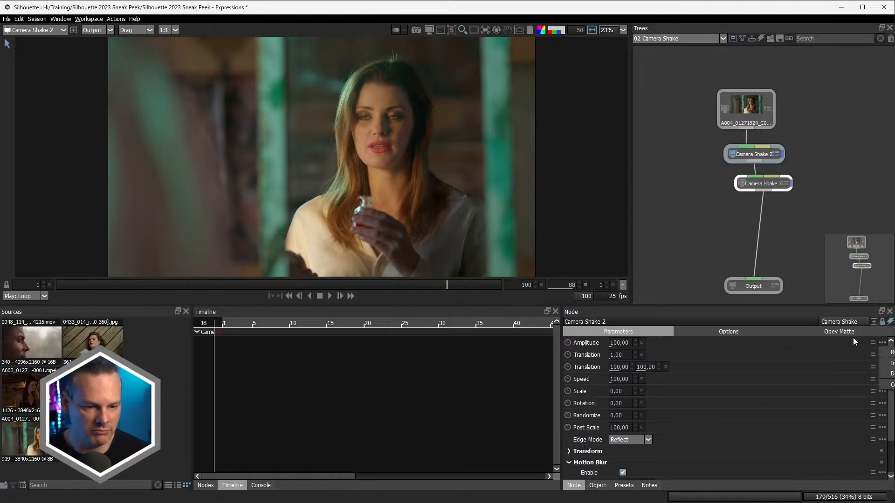
left_click(829, 351)
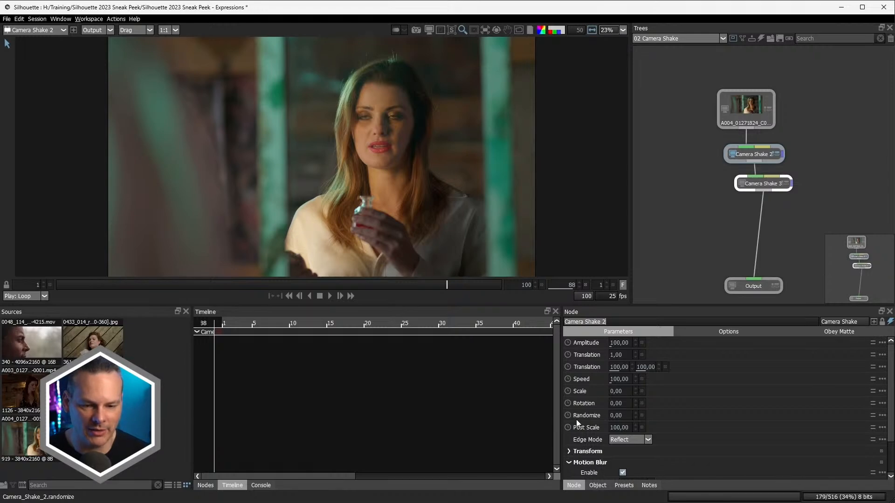
left_click_drag(573, 486, 551, 415)
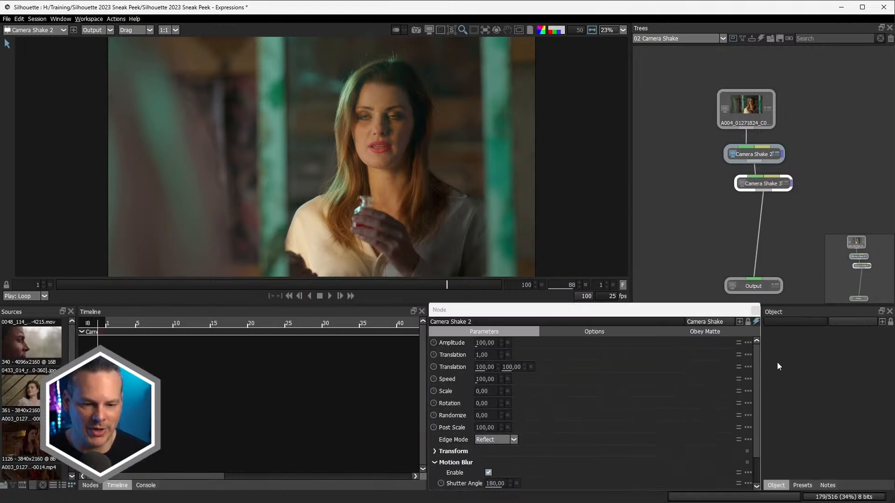
left_click(751, 343)
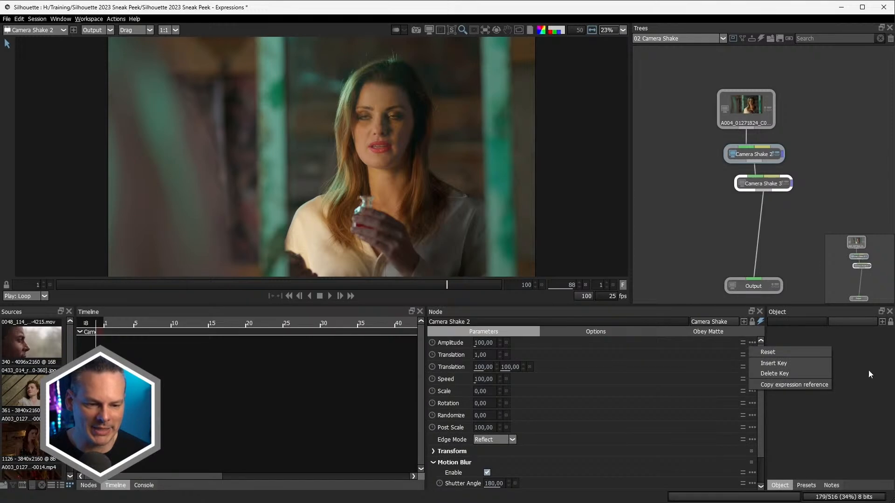
left_click(802, 385)
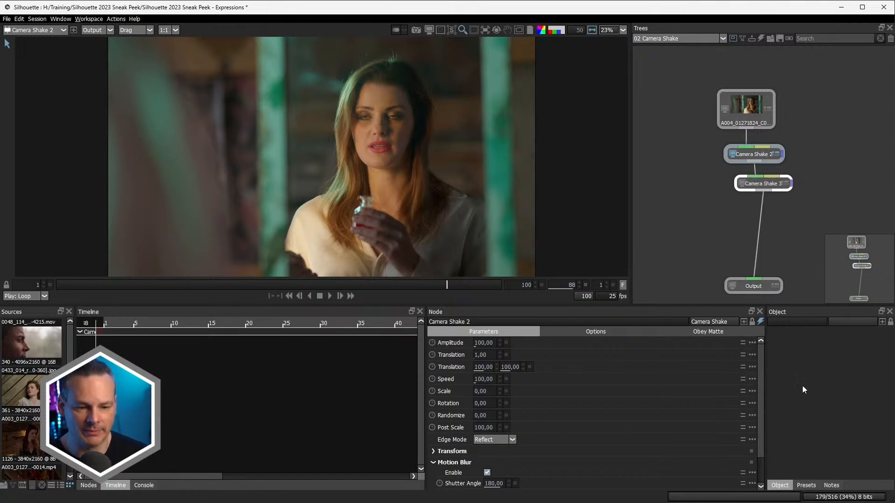
Step: Drive Camera Shake 3's Amplitude with the copied reference multiplied by four: Camera_Shake_2.paramScale*4
left_click(785, 184)
left_click(742, 183)
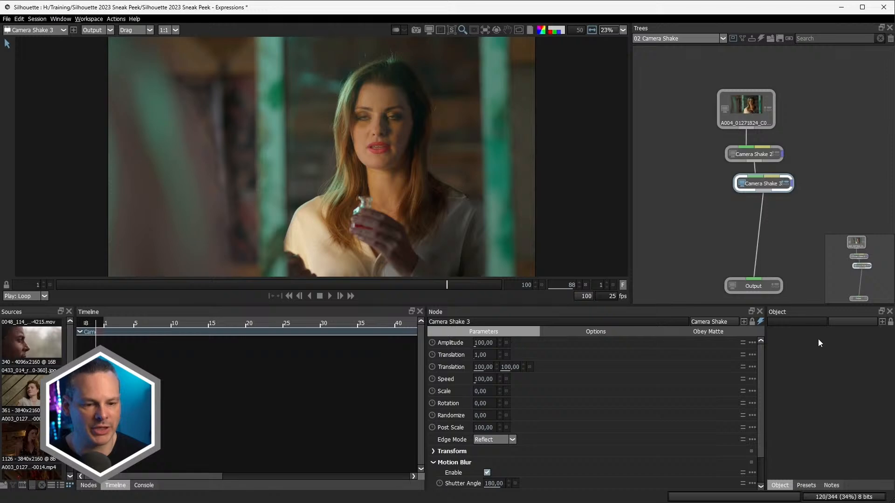
left_click(743, 343)
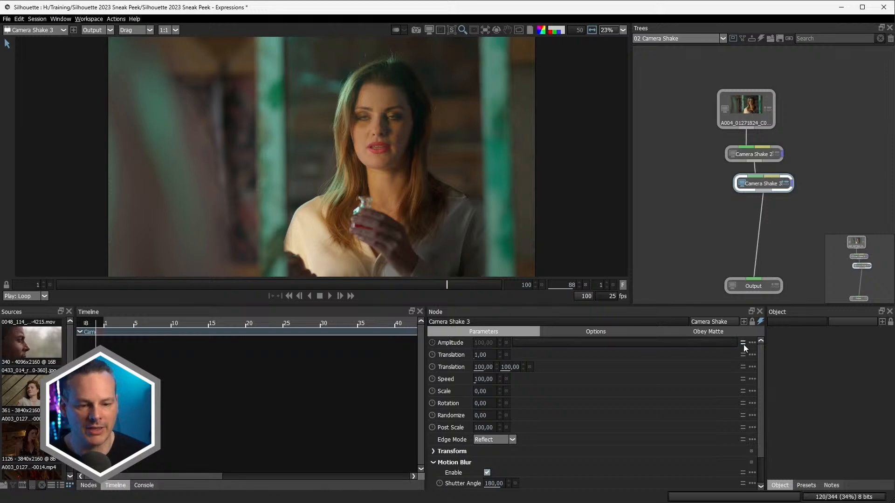
key("ctrl+v")
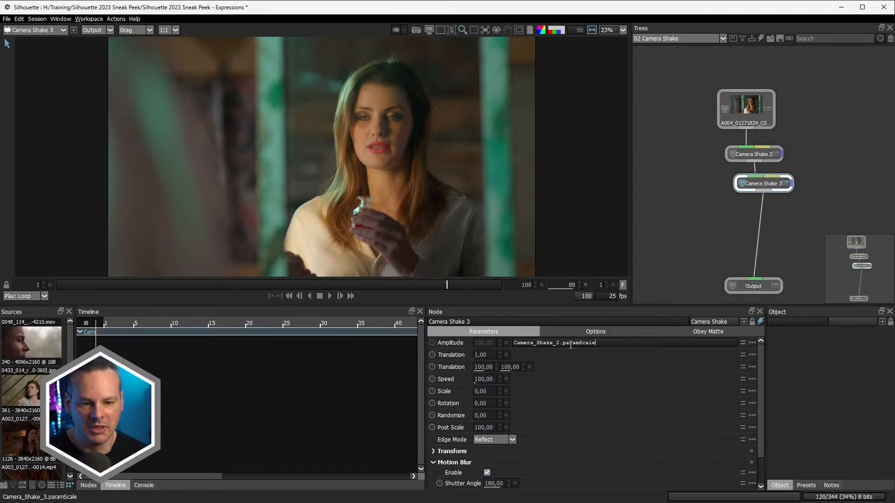
type("*4")
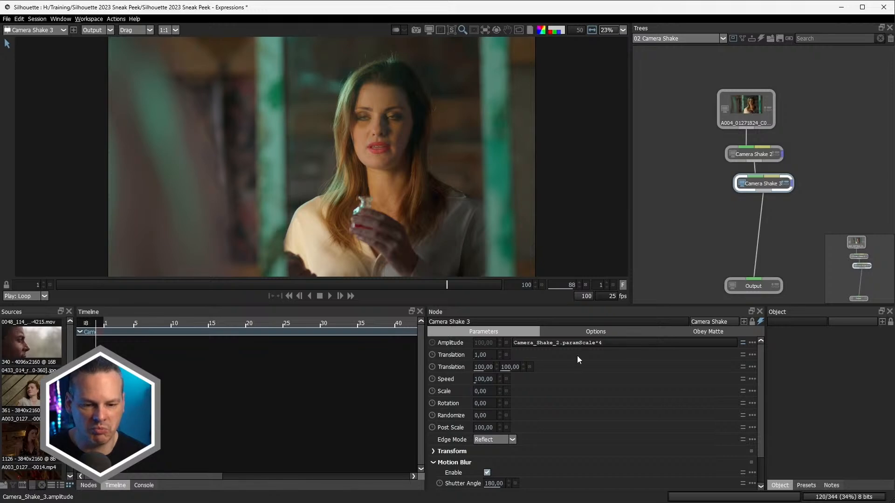
key("Return")
Step: Play back the combined shake and change Camera Shake 3's Amplitude expression to Camera_Shake_2.paramScale*2
left_click(330, 296)
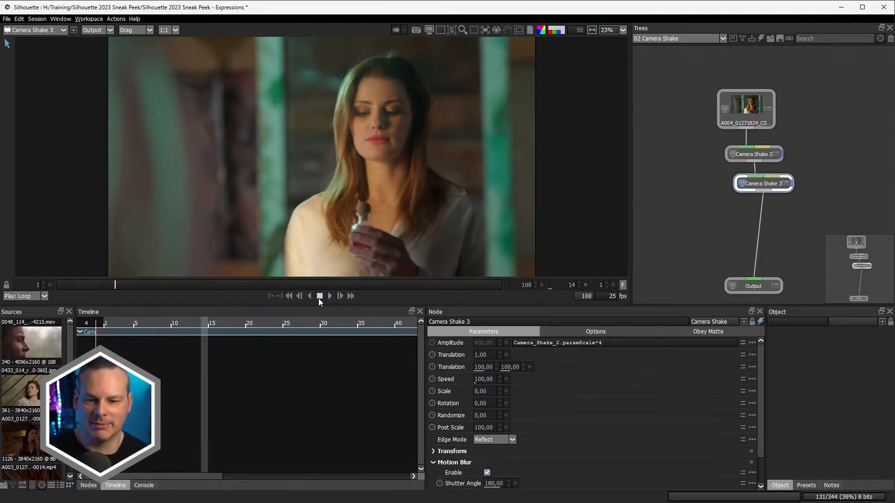
left_click(319, 296)
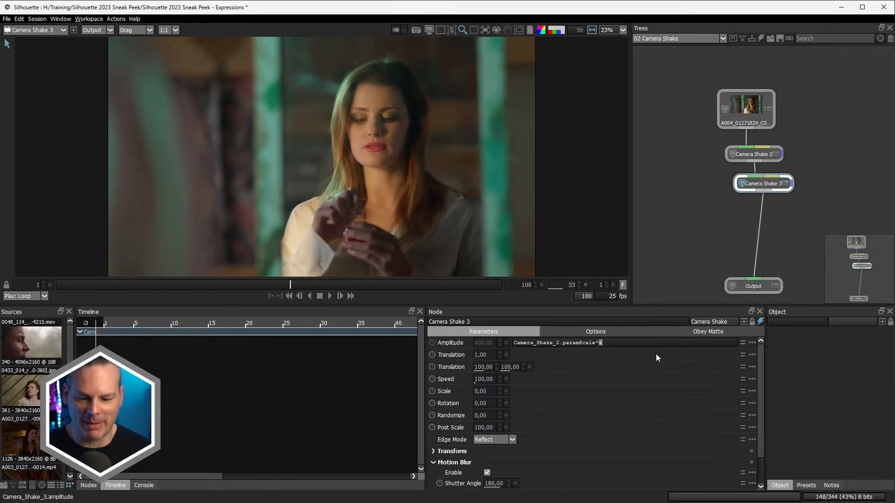
type("2")
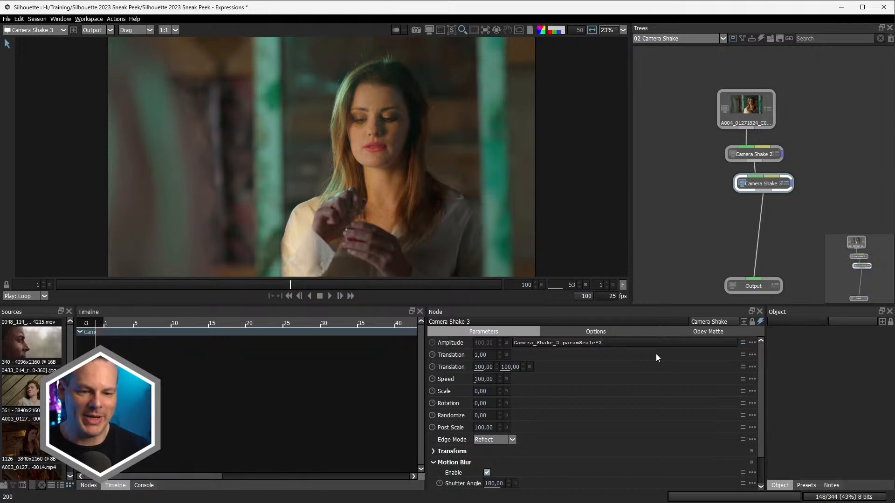
key("Return")
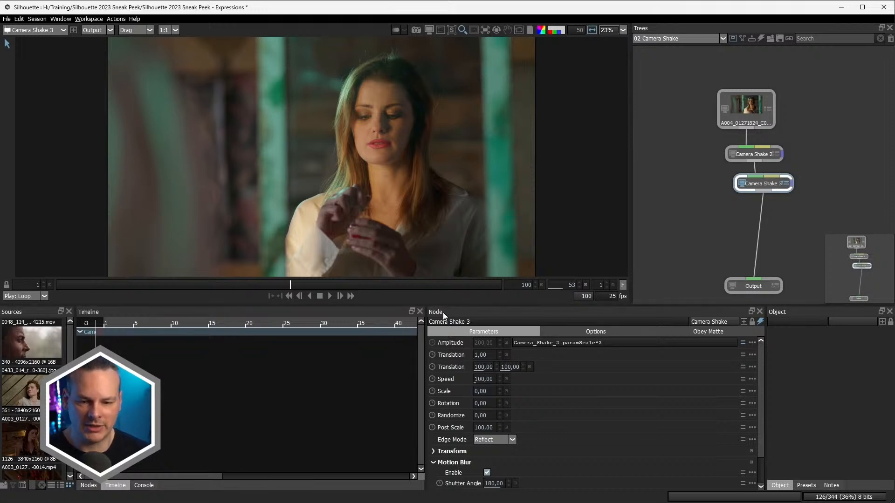
Step: Set up two Node panels side by side, one showing Camera Shake 2 and the other Camera Shake 3
left_click_drag(448, 310, 737, 477)
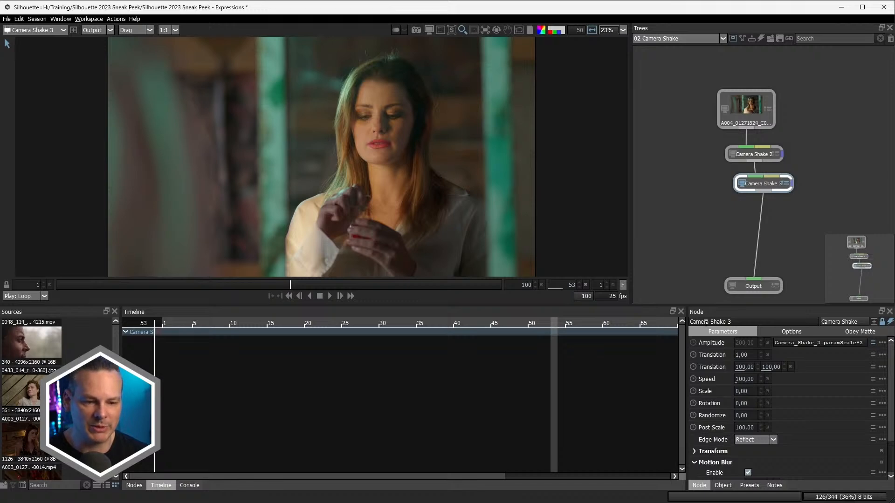
left_click(874, 322)
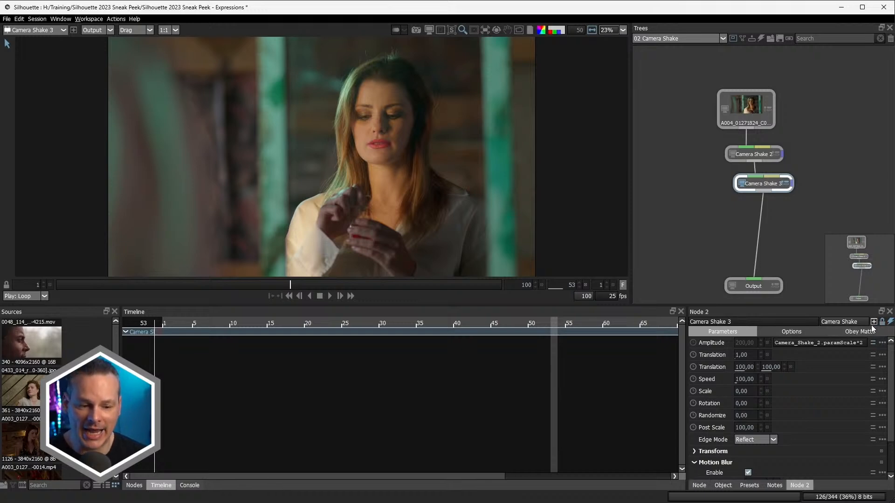
left_click_drag(799, 485, 633, 391)
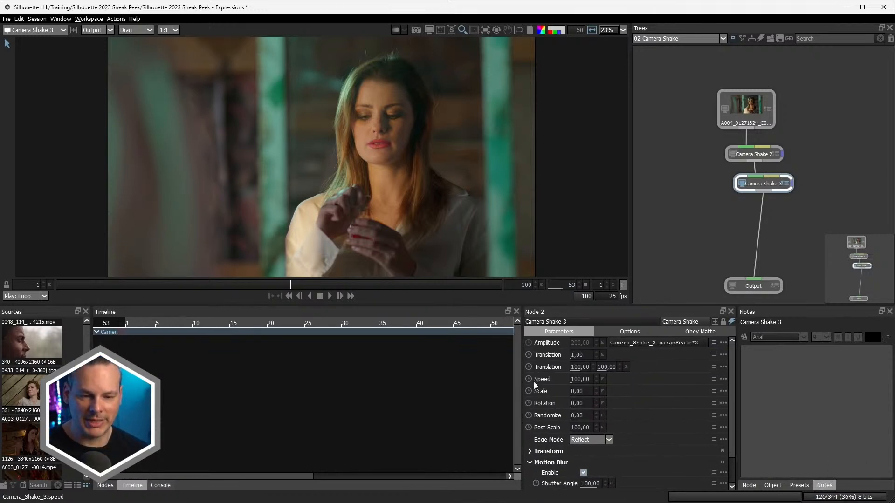
left_click(754, 154)
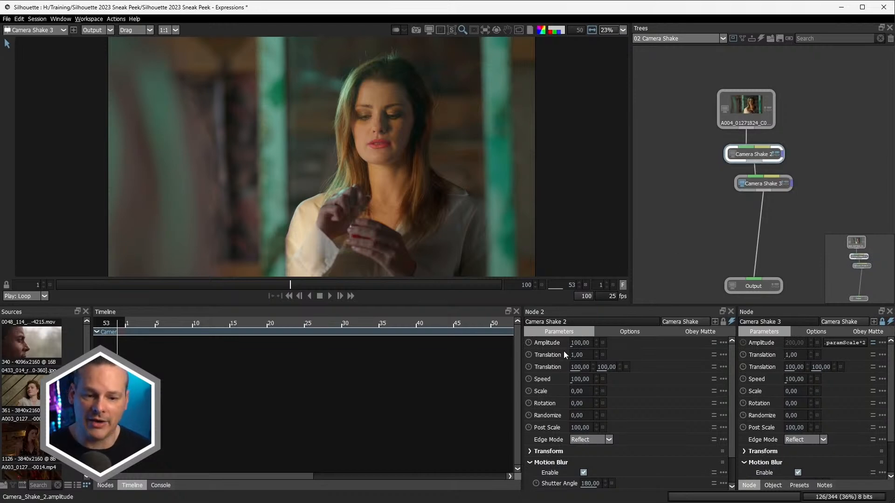
Step: Link Camera Shake 3's first Translation parameter to Camera Shake 2's Translation and widen the Camera Shake 3 panel to show the full expression
left_click_drag(551, 357, 832, 354)
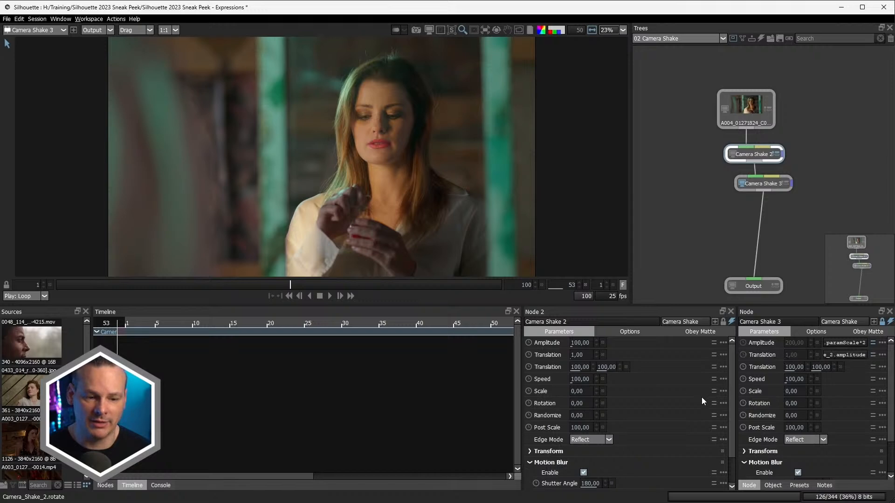
left_click_drag(736, 351, 646, 351)
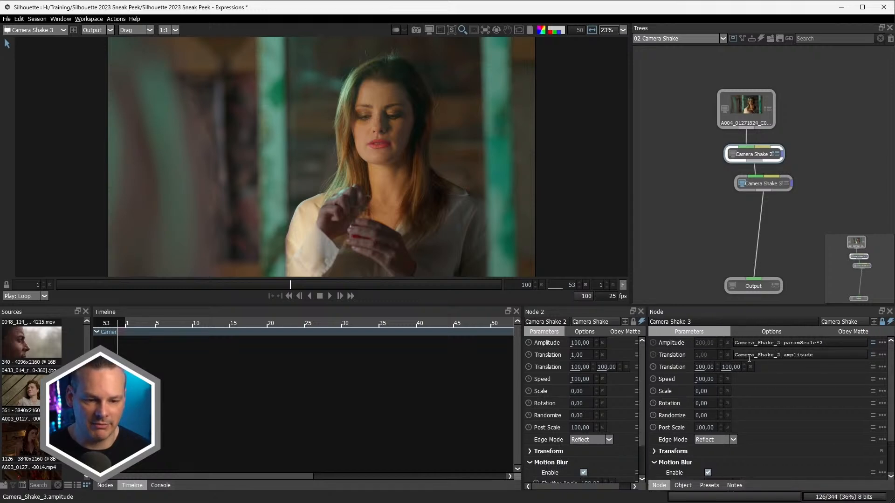
left_click_drag(546, 357, 593, 353)
left_click_drag(679, 354, 683, 355)
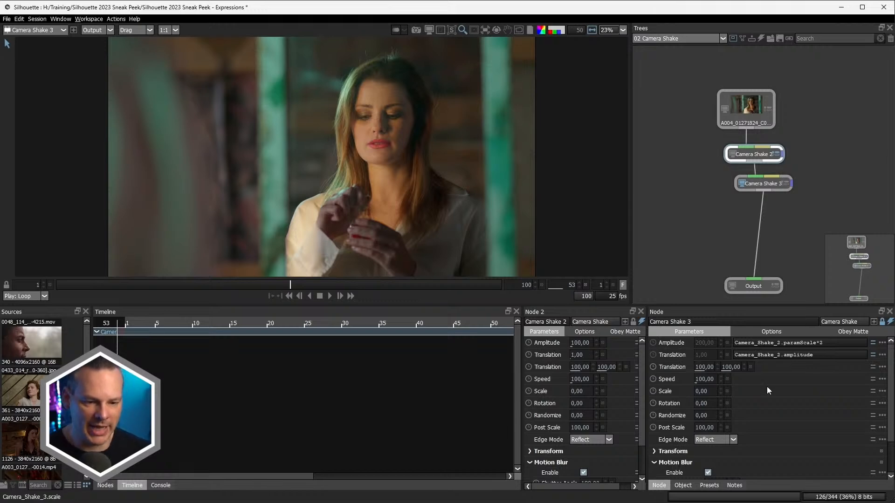
Step: Halve the linked Translation with the expression Camera_Shake_2.amplitude/2 and play back the result
type("/")
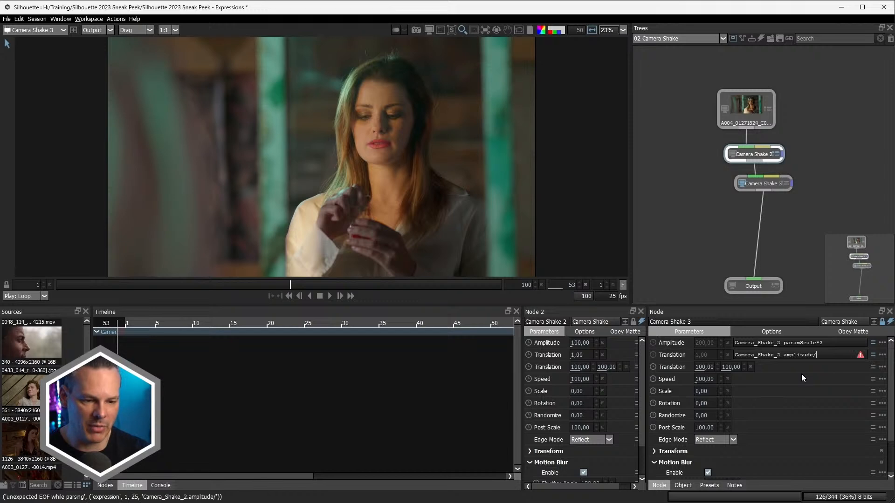
type("2")
key("Return")
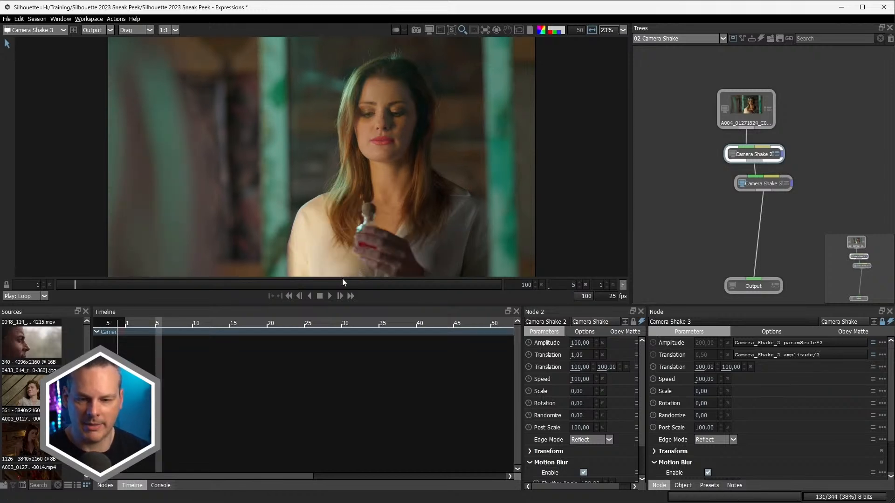
left_click(329, 296)
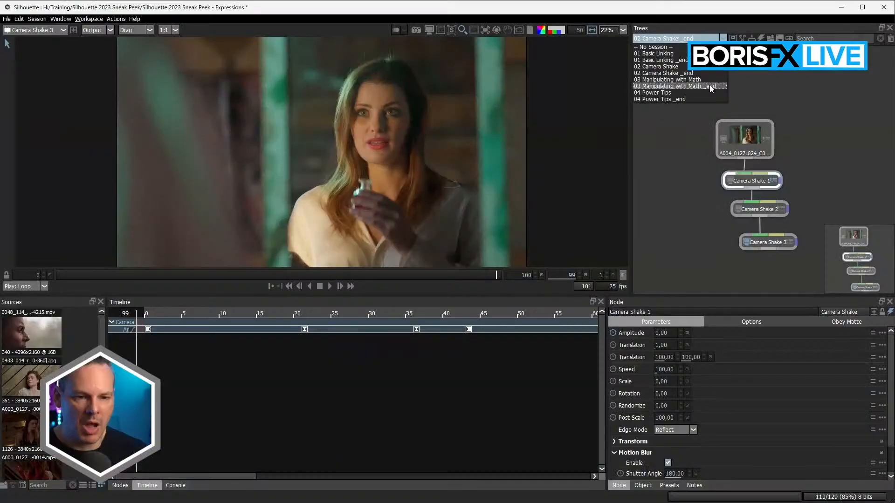
Step: Open the 03 Manipulating with Math _end session and move the Radial Gradient 1 circle to about 1955, 1236
left_click(709, 86)
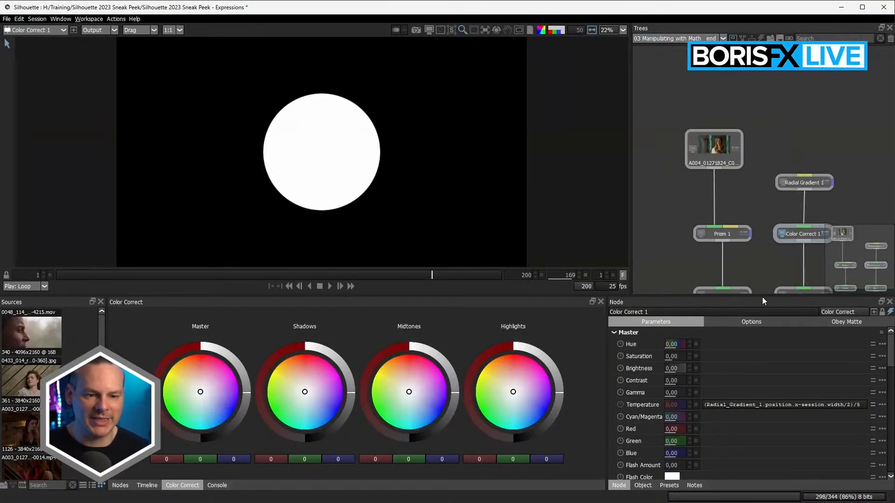
mouse_move(756, 296)
left_mouse_down()
mouse_move(756, 287)
mouse_move(756, 304)
left_mouse_up()
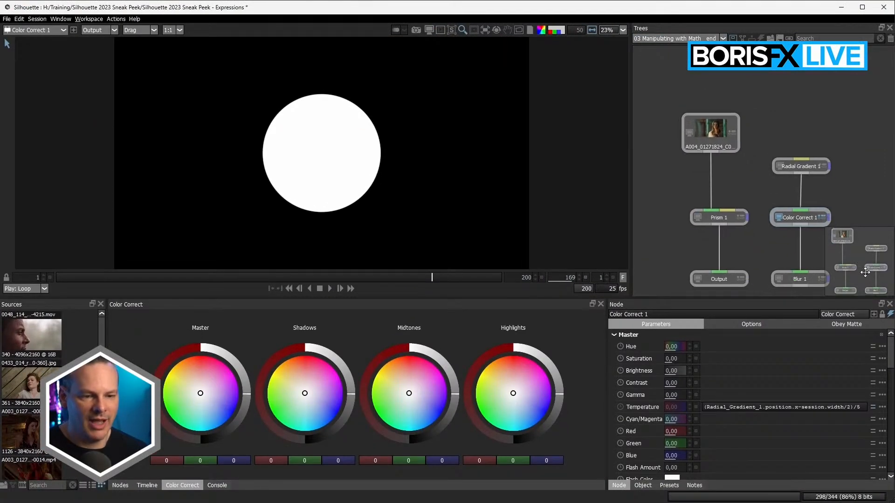
left_click(803, 138)
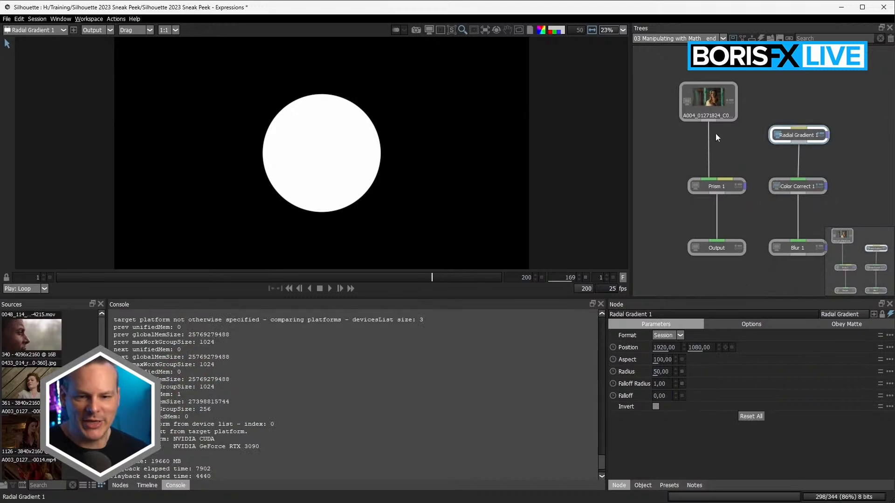
scroll(481, 217, "up", 1)
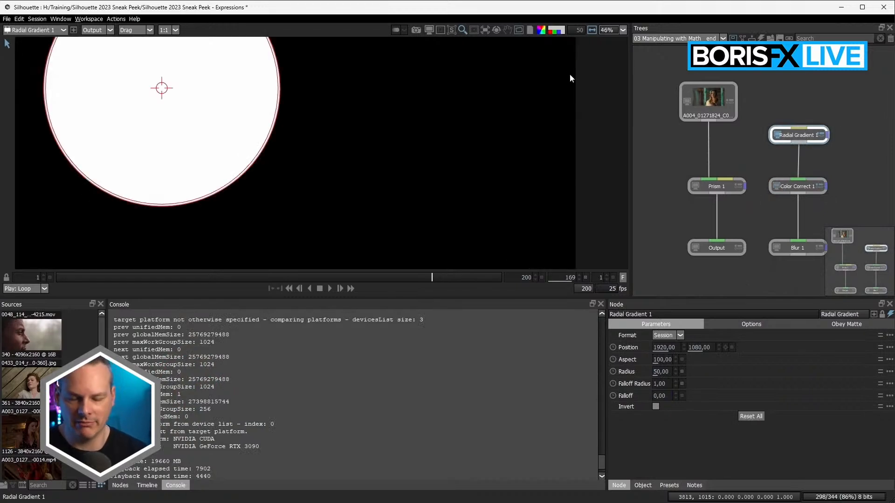
key("f")
mouse_move(319, 155)
left_mouse_down()
mouse_move(212, 160)
mouse_move(401, 126)
mouse_move(325, 169)
left_mouse_up()
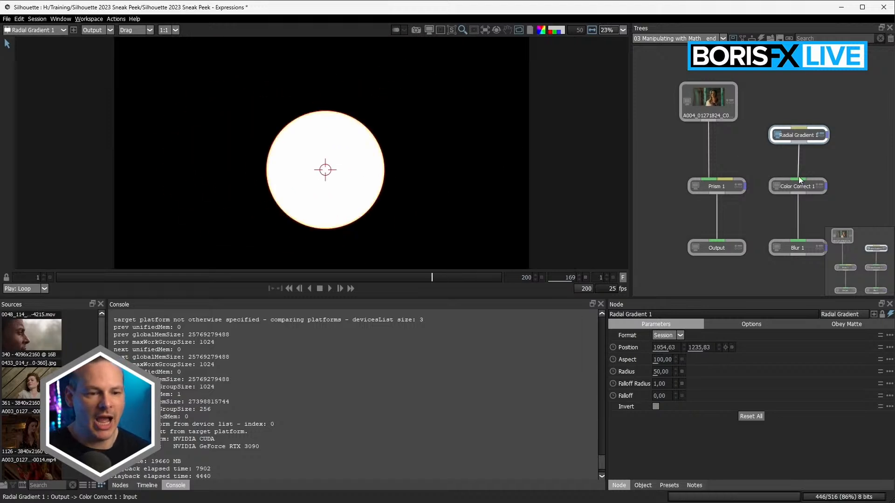
Step: View Color Correct 1 and examine the session.width/2 part of its Temperature expression
double_click(798, 191)
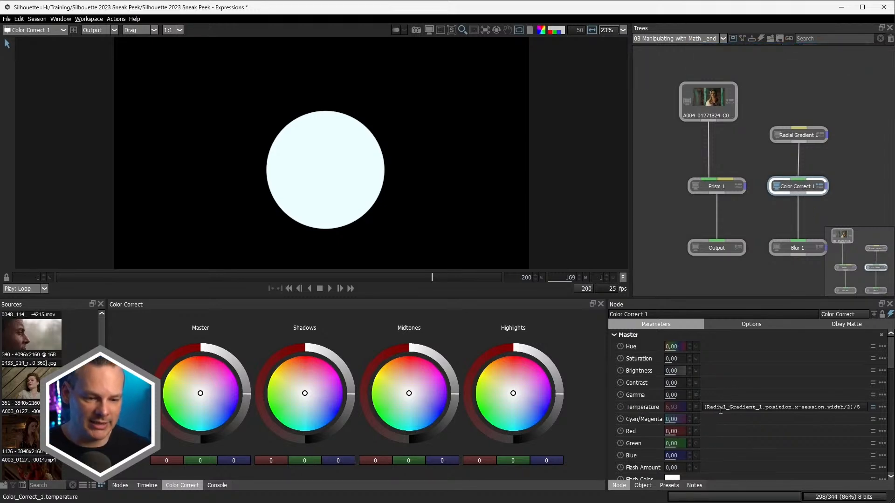
left_click(798, 408)
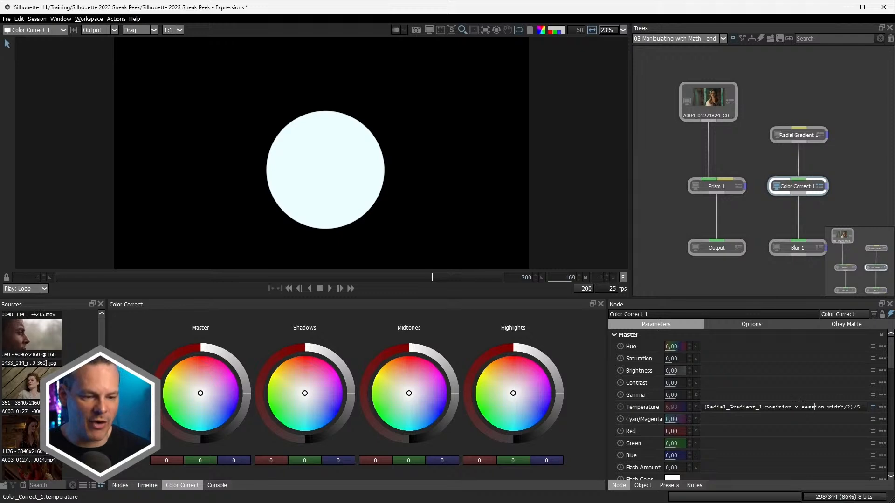
left_click_drag(803, 408, 837, 410)
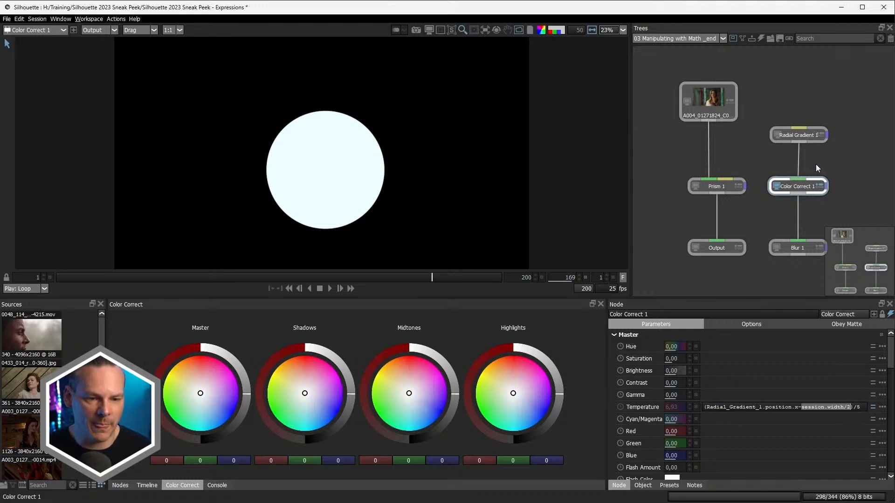
Step: Move Radial Gradient 1 across the frame to about 2349, 1136 to test the Temperature link, and reopen Color Correct 1's parameters
left_click(820, 136)
left_click_drag(328, 170, 249, 166)
left_click_drag(425, 147, 360, 161)
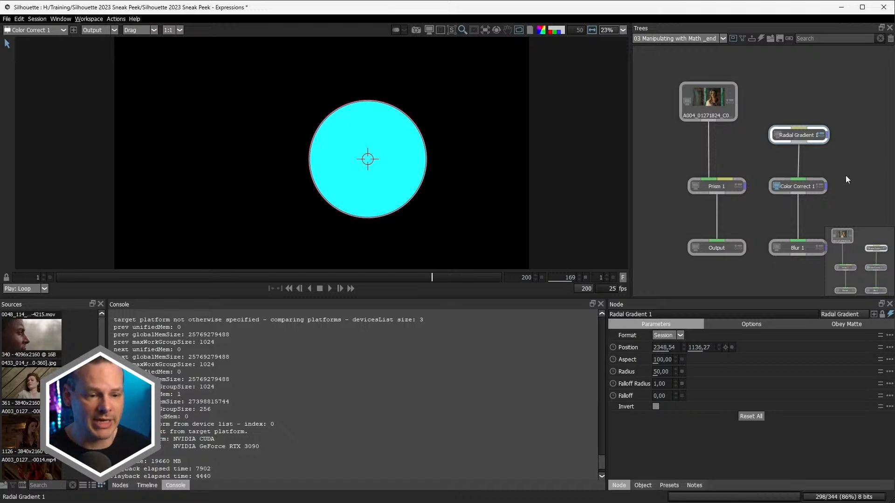
left_click(800, 190)
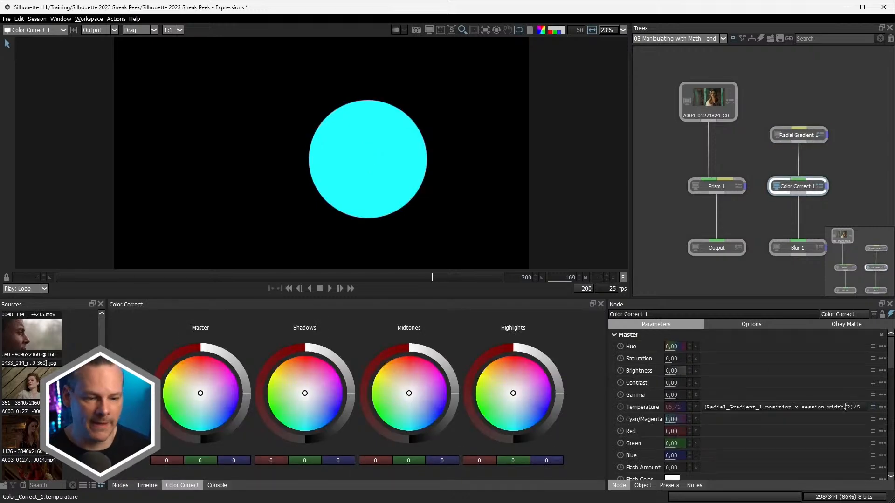
Step: View the Blur 1 output with its abs() expression and move Radial Gradient 1 across the frame to test the blur link
left_click(802, 252)
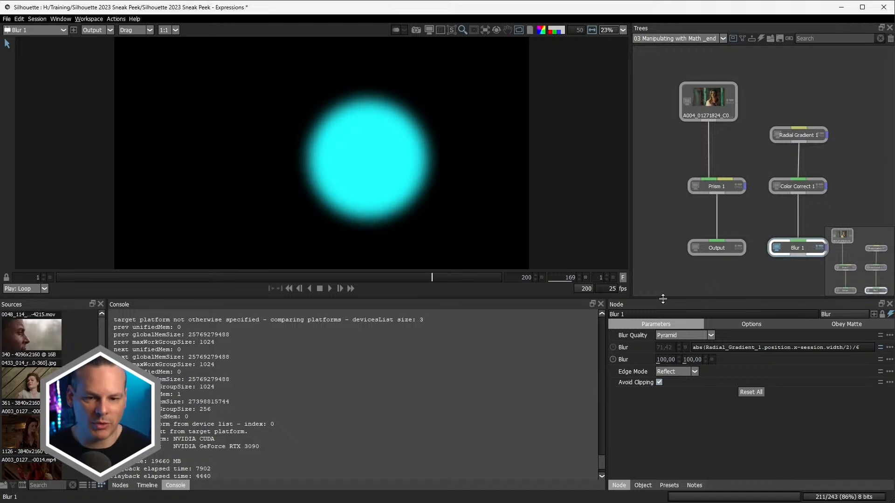
left_click(820, 137)
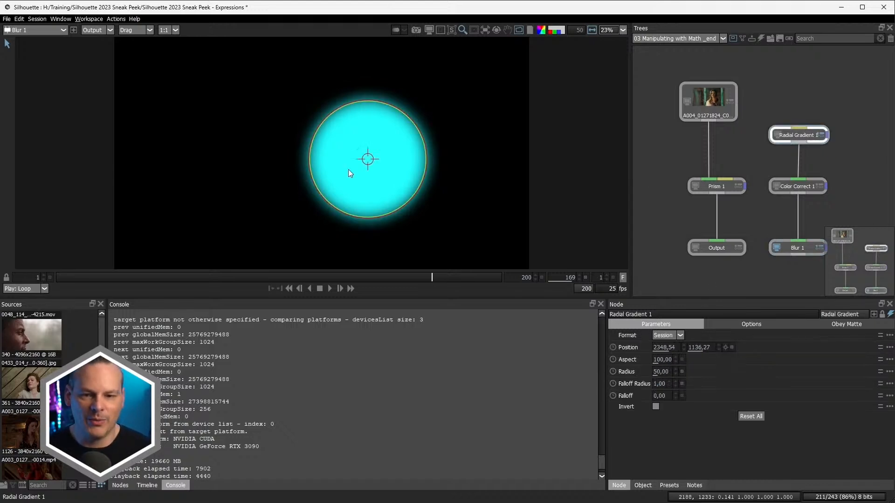
left_click_drag(354, 157, 97, 150)
left_click_drag(171, 150, 366, 149)
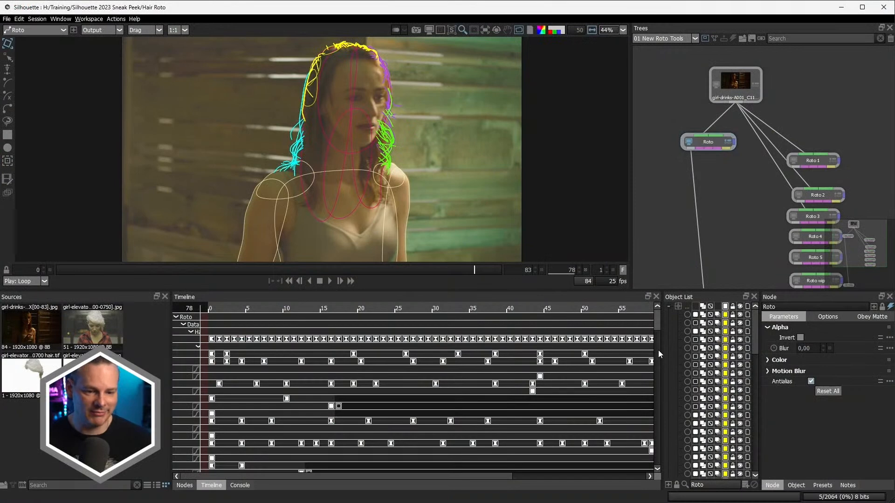
Step: Widen the Object List and Node panels of the Hair Roto project and expand the Roto node's Motion Blur parameters
left_click_drag(661, 350, 574, 354)
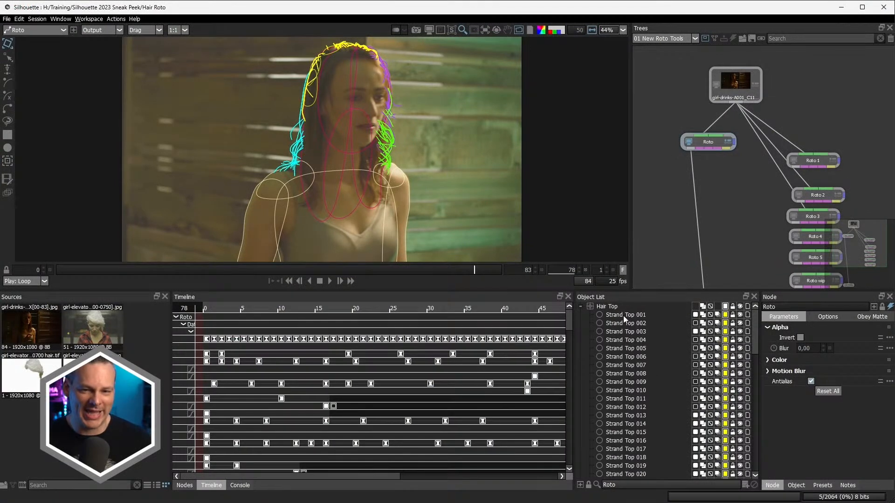
left_click_drag(760, 354, 683, 356)
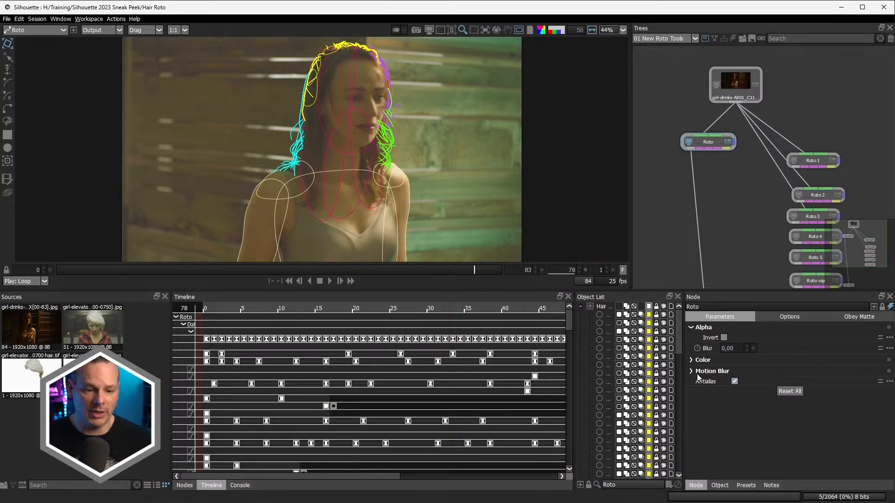
left_click(692, 371)
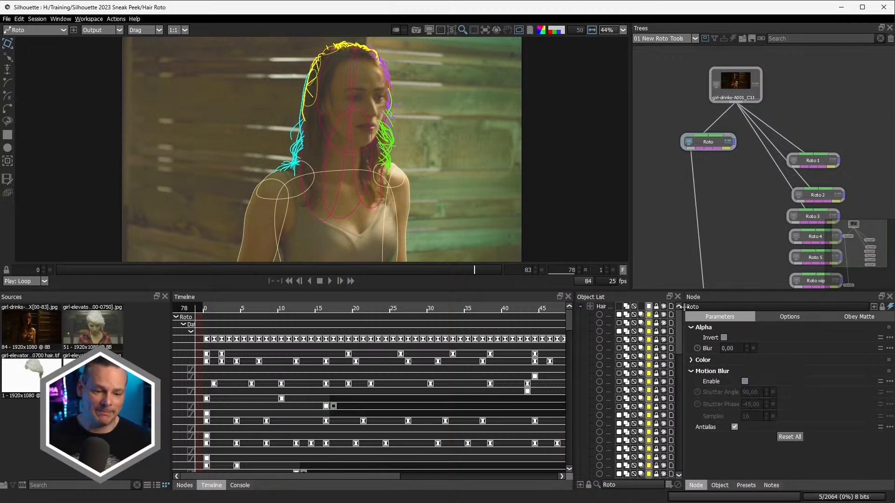
scroll(400, 126, "up", 5)
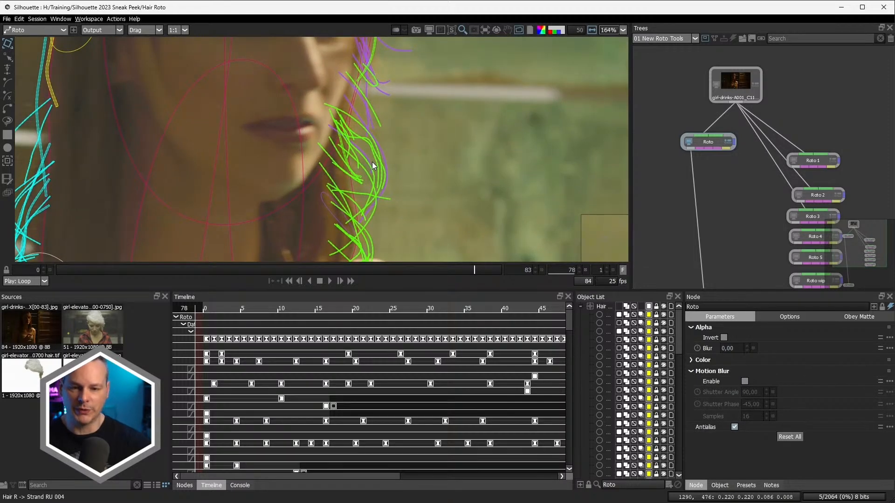
Step: Show the Roto node's alpha matte without shape overlays and enable its motion blur
key("o")
key("a")
key("o")
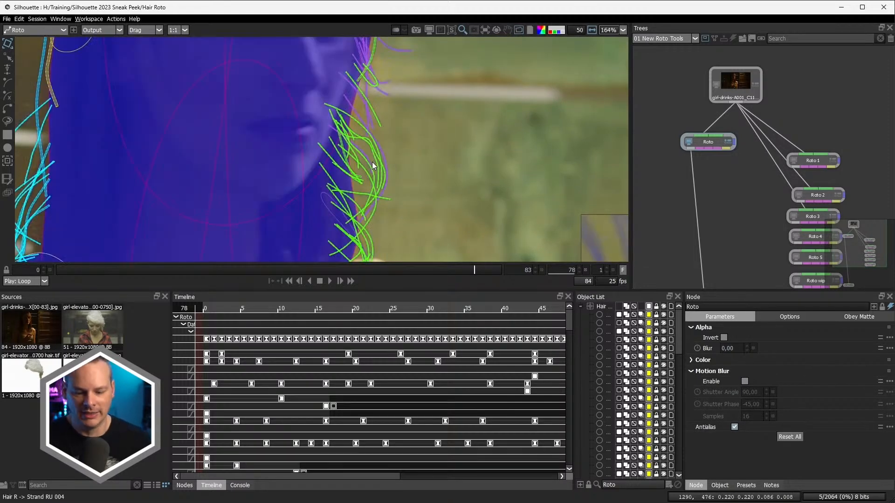
key("a")
key("o")
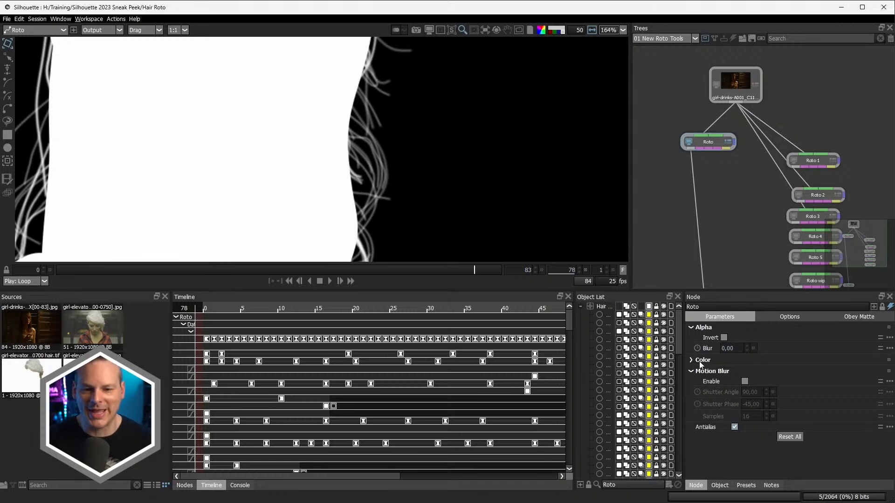
left_click(745, 382)
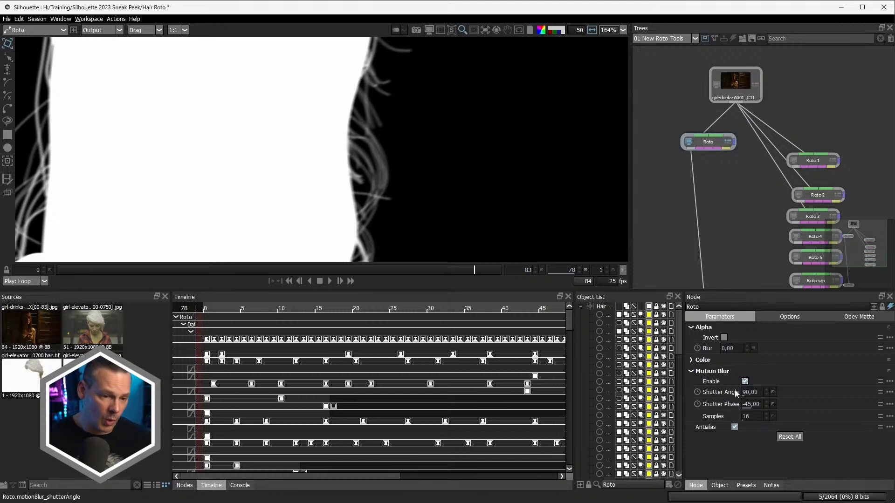
Step: Create a Motion Blur Controller for the Roto nodes and place its node beside the Roto branch
left_click(116, 19)
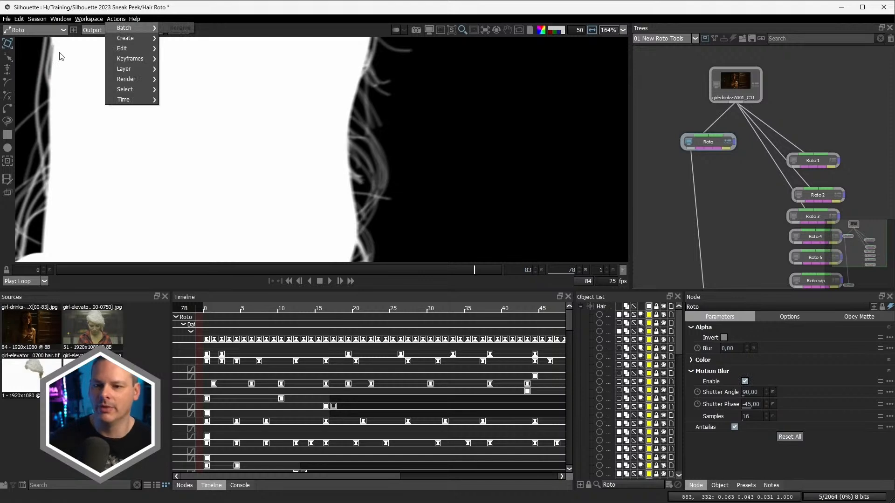
mouse_move(142, 40)
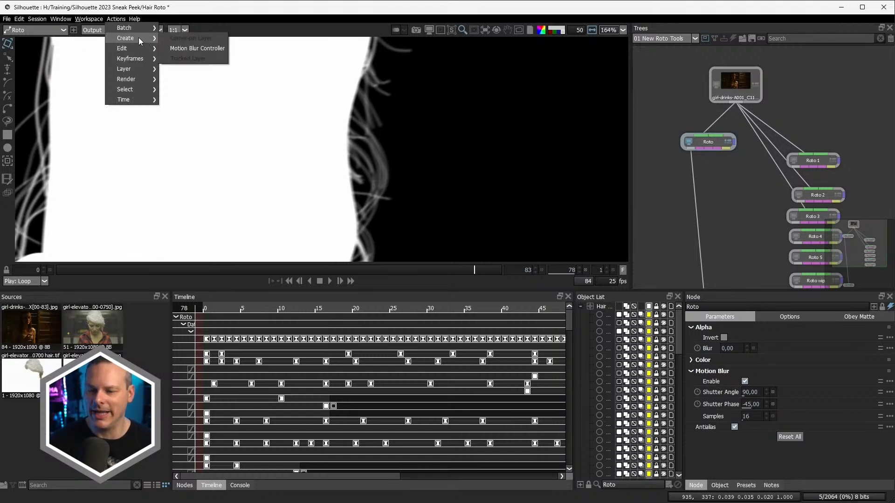
left_click(211, 50)
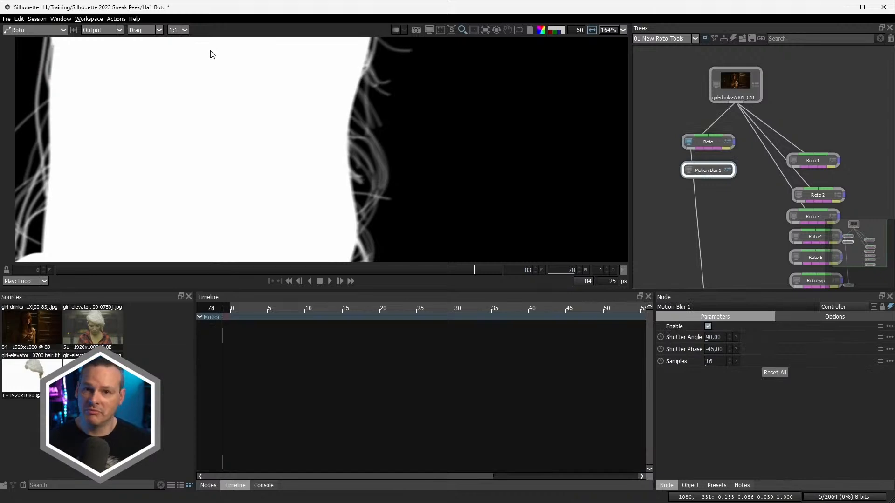
left_click_drag(708, 171, 726, 177)
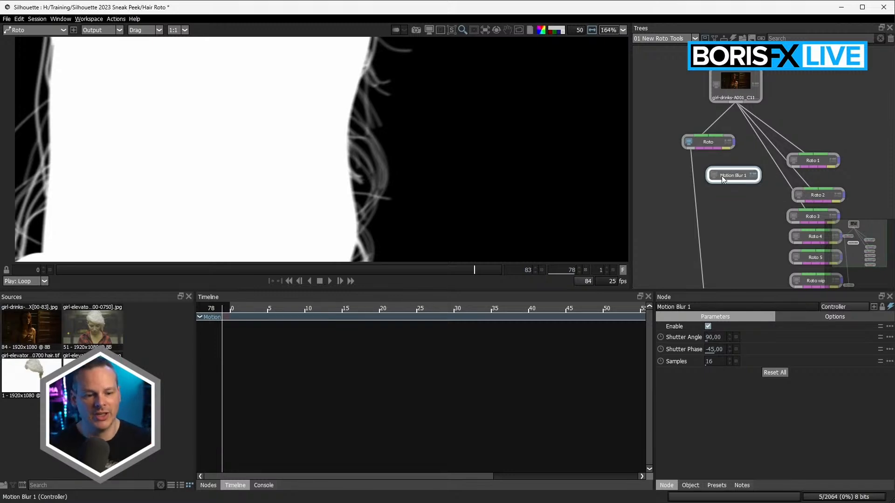
Step: Examine the Motion Blur expressions on Roto and Roto 1, and return to Motion Blur 1's parameters
left_click(728, 145)
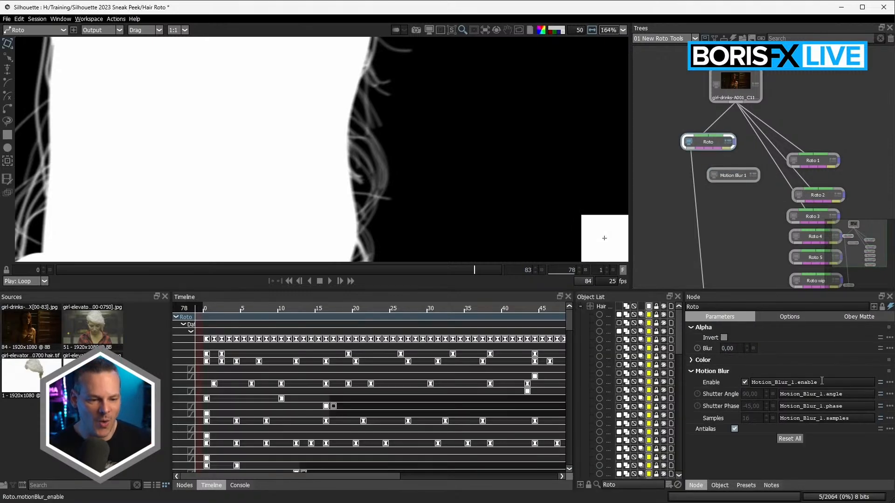
left_click(836, 168)
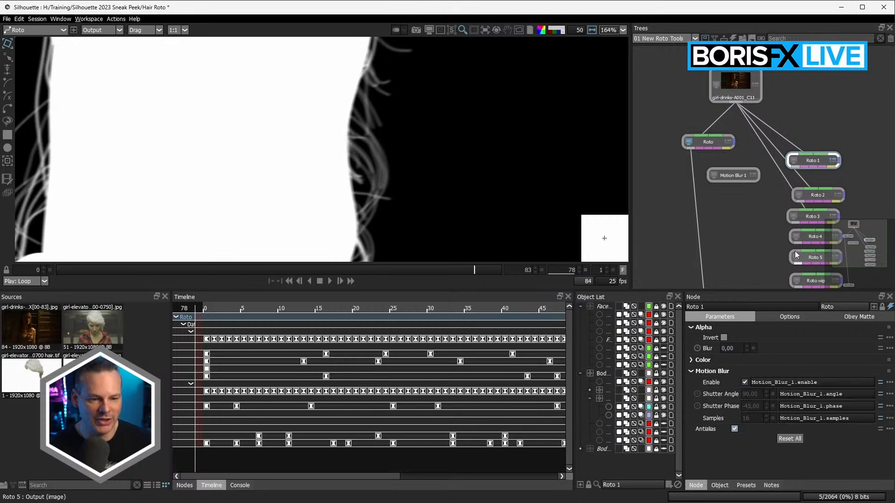
left_click_drag(734, 178, 733, 187)
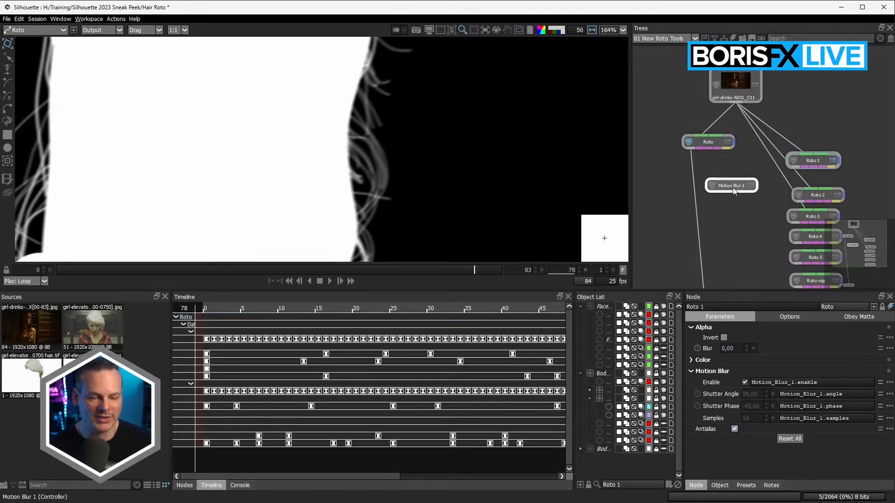
left_click(732, 187)
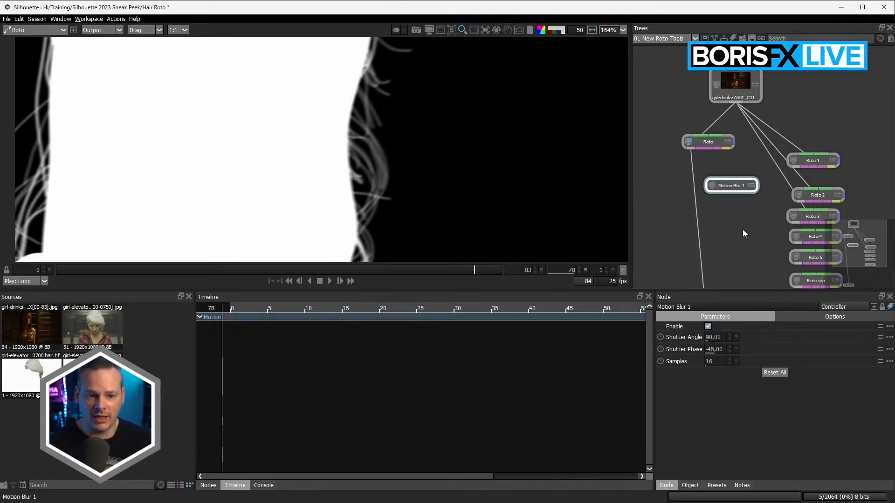
left_click_drag(739, 186, 742, 179)
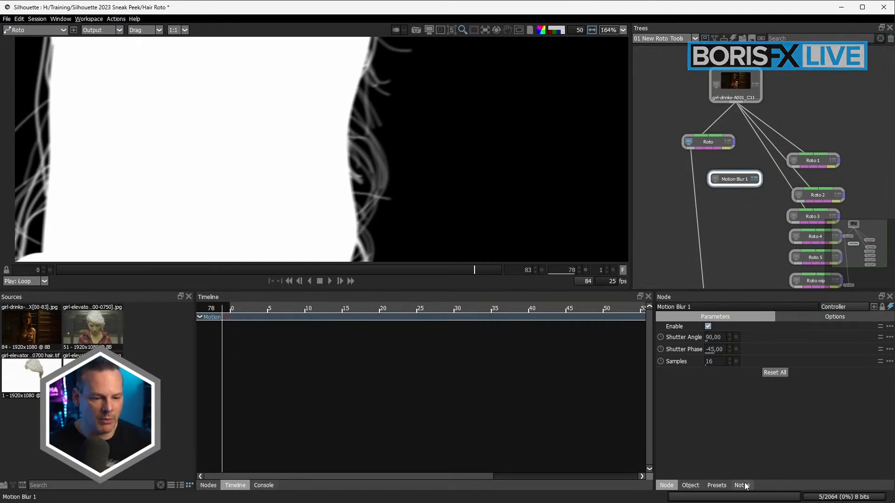
Step: Dock a second Node panel holding Motion Blur 1 separately so its parameters show alongside those of the Roto node
left_click(874, 306)
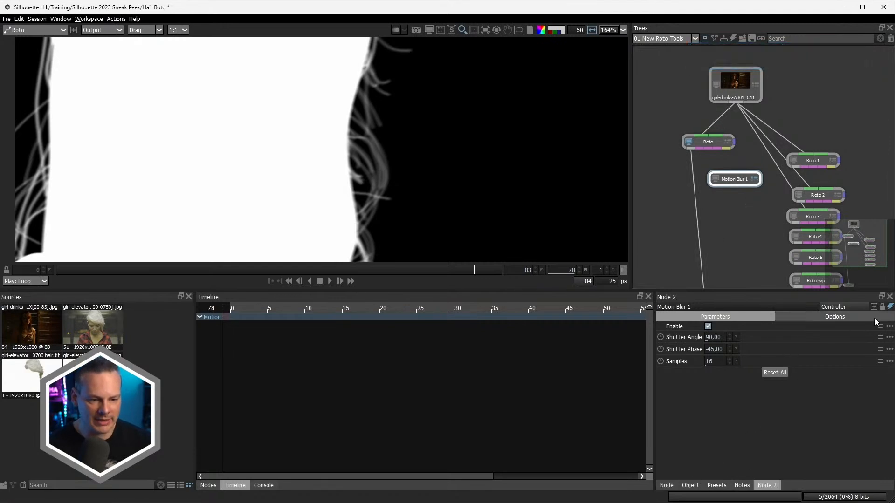
left_click_drag(666, 485, 603, 425)
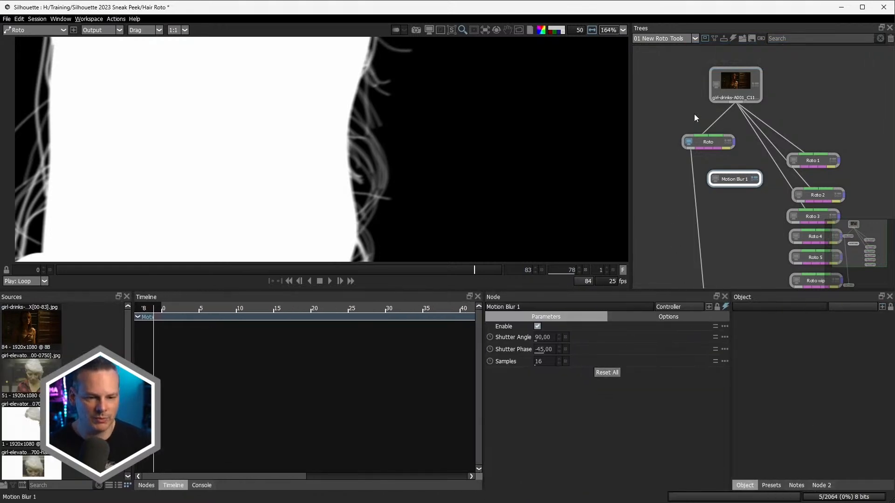
left_click(726, 143)
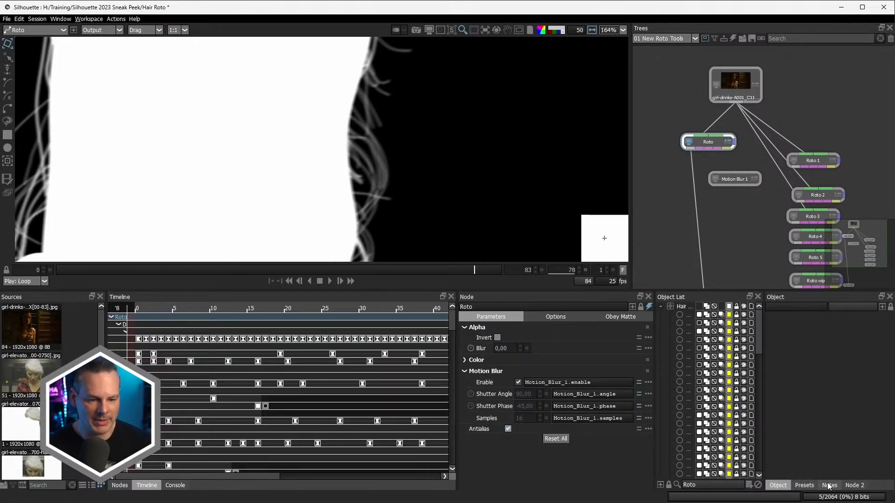
left_click(854, 485)
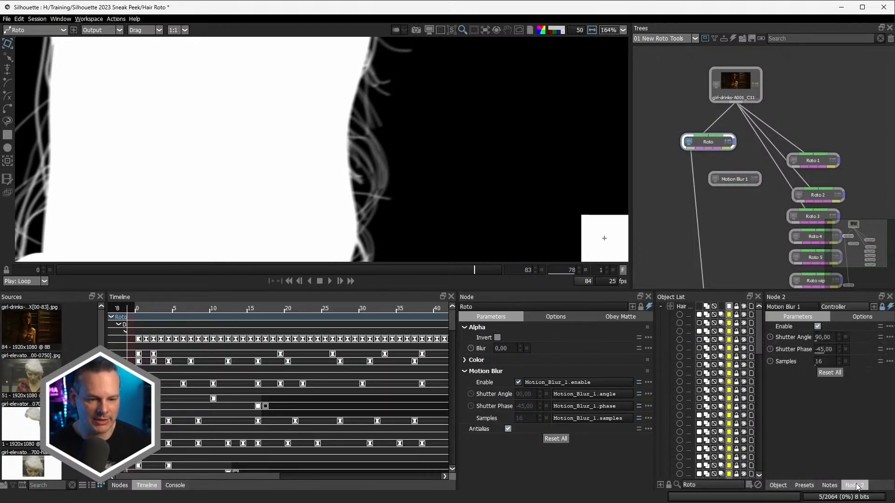
Step: Switch Motion Blur 1's Enable option off and on twice to test the link, and check Roto 1 and Roto 2's expressions
left_click(818, 327)
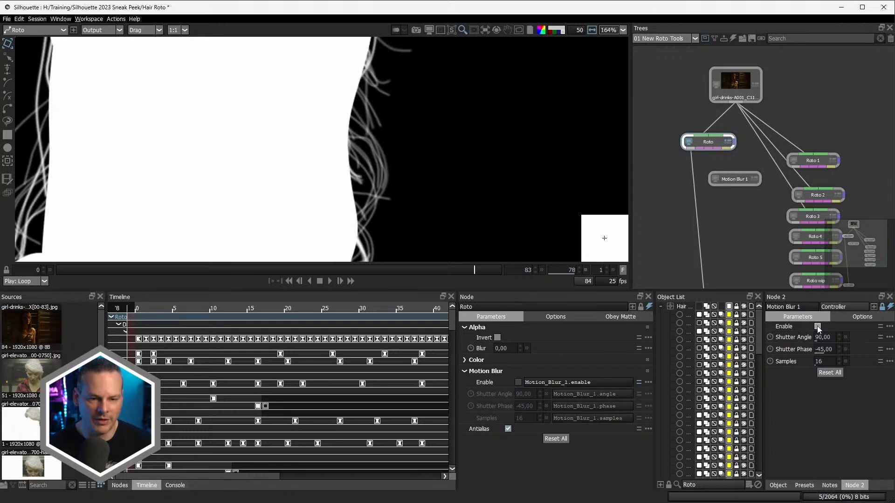
left_click(818, 326)
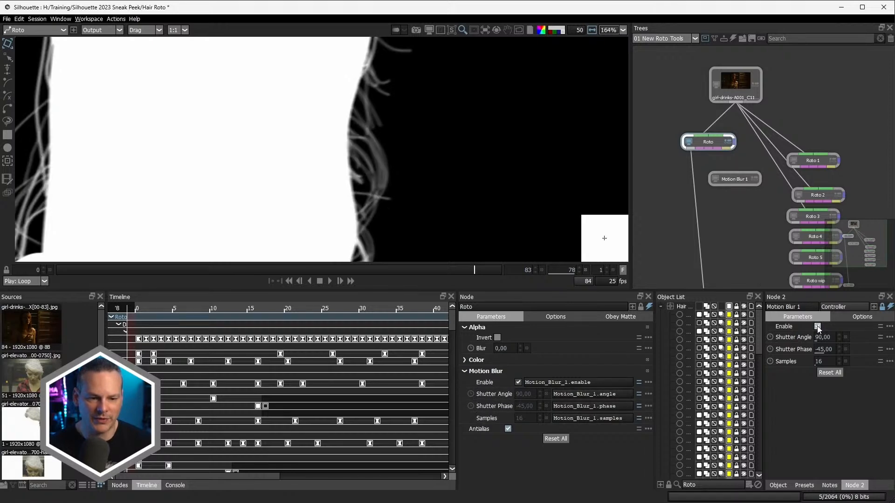
left_click(818, 327)
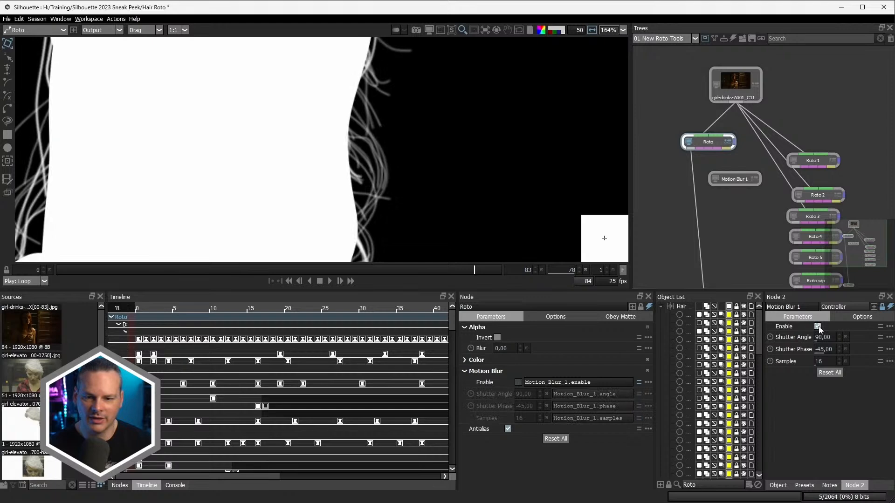
left_click(817, 327)
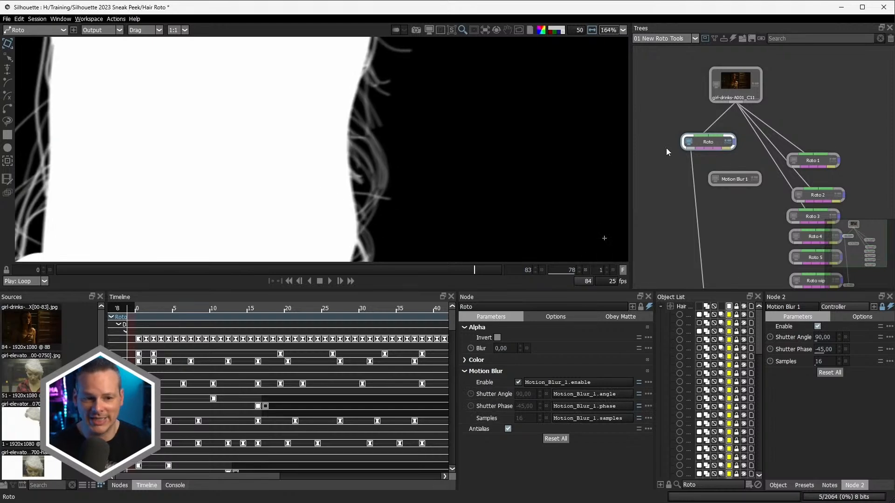
left_click(832, 165)
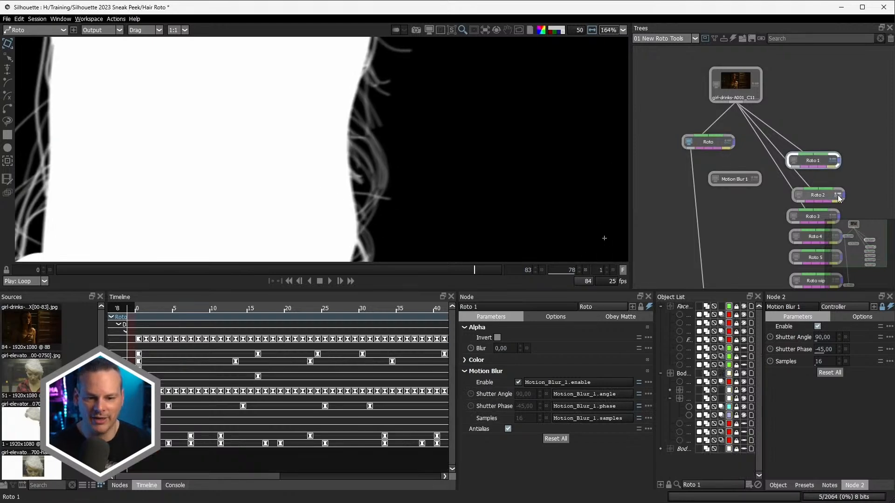
left_click(838, 198)
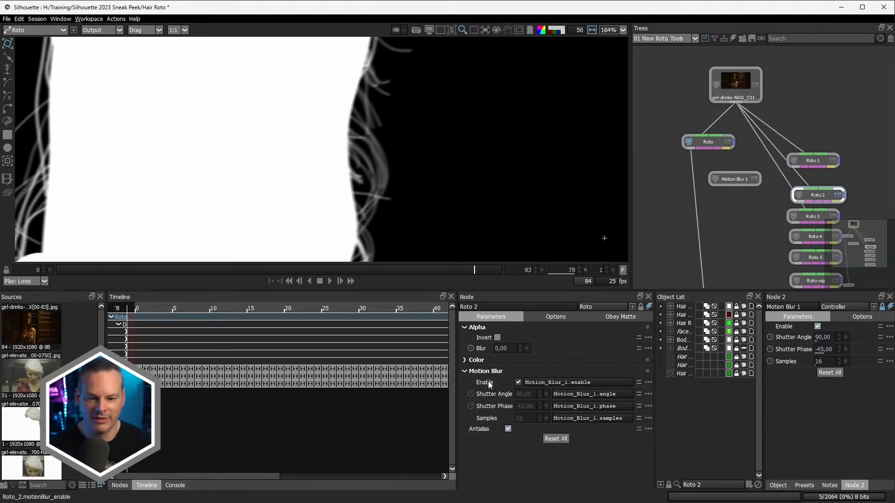
Step: Set the Motion Blur 1 controller's Shutter Angle to 180 and check the linked angle on Roto 1 and Roto 2
left_click(729, 142)
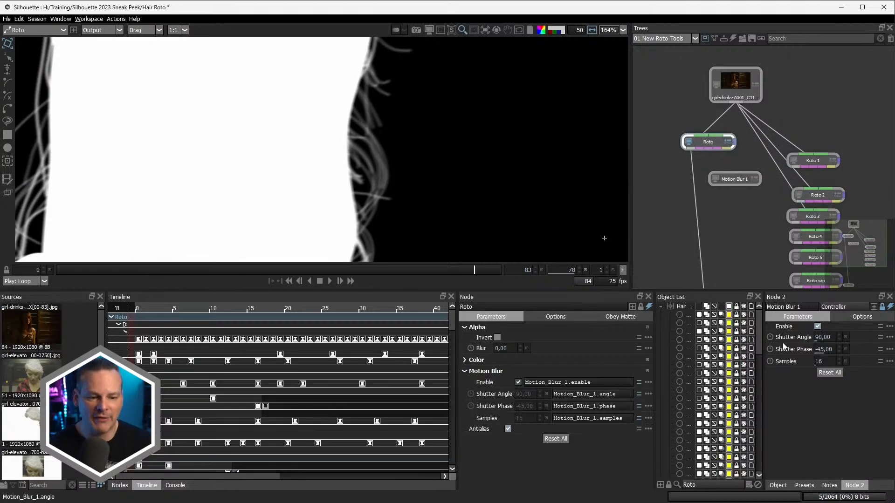
left_click(819, 338)
type("180")
key("Return")
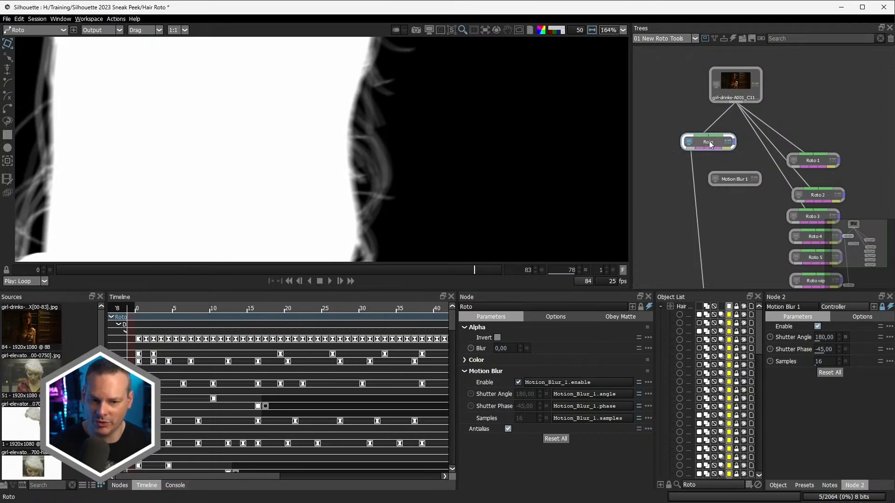
left_click(832, 161)
left_click(834, 196)
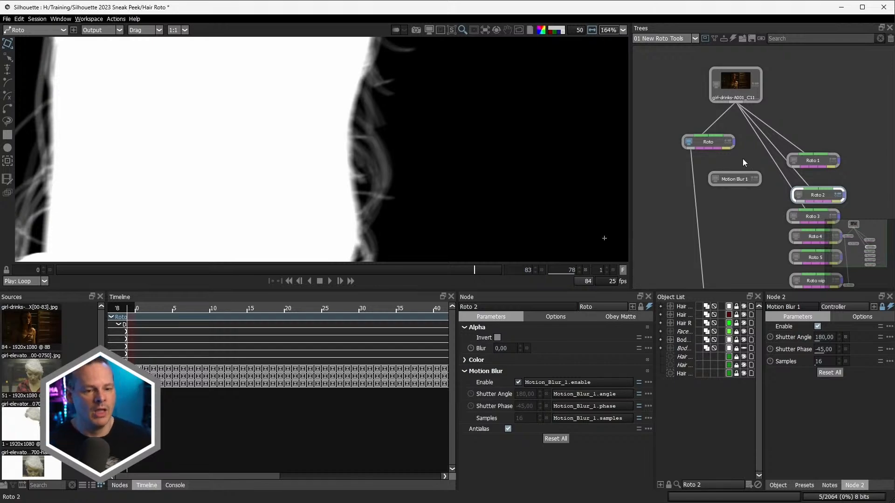
left_click(733, 178)
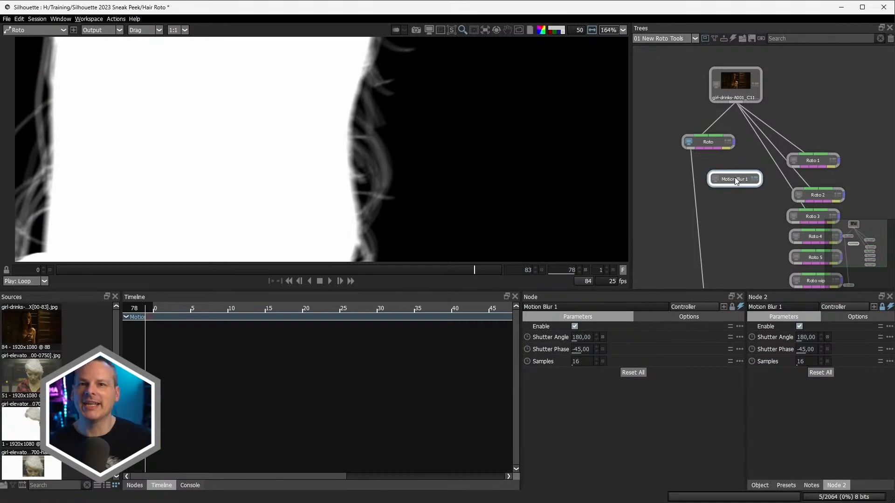
left_click_drag(743, 177, 669, 121)
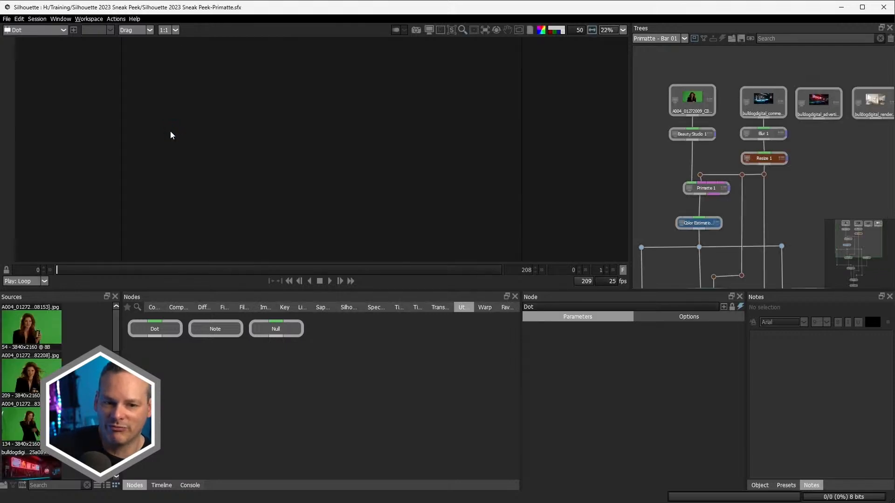
Step: View the green-screen source, the Primatte 1 composite and the Color Estimation 1 output in turn
left_click(693, 103)
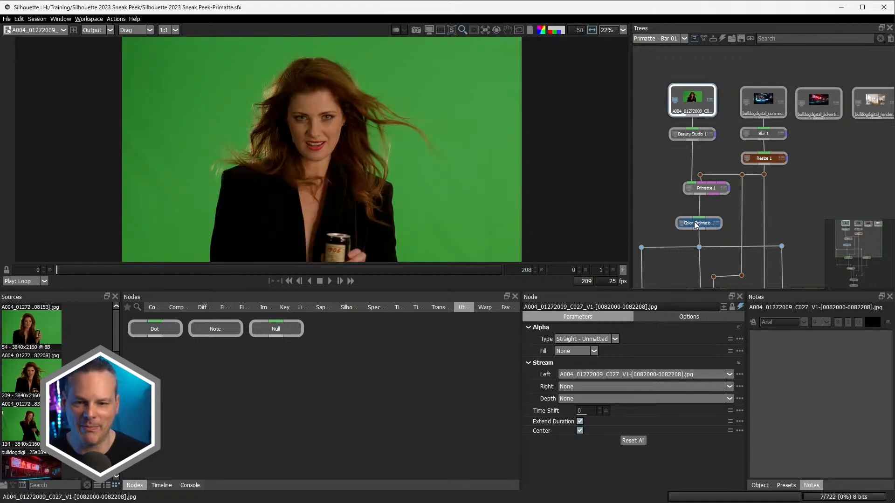
left_click(706, 188)
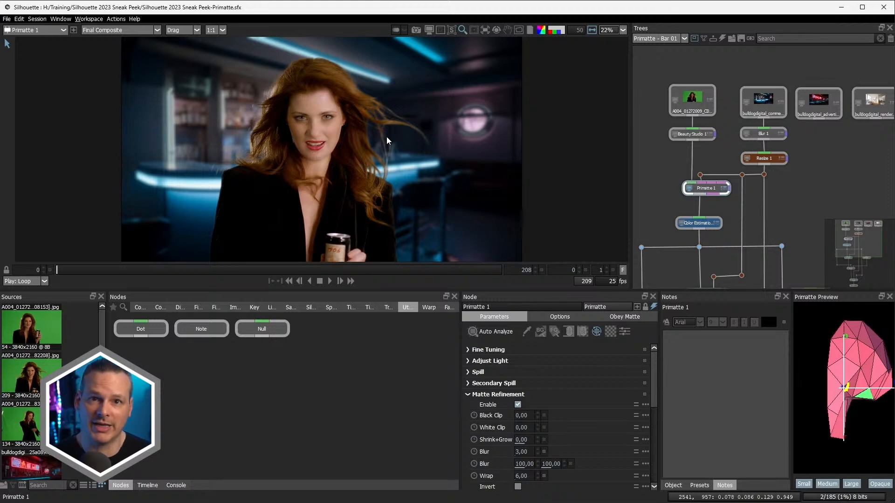
left_click(703, 226)
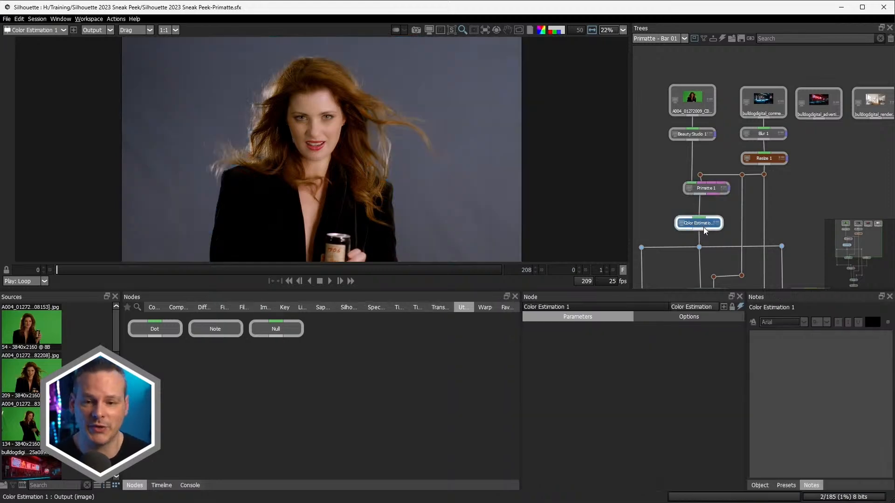
Step: Compare the Composite 2 foreground with the Color Estimation 1 result, and view the final composite at the Output node
left_click_drag(865, 247, 864, 261)
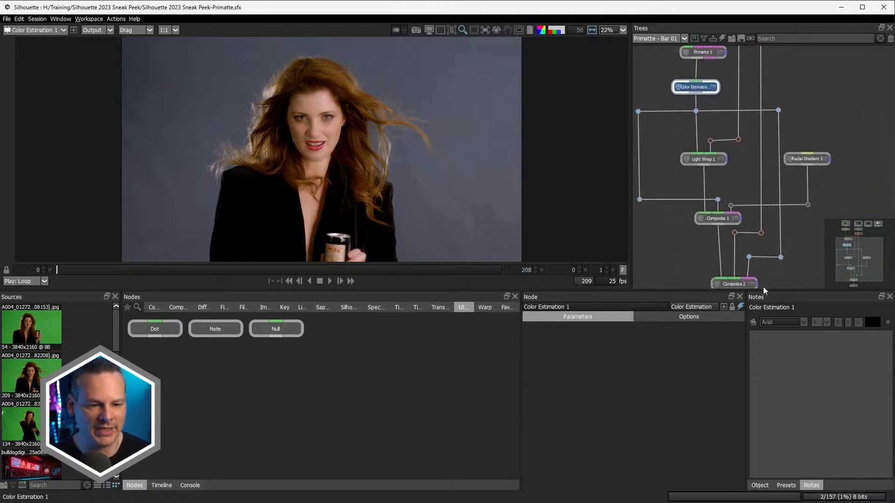
left_click(733, 283)
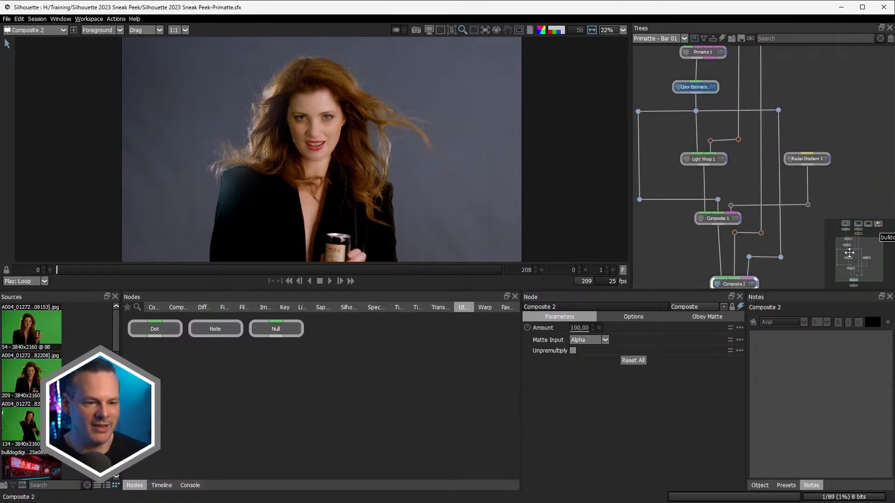
left_click_drag(860, 253, 853, 233)
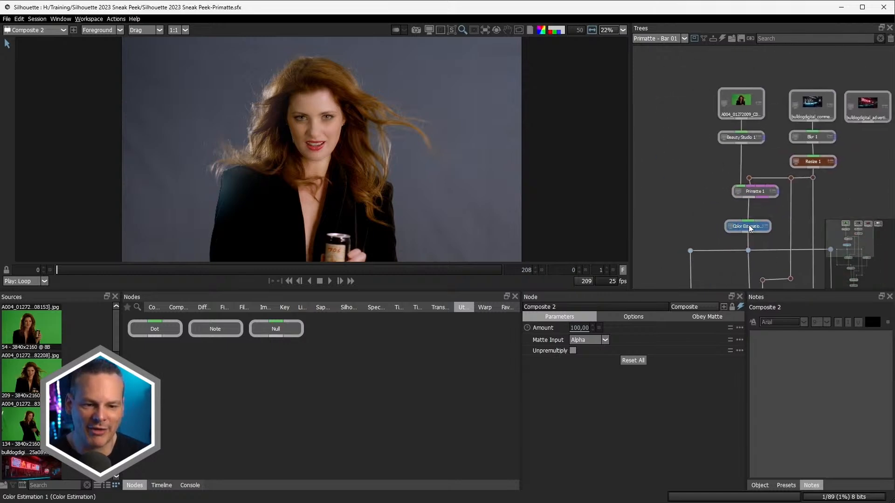
left_click(749, 226)
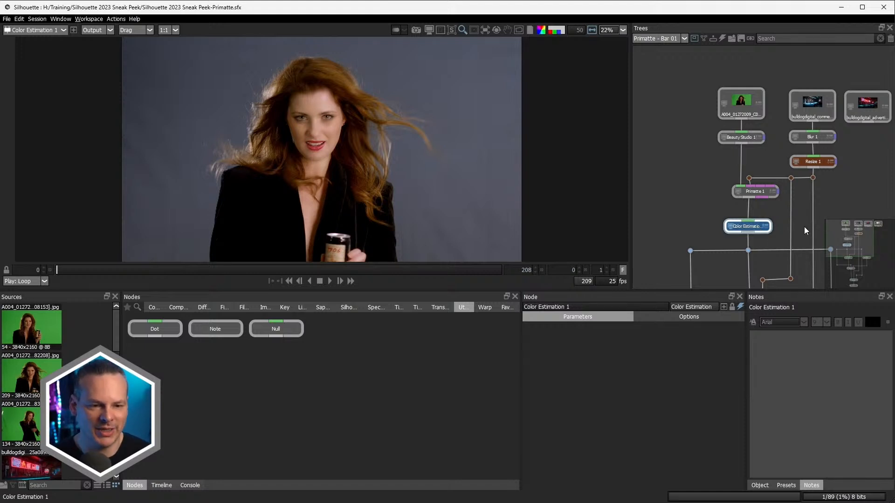
mouse_move(860, 248)
left_mouse_down()
mouse_move(866, 272)
mouse_move(851, 255)
mouse_move(854, 262)
left_mouse_up()
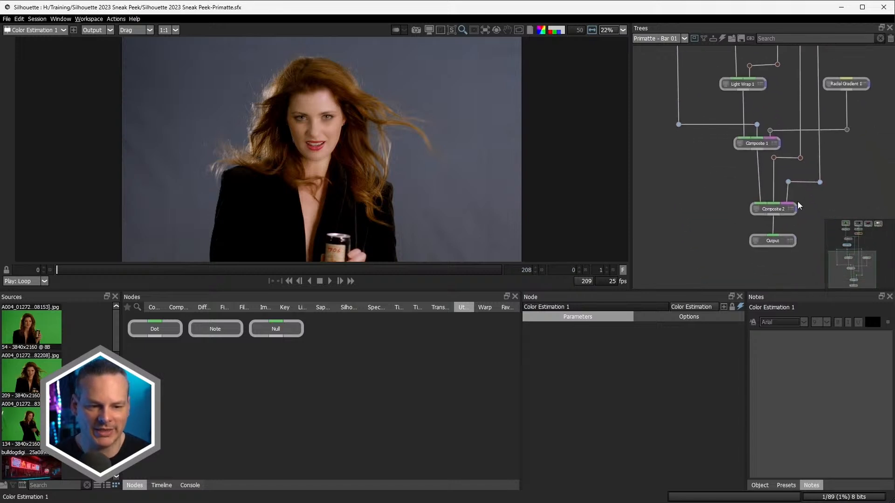
left_click(773, 208)
left_click(774, 242)
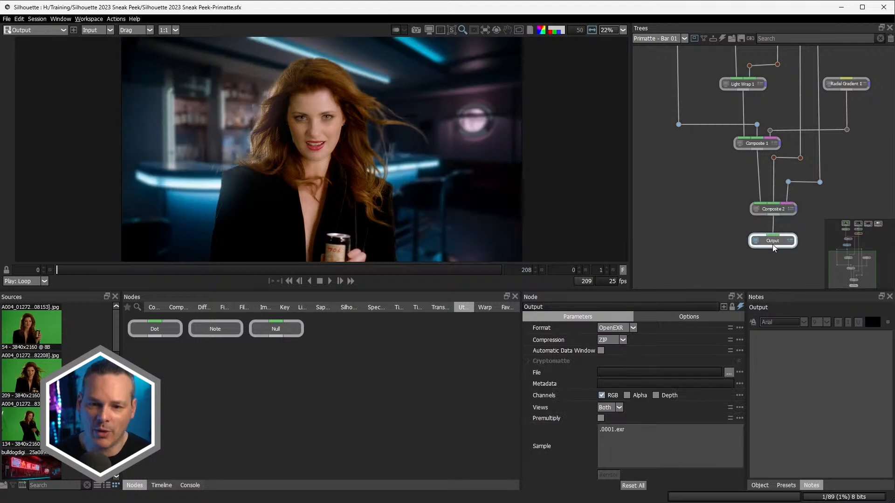
Step: Connect the red neon bar background to Blur 1, and replace it with the bright interior background as Blur 1's input
left_click_drag(858, 265, 877, 225)
left_click_drag(750, 138, 694, 153)
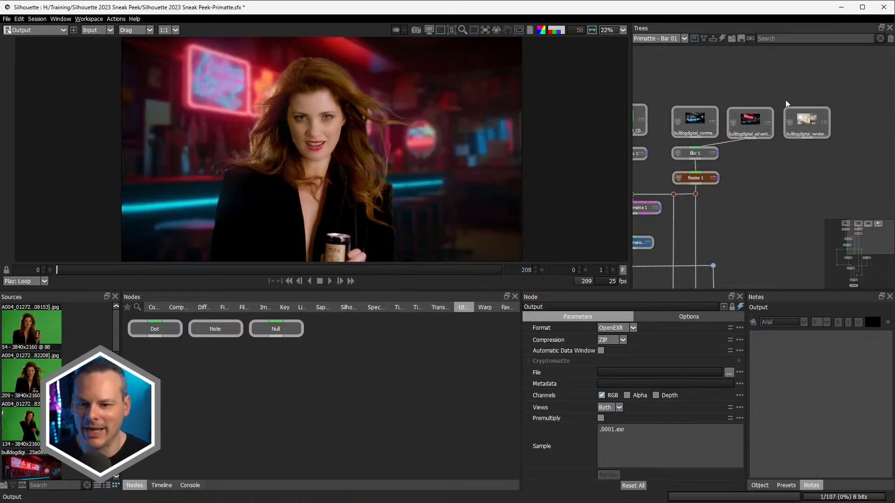
left_click_drag(806, 138, 697, 149)
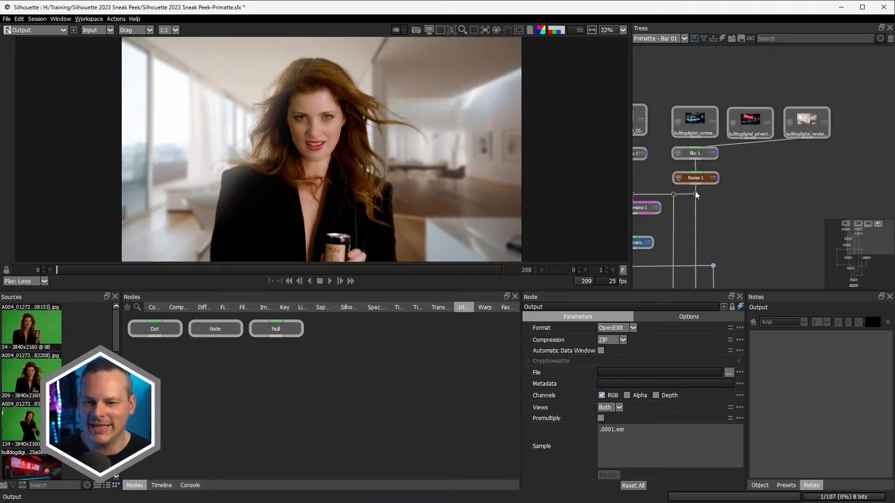
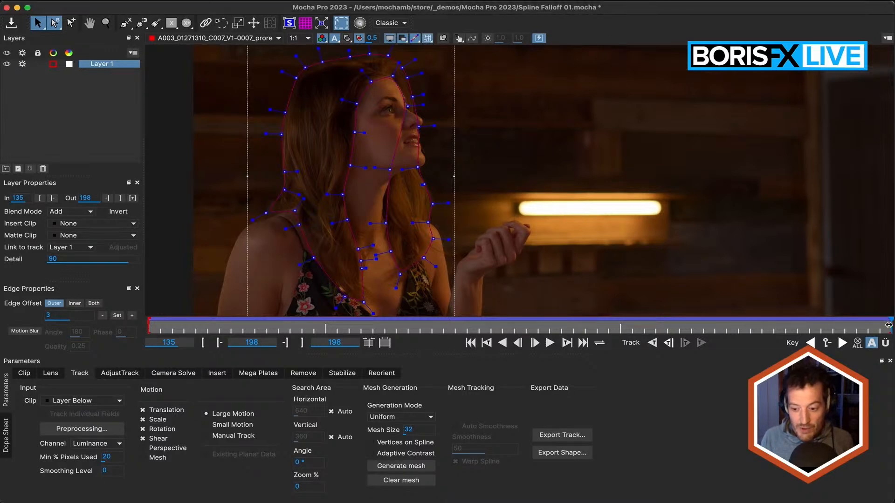
Step: In Mocha Pro, go to frame 154 and enable falloff on a hair outline point with Radius 458.98 and Strength 67.91
left_click_drag(889, 325, 374, 342)
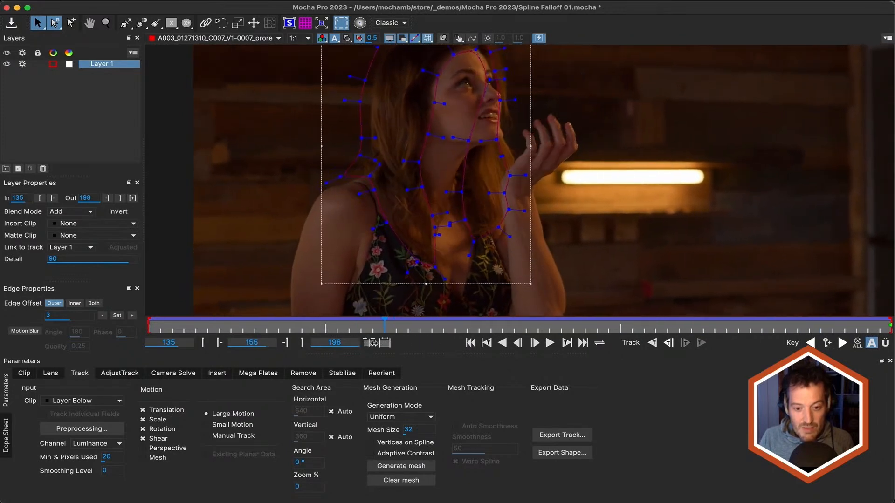
key("x")
left_click_drag(689, 171, 705, 230)
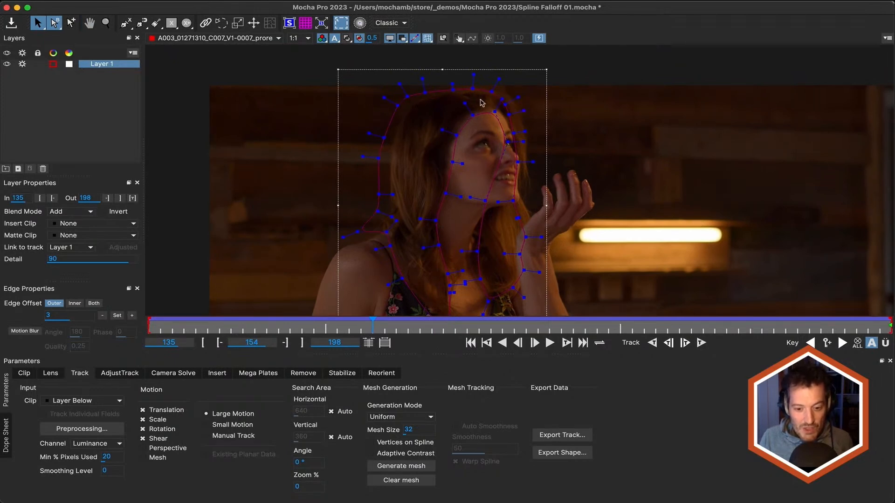
left_click(401, 105)
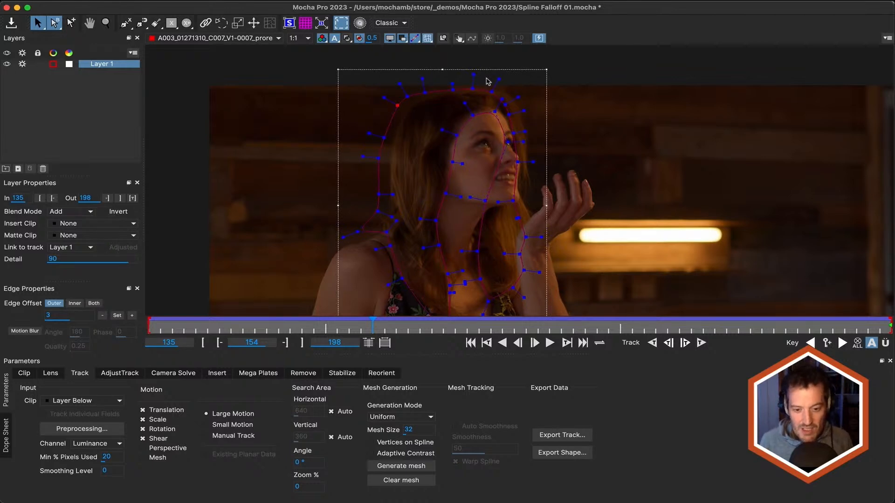
left_click(360, 23)
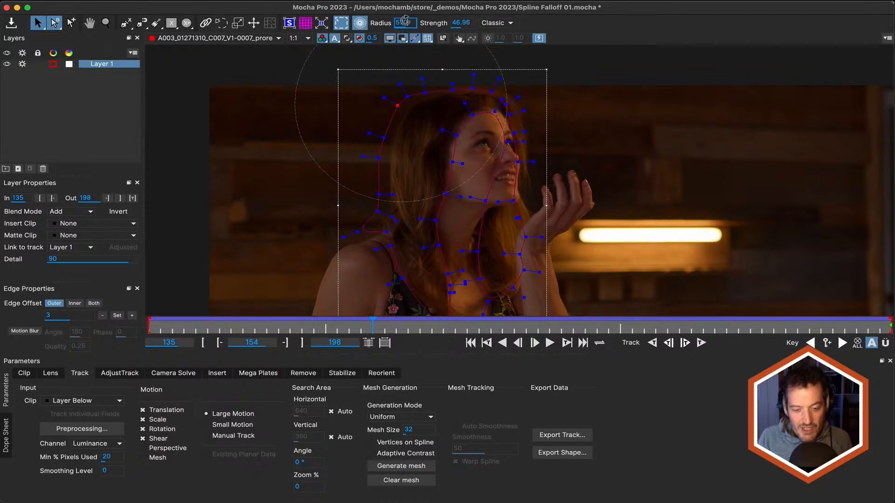
left_click_drag(401, 26, 393, 51)
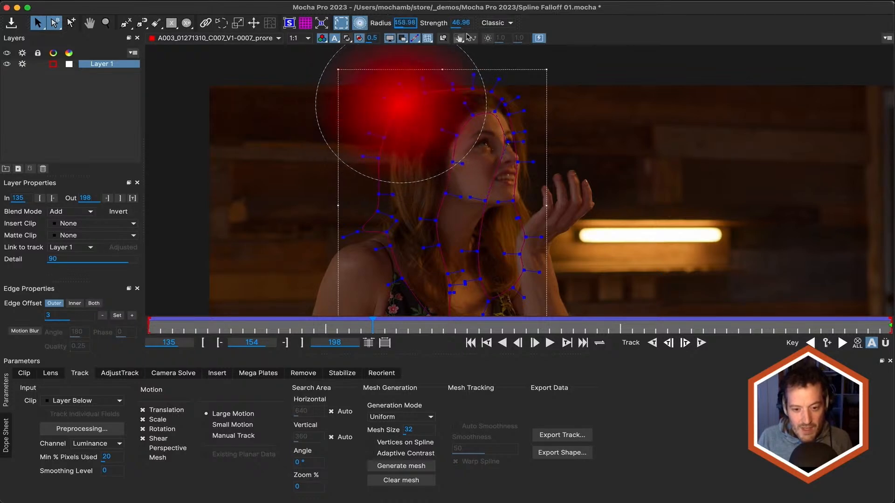
left_click_drag(458, 22, 485, 17)
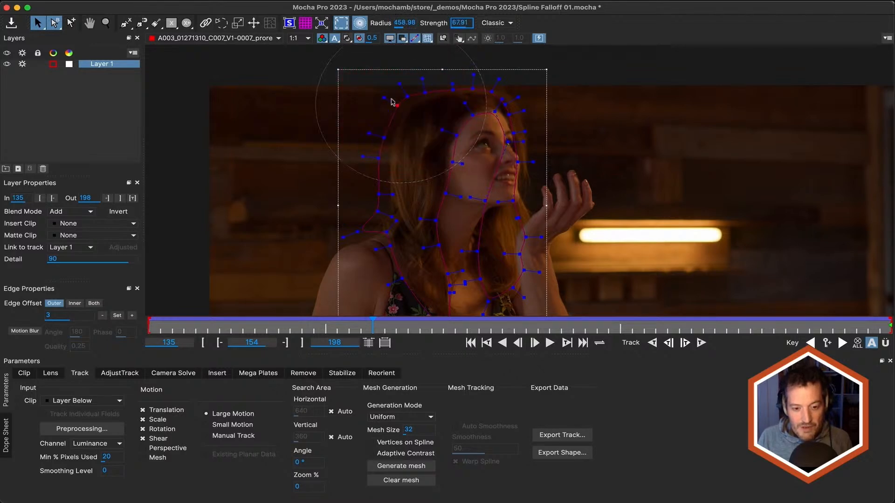
Step: Refit Layer 1's outer spline to the woman's hair, shoulder and face side by moving single points with falloff
mouse_move(394, 107)
left_mouse_down()
mouse_move(398, 116)
mouse_move(418, 114)
mouse_move(401, 91)
mouse_move(384, 107)
mouse_move(407, 108)
left_mouse_up()
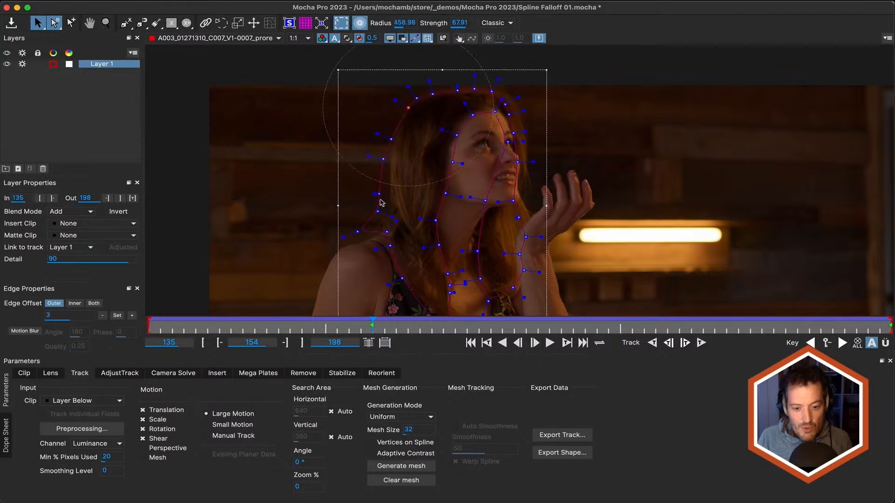
left_click_drag(382, 195, 389, 197)
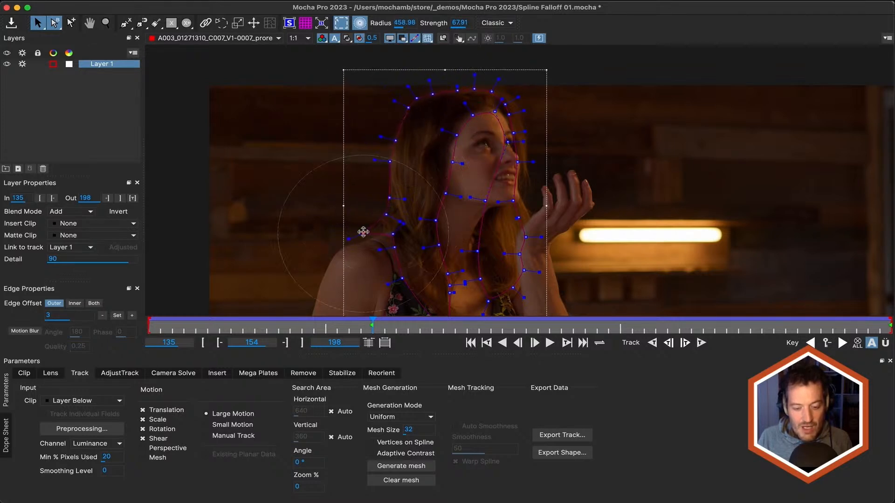
left_click_drag(363, 232, 366, 244)
left_click_drag(509, 116, 517, 110)
left_click_drag(523, 162, 526, 162)
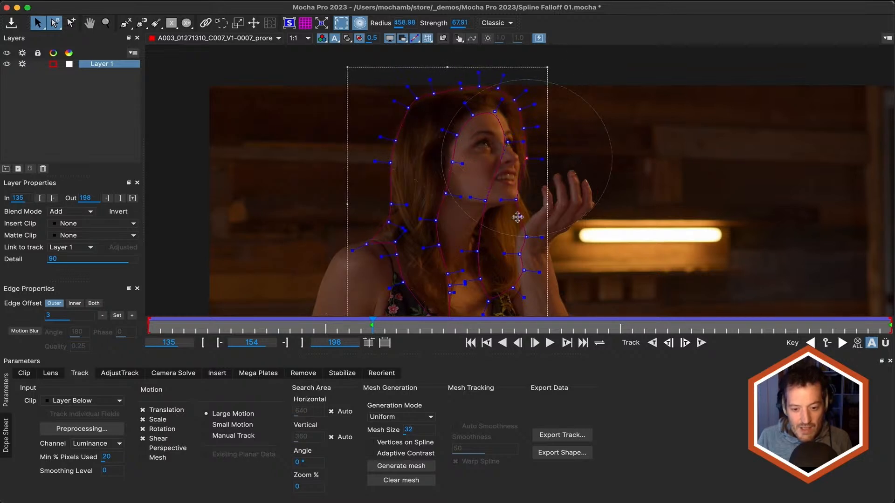
left_click_drag(516, 204, 525, 214)
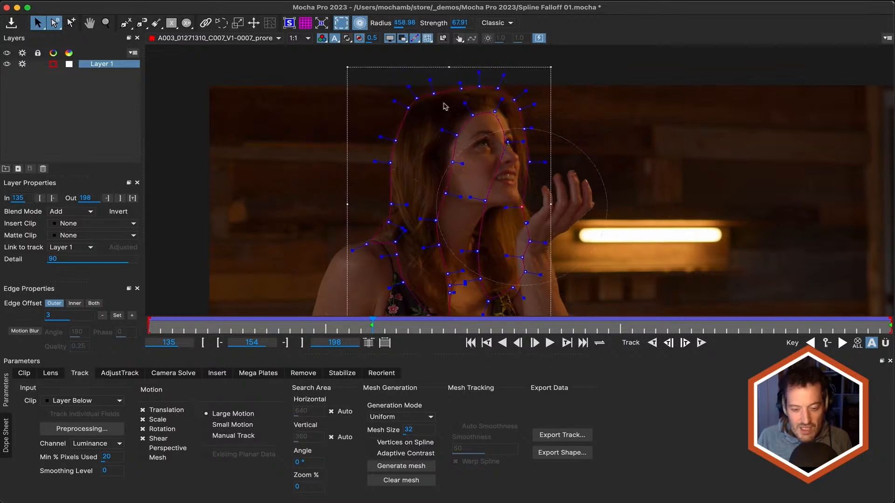
left_click_drag(416, 98, 418, 98)
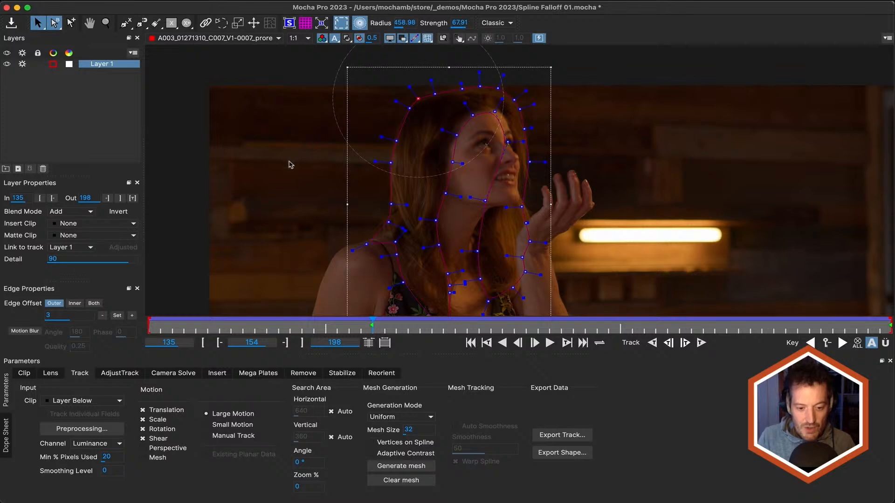
Step: Reduce the falloff to Radius 230 and Strength 3.8884, adjust the hair's back edge, and refine the crown with Radius 311
mouse_move(280, 162)
left_mouse_down()
mouse_move(252, 165)
mouse_move(286, 164)
mouse_move(264, 164)
mouse_move(275, 167)
left_mouse_up()
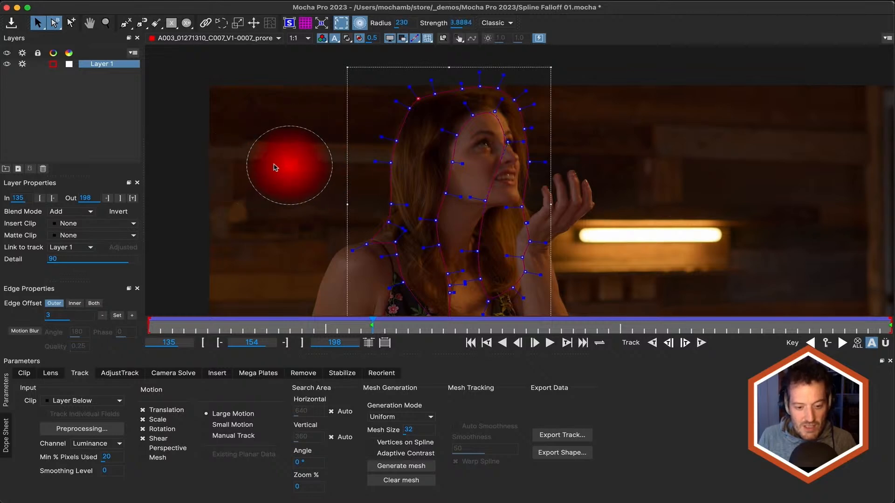
mouse_move(370, 244)
left_mouse_down()
mouse_move(379, 232)
mouse_move(372, 242)
mouse_move(394, 248)
mouse_move(394, 203)
left_mouse_up()
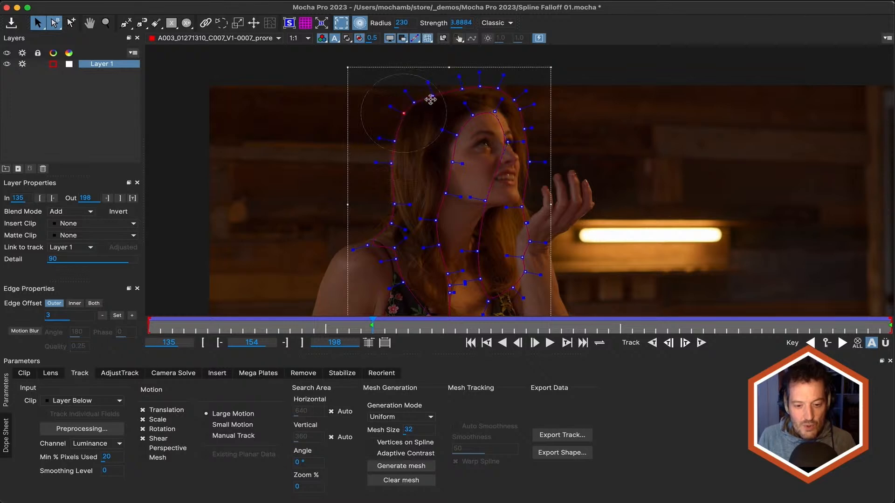
mouse_move(435, 95)
left_mouse_down()
mouse_move(470, 96)
mouse_move(463, 86)
mouse_move(471, 96)
mouse_move(462, 86)
mouse_move(479, 80)
mouse_move(480, 100)
mouse_move(461, 83)
left_mouse_up()
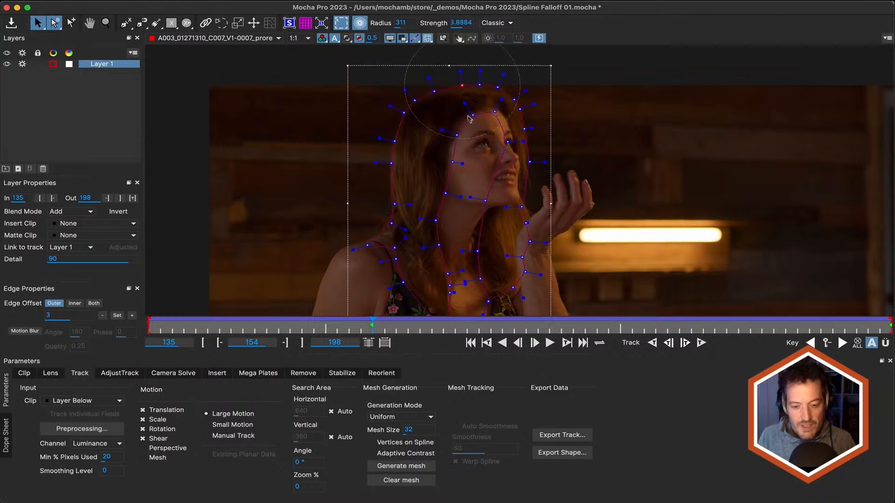
Step: Fine-tune the spline points around the face, crown, front hair edge and back of the hair using the 311 falloff radius
left_click_drag(508, 143, 515, 136)
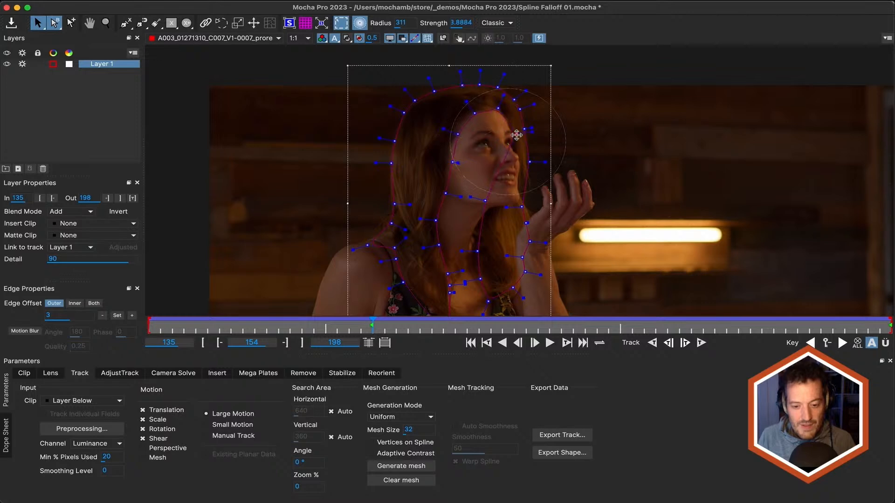
left_click(485, 202)
left_click_drag(463, 89, 458, 85)
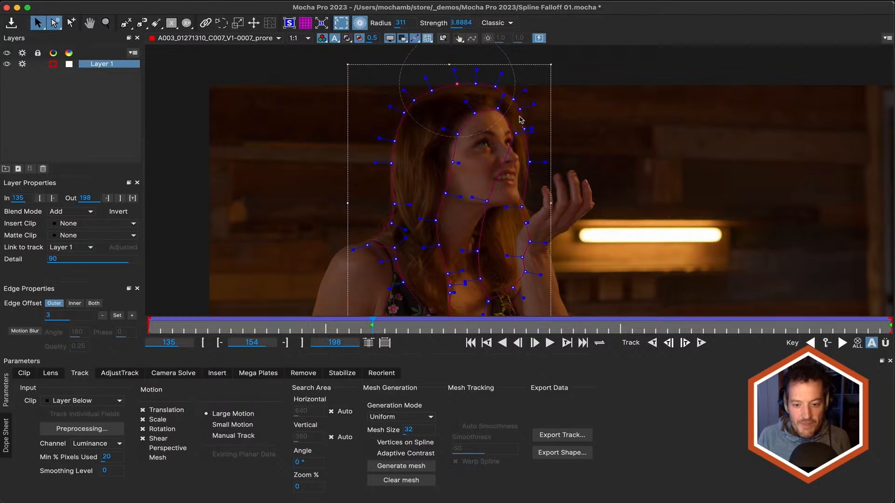
left_click_drag(519, 205, 521, 207)
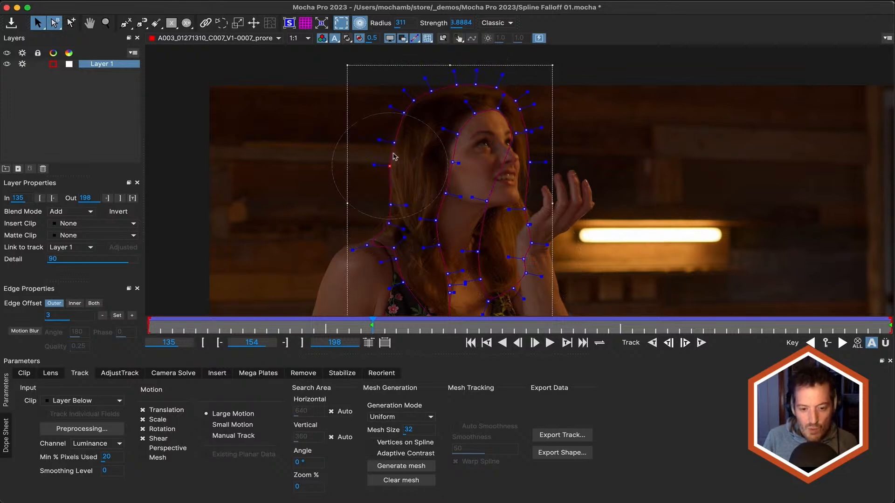
left_click_drag(394, 144, 396, 148)
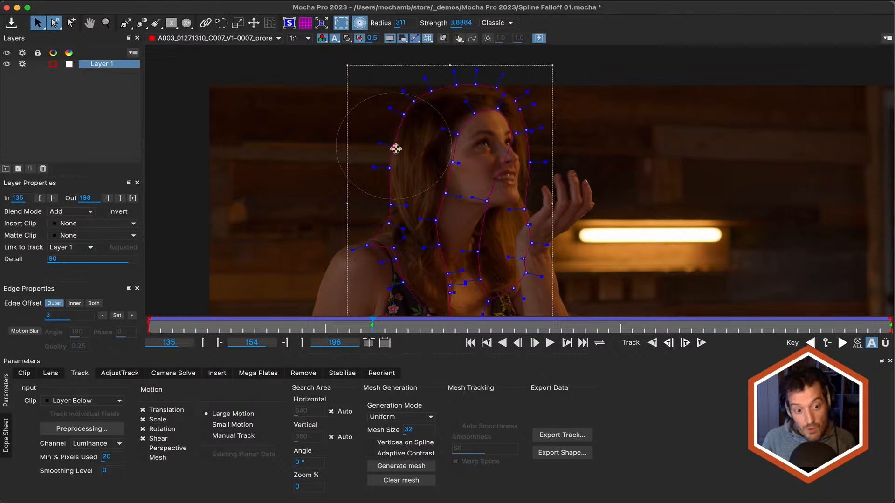
Step: Open the recent project Mesh Falloff Example 01.mocha, discarding the changes to Spline Falloff 01
left_click(79, 2)
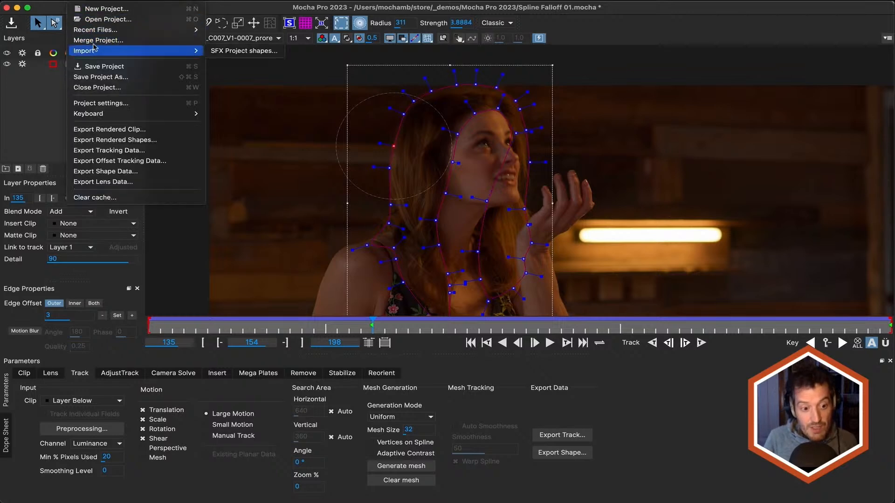
mouse_move(140, 30)
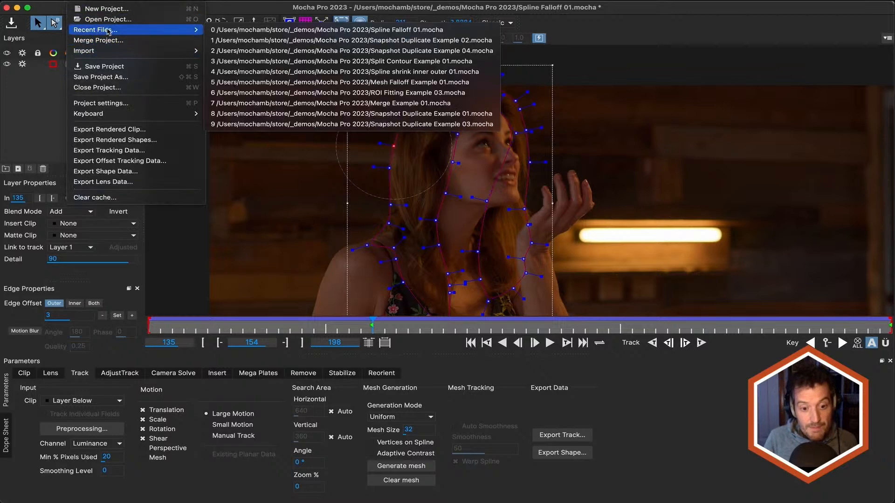
left_click(354, 82)
left_click(429, 266)
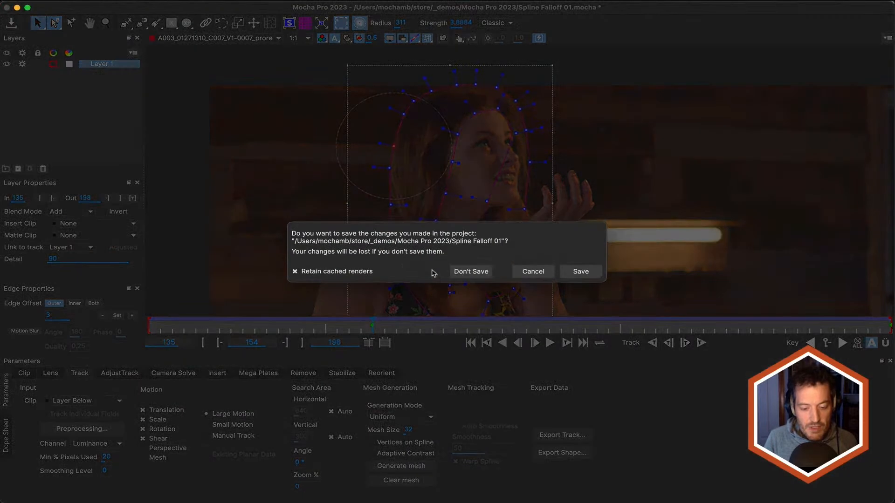
left_click(470, 270)
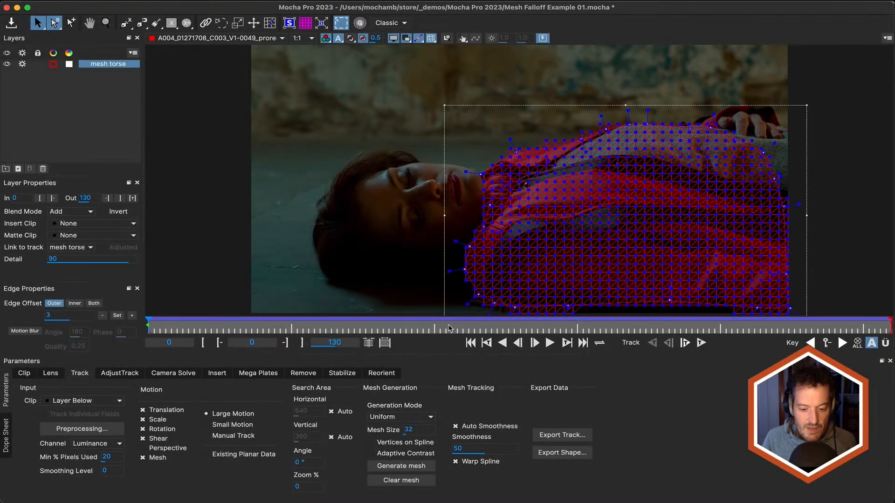
Step: Review the mesh track up to the last frame, go to frame 123 and activate mesh editing on the mesh torse layer
left_click_drag(449, 328, 873, 332)
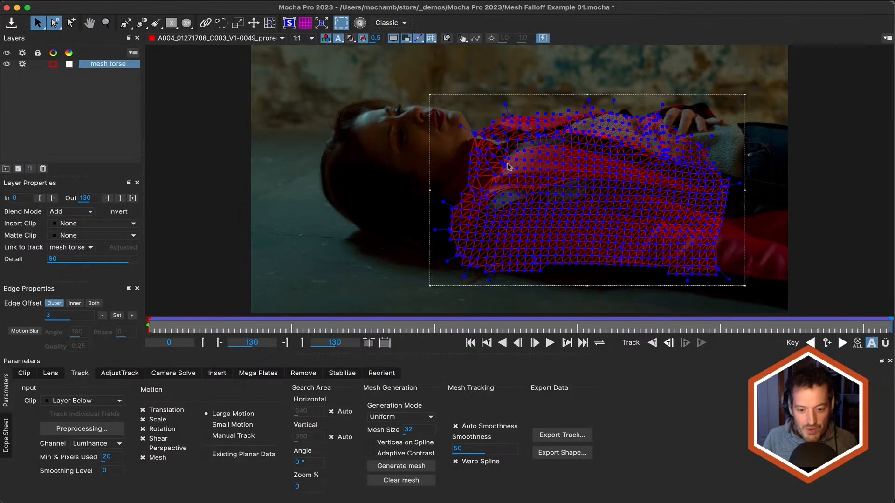
left_click_drag(888, 327, 850, 327)
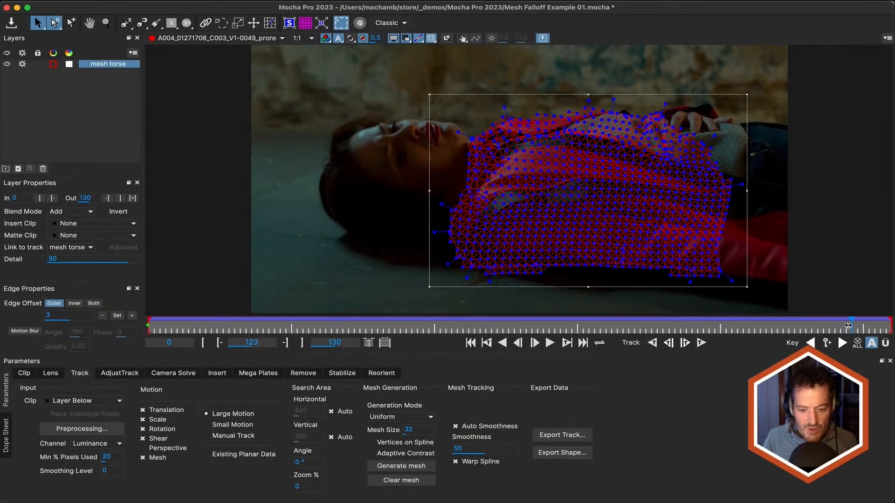
left_click(270, 24)
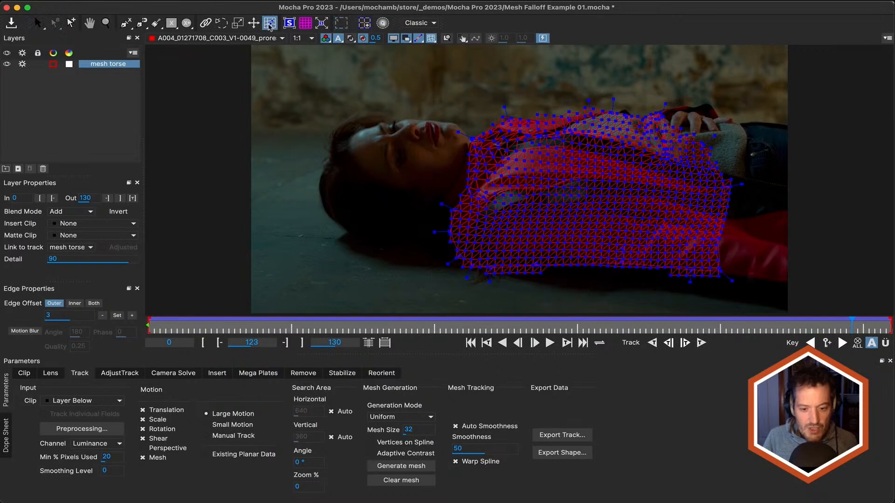
Step: Try moving a single mesh vertex near the jacket collar without falloff, and undo the move
scroll(501, 182, "up", 2)
left_click_drag(476, 181, 477, 184)
key("super+z")
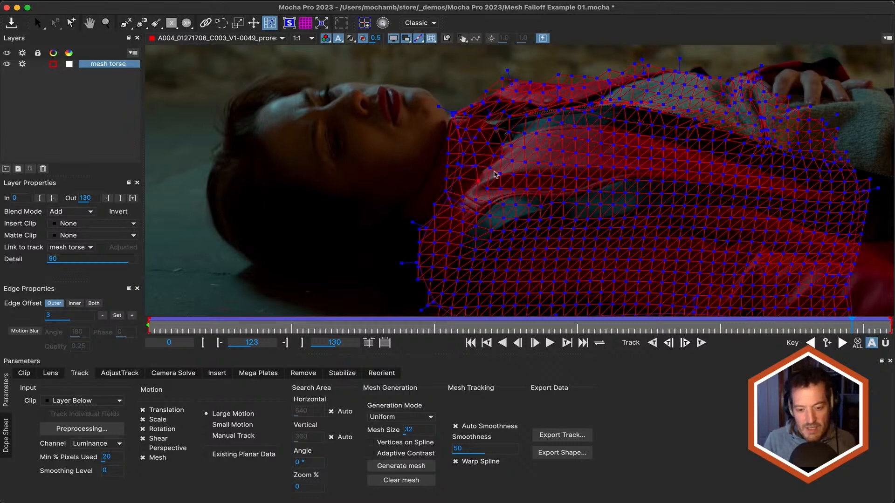
Step: Turn on falloff for mesh editing, set its radius to 210 and try it on the jacket mesh vertices
left_click(383, 23)
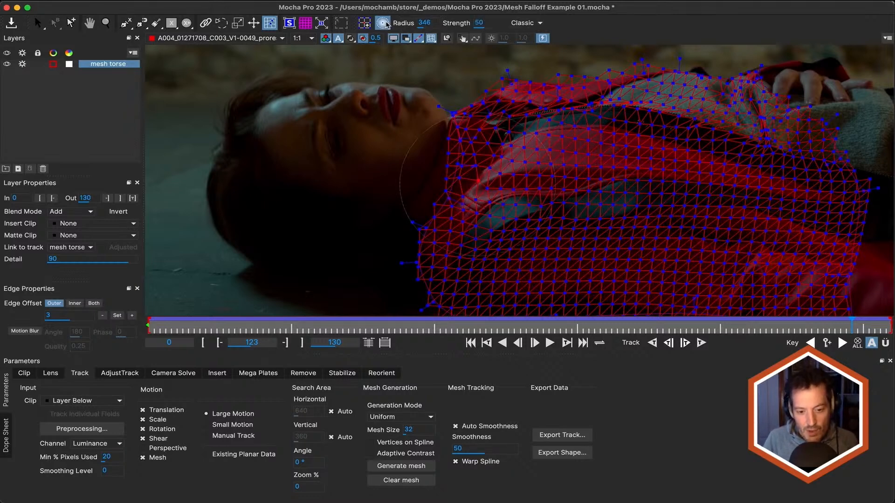
left_click_drag(432, 23, 445, 41)
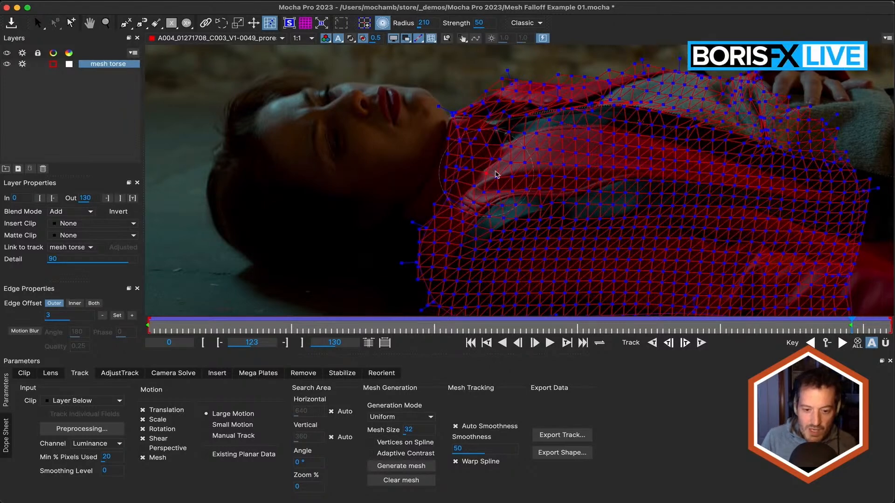
mouse_move(534, 177)
left_mouse_down()
mouse_move(594, 172)
mouse_move(612, 182)
mouse_move(625, 168)
mouse_move(584, 178)
mouse_move(604, 189)
mouse_move(635, 183)
mouse_move(636, 163)
mouse_move(614, 162)
mouse_move(594, 173)
mouse_move(597, 185)
mouse_move(635, 181)
mouse_move(612, 175)
left_mouse_up()
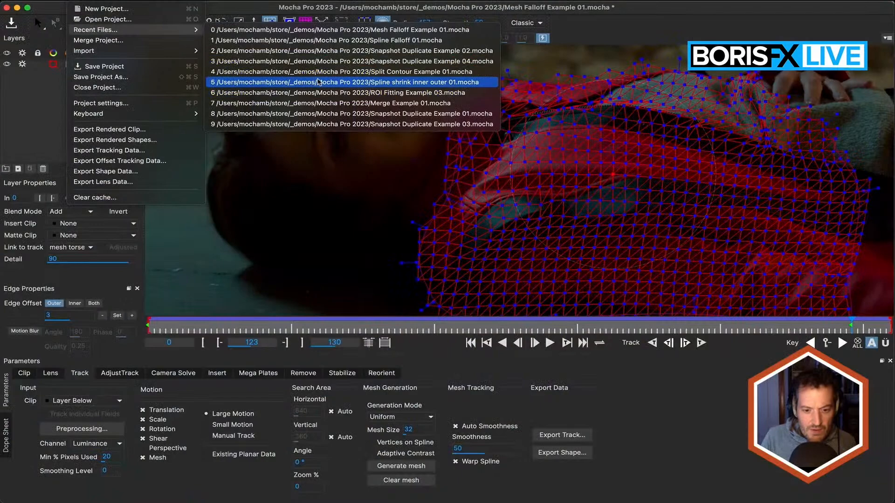
Step: Open the recent project Spline shrink inner outer 01.mocha without saving the mesh changes, and select the spline around the man
left_click(318, 82)
left_click(457, 274)
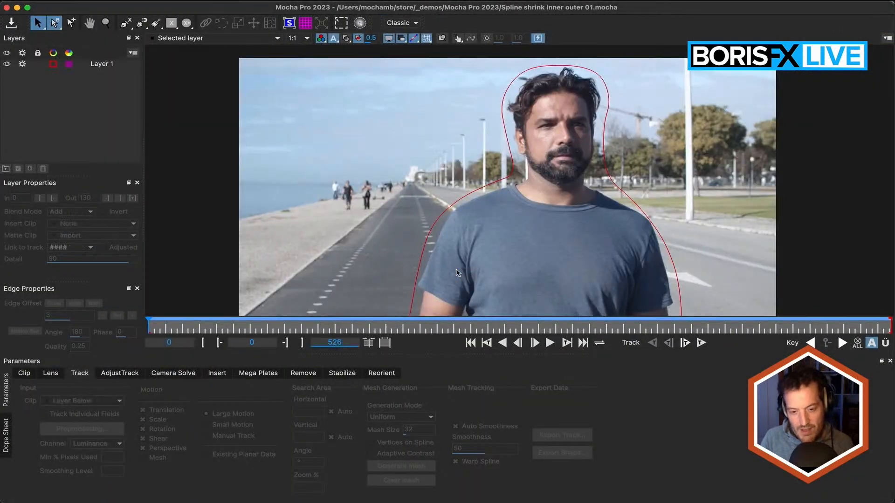
left_click(474, 193)
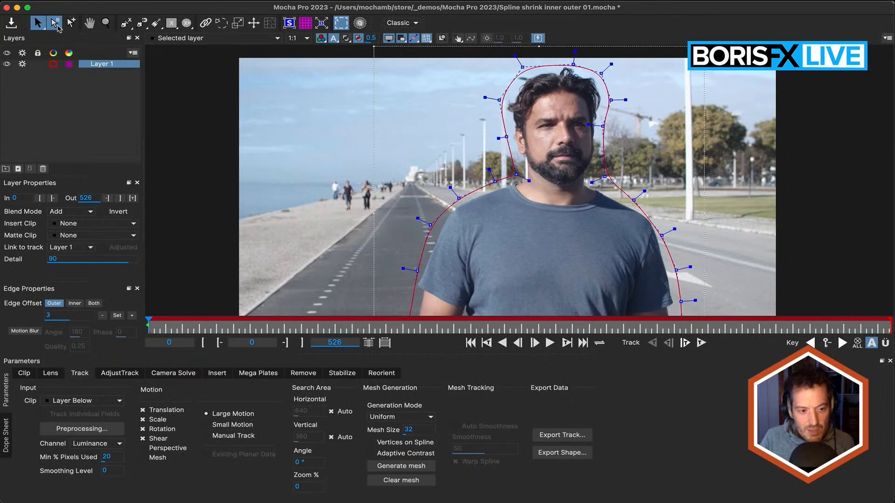
left_click(56, 25)
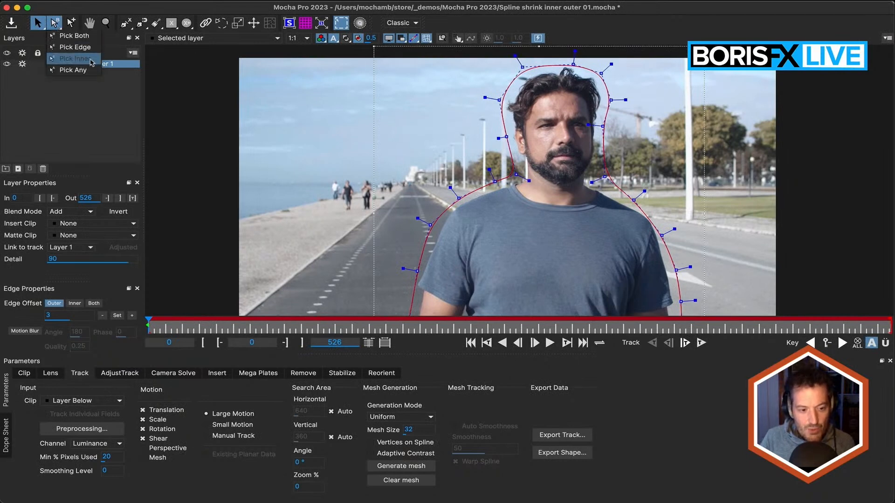
left_click(126, 14)
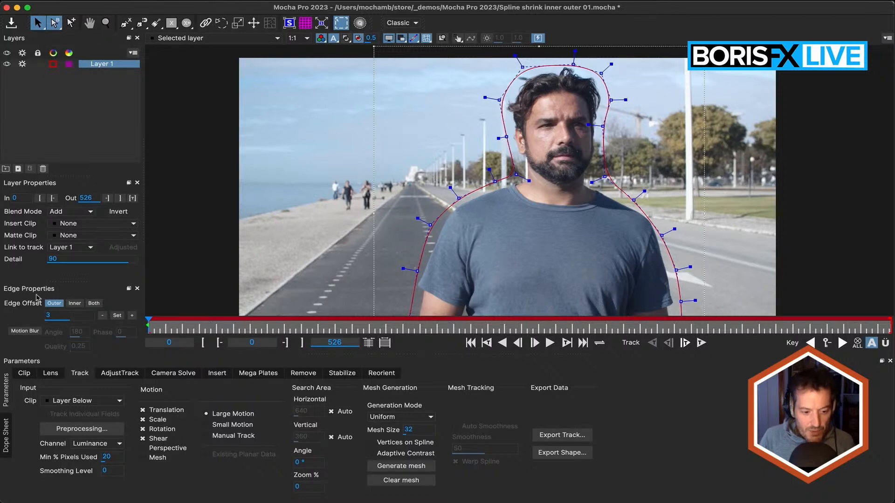
Step: Expand the outer edge of the man's spline with the Outer edge offset of 3 and show the layer matte
left_click(76, 304)
left_click(95, 304)
left_click(53, 303)
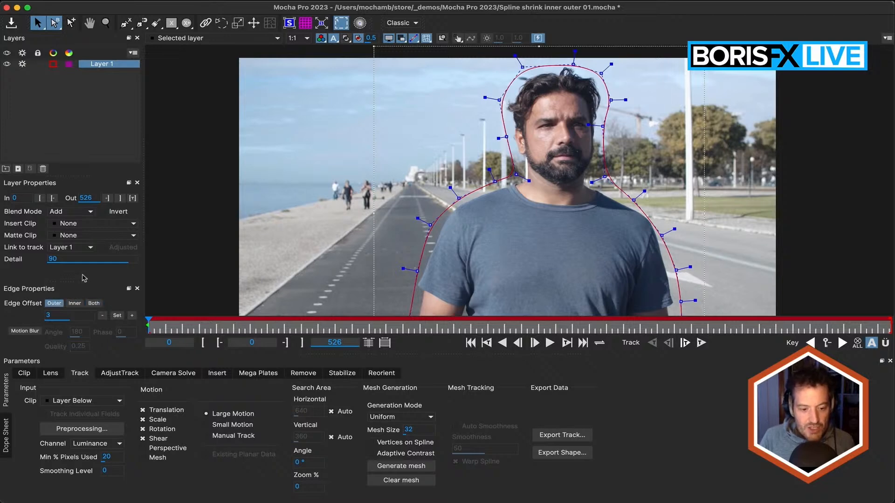
left_click(134, 319)
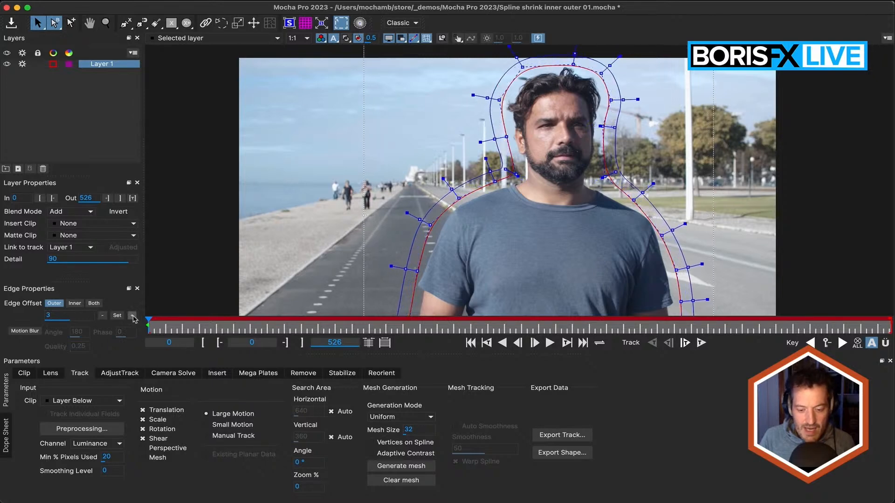
left_click(344, 39)
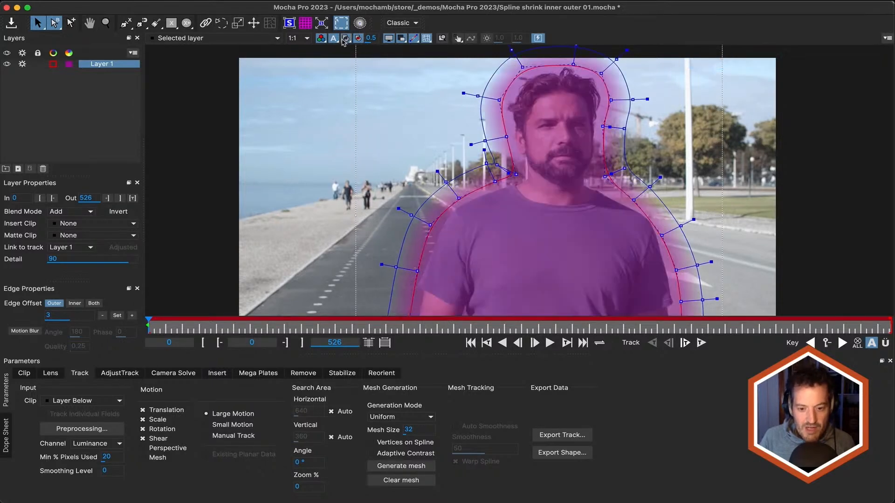
Step: Shrink the inner edge of the man's spline towards his outline in repeated Inner edge offsets of 3
left_click(77, 305)
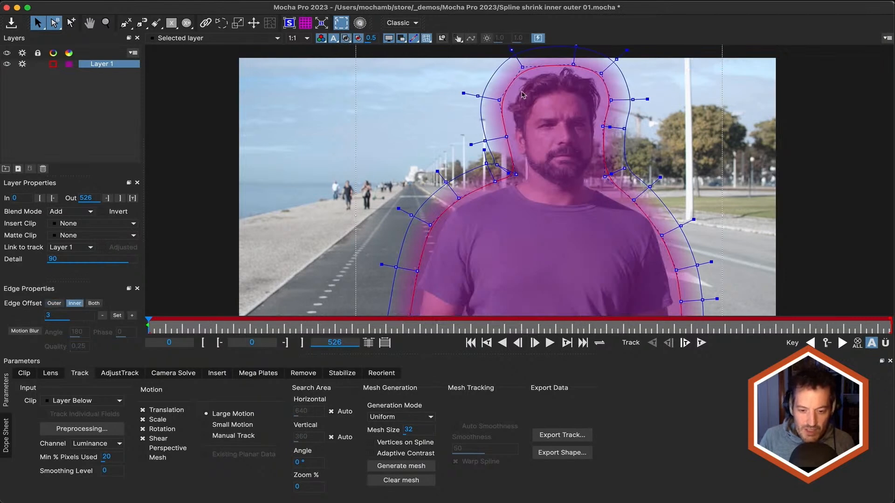
left_click(103, 315)
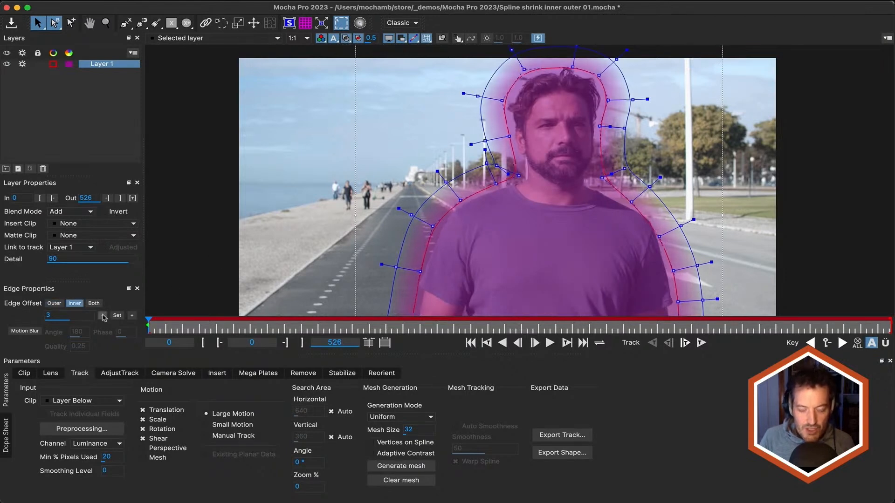
left_click(103, 316)
left_click(103, 316)
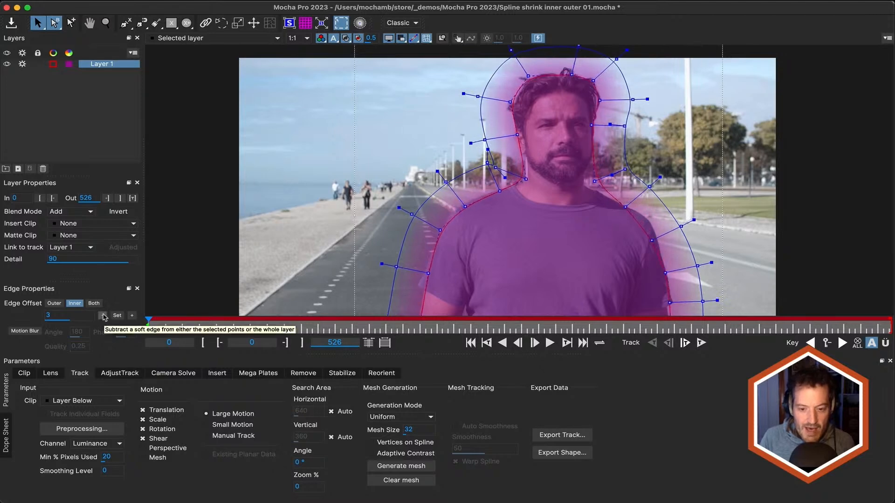
Step: Pull the outer edge of the man's spline closer to the inner edge in repeated Outer edge offsets of 3
left_click(56, 305)
left_click(102, 317)
left_click(103, 316)
left_click(103, 316)
left_click(103, 317)
left_click(103, 317)
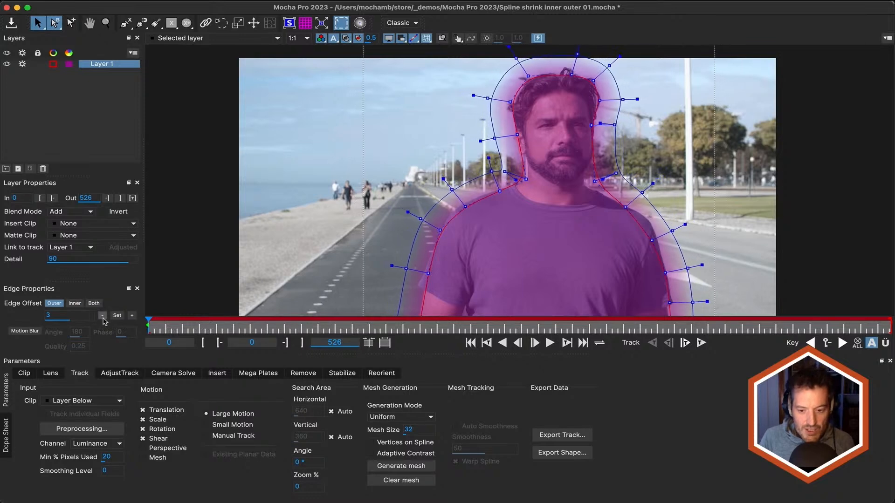
left_click(103, 317)
left_click(102, 316)
left_click(103, 317)
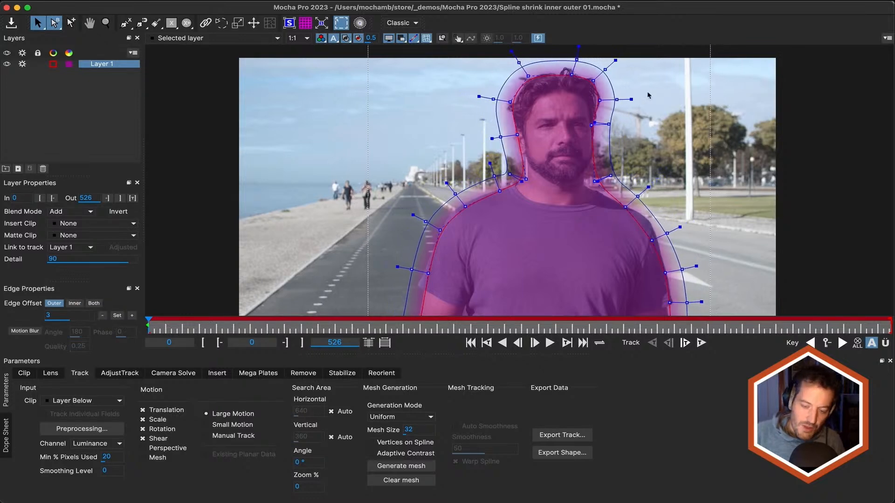
Step: Shrink the inner and outer edges of the man's spline together in repeated edge offsets of 3 using Both
scroll(648, 95, "down", 2)
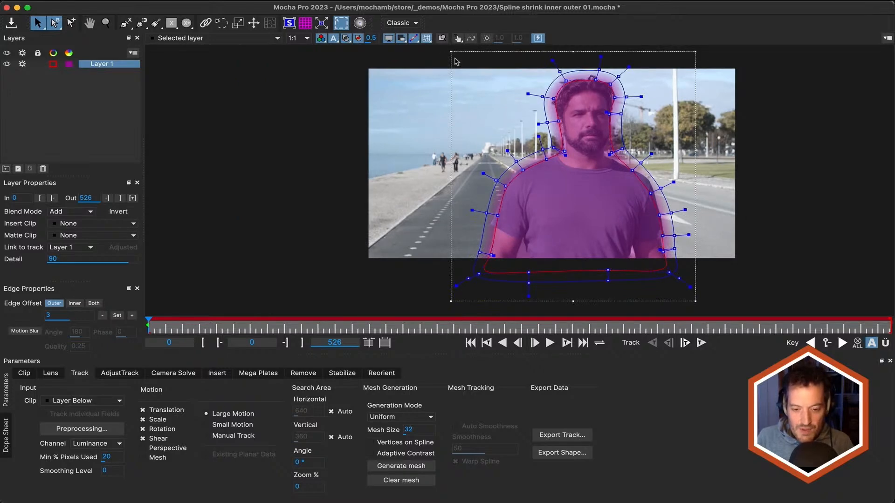
mouse_move(450, 52)
left_mouse_down()
mouse_move(436, 43)
mouse_move(493, 76)
mouse_move(452, 44)
mouse_move(451, 51)
left_mouse_up()
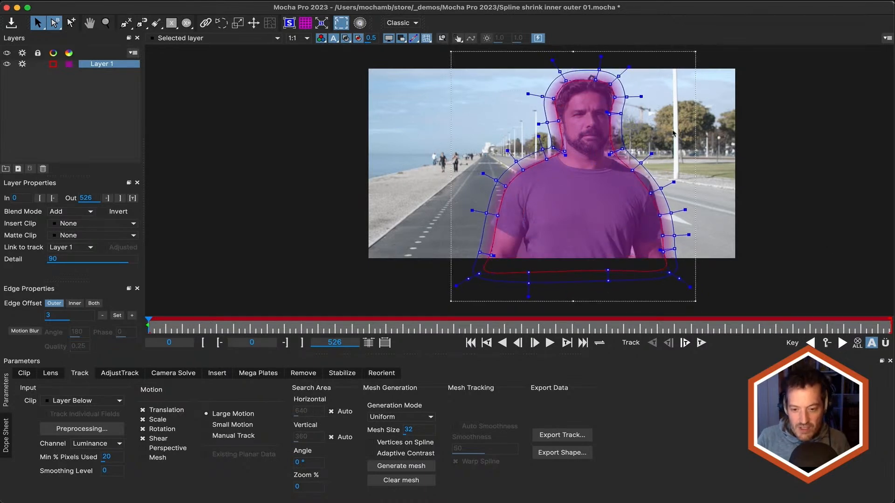
left_click(94, 303)
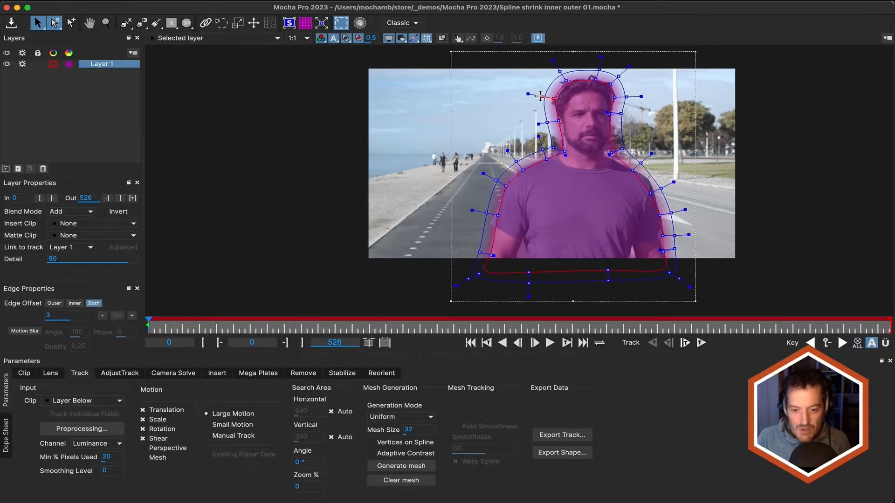
left_click(102, 316)
left_click(103, 317)
left_click(102, 317)
left_click(102, 317)
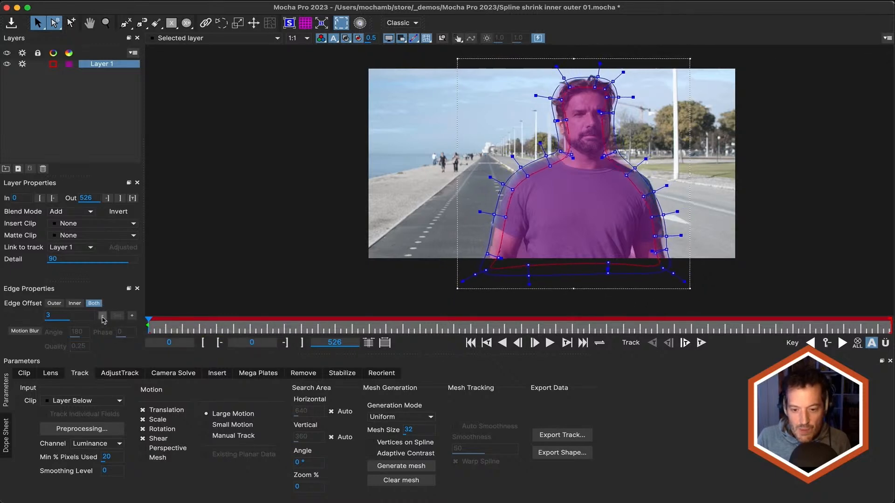
left_click(102, 317)
left_click(102, 318)
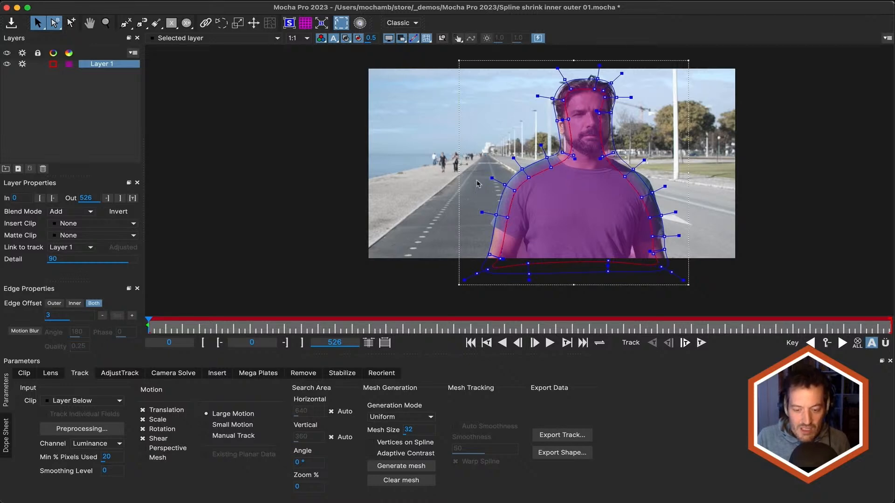
Step: Expand only the inner edge of the man's spline back outwards in repeated Inner edge offsets of 3
left_click(80, 304)
left_click(102, 316)
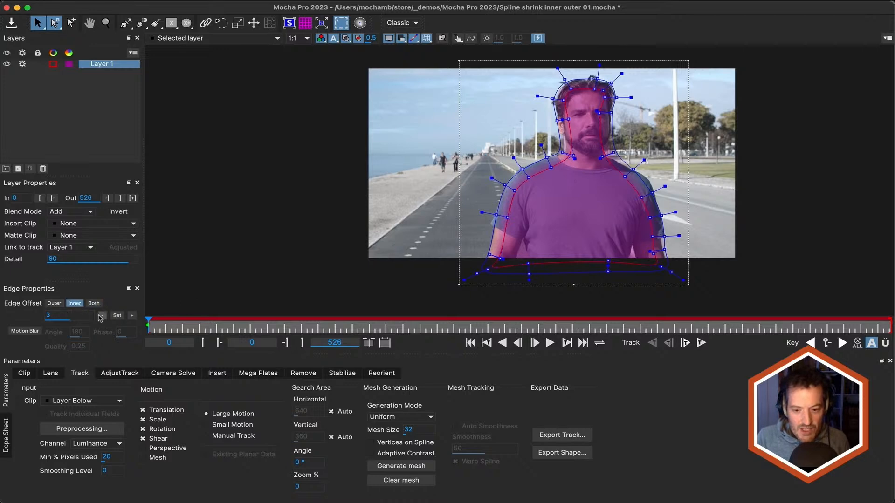
left_click(132, 316)
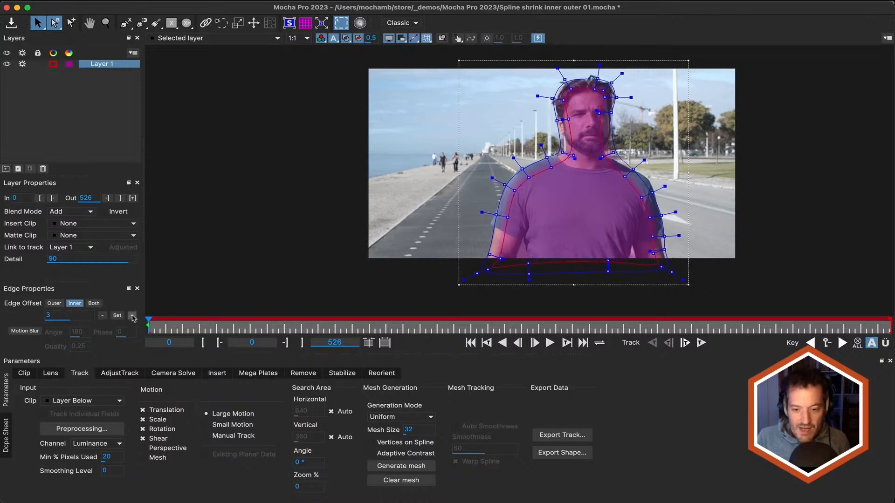
left_click(132, 316)
left_click(133, 316)
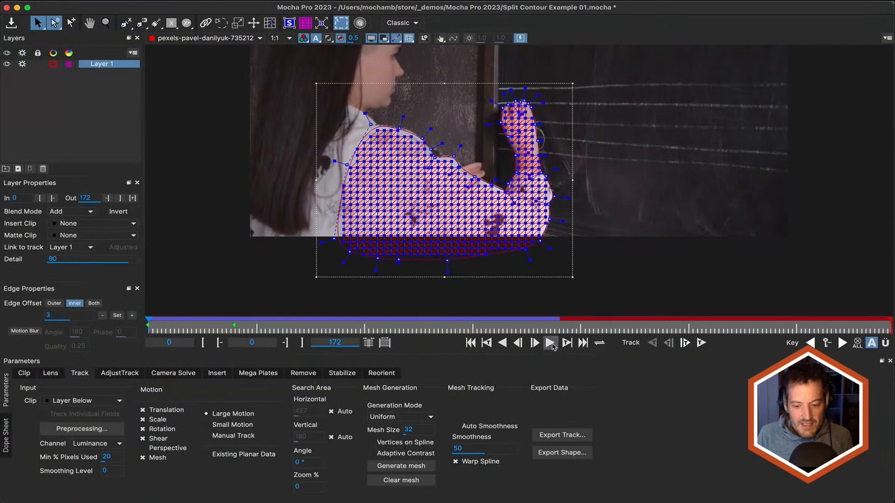
Step: Play the arm's mesh track in Split Contour Example 01, stop to inspect it, and return to frame 0
left_click(550, 342)
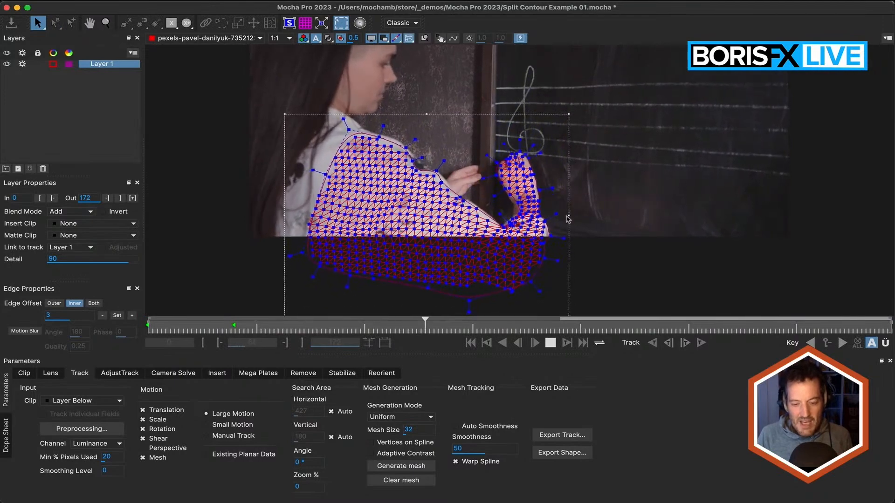
left_click(550, 343)
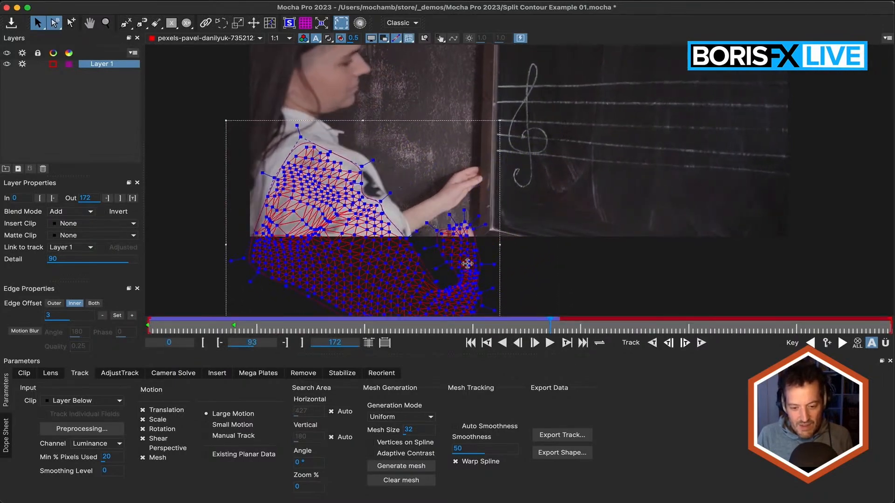
key("x")
left_click_drag(579, 256, 624, 222)
key("s")
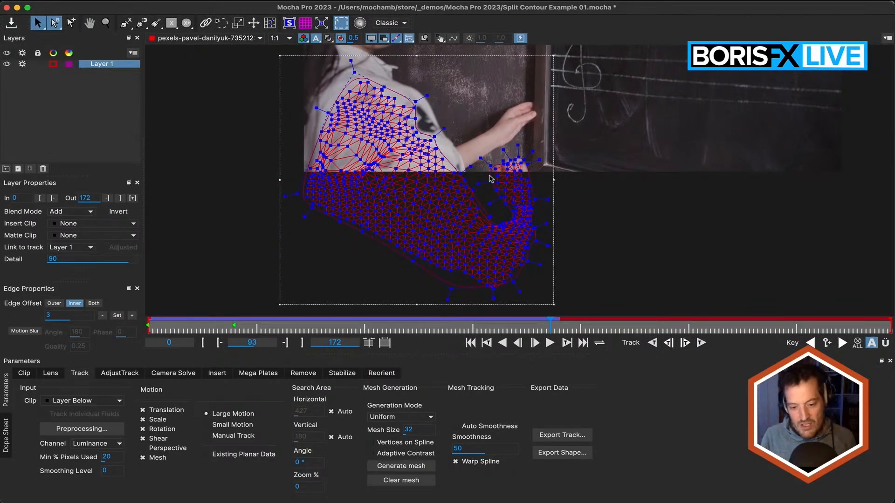
left_click(471, 343)
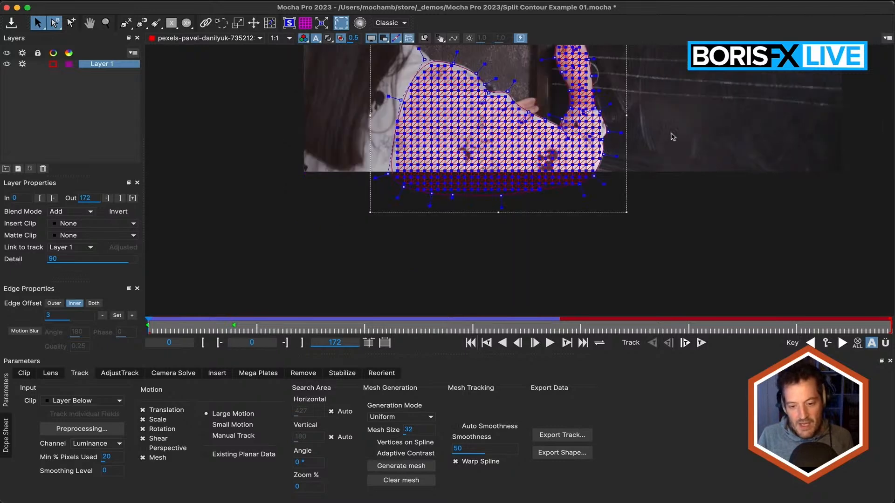
left_click_drag(690, 109, 623, 179)
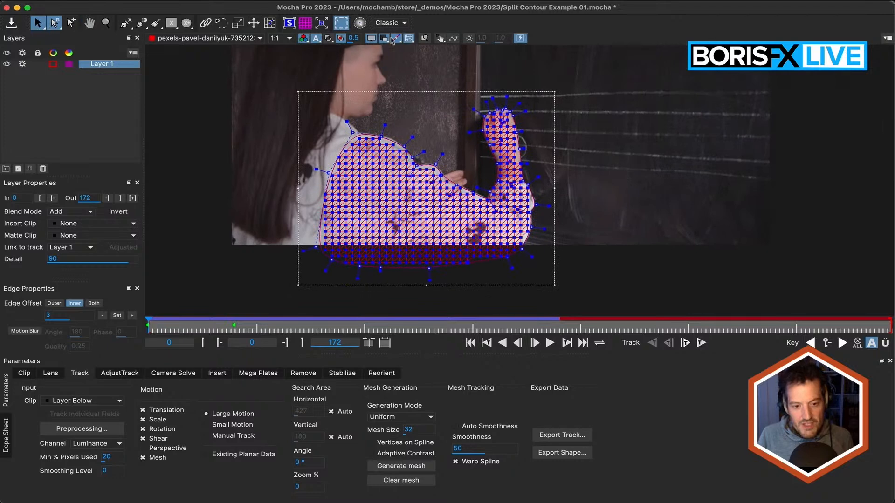
Step: Hide the mesh, select the spline points around the hand and forearm, and split them into their own layer with Split Contour
left_click(408, 39)
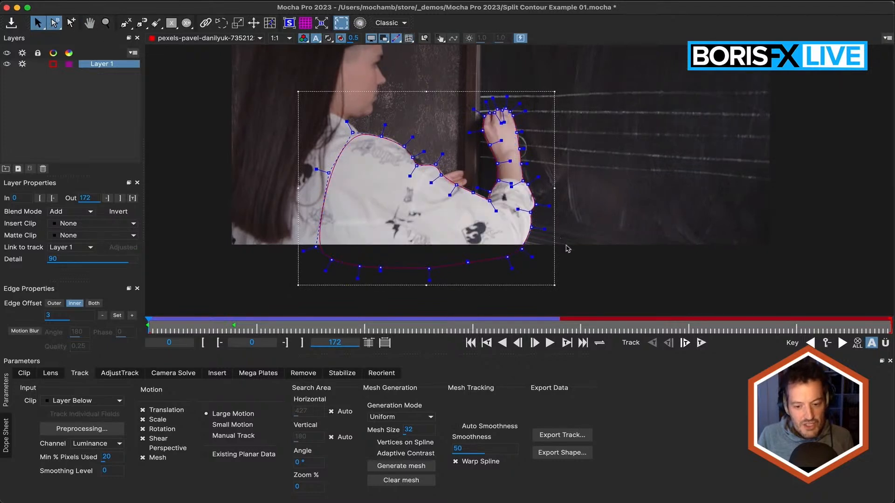
mouse_move(503, 231)
left_mouse_down()
mouse_move(481, 190)
mouse_move(469, 108)
mouse_move(493, 86)
mouse_move(544, 93)
mouse_move(579, 135)
mouse_move(575, 209)
mouse_move(560, 230)
left_mouse_up()
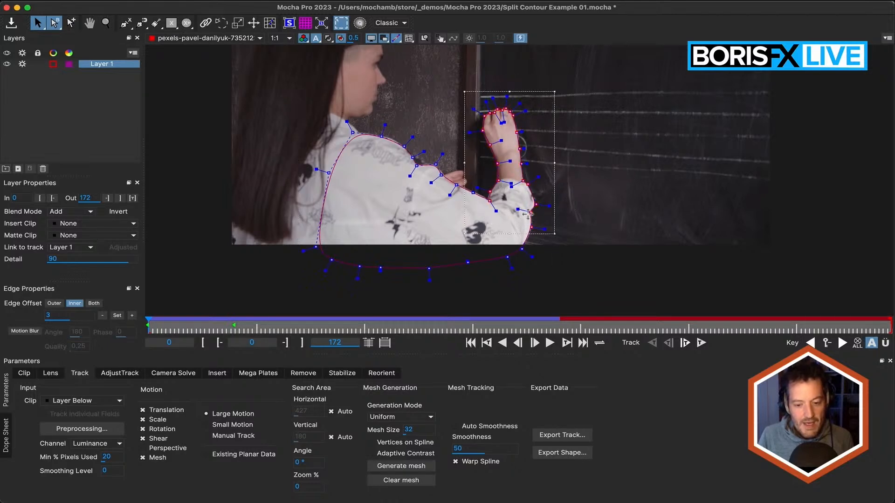
left_click(100, 1)
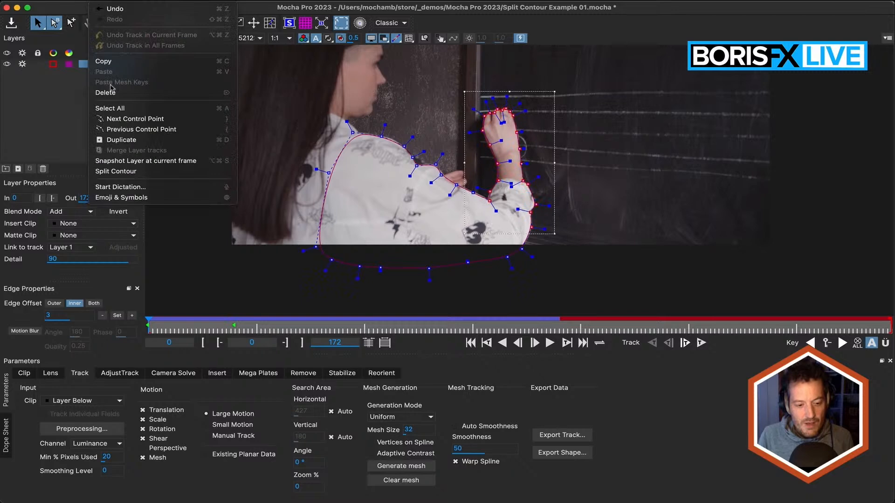
left_click(126, 172)
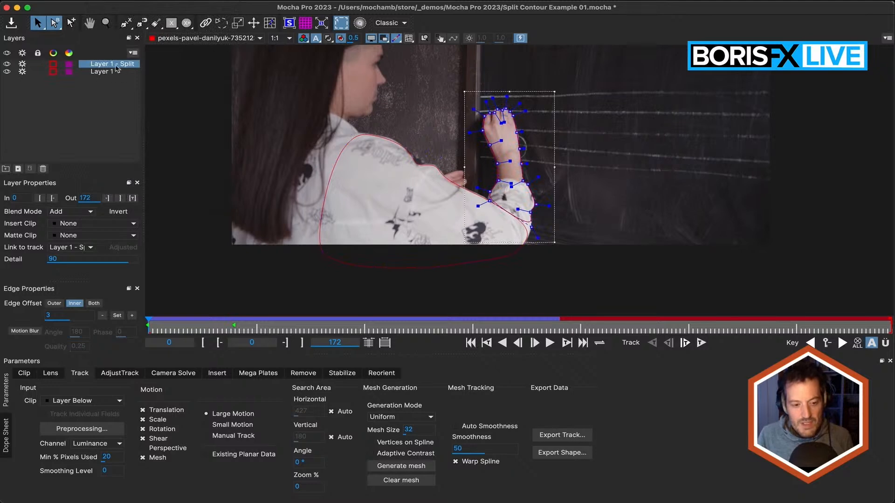
Step: Show the layer mattes, play the clip to review the split forearm layer, and return to frame 0
left_click(328, 39)
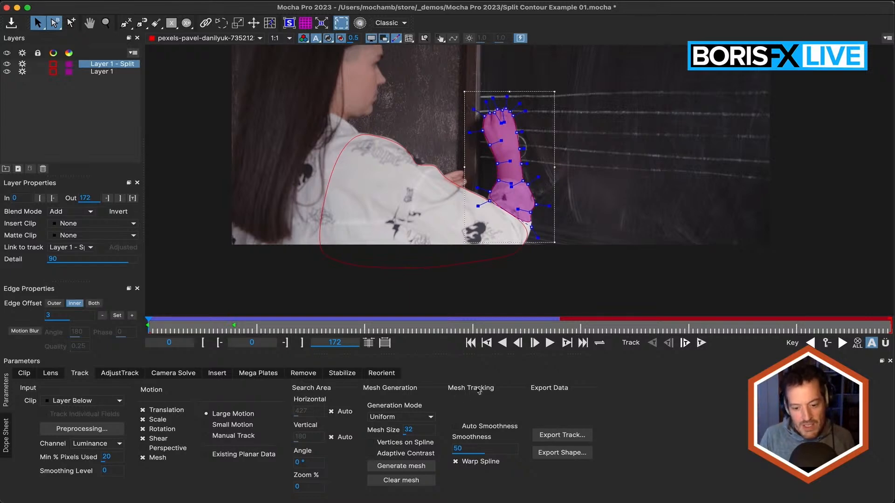
key("t")
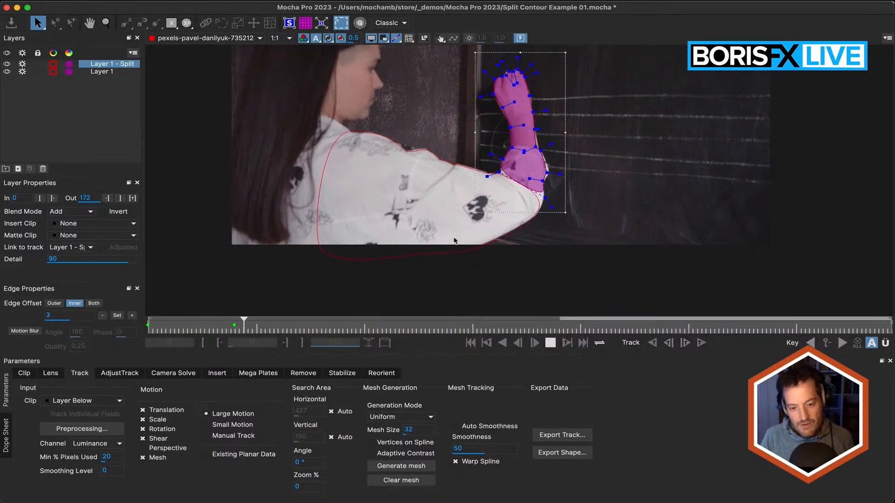
left_click(551, 343)
left_click(472, 344)
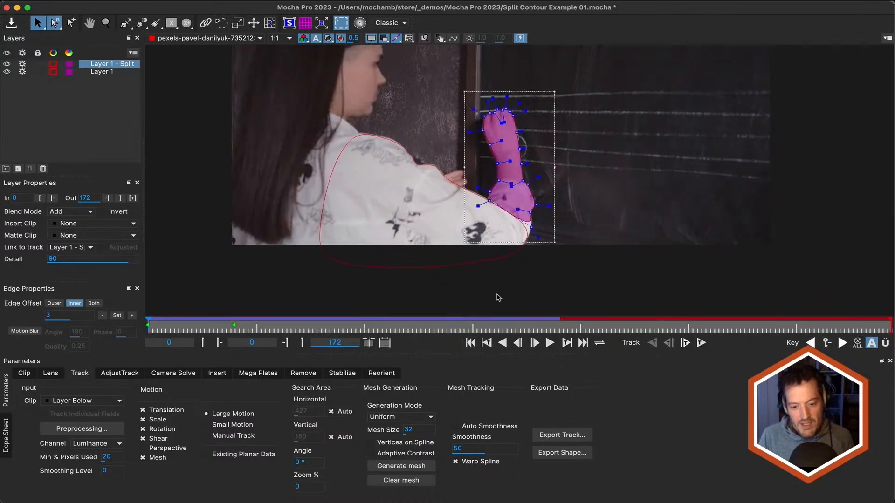
Step: Open the recent project Snapshot Duplicate Example 04.mocha without saving the changes to the current project
scroll(528, 229, "up", 2)
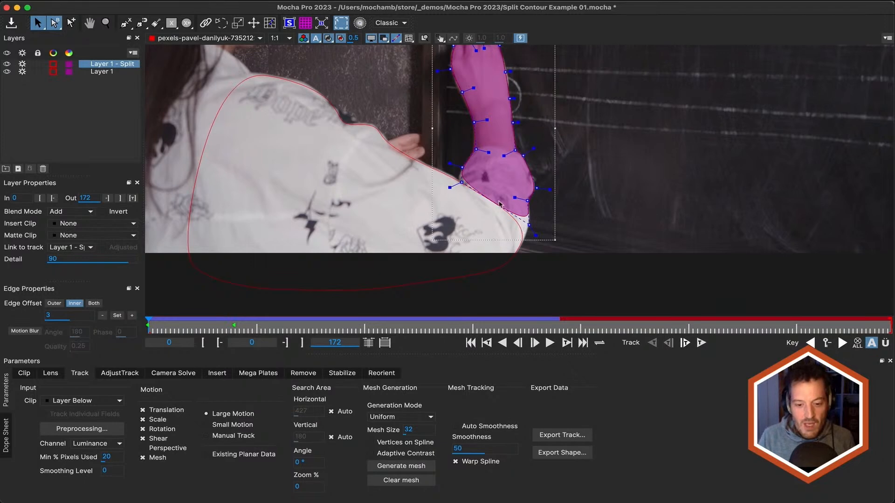
scroll(499, 204, "down", 2)
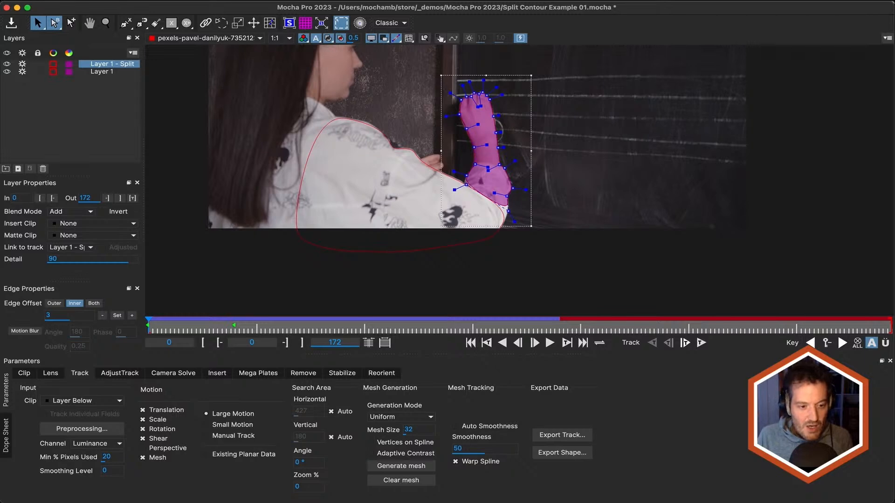
left_click(77, 1)
mouse_move(102, 32)
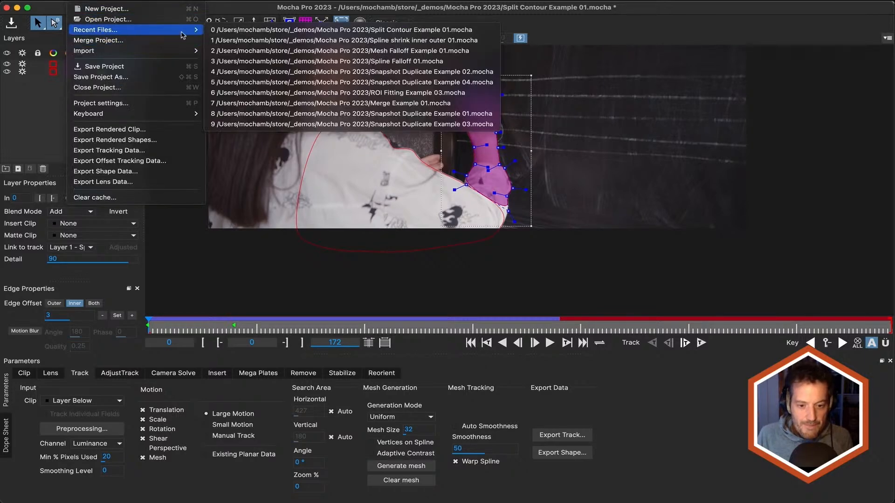
left_click(343, 84)
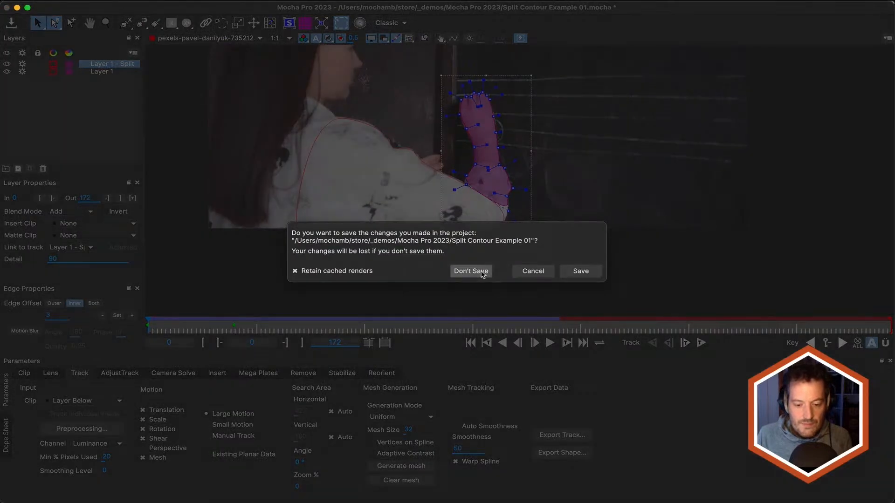
left_click(471, 266)
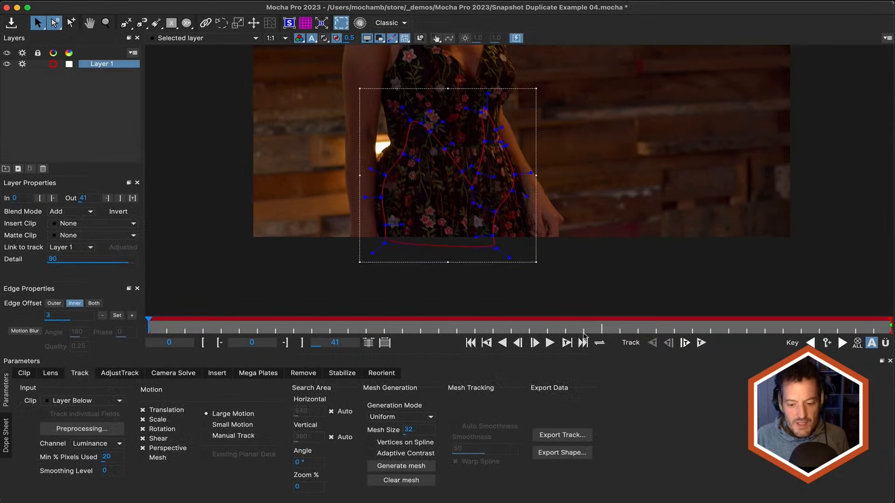
Step: Track the dress spline on Layer 1 backwards from frame 41, stop partway, and go to frame 15
left_click(582, 342)
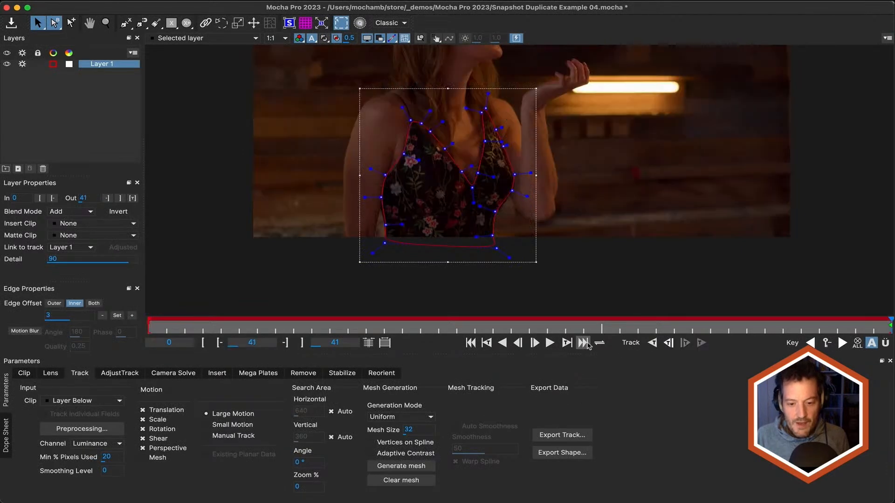
left_click(652, 343)
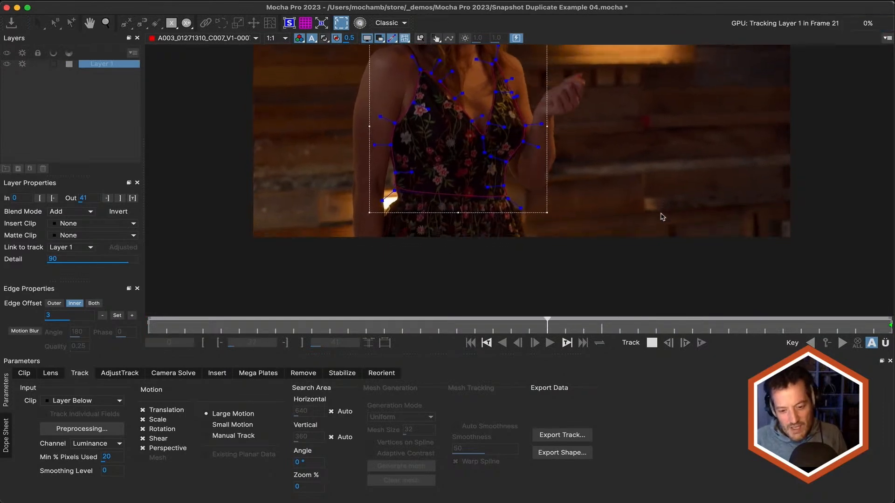
left_click(651, 343)
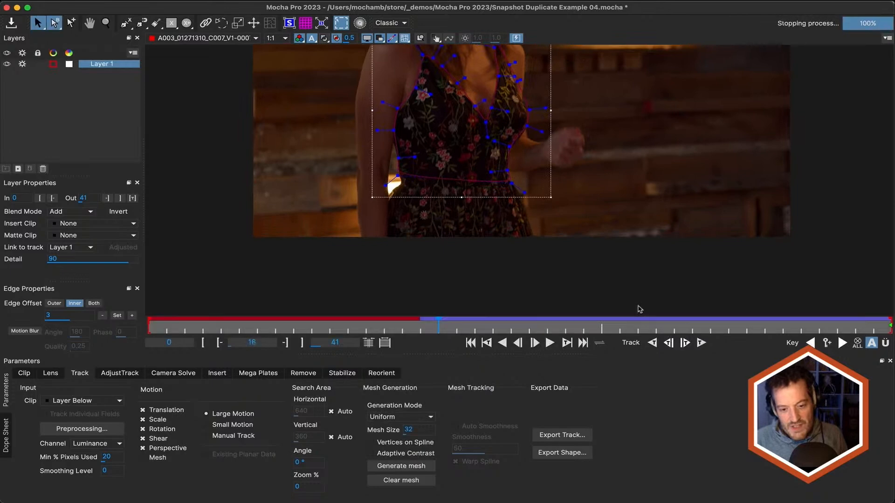
left_click_drag(591, 152, 567, 180)
scroll(536, 228, "up", 2)
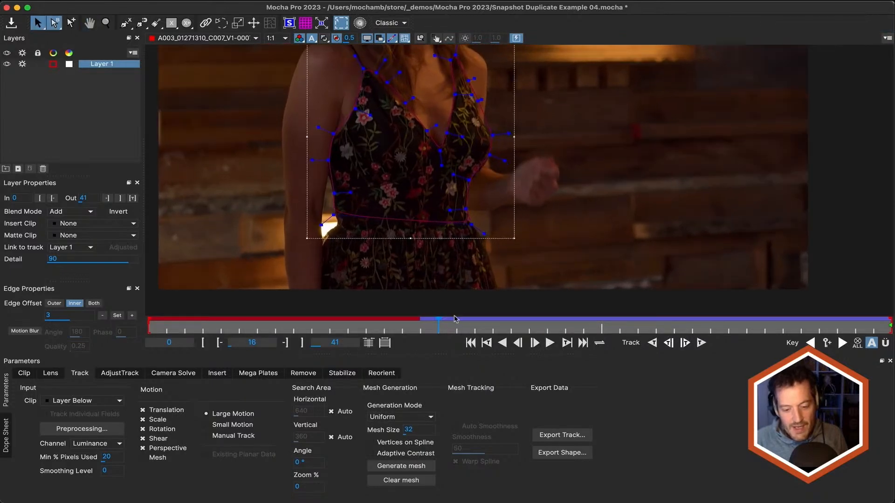
left_click_drag(439, 324, 420, 329)
scroll(594, 134, "down", 3)
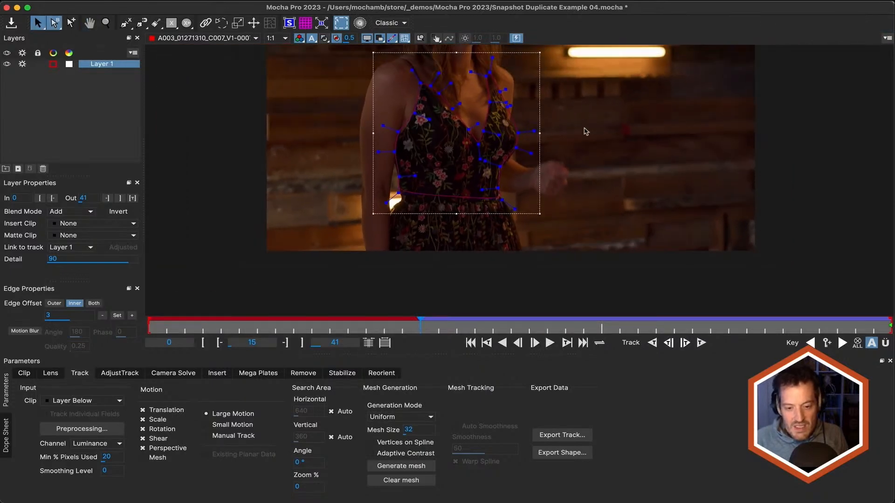
left_click_drag(585, 123, 575, 141)
scroll(575, 139, "up", 1)
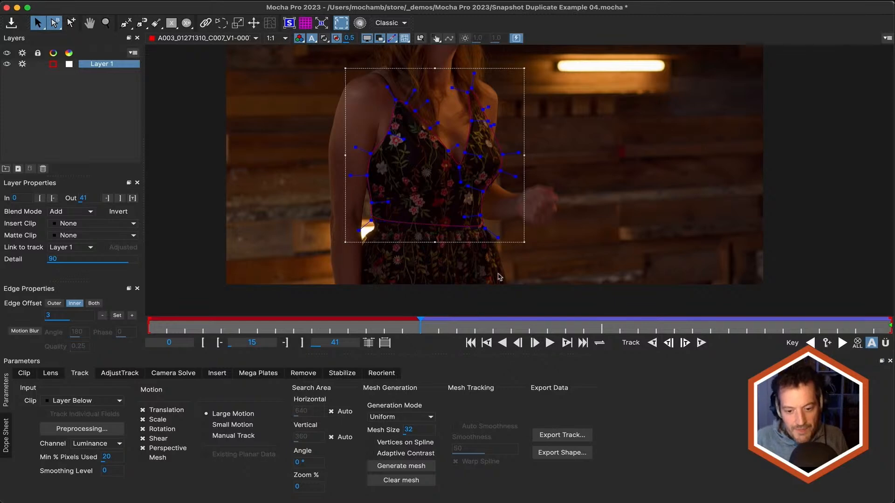
Step: Snapshot Layer 1 at frame 15, then turn off the original Layer 1's processing and visibility
right_click(483, 229)
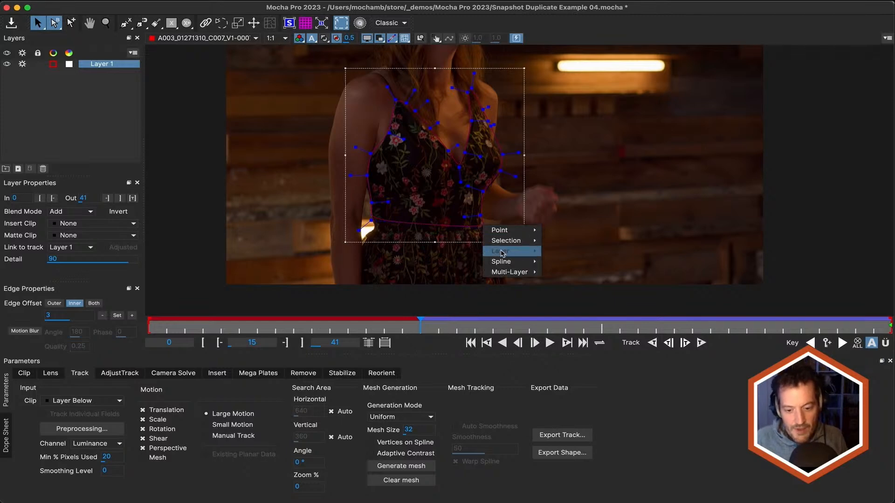
mouse_move(503, 252)
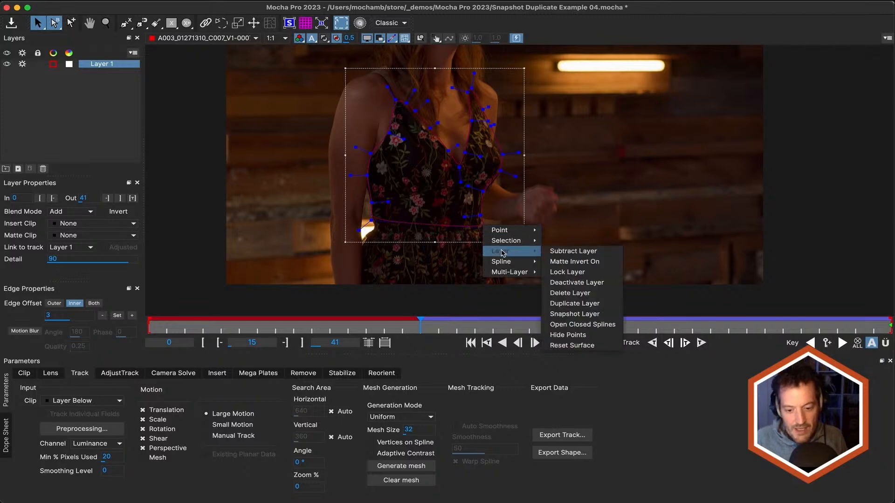
left_click(576, 314)
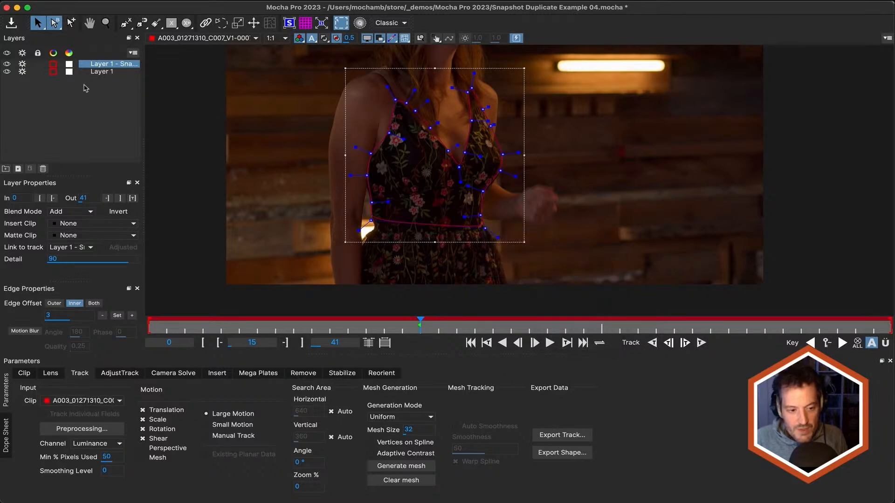
left_click(23, 72)
left_click(7, 71)
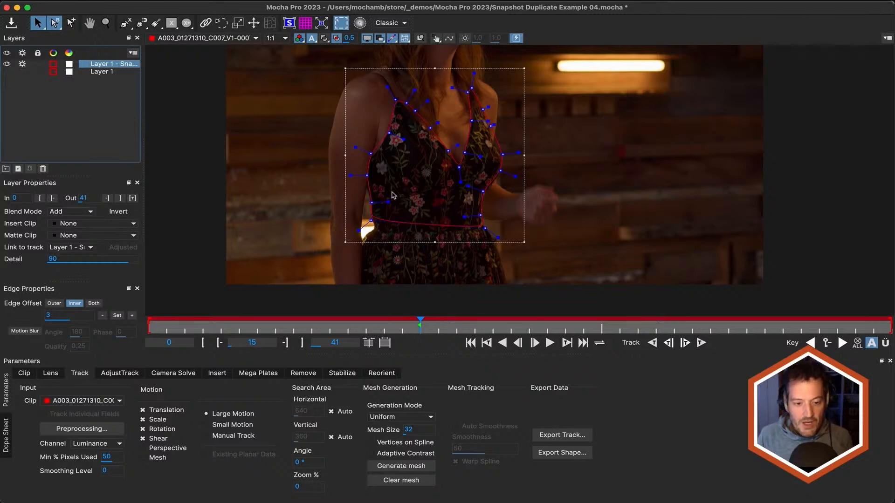
Step: Add points to the snapshot layer's lower edge and extend its spline down around the skirt past the frame's bottom
left_click(70, 23)
left_click_drag(394, 222, 362, 266)
left_click_drag(453, 239, 504, 274)
left_click(390, 269)
left_click_drag(389, 270, 353, 297)
left_click_drag(481, 279, 503, 296)
Step: Track the snapshot layer forwards from frame 15 to the end, then backwards from frame 15, stopping partway
left_click(700, 343)
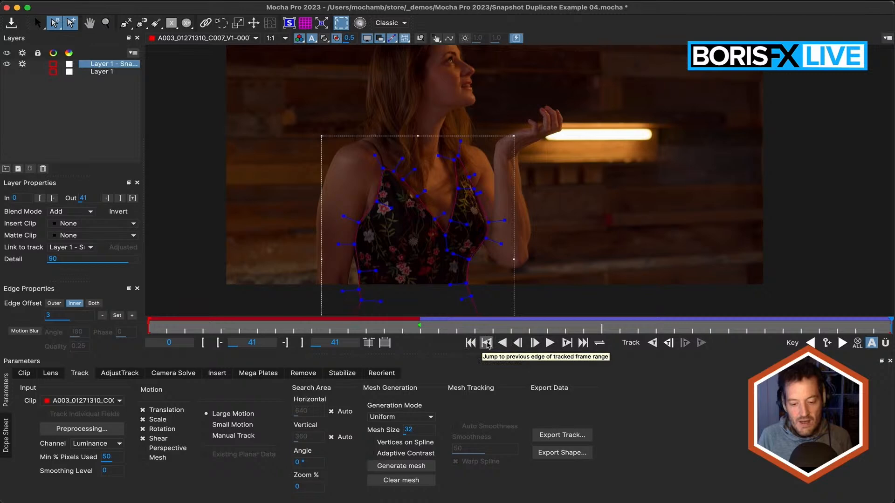
left_click(487, 343)
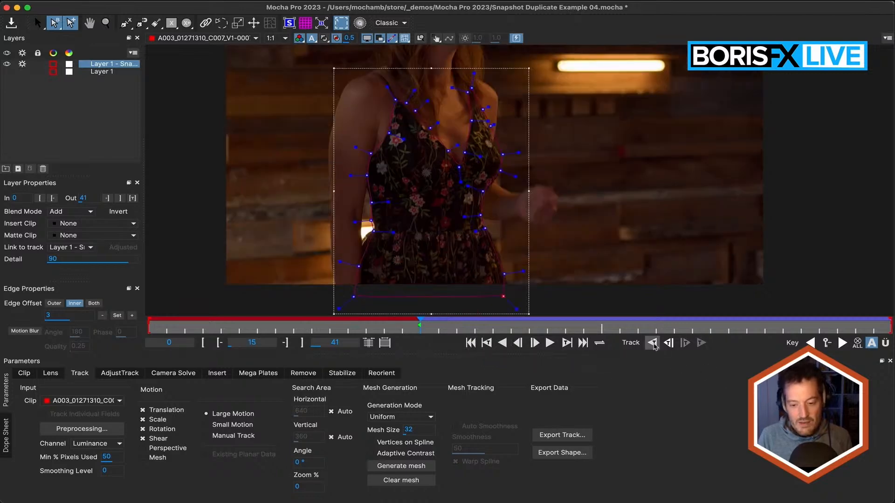
left_click(652, 343)
left_click(652, 343)
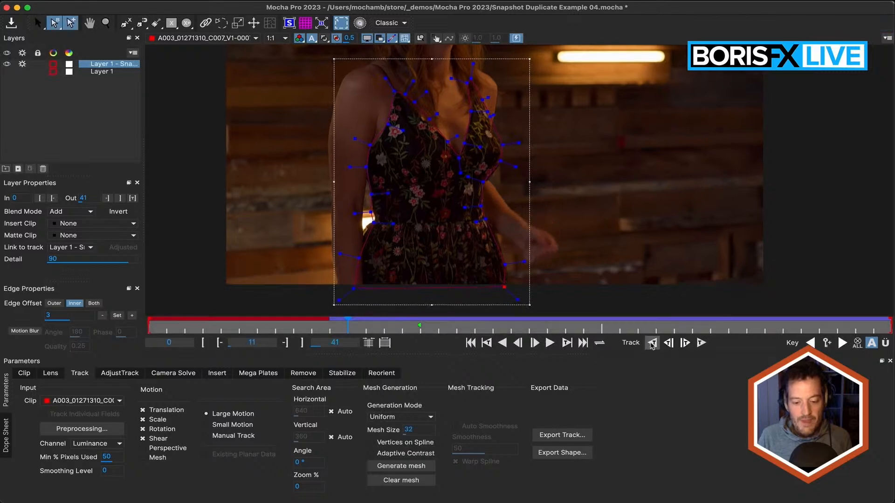
Step: Set the snapshot layer's In point to frame 10 and scrub the timeline to review it
left_click_drag(348, 325, 328, 325)
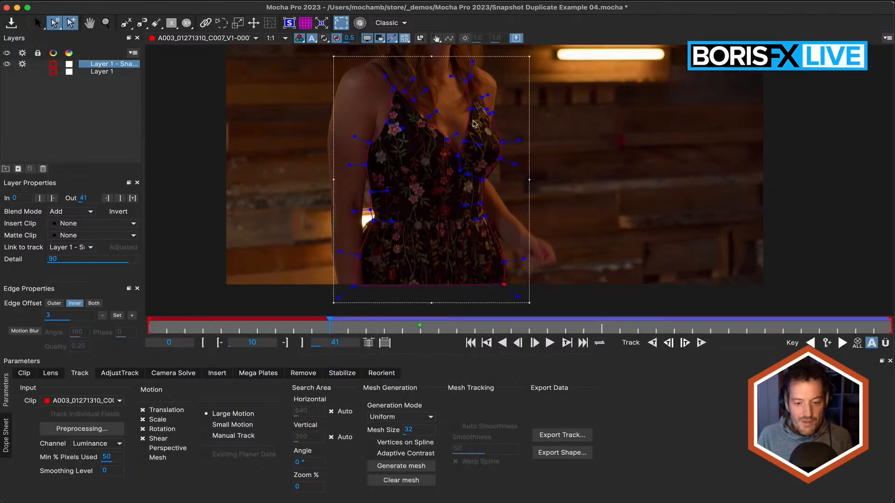
left_click(132, 200)
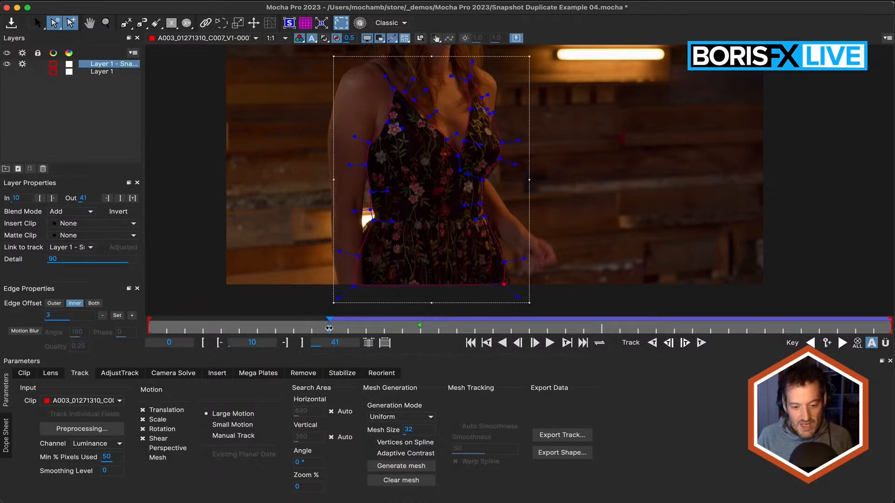
left_click_drag(329, 328, 694, 329)
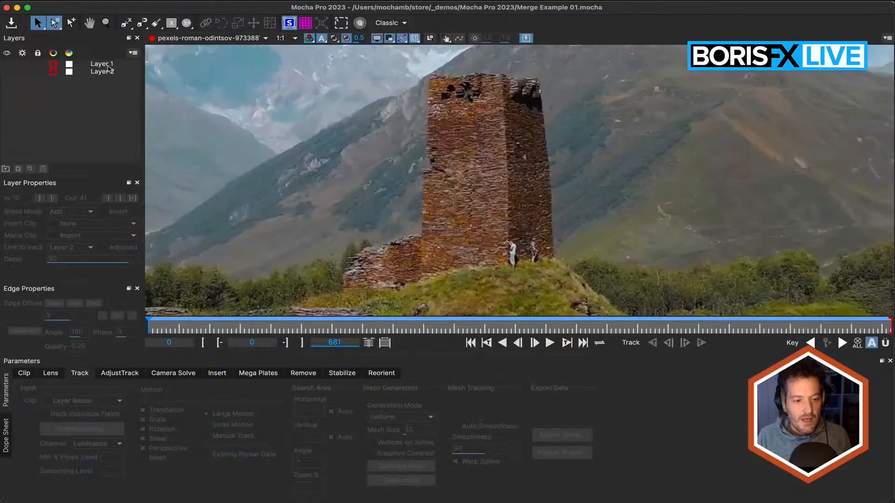
Step: In Merge Example 01, show Layer 1 and play its track on the tower face up to frame 251
left_click(107, 65)
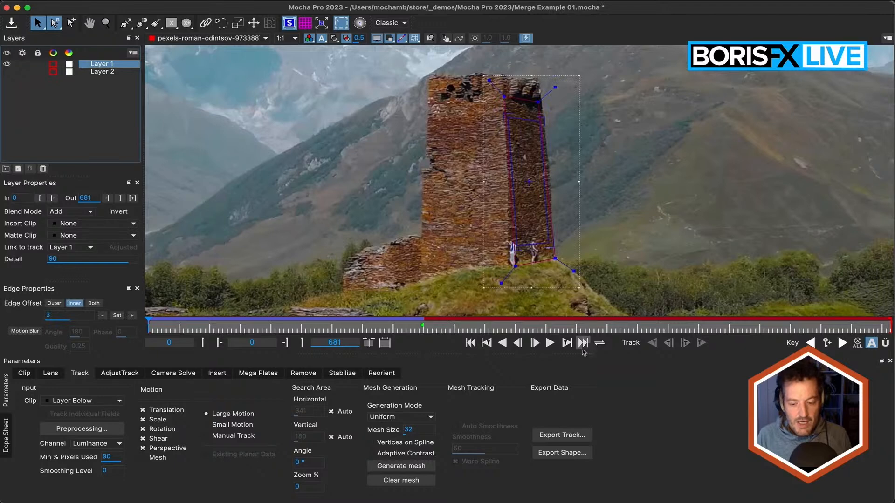
left_click(550, 343)
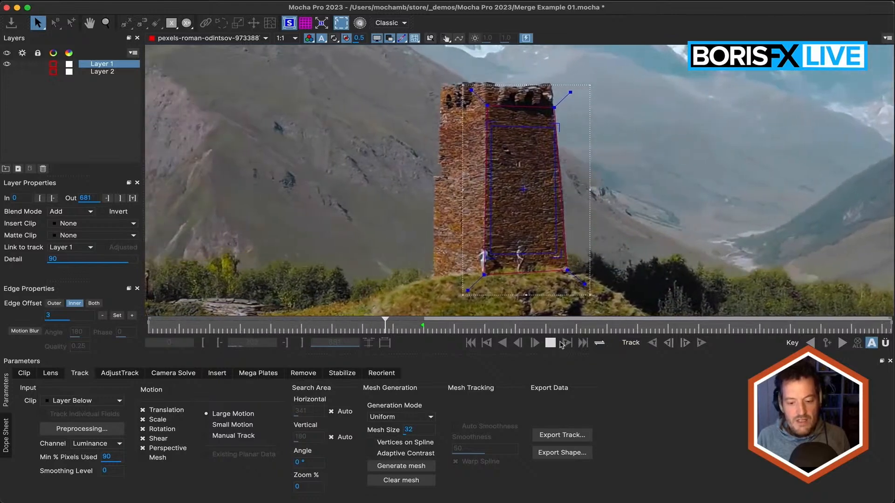
left_click(550, 344)
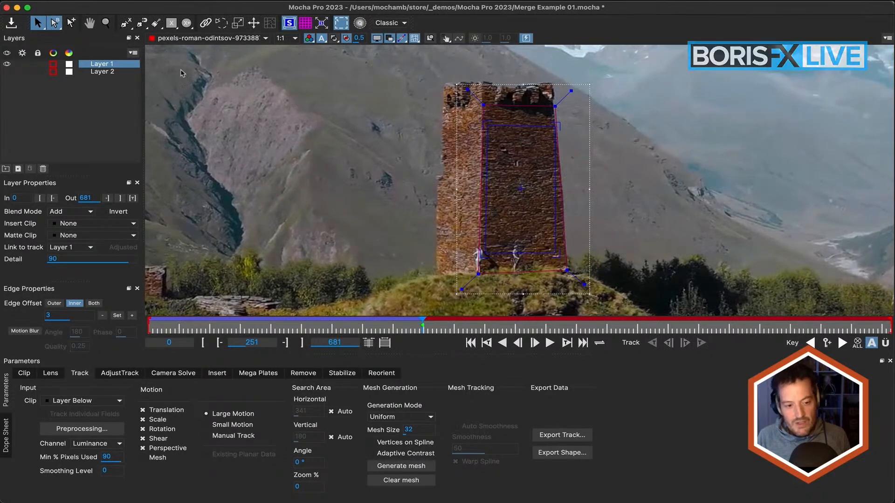
Step: Show Layer 2 alone, play its track backwards from frame 681, and return to frame 0
left_click(122, 72)
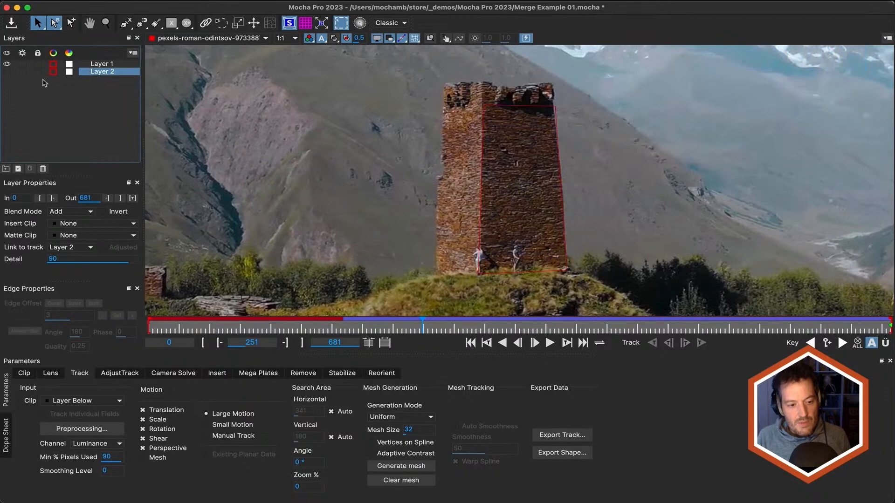
left_click(7, 71)
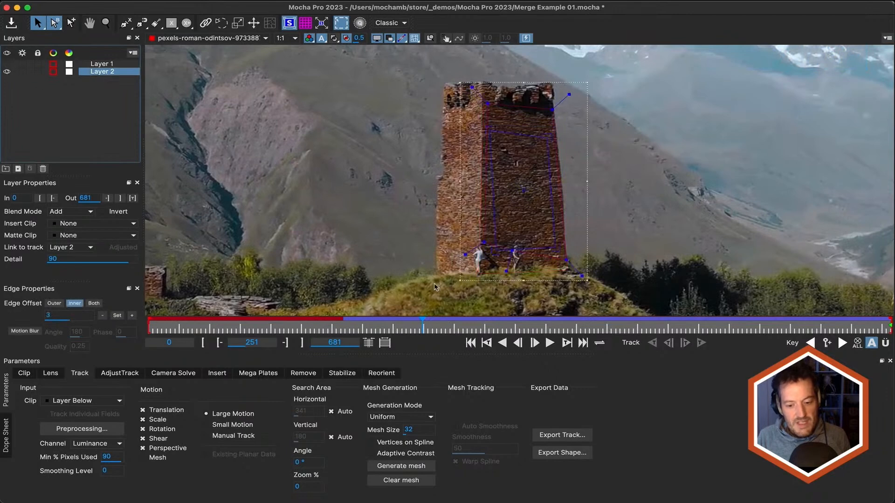
left_click(582, 343)
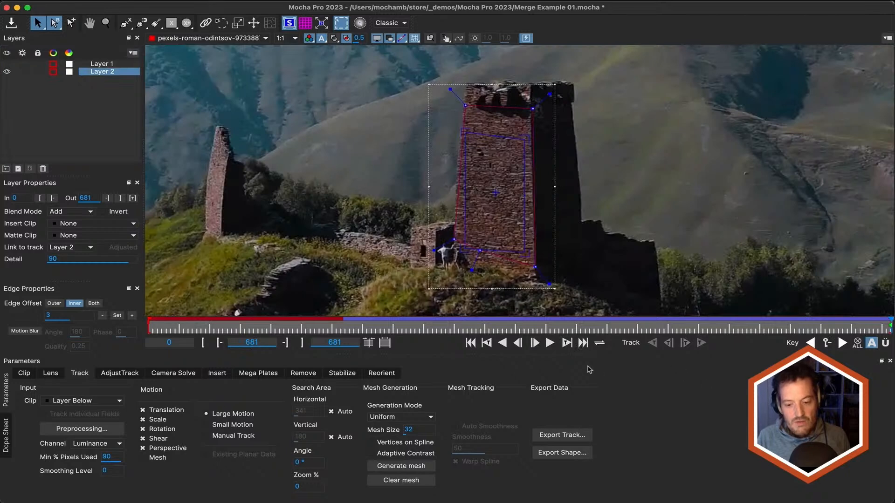
left_click(502, 343)
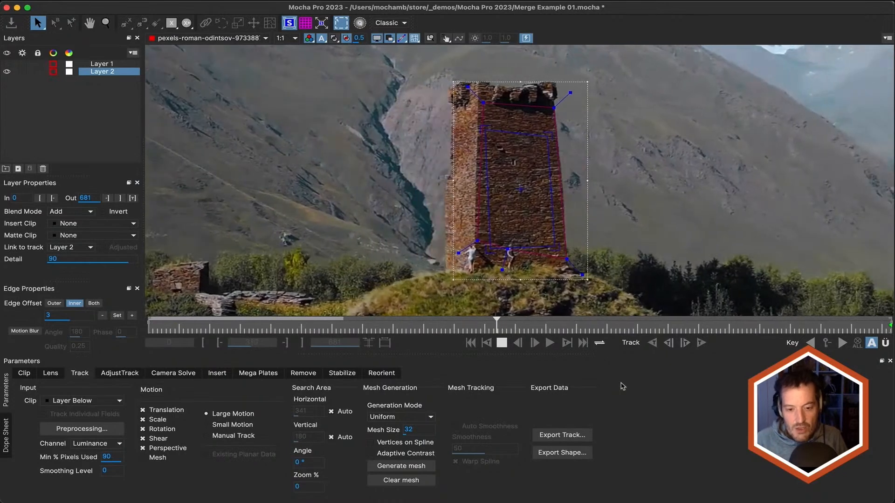
left_click(502, 343)
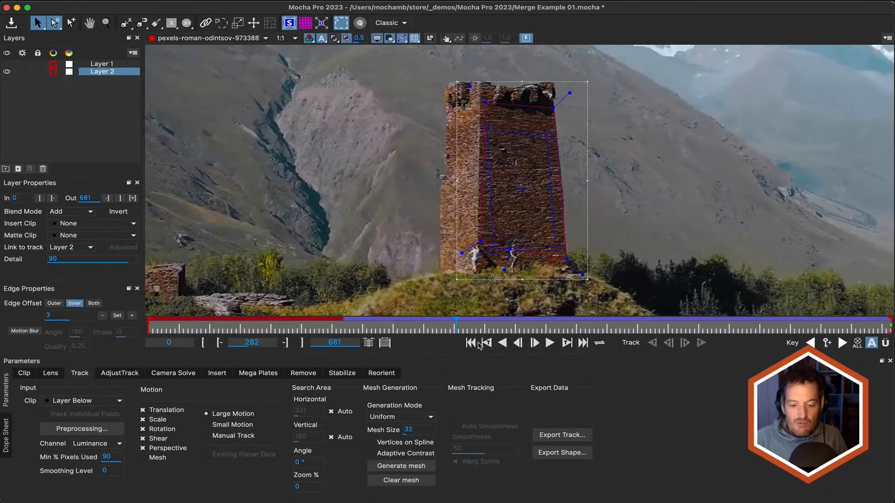
left_click(472, 343)
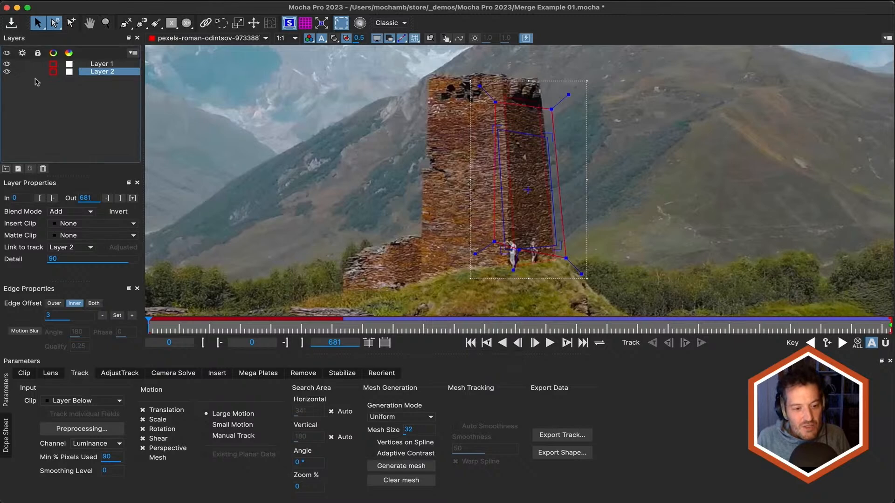
Step: Merge the tracks of Layer 1 and Layer 2 into a new layer and hide the two original layers
left_click(103, 67, "shift")
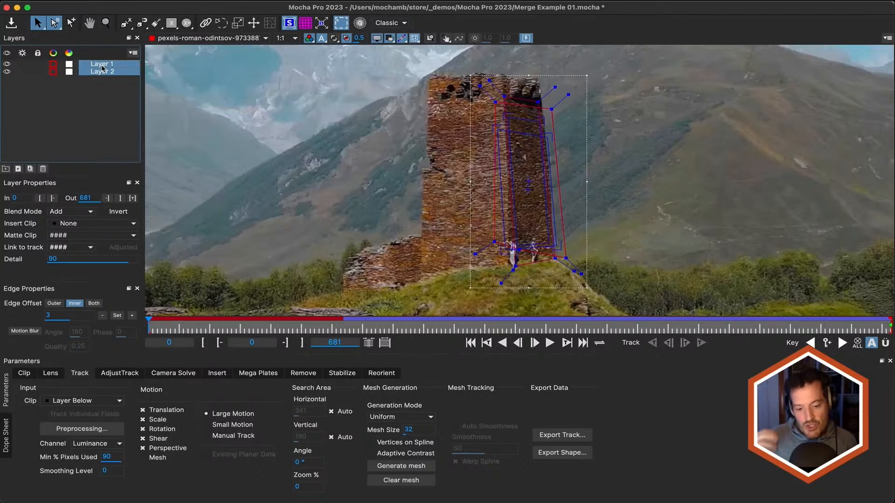
left_click(102, 66)
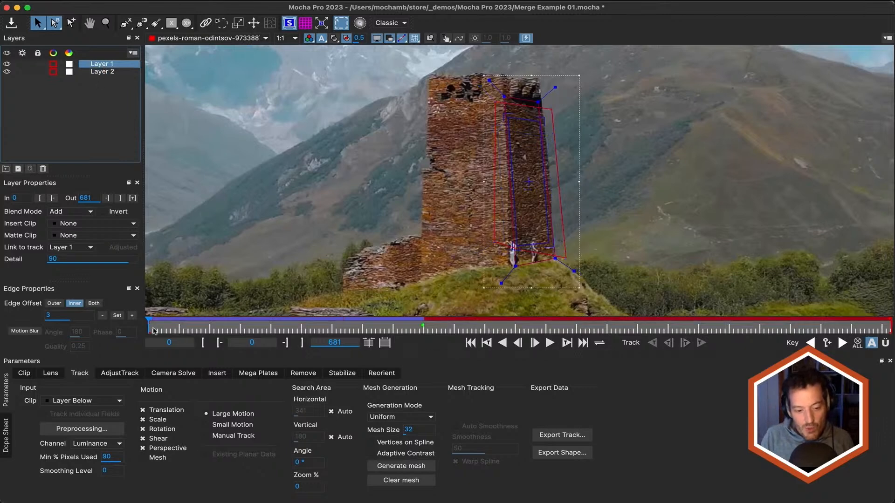
left_click(106, 73, "shift")
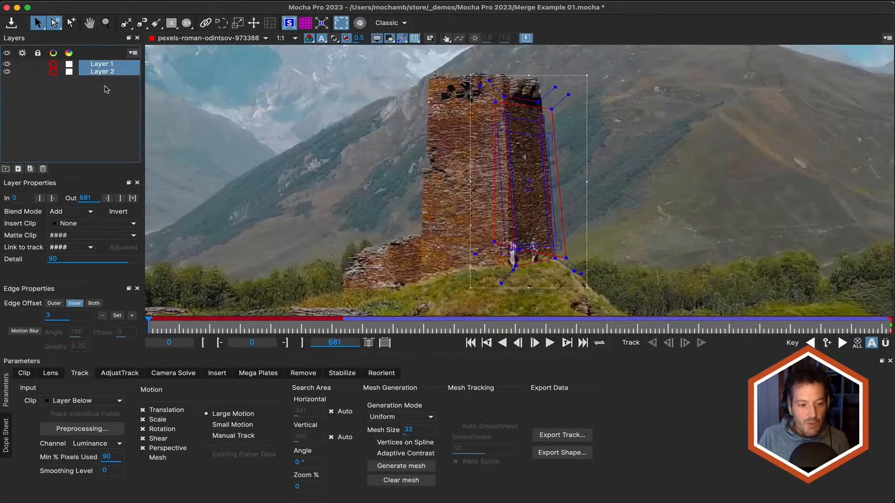
right_click(107, 74)
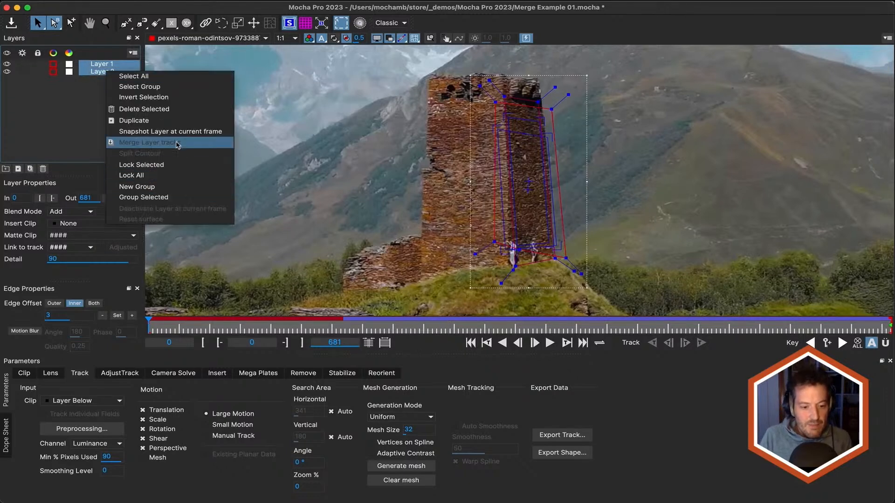
left_click(67, 132)
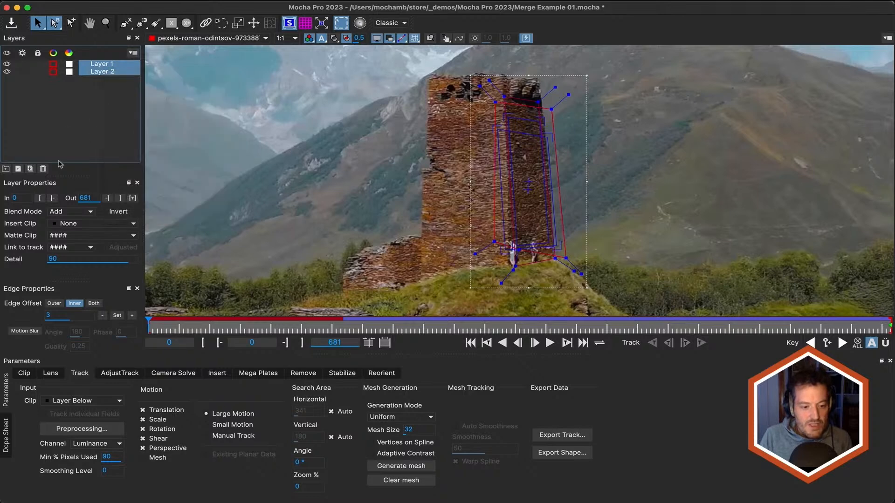
left_click(30, 170)
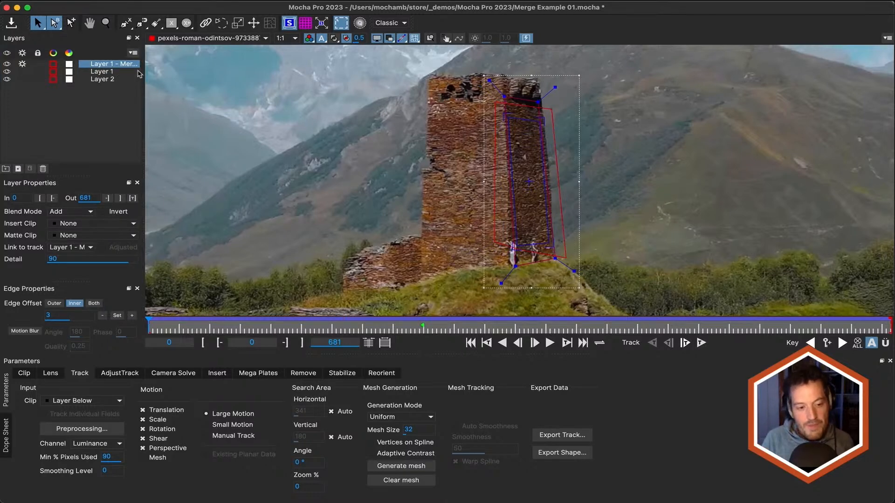
left_click(7, 80)
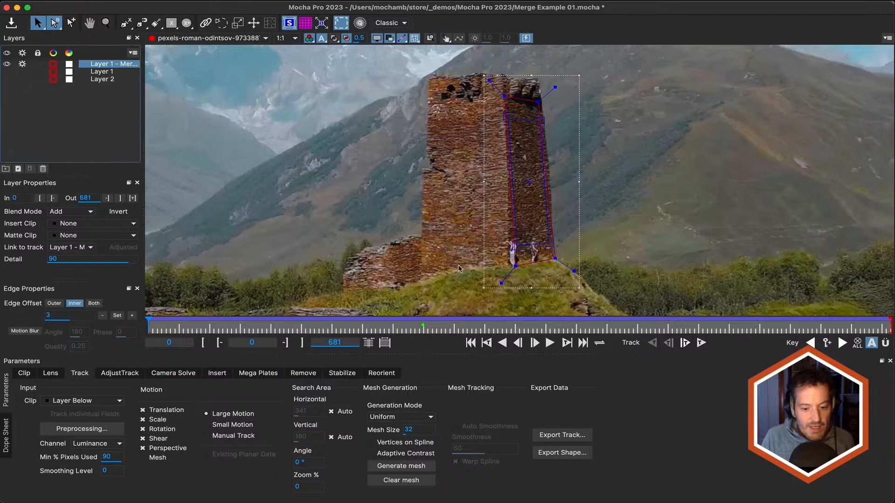
Step: Play the merged layer's track through the tower shot and return to the first frame
left_click(565, 343)
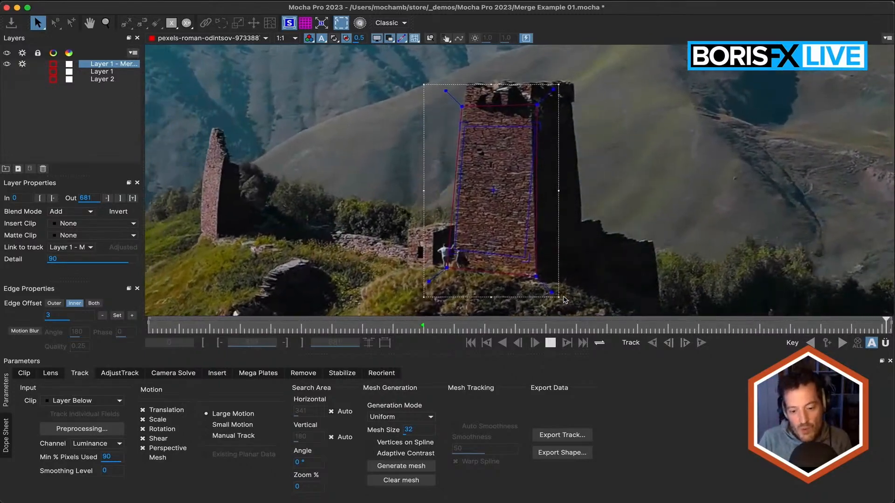
left_click(550, 343)
left_click(470, 344)
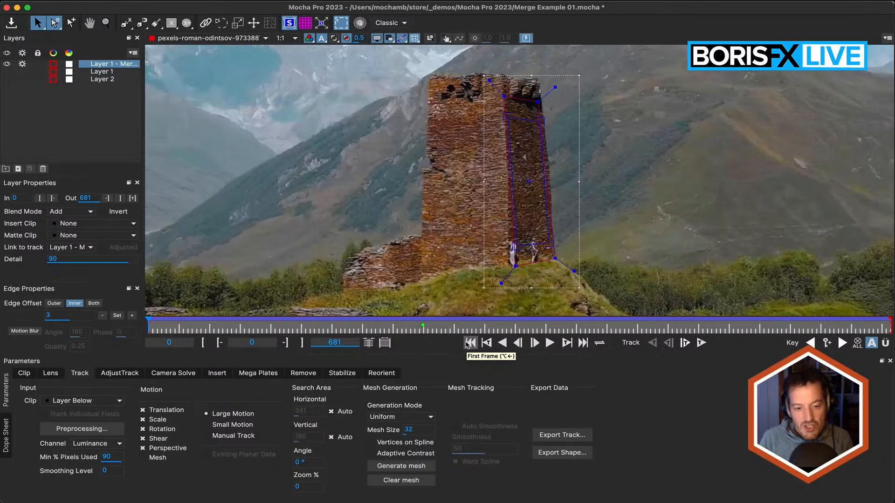
Step: Display the planar grid on the merged layer and set the grid scale to 300% in the viewer preferences
left_click(305, 24)
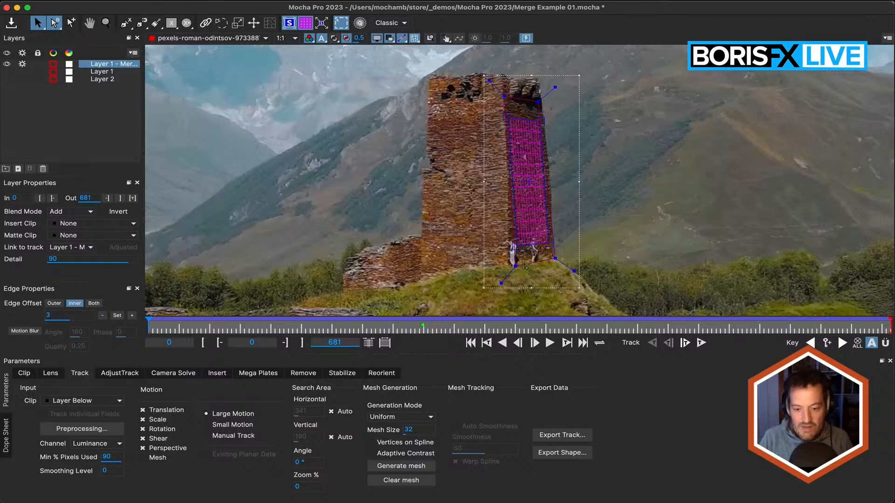
left_click(887, 41)
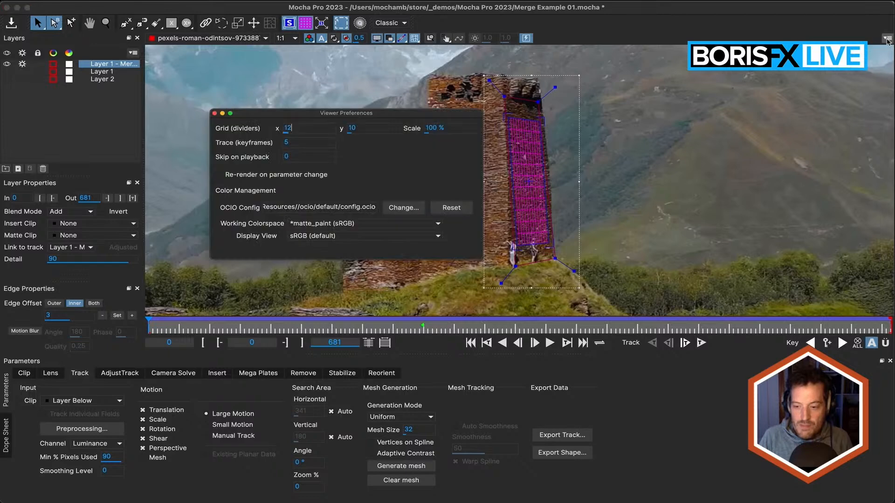
left_click(446, 128)
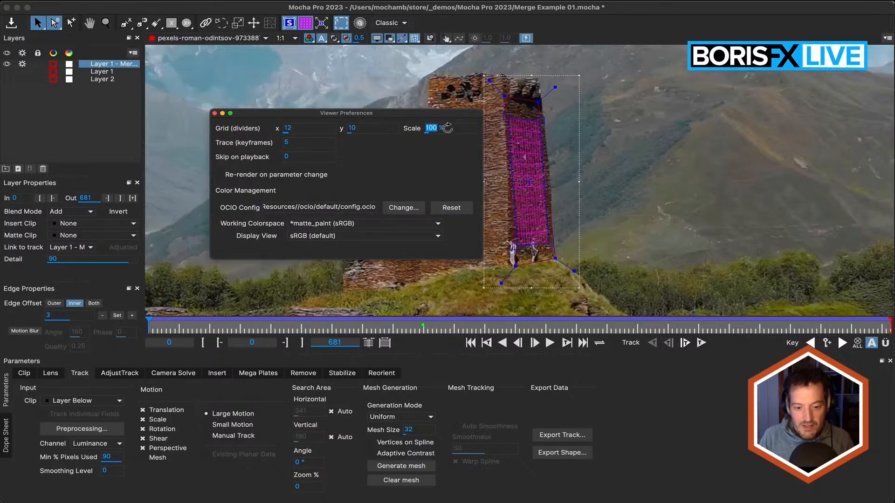
type("300")
key("Return")
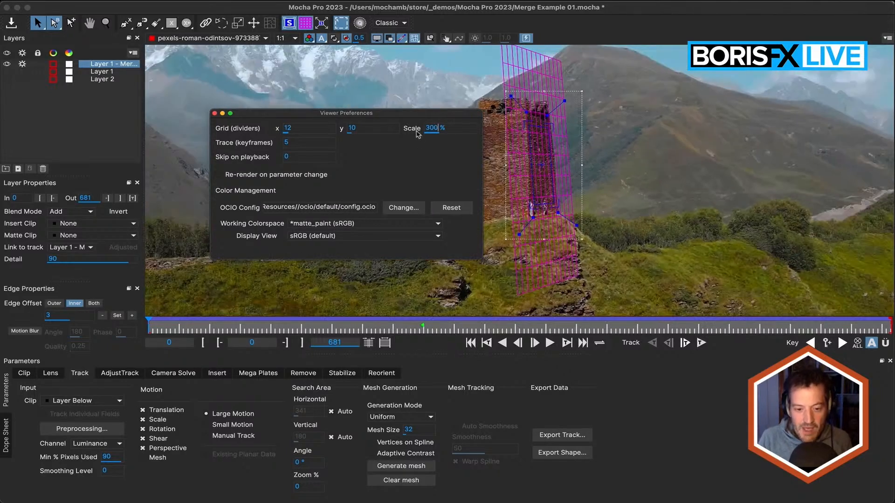
Step: Set the planar grid scale to 10%
double_click(437, 129)
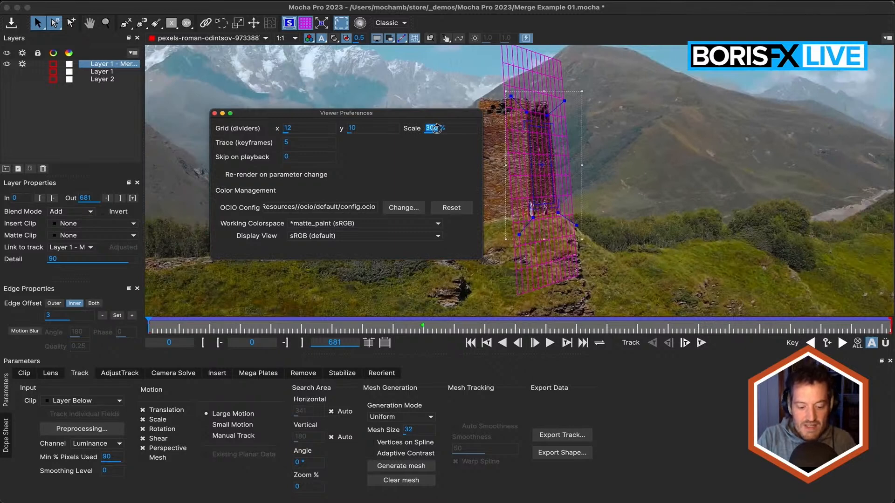
type("100")
key("Return")
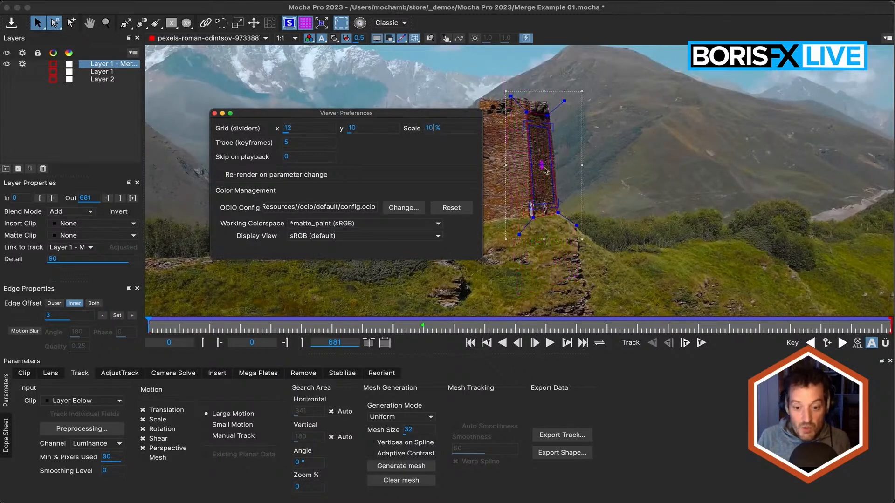
Step: Set the planar grid scale to 600%
double_click(429, 128)
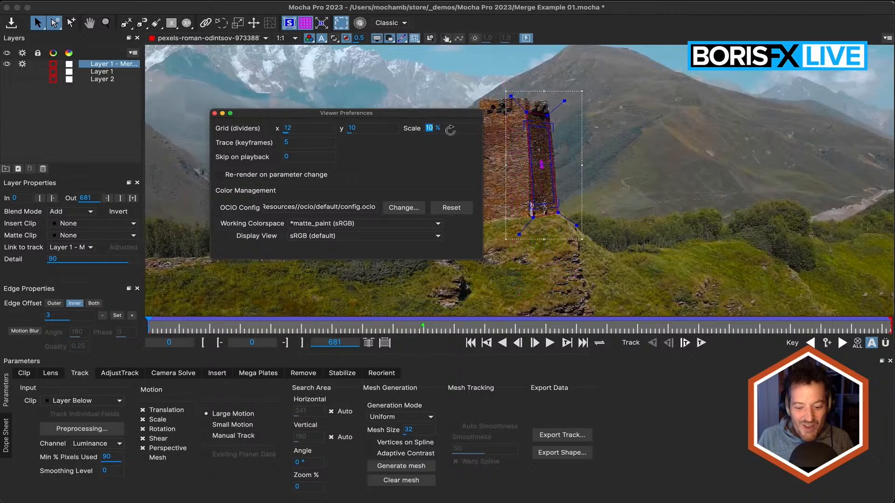
type("600")
key("Return")
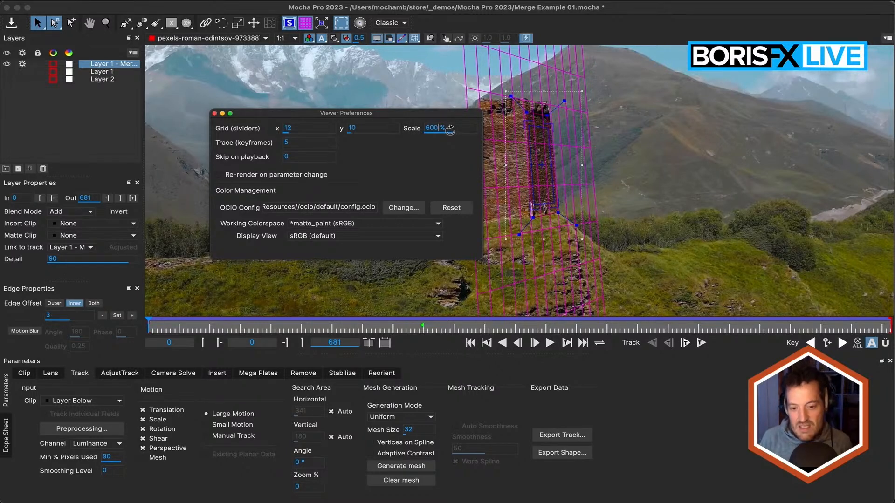
double_click(450, 130)
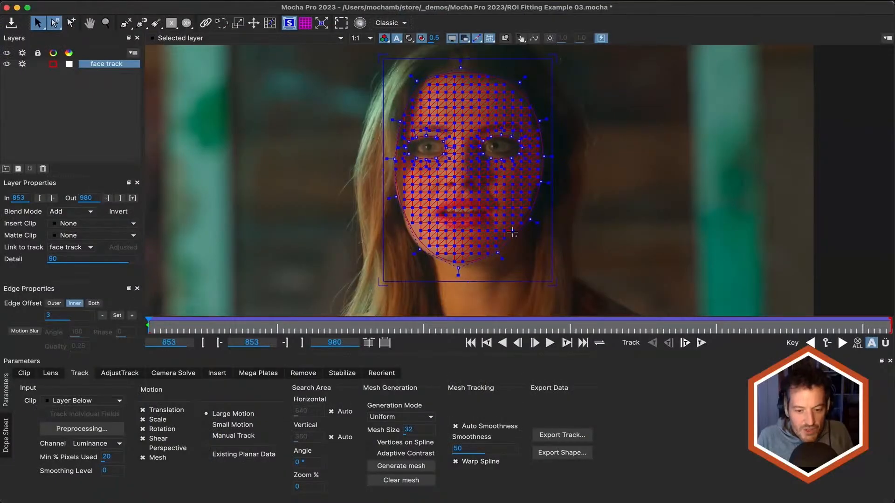
Step: In ROI Fitting Example 03, assign the Face Plate A004_01271823_C010_V1-0057_prores clip as the face track layer's insert
left_click_drag(148, 325, 125, 333)
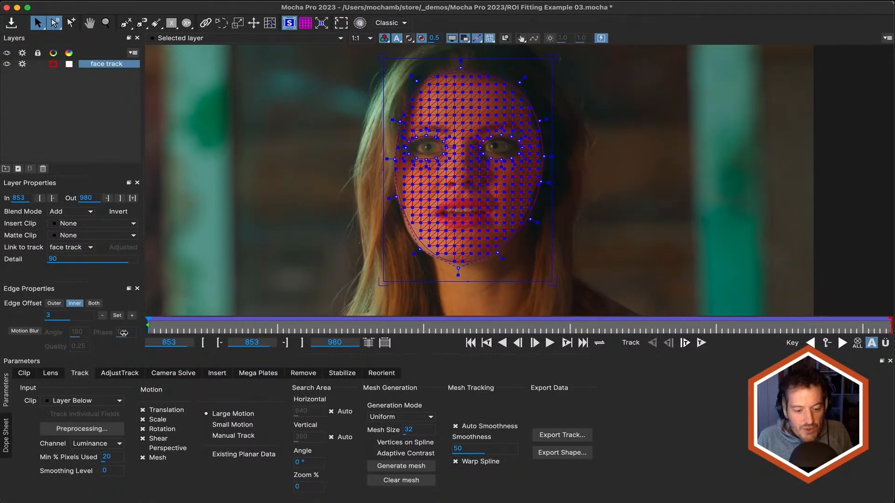
left_click(217, 375)
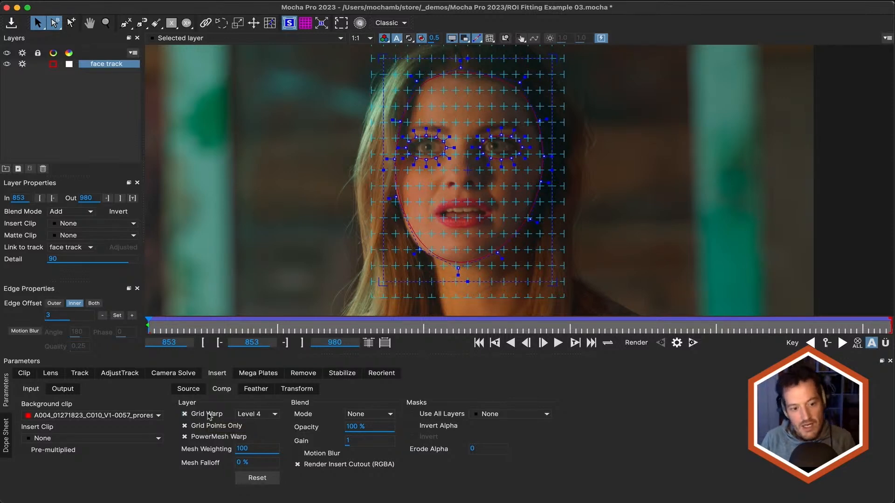
left_click(125, 224)
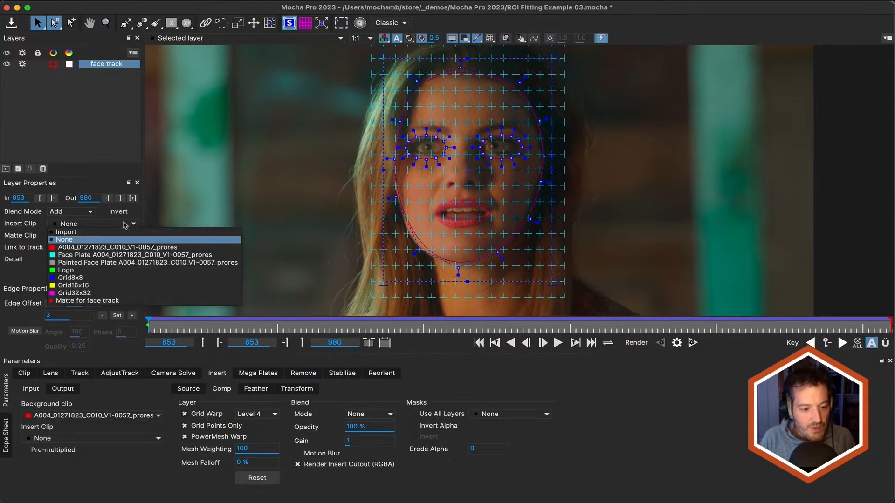
left_click(85, 256)
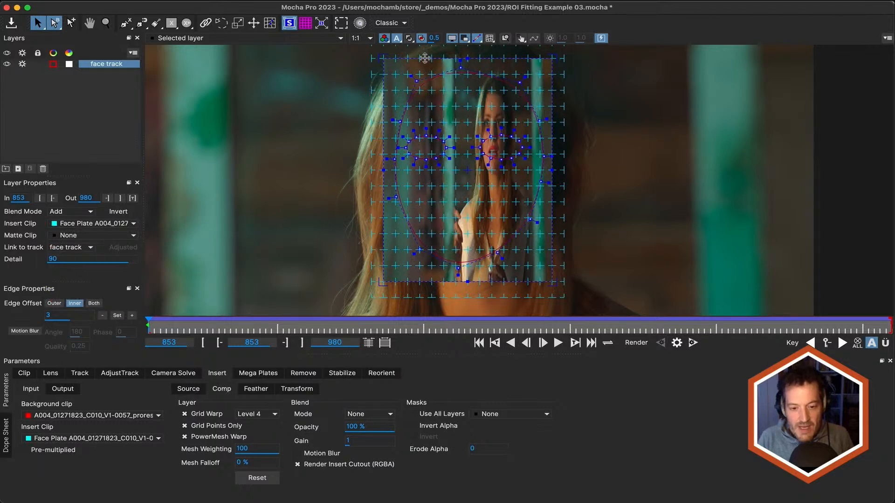
Step: Turn off Grid Warp for the insert and fit the face track layer's surface to the full image
left_click(206, 415)
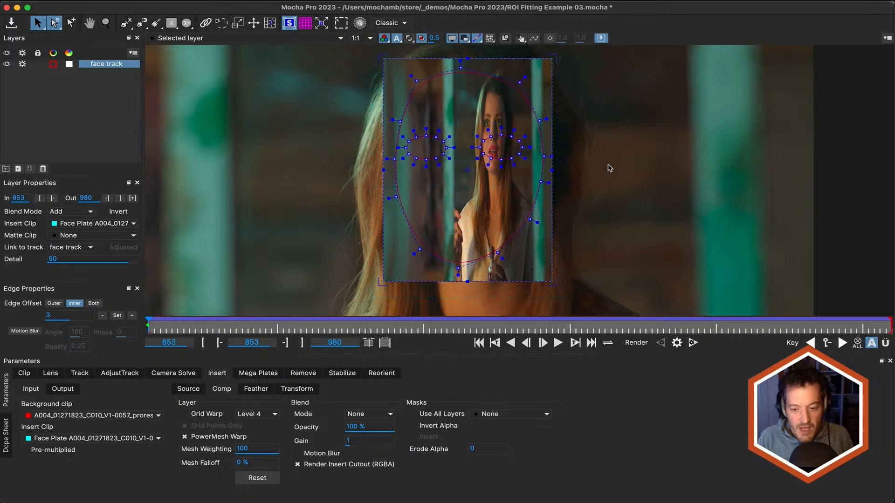
scroll(609, 168, "down", 5)
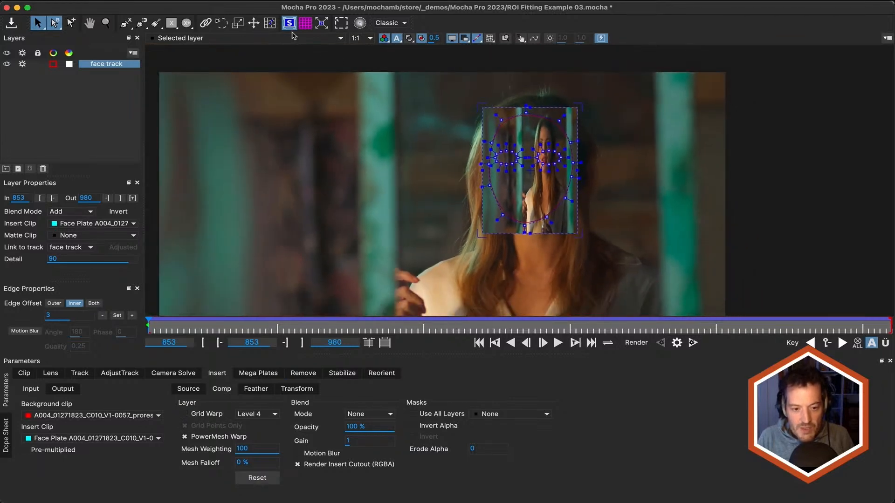
left_click(324, 25)
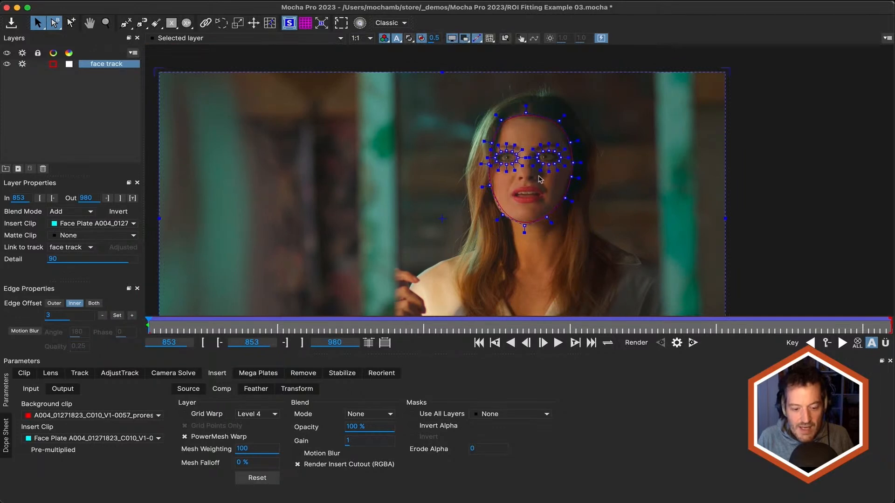
Step: Mask the insert with Use All Layers and turn Grid Warp back on
left_click(427, 414)
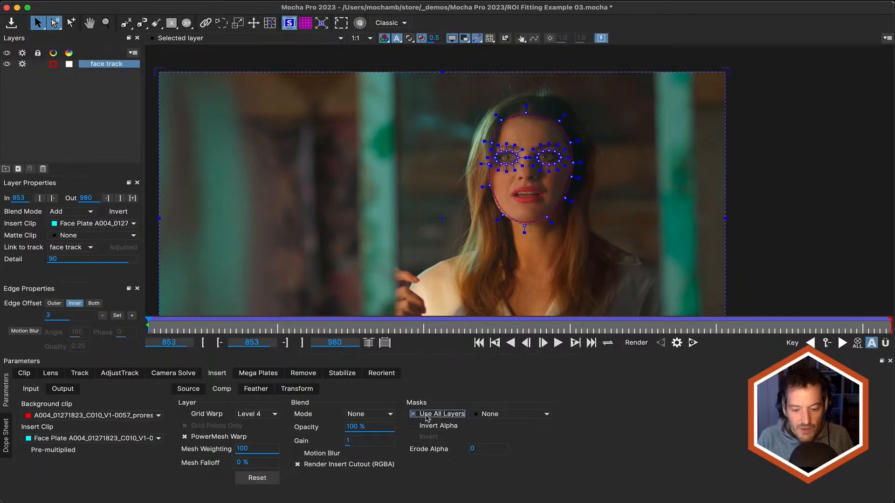
scroll(560, 159, "up", 3)
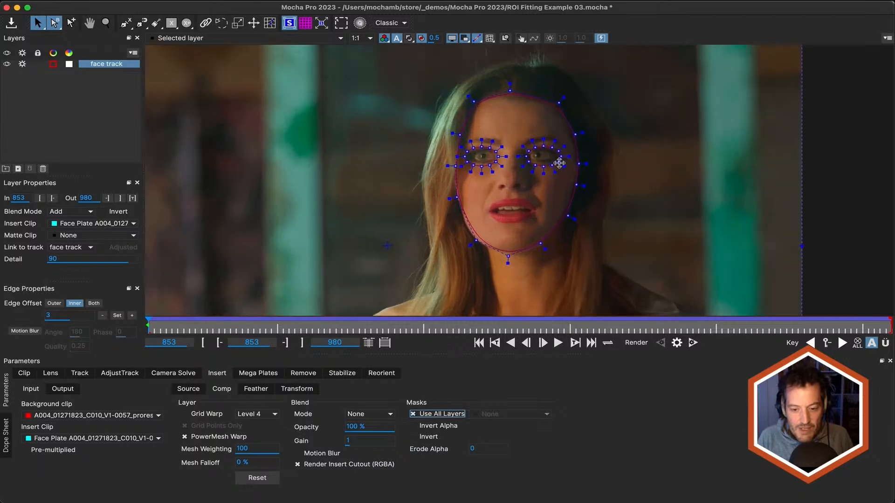
left_click(184, 414)
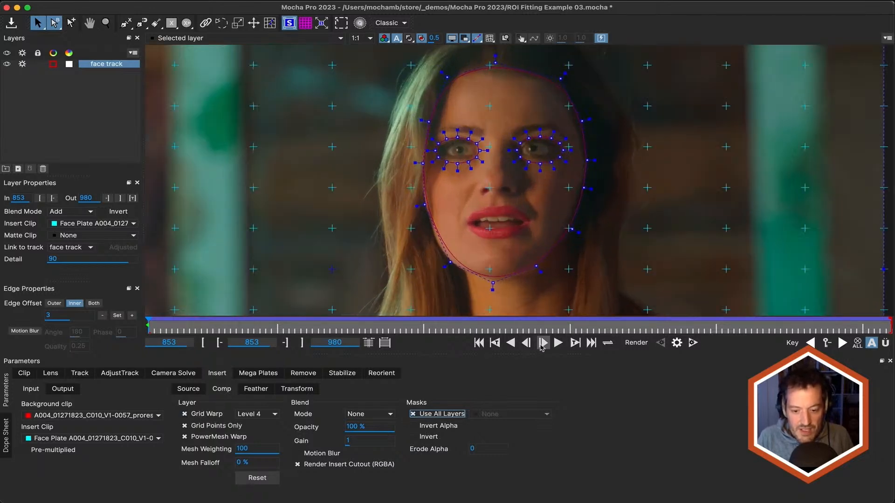
Step: Play a short stretch of the face insert with the warp grid shown and return to frame 853
left_click(557, 344)
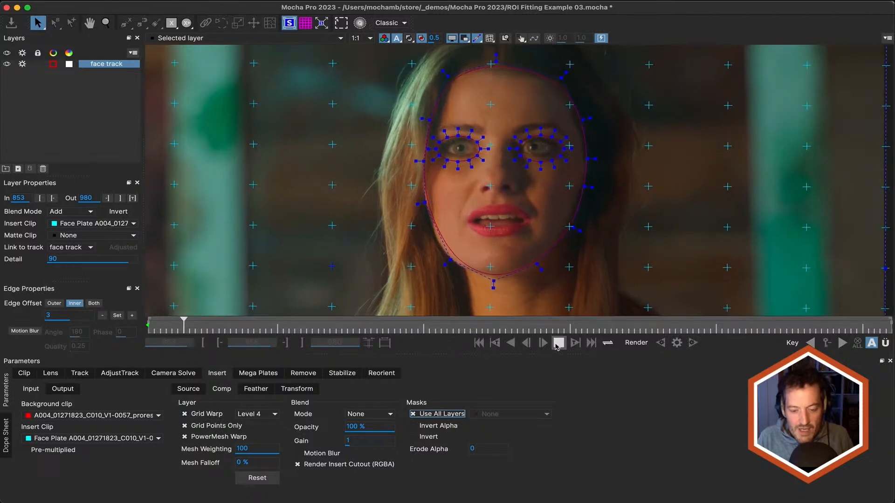
left_click(556, 346)
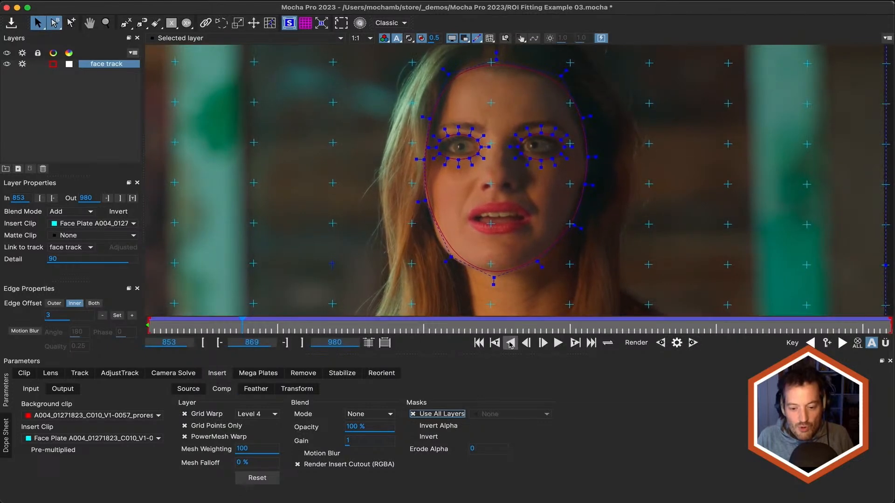
left_click(480, 343)
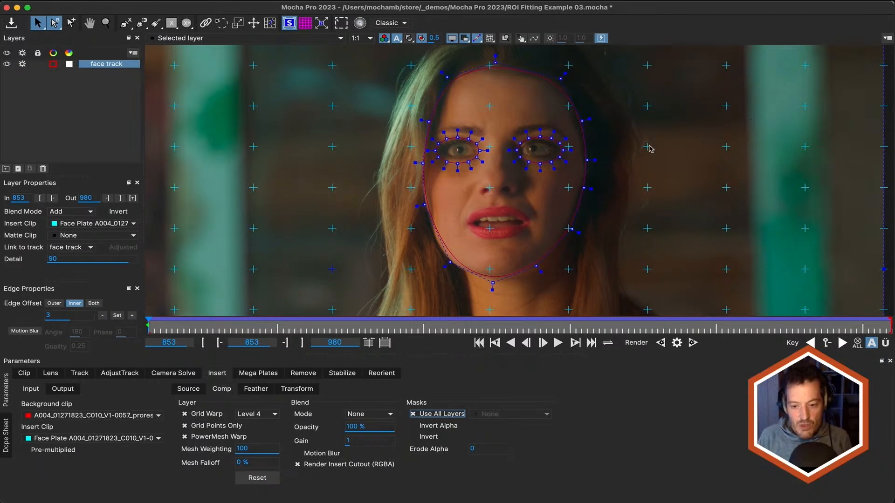
Step: Try moving a warp grid point beside the face, and undo it together with the layer mask and surface fitting changes
scroll(647, 145, "down", 5)
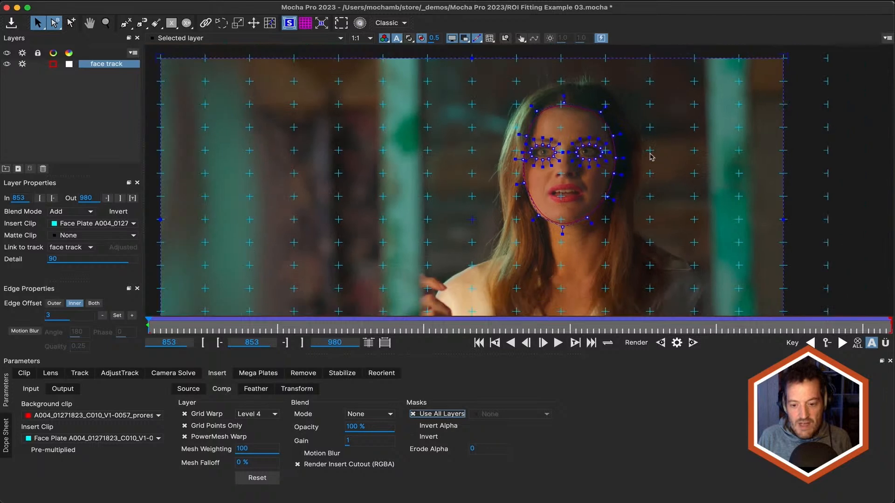
left_click_drag(649, 152, 667, 142)
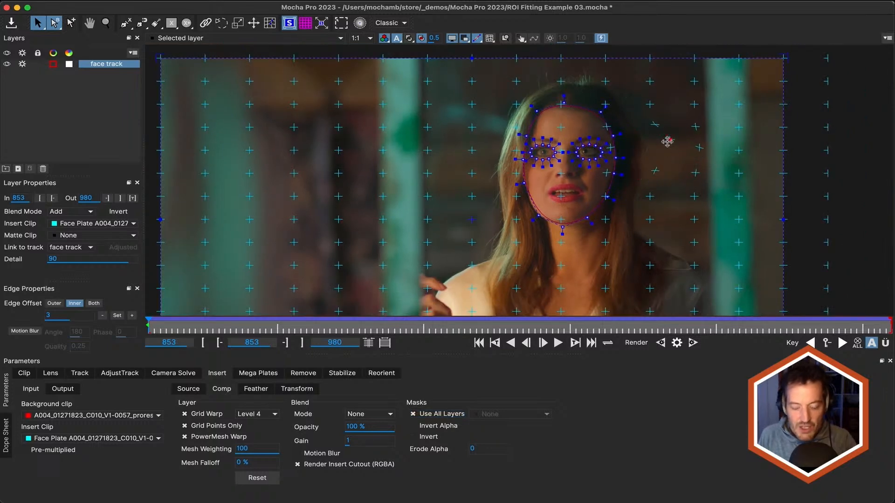
key("super+z")
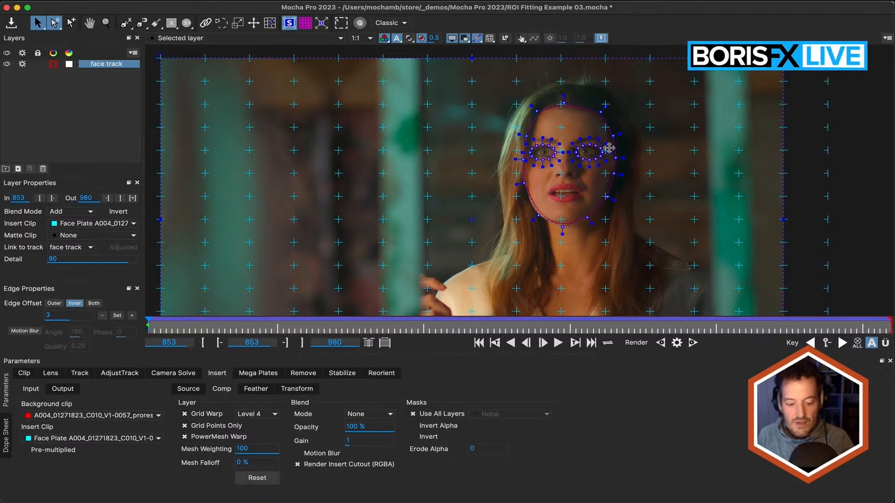
key("super+z")
key("super+z")
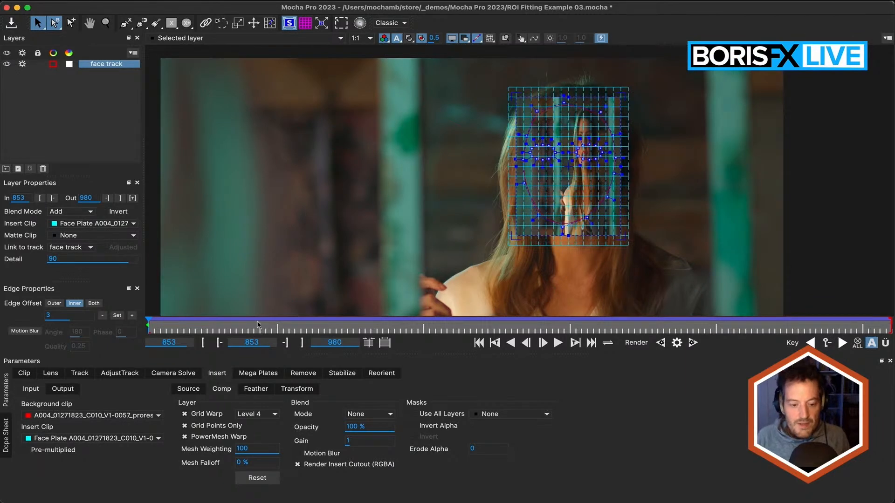
Step: Turn off Grid Warp for the insert and fit its region of interest to the face track layer's surface
left_click(196, 417)
left_click(193, 392)
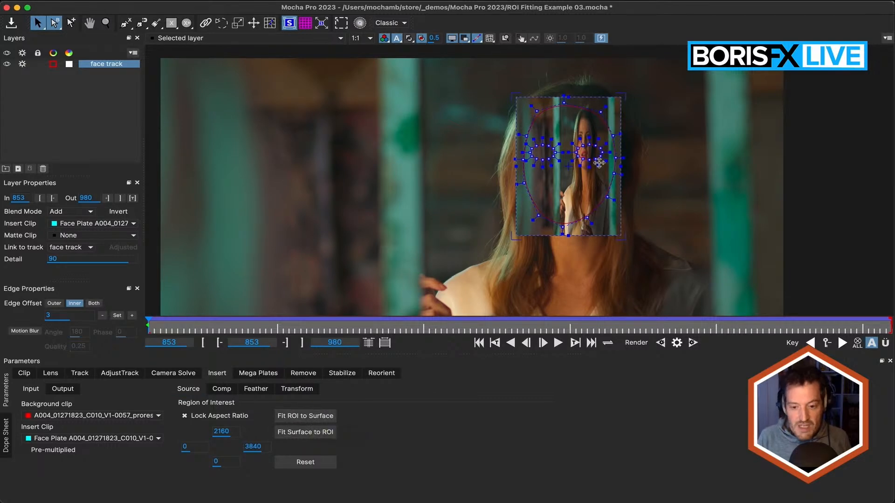
scroll(609, 175, "up", 1)
scroll(609, 175, "up", 3)
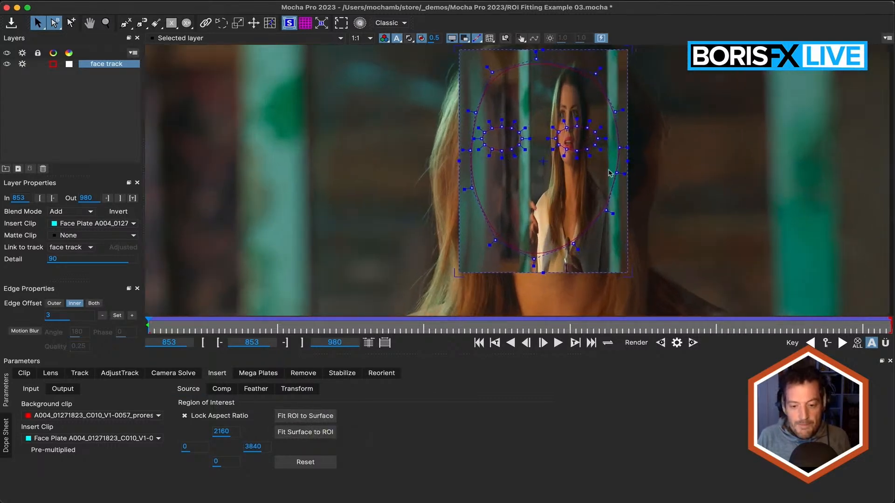
left_click(301, 420)
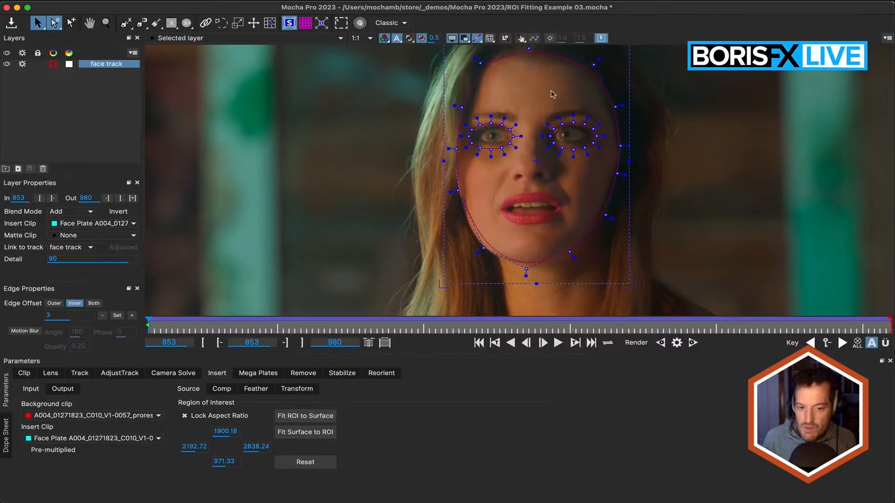
mouse_move(632, 285)
left_mouse_down()
mouse_move(623, 236)
mouse_move(629, 282)
left_mouse_up()
Step: Turn Grid Warp back on and adjust the warp grid point just beneath the nose
left_click(221, 389)
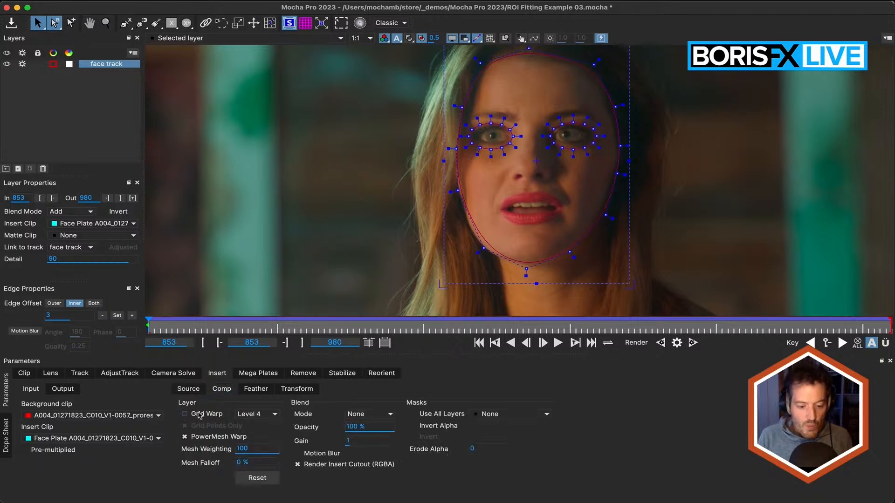
left_click(184, 414)
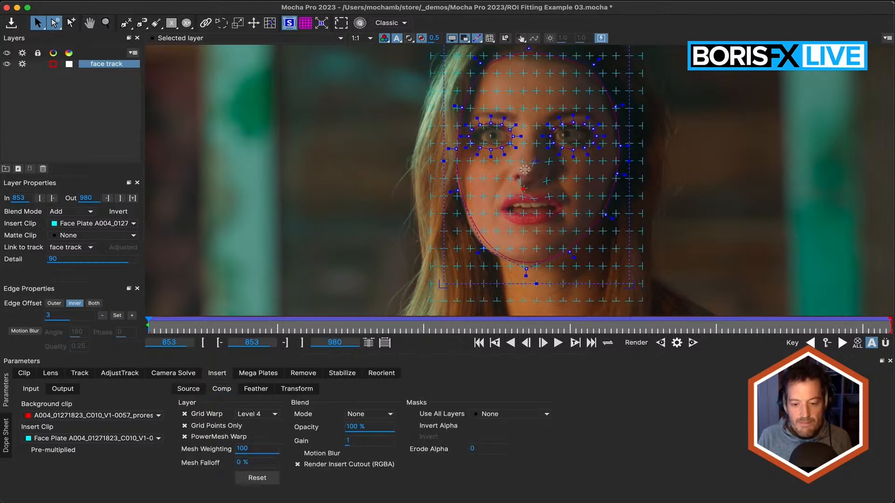
left_click_drag(525, 169, 537, 186)
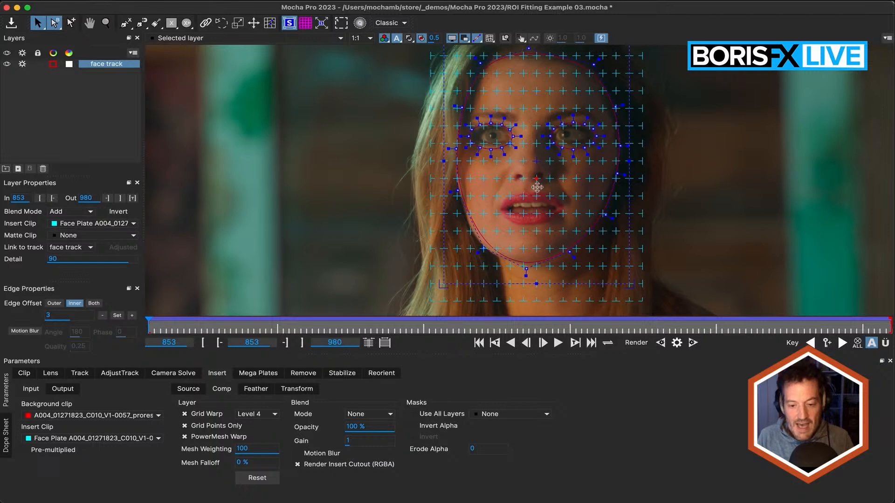
Step: Play a stretch of the fitted face insert with its warp grid and return to frame 853
left_click(558, 345)
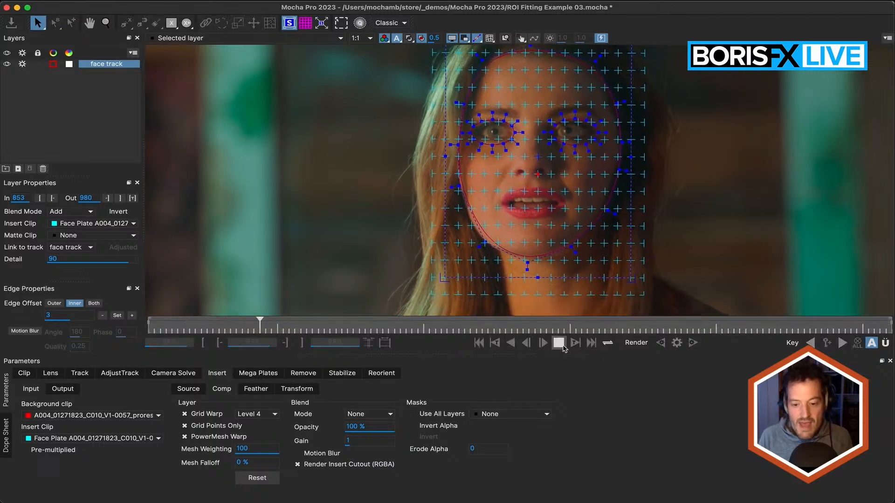
left_click(559, 343)
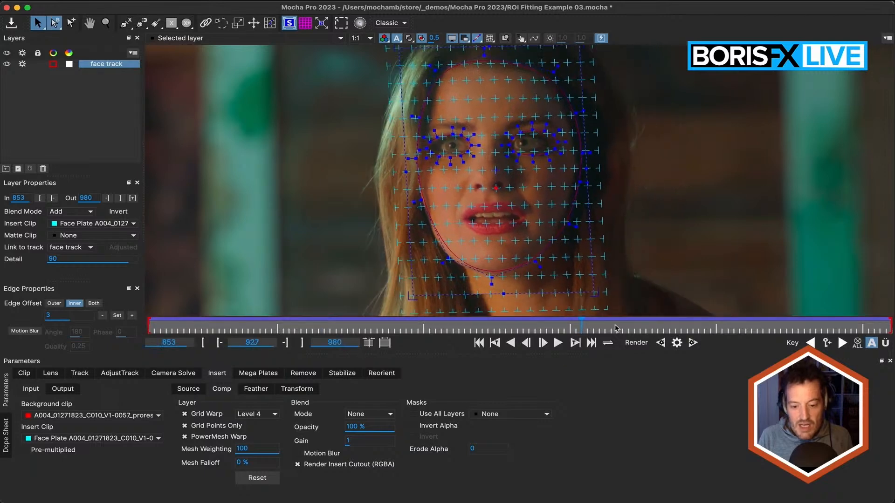
left_click_drag(654, 329, 145, 329)
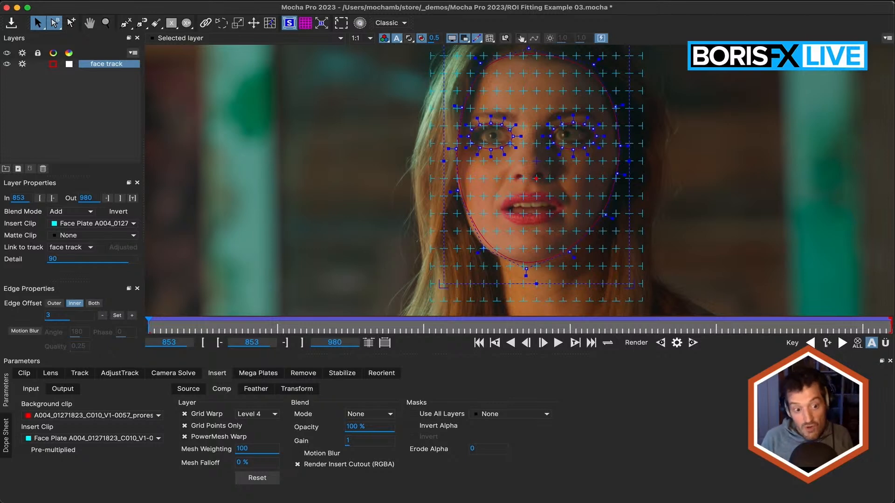
Step: Switch to After Effects, launch the Mocha Pro plugin on the woman walking in the rain layer, and pass the welcome screen
left_click(78, 1)
key("Escape")
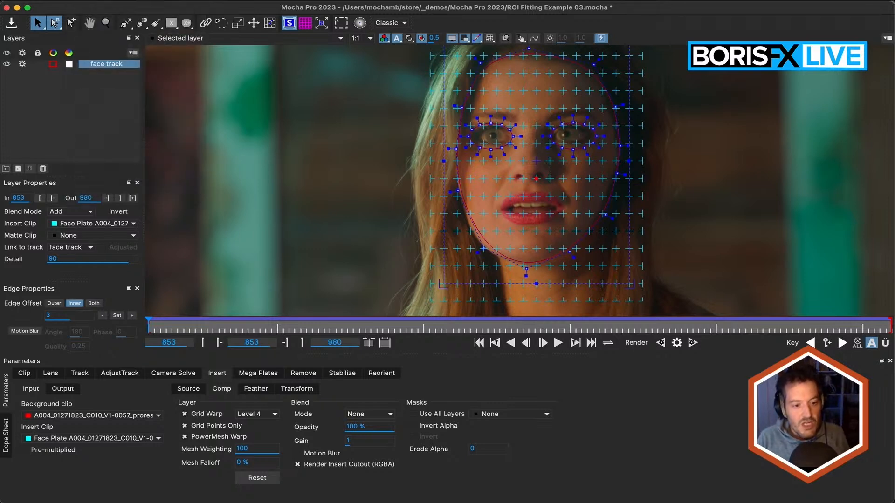
mouse_move(343, 500)
left_click(381, 498)
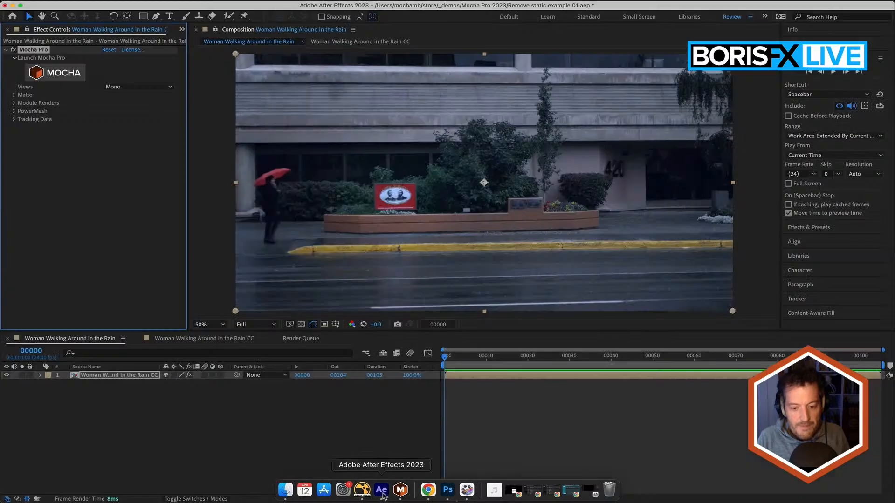
left_click(81, 78)
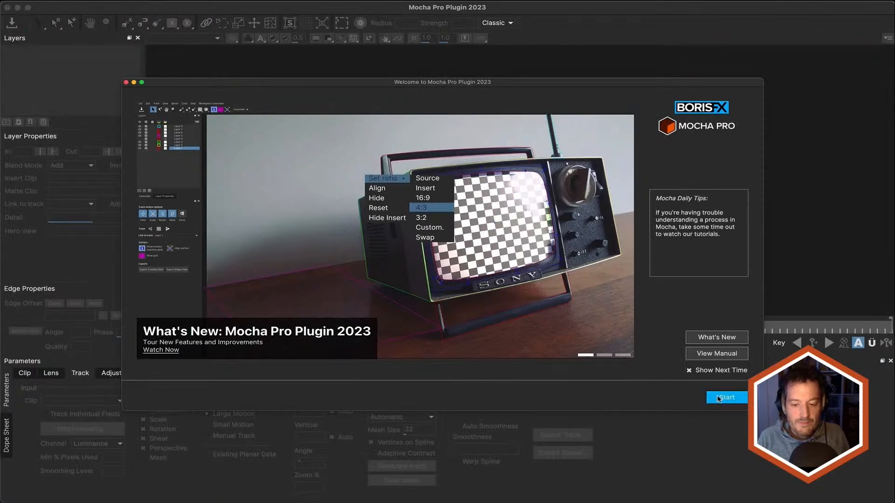
left_click(718, 398)
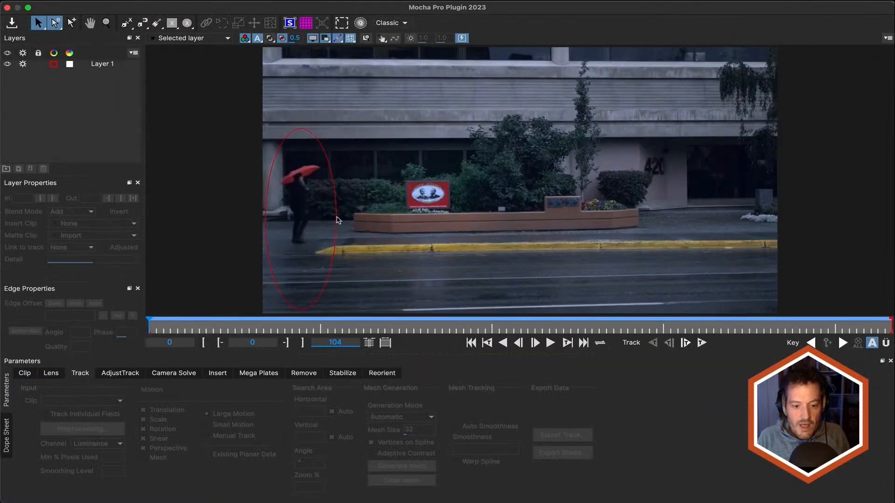
Step: Disable and hide Layer 1, play the clip of the walking woman, and return to the first frame
left_click(22, 64)
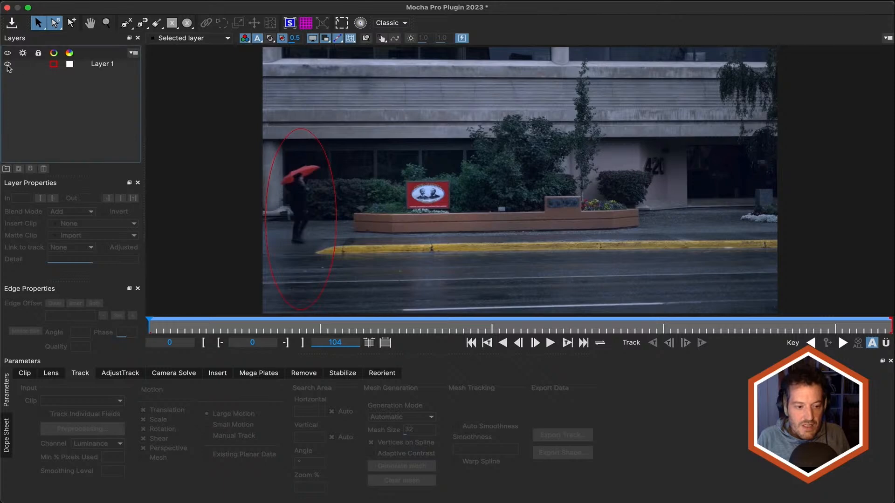
left_click(7, 64)
left_click(550, 343)
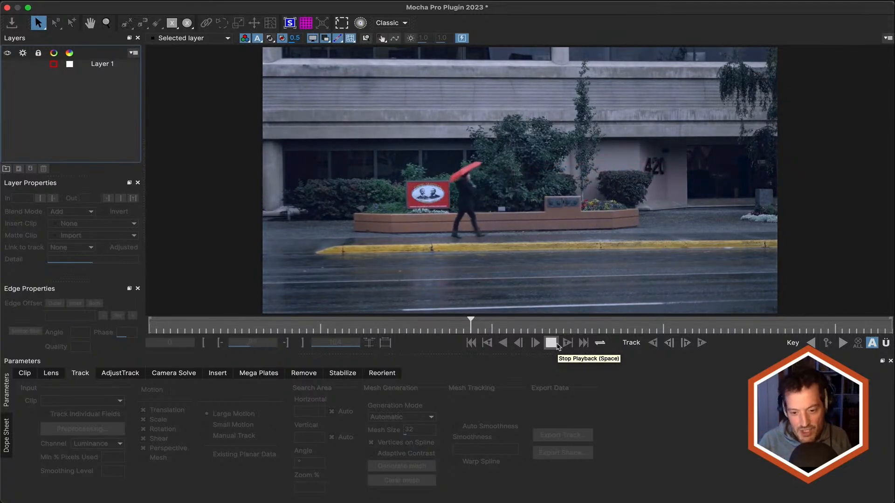
left_click(557, 344)
left_click(475, 343)
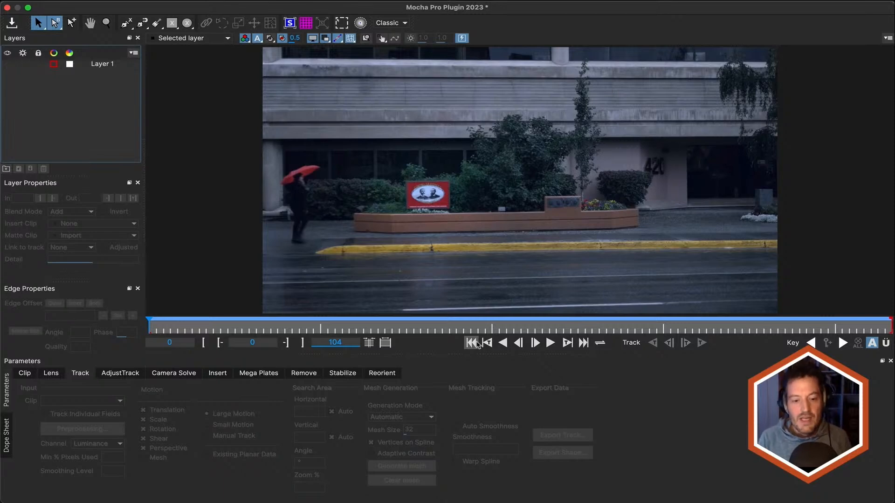
Step: Show Layer 1 again and render its removal forward over the first few frames with the Remove module, stopping at frame 9
left_click(95, 66)
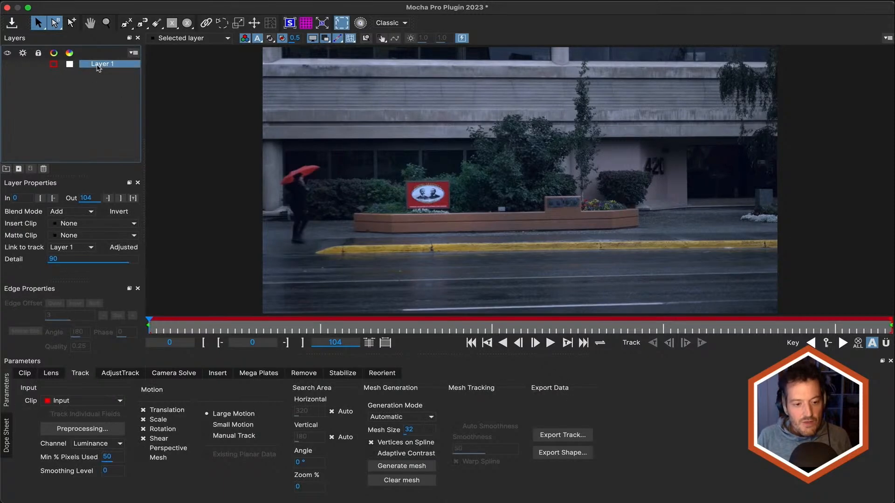
left_click(8, 66)
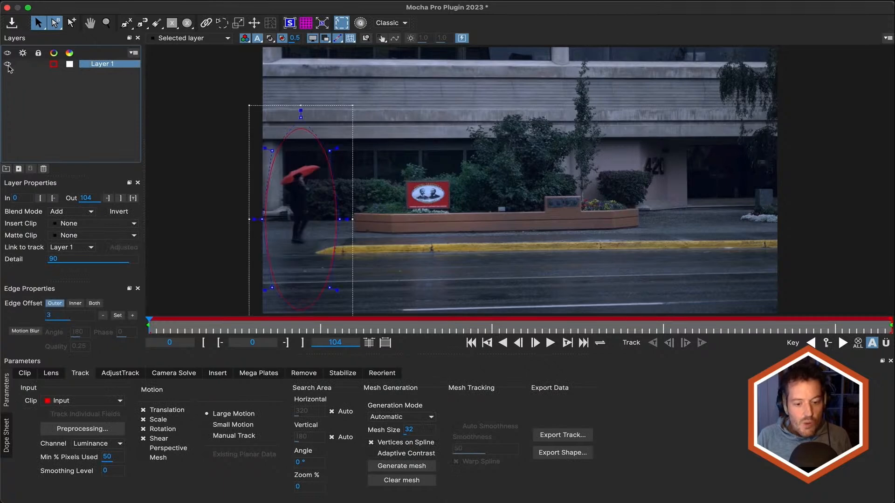
left_click(309, 375)
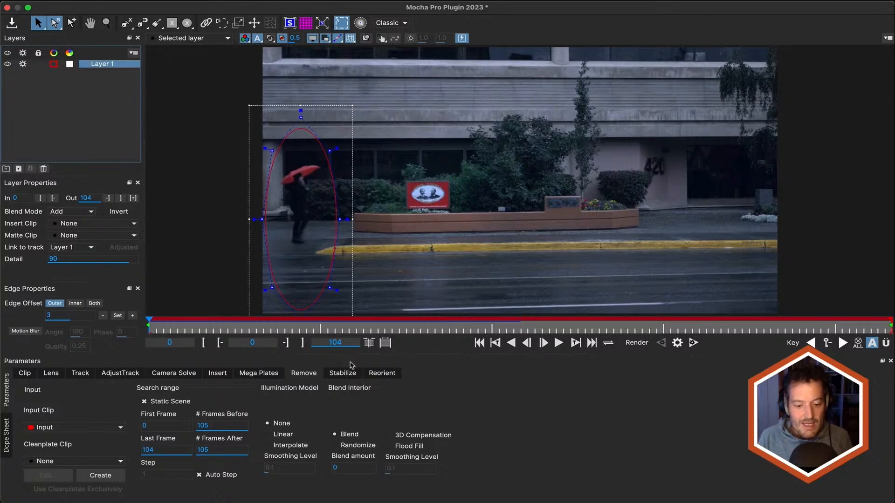
left_click(693, 344)
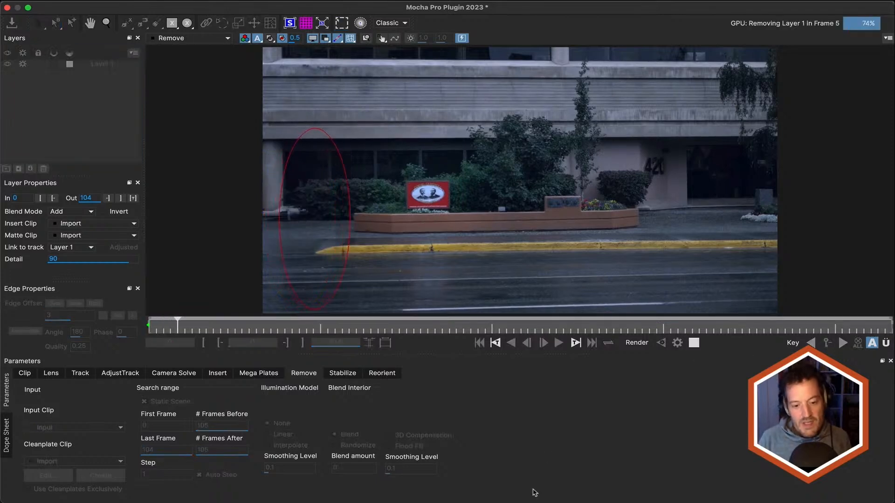
left_click(692, 345)
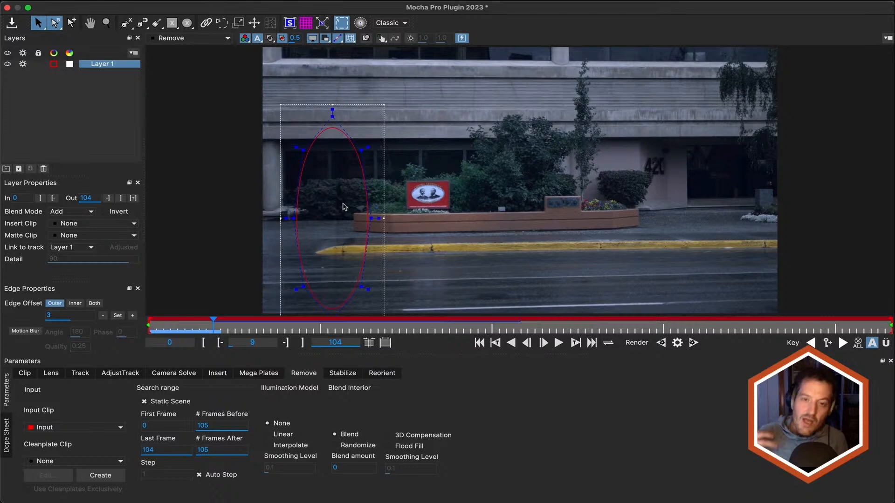
Step: Set the Remove illumination model to Interpolate and render the current frame again
left_click(297, 446)
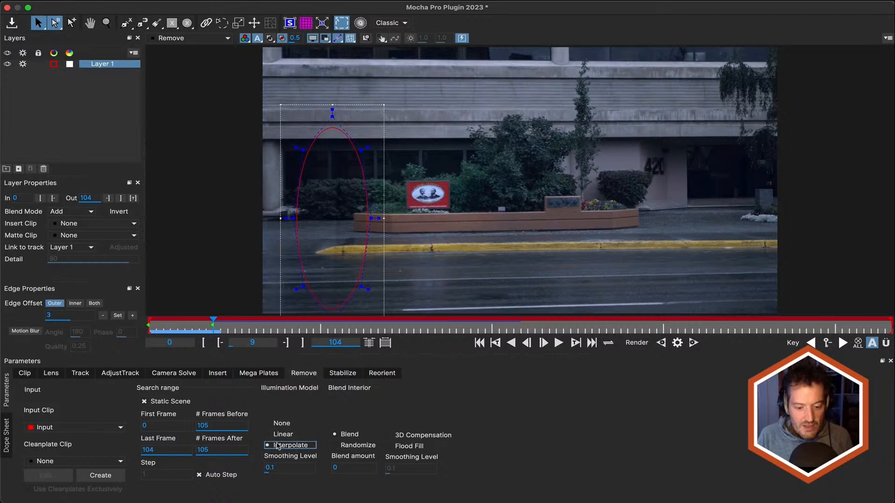
left_click(678, 344)
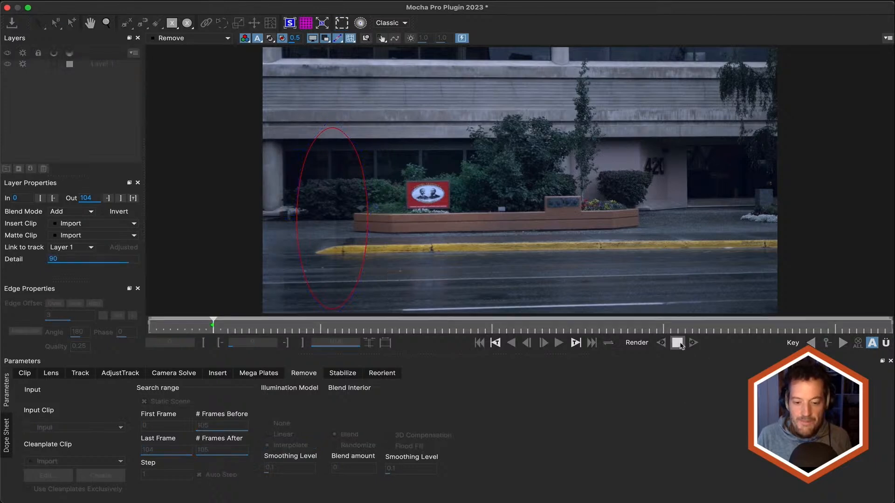